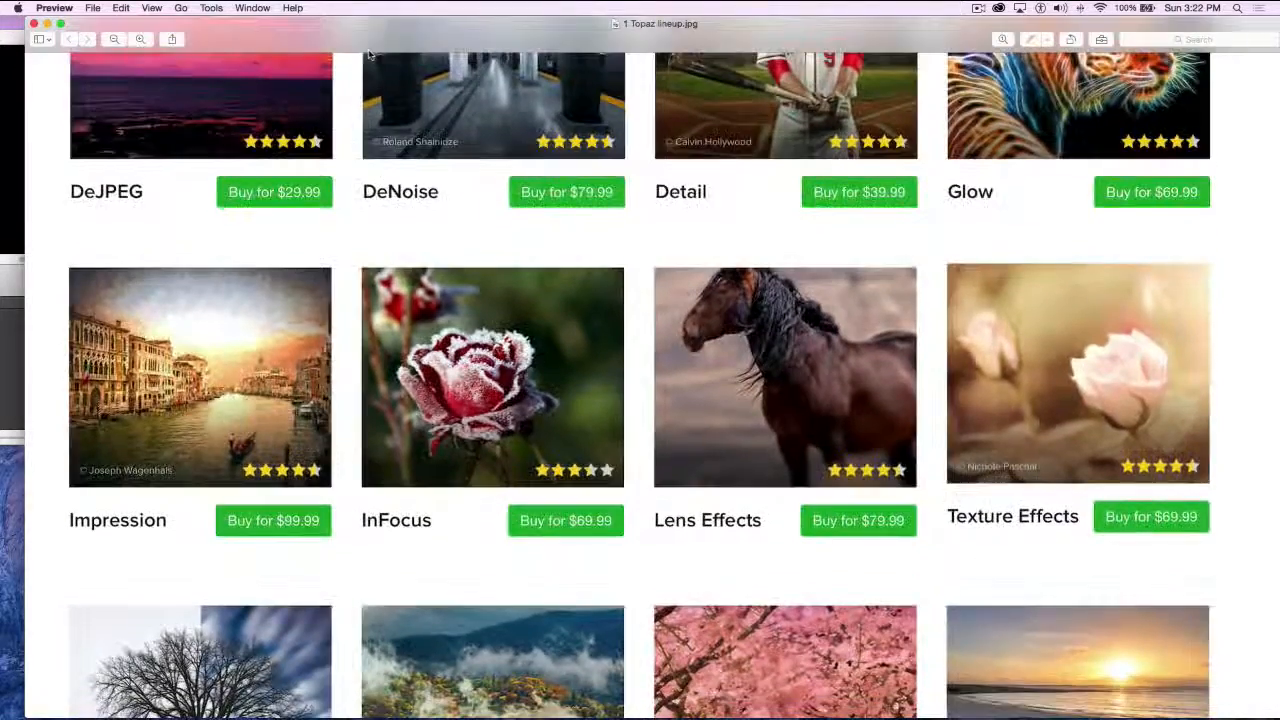
Look through the plug-ins in the Topaz Photography Collection lineup image, from Adjust to PhotoFXlab, and close the image
scroll(464, 194, up, 10)
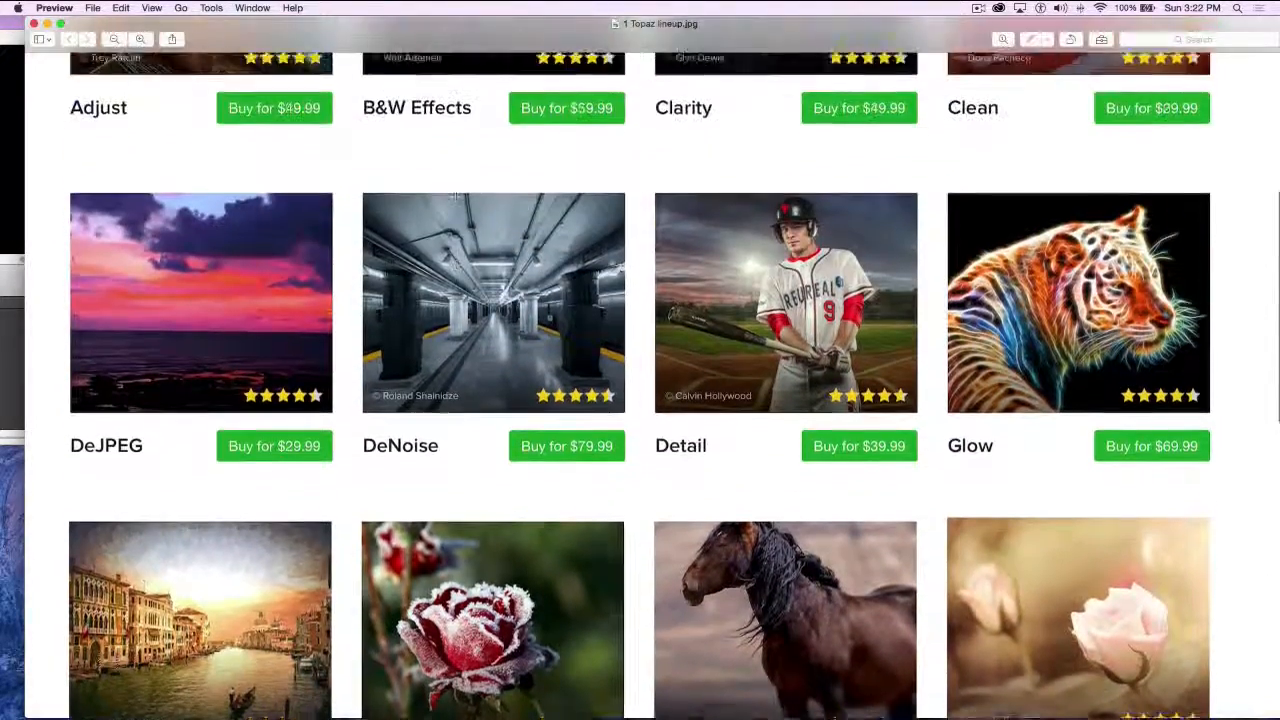
scroll(455, 196, down, 4)
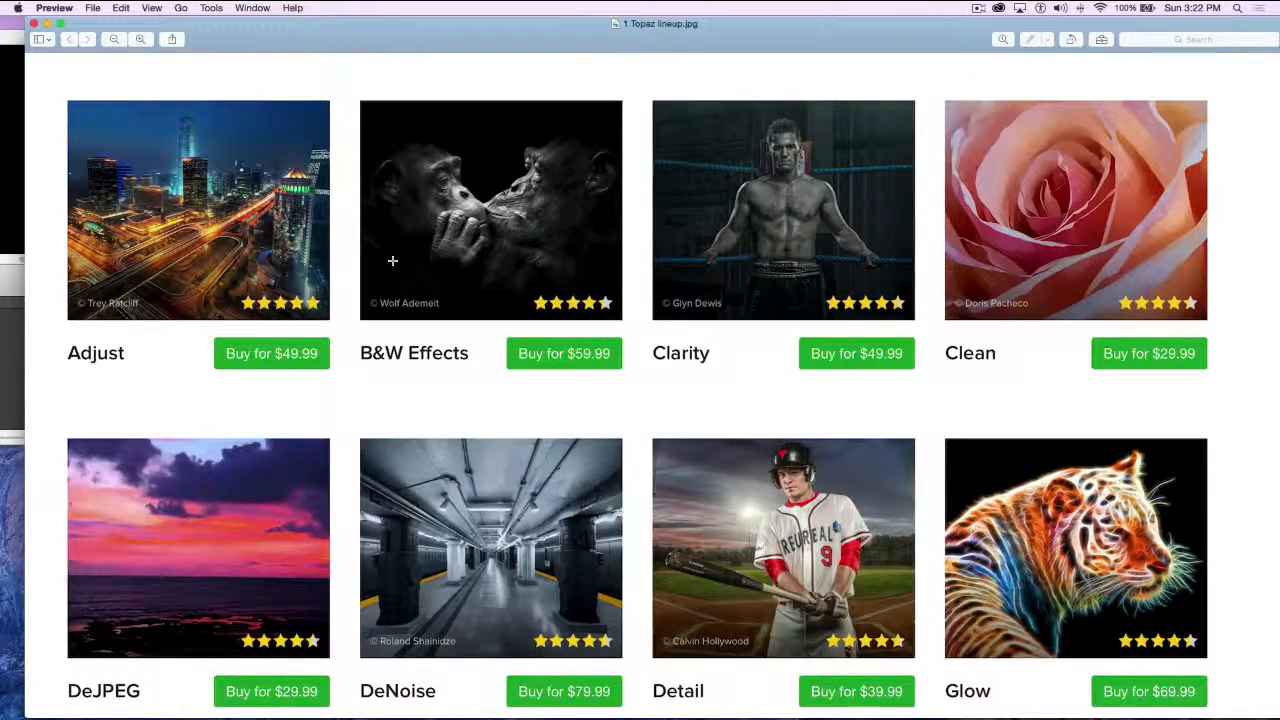
scroll(392, 261, down, 5)
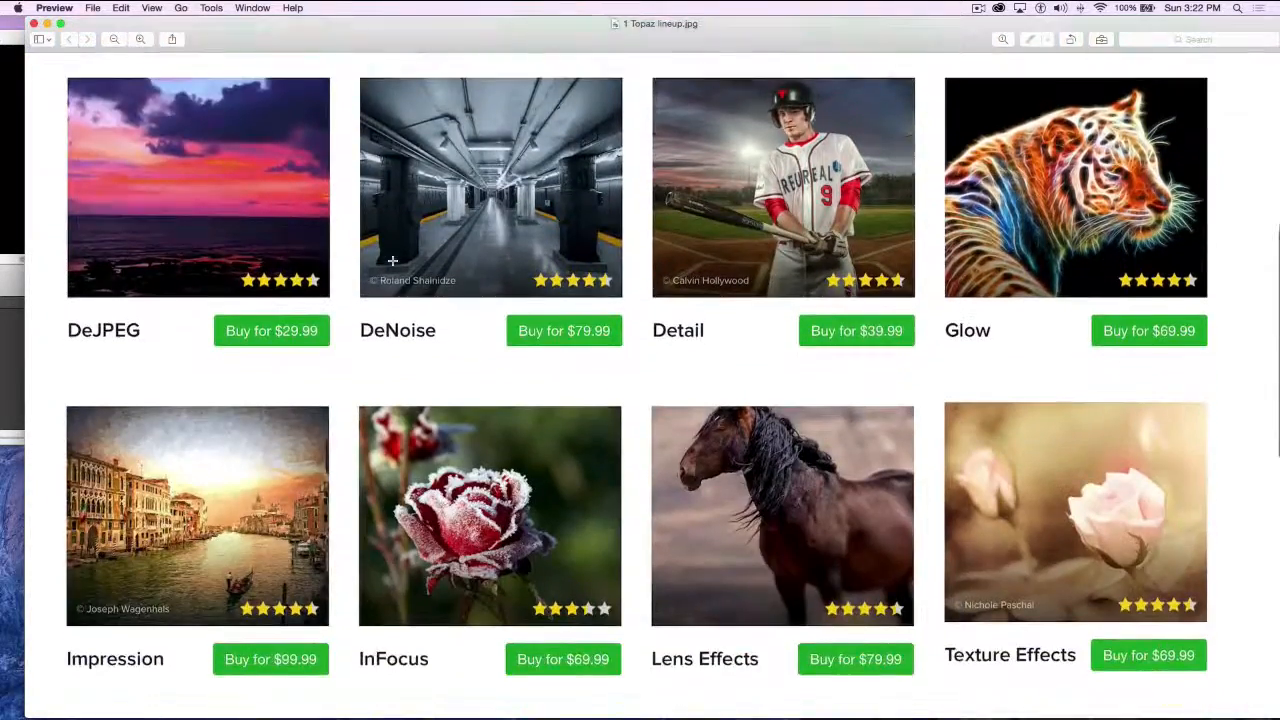
scroll(392, 261, down, 2)
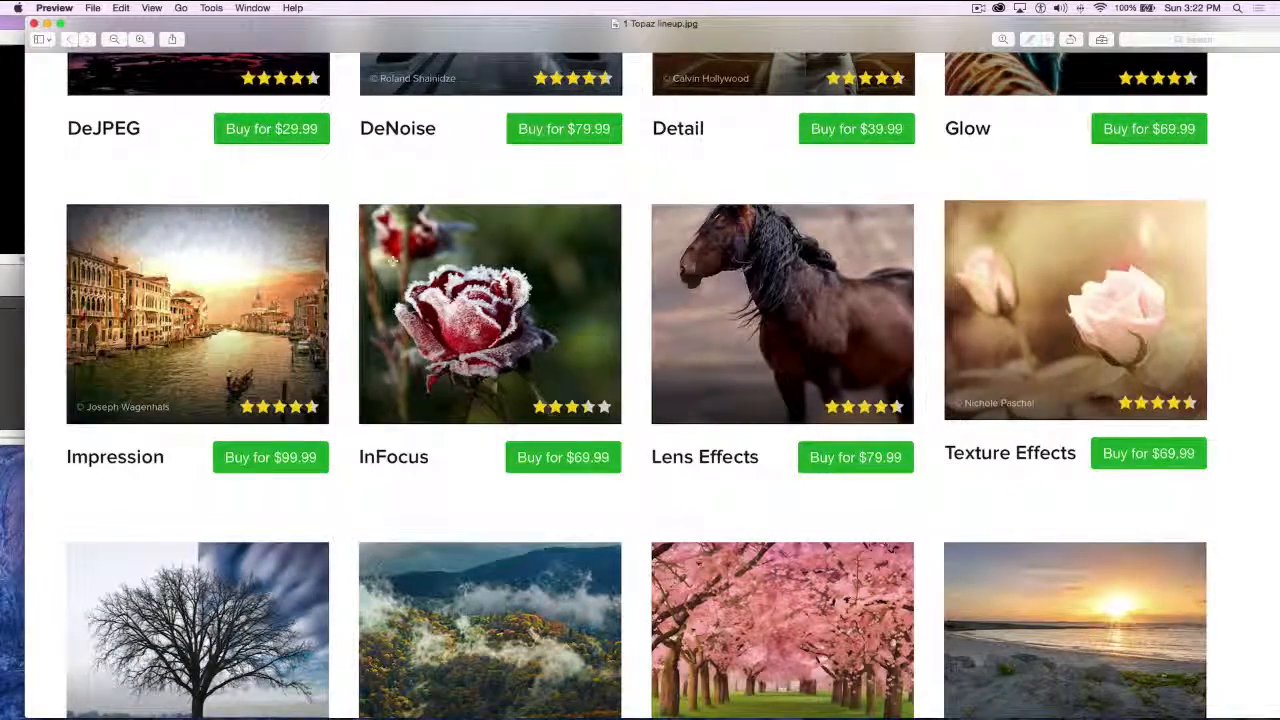
scroll(386, 261, down, 8)
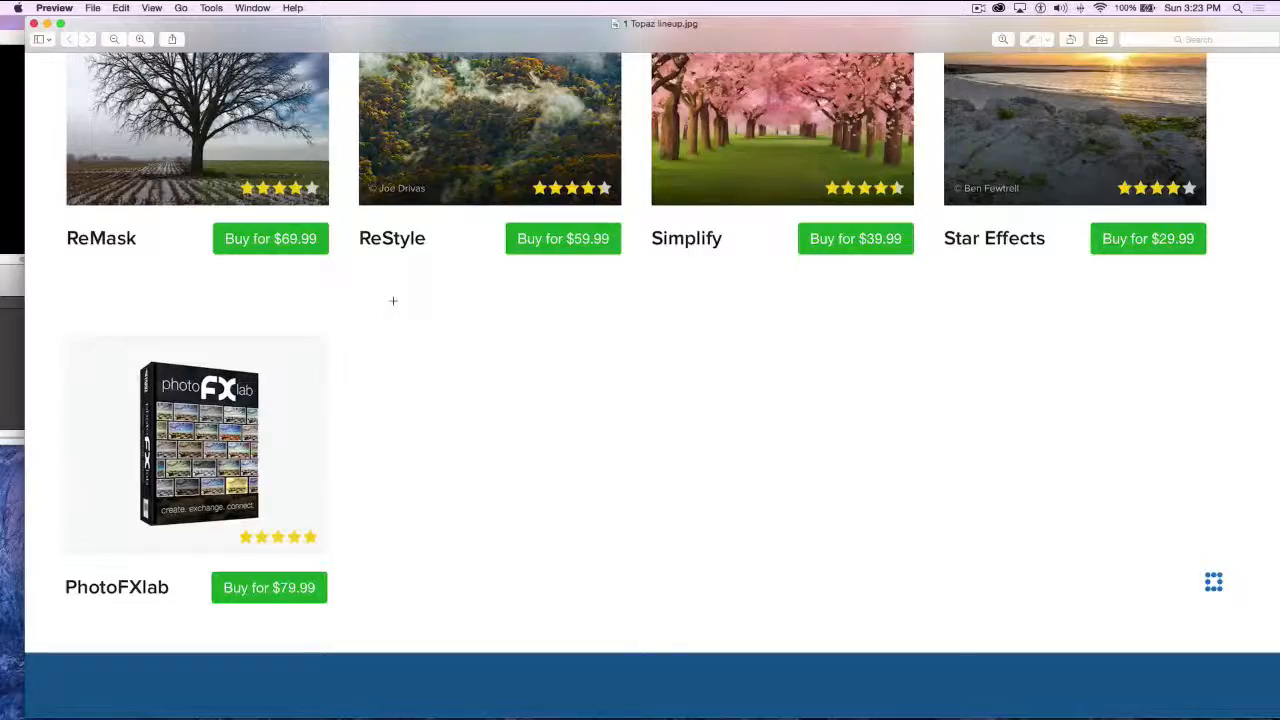
scroll(393, 300, up, 12)
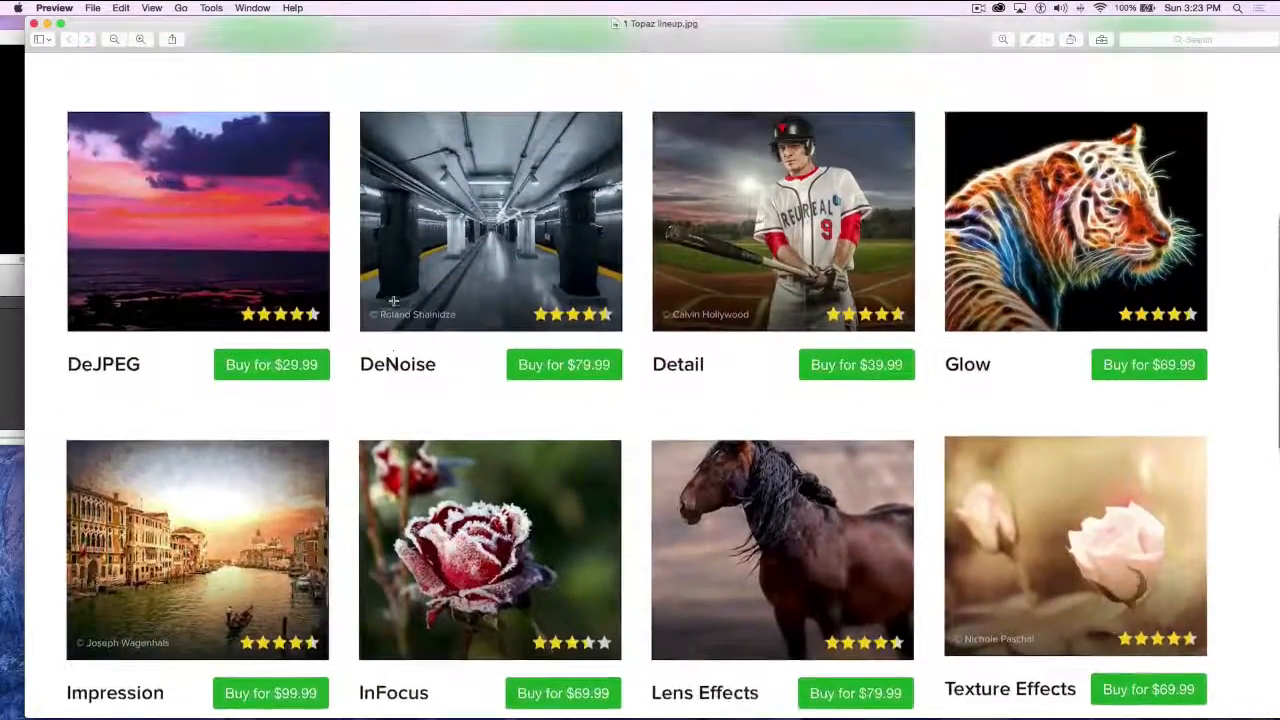
scroll(393, 300, up, 8)
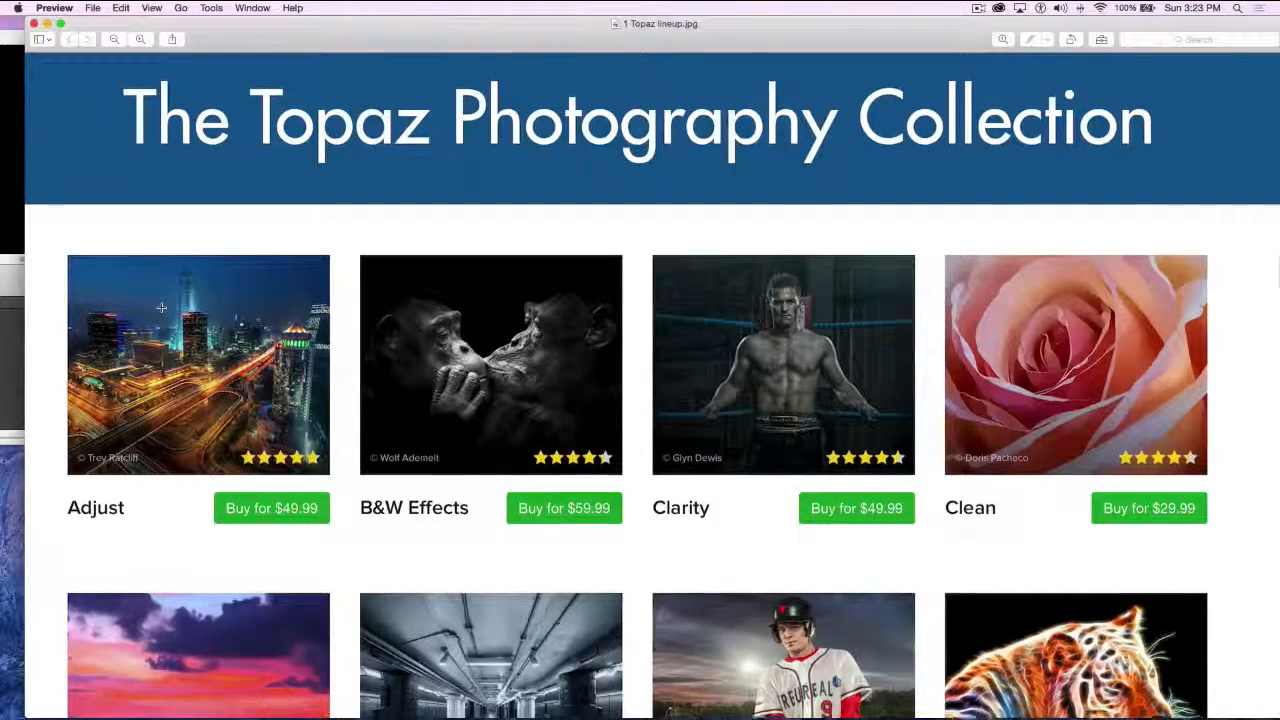
scroll(165, 305, down, 3)
scroll(165, 309, down, 10)
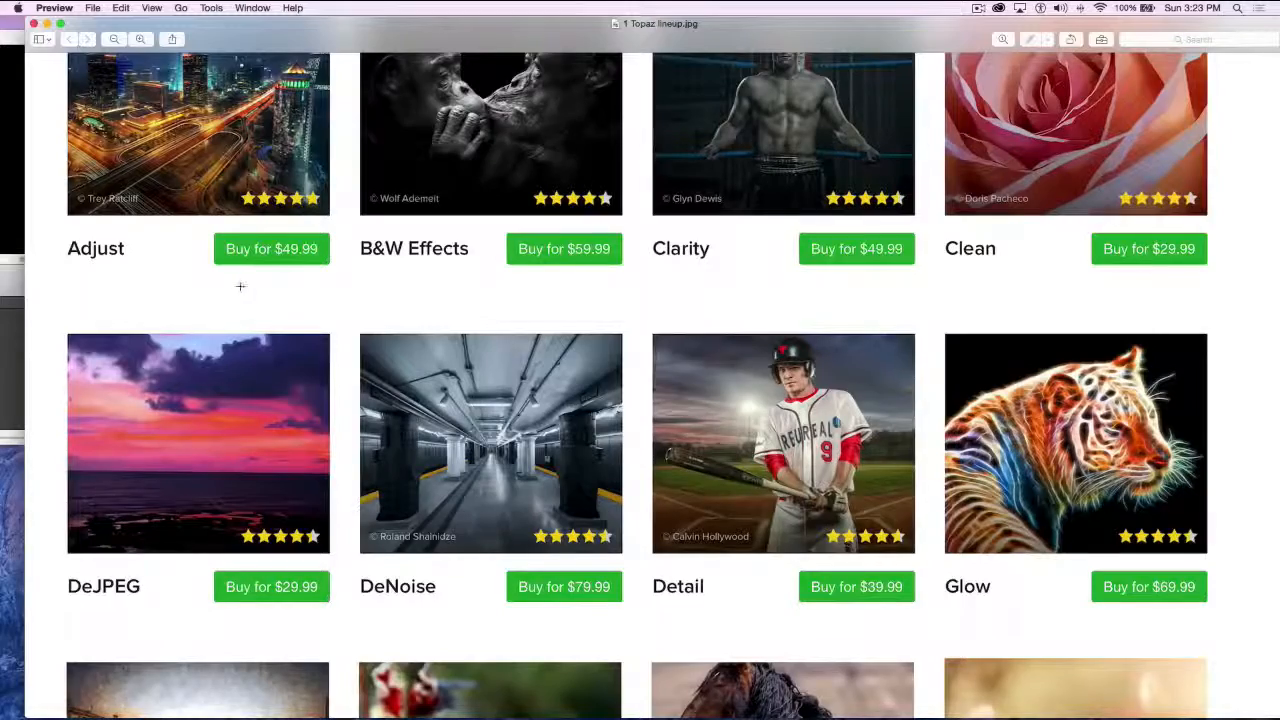
click(33, 22)
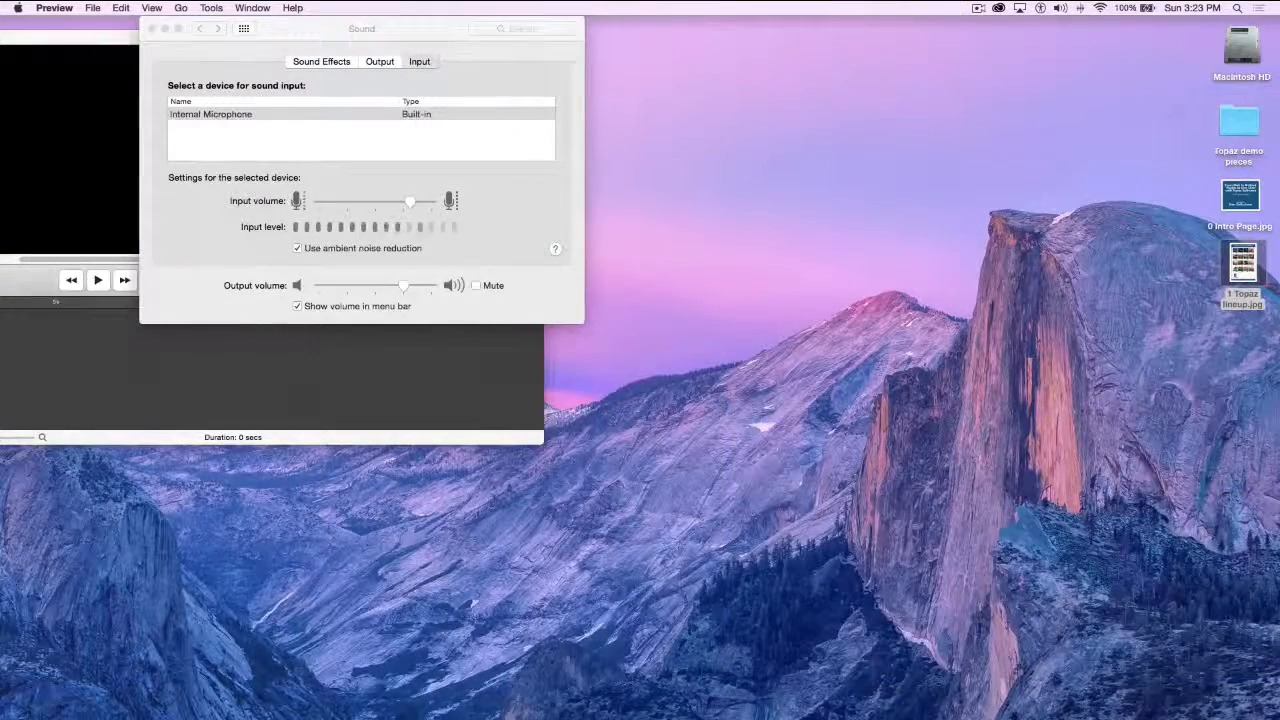
Switch to Photoshop CC 2015 and enlarge its window to fill the screen
mouse_move(280, 705)
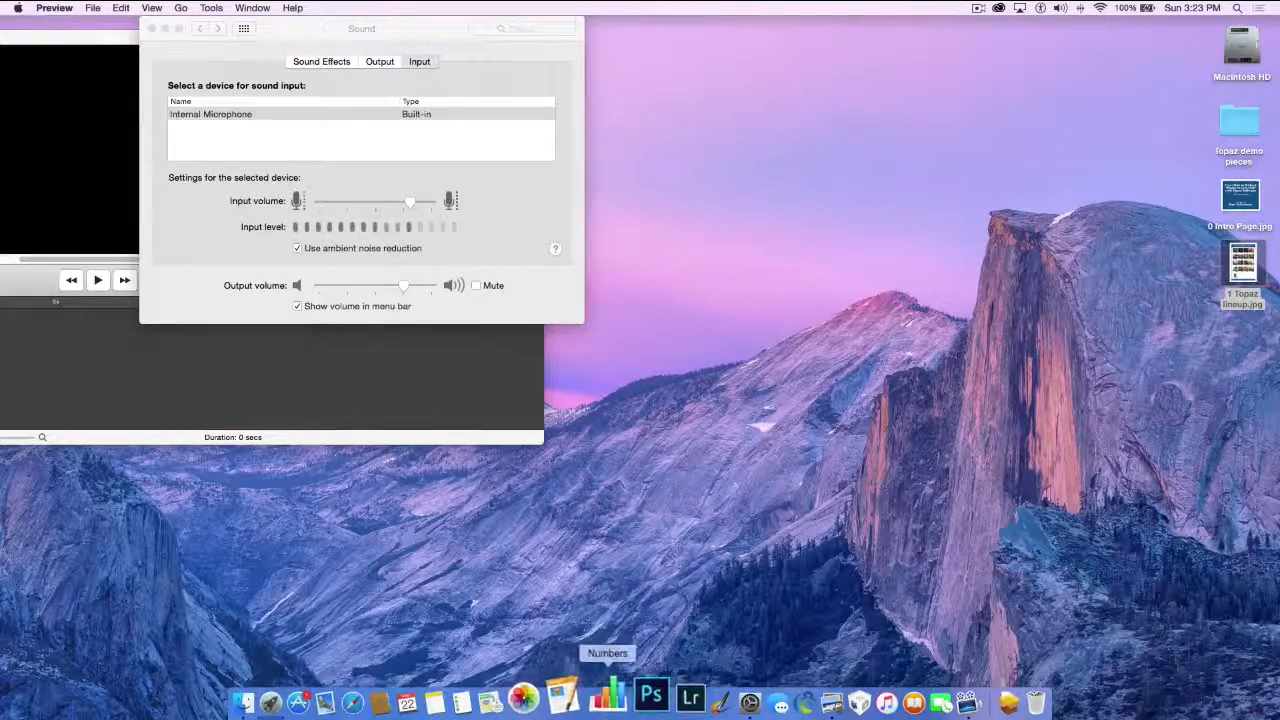
click(633, 697)
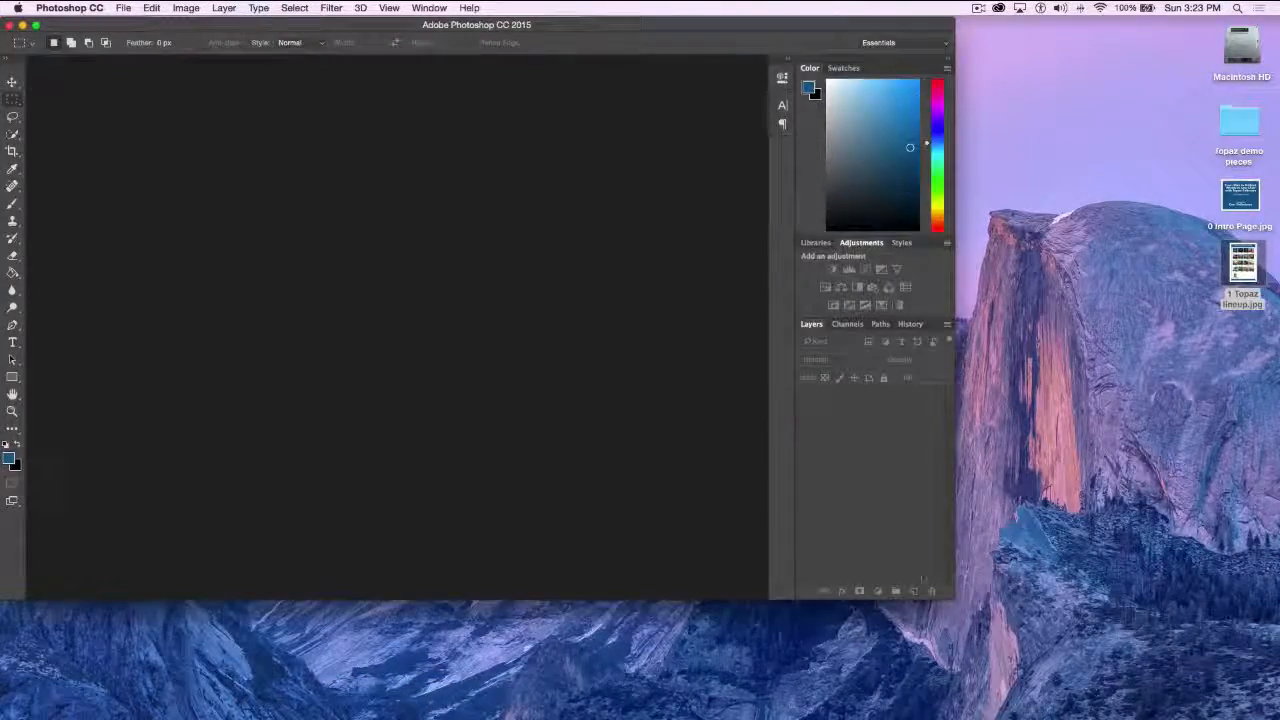
drag(954, 599, 1270, 714)
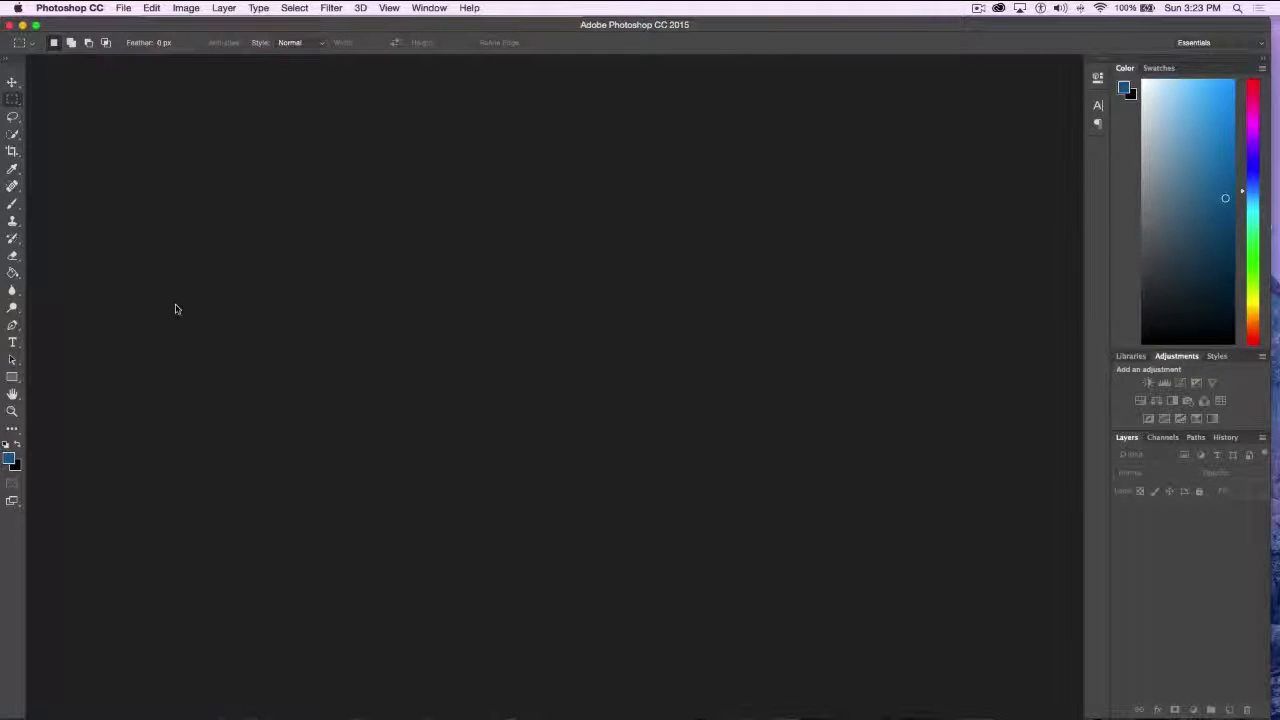
Open the file 1 B Downtown.psd from the Topaz demo pieces folder
click(120, 8)
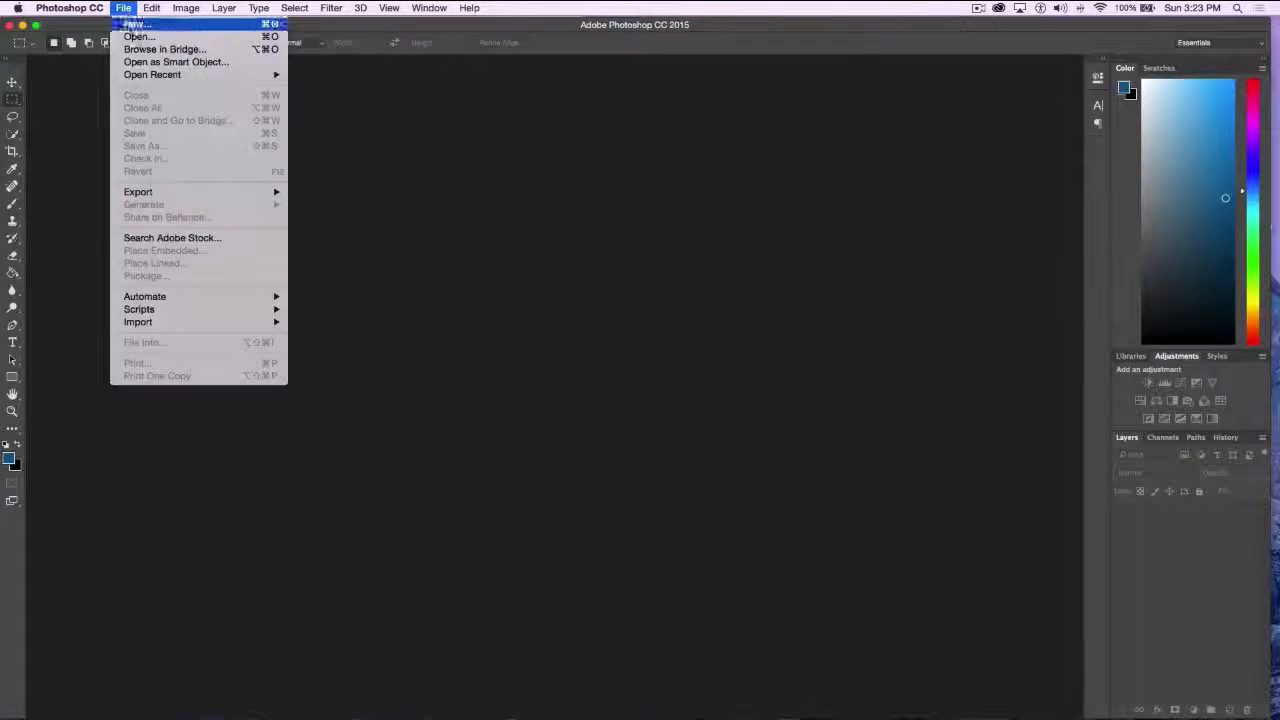
click(140, 36)
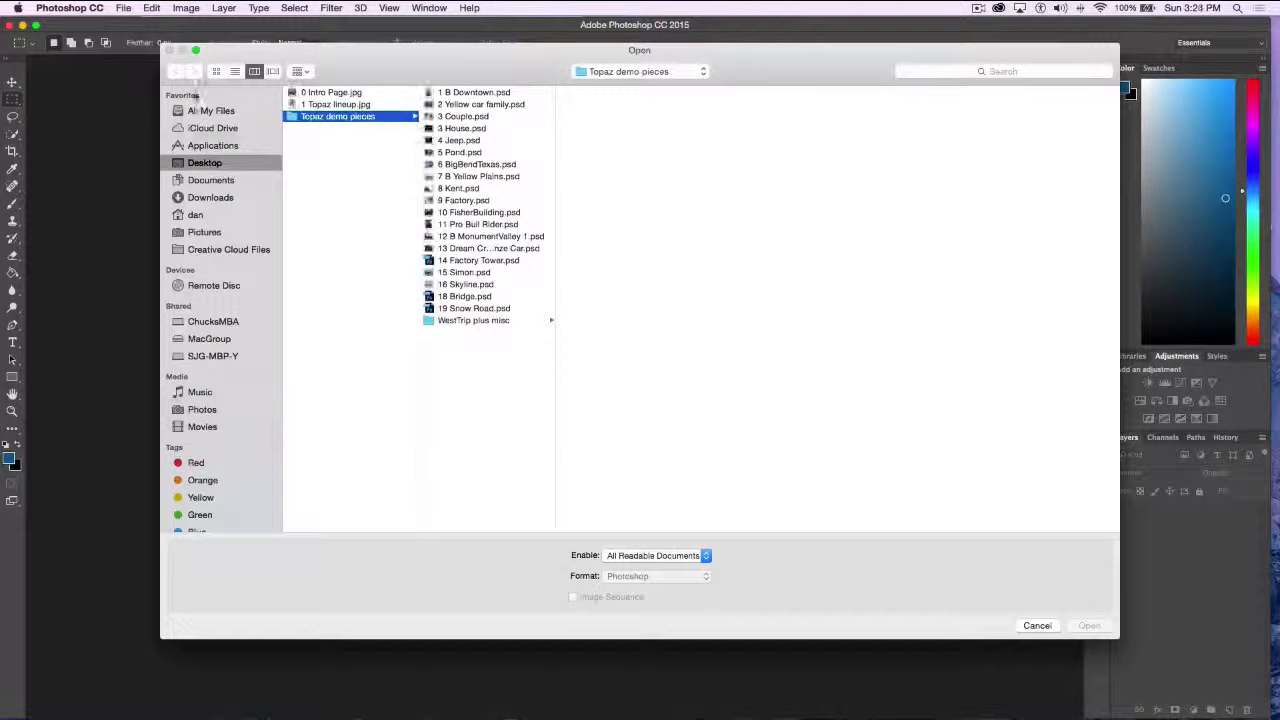
click(430, 92)
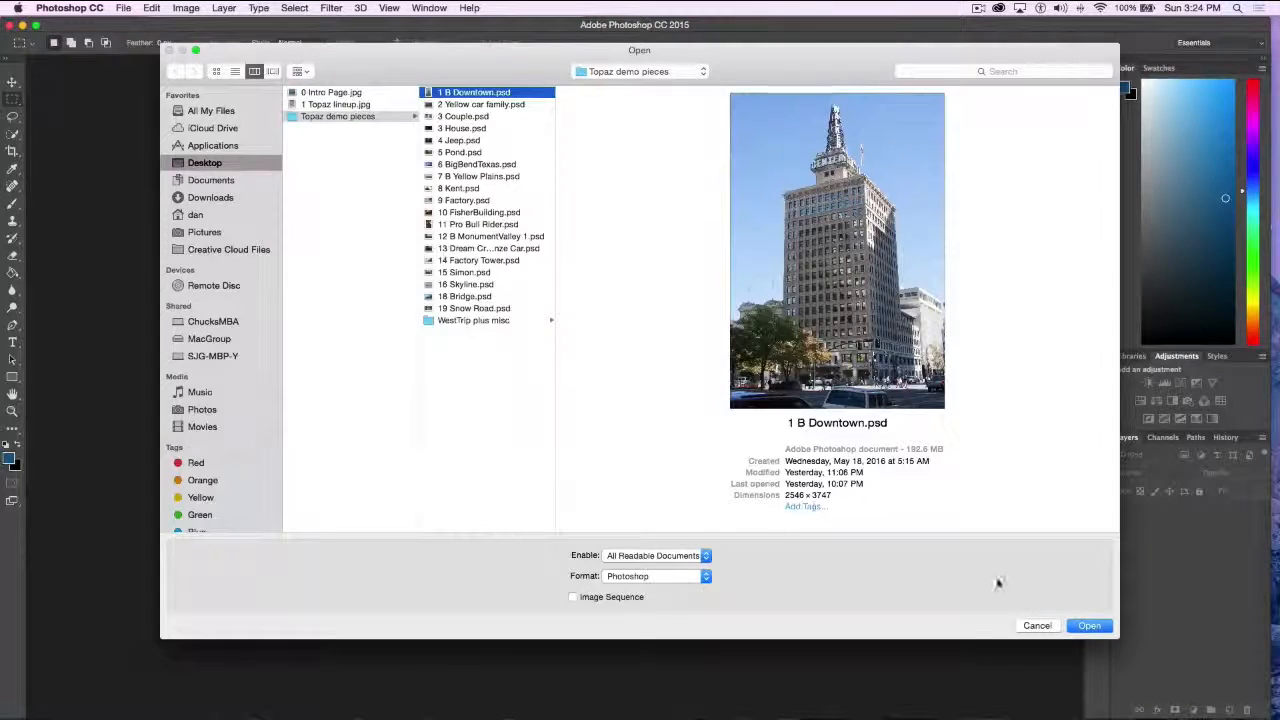
click(1089, 625)
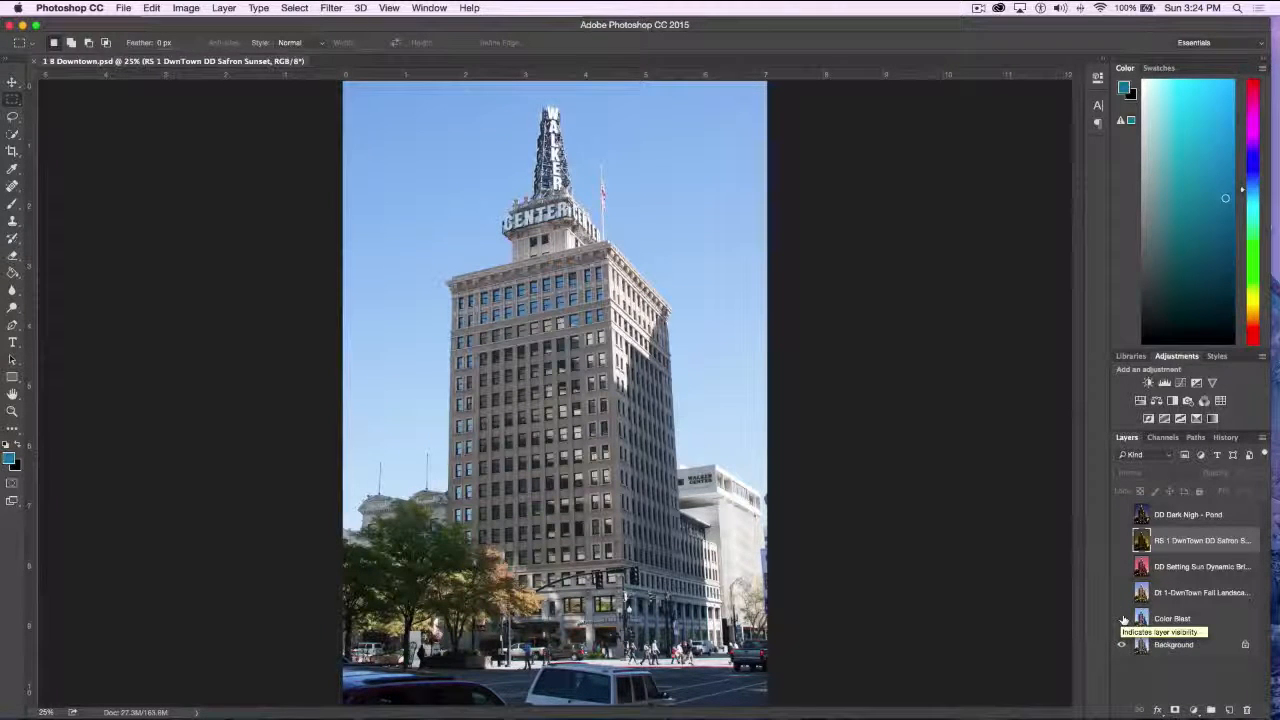
Compare the Color Blast, Fall Landscape, Setting Sun and Safron Sunset layers with the Background one by one, and select the DD Dark Nigh - Pond layer
click(1121, 619)
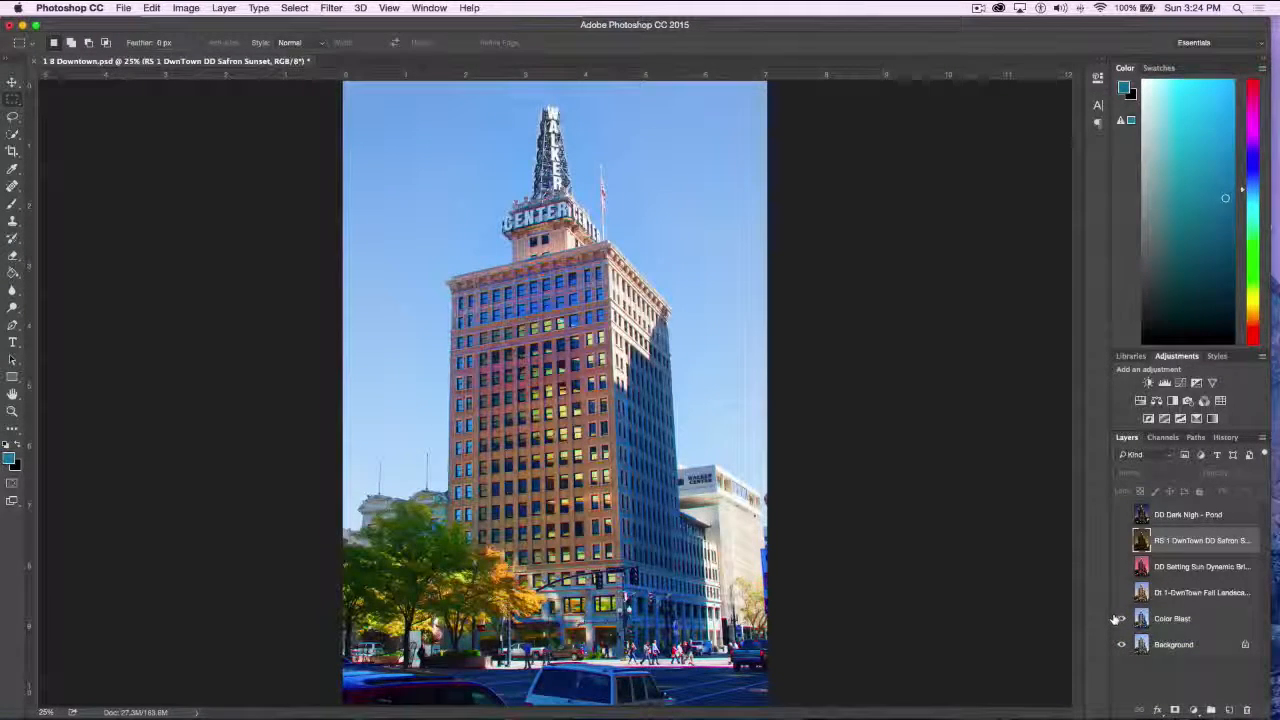
click(1121, 619)
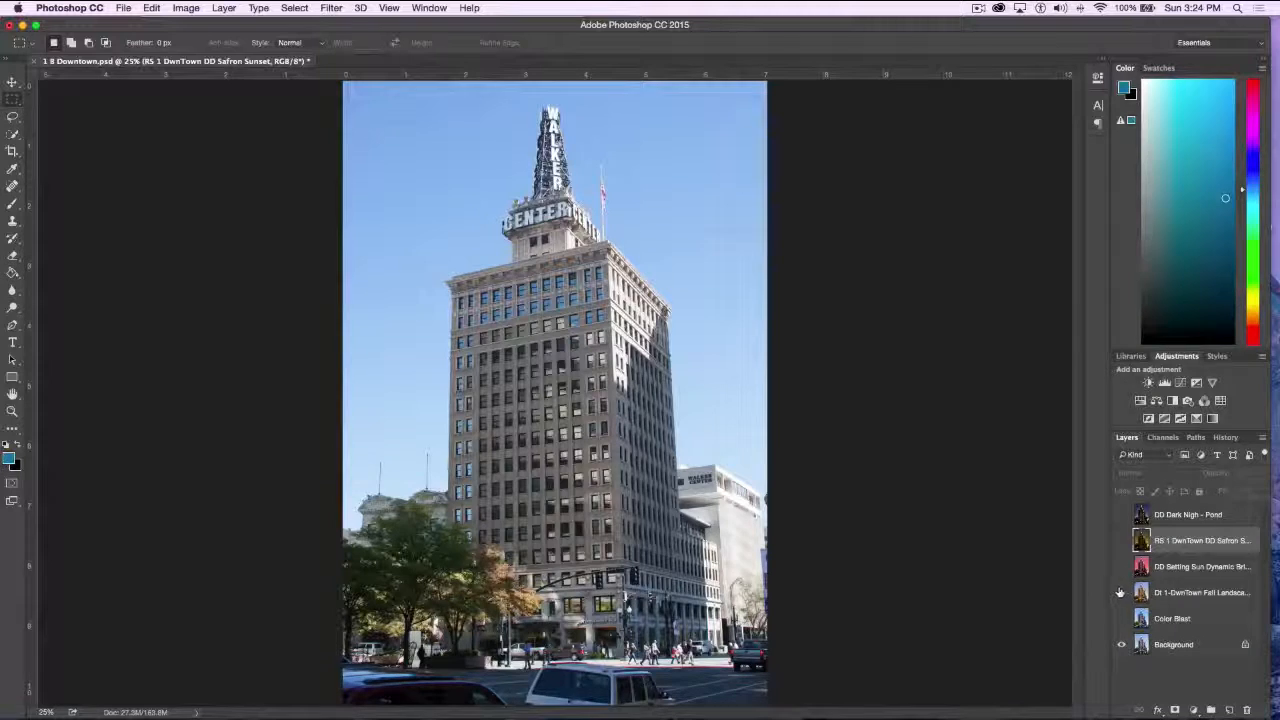
click(1122, 593)
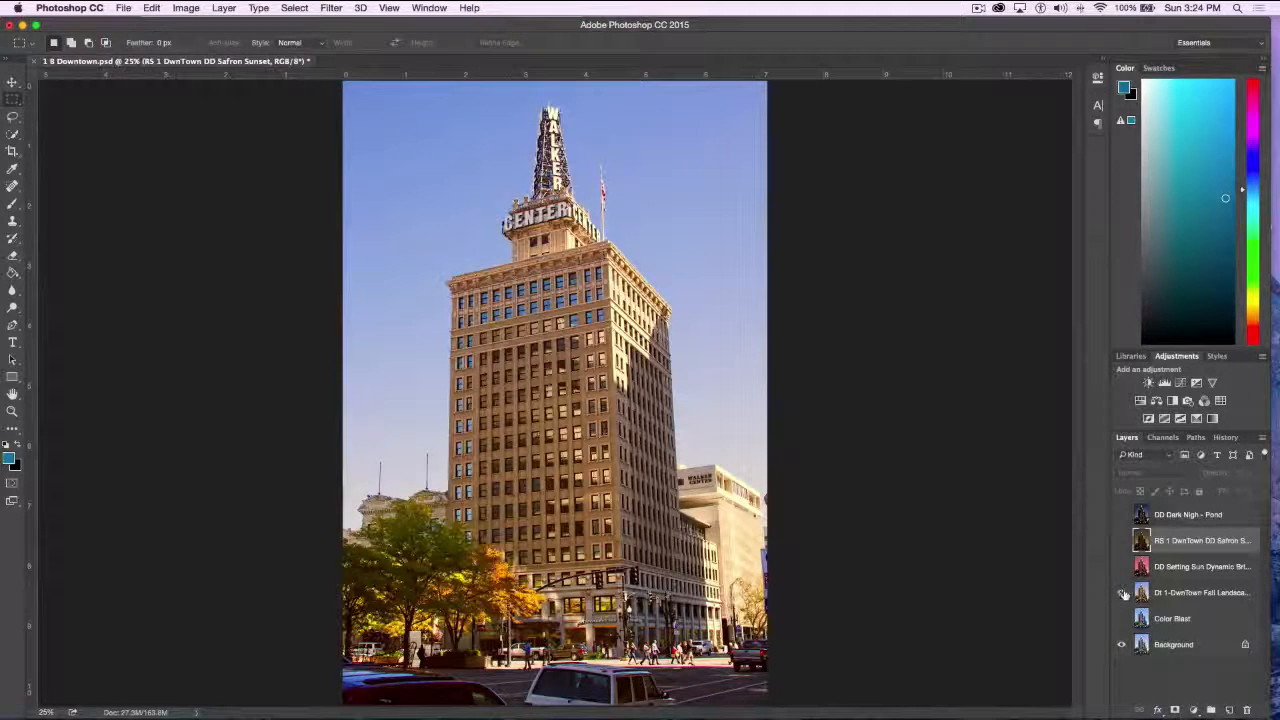
click(1122, 593)
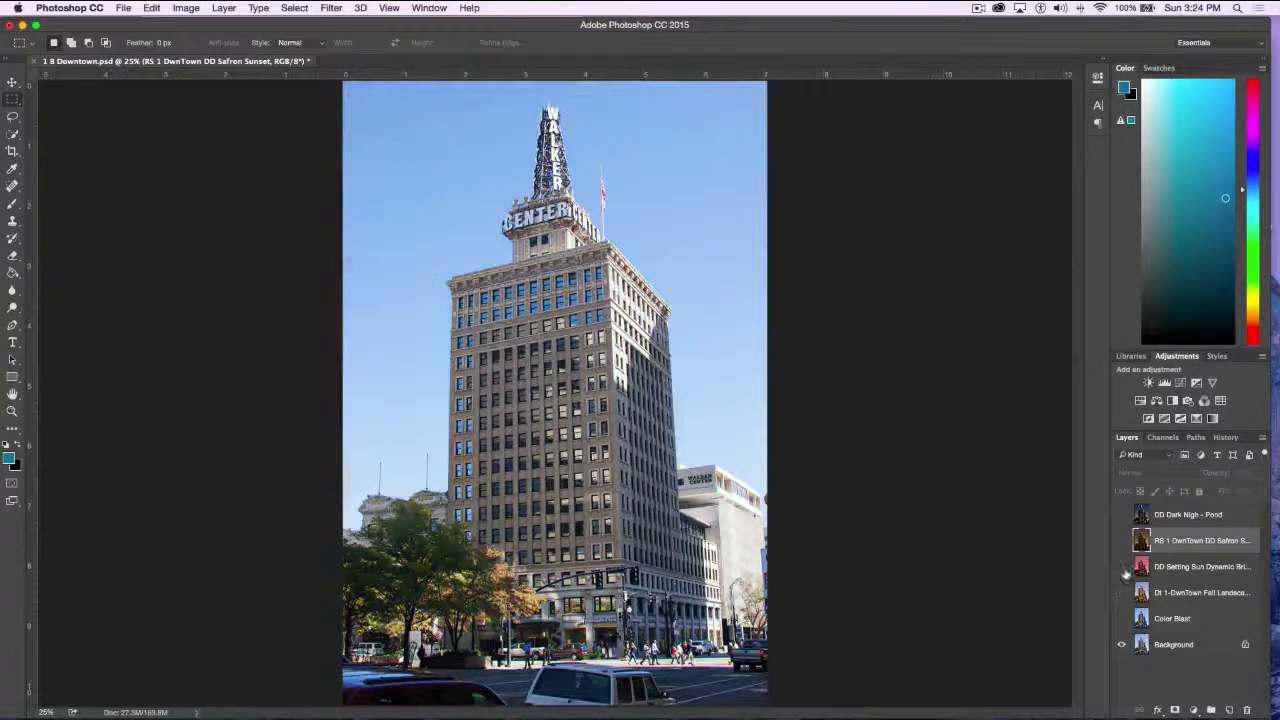
click(1122, 567)
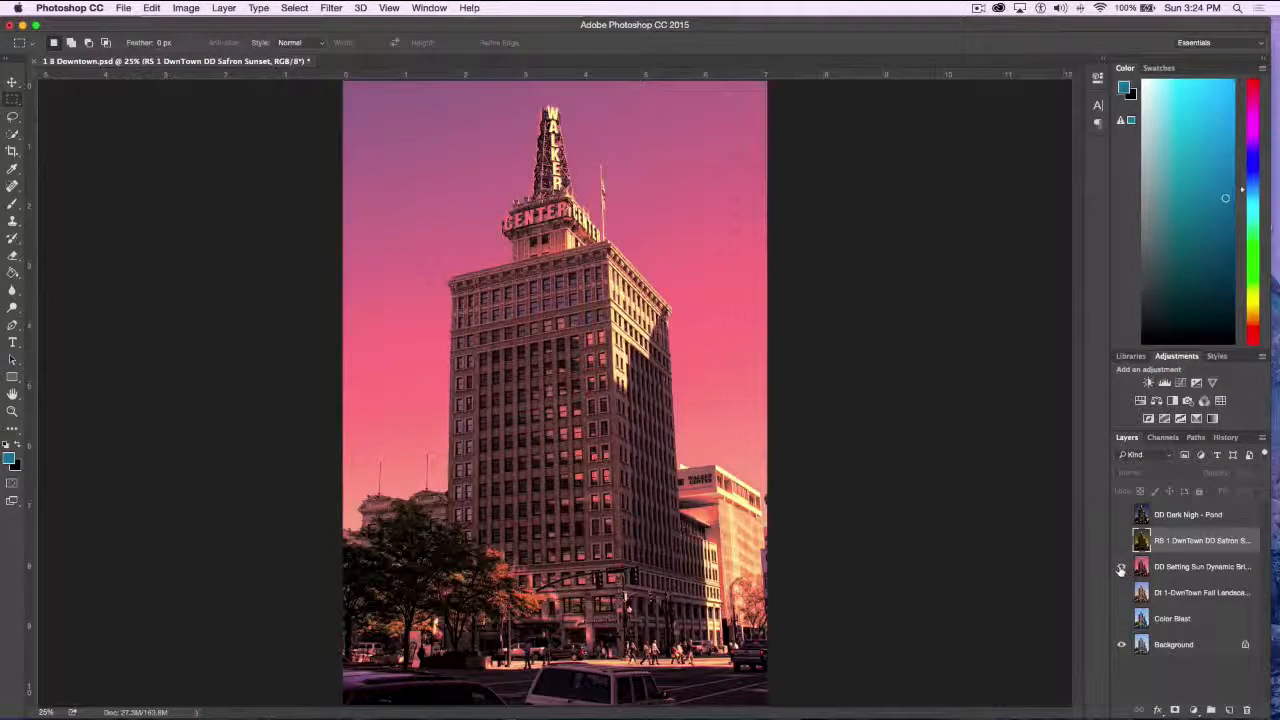
click(1122, 567)
click(1122, 540)
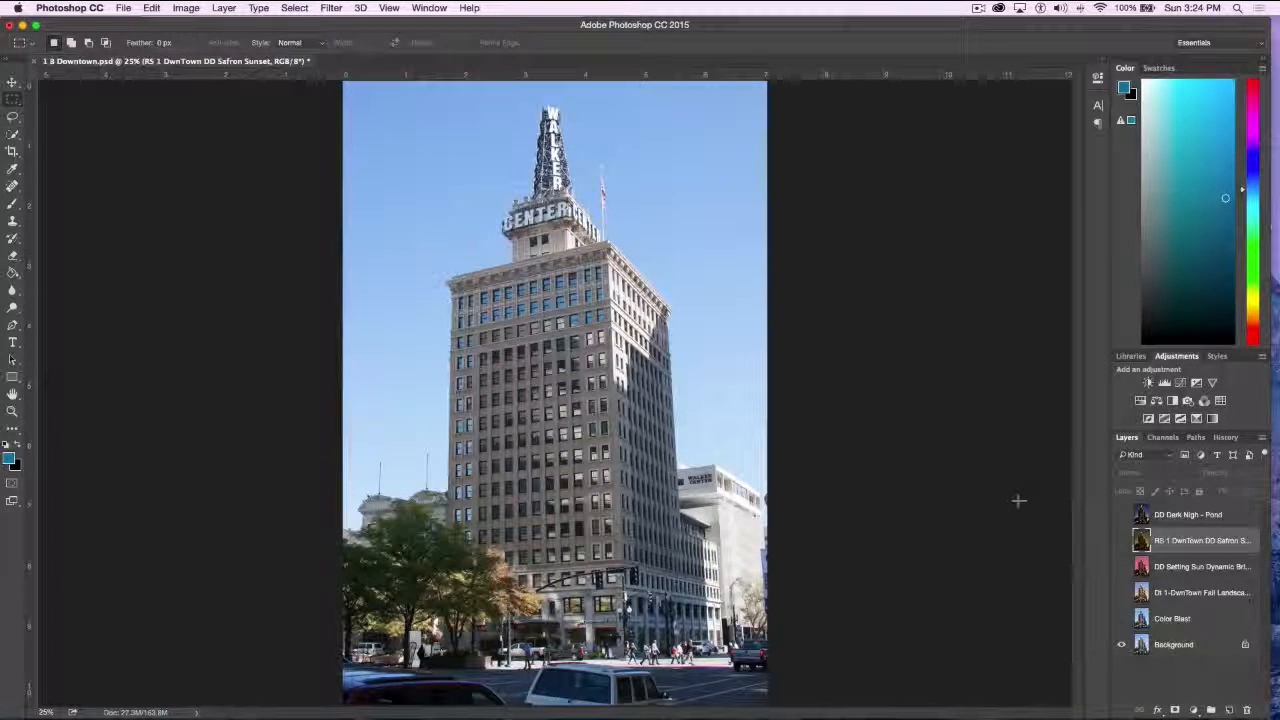
click(1200, 515)
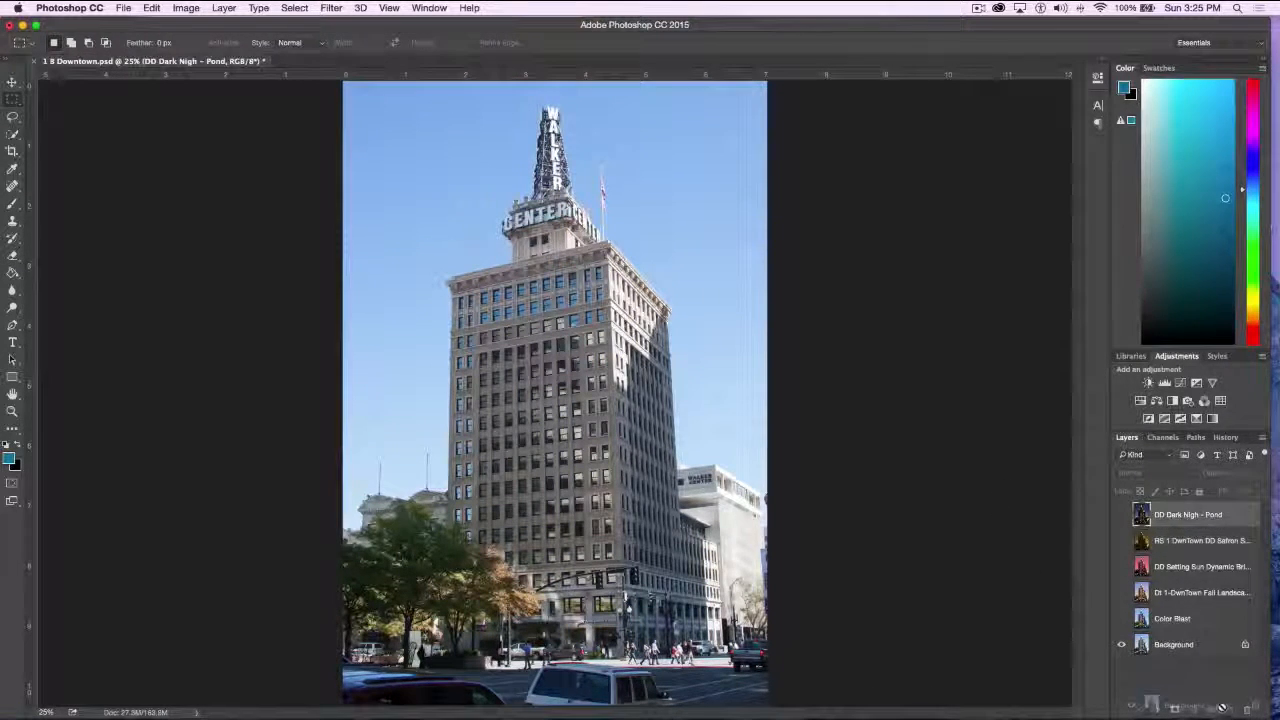
Duplicate the Background layer and open the copy in the Topaz Adjust 5 filter
drag(1219, 648, 1229, 709)
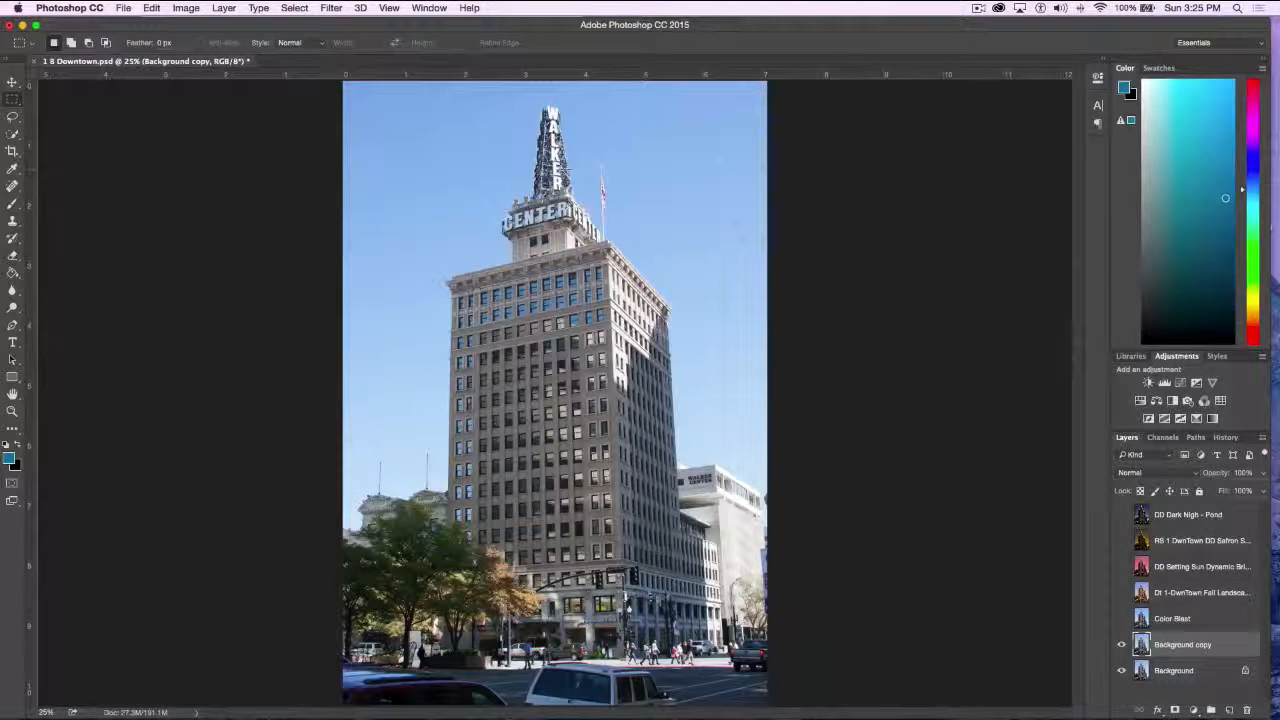
click(331, 7)
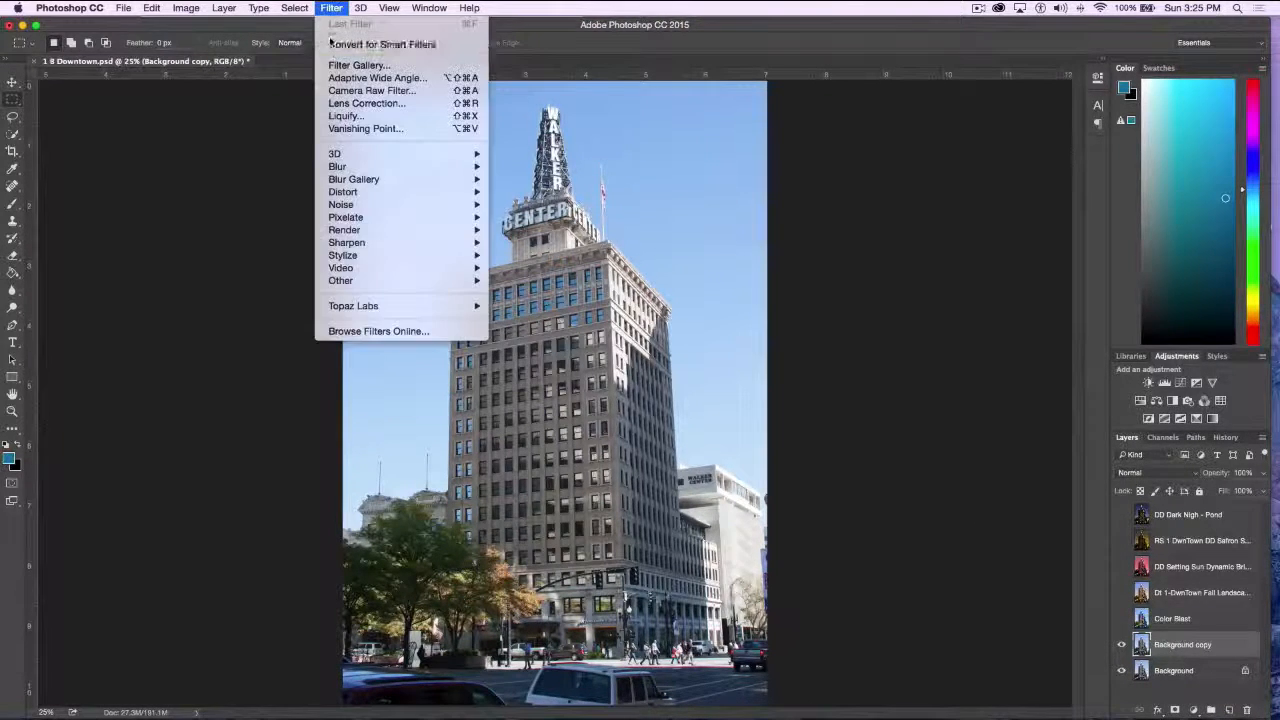
mouse_move(360, 308)
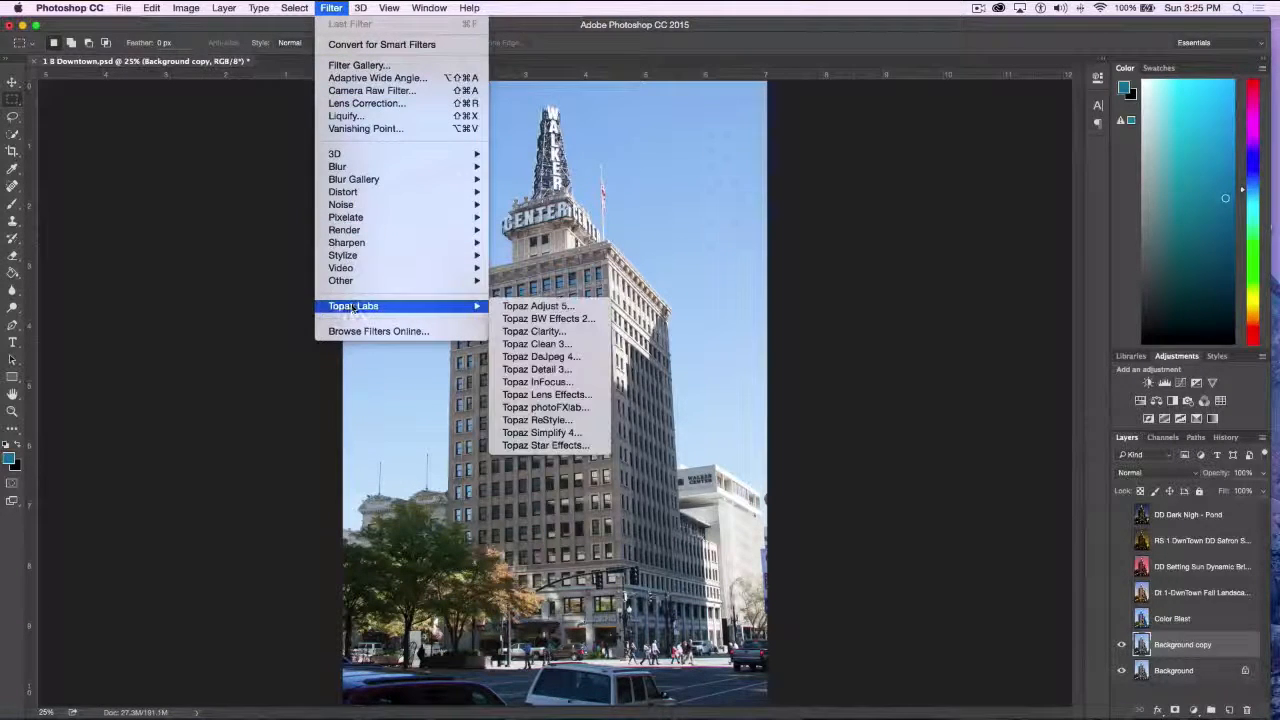
click(523, 306)
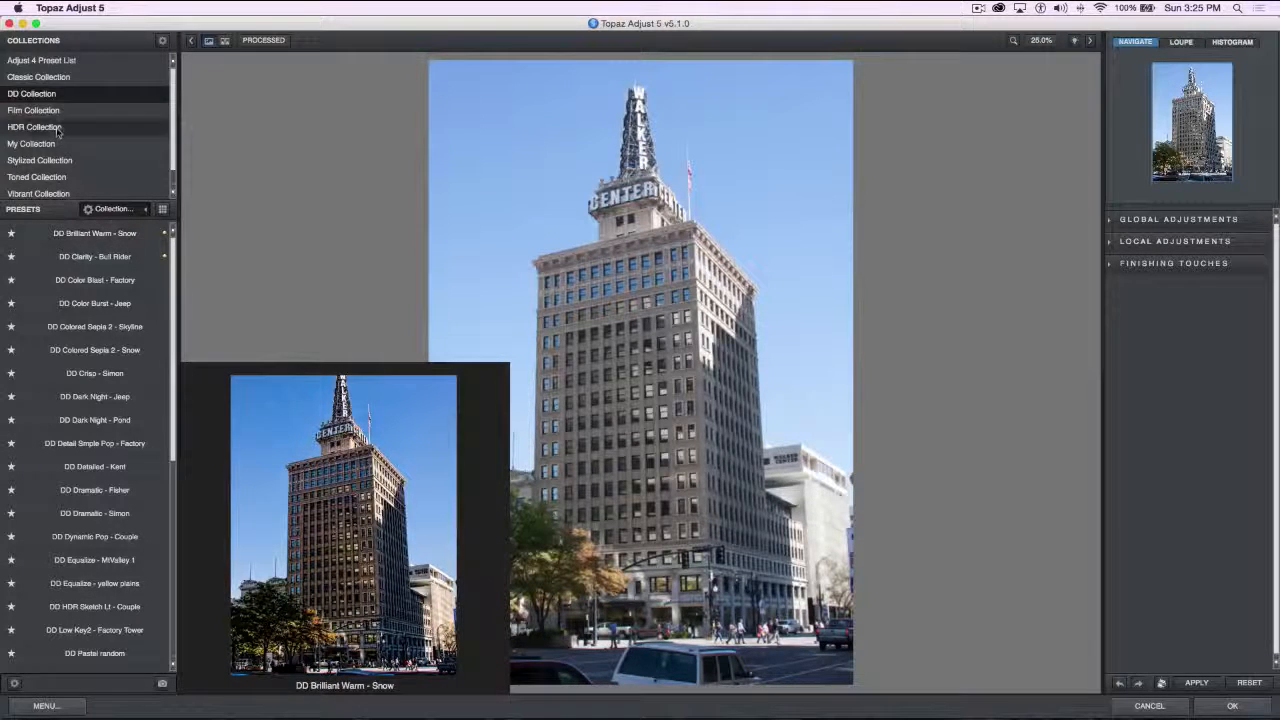
Browse the presets in the Adjust 4 Preset List and the Film Collection, and return to the DD Collection
click(68, 60)
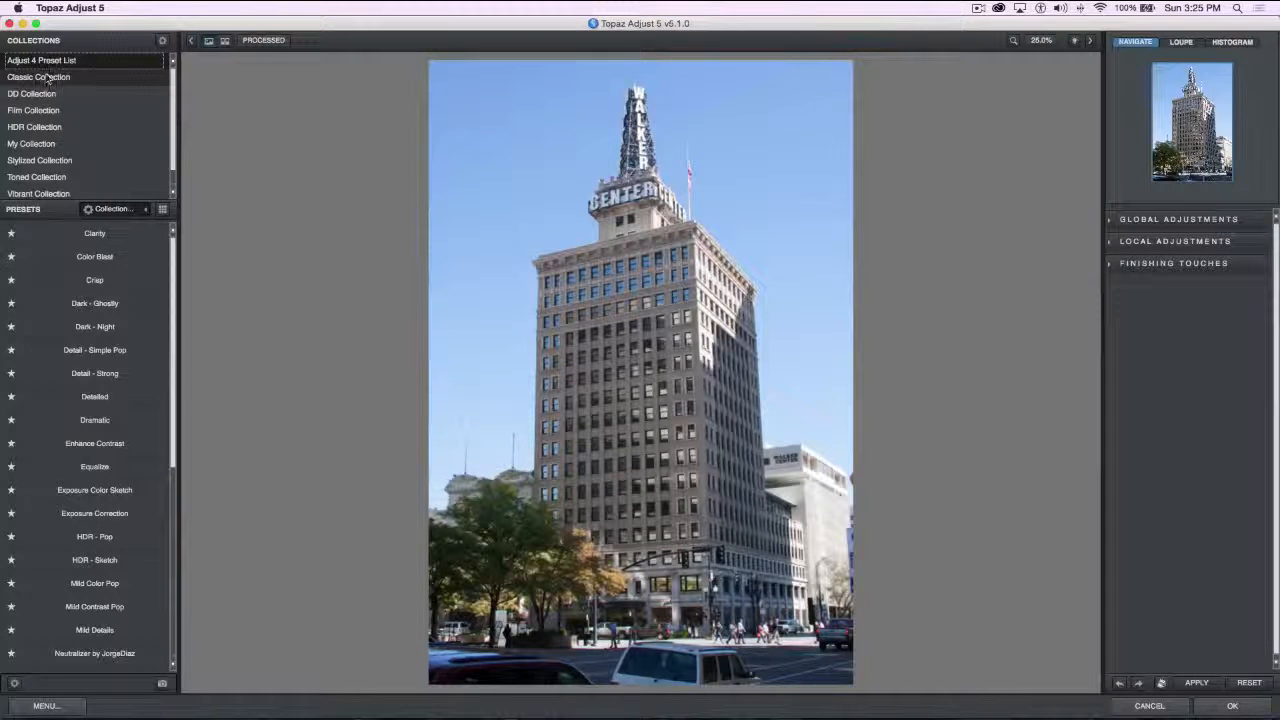
click(38, 93)
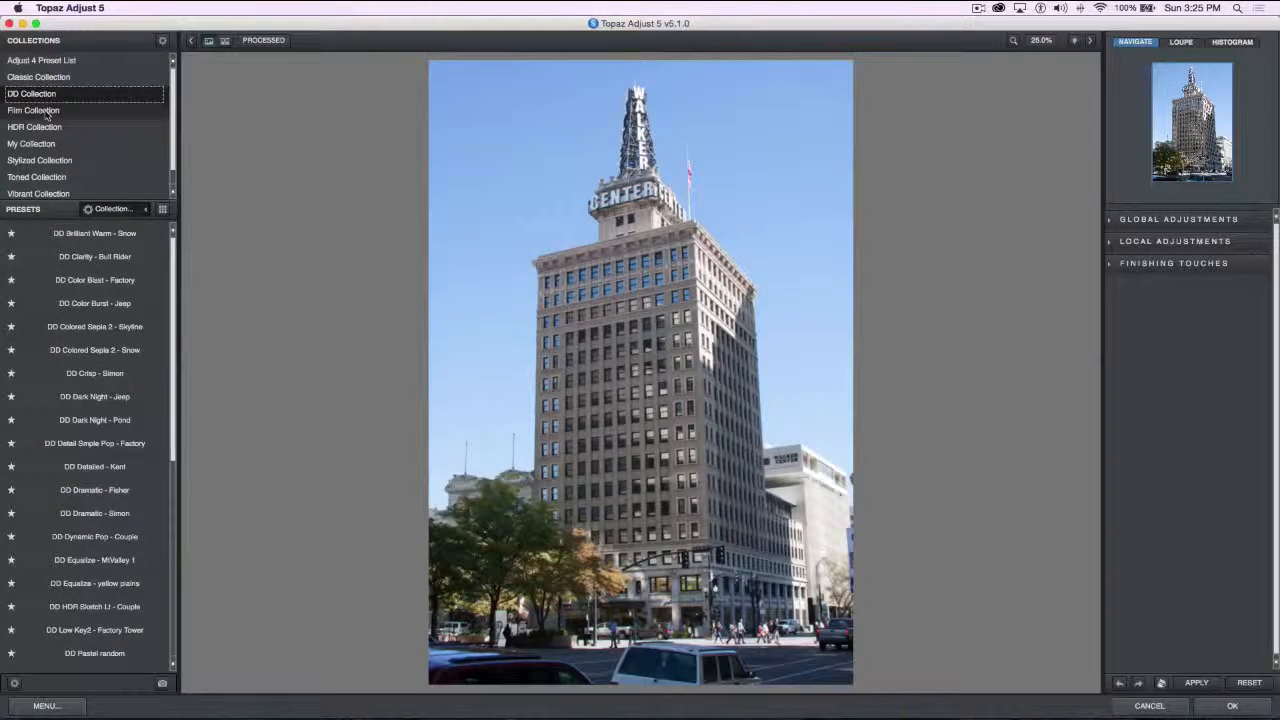
click(46, 112)
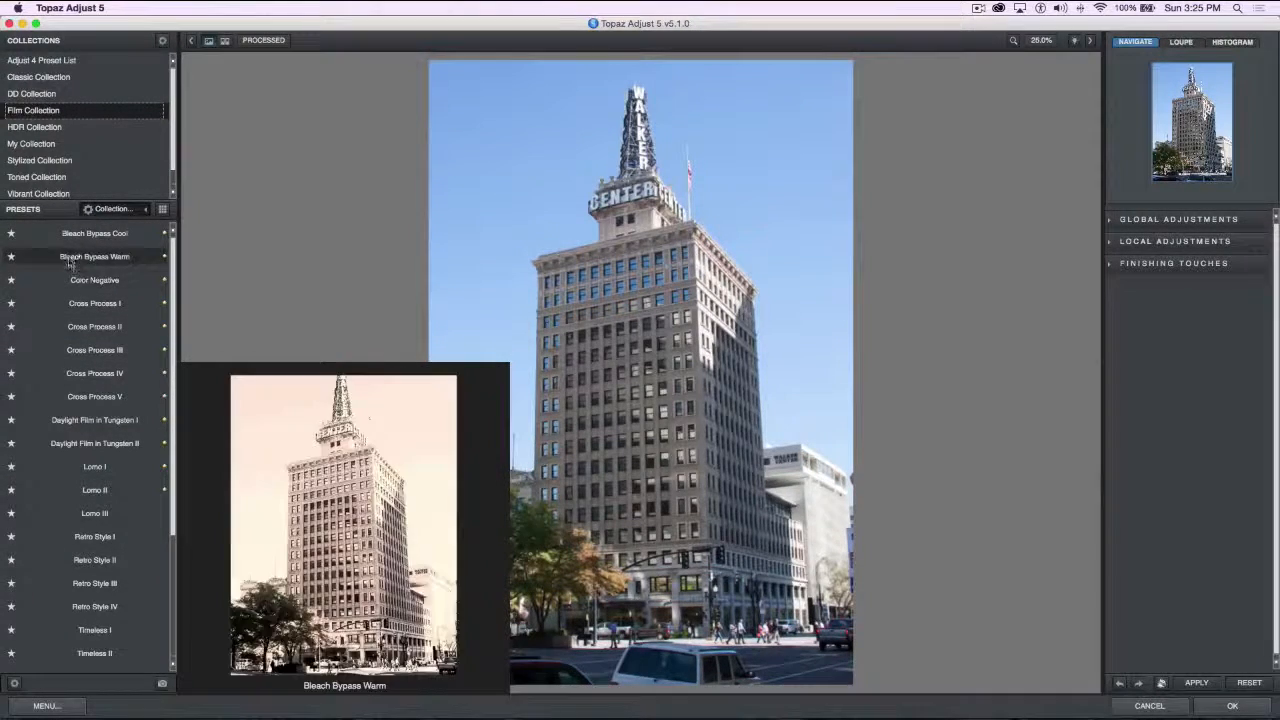
click(48, 96)
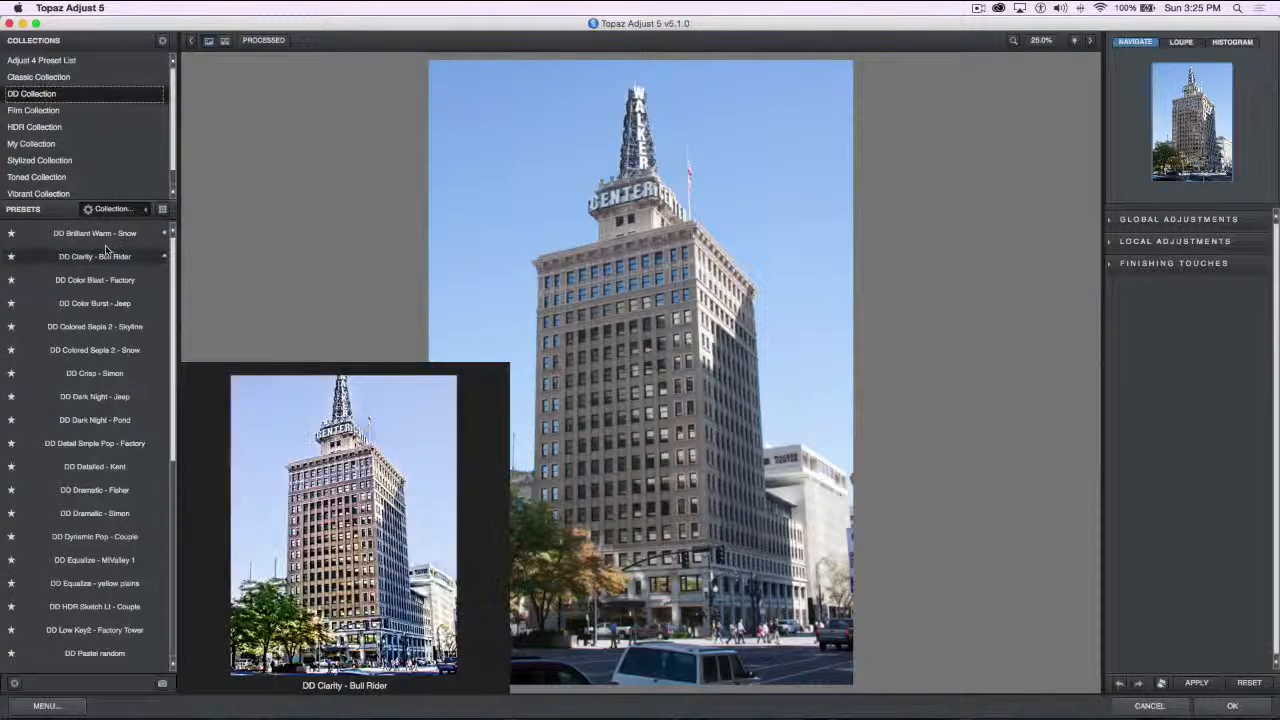
Try the DD Collection presets Brilliant Warm - Snow, Clarity - Bull Rider, Color Blast - Factory and Color Burst - Jeep on the building photo
mouse_move(97, 235)
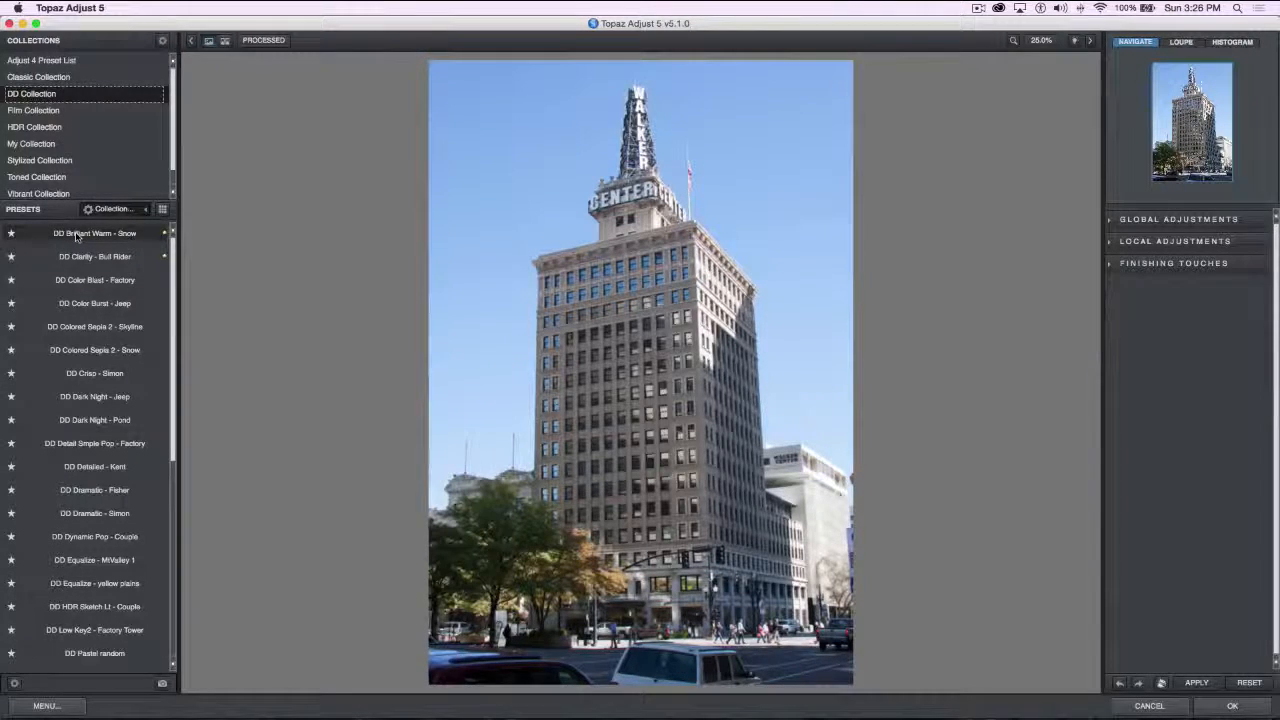
click(76, 236)
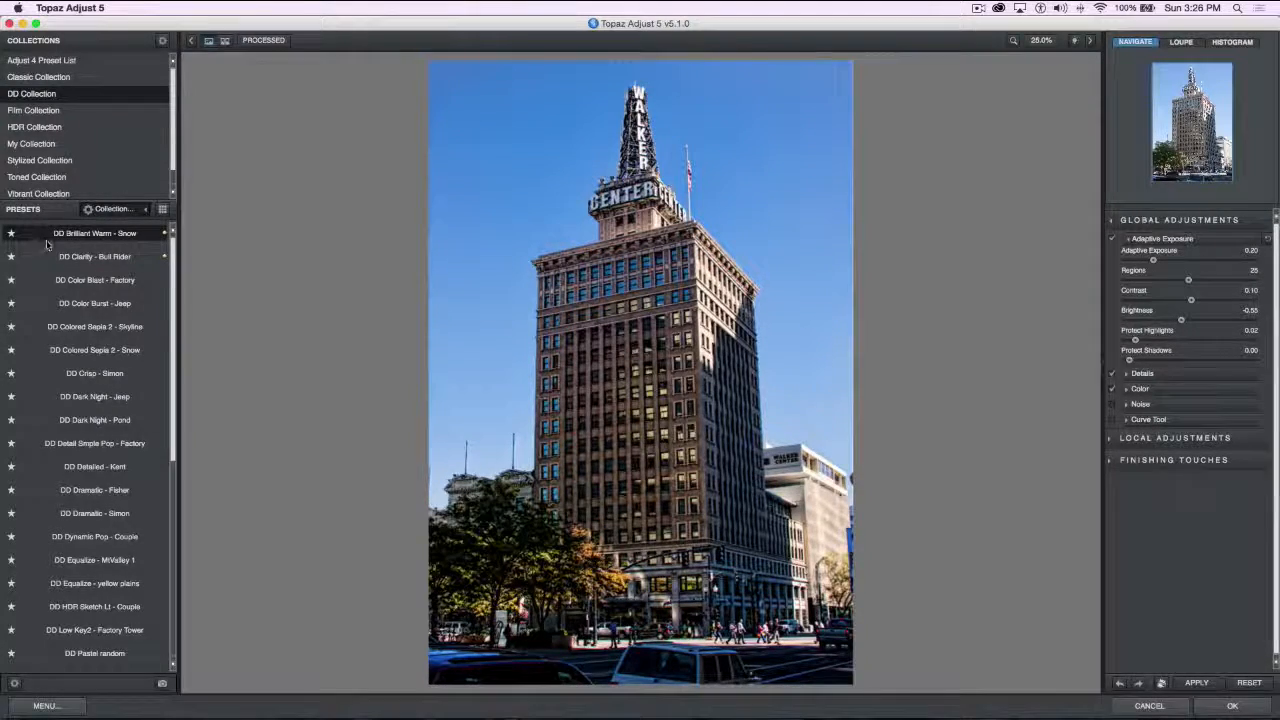
click(72, 259)
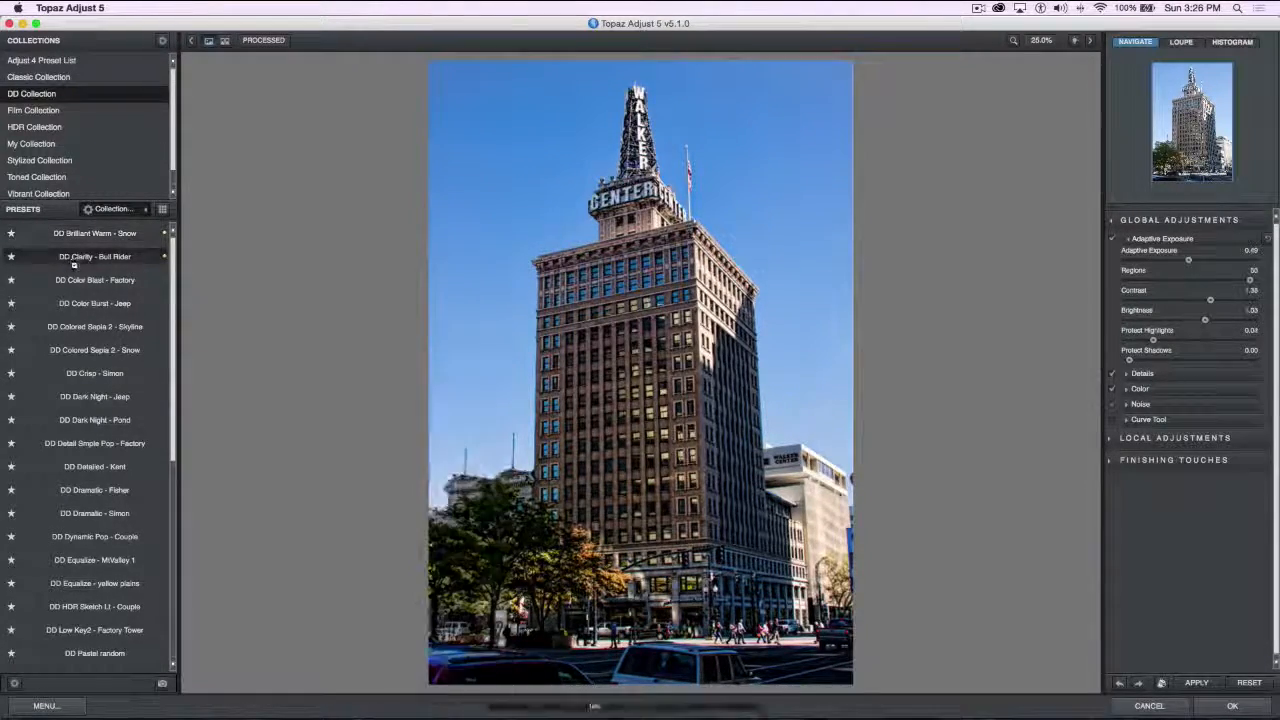
click(74, 282)
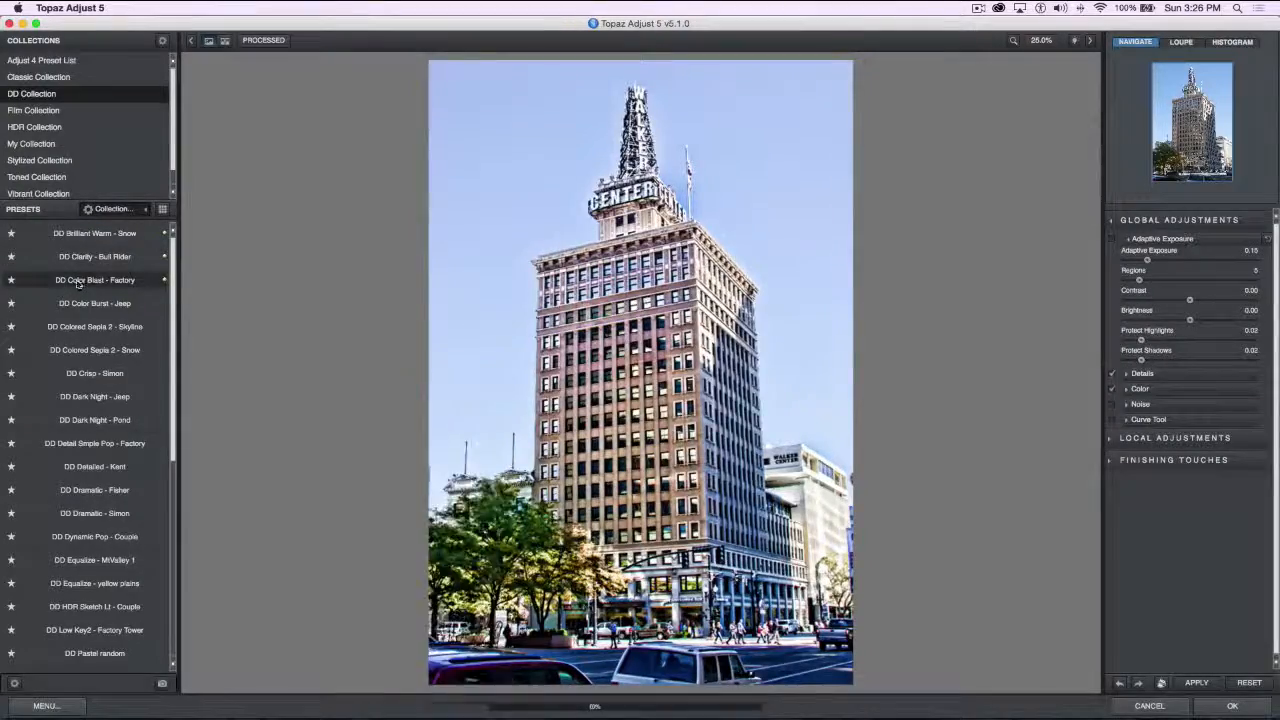
click(74, 310)
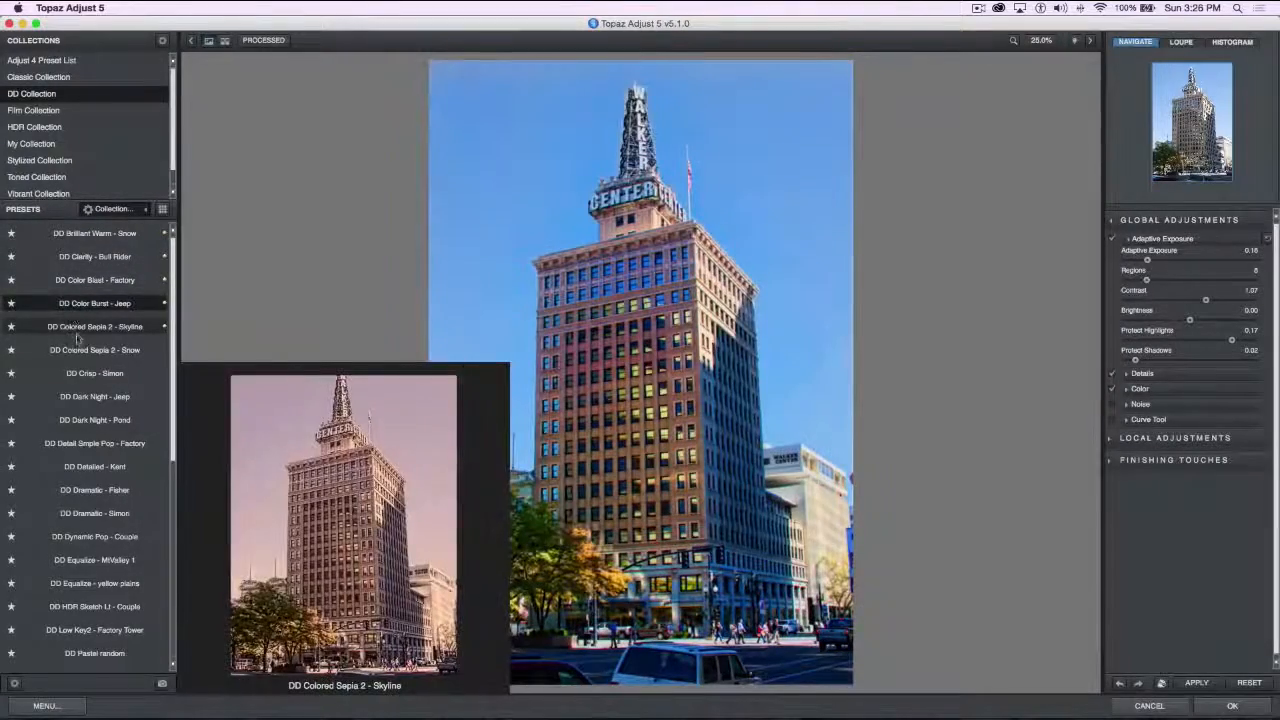
Try the DD Colored Sepia 2 Skyline and Snow, Crisp - Simon, Dark Night - Jeep, Detail Simple Pop - Factory and Dramatic - Fisher presets
click(75, 336)
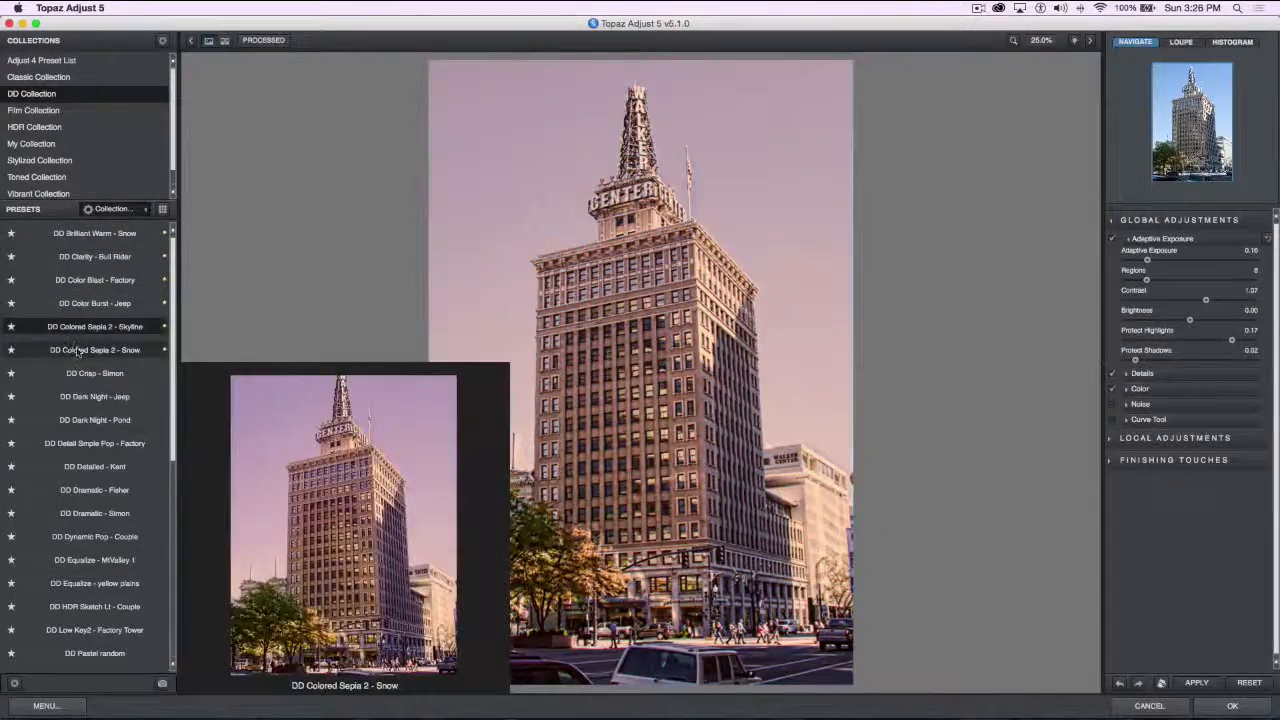
click(76, 352)
click(78, 378)
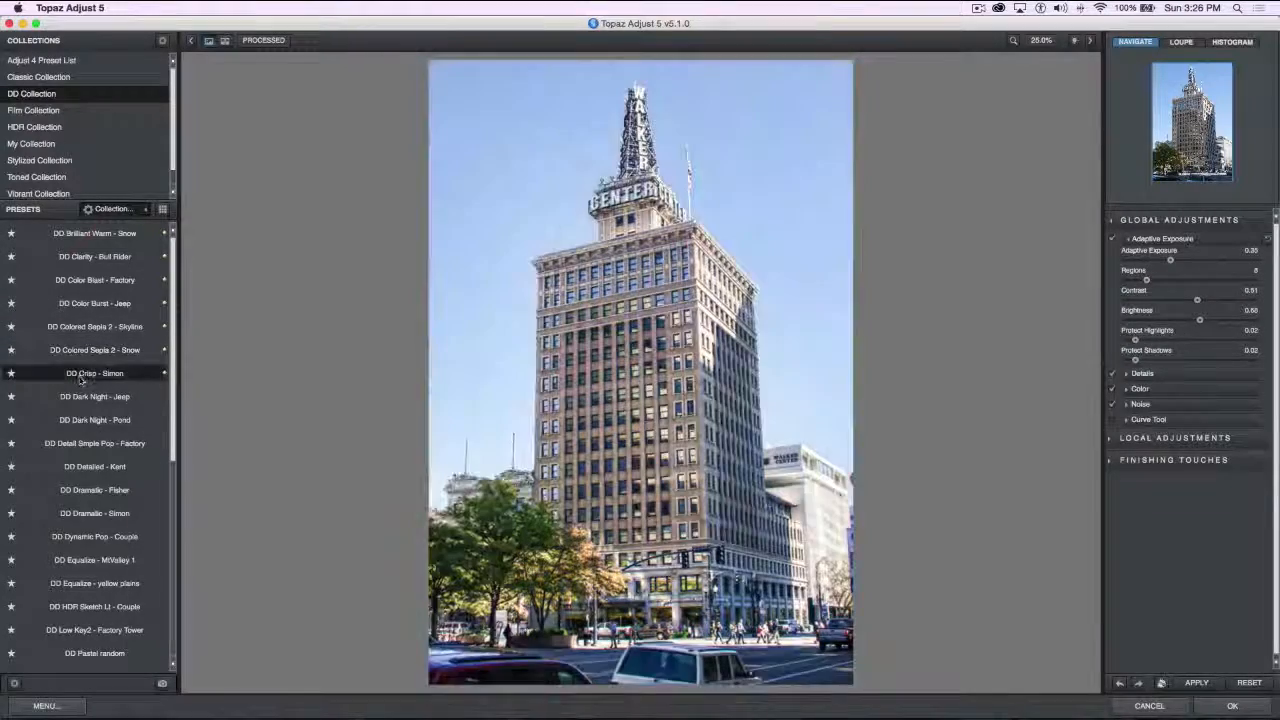
click(66, 402)
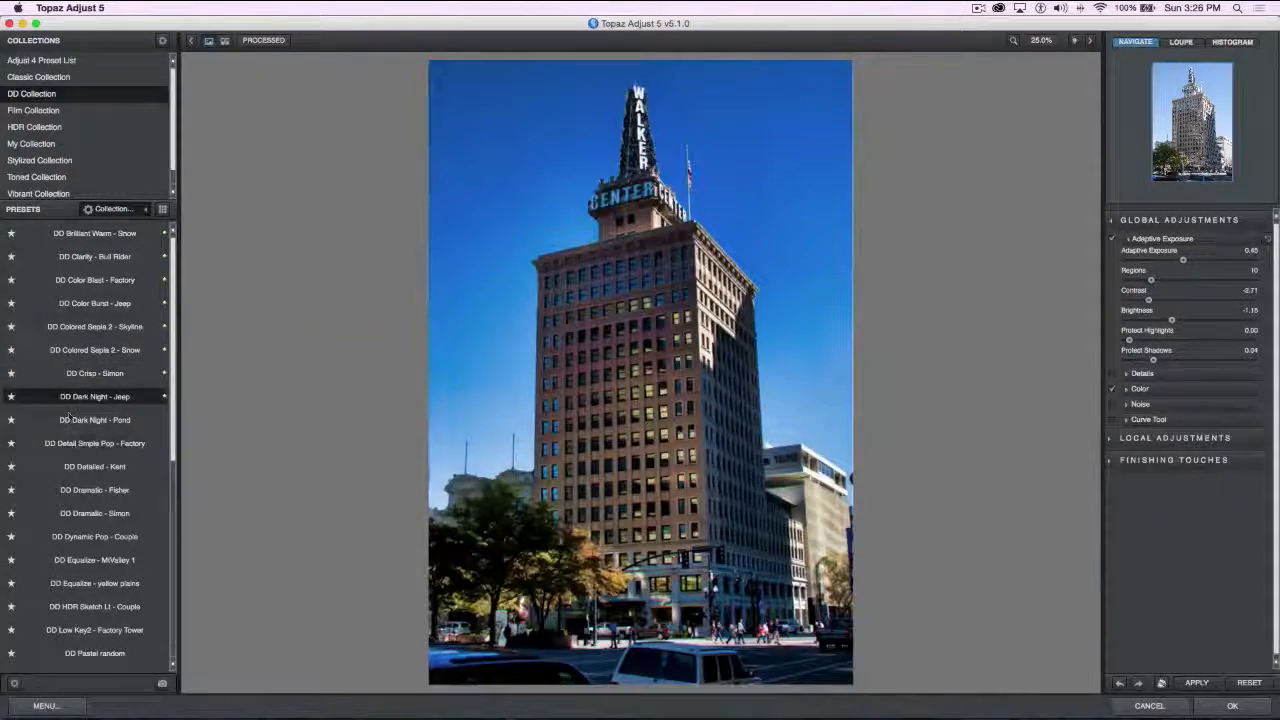
click(75, 446)
click(82, 495)
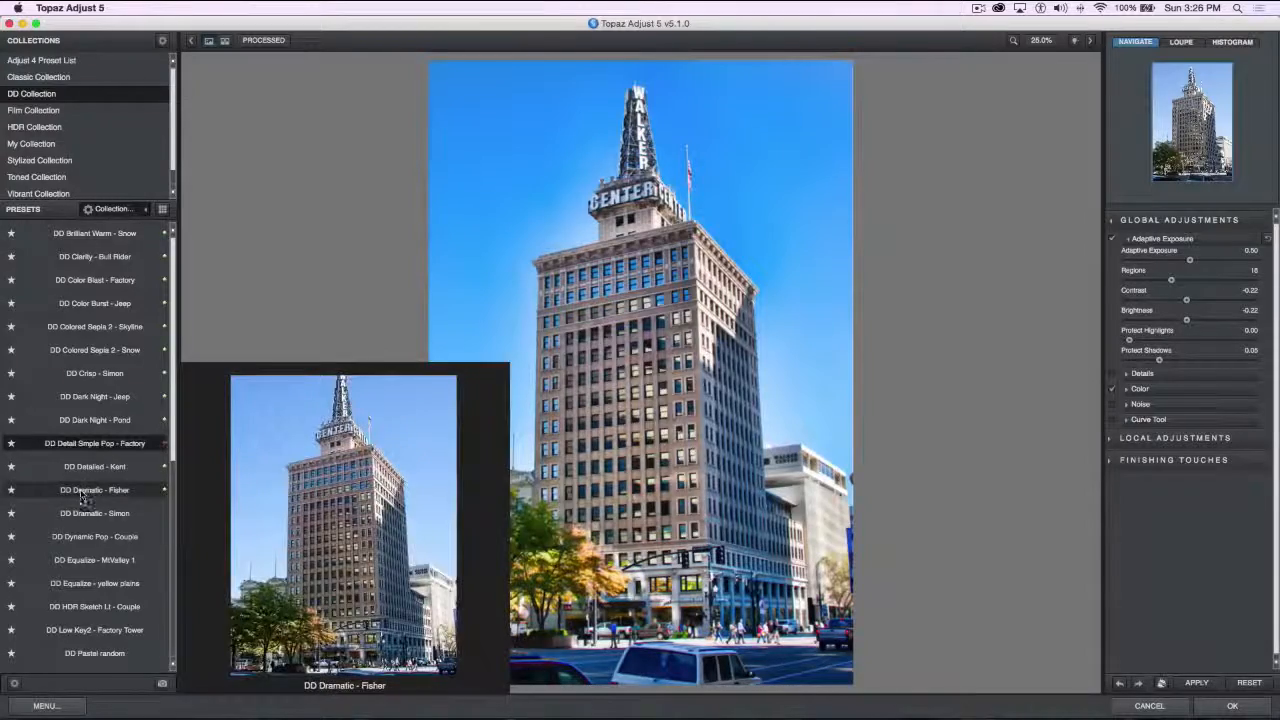
Try Stylized Collection presets on the photo, including Blueprint, Brash, Dark - Ghostly, Dayglow, Extreme Color Blast and Dusk
click(44, 162)
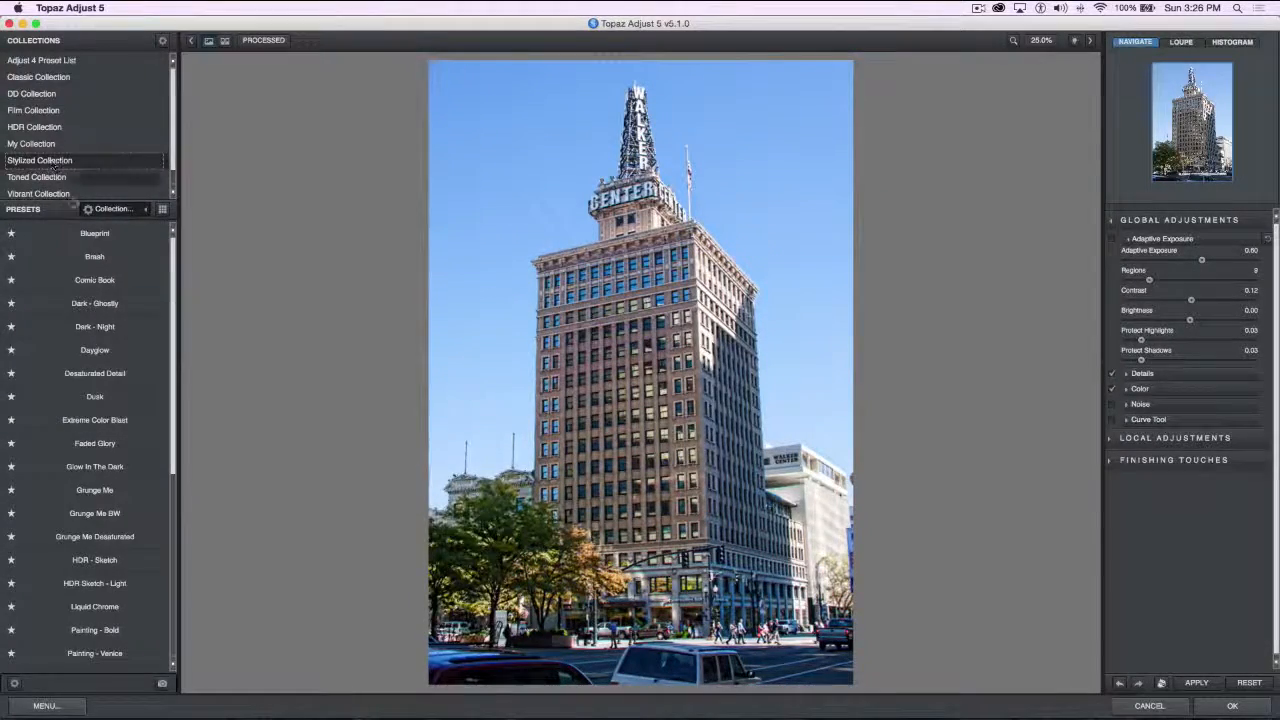
click(89, 236)
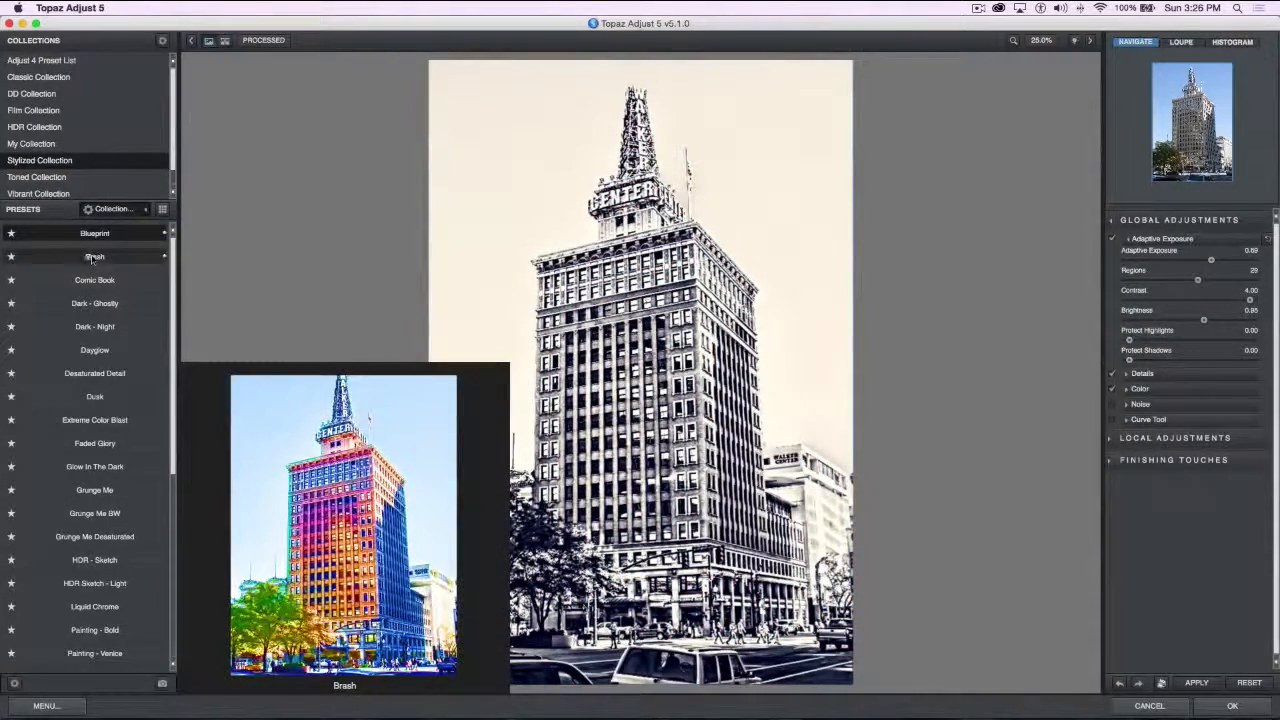
click(92, 259)
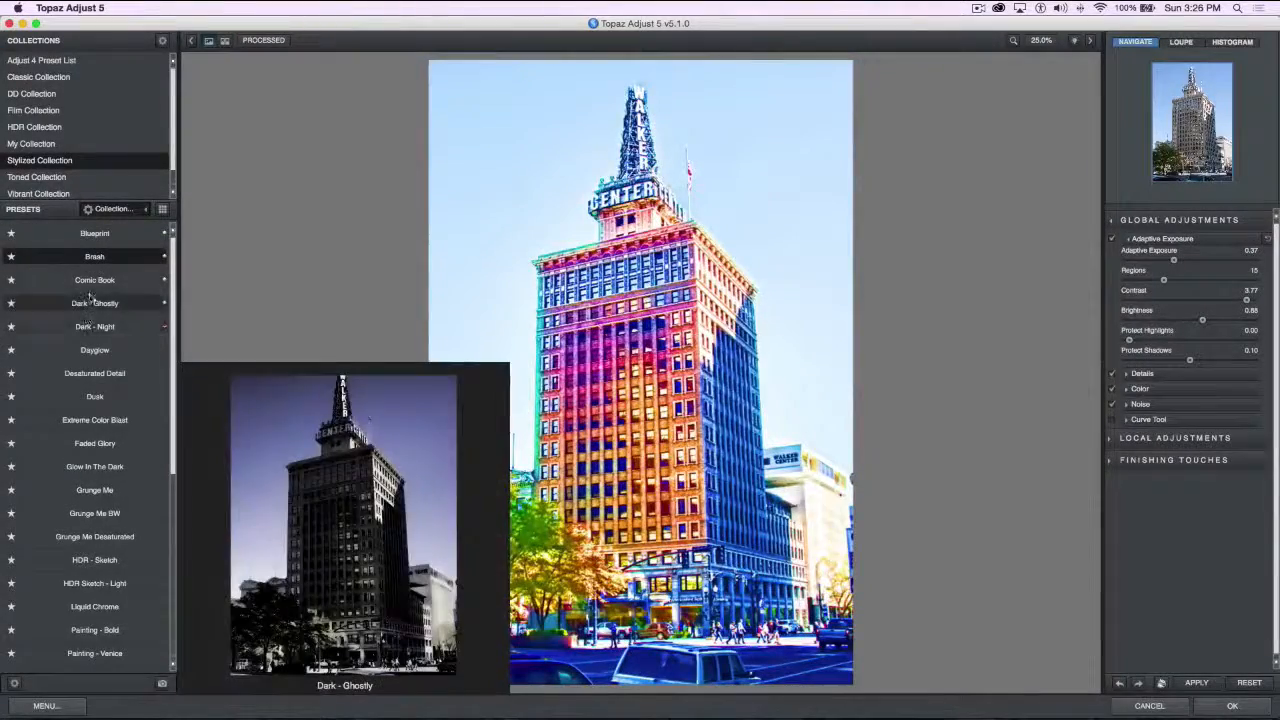
click(90, 300)
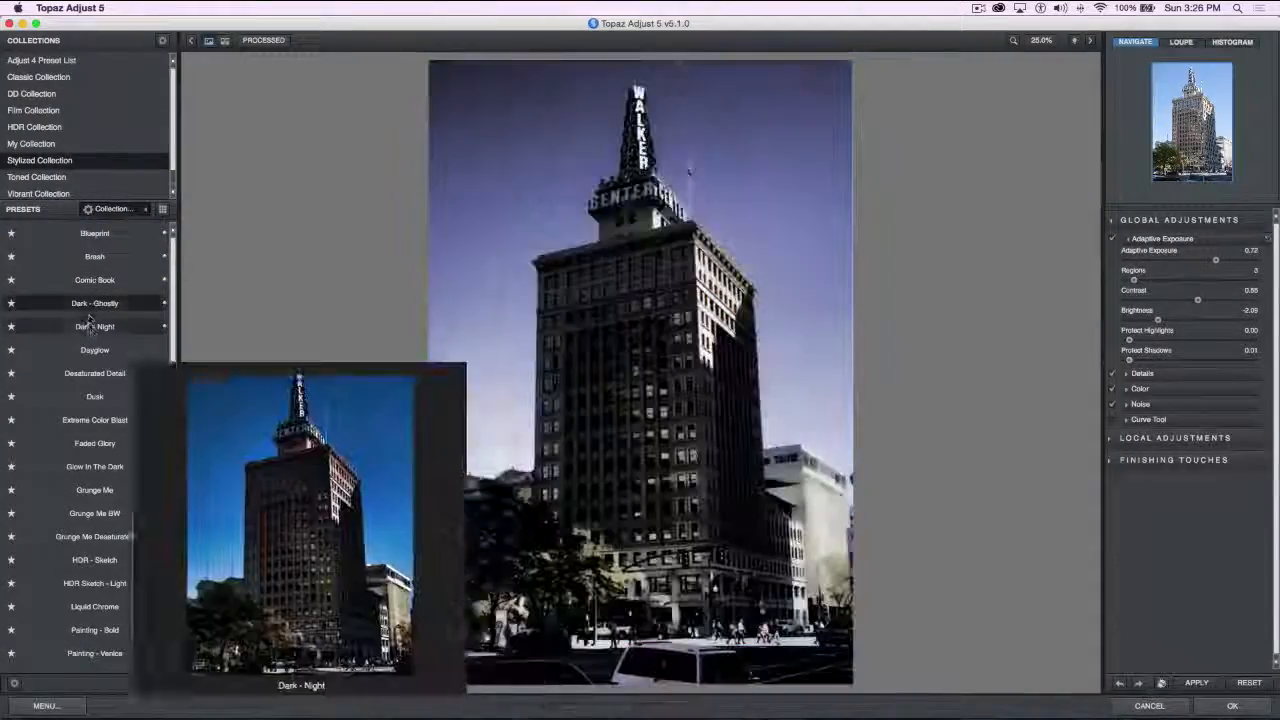
click(88, 323)
click(92, 350)
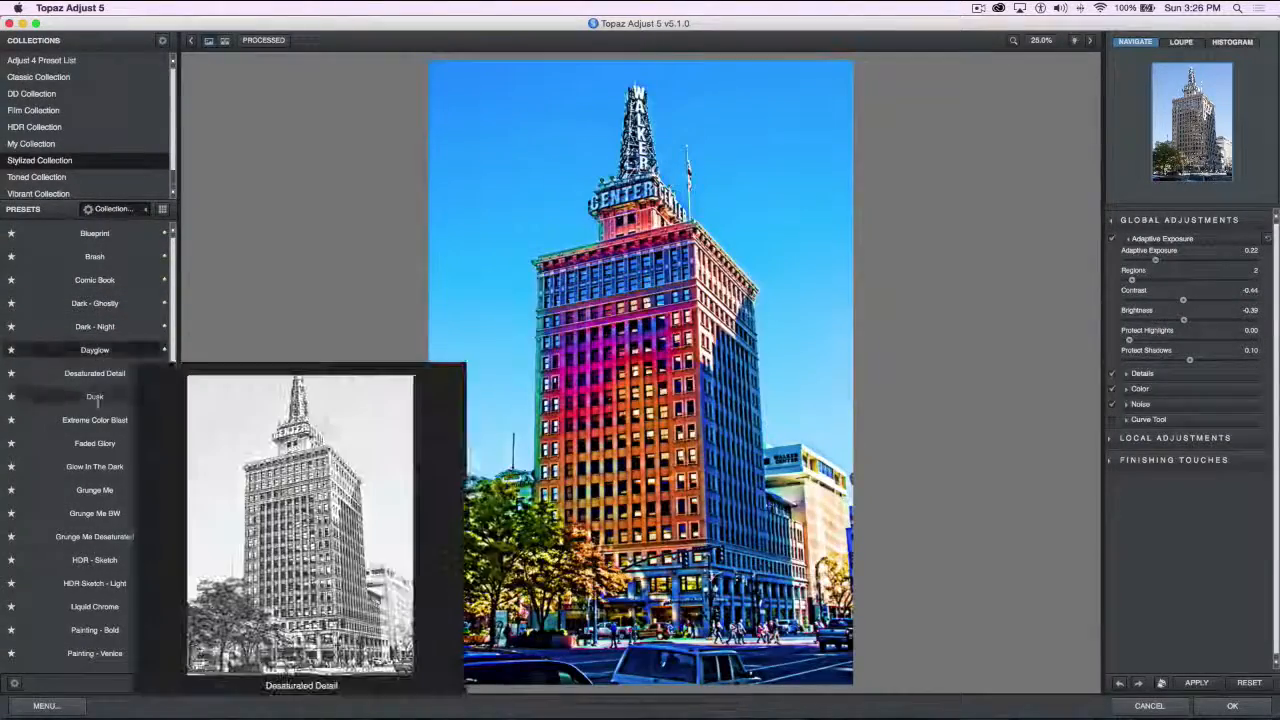
click(94, 373)
click(93, 396)
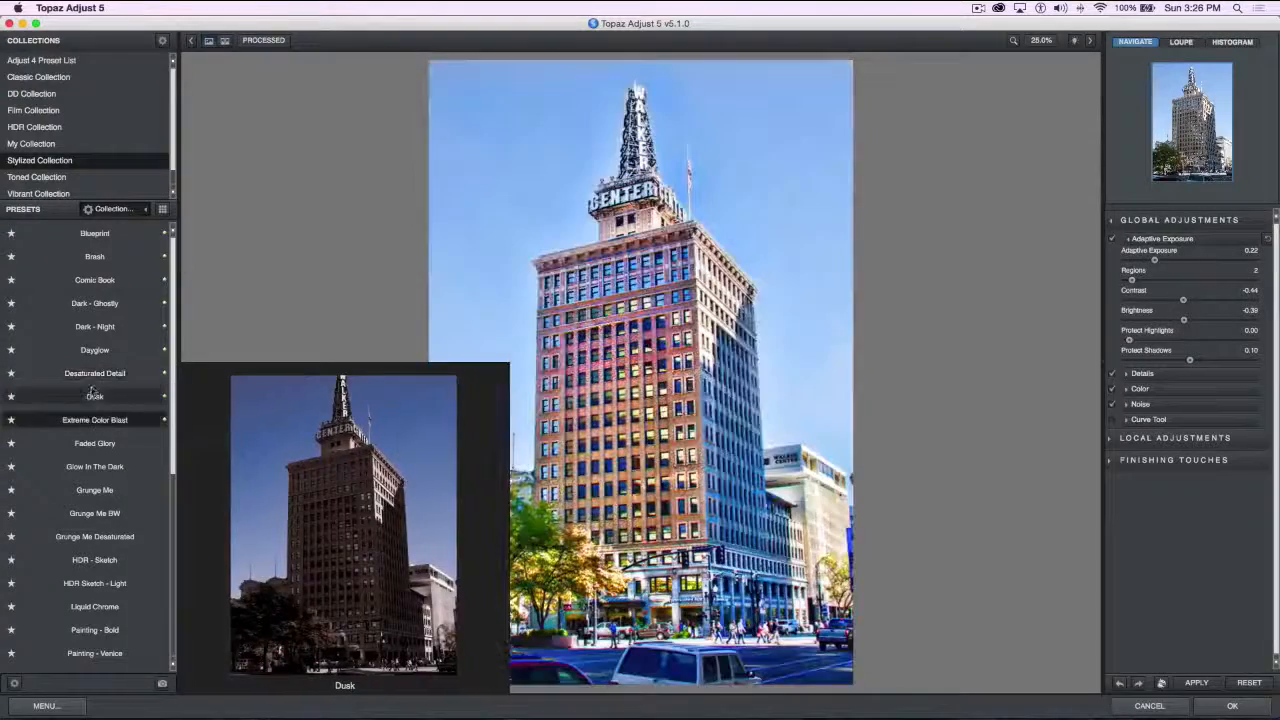
click(90, 396)
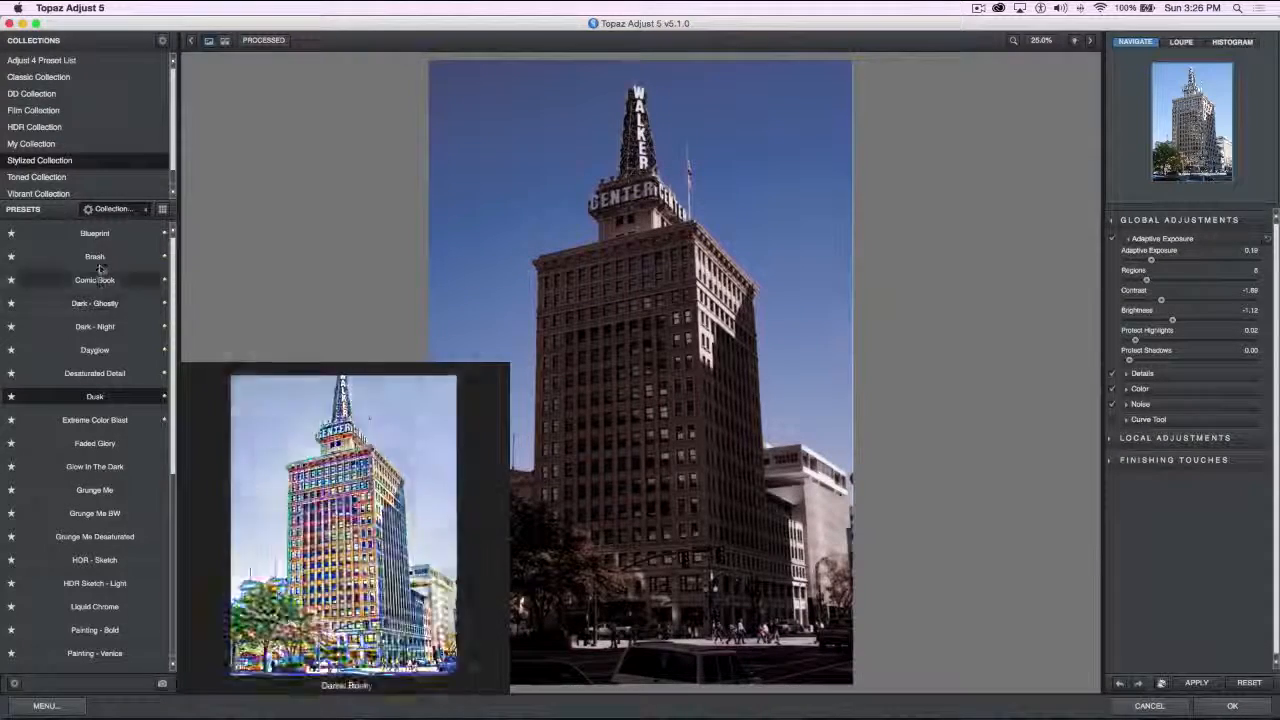
mouse_move(100, 241)
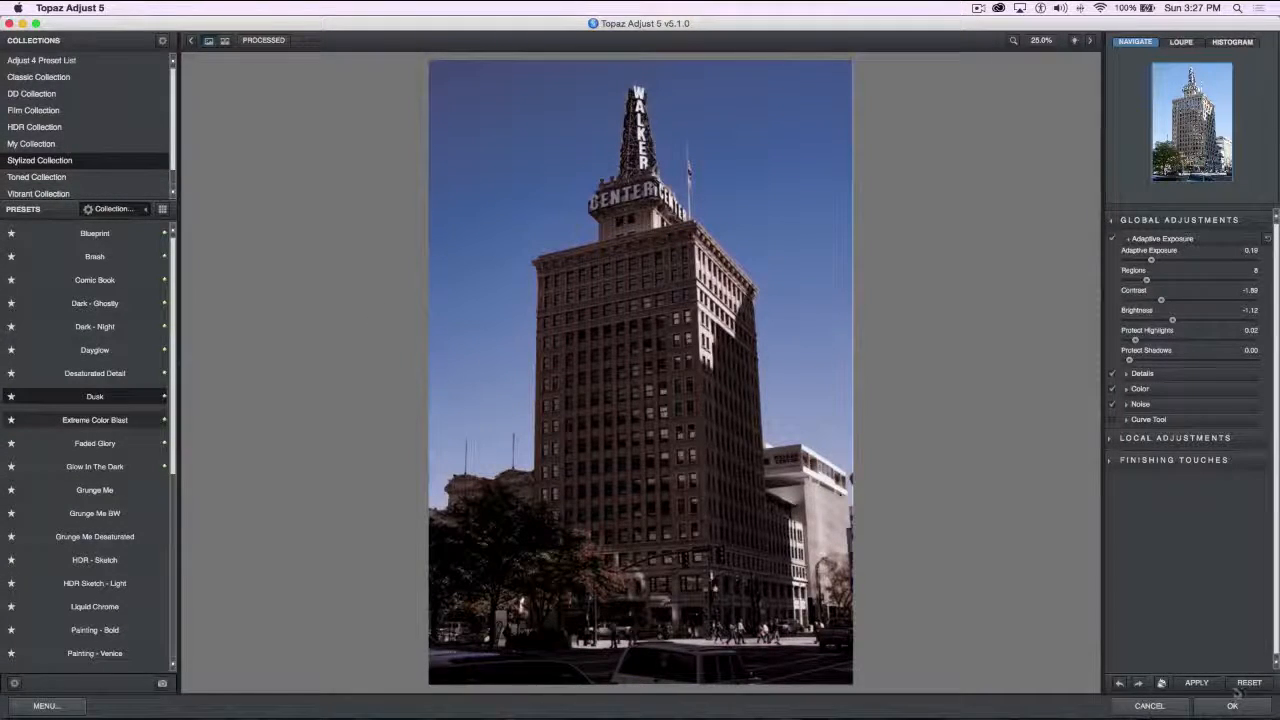
Reset the photo to its original look and apply the Spicify preset from the Adjust 4 Preset List
click(1248, 683)
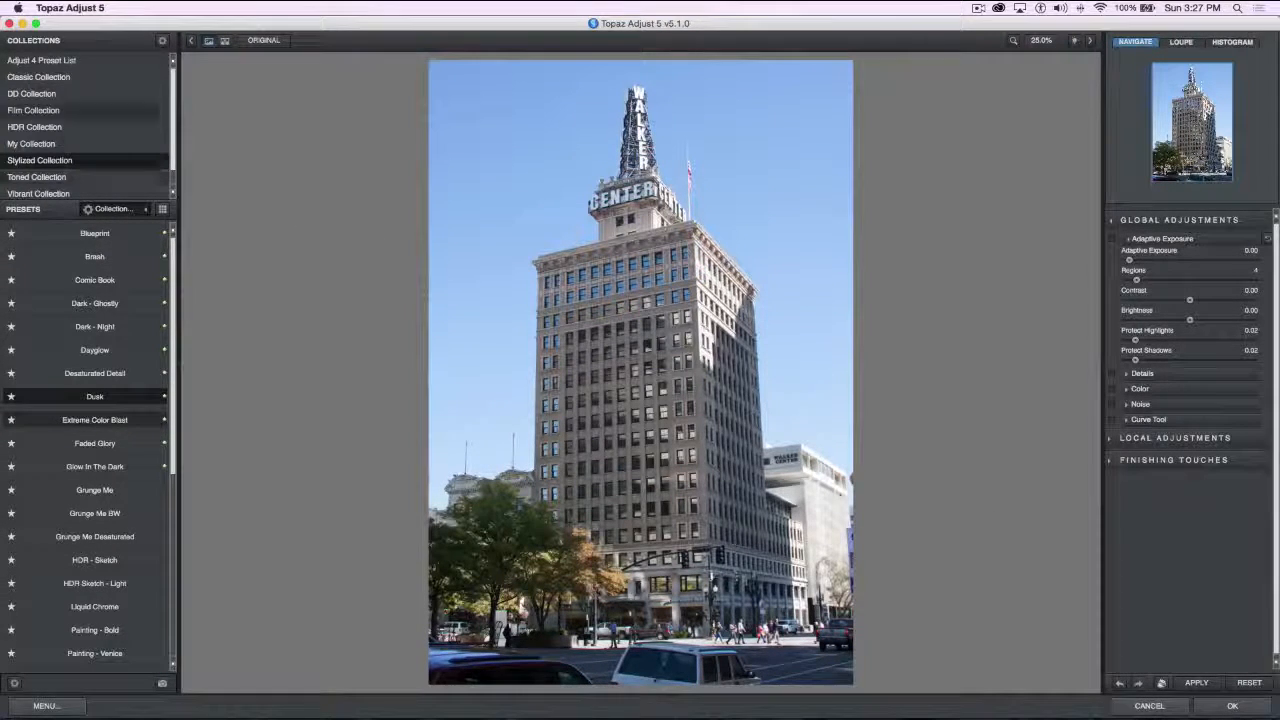
click(66, 62)
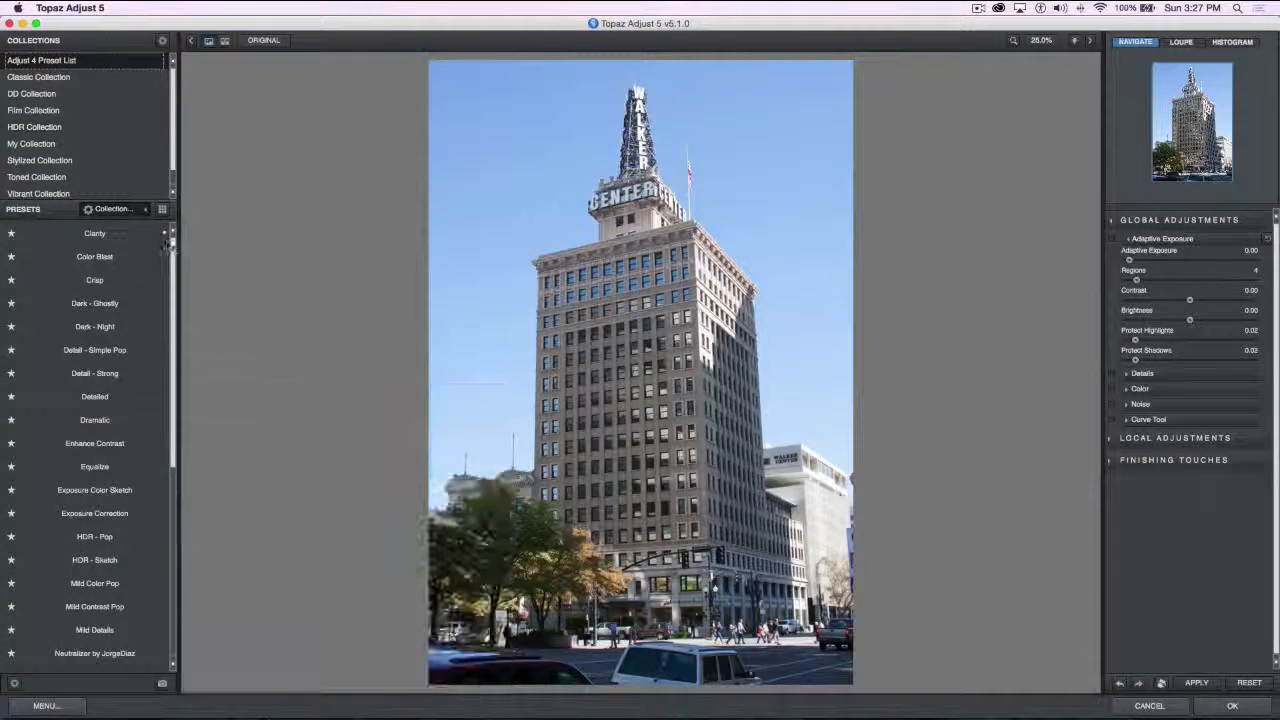
scroll(130, 232, down, 3)
scroll(100, 470, down, 4)
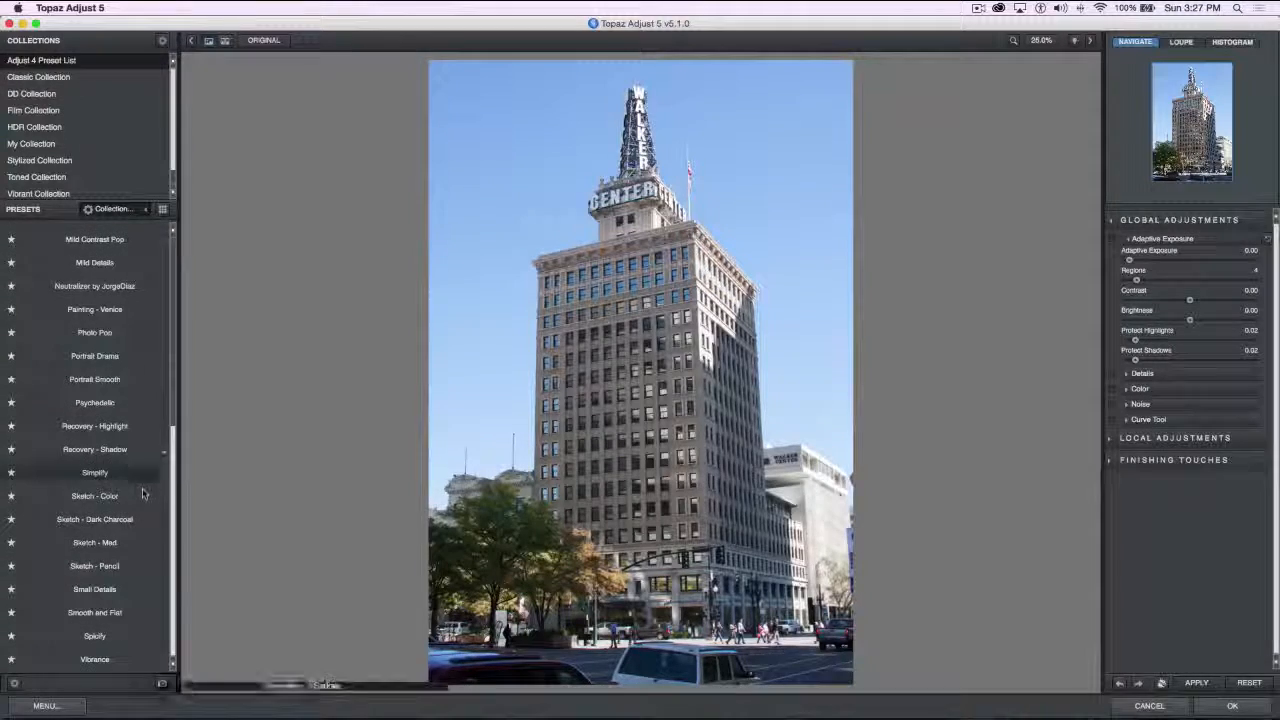
mouse_move(100, 478)
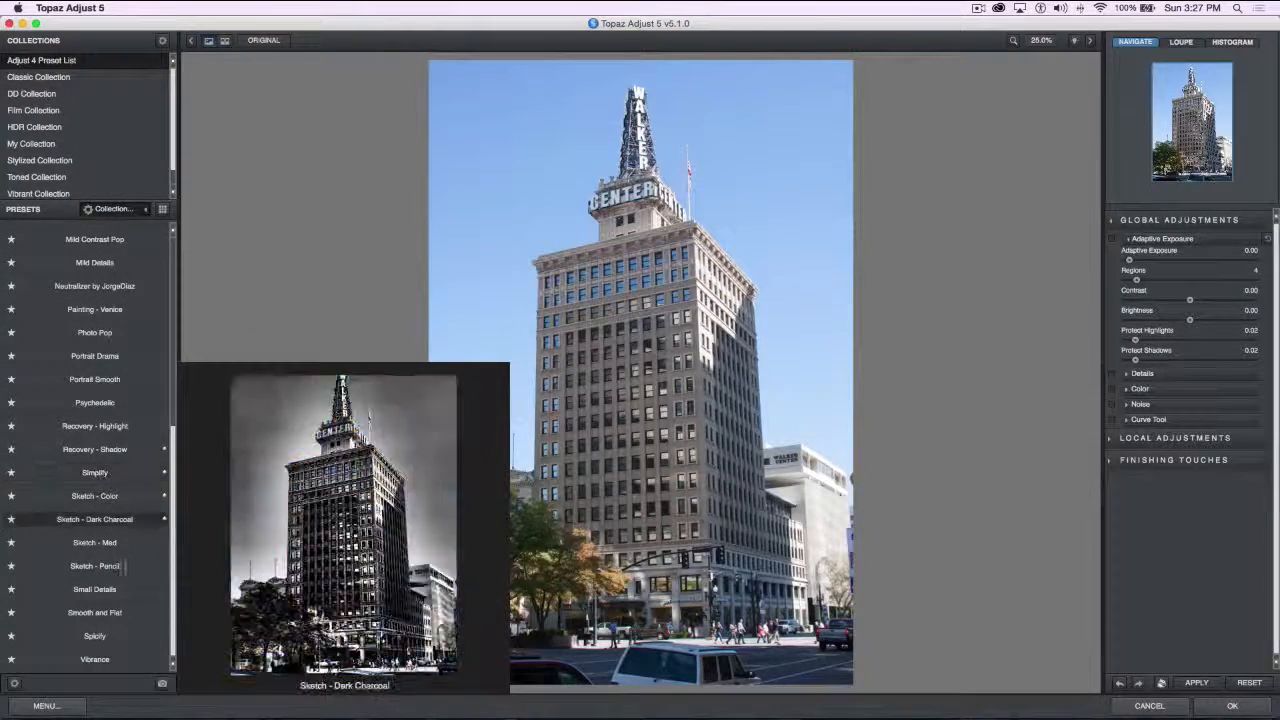
click(95, 635)
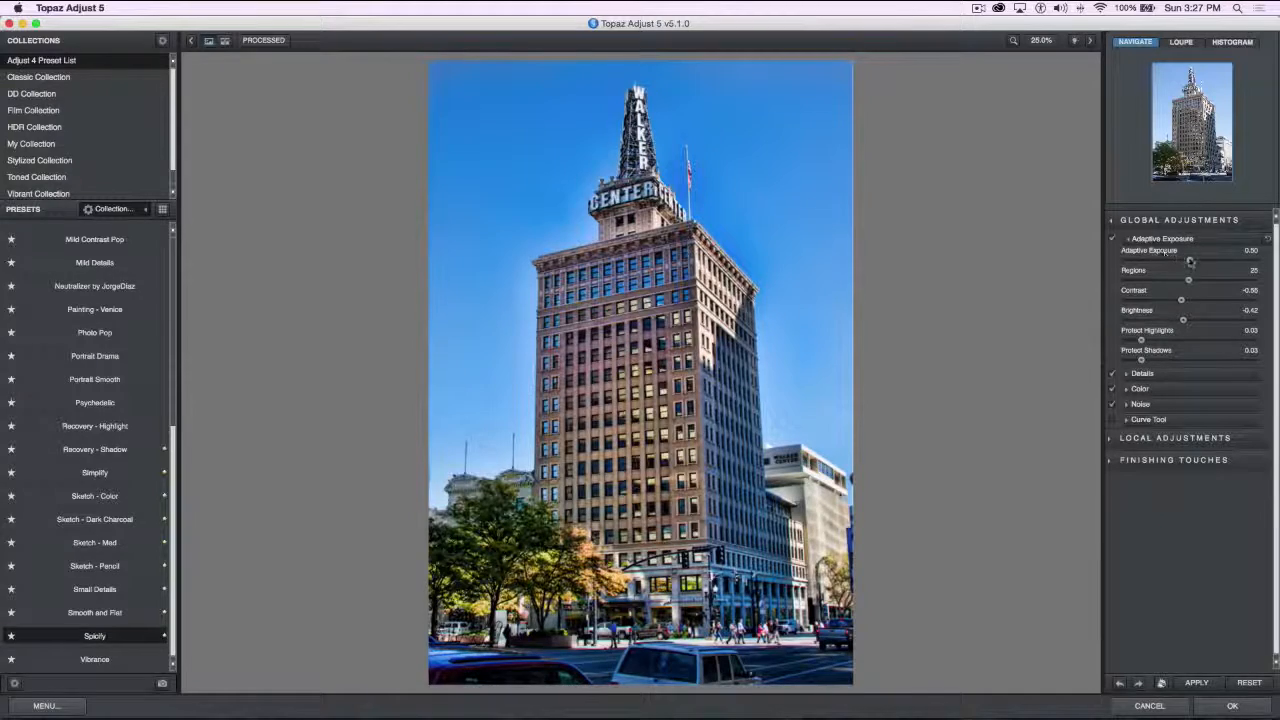
Try low and high Regions values, and set Adaptive Exposure to 0.46 and Regions to 9
mouse_move(1189, 262)
mouse_down()
mouse_move(1152, 262)
mouse_move(1251, 265)
mouse_move(1189, 267)
mouse_up()
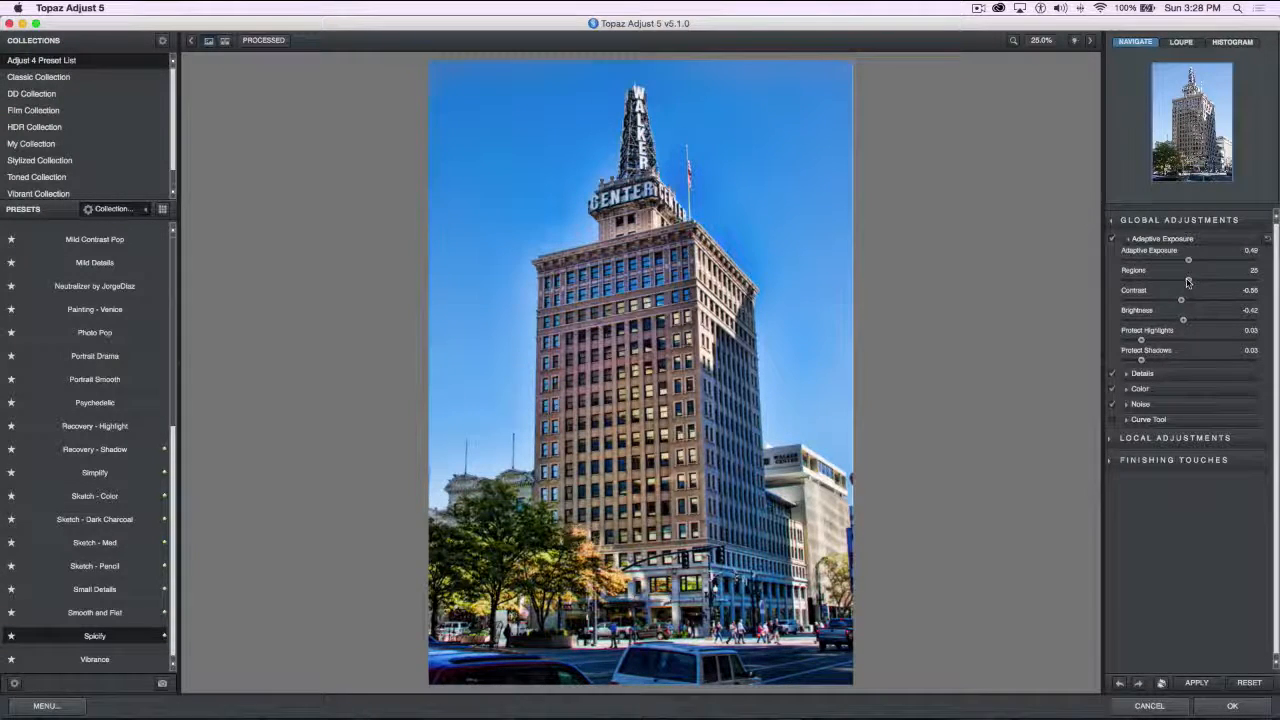
drag(1181, 281, 1113, 283)
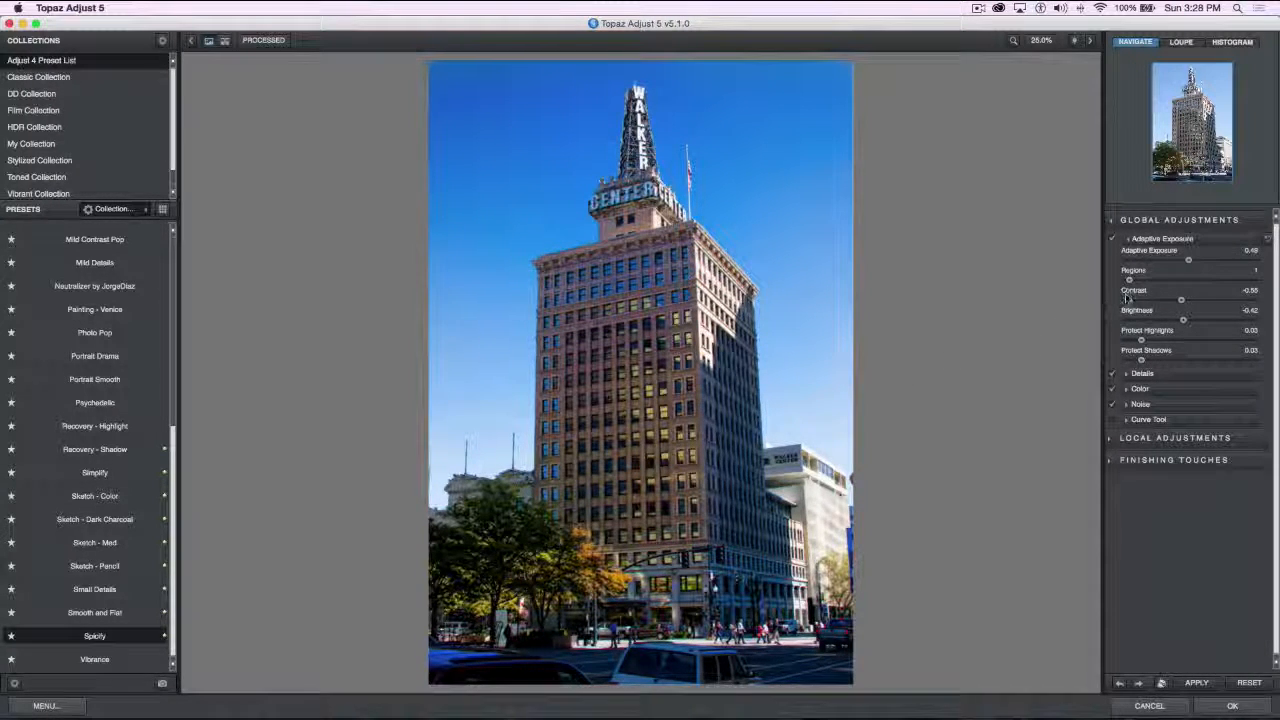
drag(1128, 282, 1180, 283)
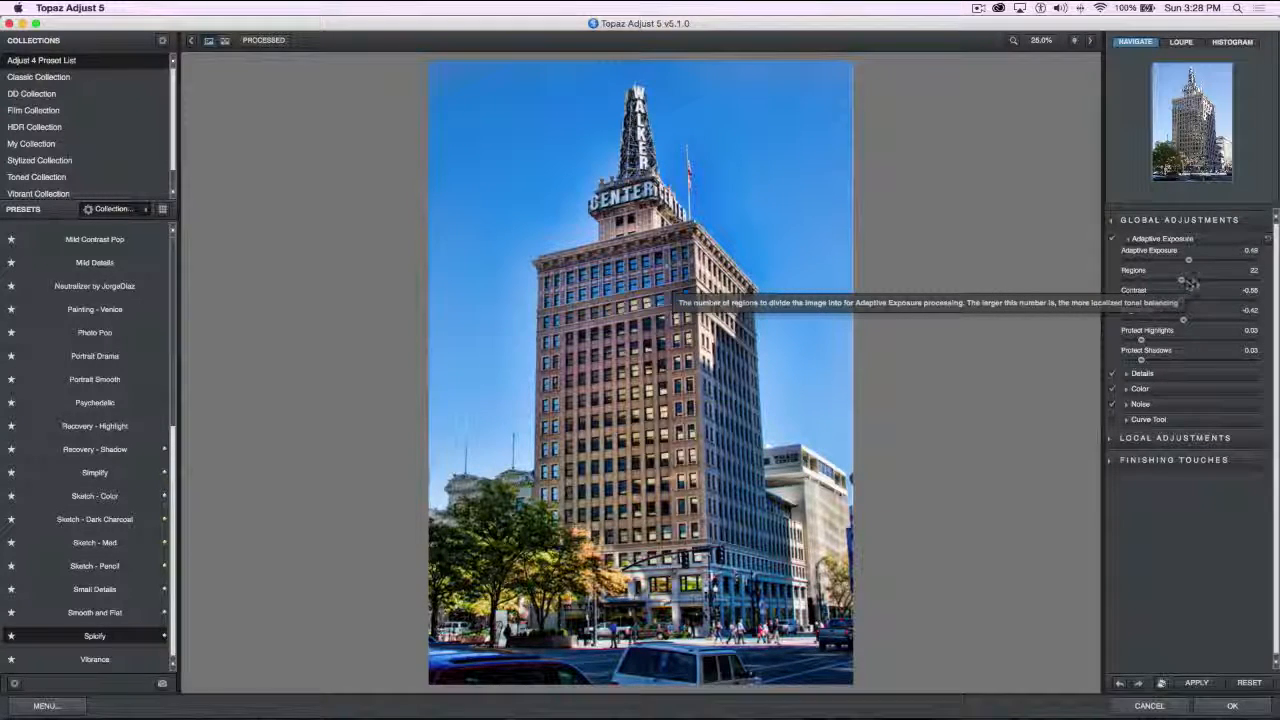
mouse_move(1190, 263)
mouse_down()
mouse_move(1251, 265)
mouse_move(1184, 261)
mouse_up()
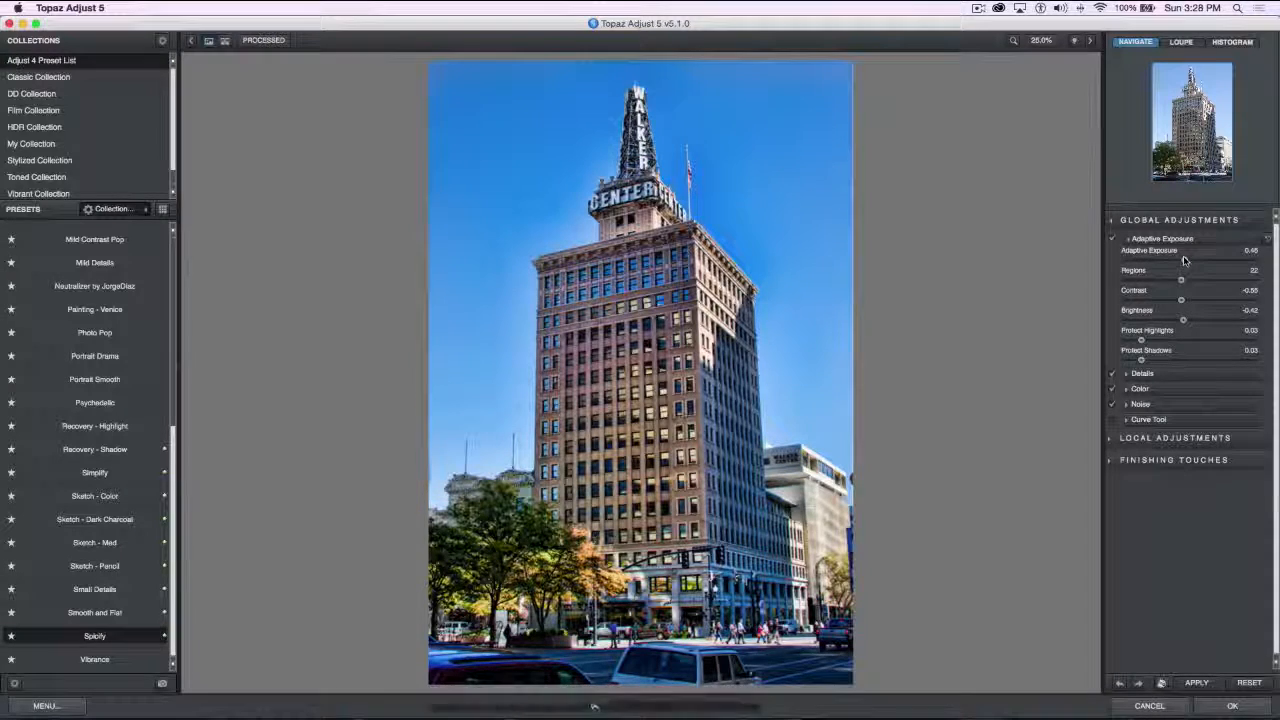
drag(1252, 283, 1190, 283)
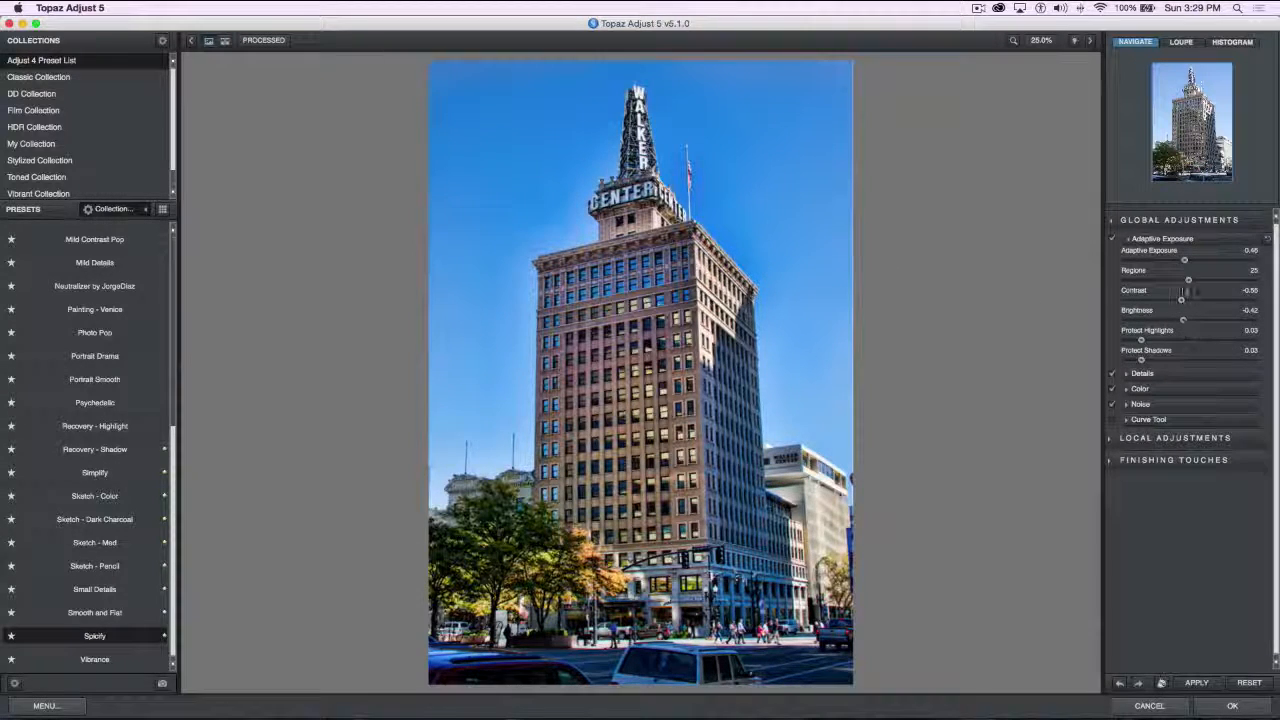
drag(1191, 286, 1153, 281)
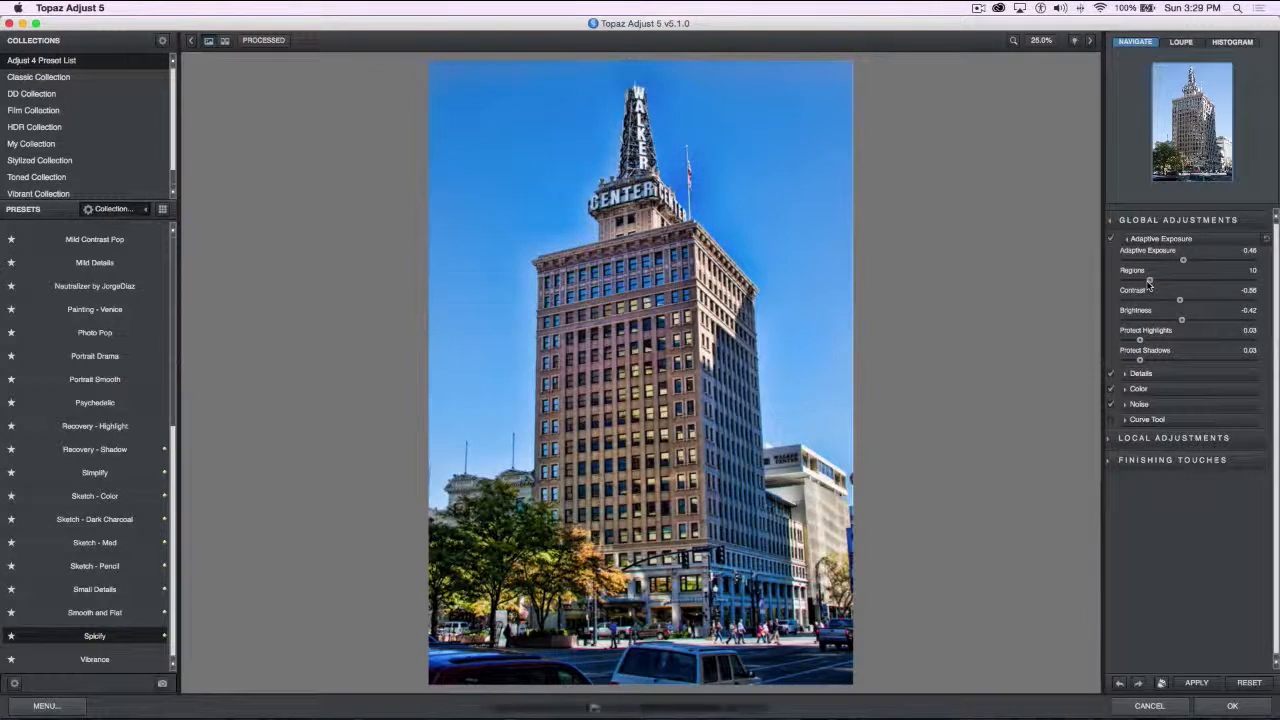
mouse_move(1146, 283)
mouse_down()
mouse_move(1121, 281)
mouse_move(1148, 284)
mouse_up()
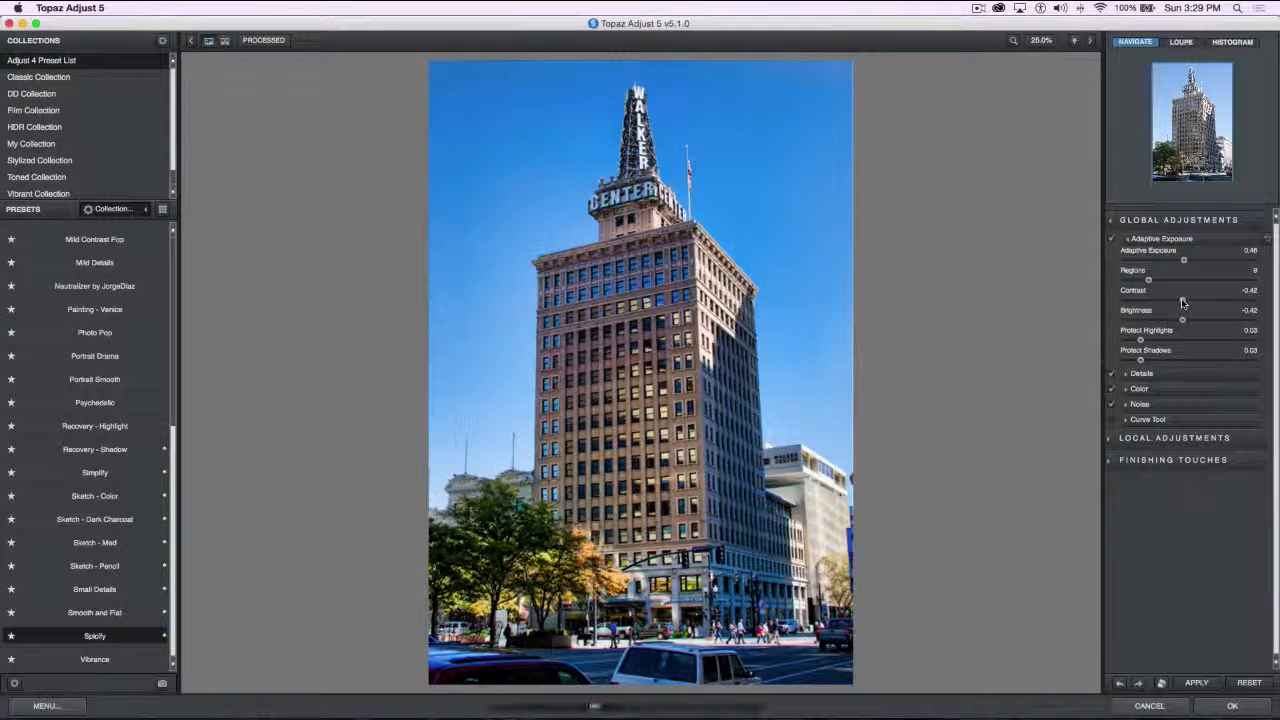
Set Contrast to -0.37, Brightness to -0.20, Protect Highlights to 0.01 and Protect Shadows to 0.02, trying Protect Shadows at 0.20 first
drag(1181, 302, 1134, 342)
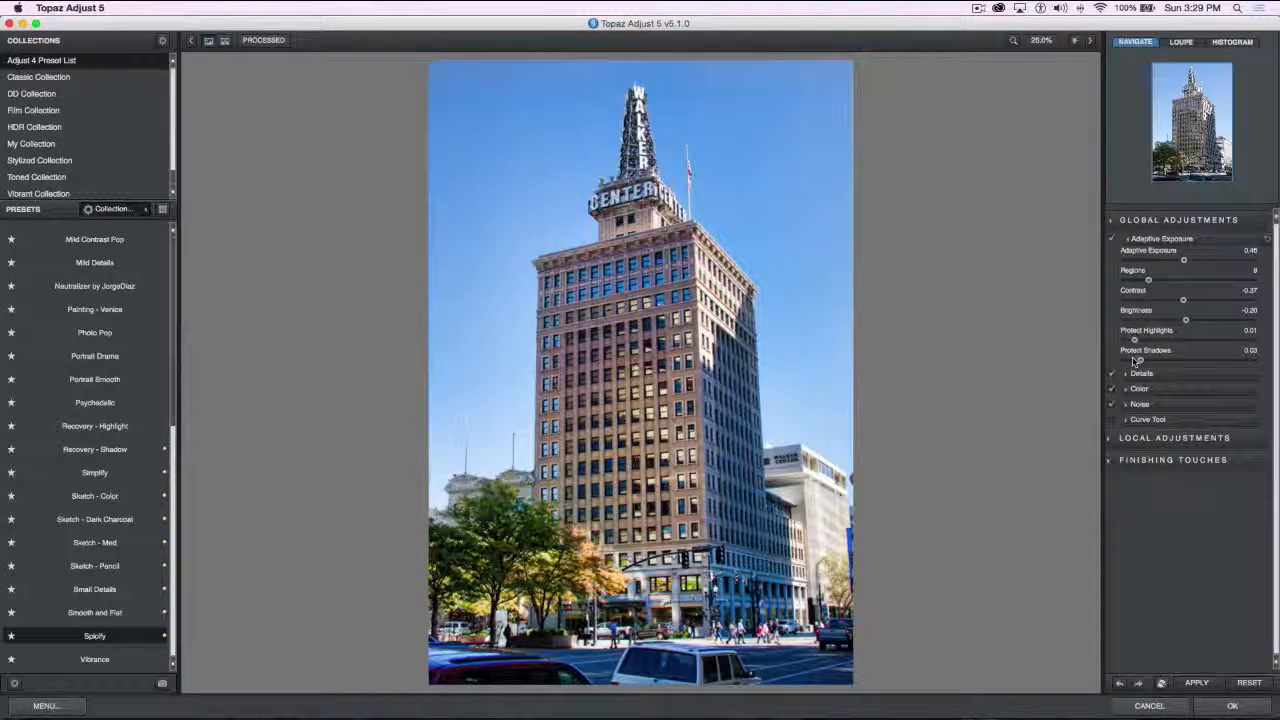
drag(1138, 361, 1248, 368)
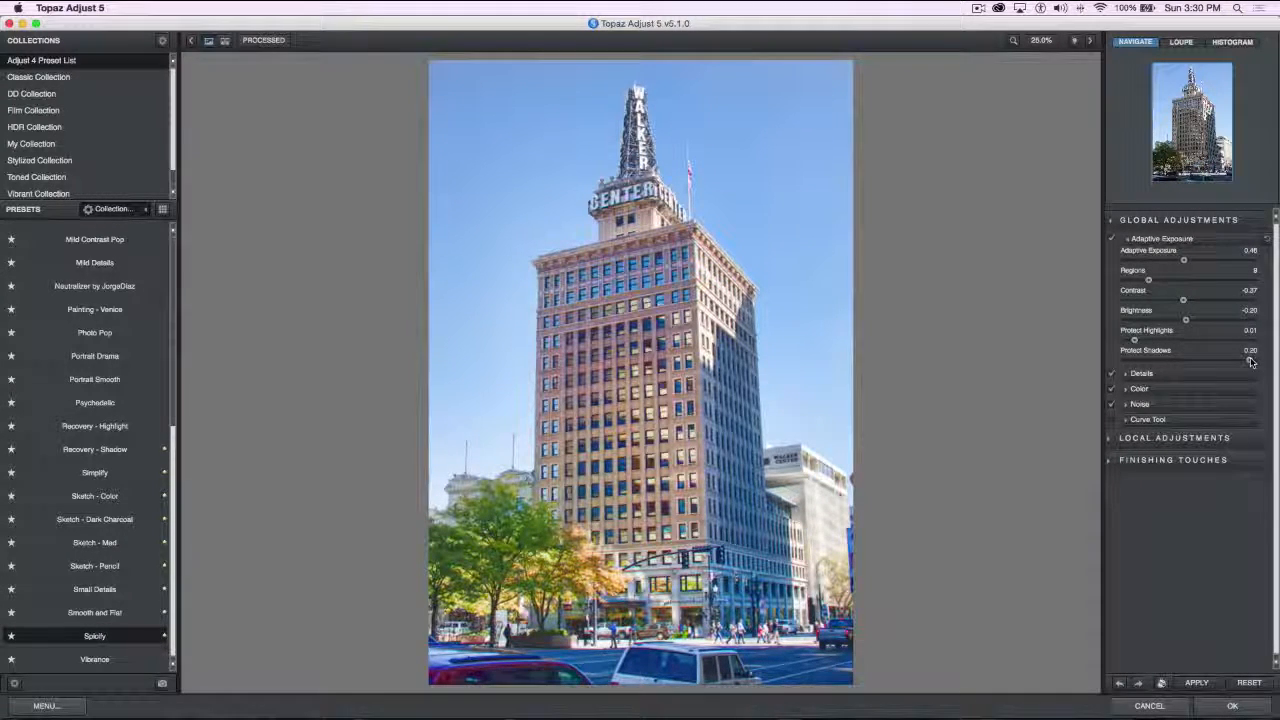
drag(1250, 361, 1242, 360)
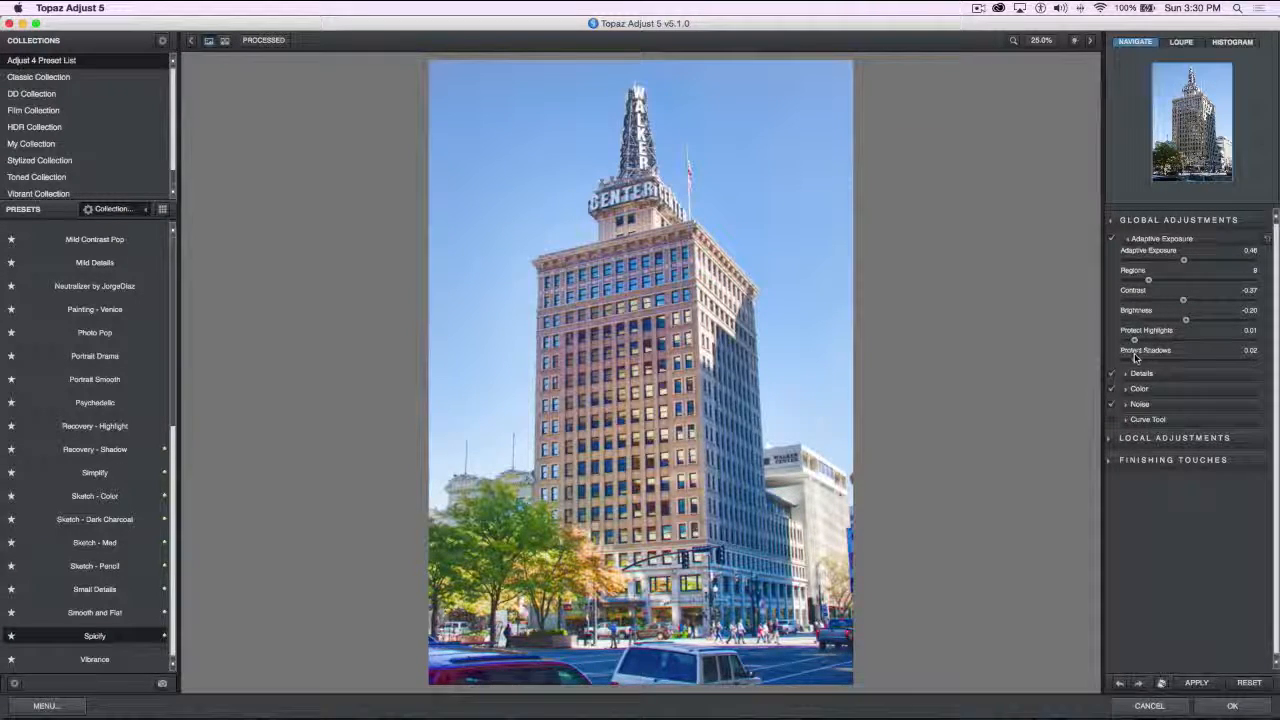
drag(1157, 358, 1140, 358)
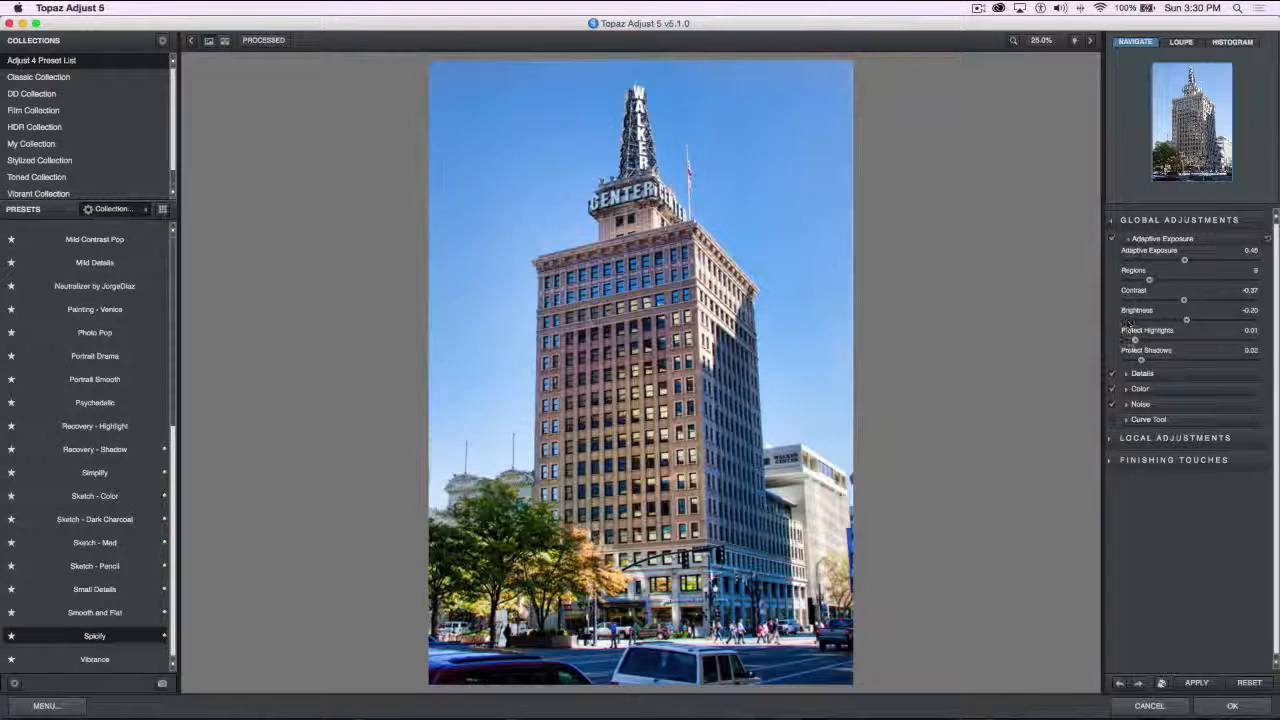
Set the Details values to Strength 1.60, Detail Boost 1.70, Threshold 0.03, Radius 22.90 and Sharpen 1.38, trying Strength 3.67 and Threshold 0.23 first
click(1126, 374)
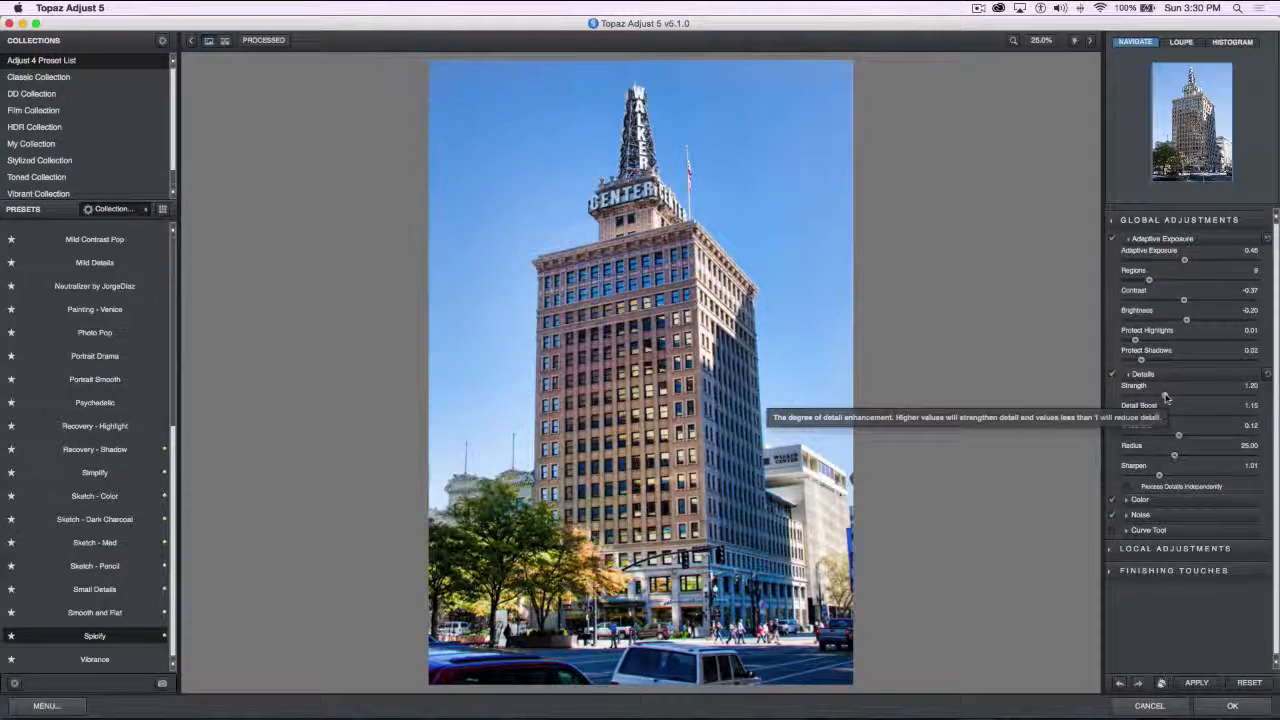
drag(1165, 396, 1239, 396)
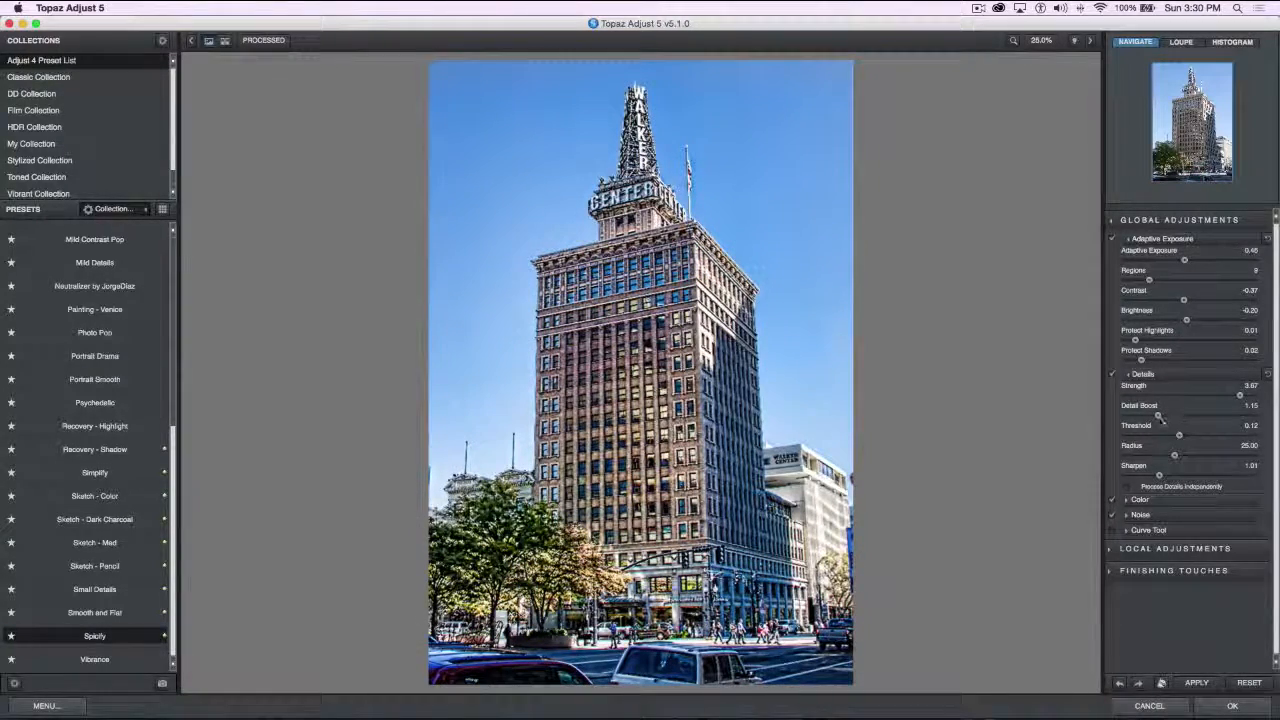
drag(1158, 416, 1177, 396)
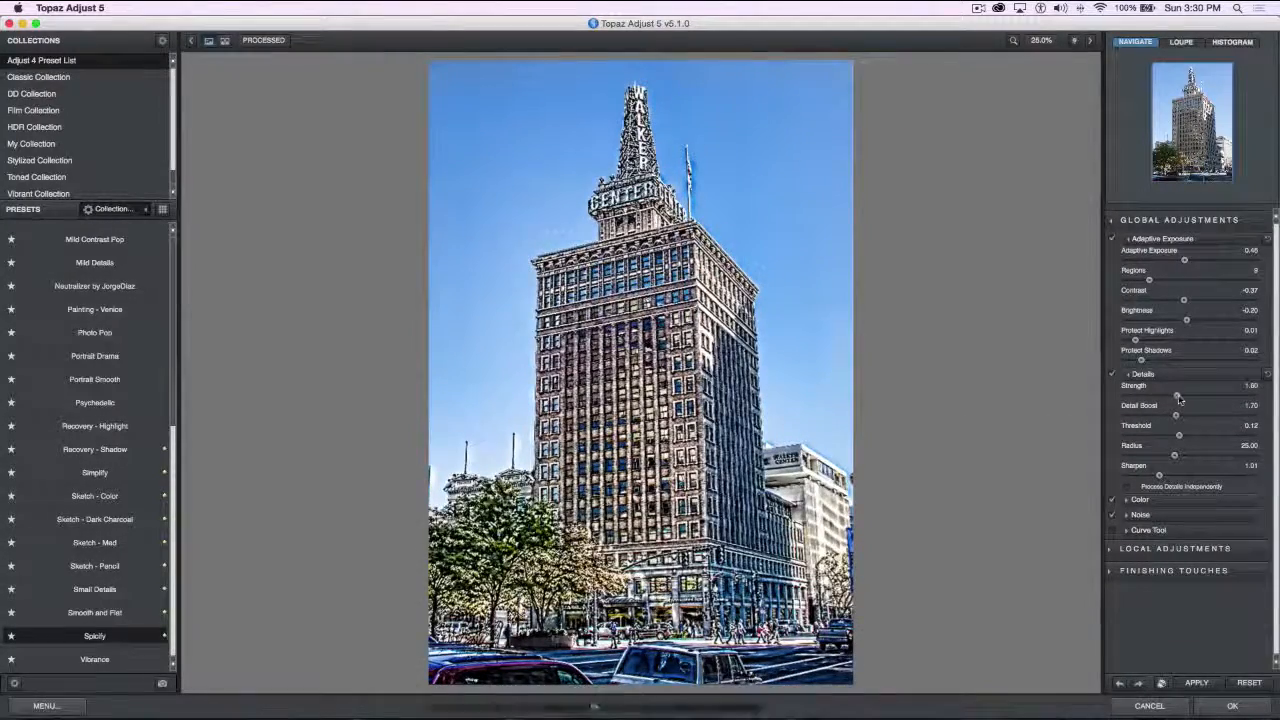
drag(1204, 437, 1237, 437)
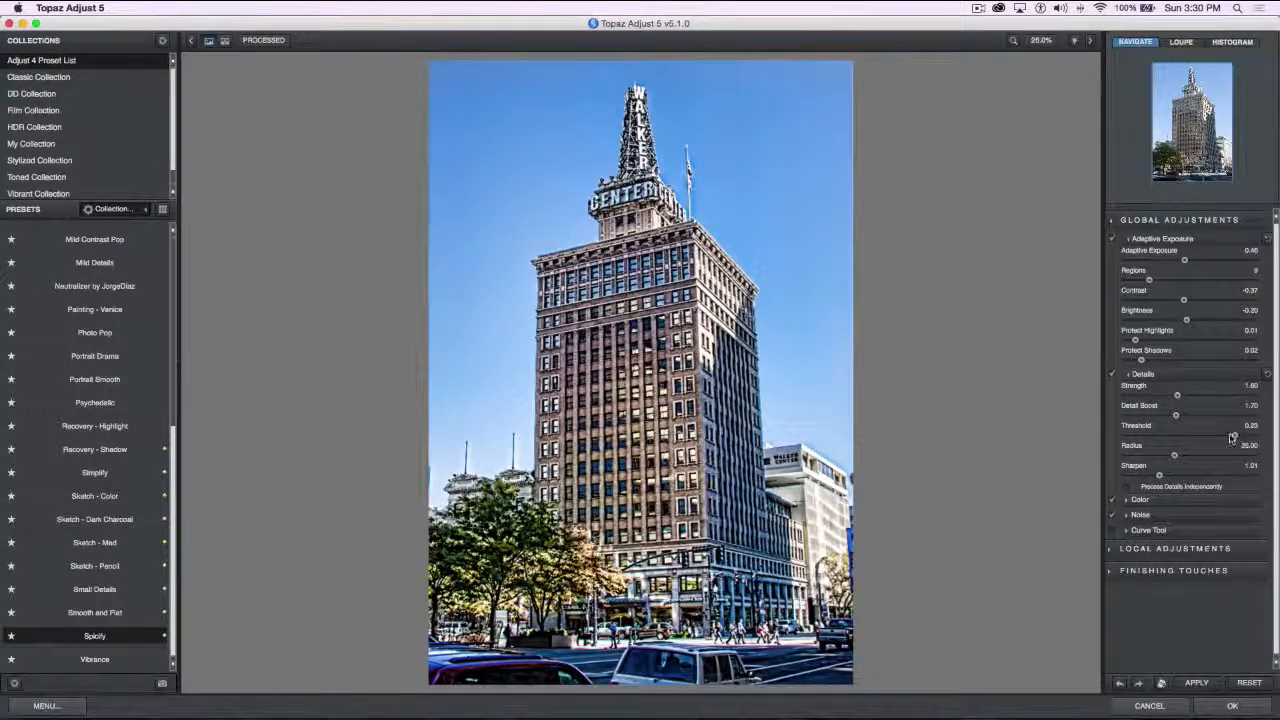
drag(1232, 438, 1140, 438)
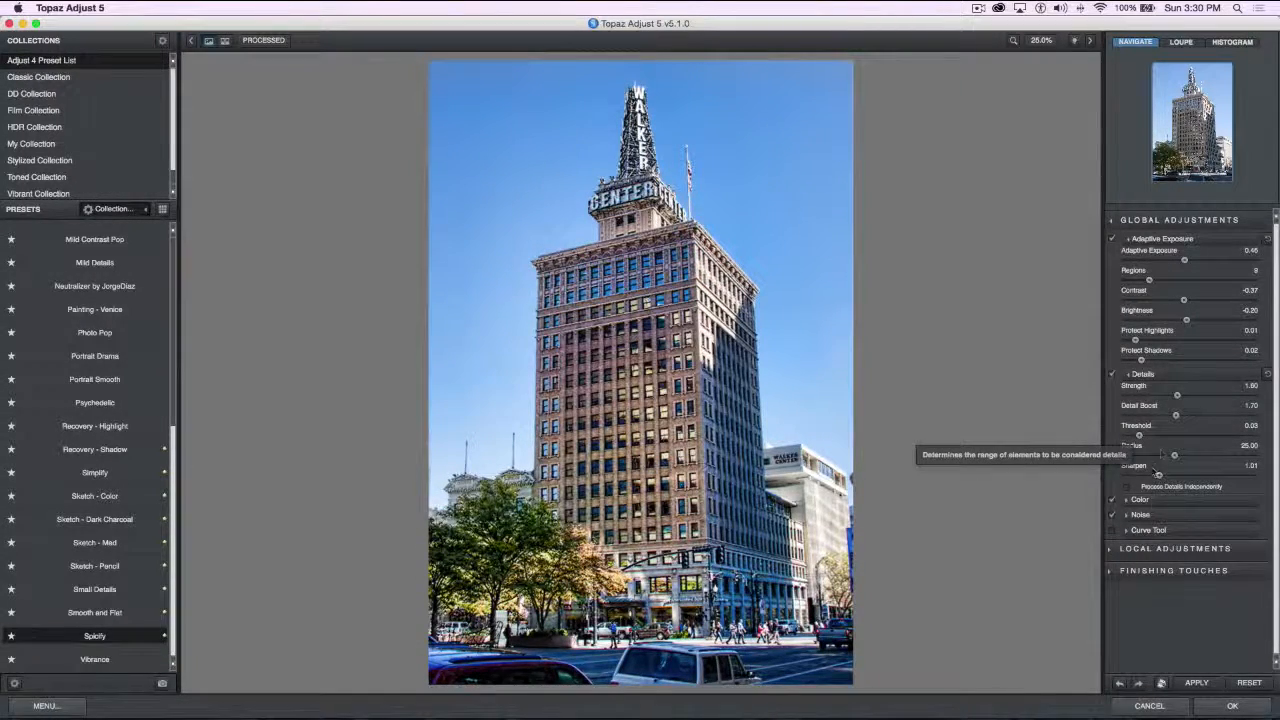
mouse_move(1175, 456)
mouse_down()
mouse_move(1213, 457)
mouse_move(1166, 456)
mouse_up()
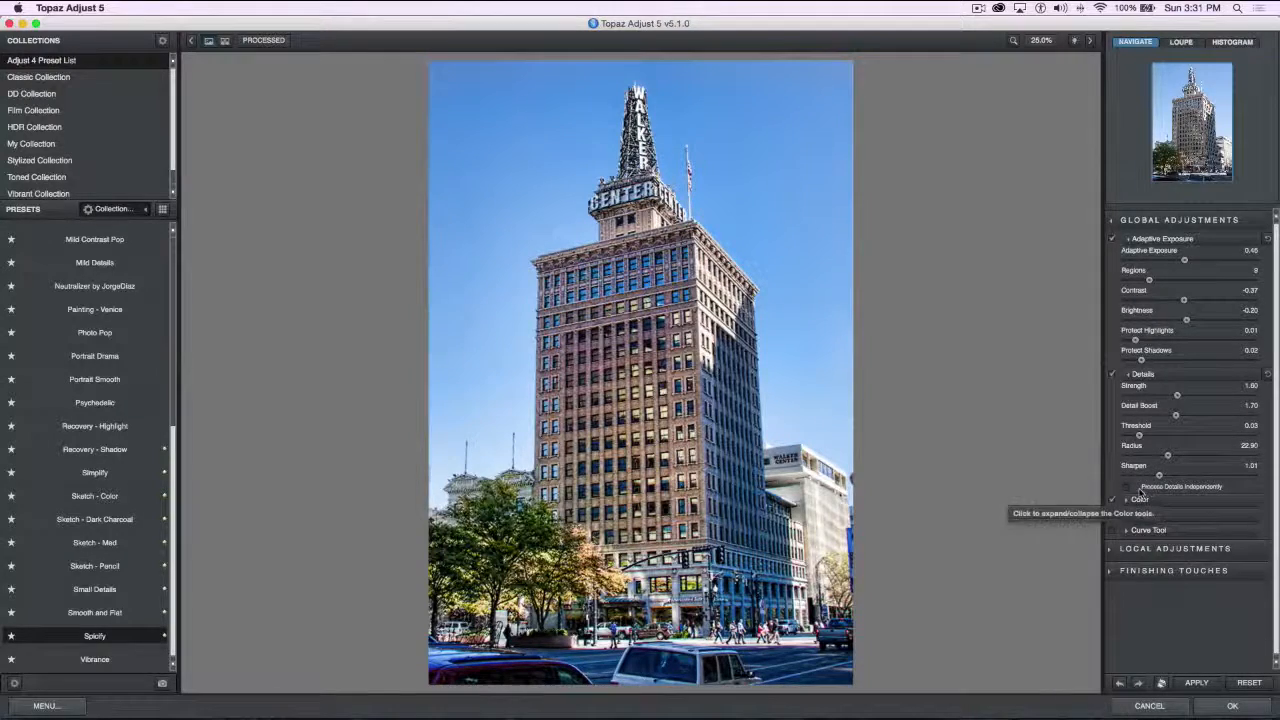
mouse_move(1161, 476)
mouse_down()
mouse_move(1186, 476)
mouse_move(1170, 476)
mouse_up()
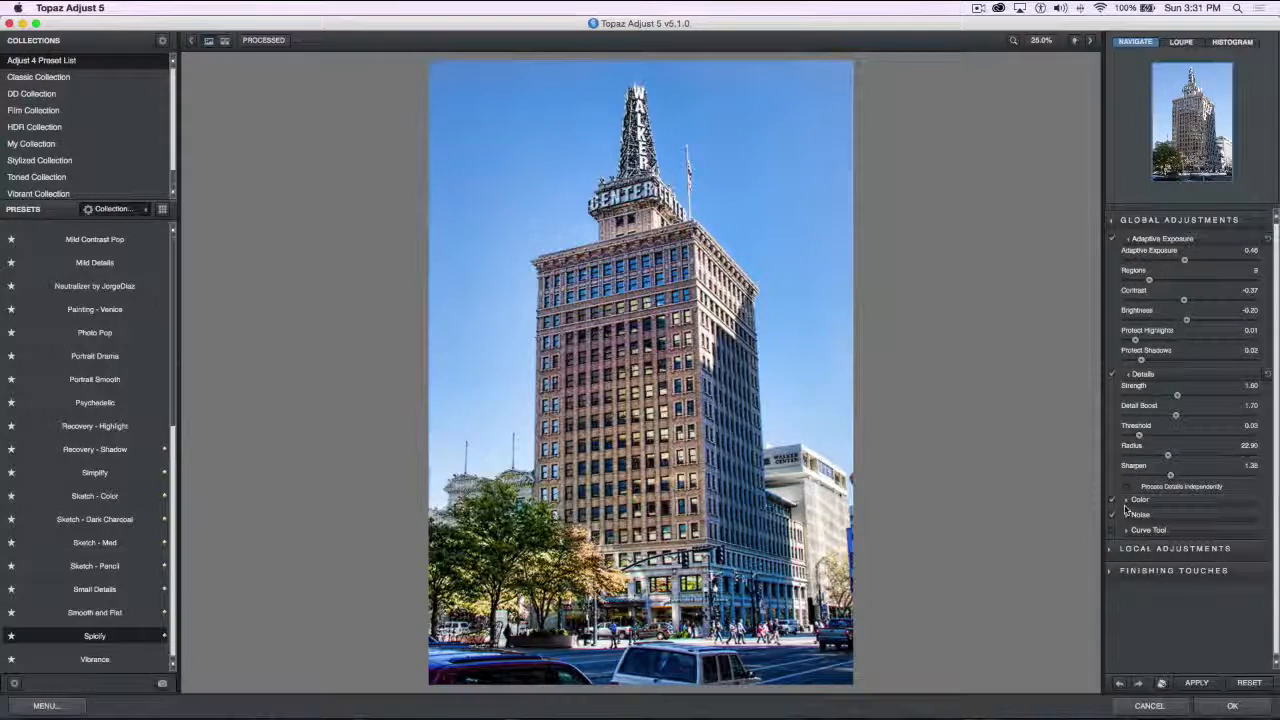
Set Color Regions to 7 after trying a high value, Saturation to 2.08, Saturation Boost to 2.24 and Hue to 0.01
click(1127, 501)
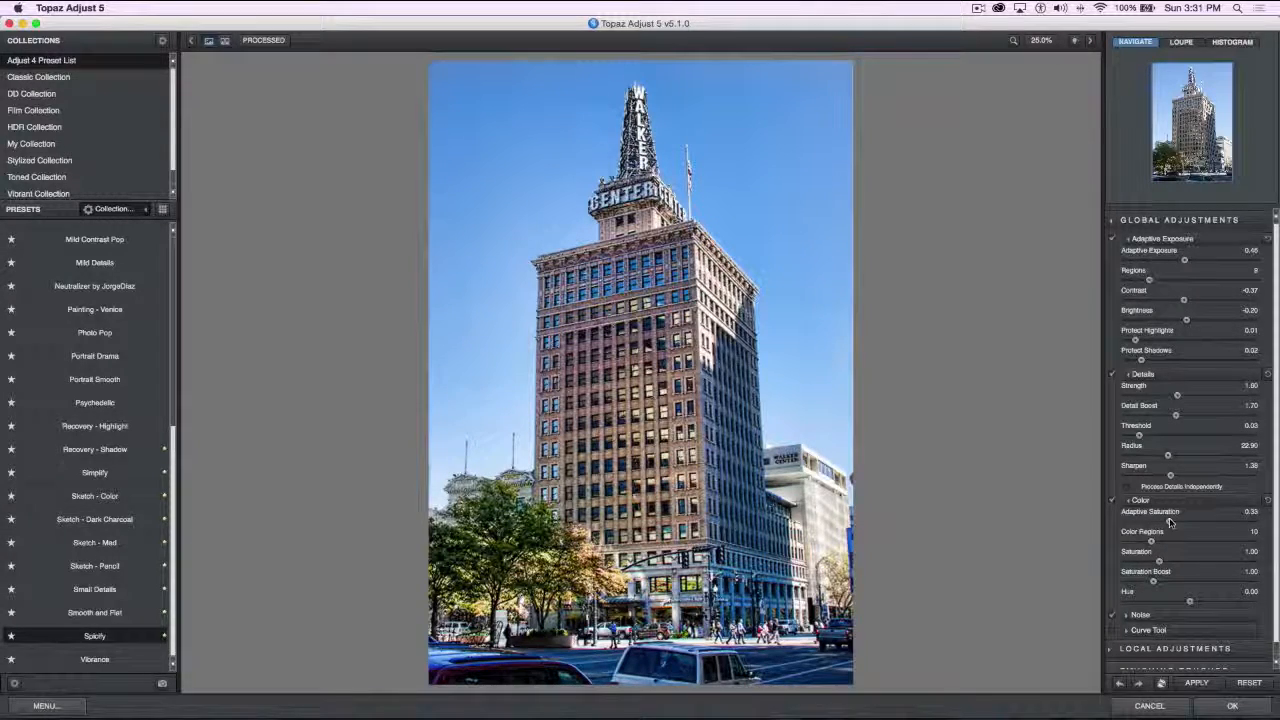
mouse_move(1170, 522)
mouse_down()
mouse_move(1233, 520)
mouse_move(1169, 522)
mouse_up()
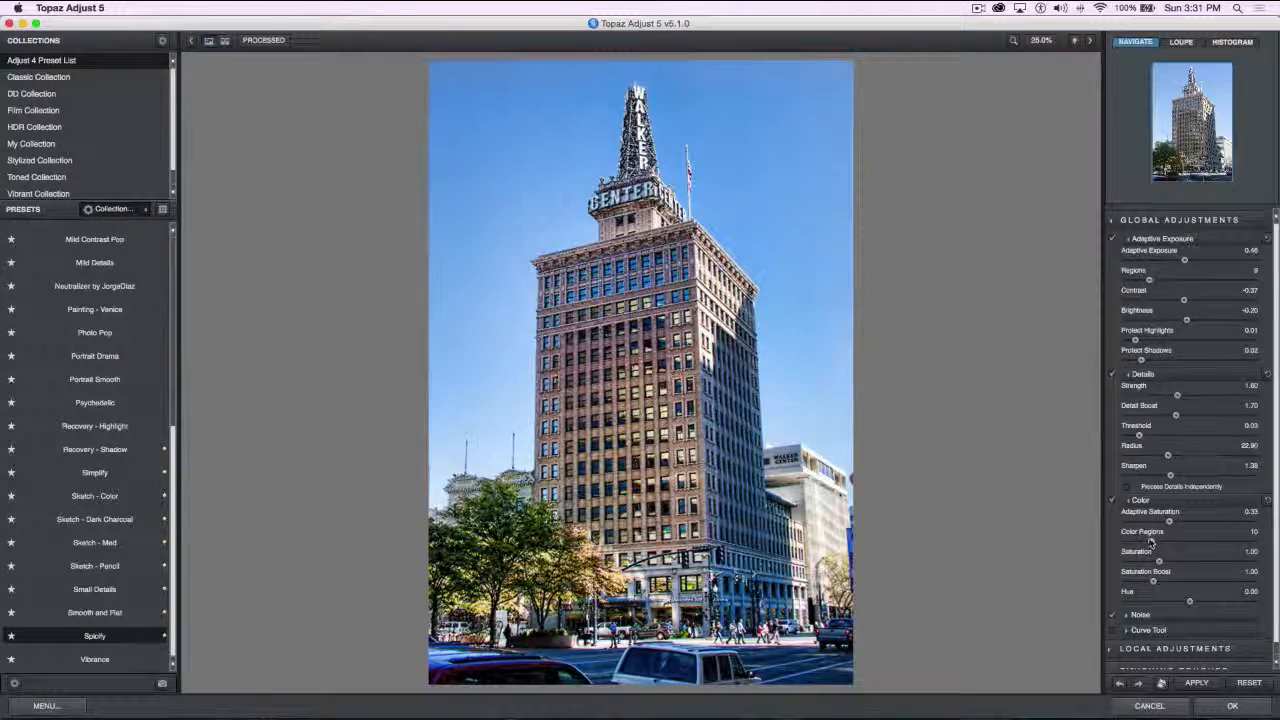
drag(1150, 541, 1232, 545)
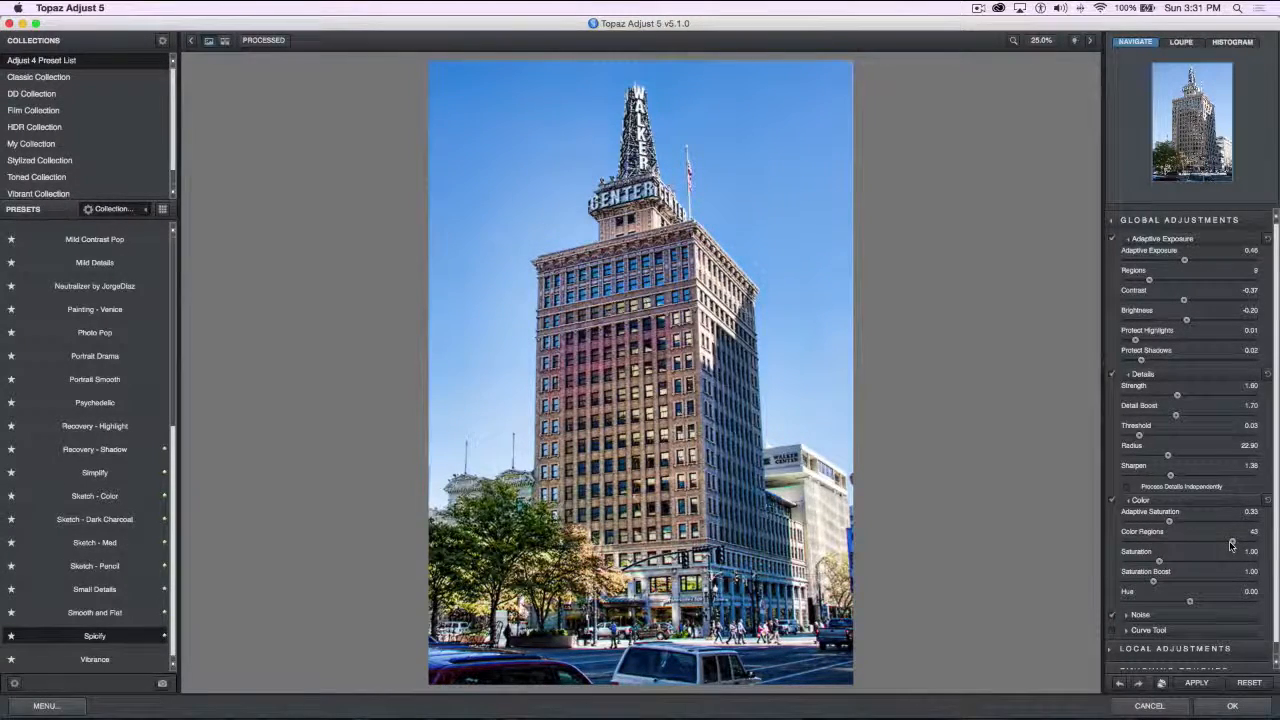
drag(1232, 543, 1143, 542)
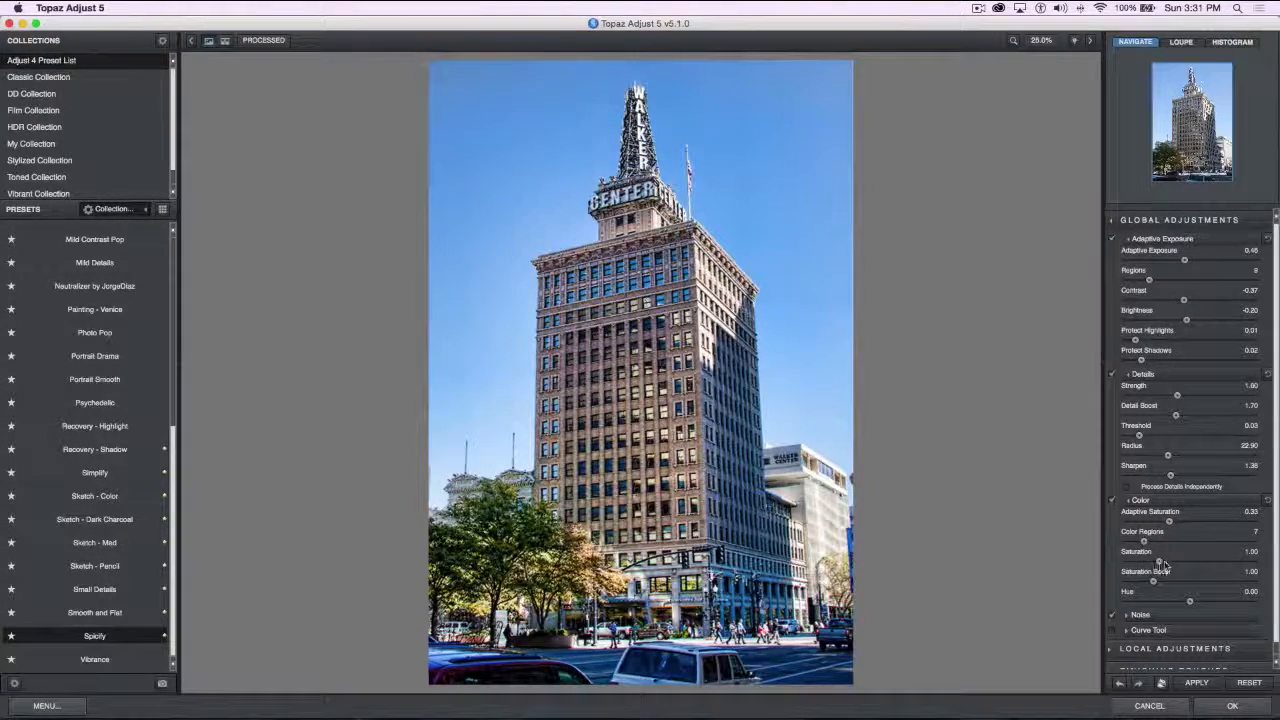
drag(1163, 566, 1196, 602)
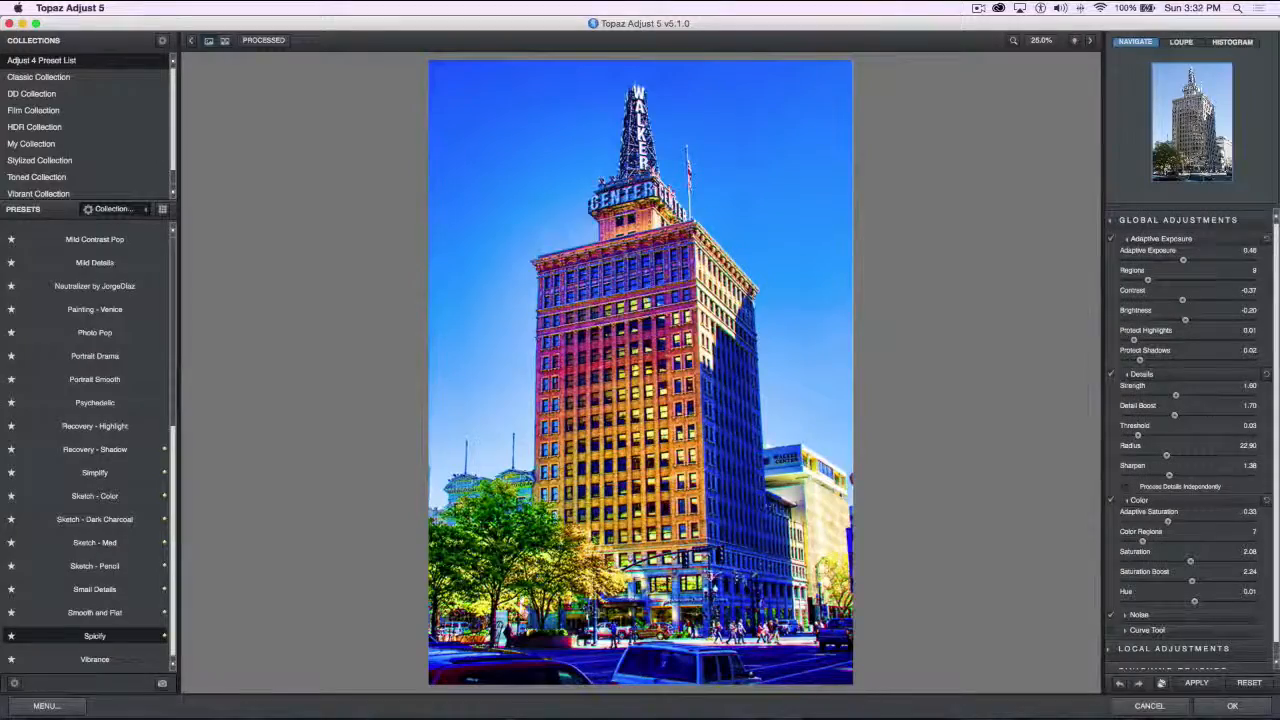
Reset all adjustments on the photo and apply the Color Blast preset from the Adjust 4 Preset List
scroll(118, 650, up, 1)
scroll(117, 650, up, 1)
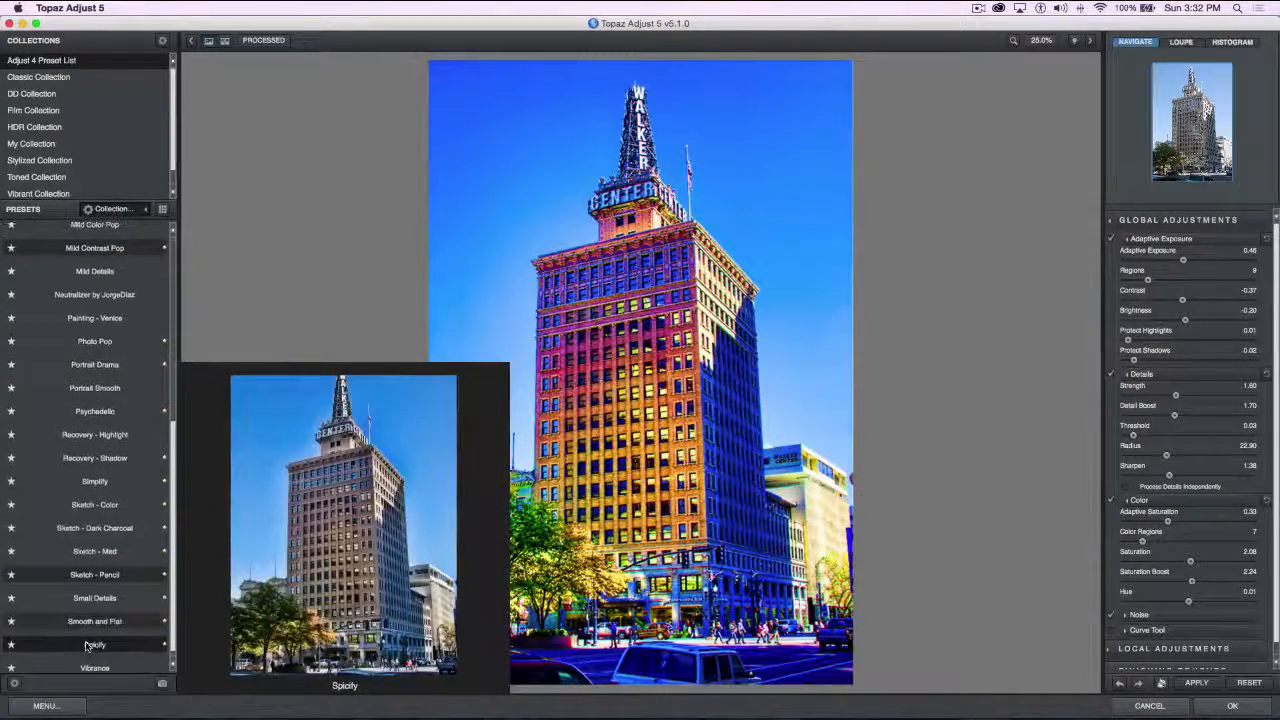
click(1248, 683)
mouse_move(90, 278)
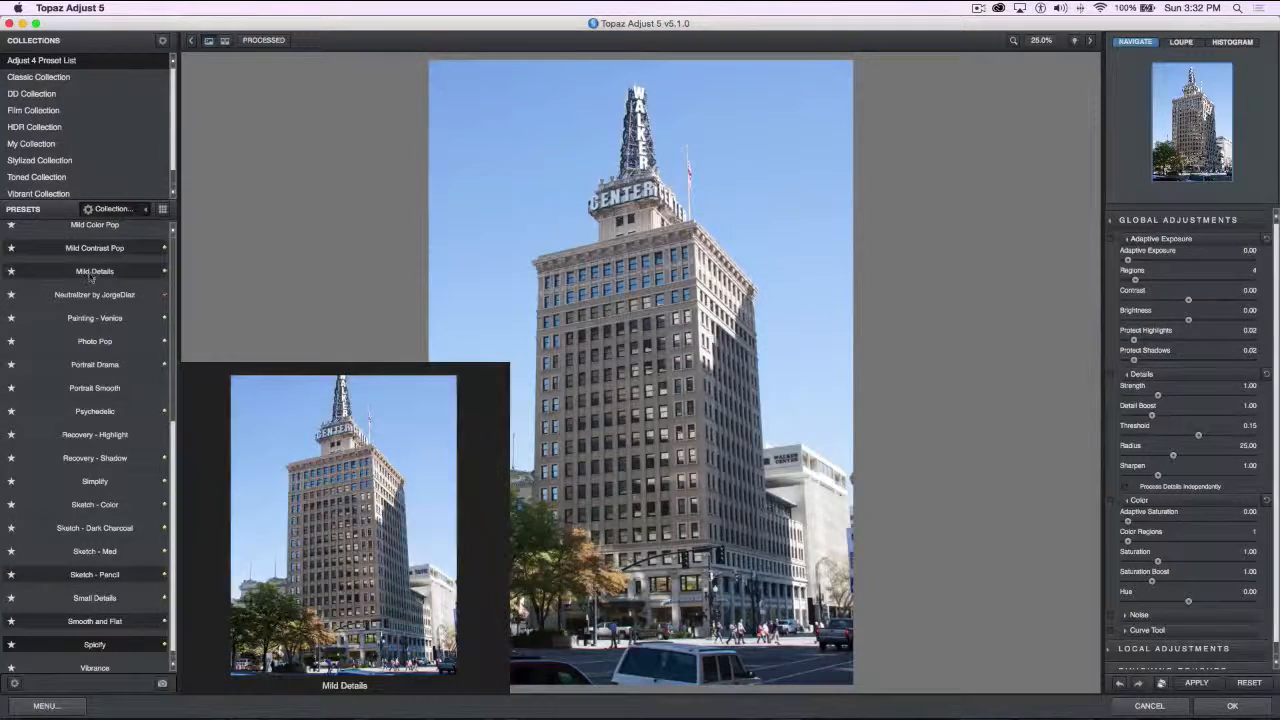
scroll(90, 278, up, 5)
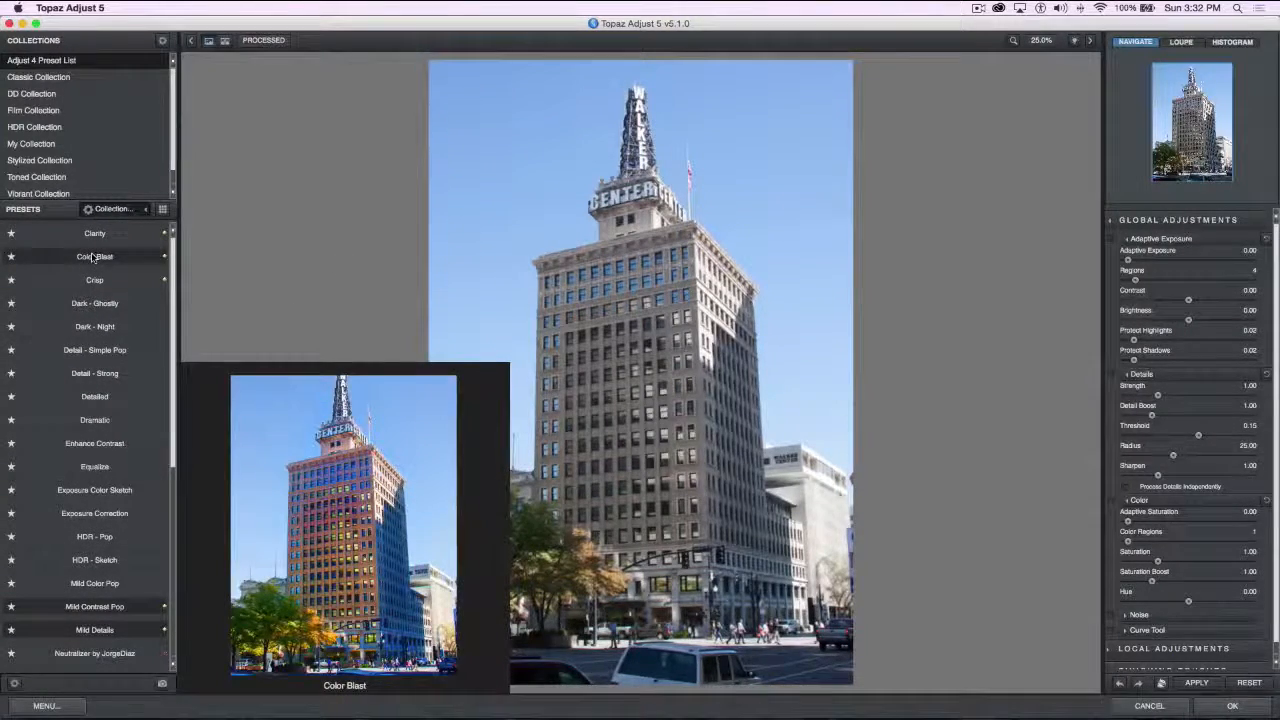
click(92, 256)
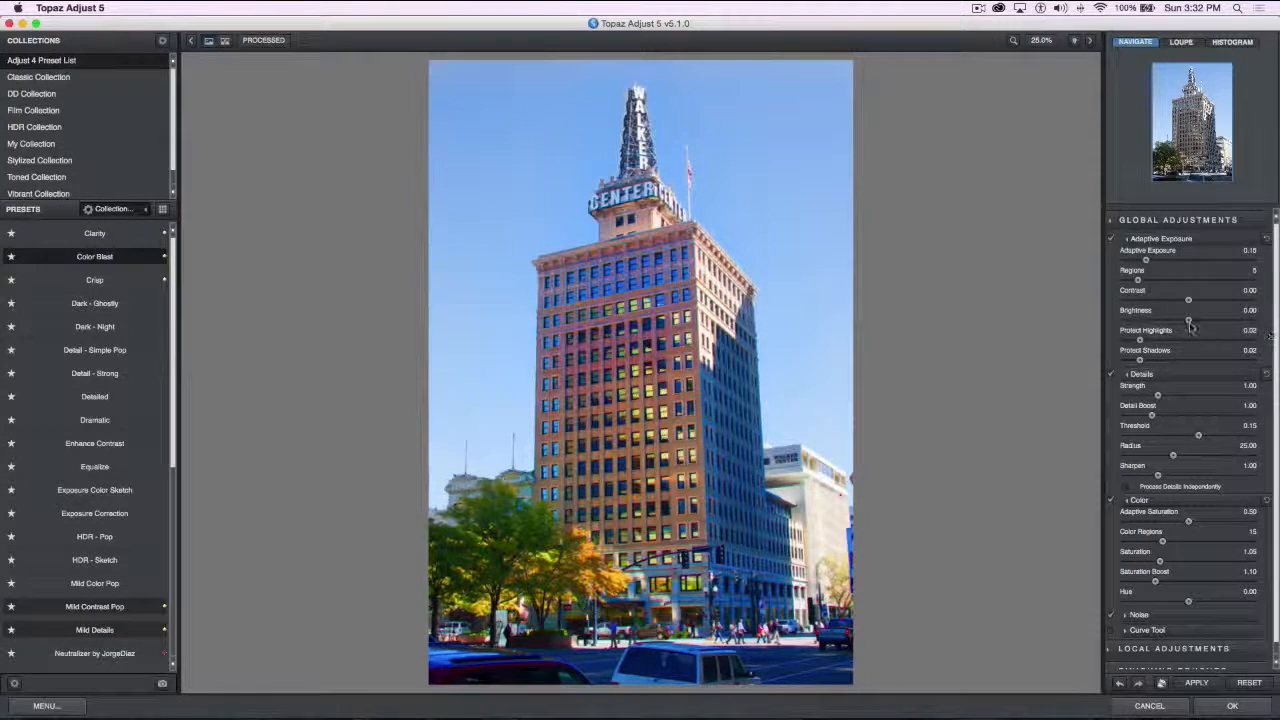
Clear the Color Blast look and repeatedly apply randomly generated parameters to the photo to try different effects
scroll(1154, 402, down, 1)
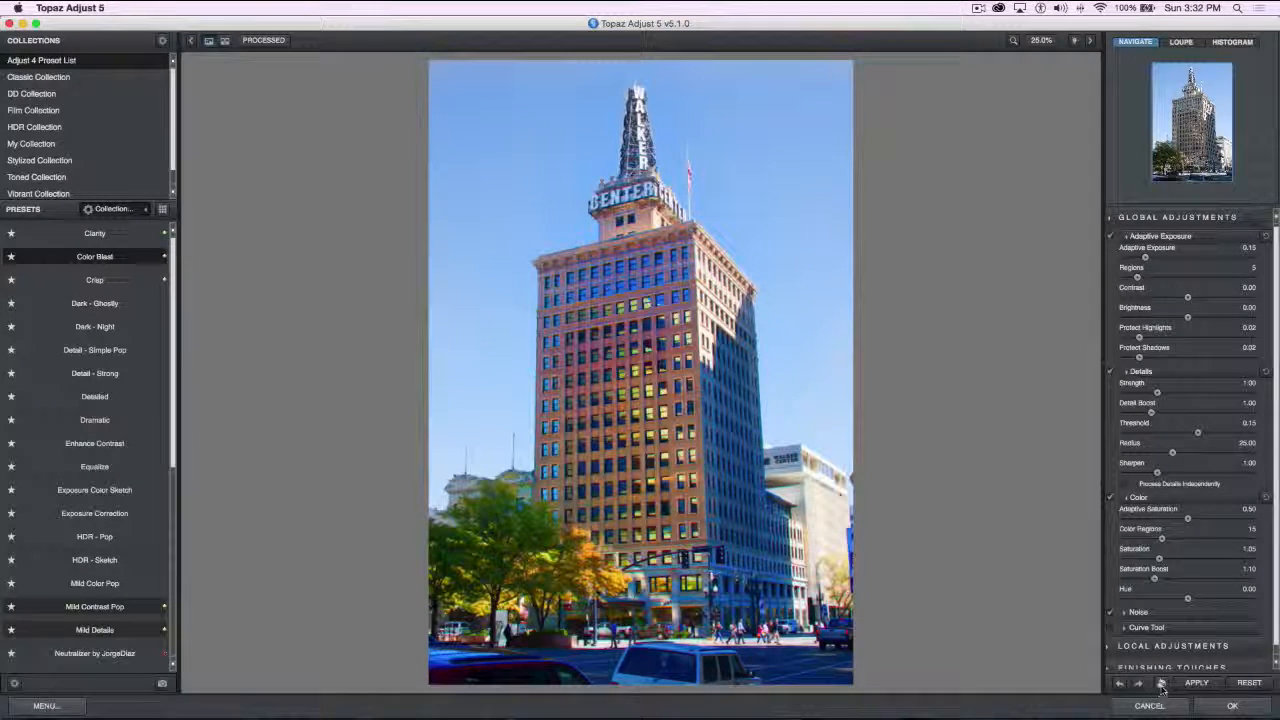
click(1244, 684)
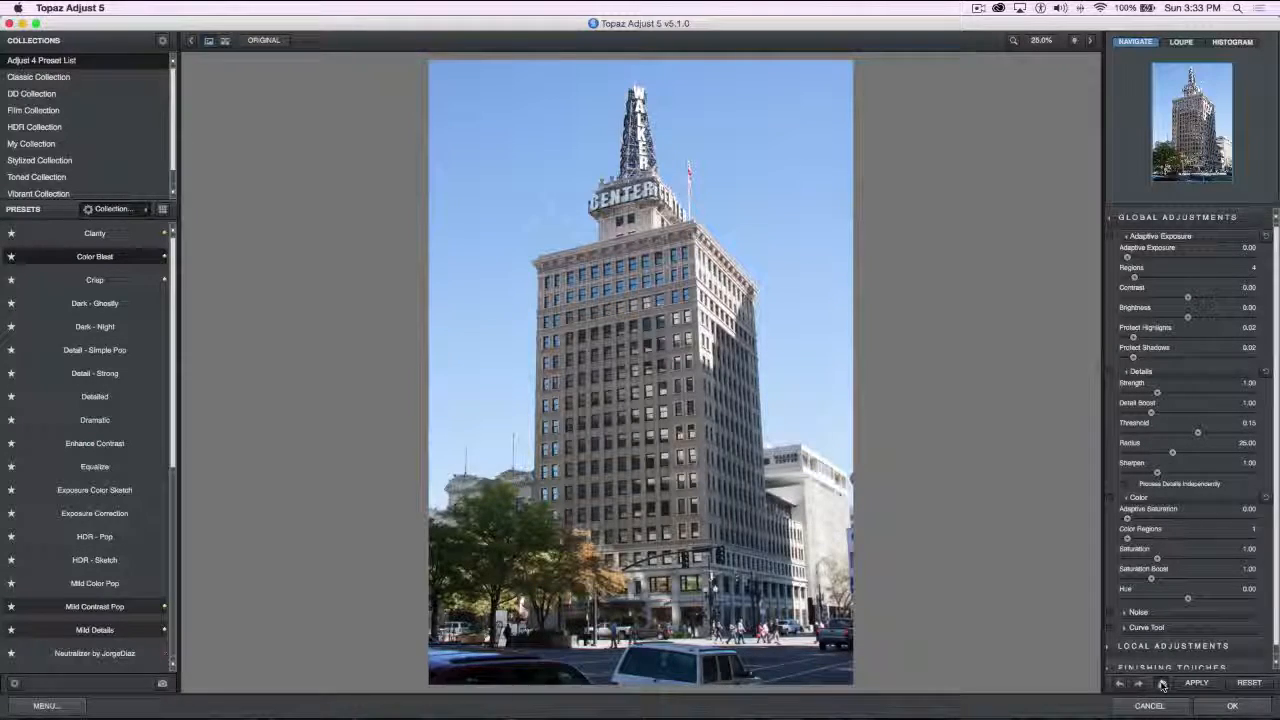
click(1162, 684)
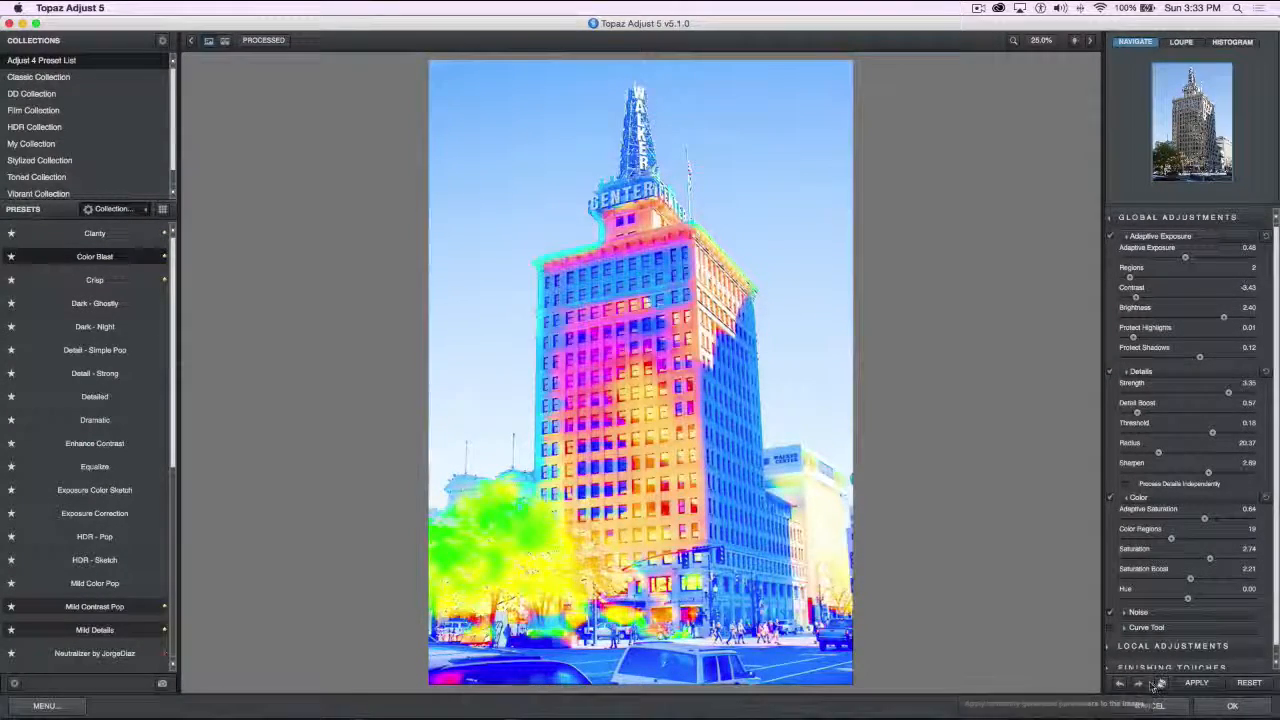
click(1162, 684)
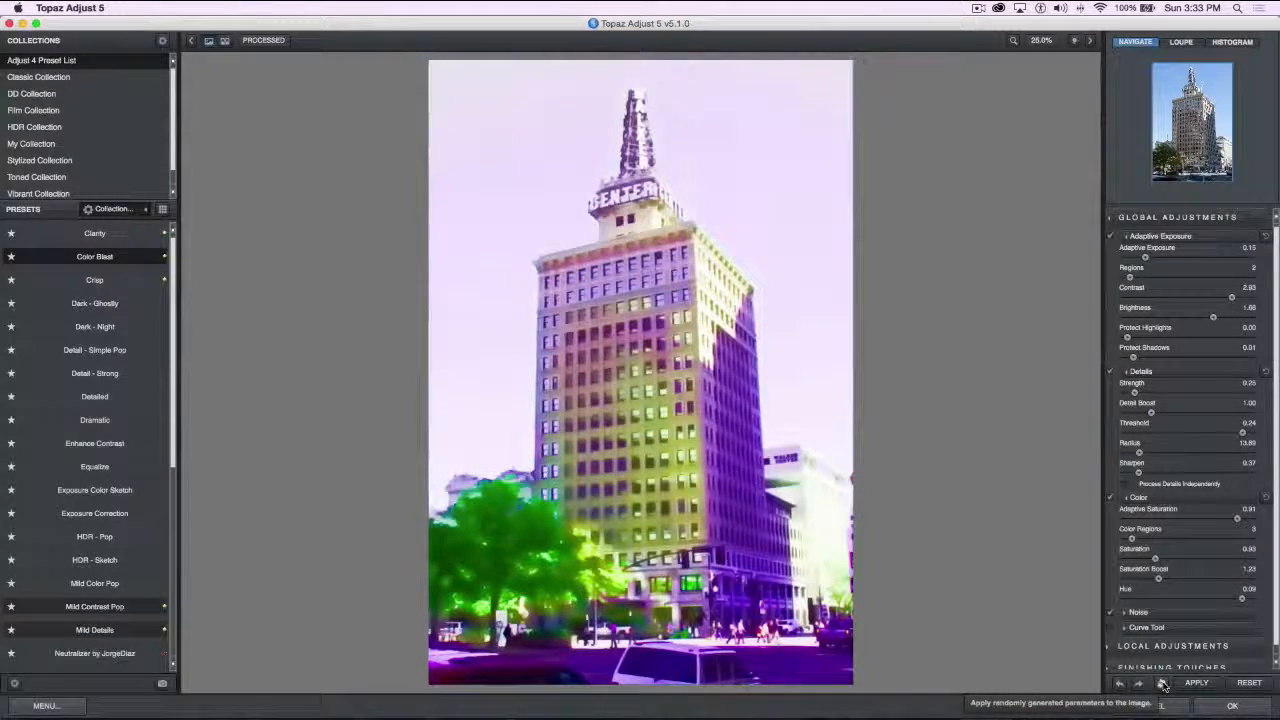
click(1162, 684)
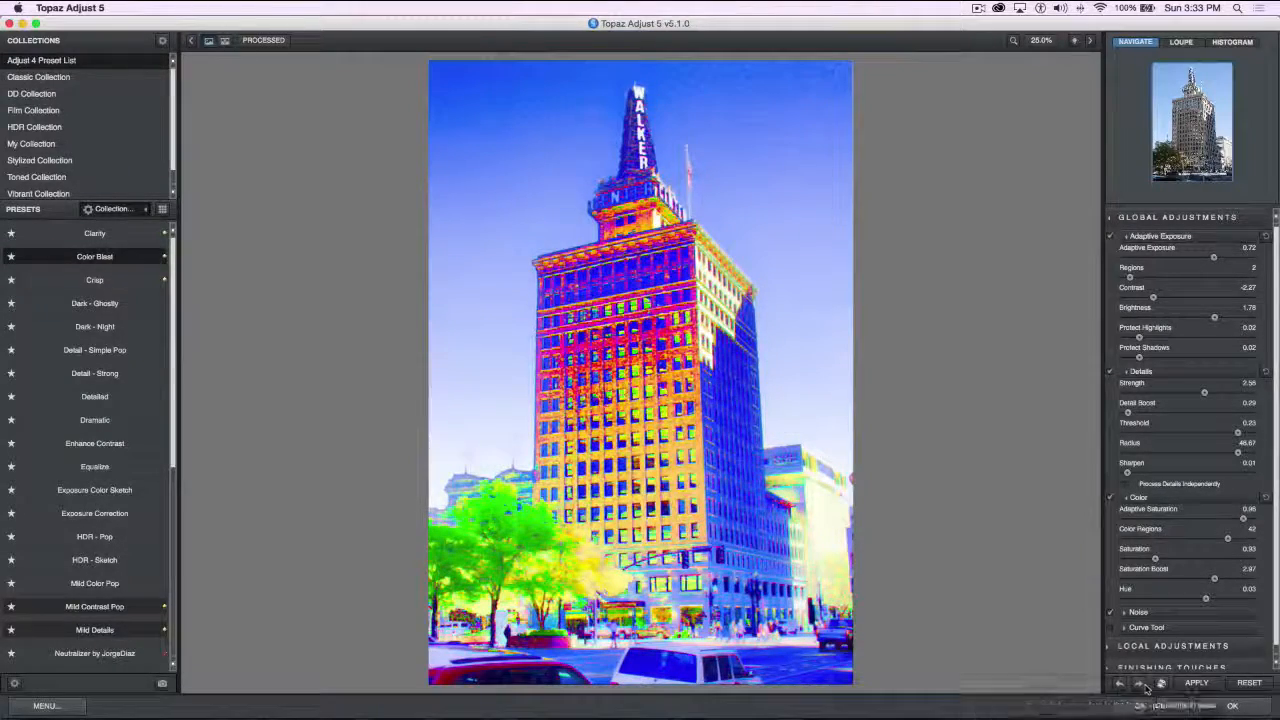
click(1161, 684)
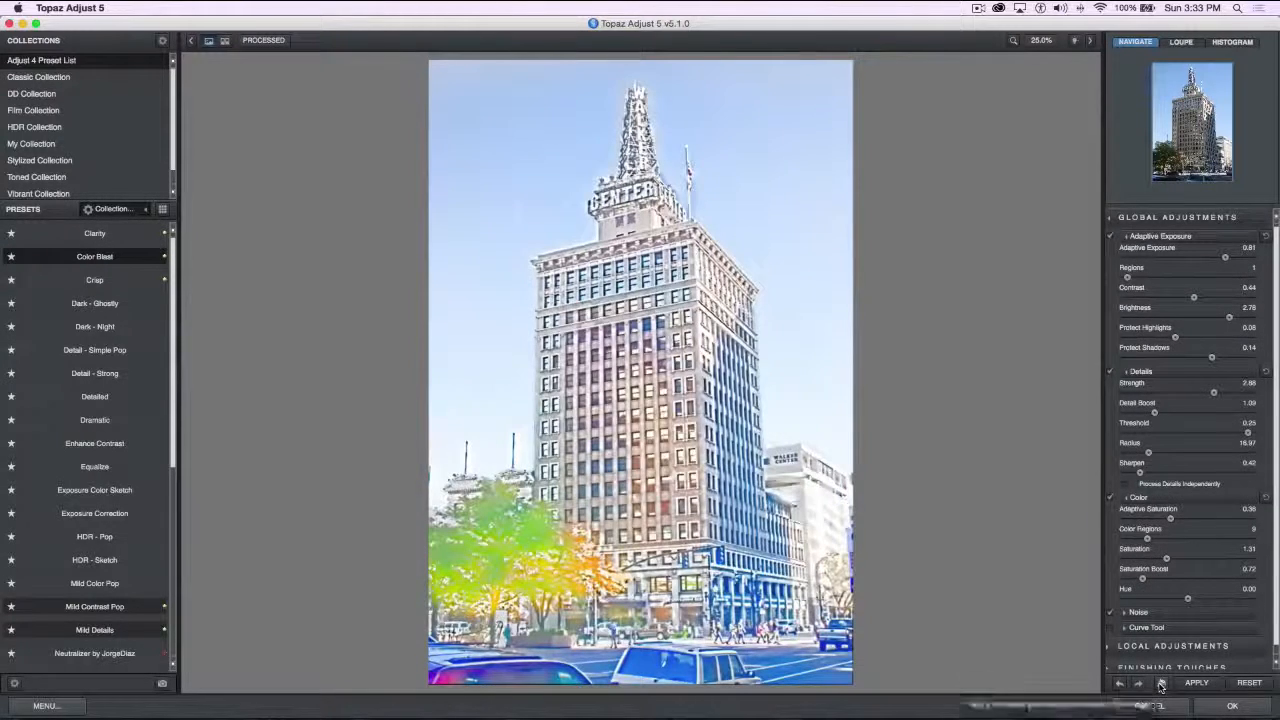
click(1160, 684)
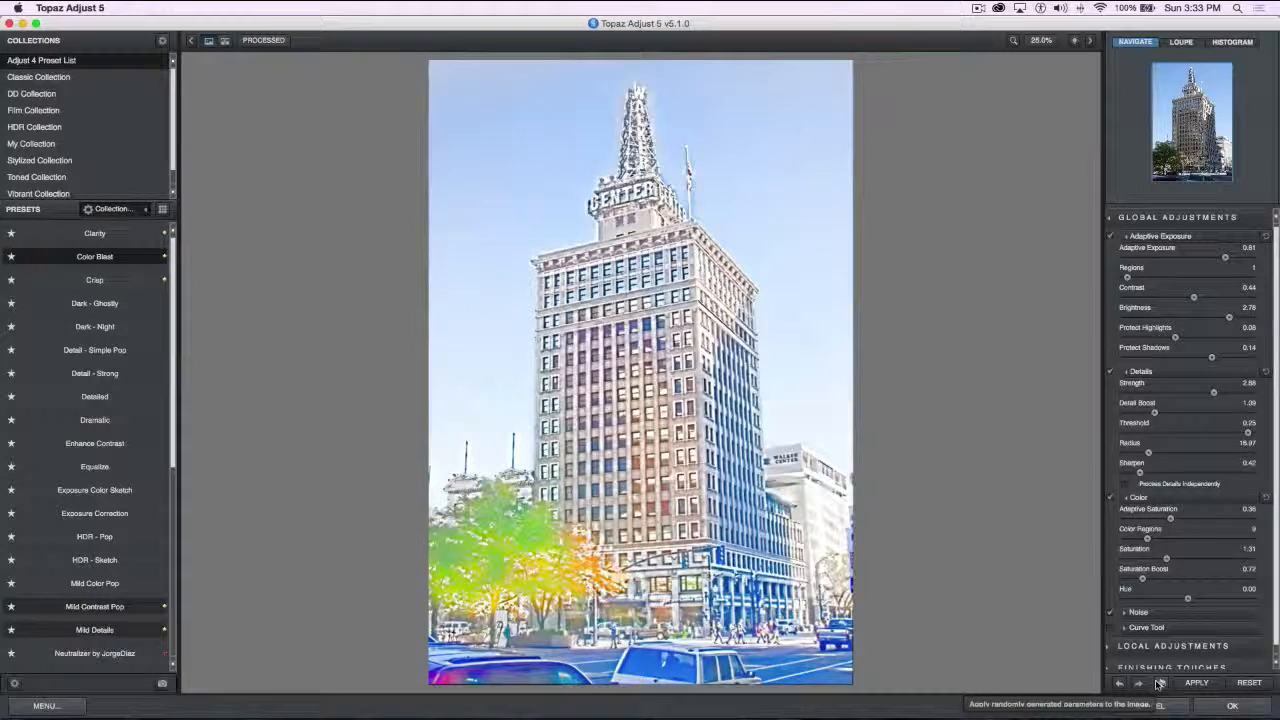
click(1161, 684)
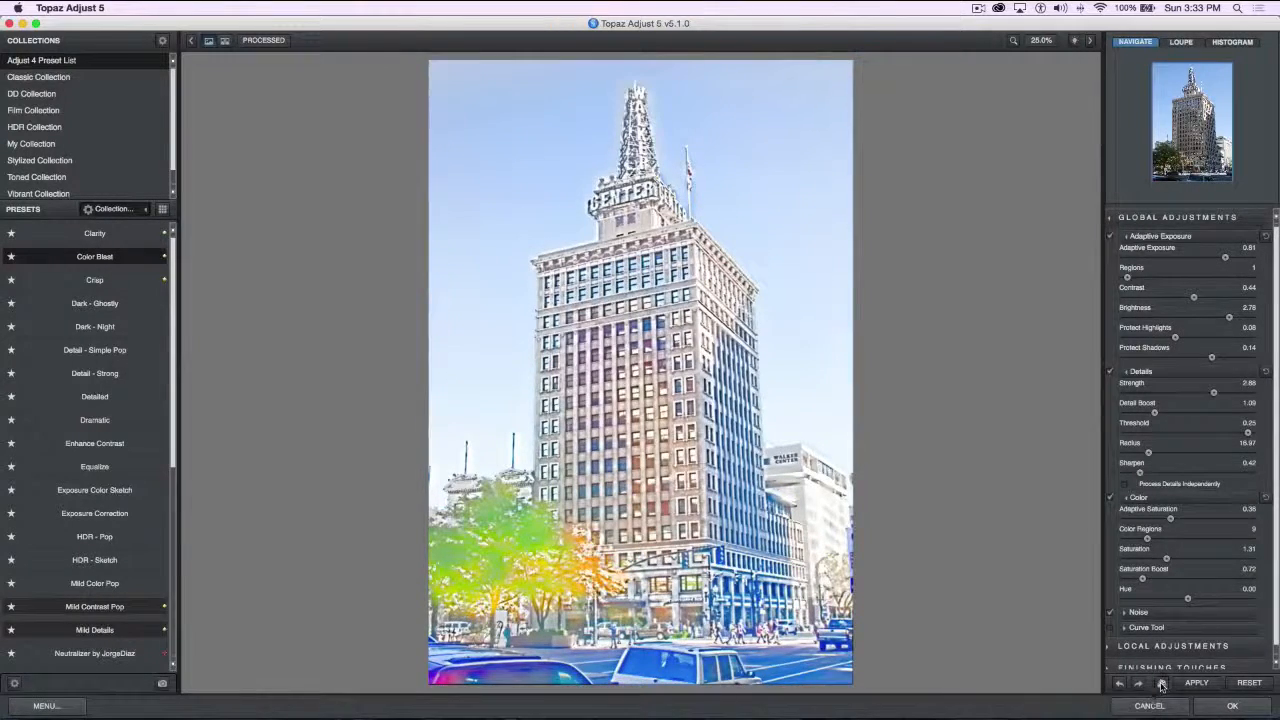
click(1160, 685)
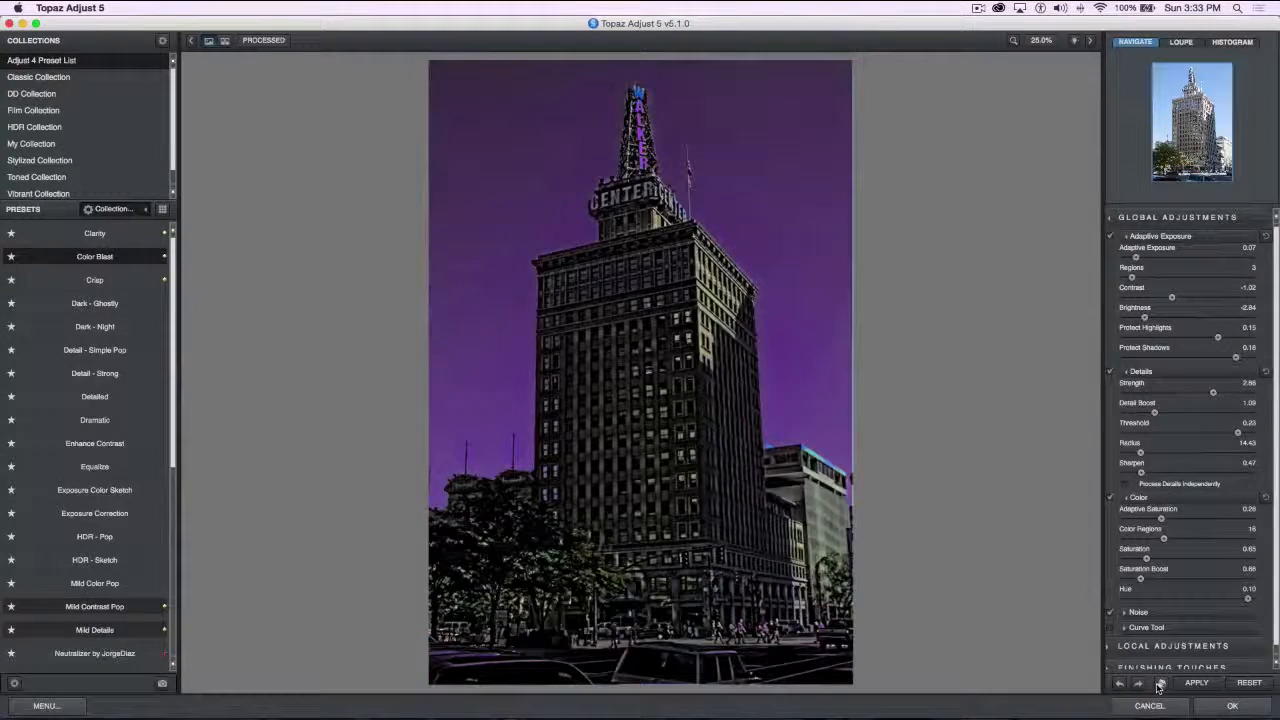
click(1160, 685)
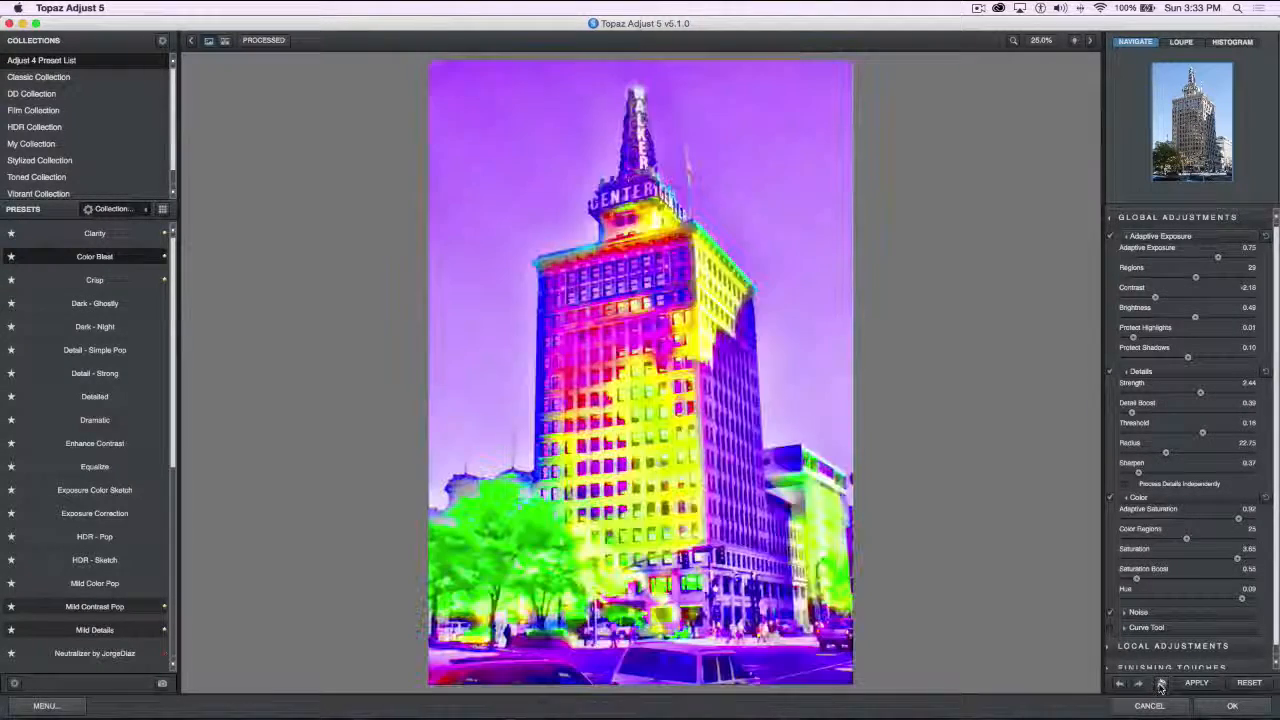
click(1160, 685)
click(1160, 685)
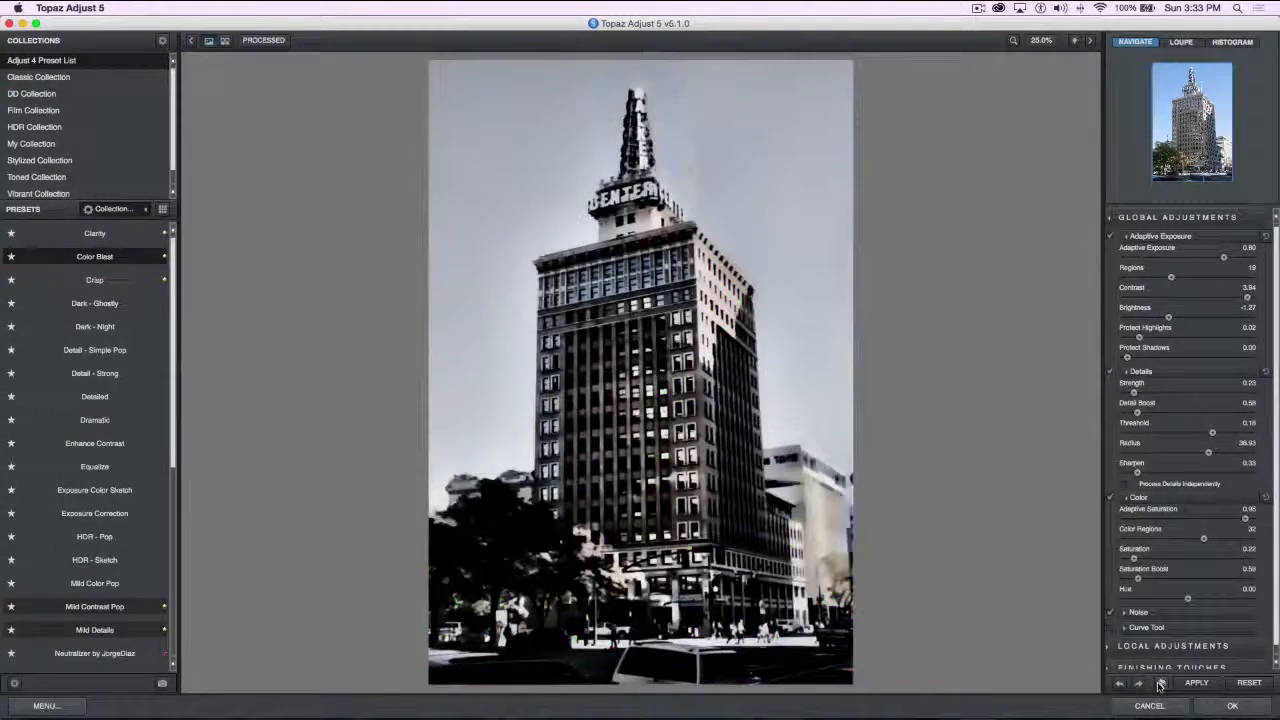
click(1160, 685)
click(1160, 685)
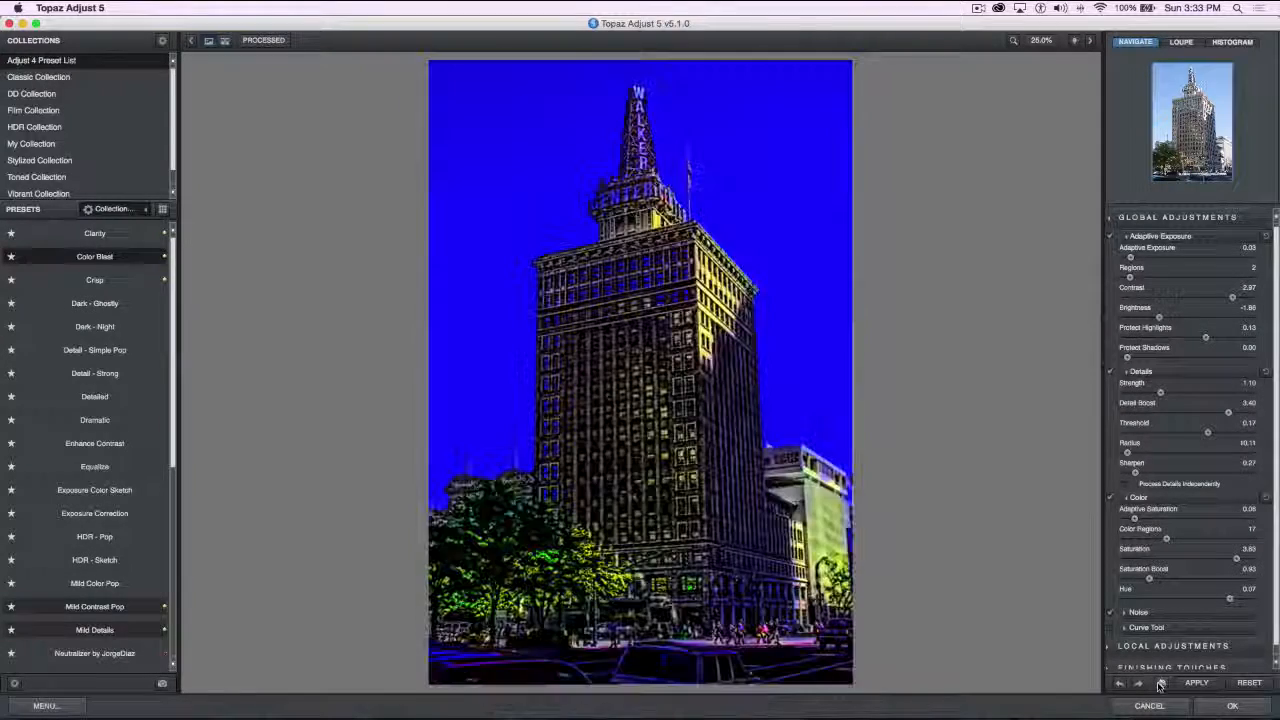
click(1160, 685)
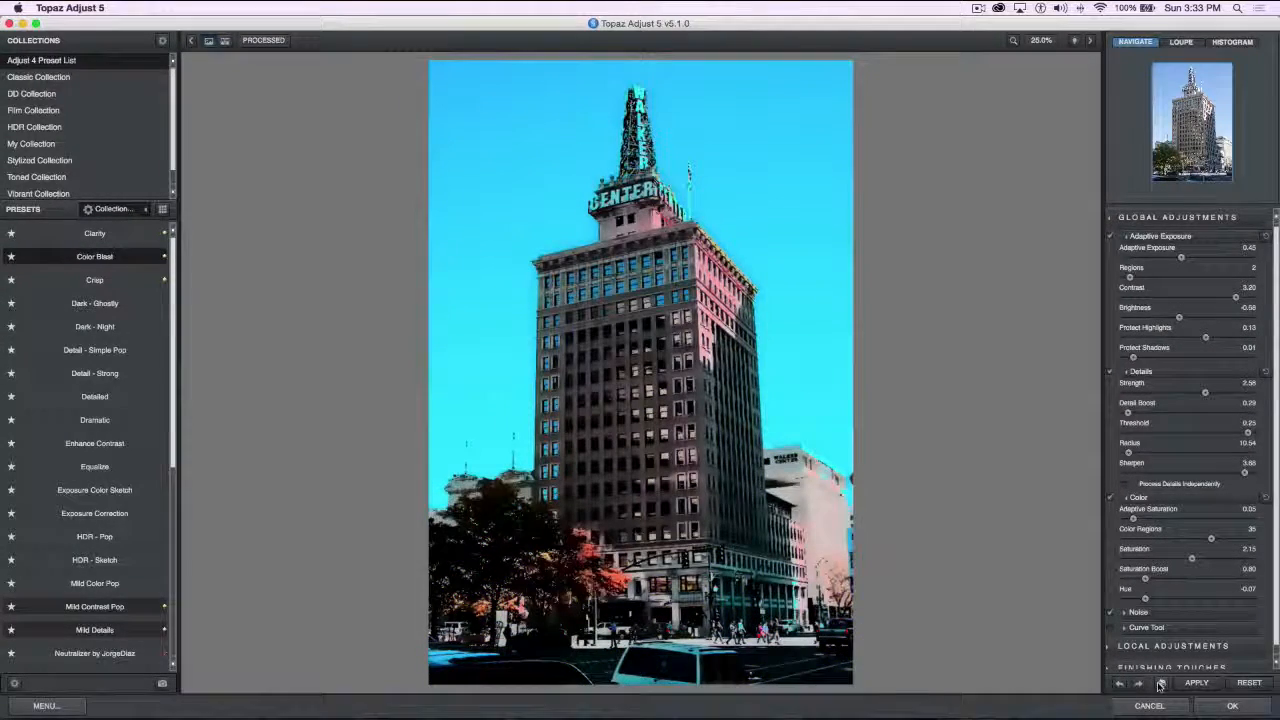
click(1160, 685)
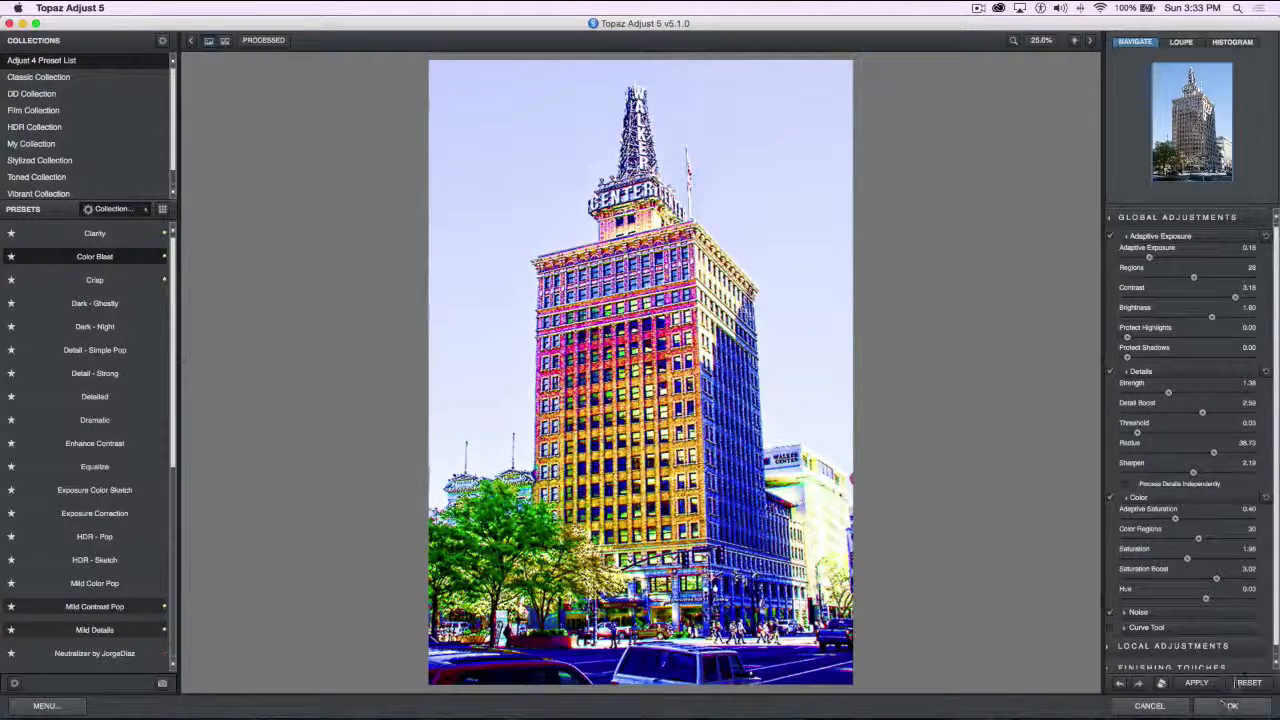
Reset the photo to its original look and expand the Local Adjustment brush settings
click(1250, 682)
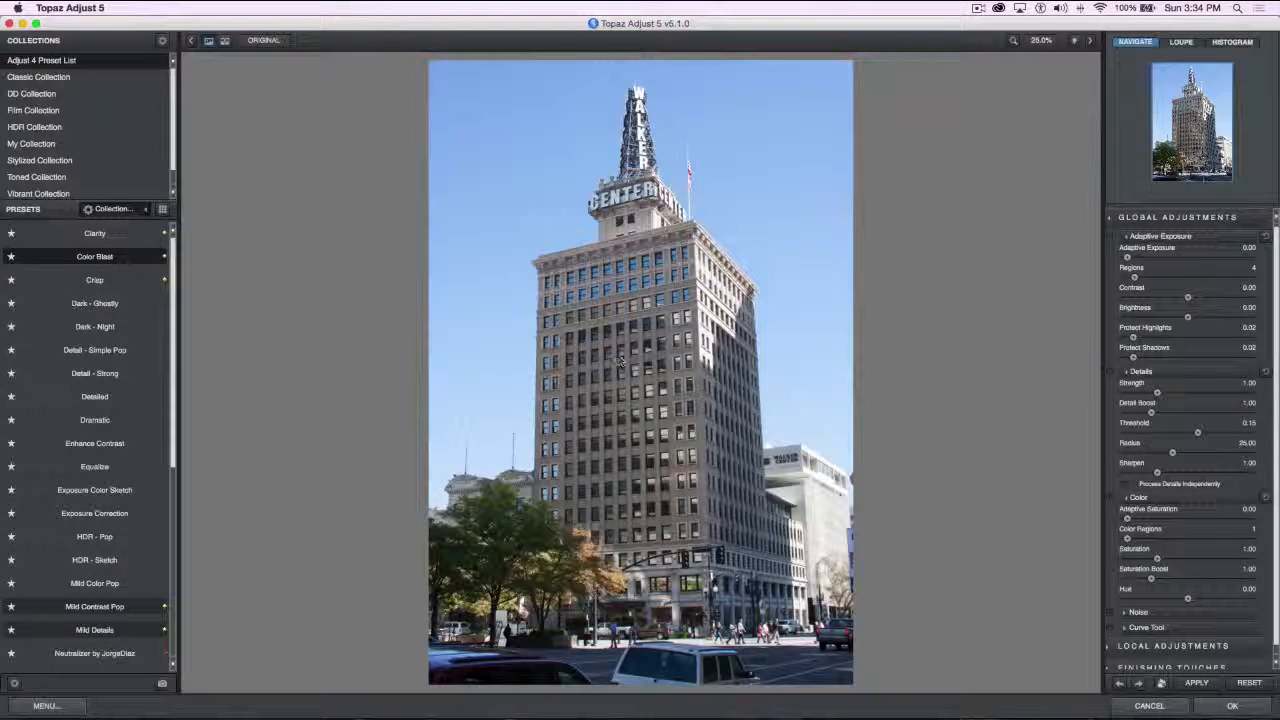
scroll(1180, 589, down, 1)
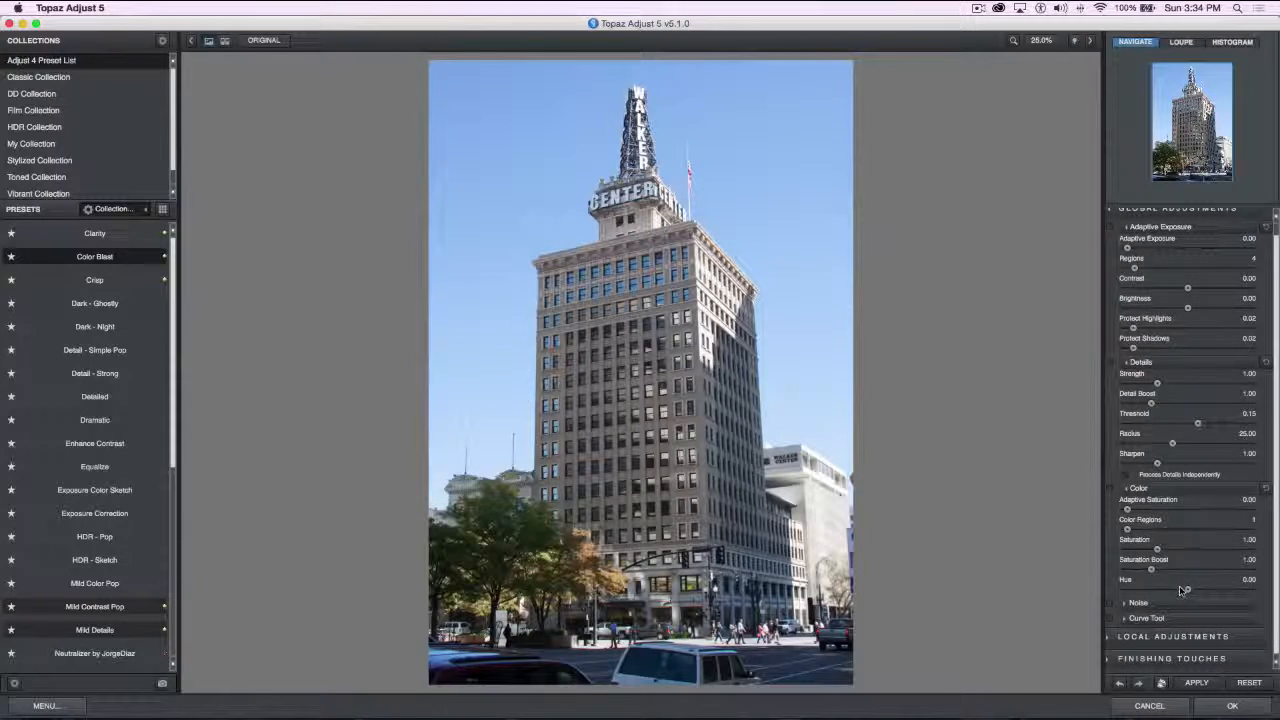
click(1109, 640)
scroll(1165, 648, down, 2)
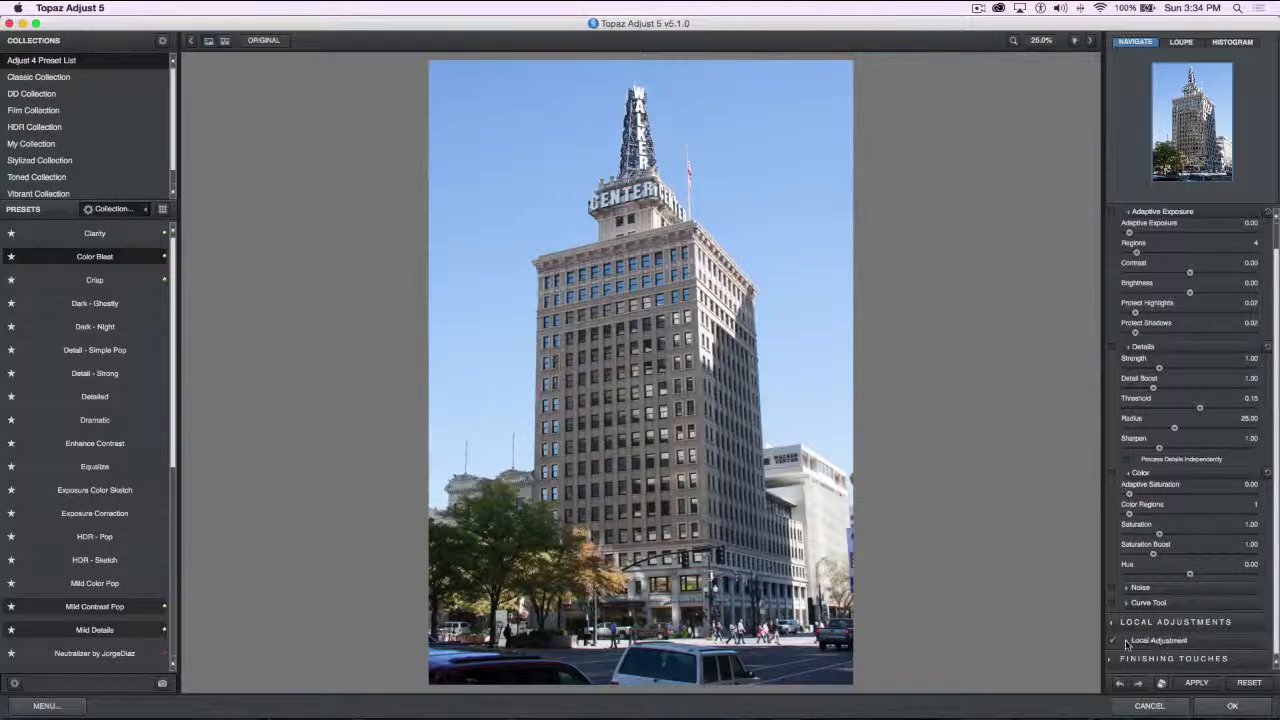
click(1128, 641)
scroll(1210, 620, down, 10)
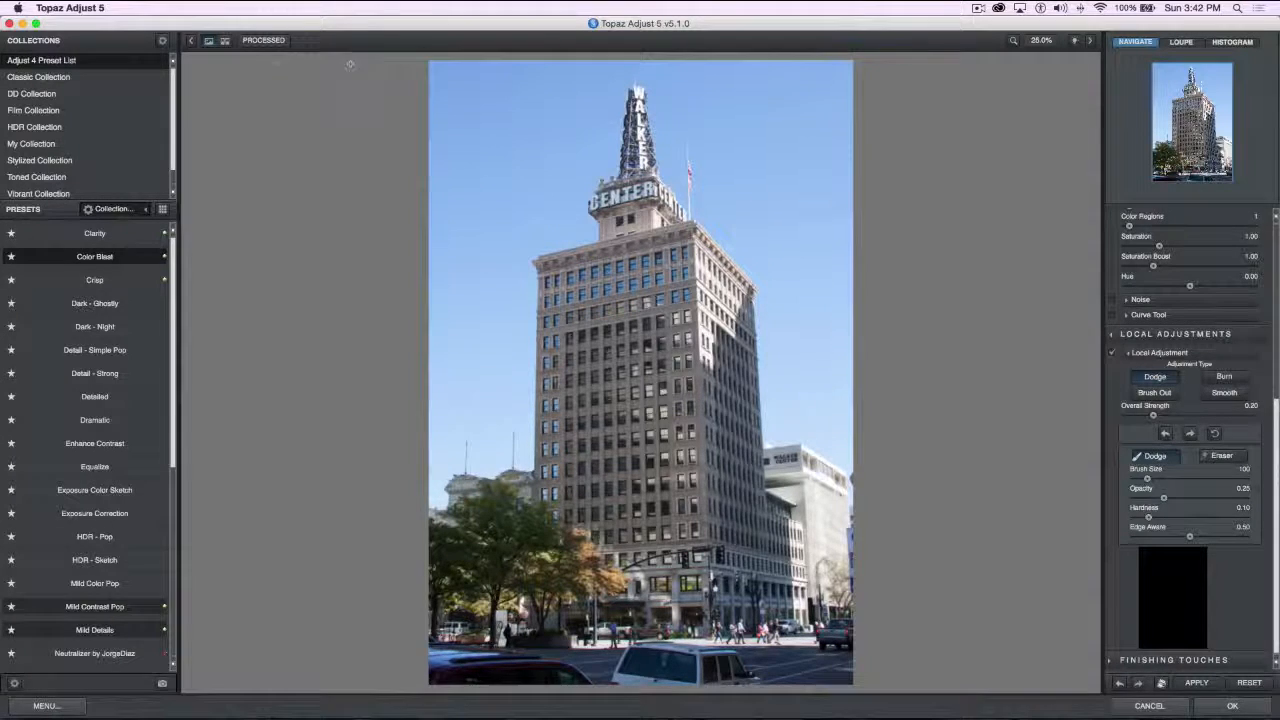
Accept the filter result and return to the Downtown document in Photoshop
click(1222, 708)
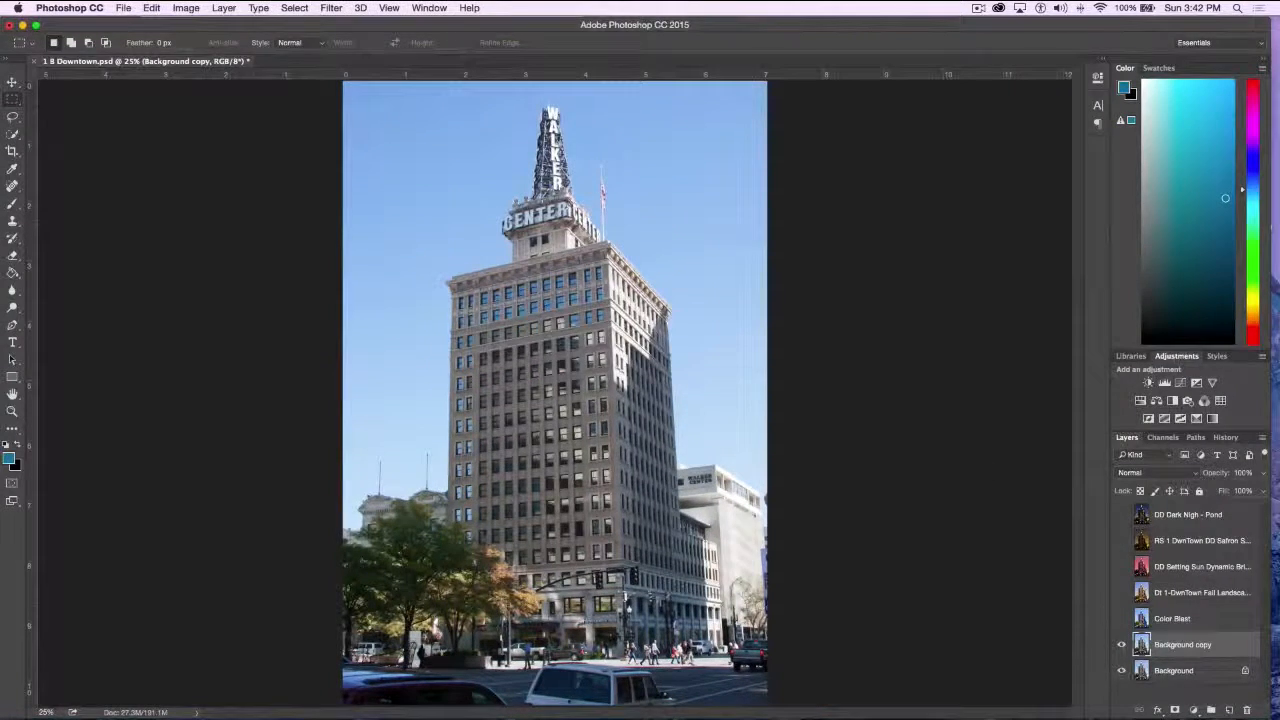
Close the Downtown document without saving and open 2 Yellow car family.psd from the Topaz demo pieces folder
click(34, 62)
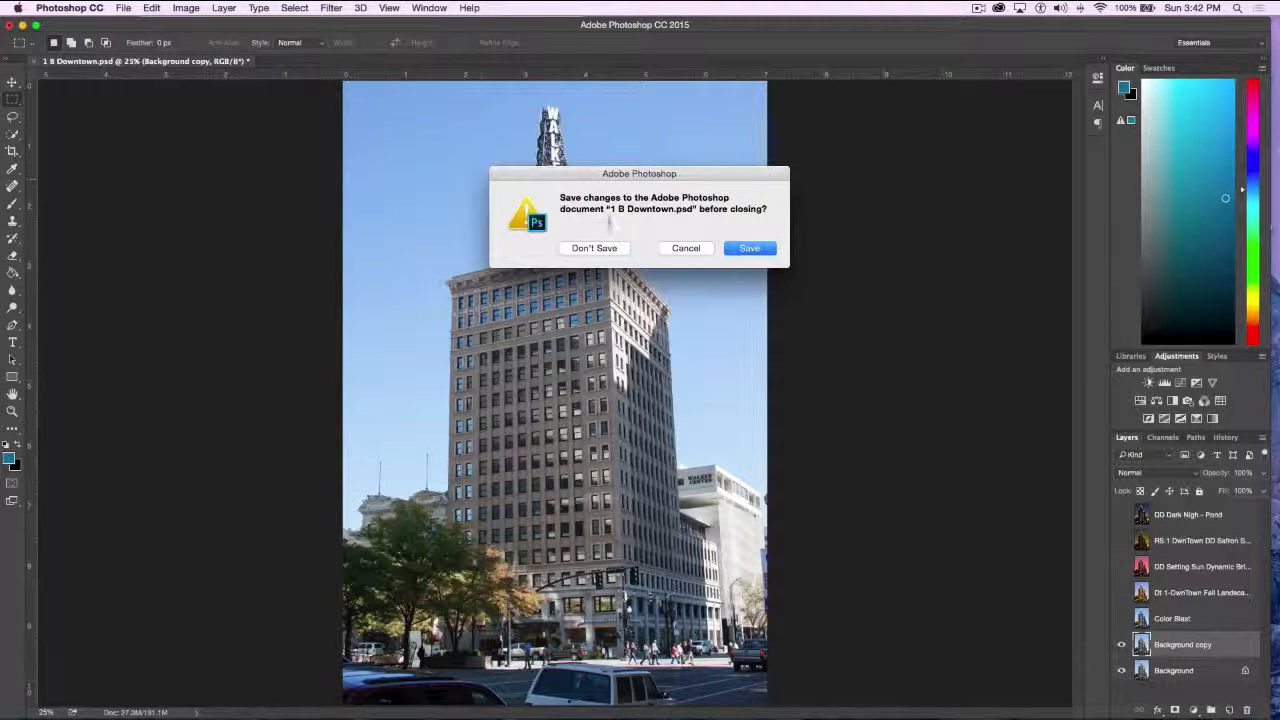
click(596, 248)
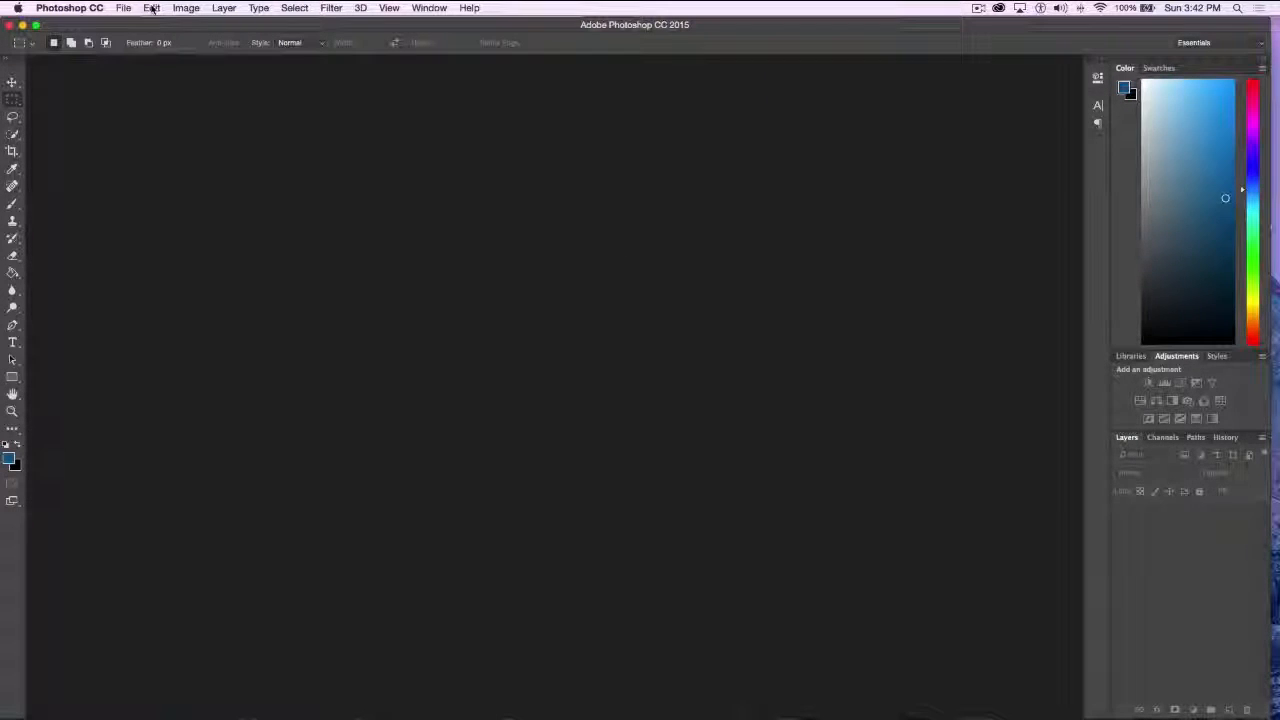
click(124, 8)
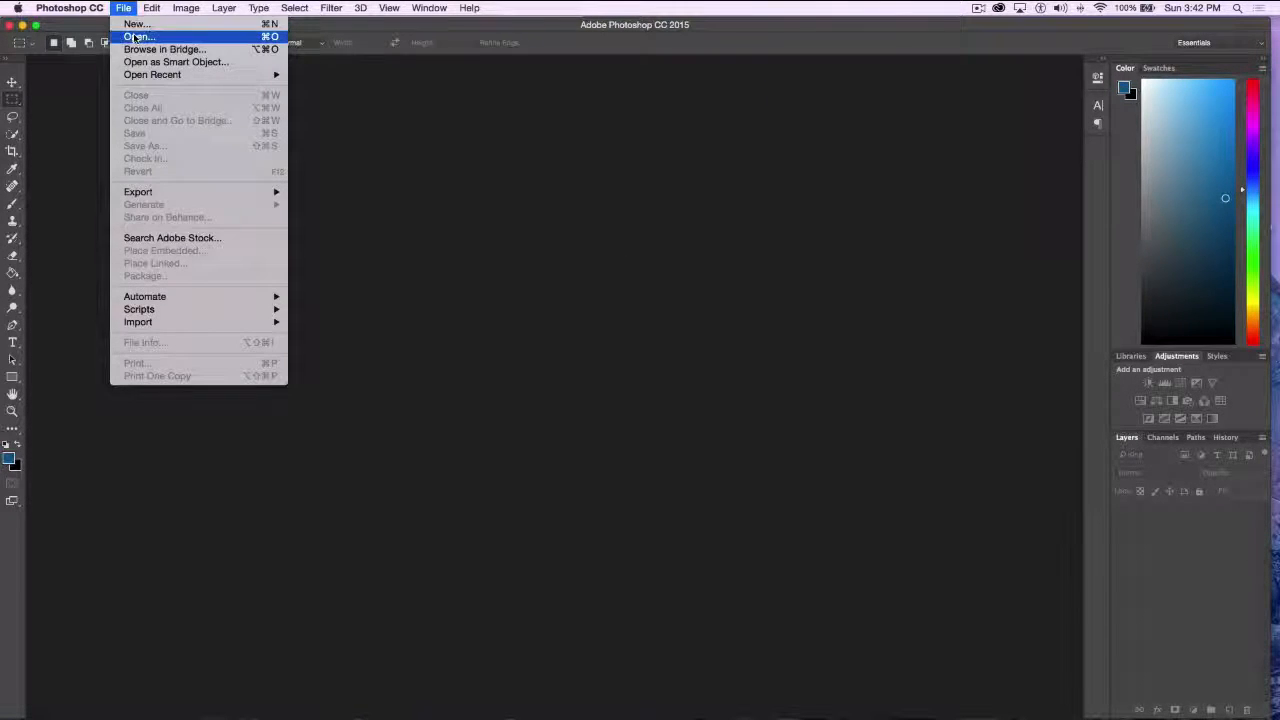
click(139, 36)
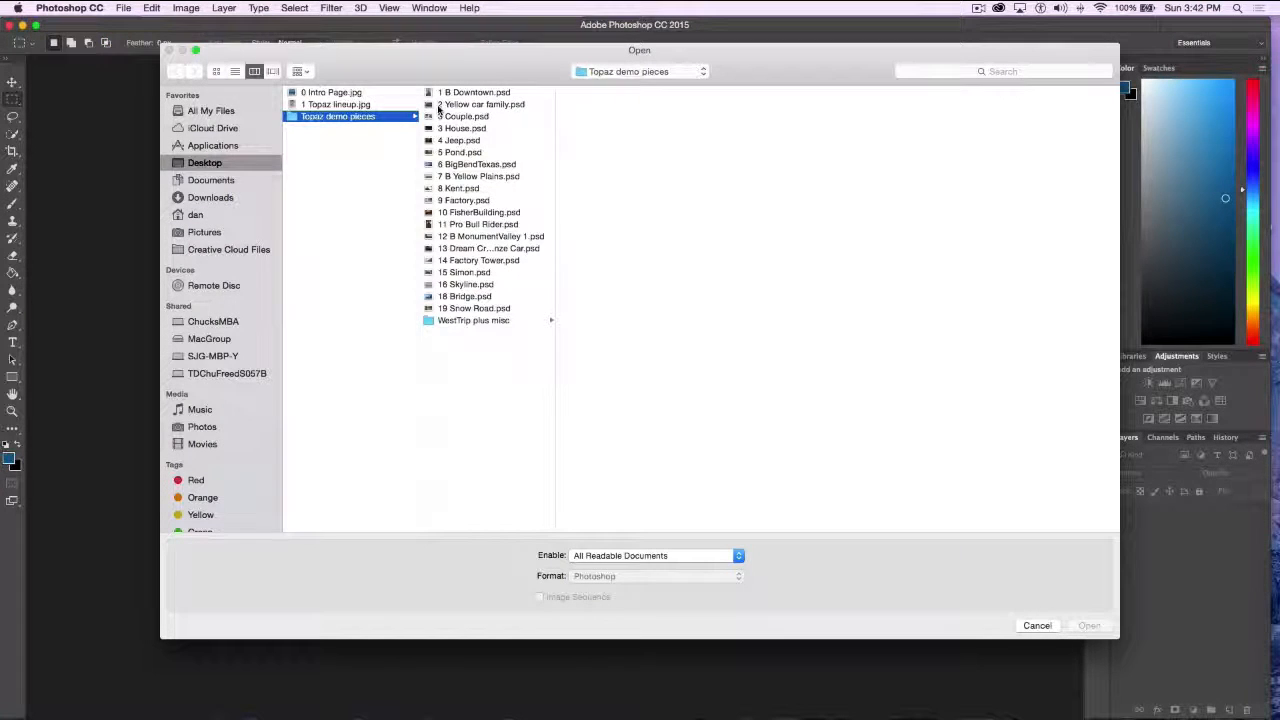
double_click(438, 105)
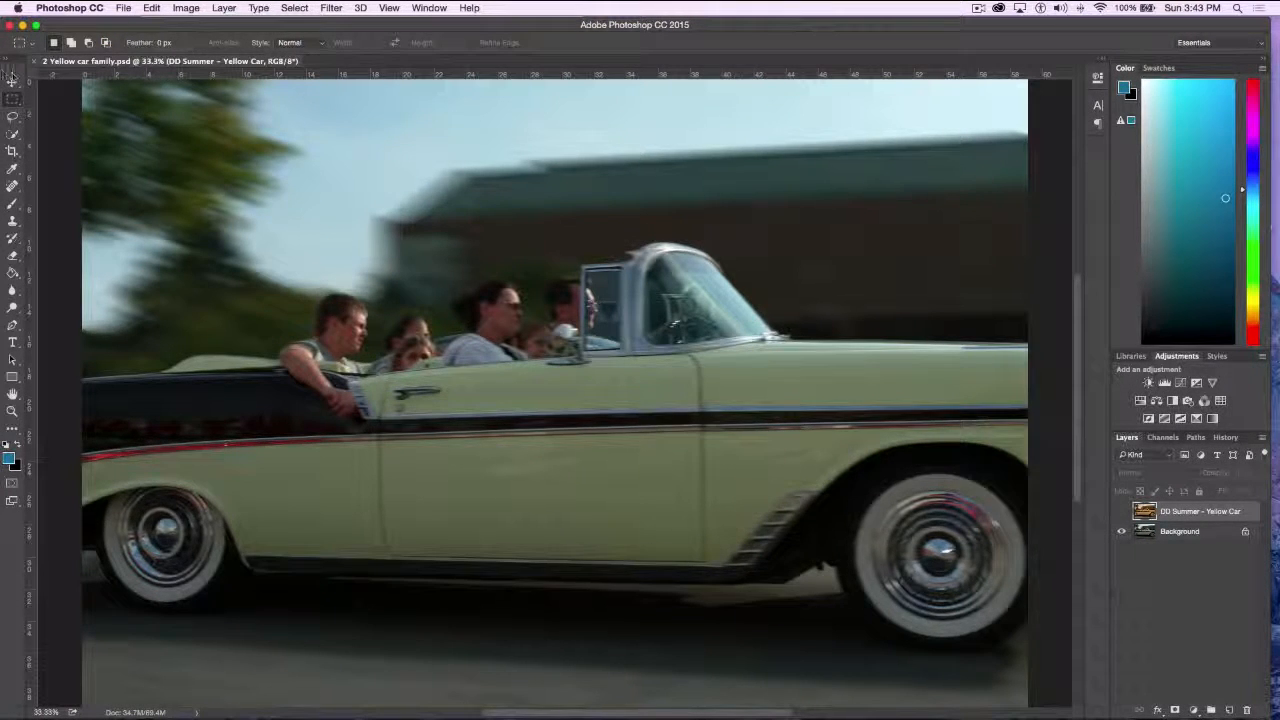
Activate the Move tool and toggle the DD Summer - Yellow Car layer's visibility to compare the effect with the original photo
click(12, 81)
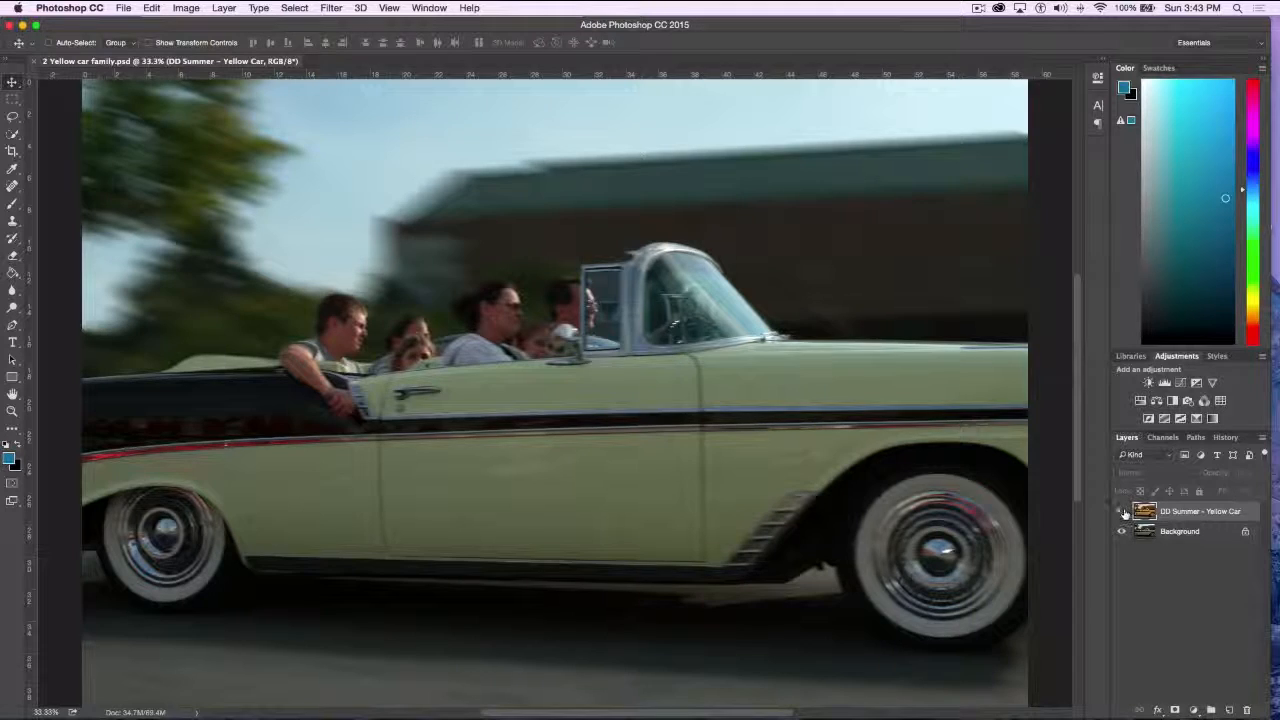
click(1122, 511)
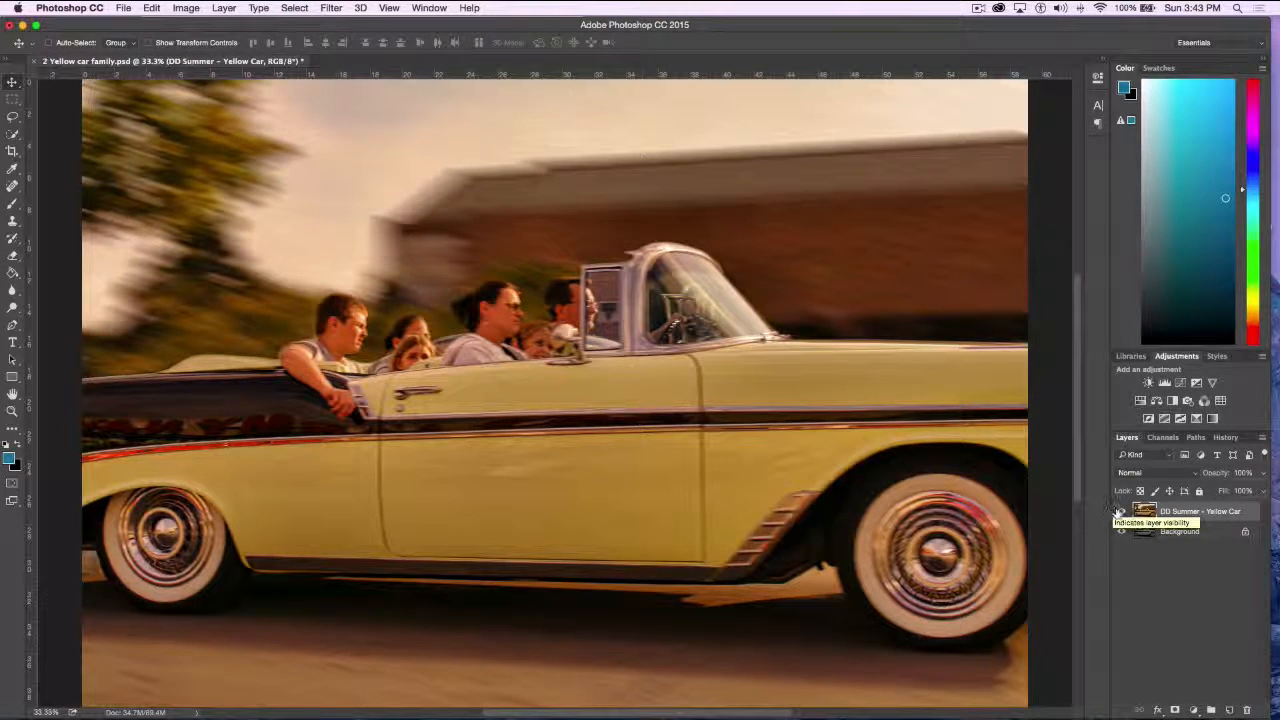
click(1122, 512)
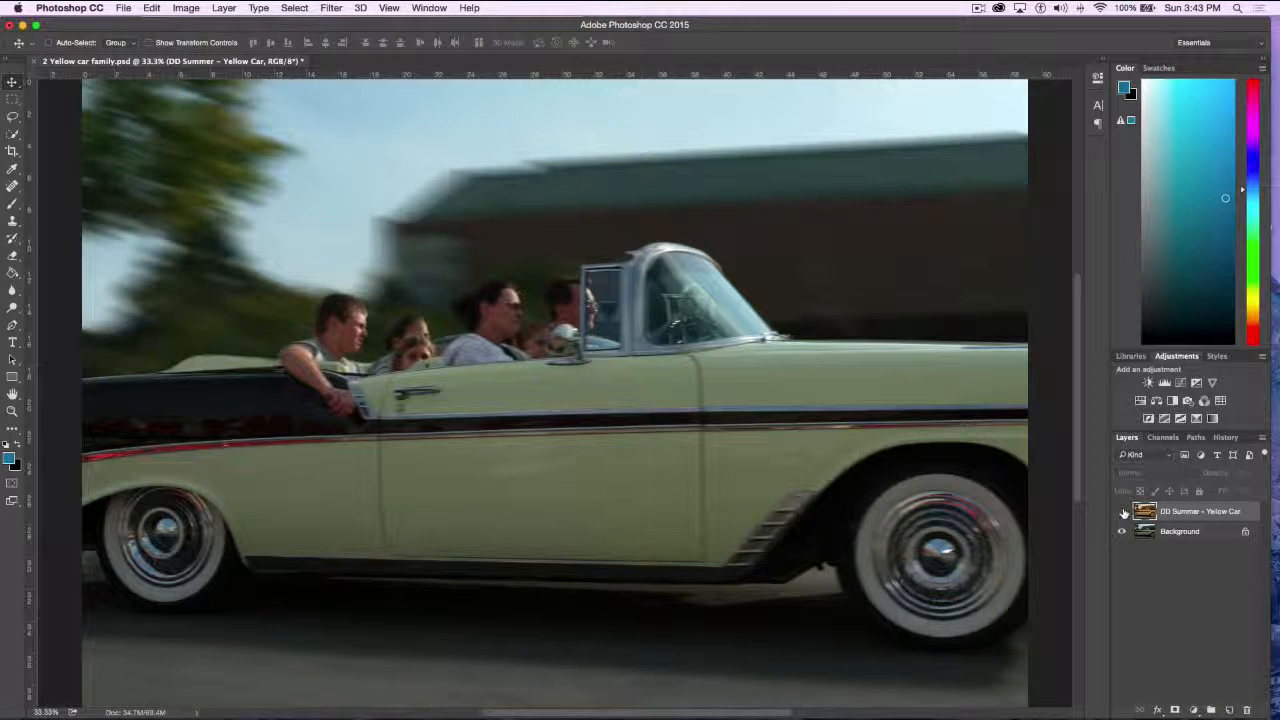
click(1122, 512)
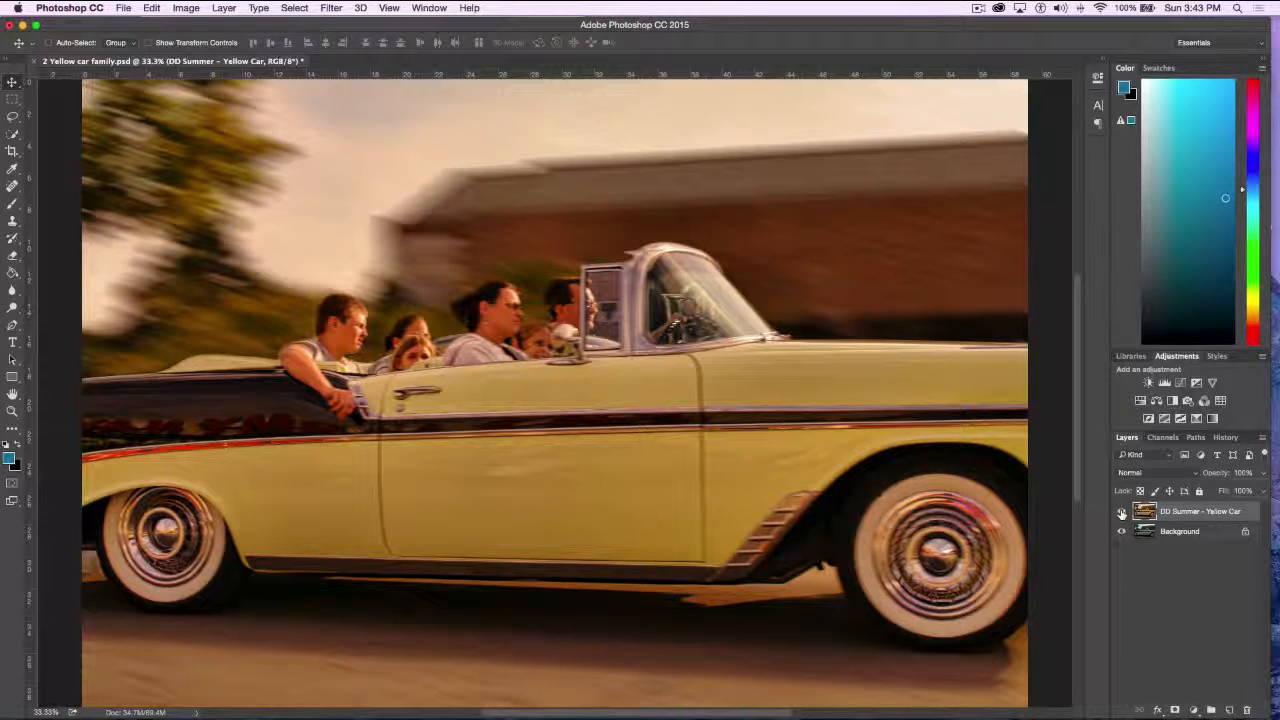
click(1121, 513)
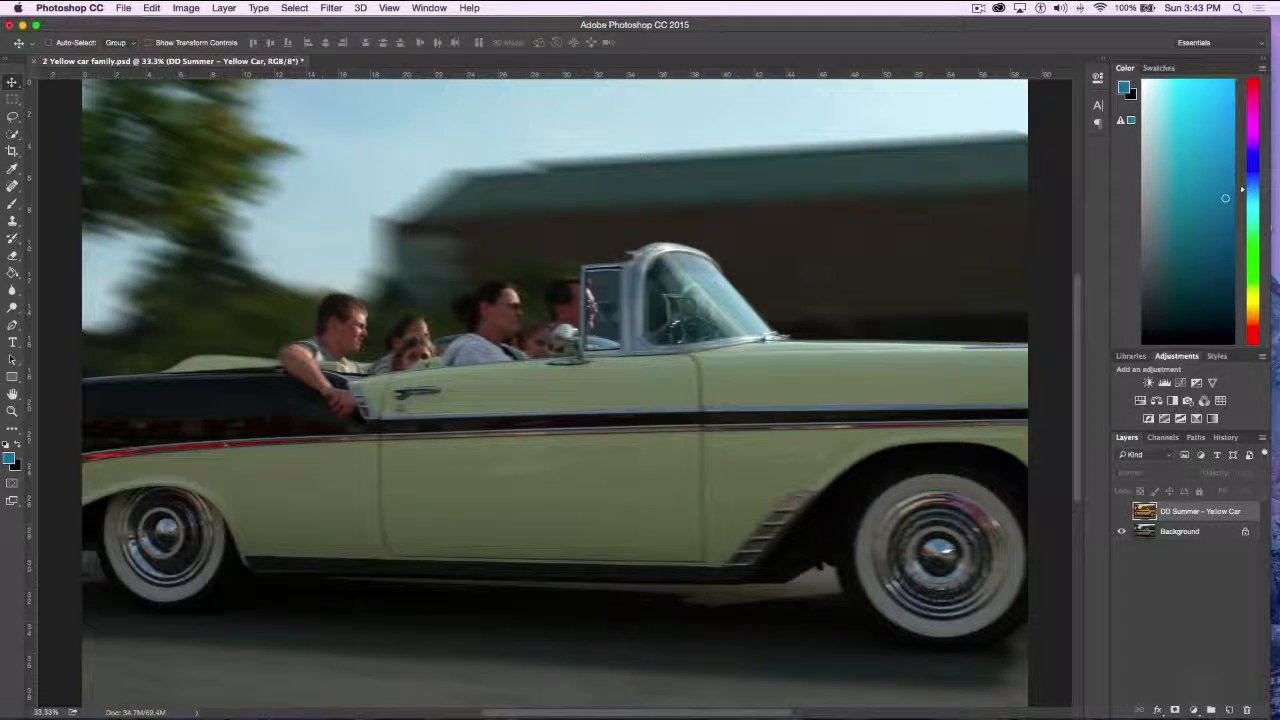
Close the yellow car document without saving and open 3 Couple.psd from the Topaz demo pieces folder
click(34, 62)
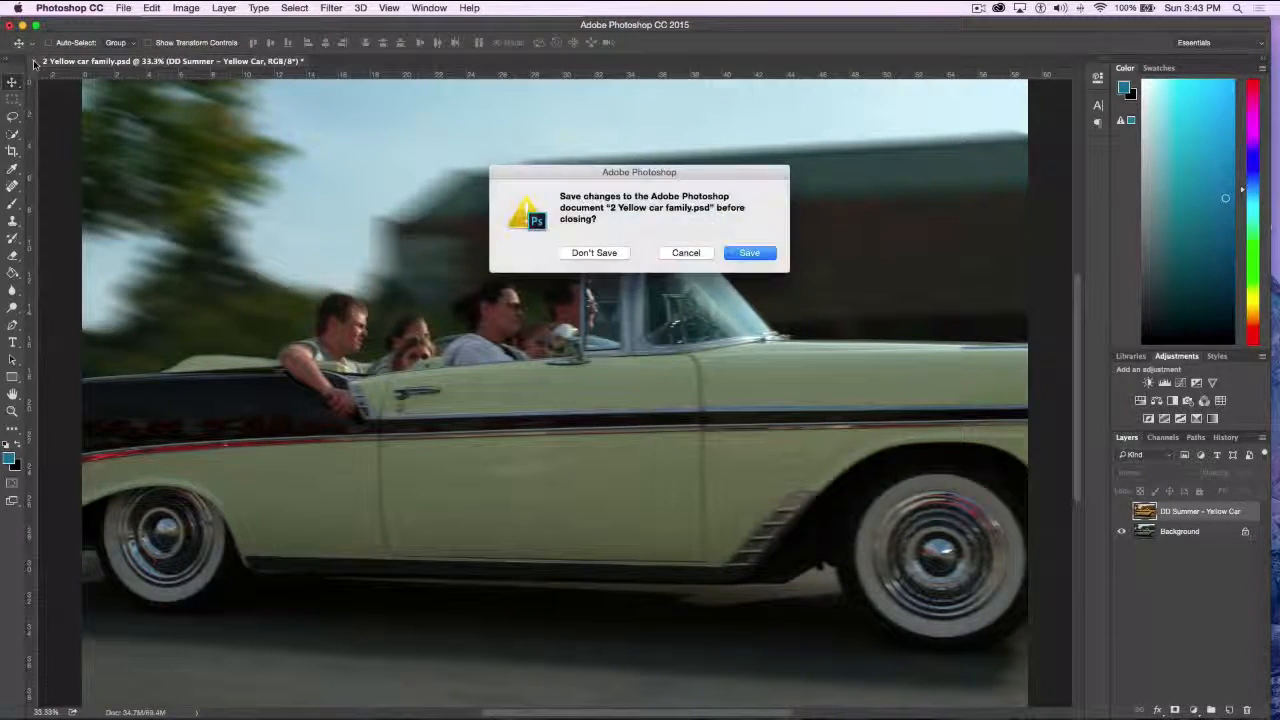
click(592, 253)
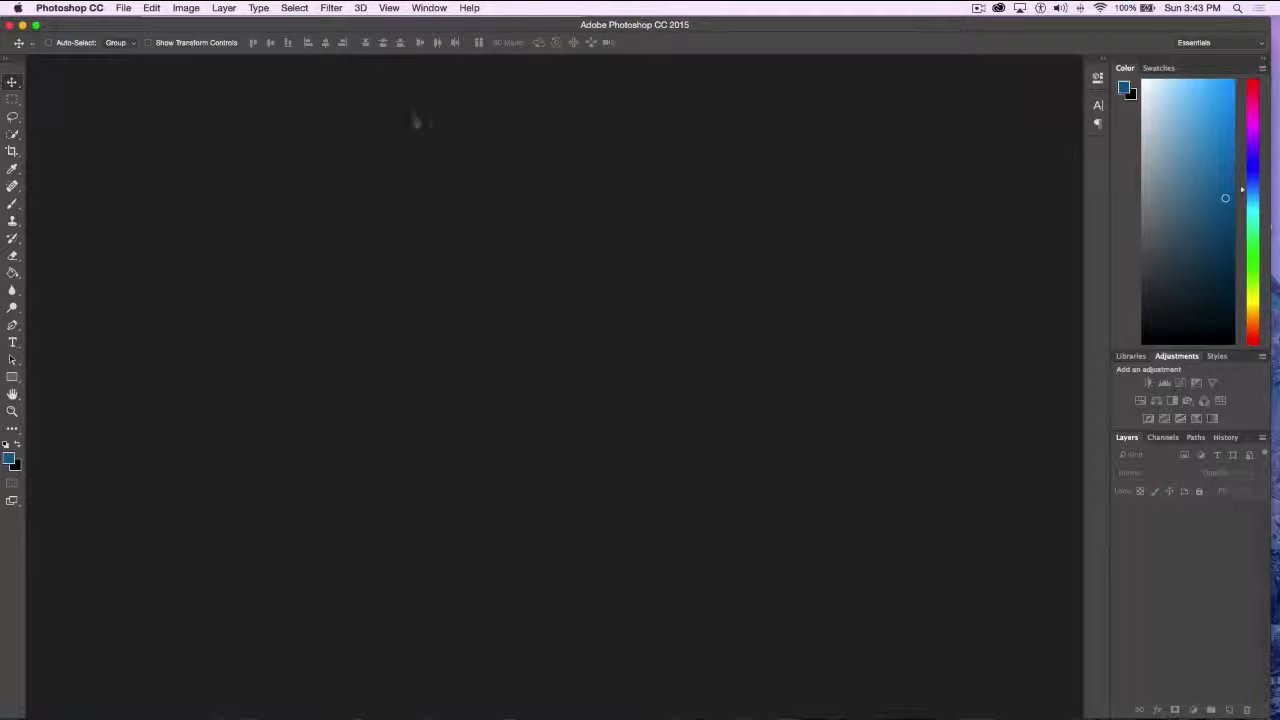
click(124, 9)
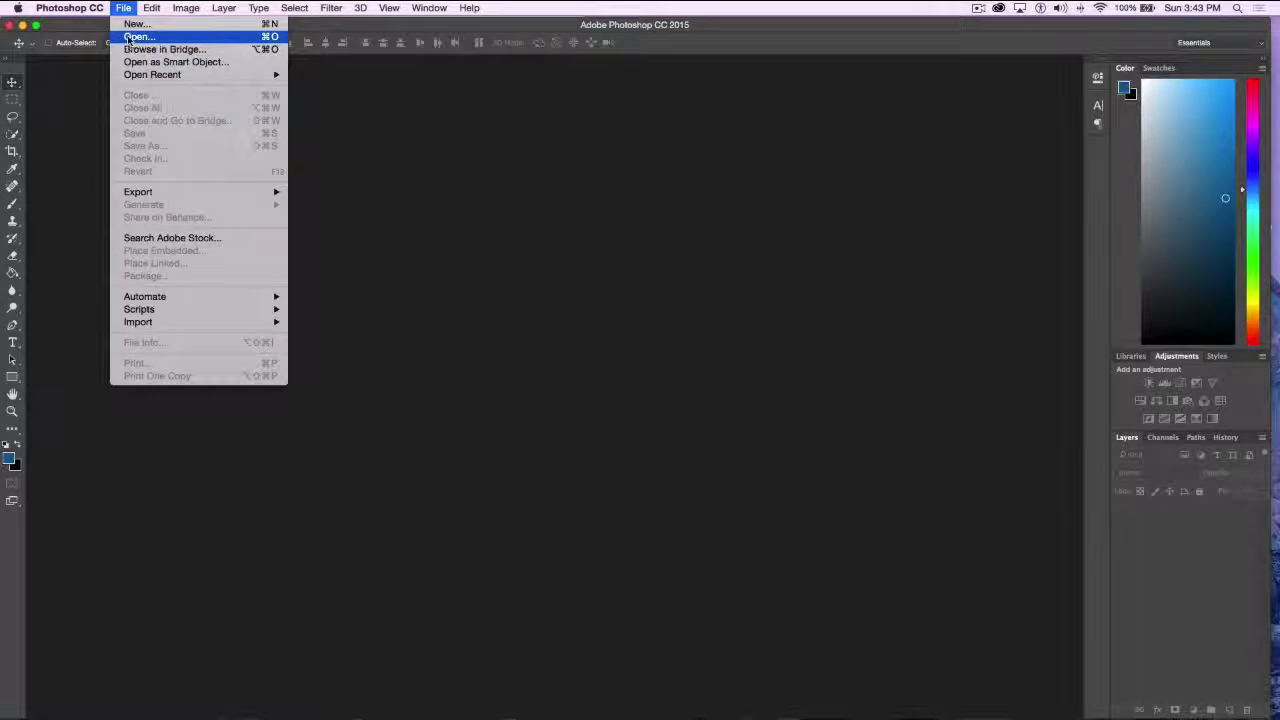
click(129, 37)
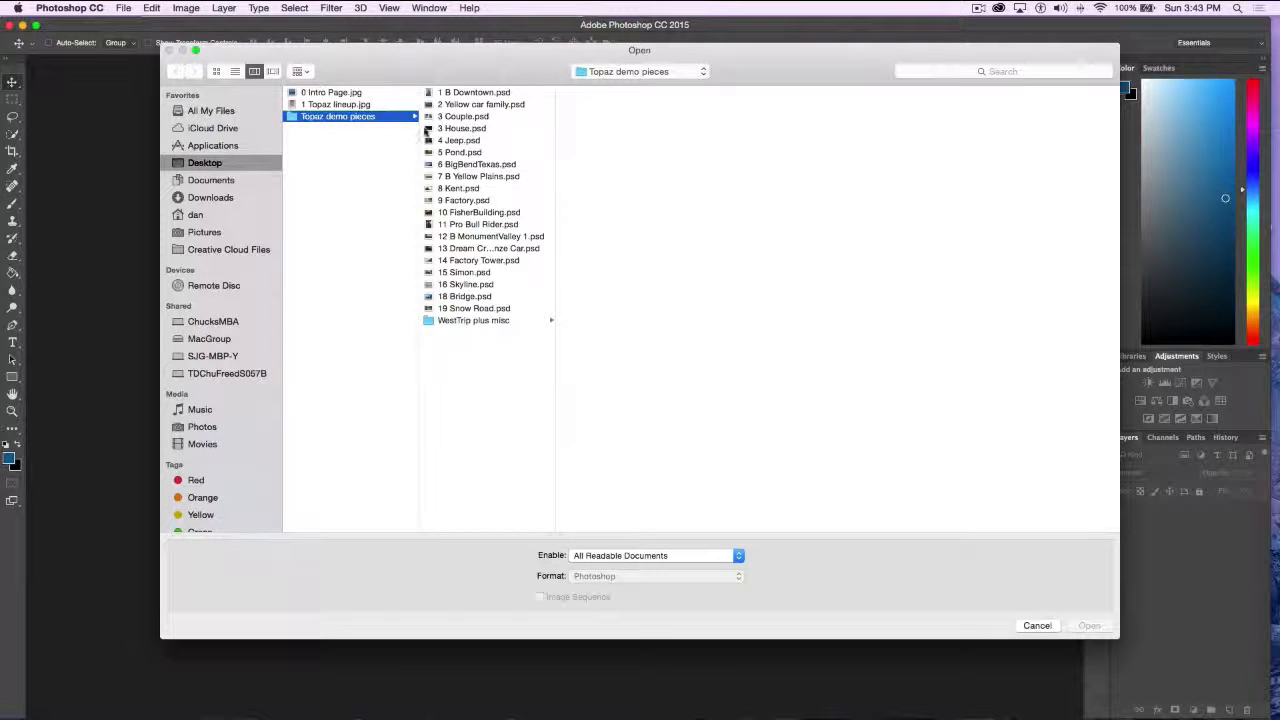
click(428, 117)
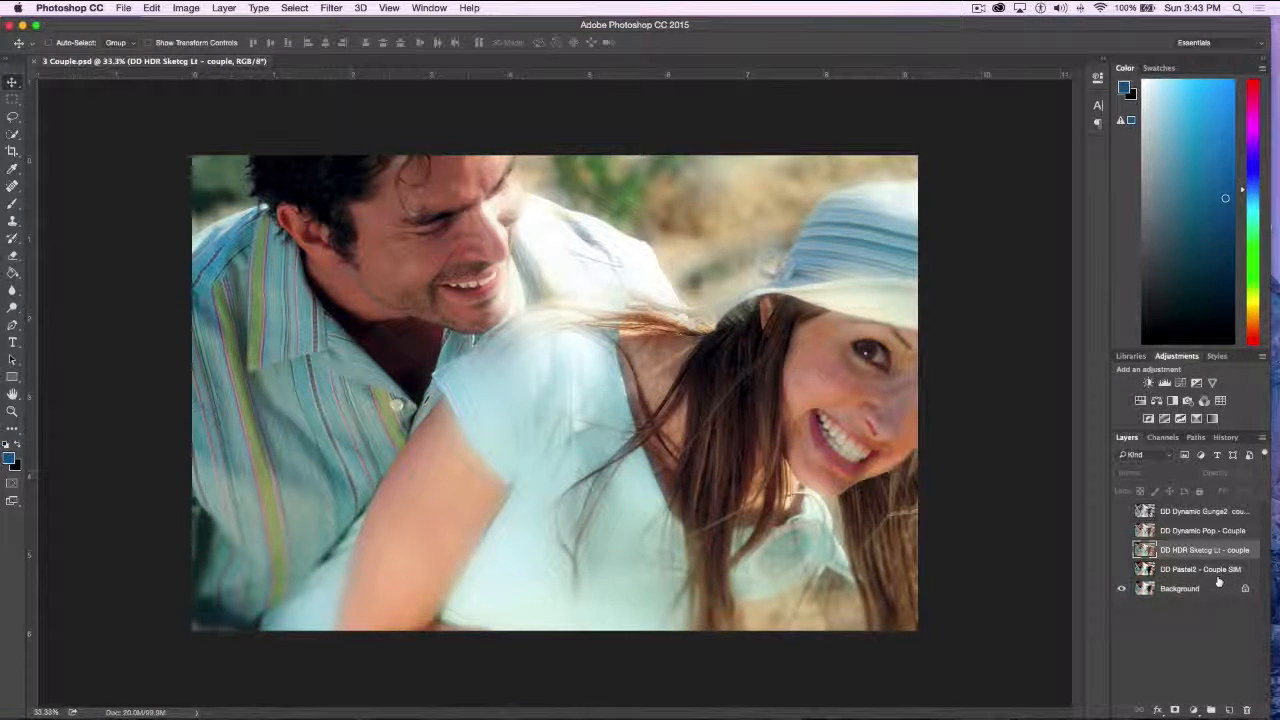
Show and hide the DD Pastel2 - Couple SIM and DD HDR Sketcg Lt - couple layers in turn to compare each with the original
click(1122, 569)
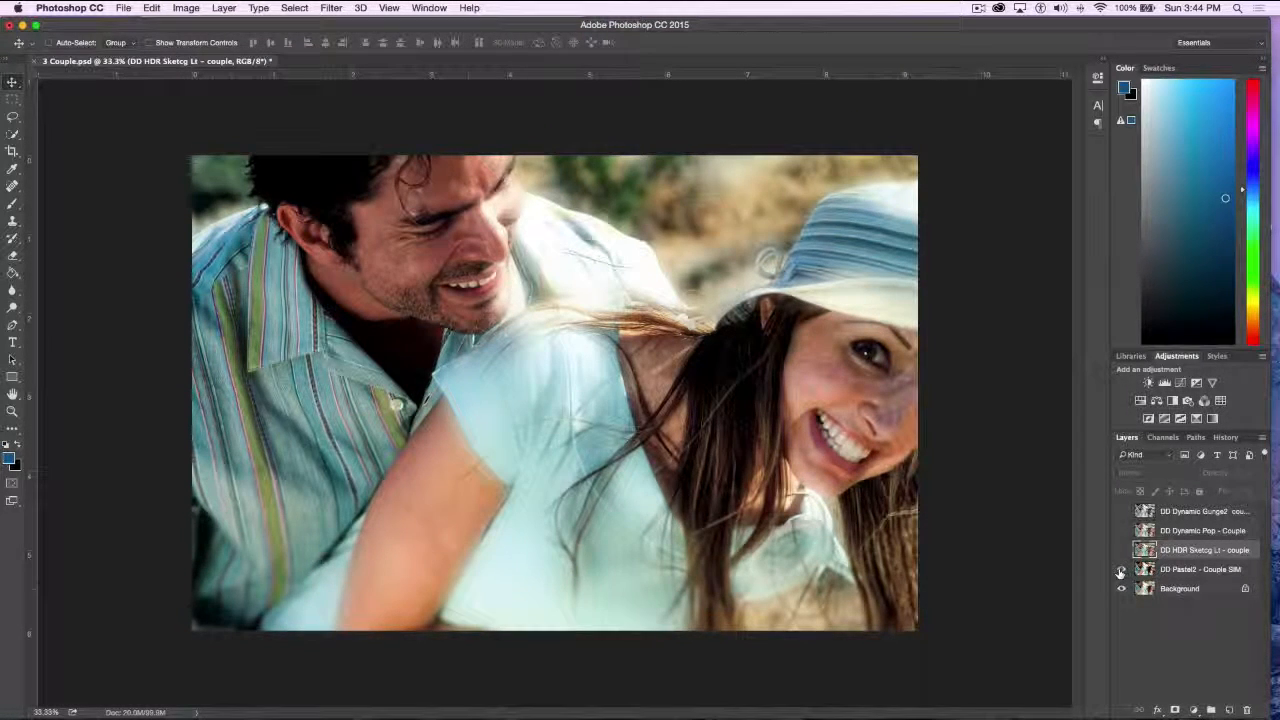
click(1122, 569)
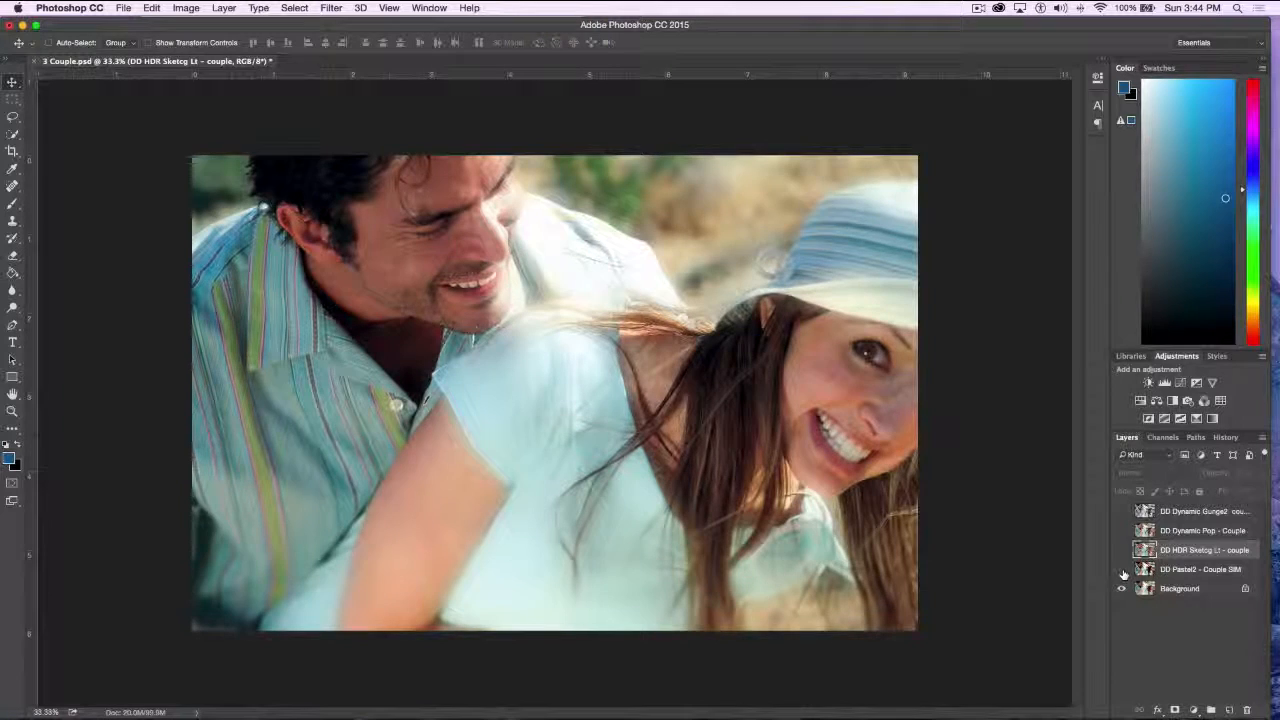
click(1121, 569)
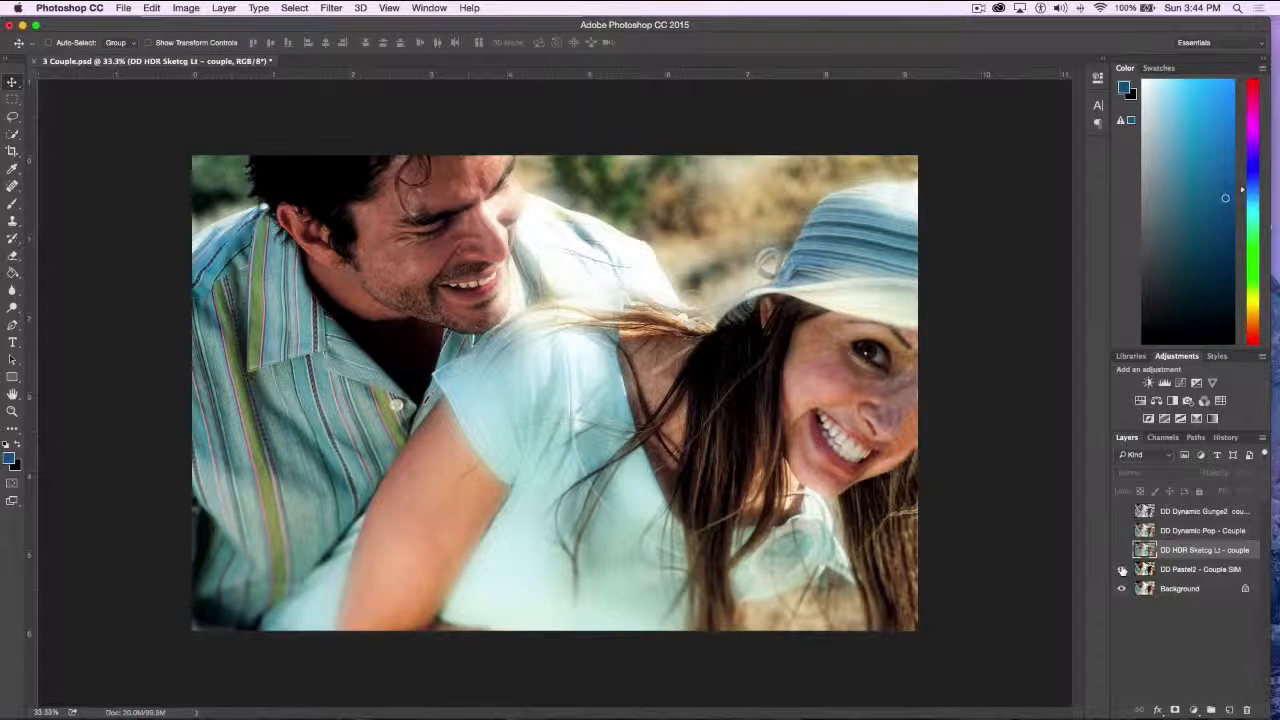
click(1121, 569)
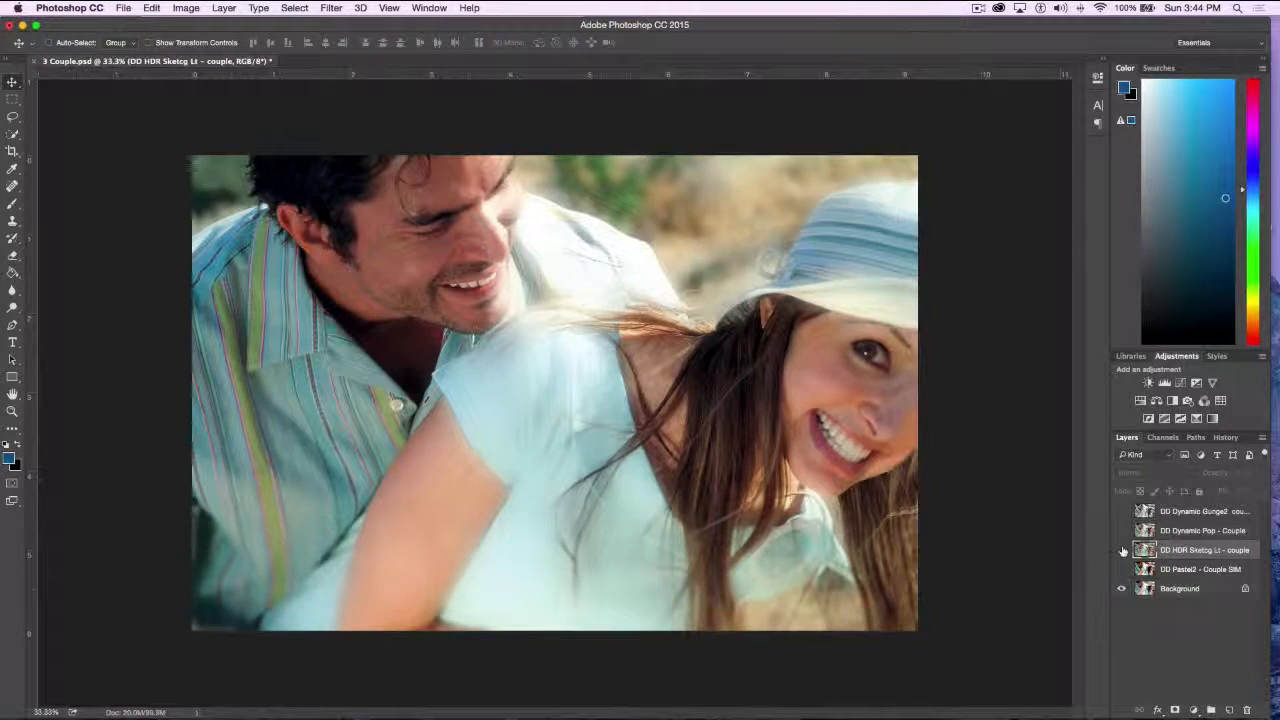
click(1121, 551)
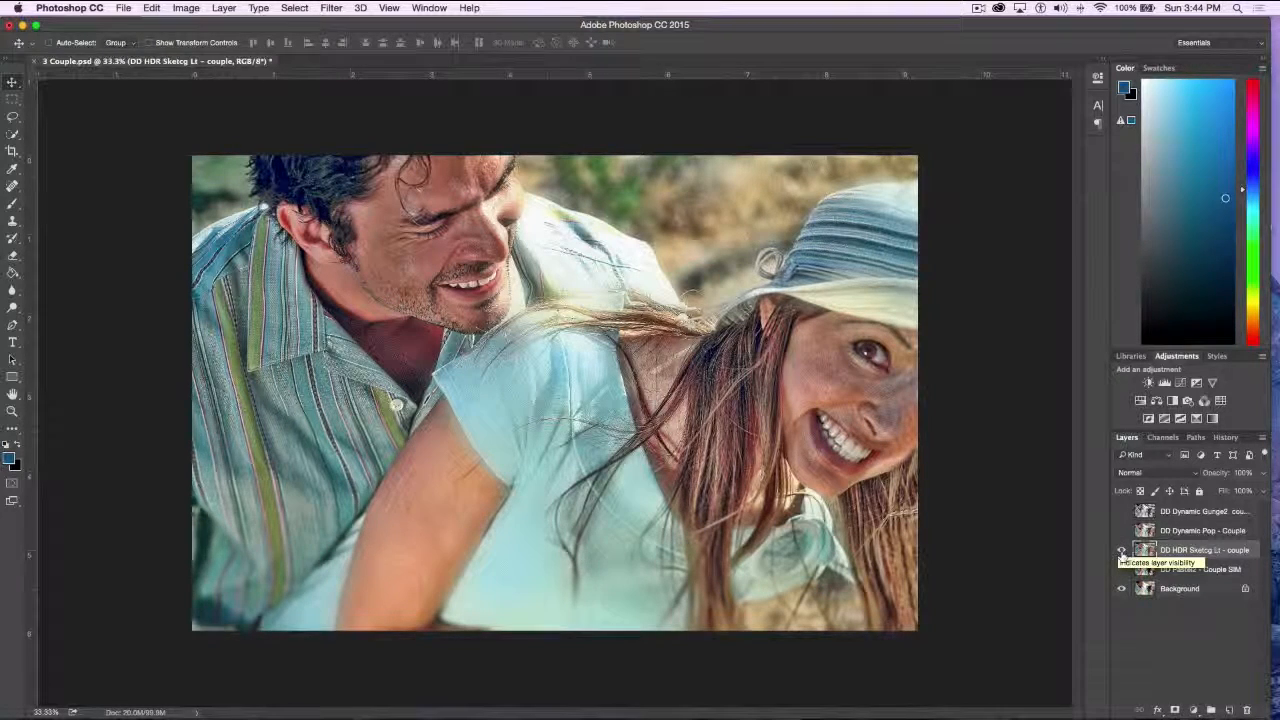
click(1122, 550)
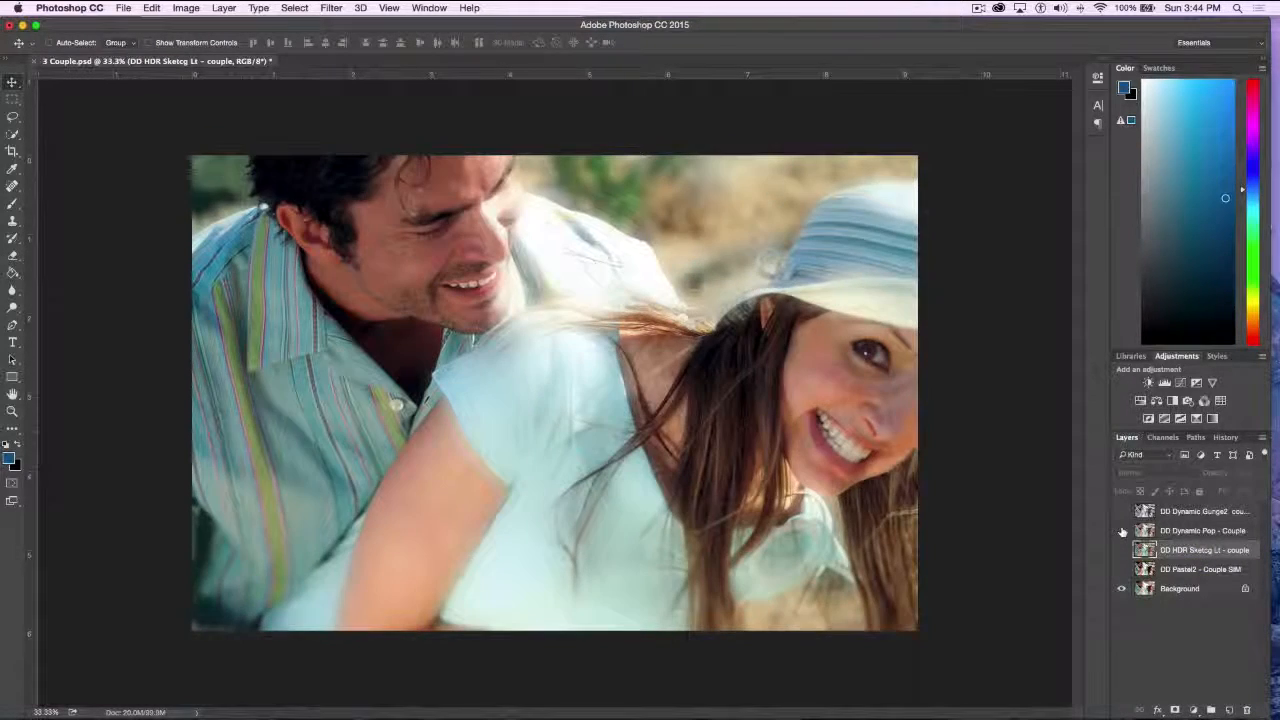
Show and hide the DD Dynamic Pop - Couple and DD Dynamic Gunge2 layers in turn to compare each with the original
click(1121, 531)
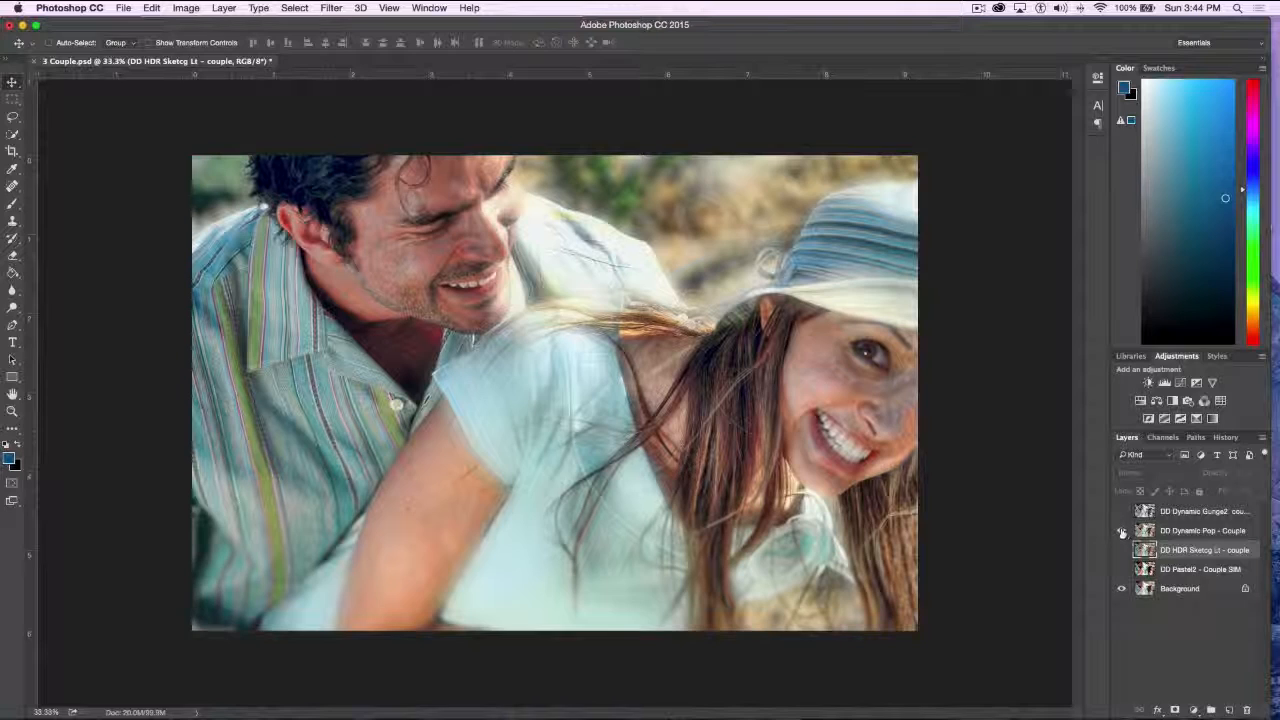
click(1122, 531)
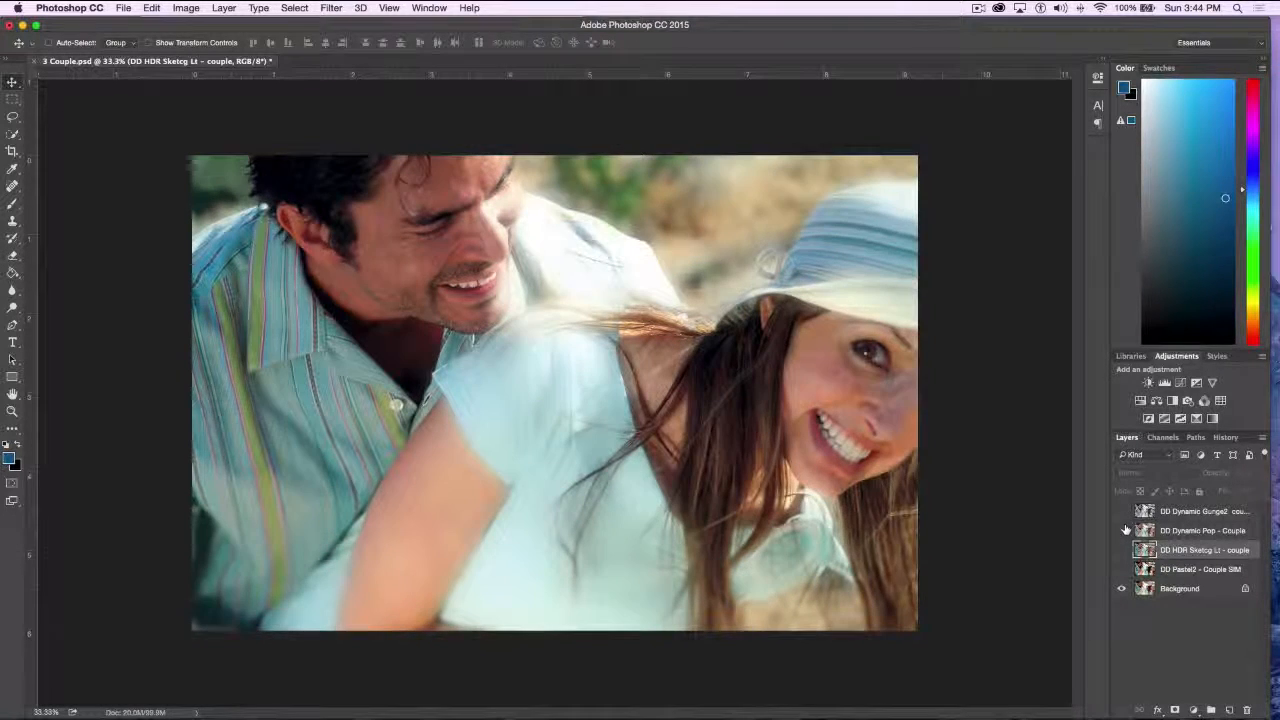
click(1122, 531)
click(1122, 531)
click(1121, 512)
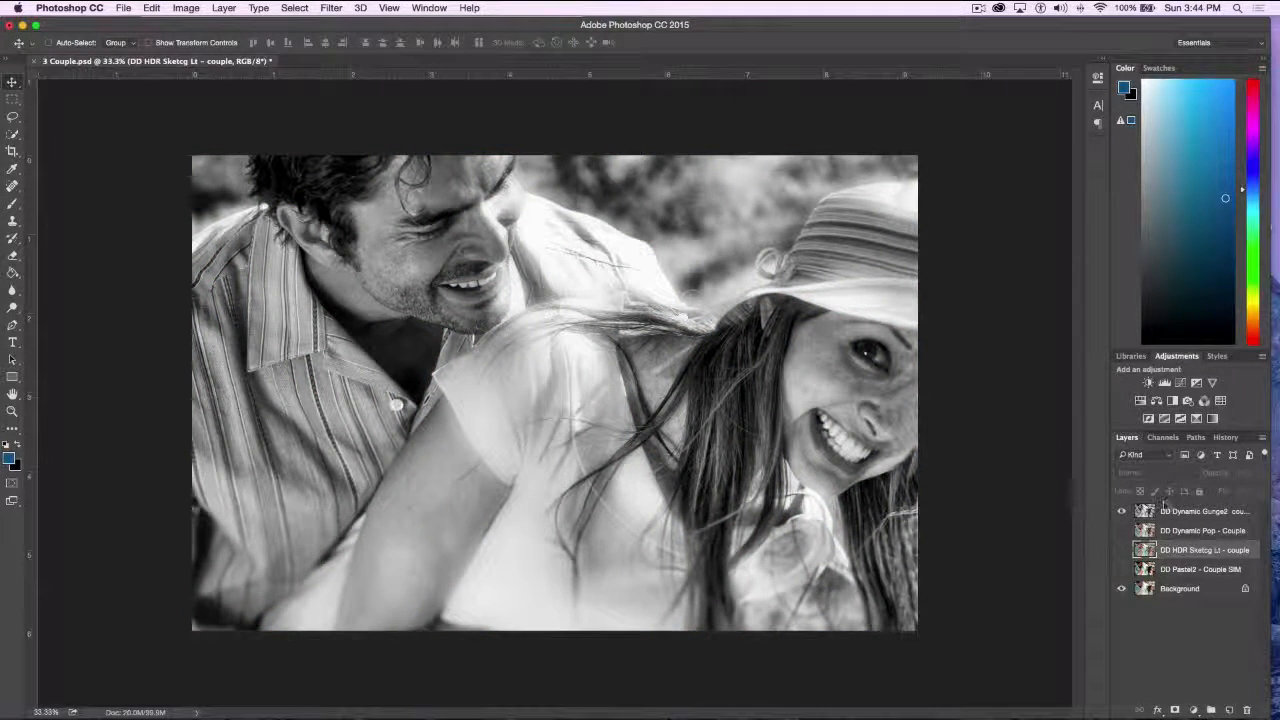
click(1121, 512)
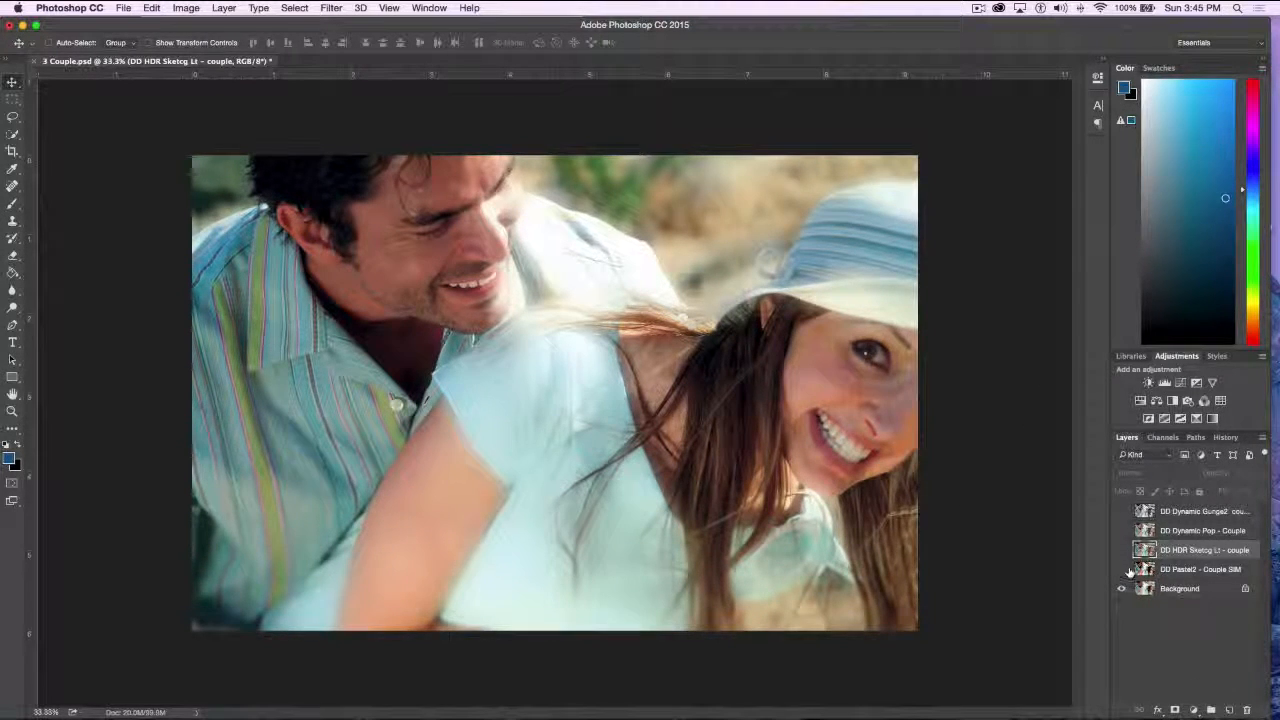
Show all four effect layers above the Background at once, and hide them again so only the original couple photo remains
click(1121, 569)
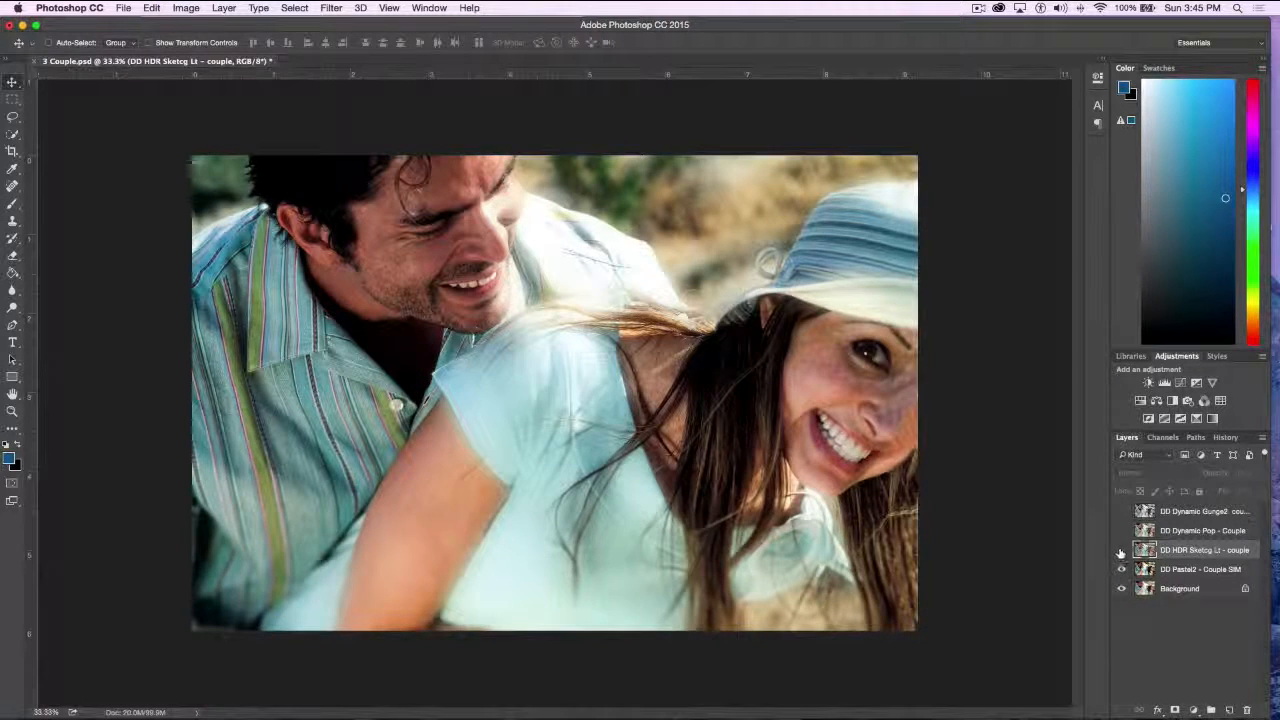
click(1122, 512)
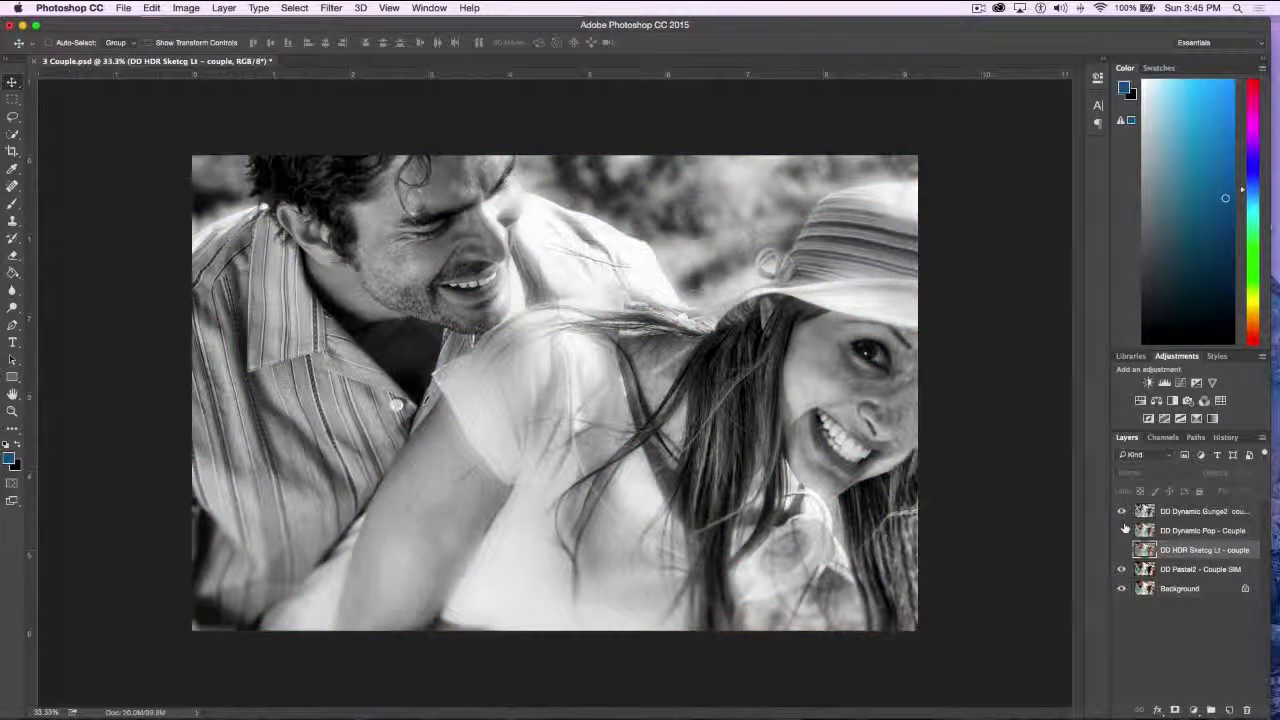
click(1122, 531)
click(1122, 550)
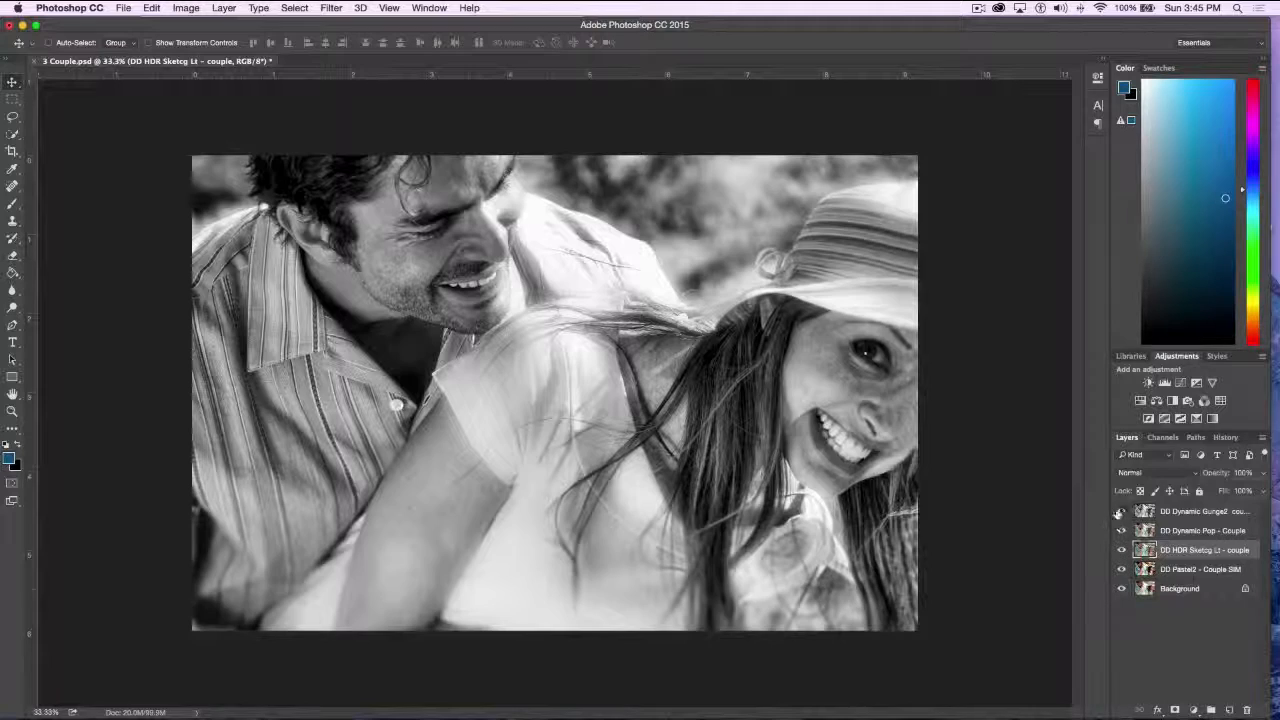
click(1121, 511)
click(1121, 531)
click(1121, 550)
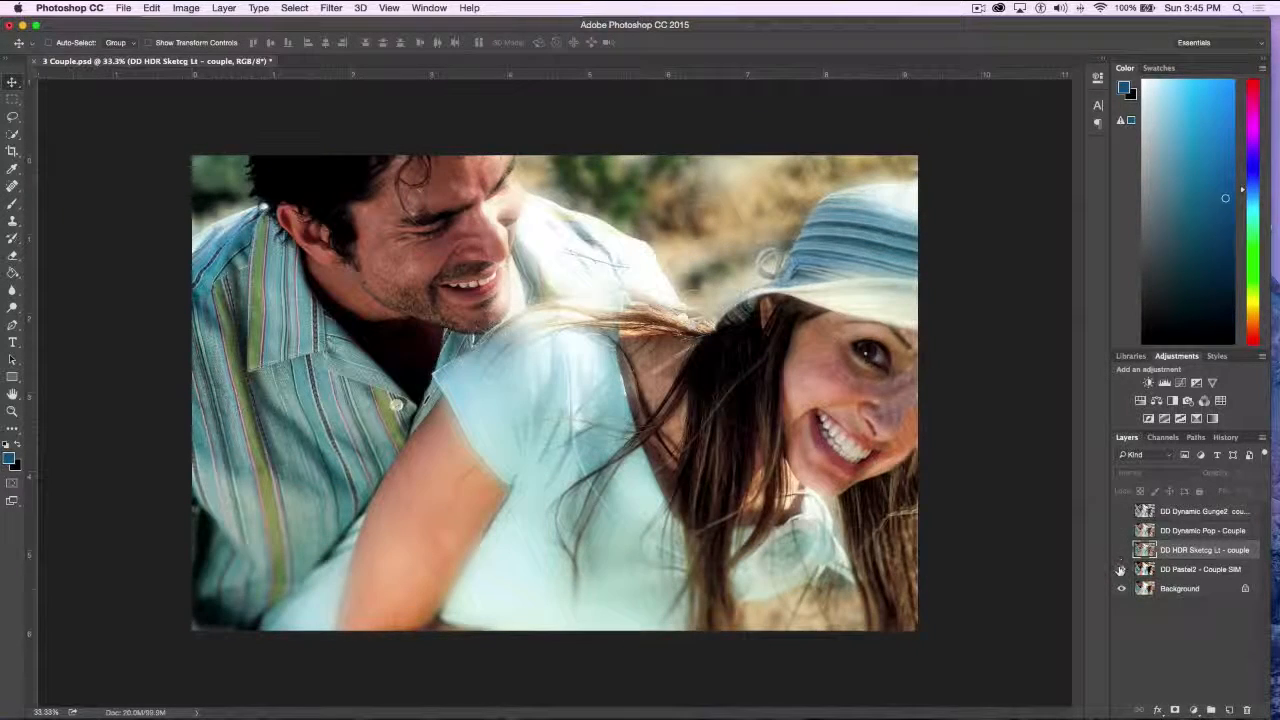
click(1121, 569)
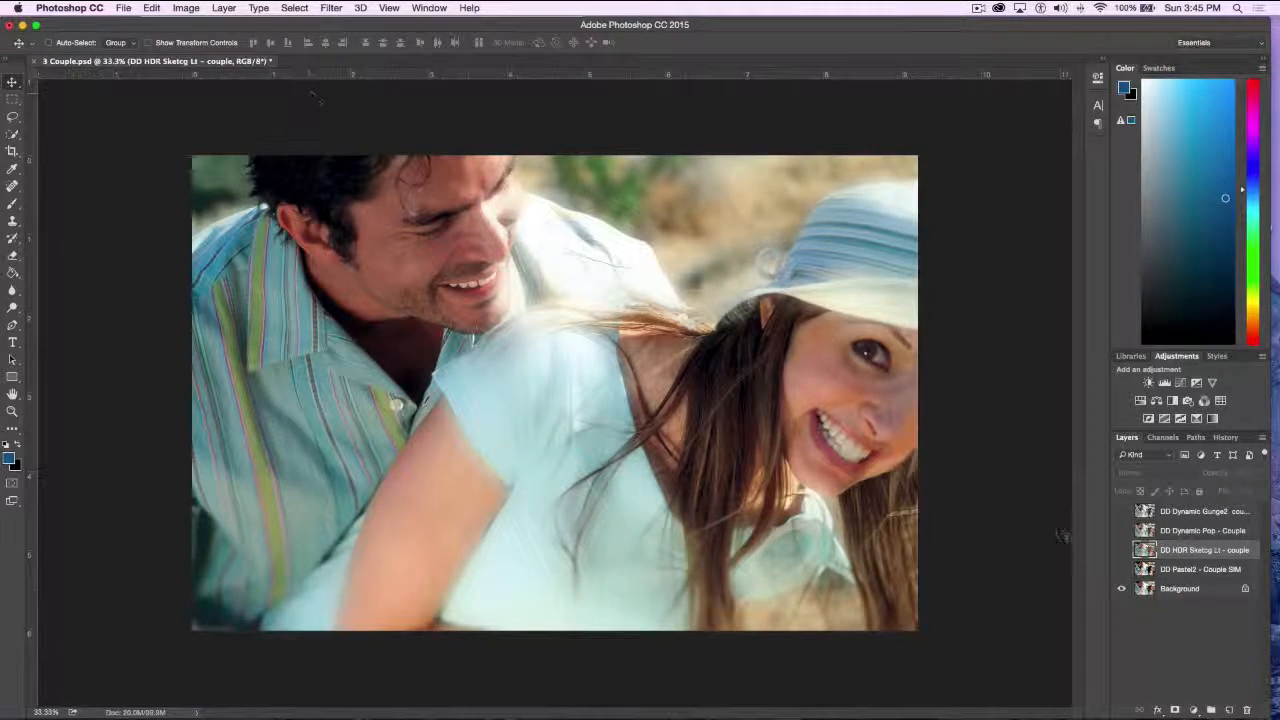
Duplicate the Background layer of the couple photo and open the copy in the Topaz Adjust 5 filter
drag(1187, 590, 1229, 709)
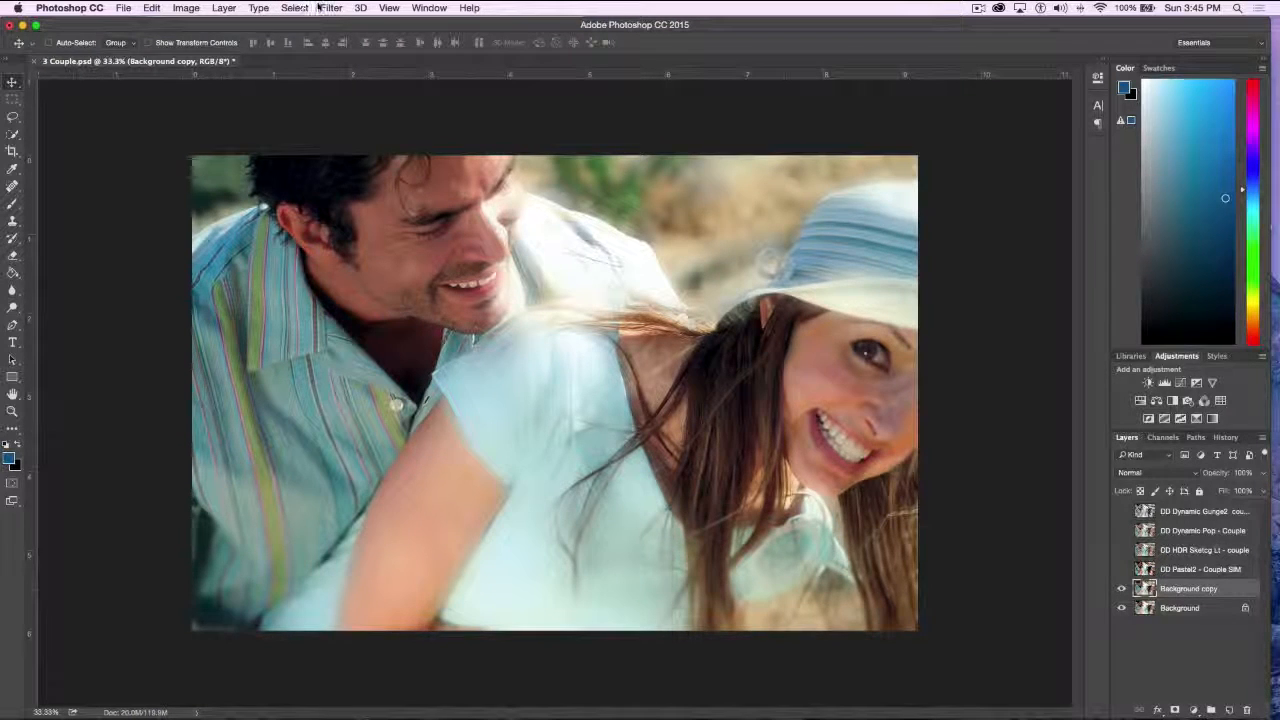
click(331, 8)
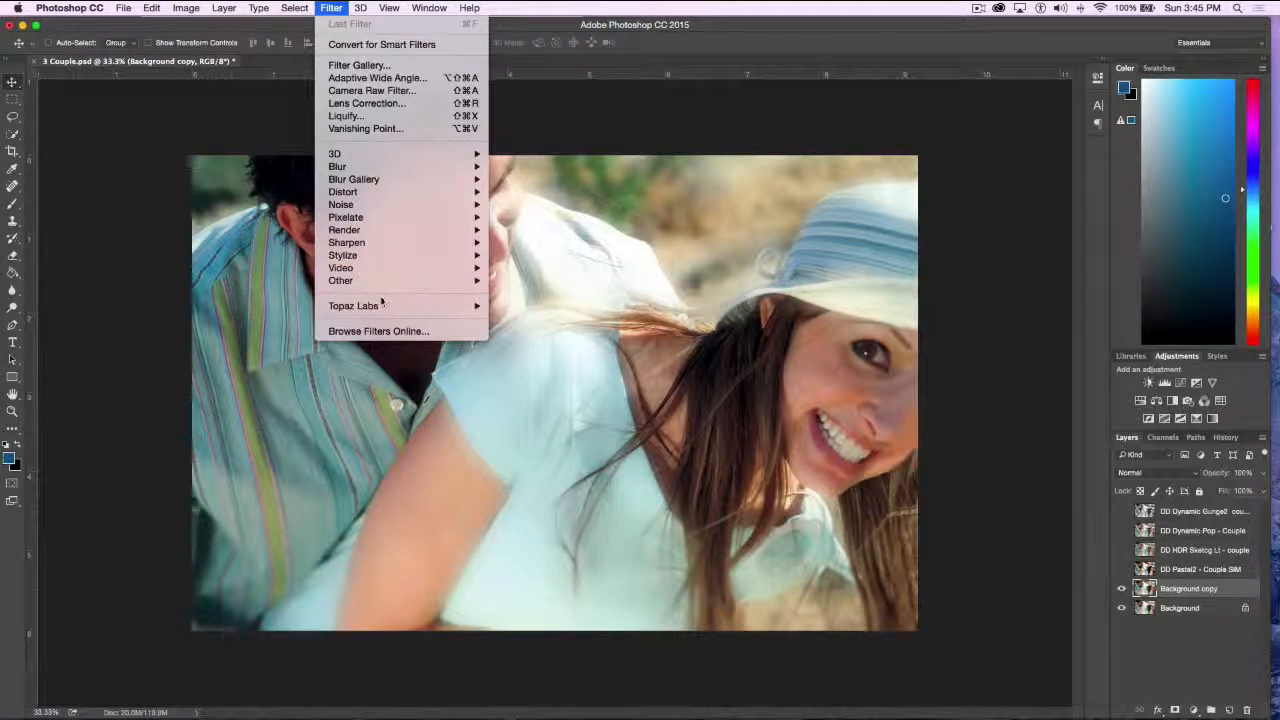
mouse_move(380, 306)
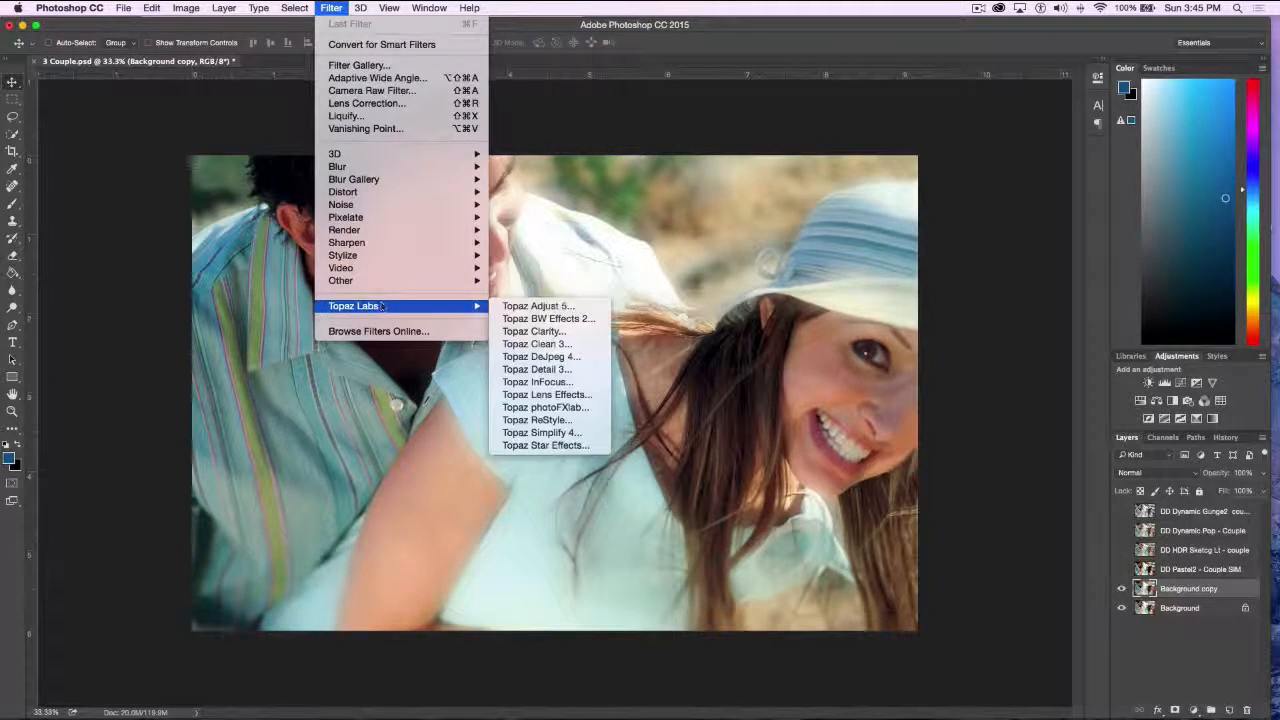
click(540, 306)
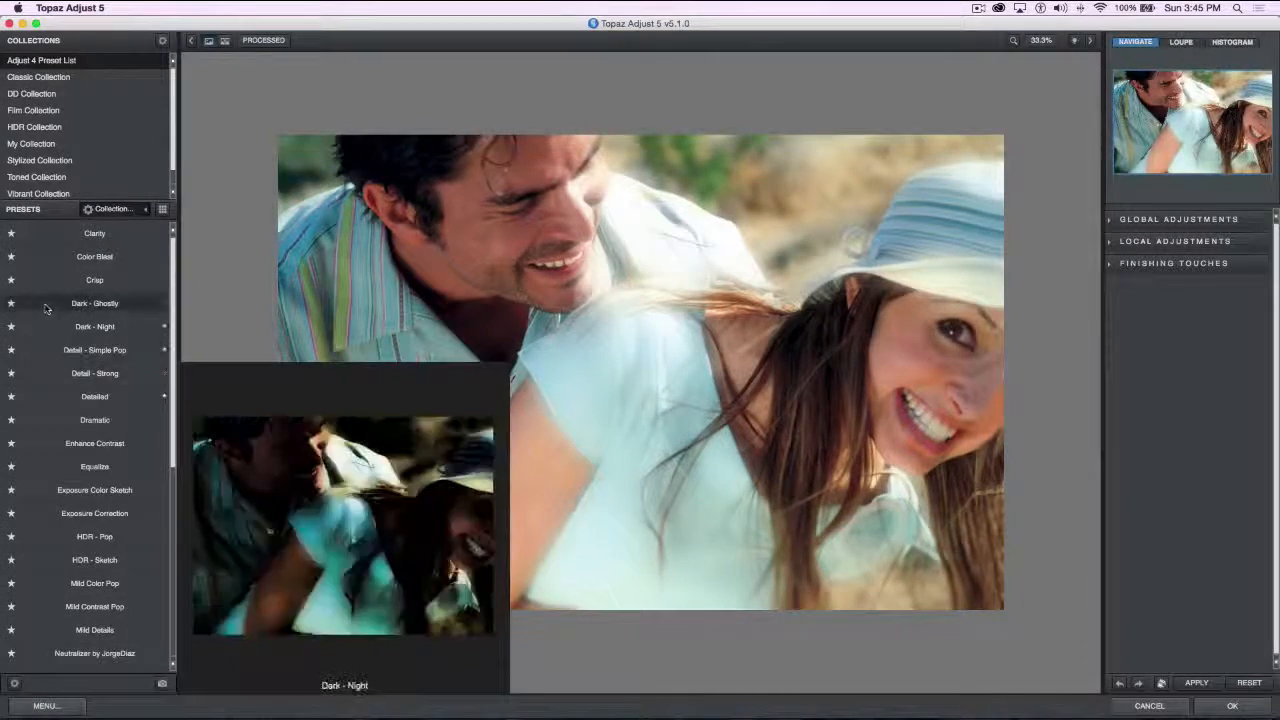
mouse_move(85, 260)
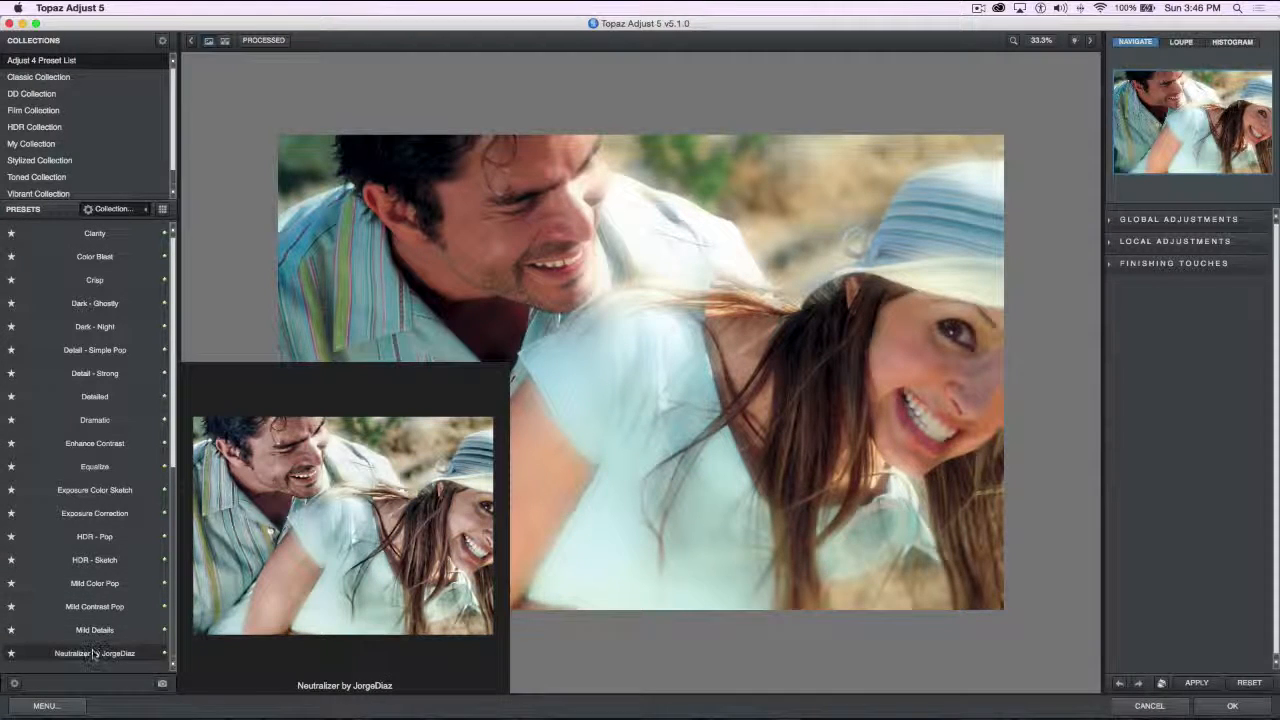
Apply the Vibrance preset from the Adjust 4 Preset List to the couple photo and compare it with the original
scroll(92, 653, down, 8)
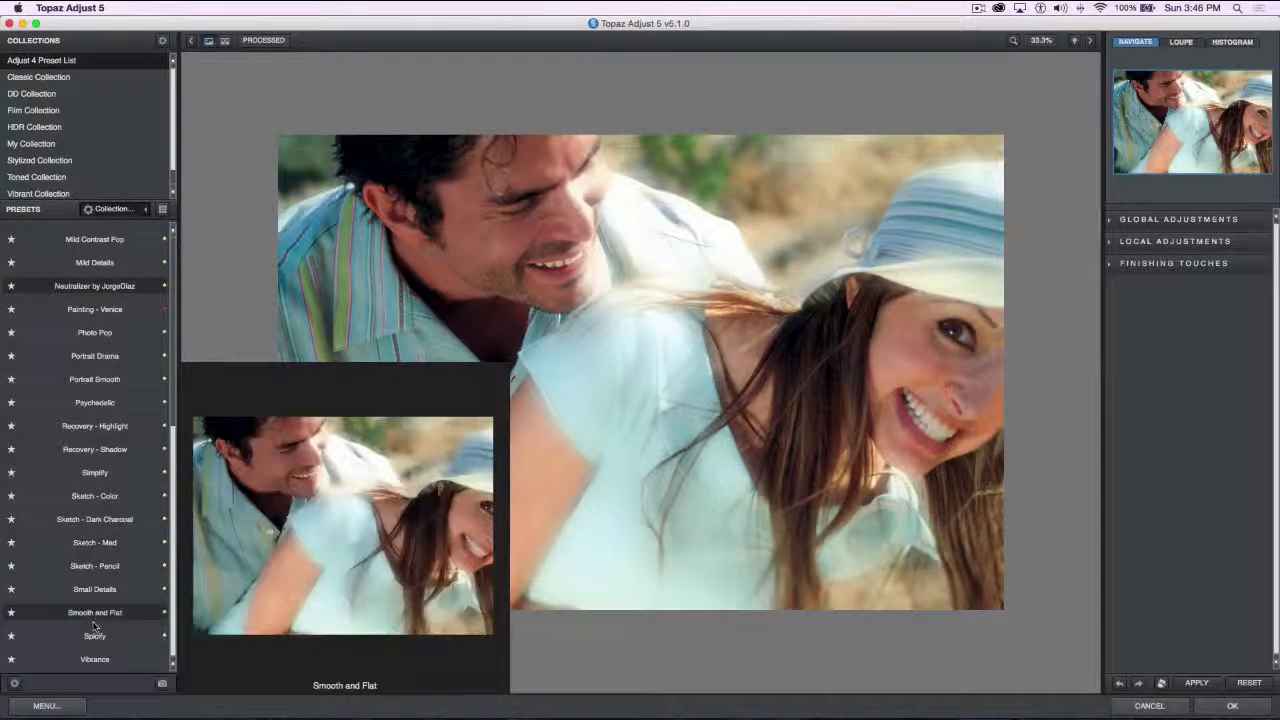
click(95, 659)
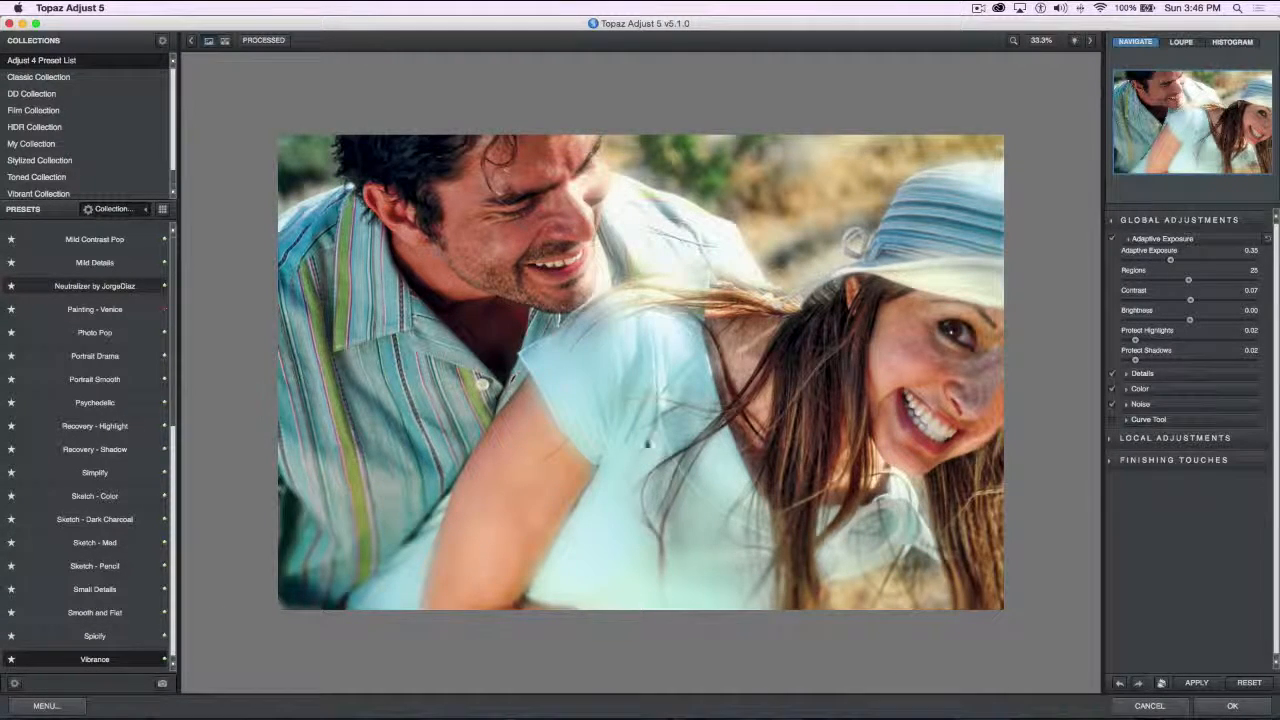
click(659, 314)
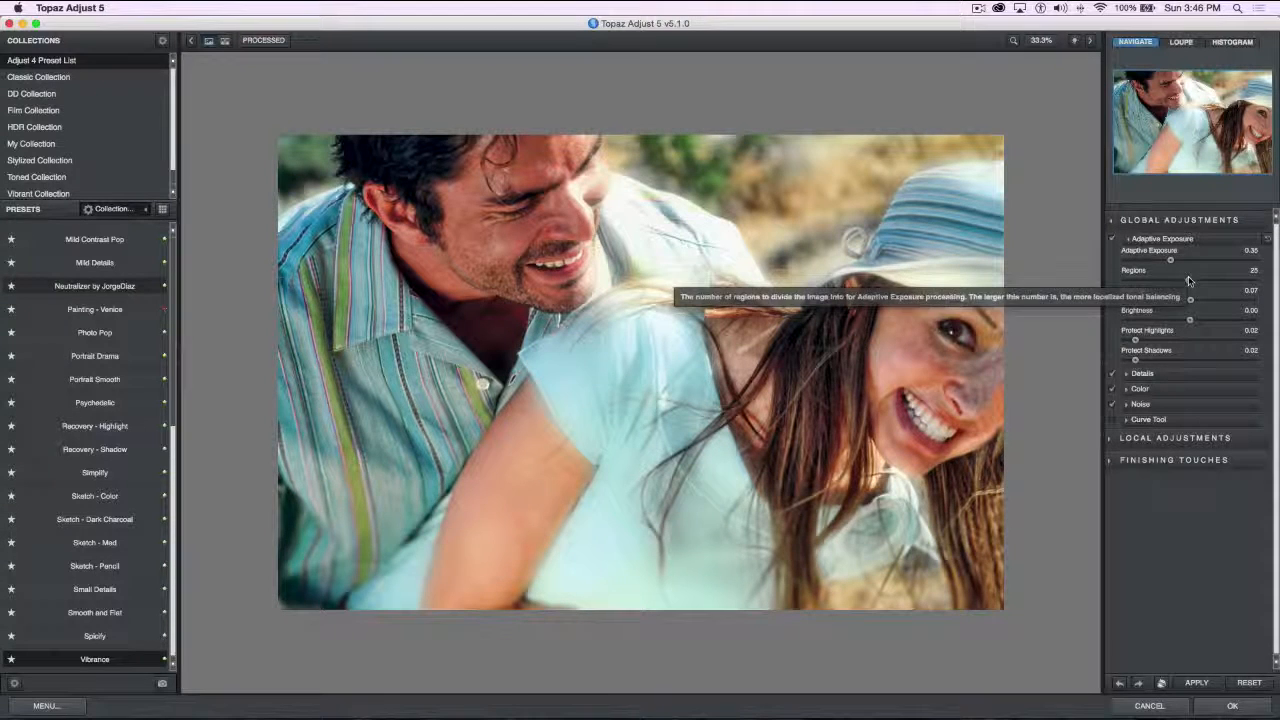
Try an adaptive exposure of 0.34 with 47 regions, a contrast of -0.59 and a brightness of -0.20
drag(1188, 280, 1148, 287)
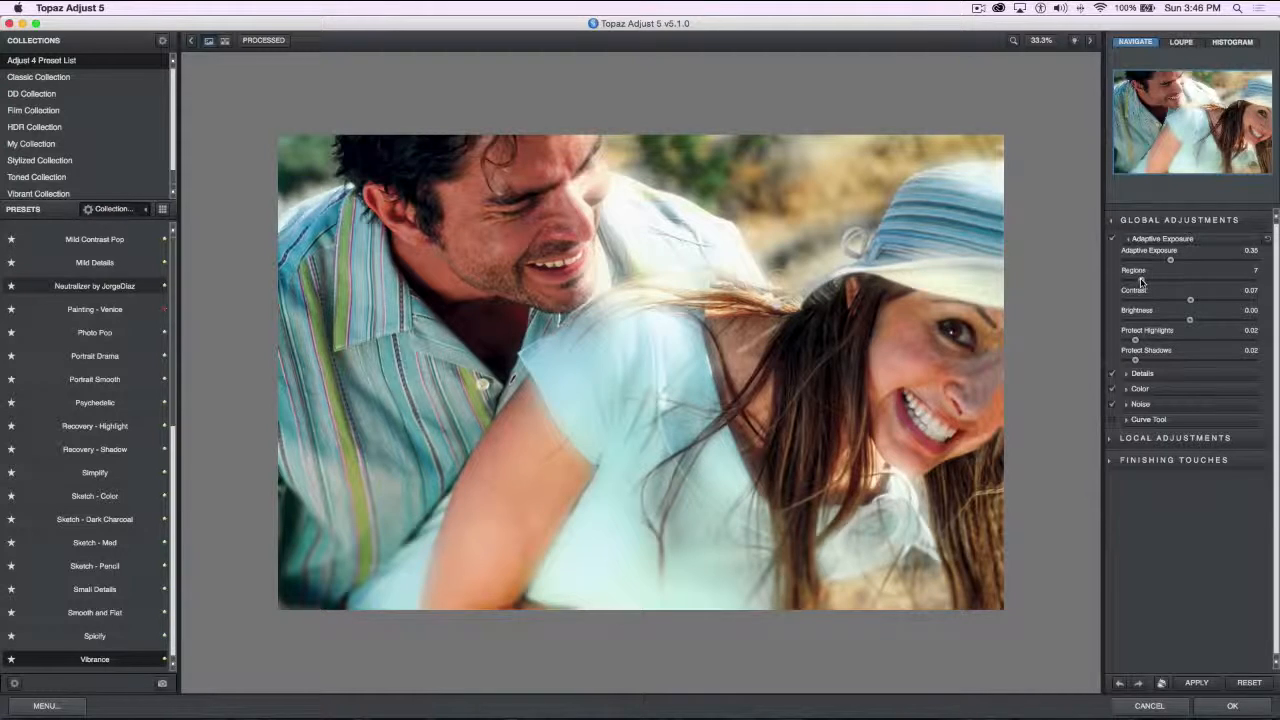
drag(1141, 283, 1240, 286)
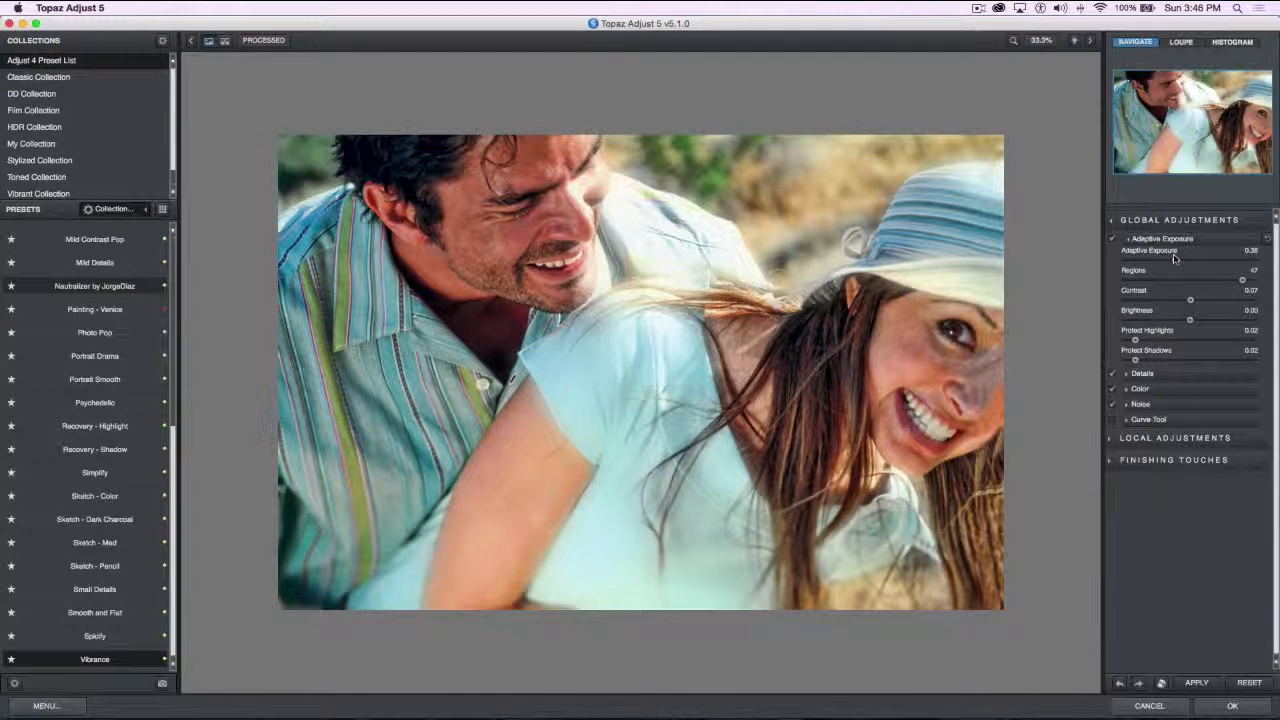
drag(1172, 260, 1195, 257)
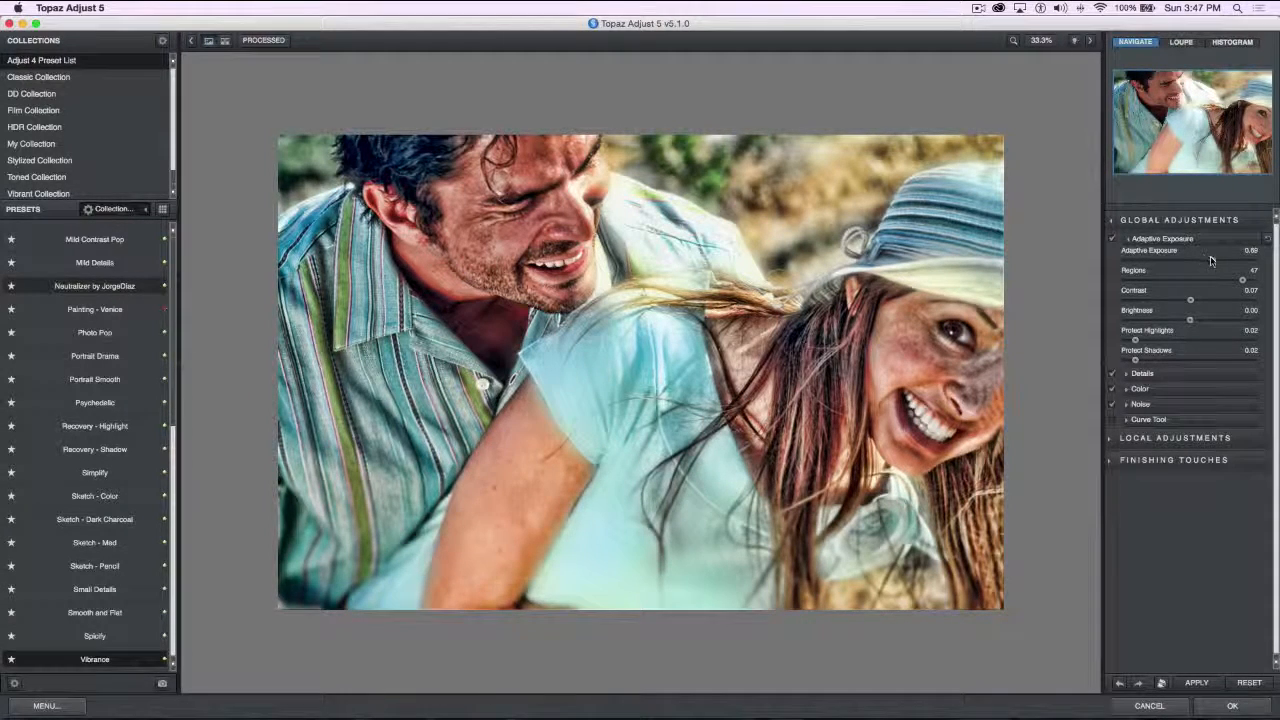
drag(1200, 261, 1172, 263)
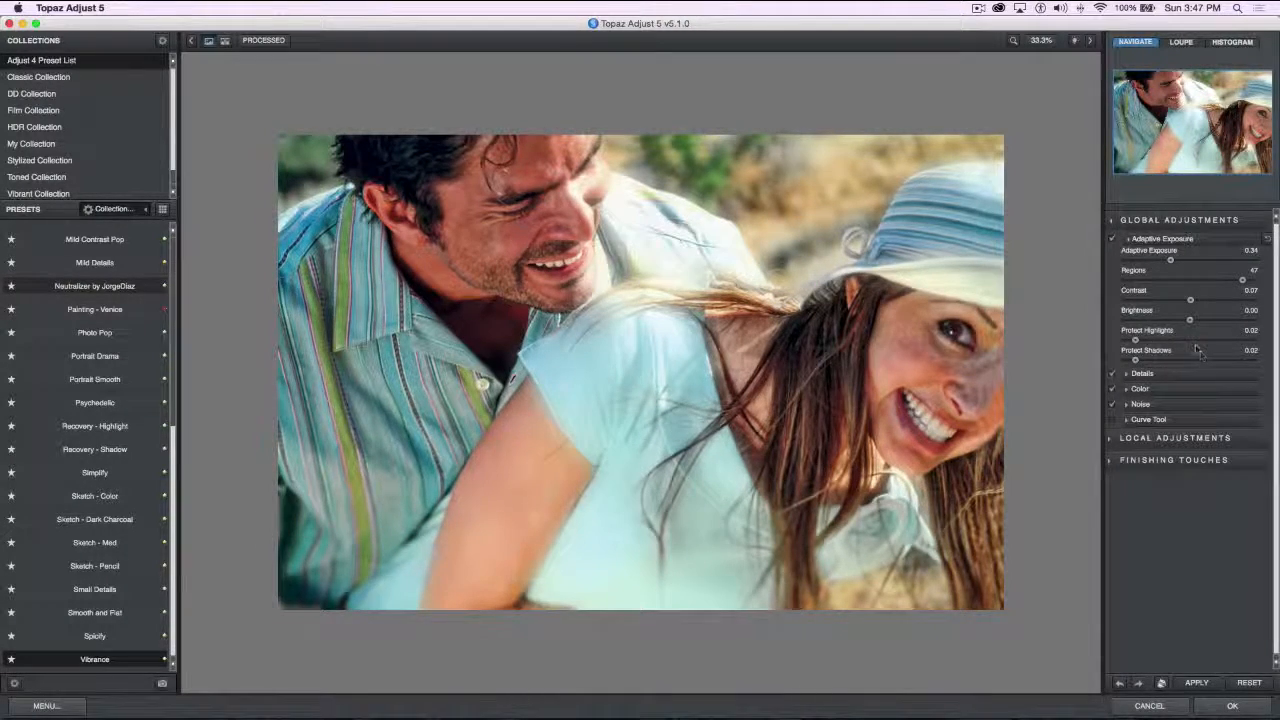
drag(1190, 320, 1185, 320)
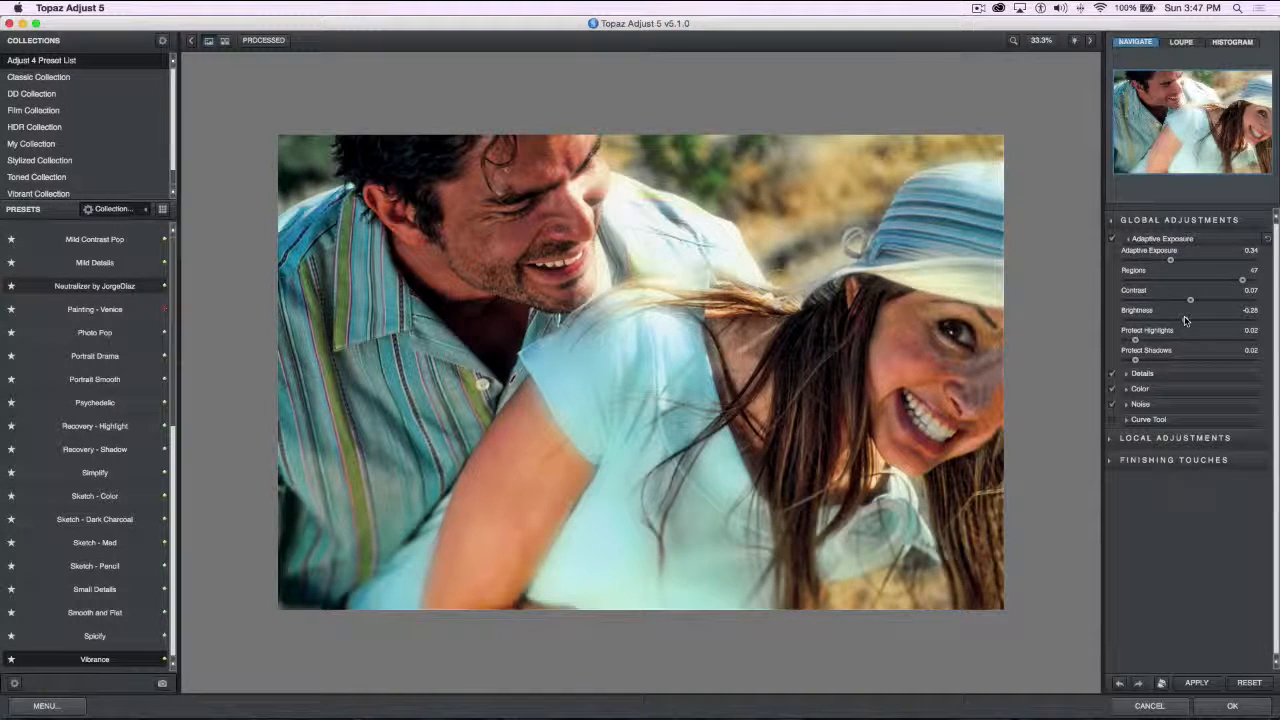
drag(1185, 320, 1180, 303)
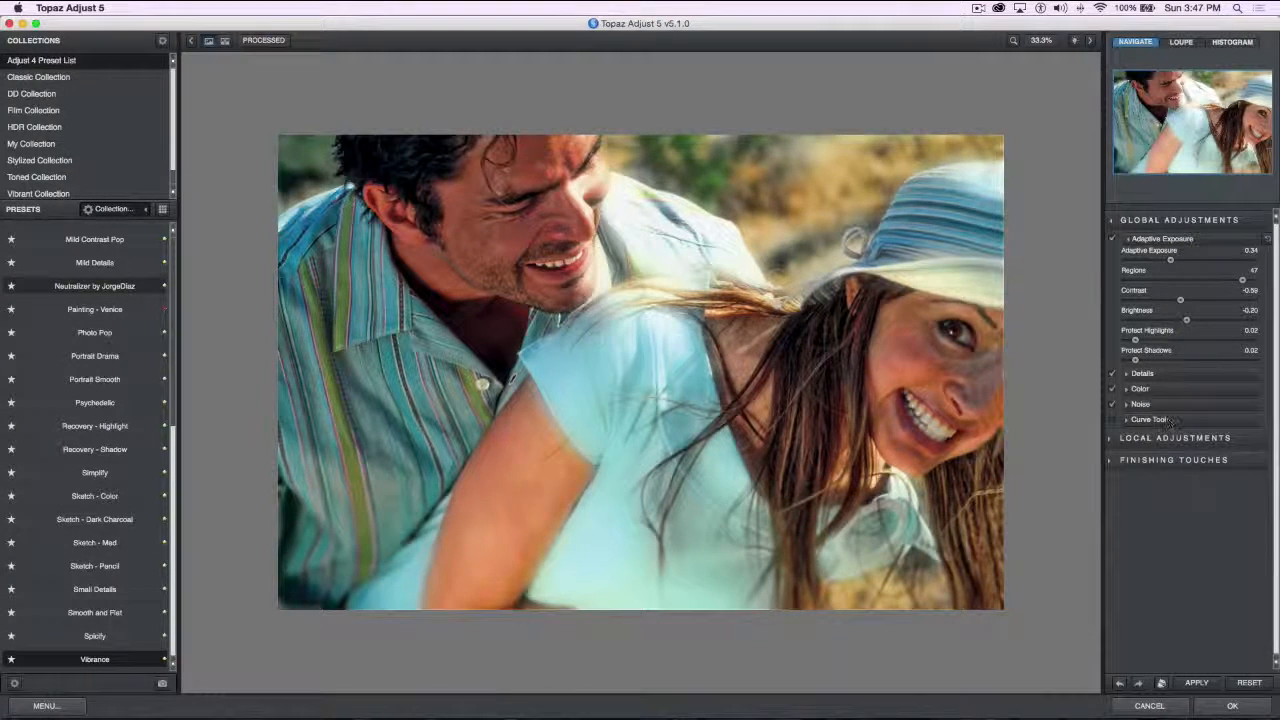
Try a detail strength of 1.84 and threshold of 0.07, with adaptive saturation at 0.17 and saturation at 0.48
click(1127, 373)
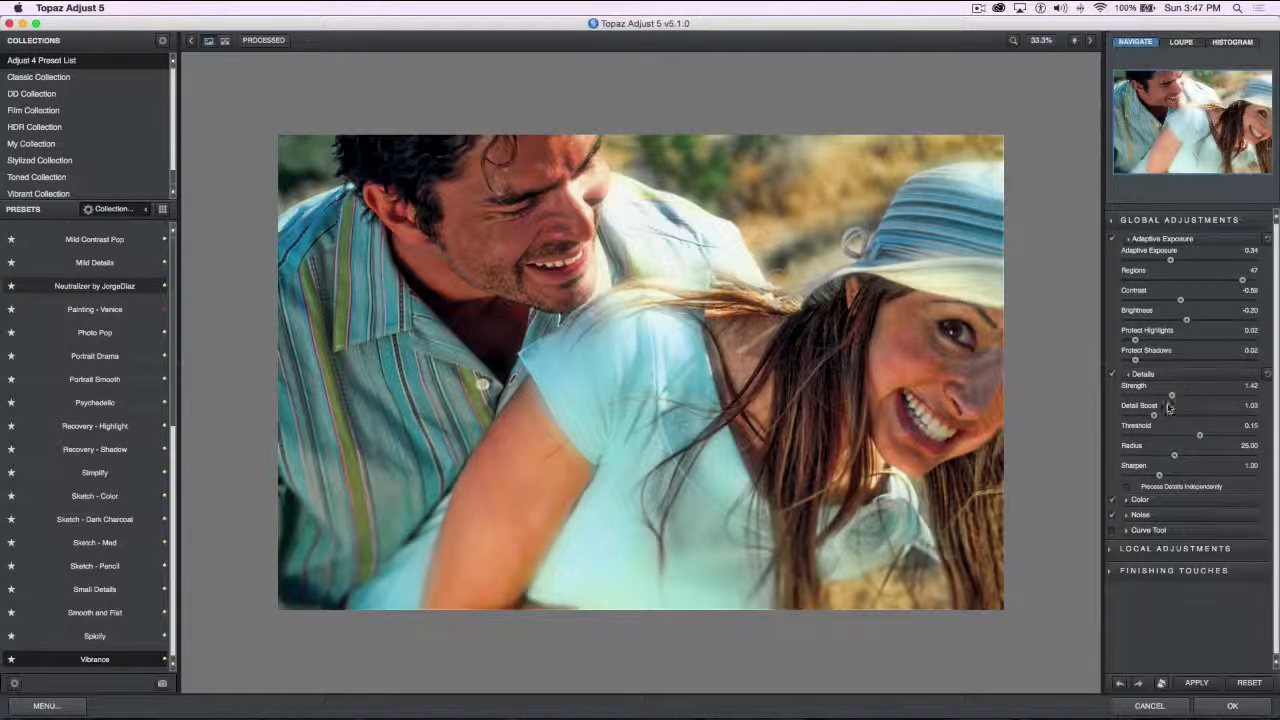
drag(1171, 397, 1161, 439)
click(1126, 502)
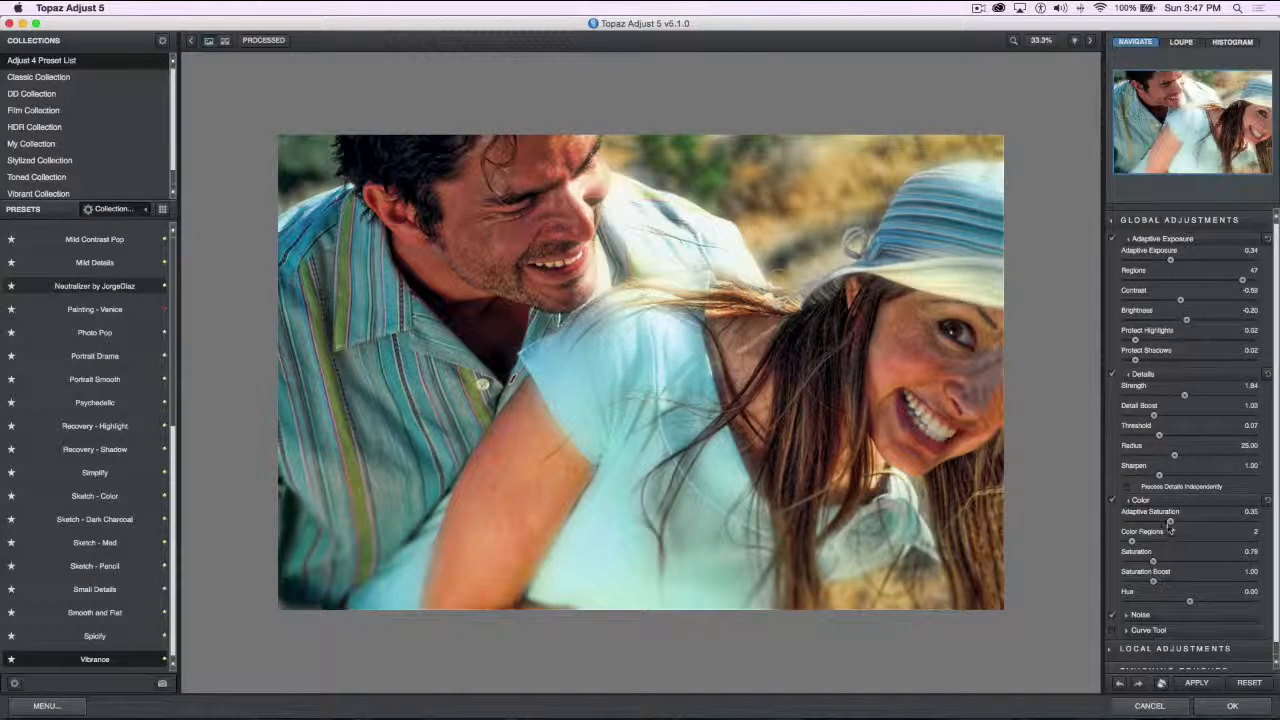
drag(1164, 521, 1145, 563)
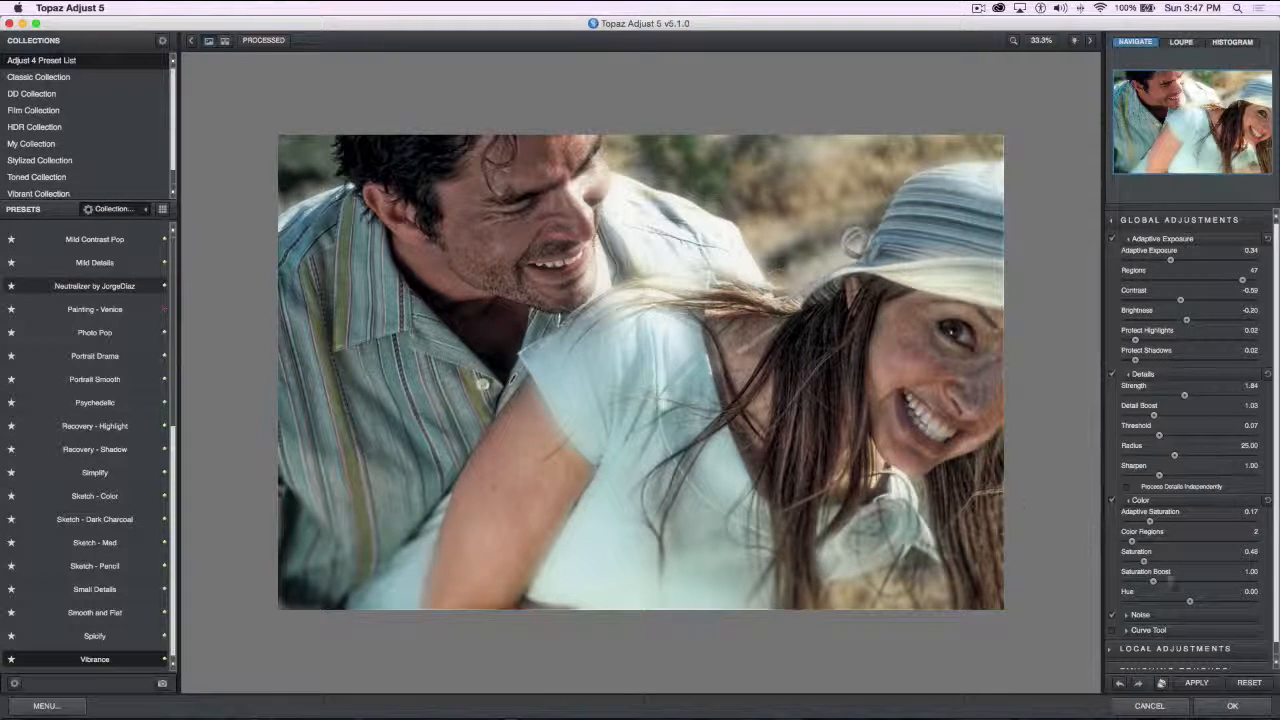
Cancel the Topaz Adjust filter without saving and delete the Background copy layer in Photoshop
click(1156, 706)
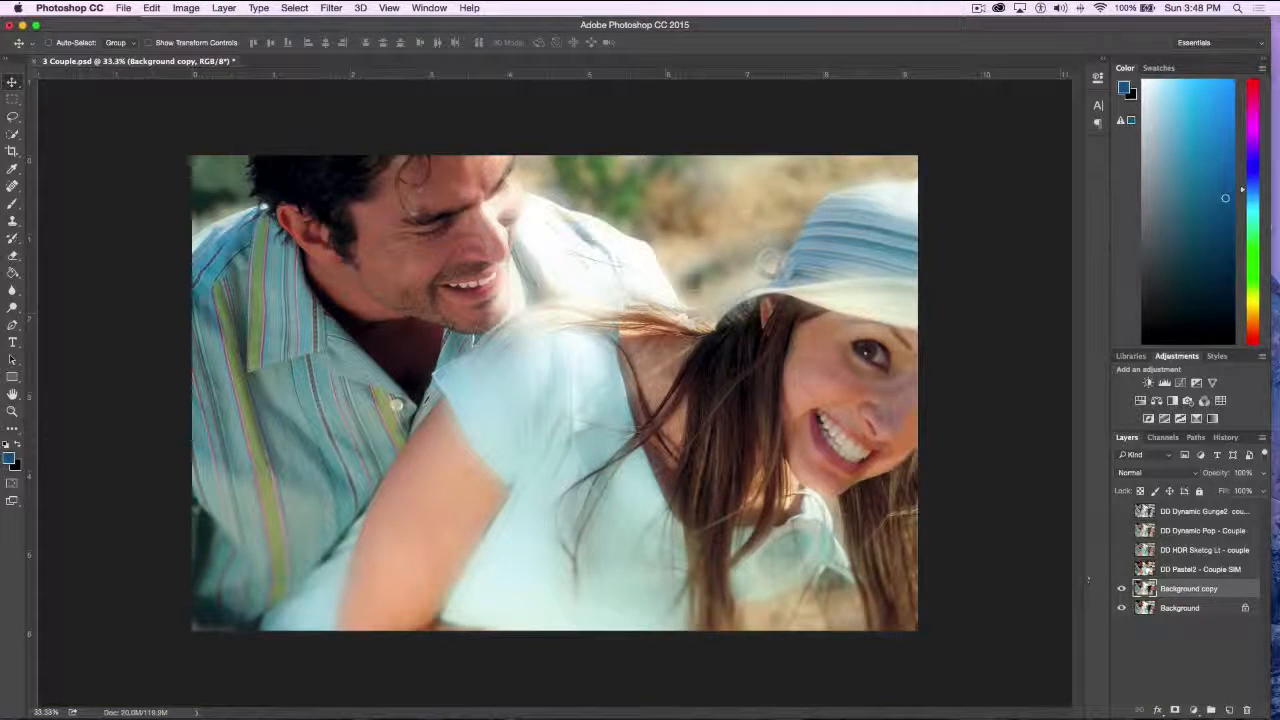
drag(1177, 591, 1246, 709)
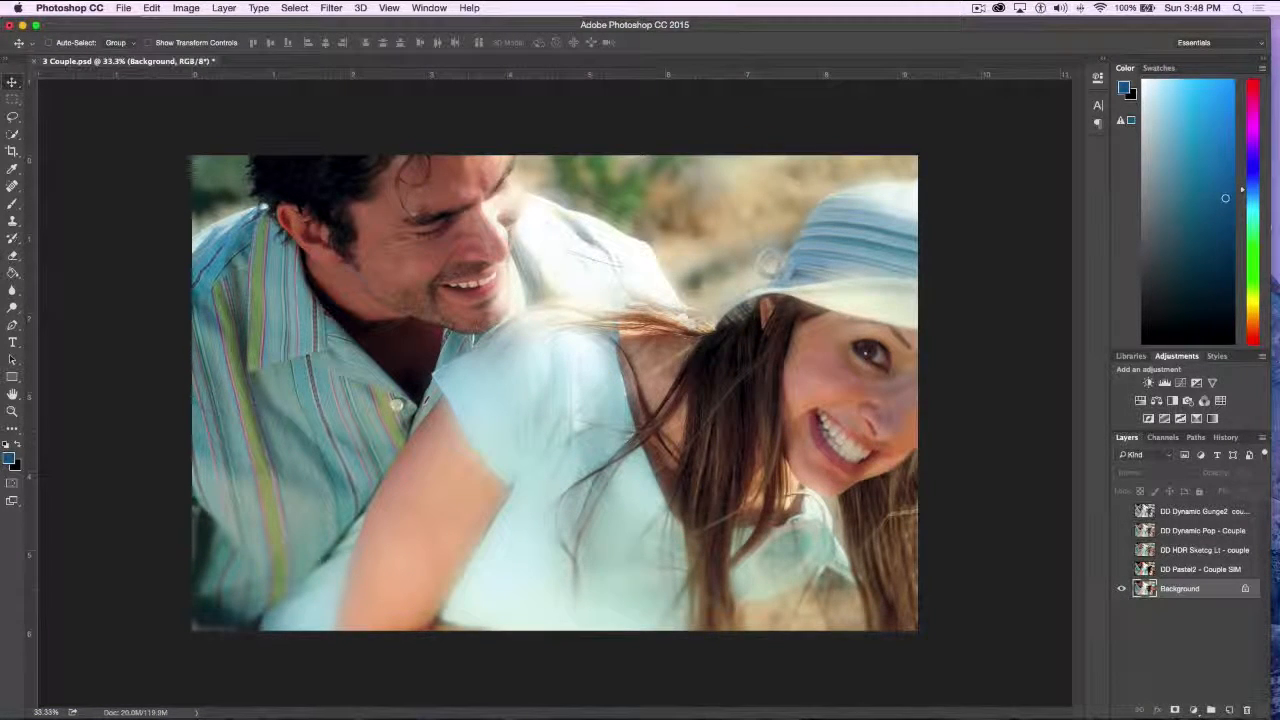
Show the DD Dynamic Gunge2 layer, blend it in Soft Light mode at 100% opacity, and compare it with the original
click(1121, 511)
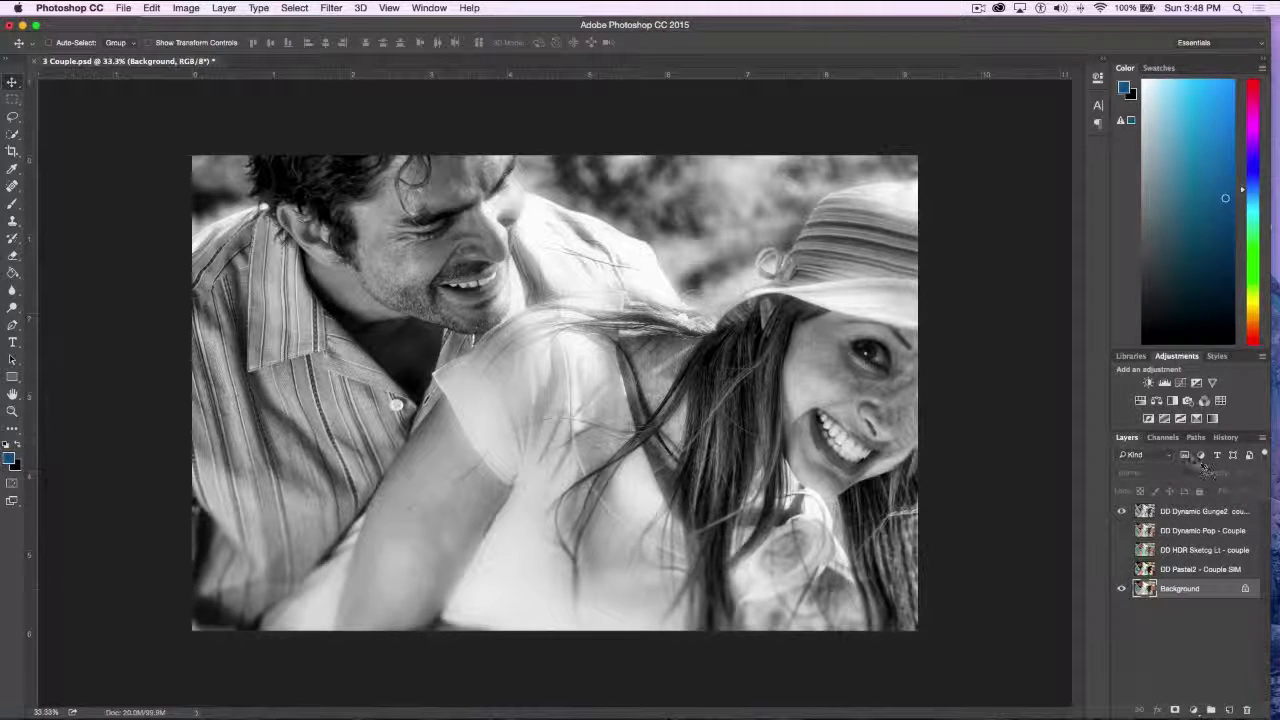
click(1205, 513)
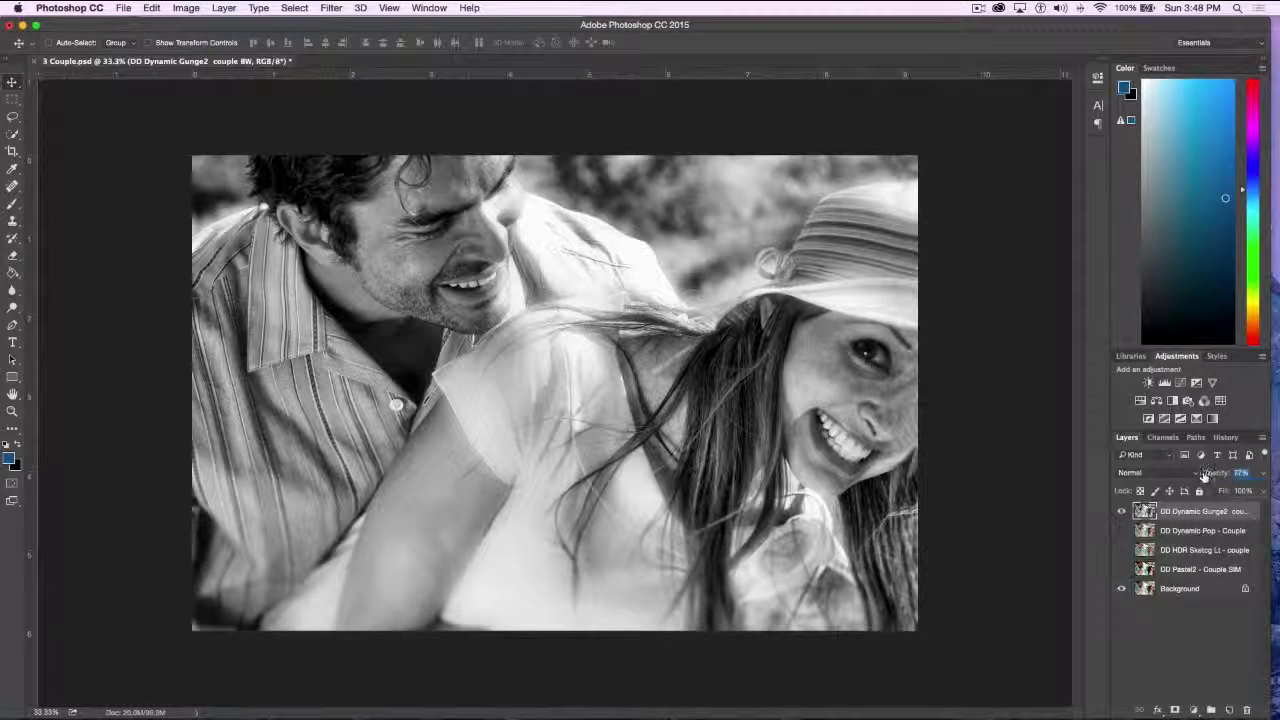
mouse_move(1208, 474)
mouse_down()
mouse_move(1178, 477)
mouse_move(1243, 480)
mouse_move(1150, 479)
mouse_move(1221, 474)
mouse_up()
click(1165, 476)
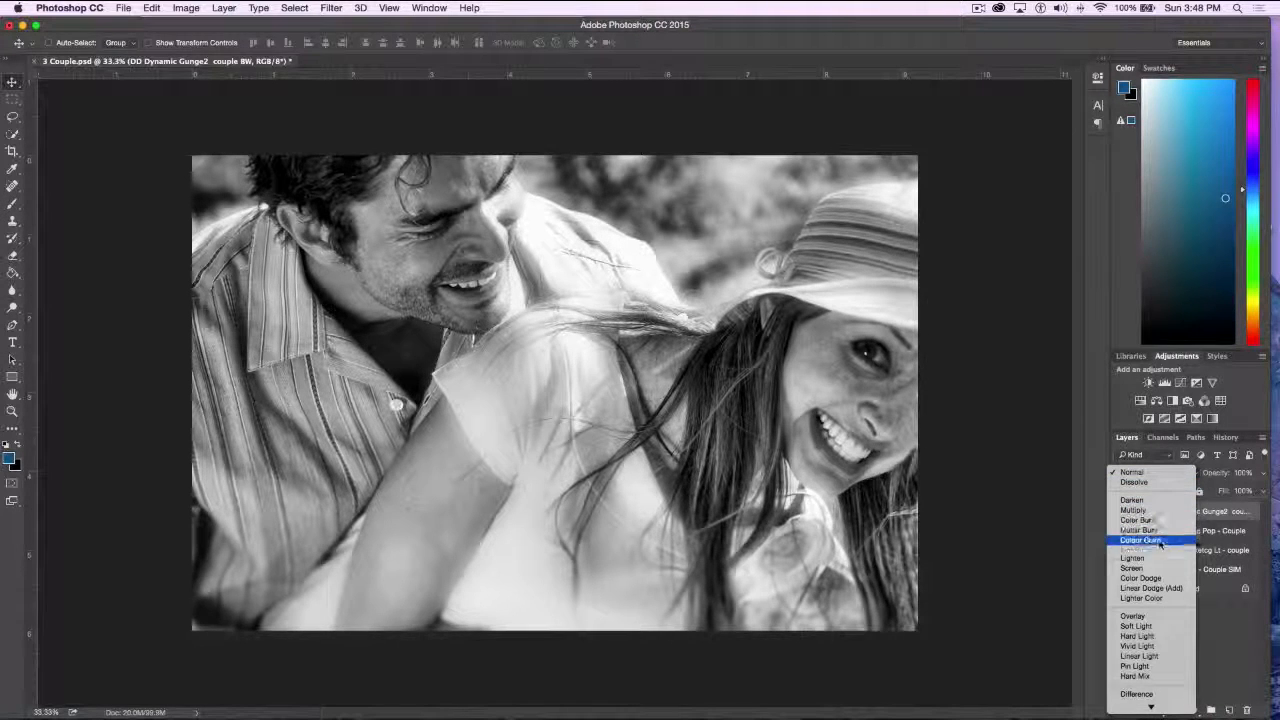
click(1158, 636)
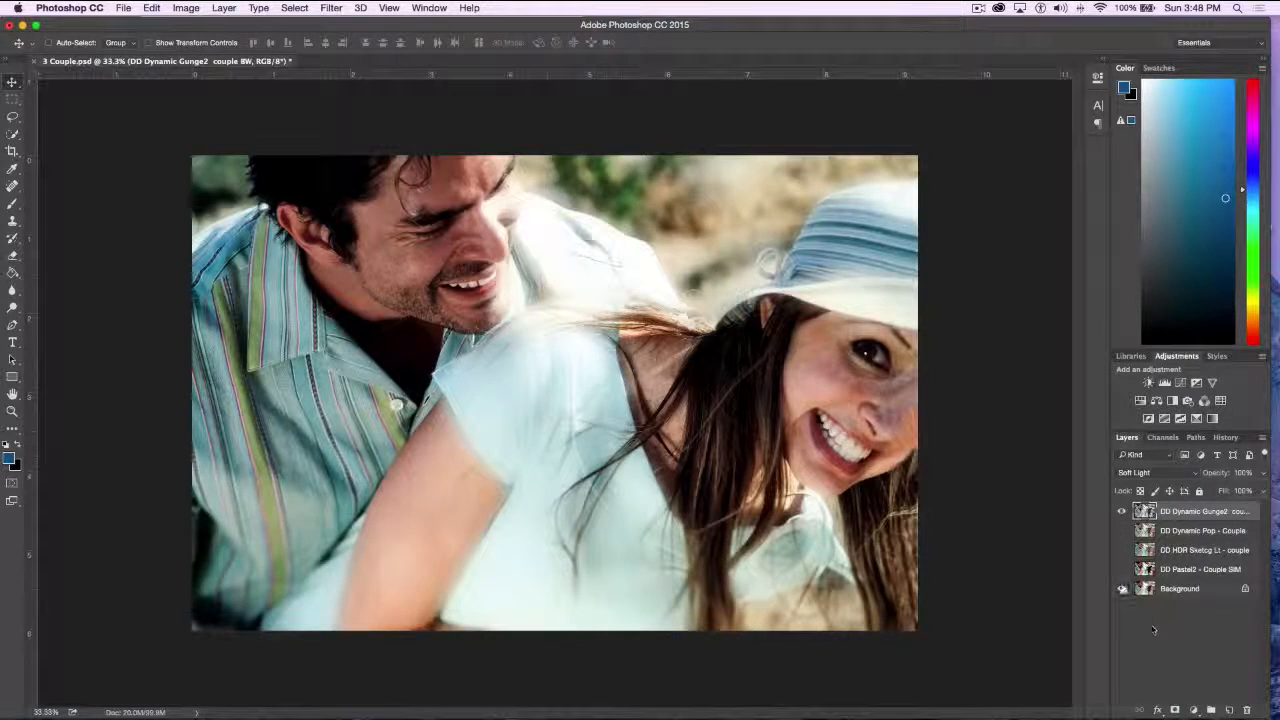
click(1122, 511)
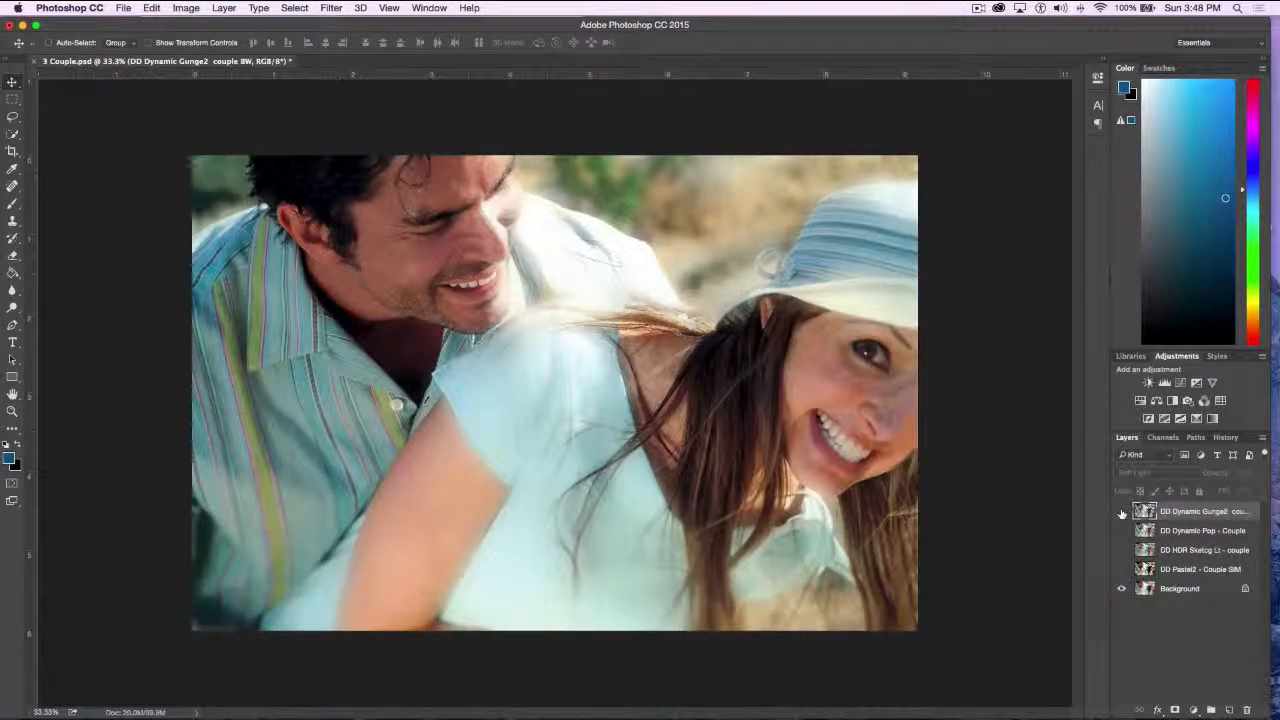
click(1122, 511)
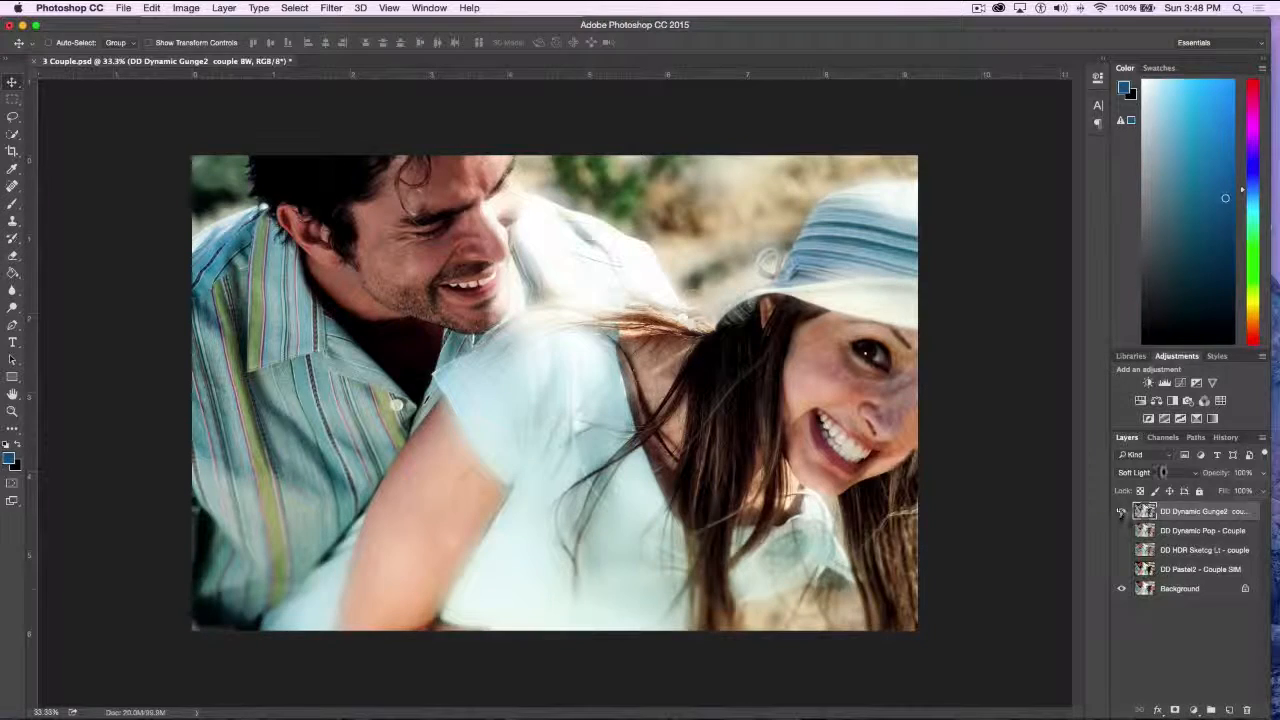
Change the DD Dynamic Gunge2 layer's blend mode to Multiply with reduced opacity, and hide the layer
click(1164, 473)
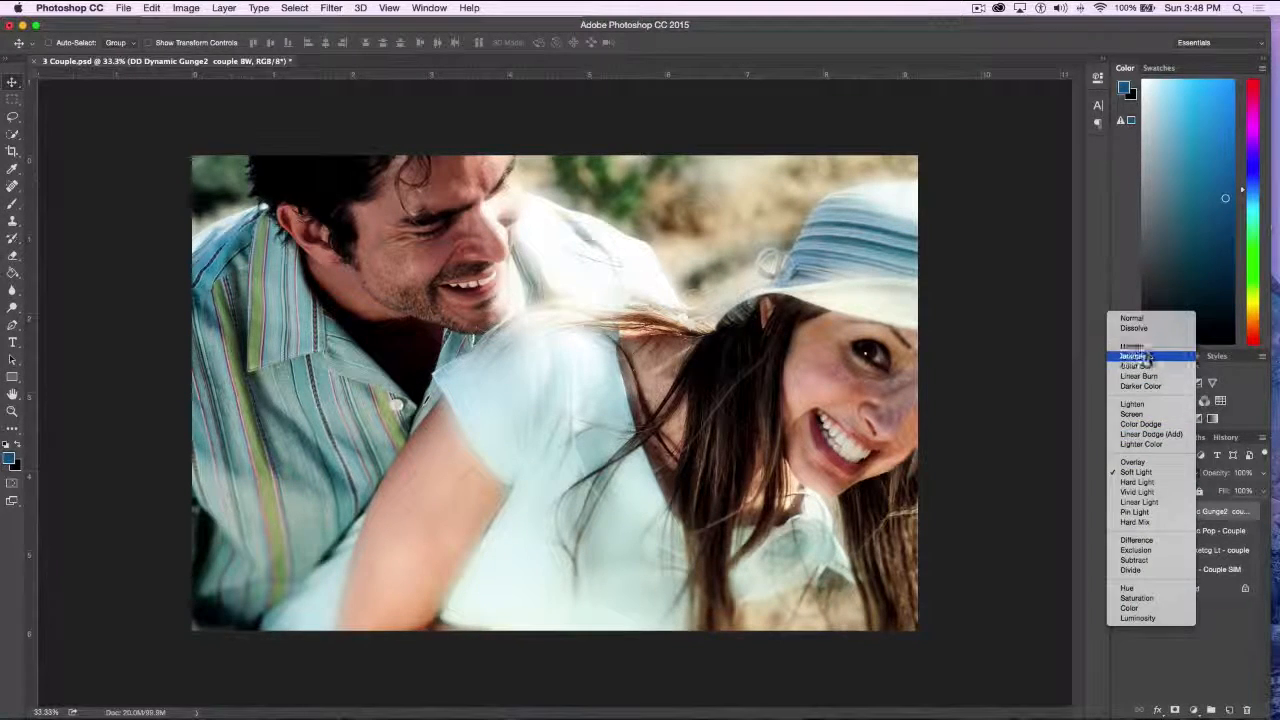
click(1152, 358)
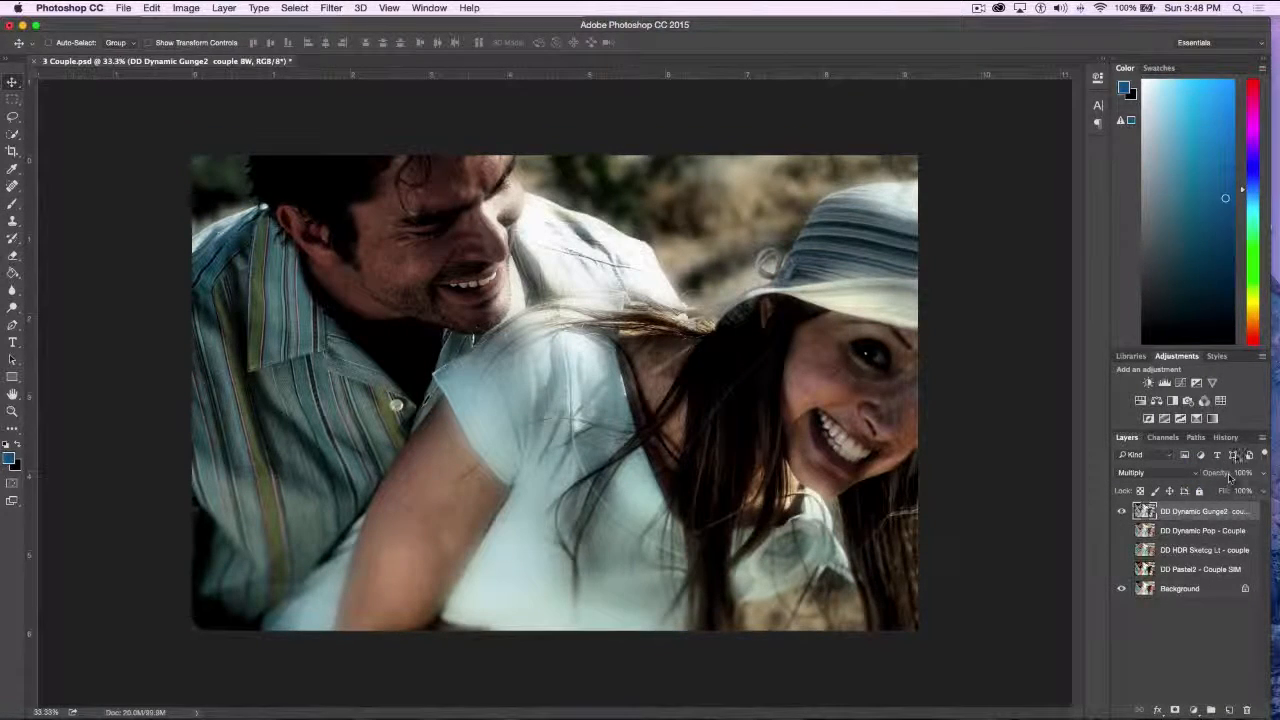
mouse_move(1214, 473)
mouse_down()
mouse_move(1176, 474)
mouse_move(1190, 474)
mouse_up()
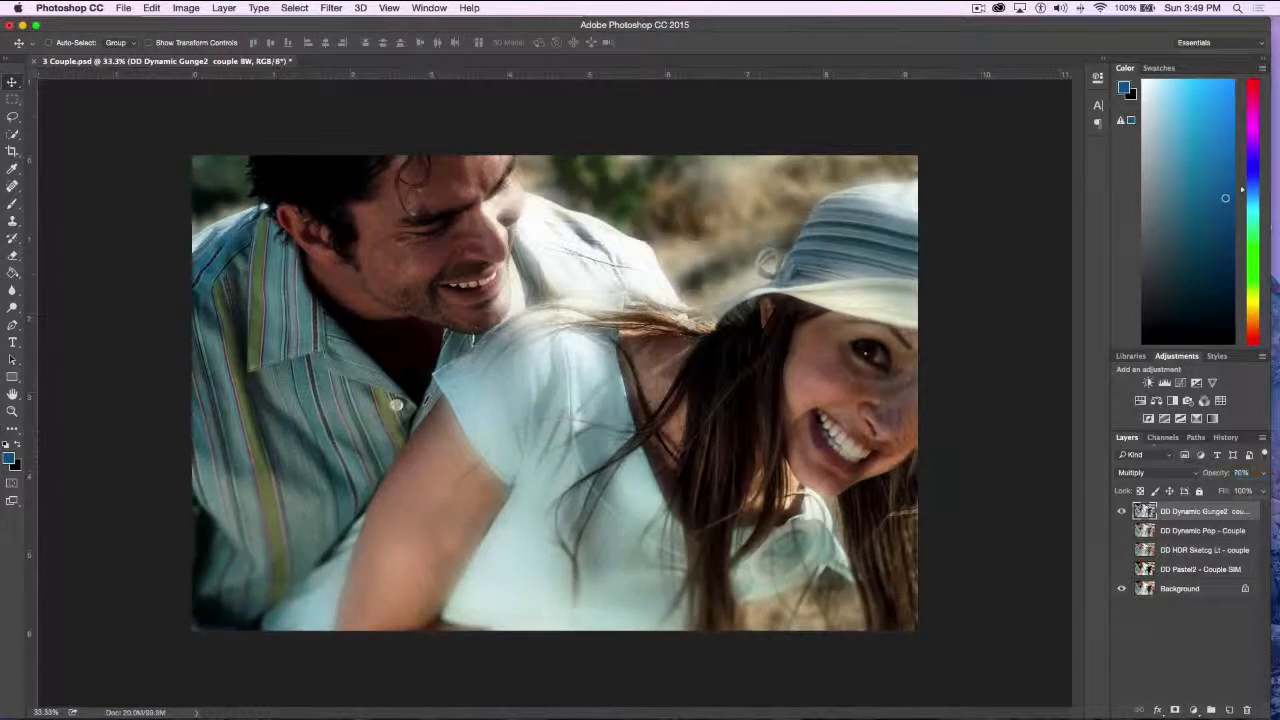
click(1121, 511)
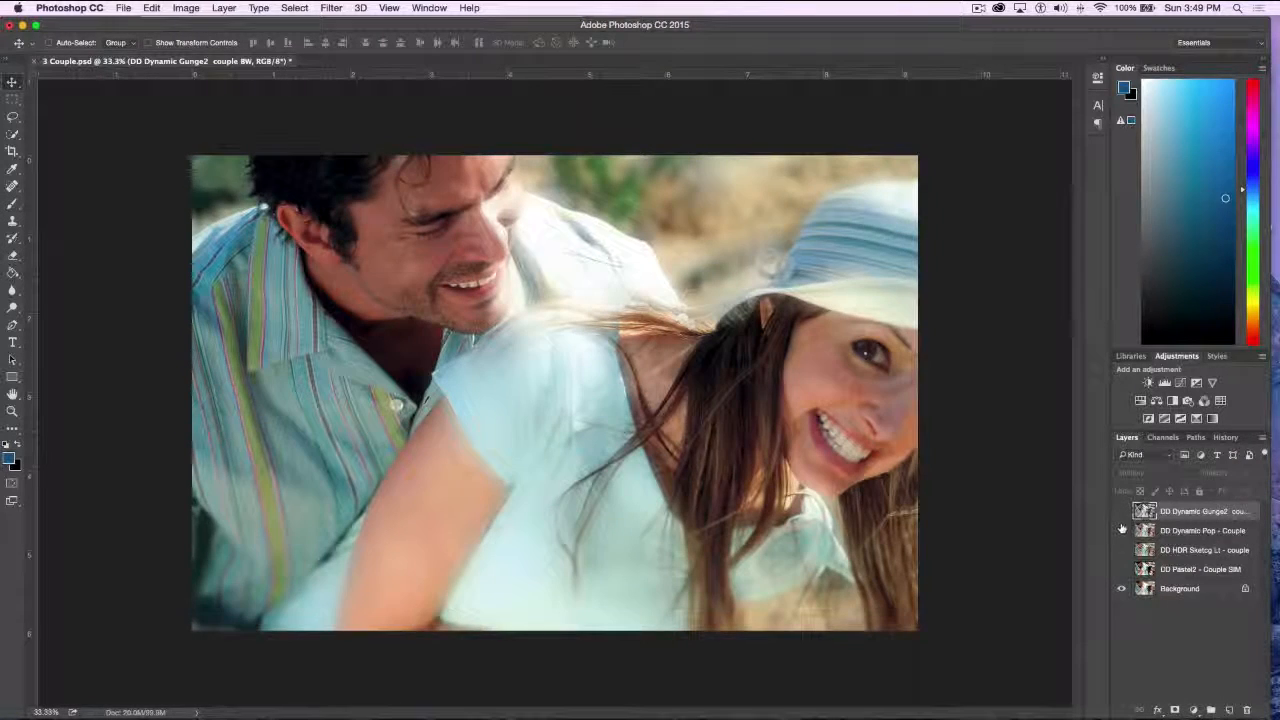
Show and hide the DD Dynamic Pop and DD Pastel2 layers, leaving only DD HDR Sketcg Lt visible above the Background
click(1121, 531)
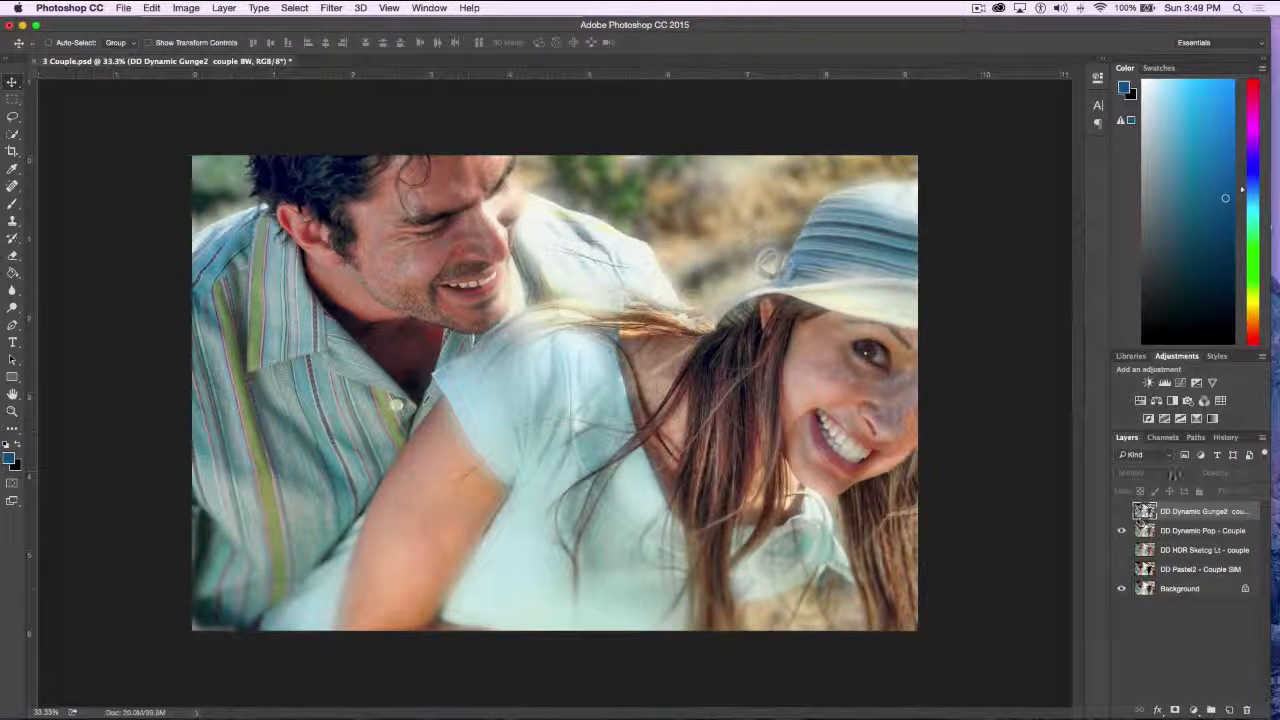
click(1183, 533)
click(1126, 552)
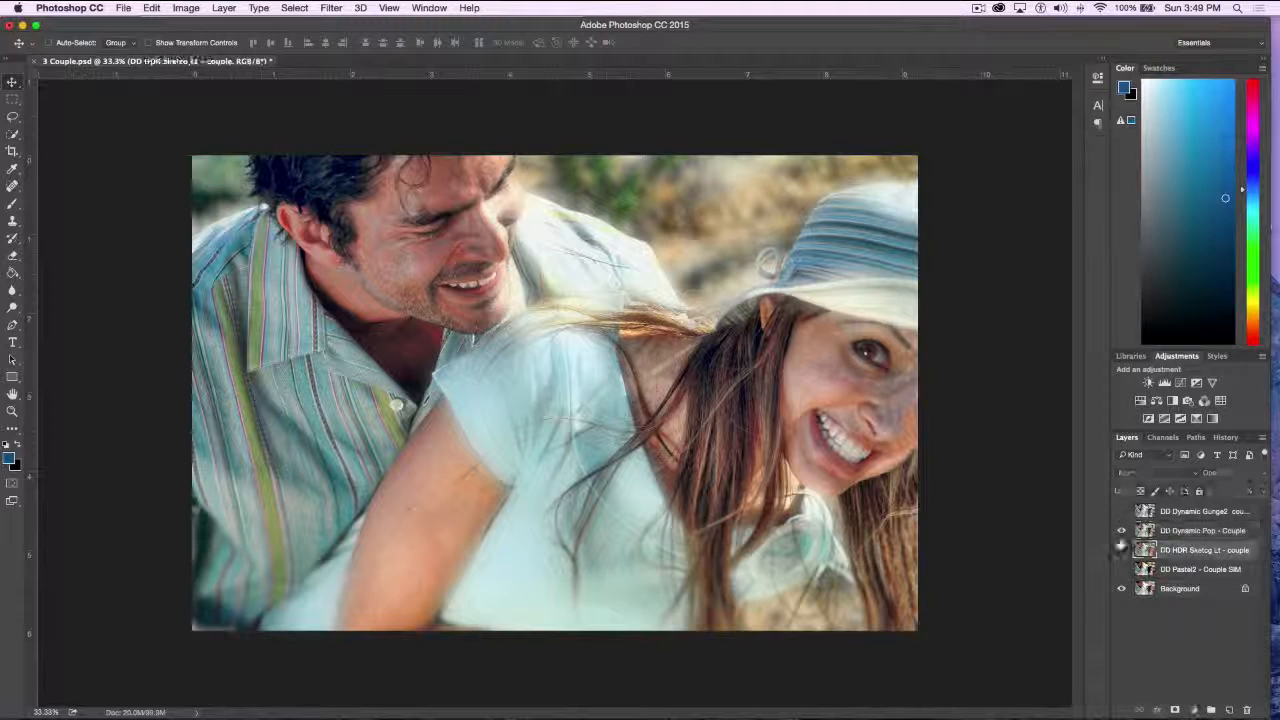
click(1121, 531)
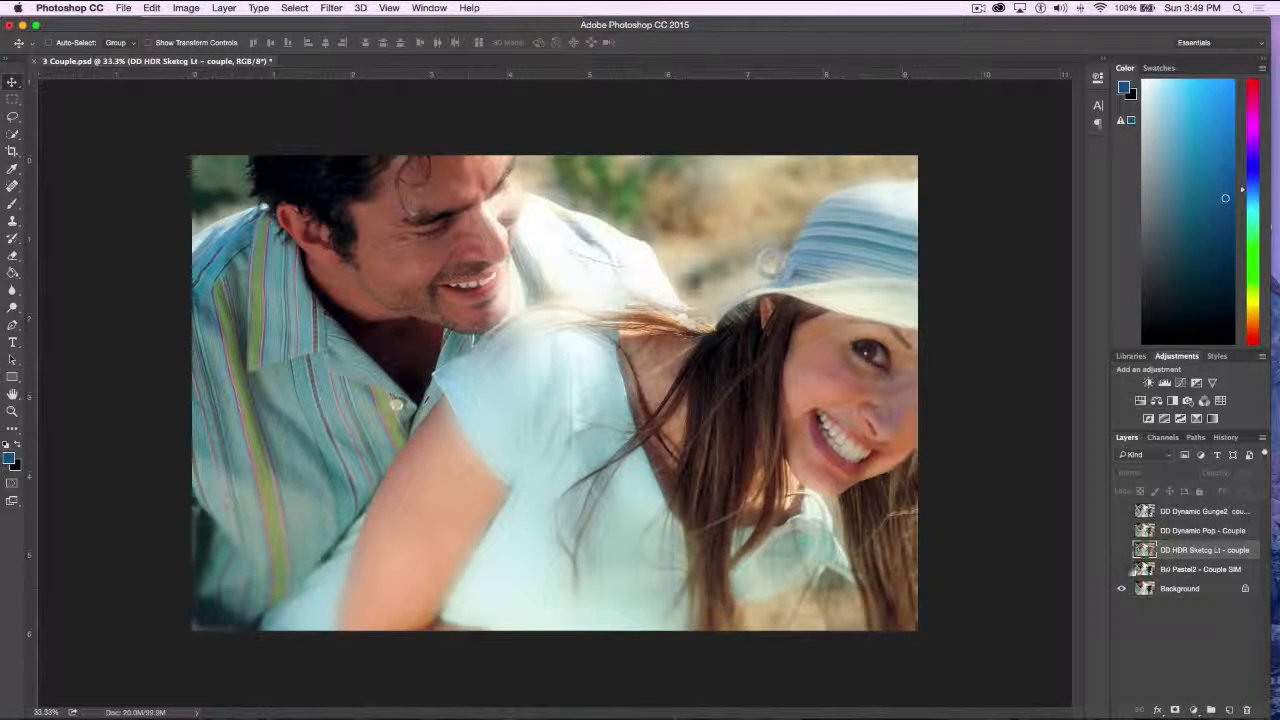
click(1145, 569)
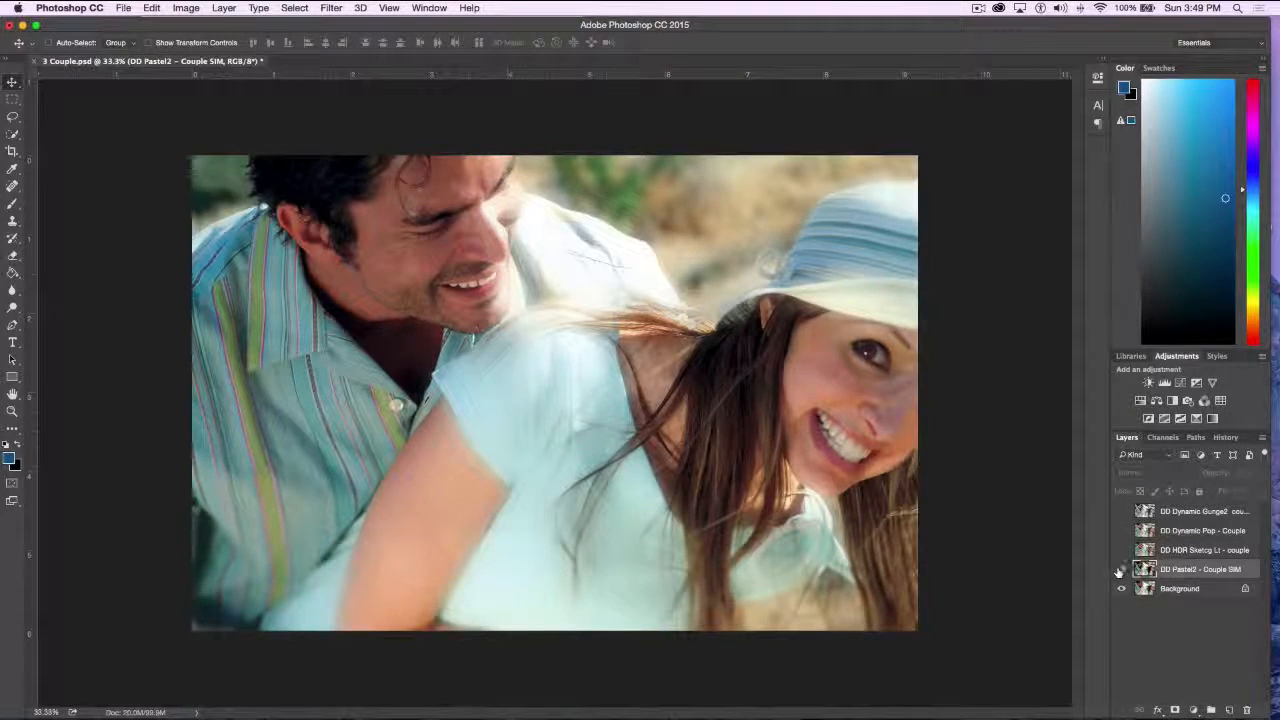
click(1121, 569)
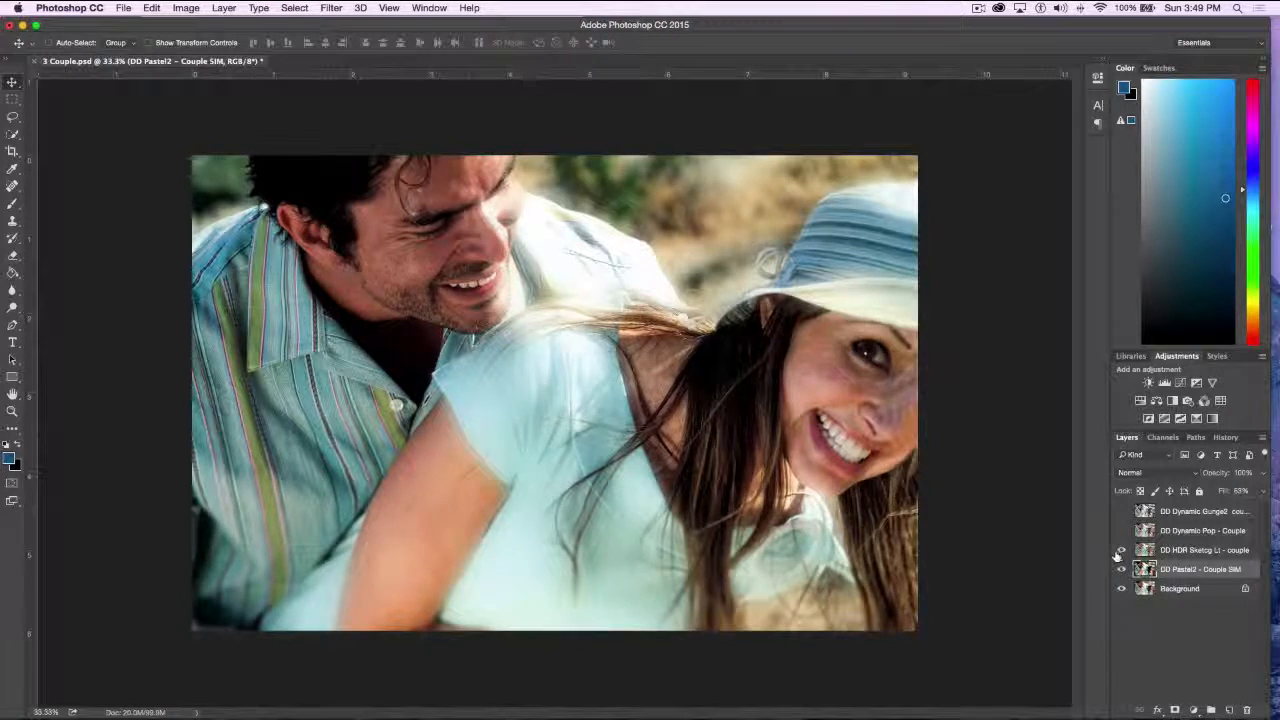
click(1121, 569)
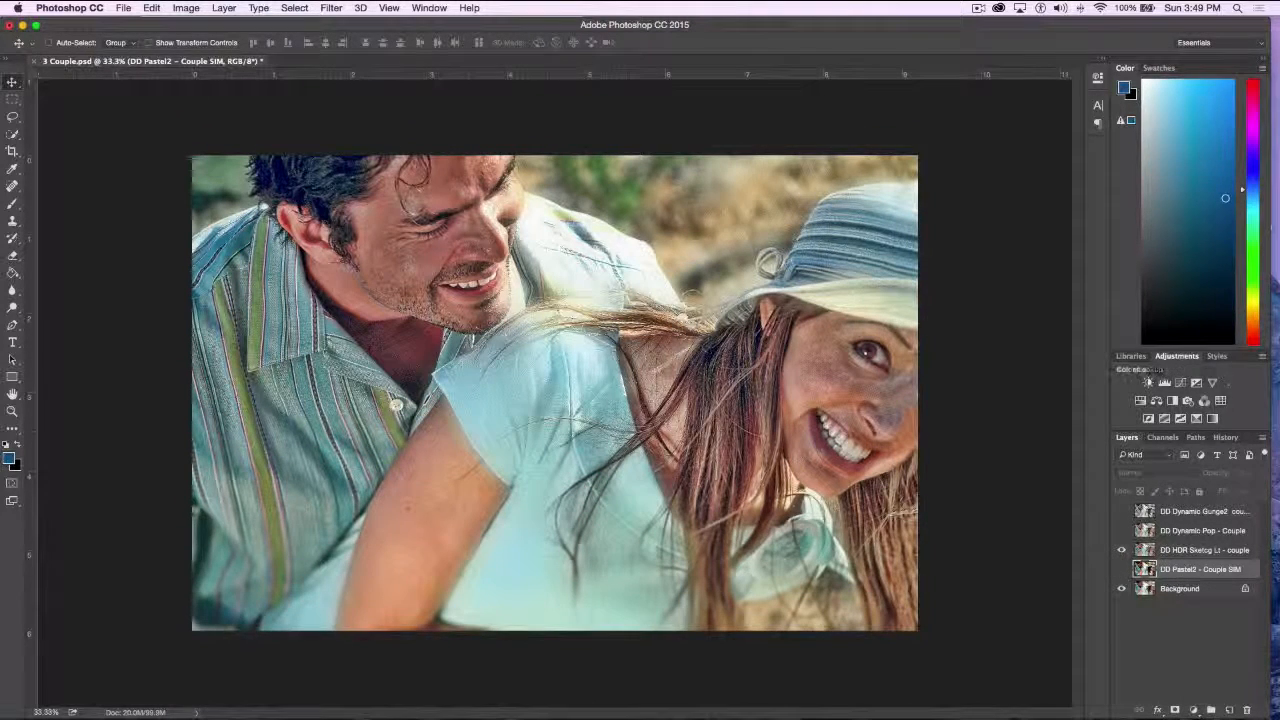
Try Overlay on the DD HDR Sketcg Lt layer, and settle on the Soft Light blend mode with reduced opacity
click(1195, 550)
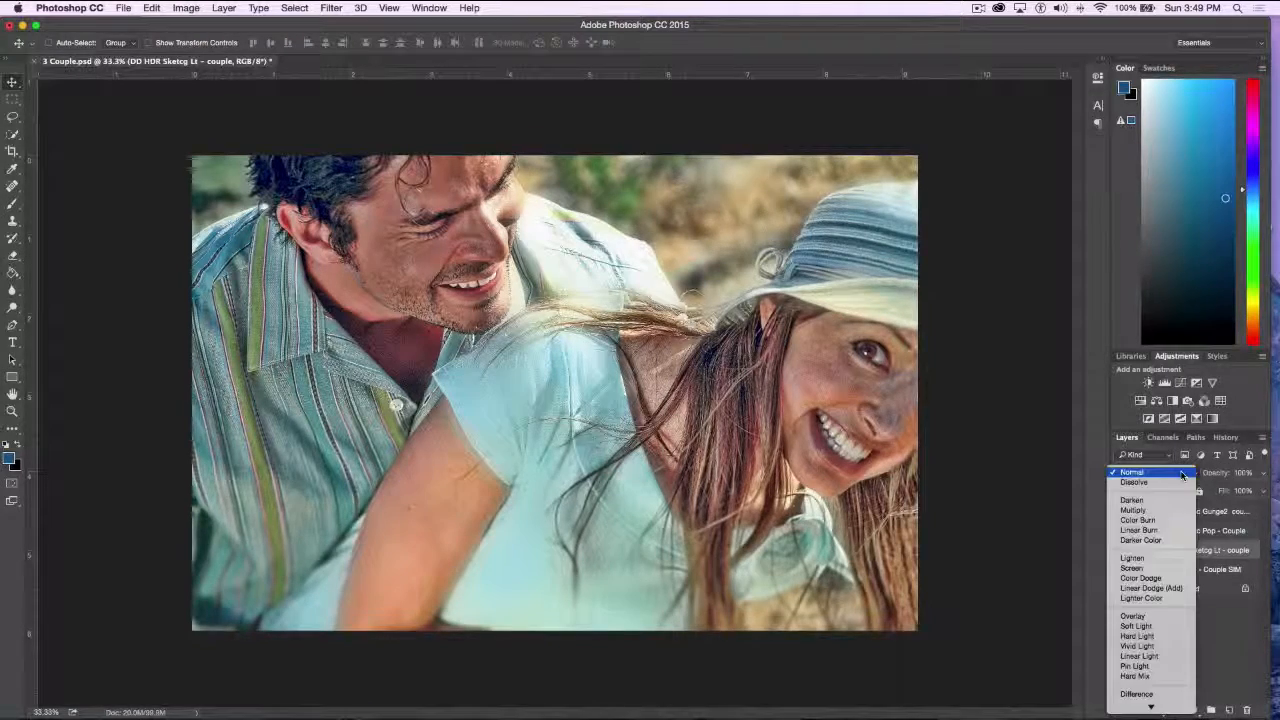
click(1170, 472)
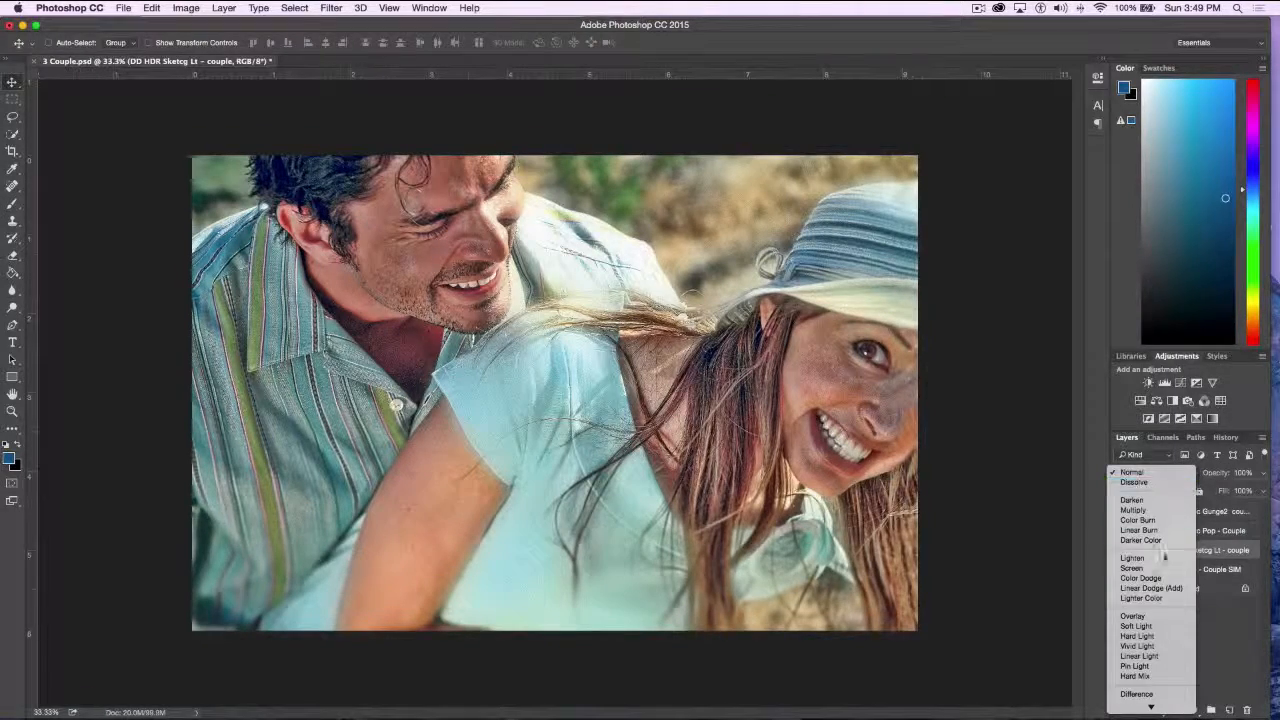
click(1155, 617)
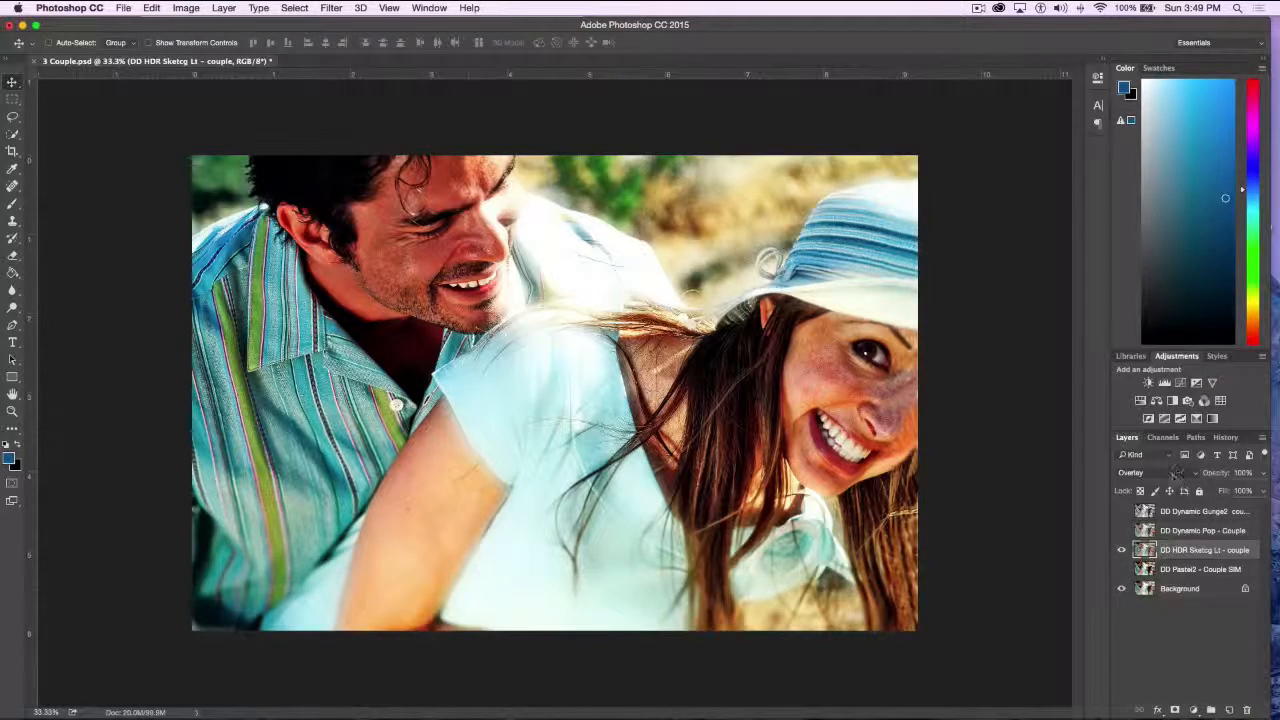
click(1170, 472)
click(1162, 484)
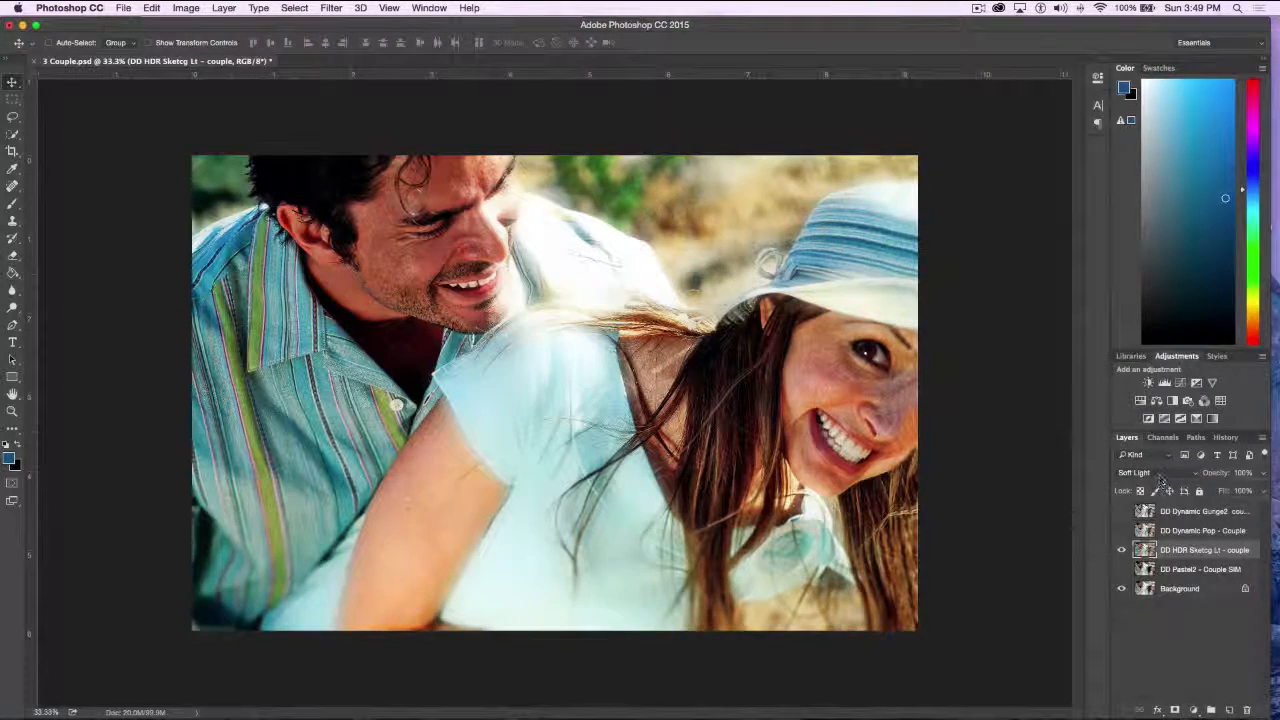
mouse_move(1214, 477)
mouse_down()
mouse_move(1172, 477)
mouse_move(1234, 480)
mouse_move(1145, 478)
mouse_move(1203, 481)
mouse_up()
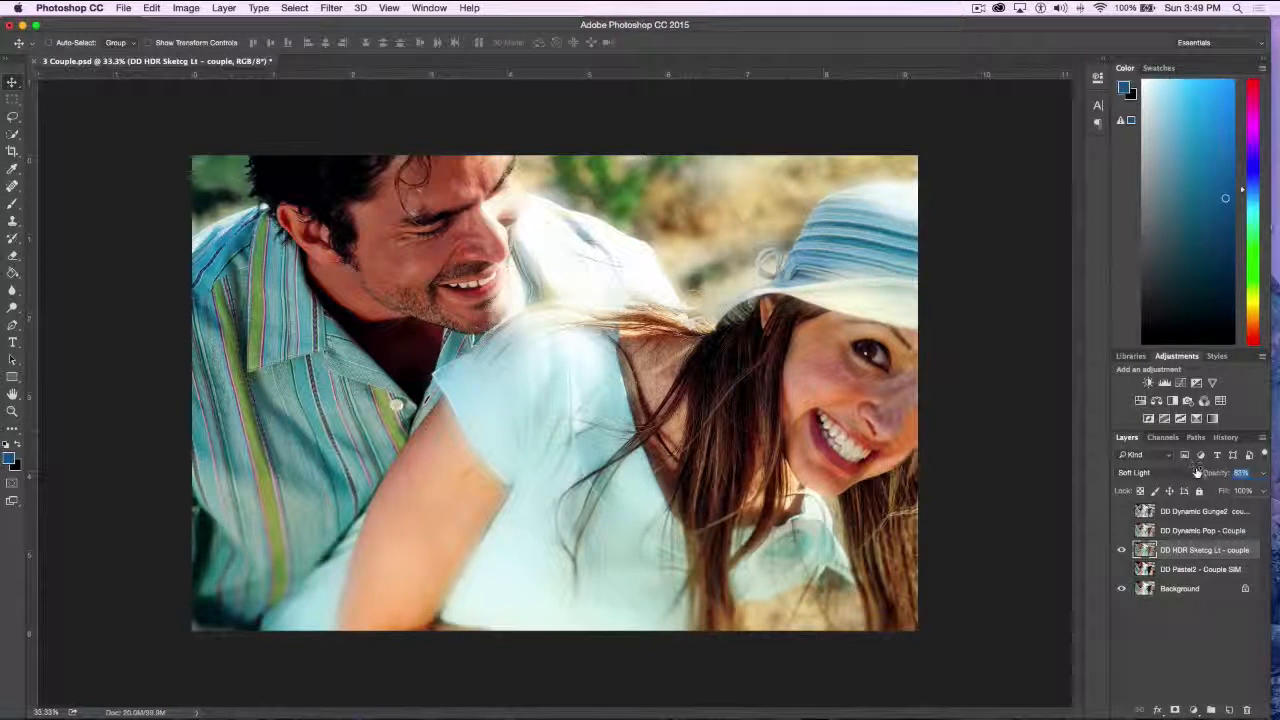
Adjust the DD HDR Sketcg Lt layer's opacity, and close 3 Couple.psd without saving the changes
drag(1208, 478, 1236, 472)
click(1177, 679)
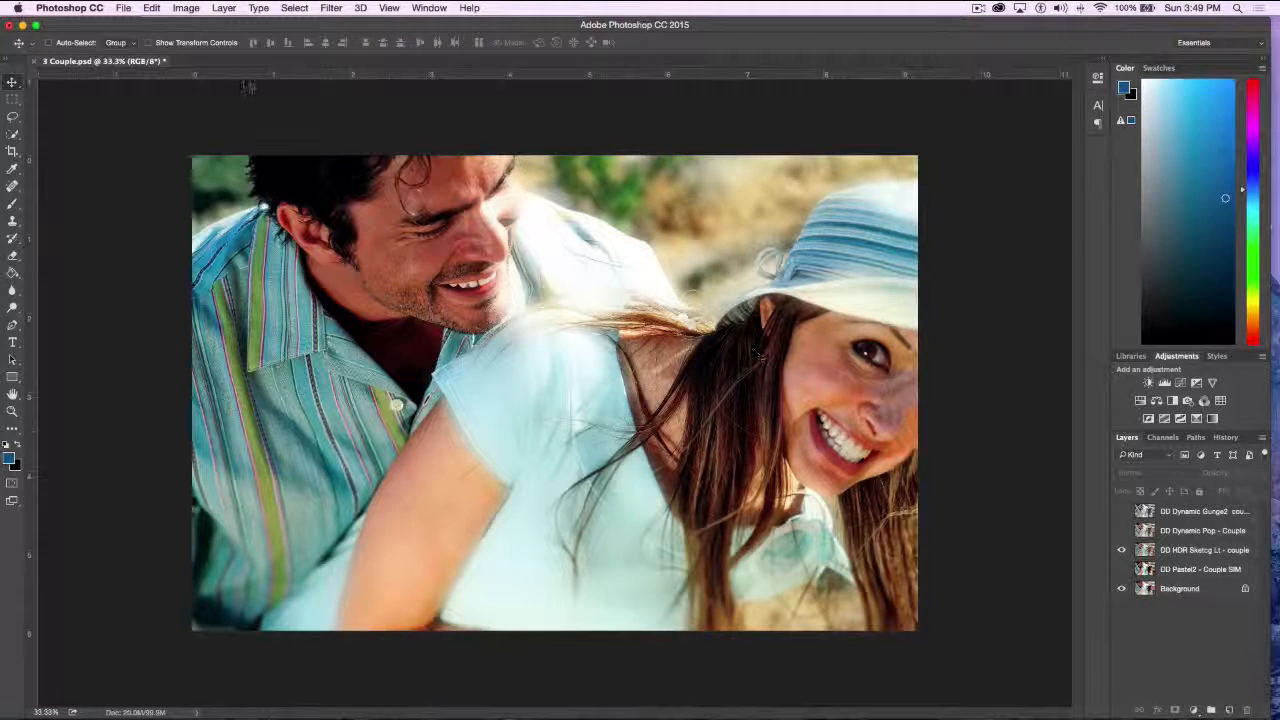
click(36, 62)
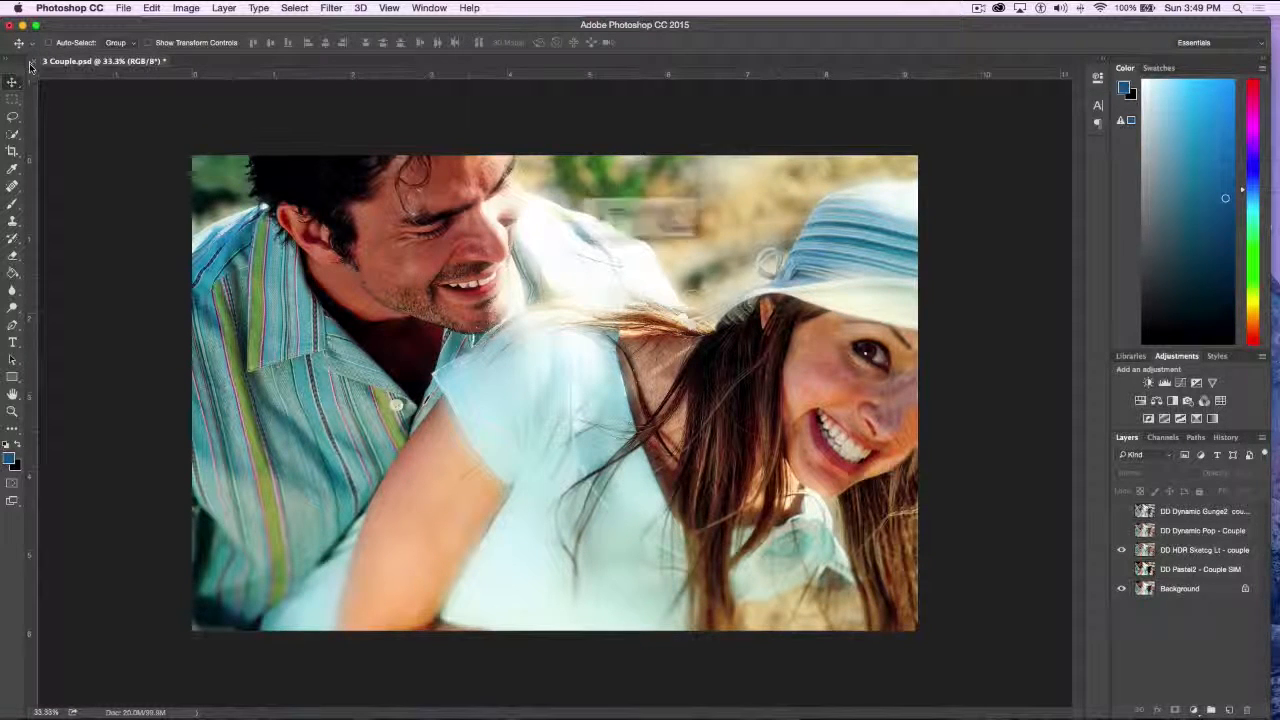
click(594, 248)
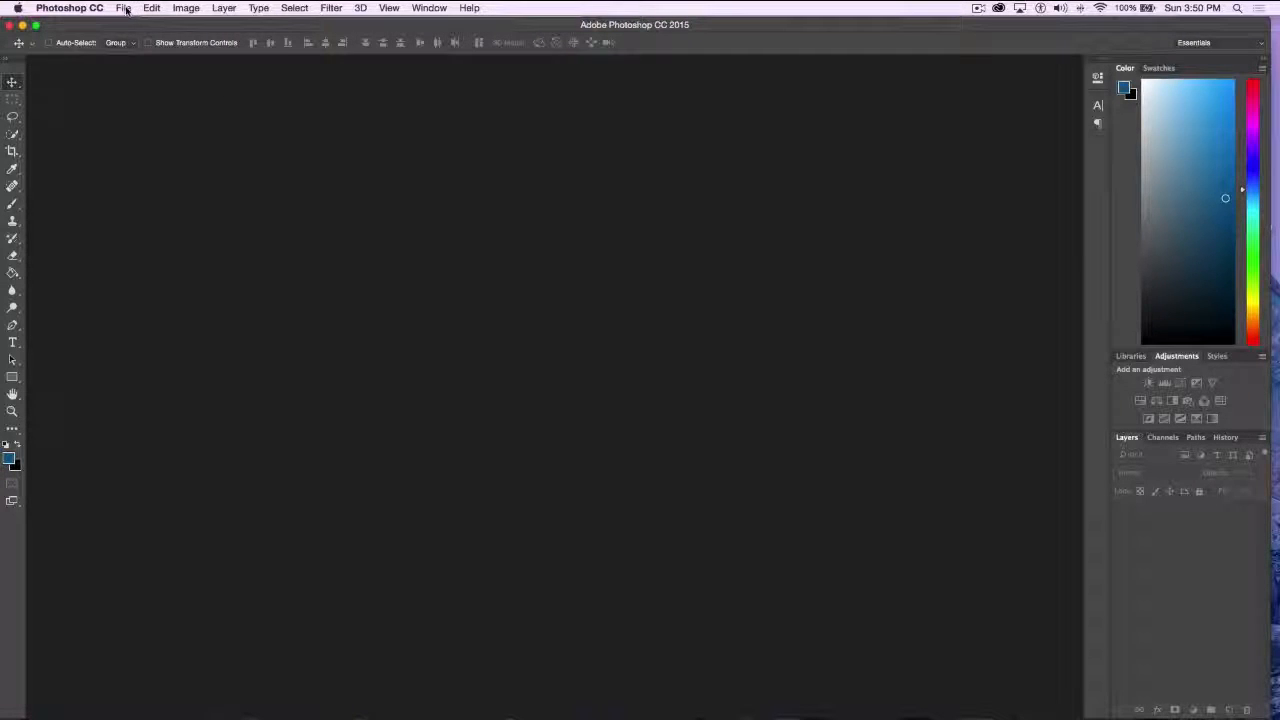
Open 3 House.psd from the Topaz demo pieces folder, and show its DD Spring - House layer
click(123, 8)
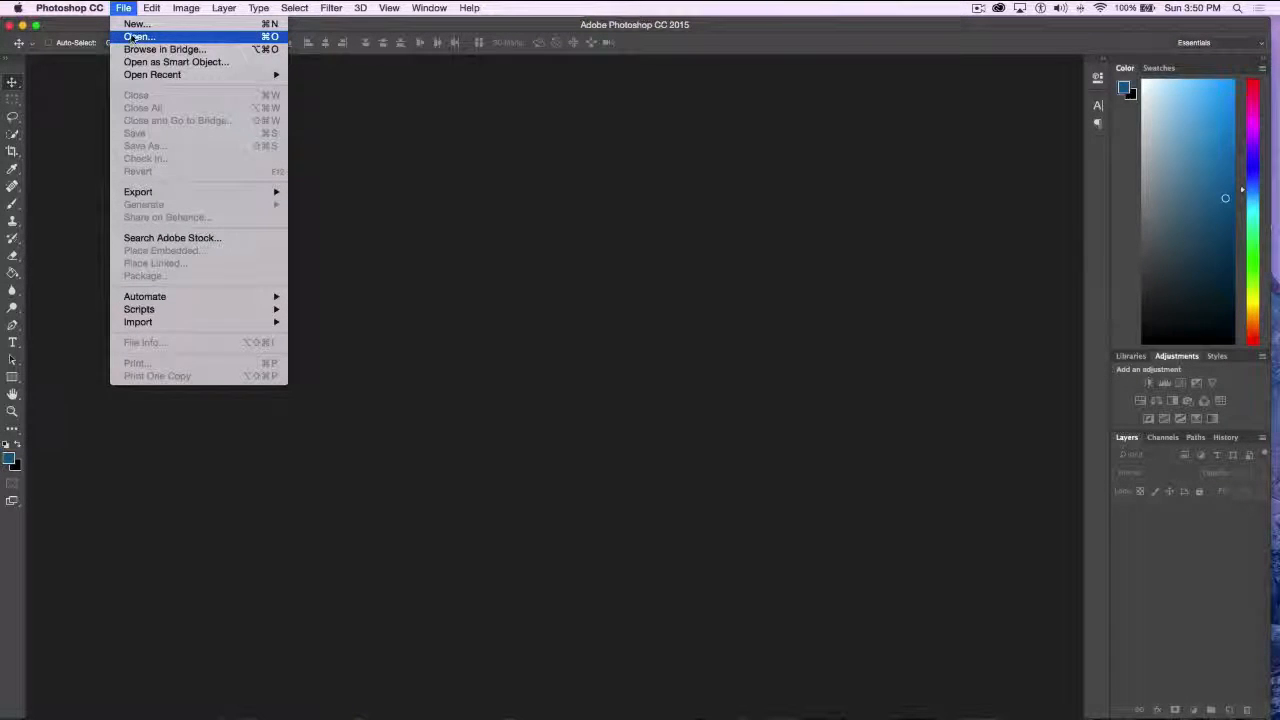
click(124, 40)
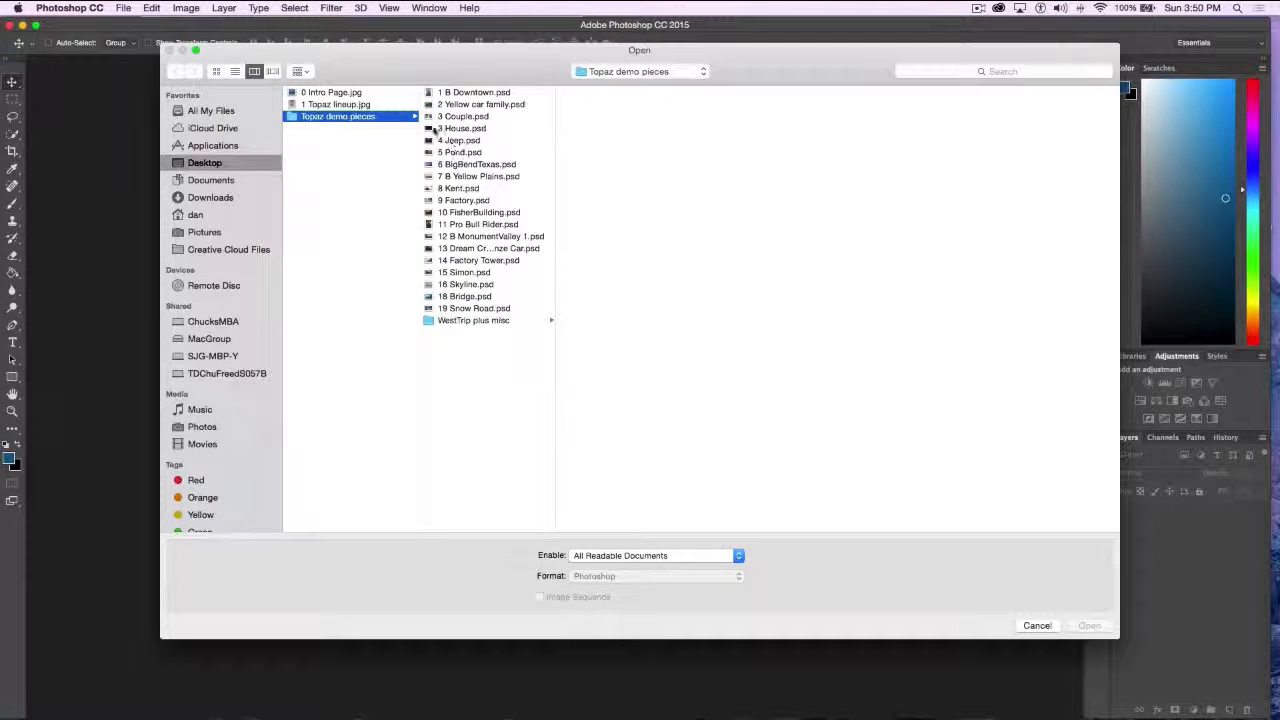
click(431, 128)
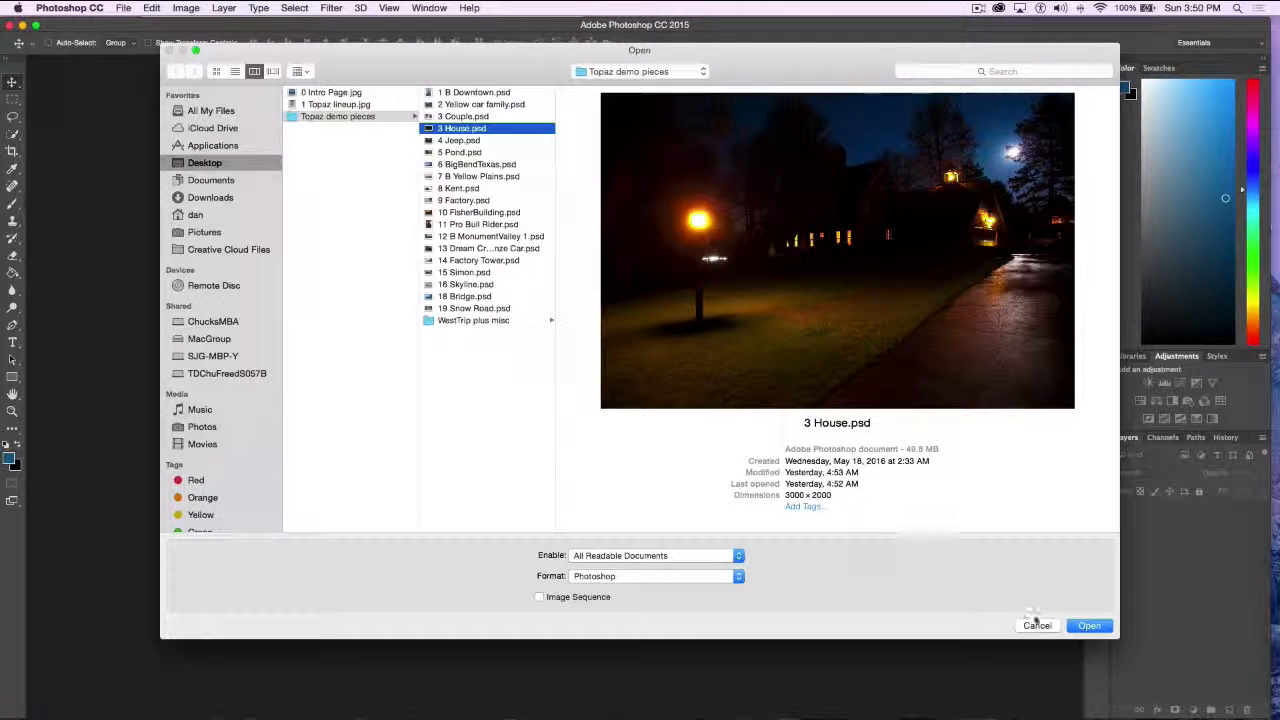
click(1085, 626)
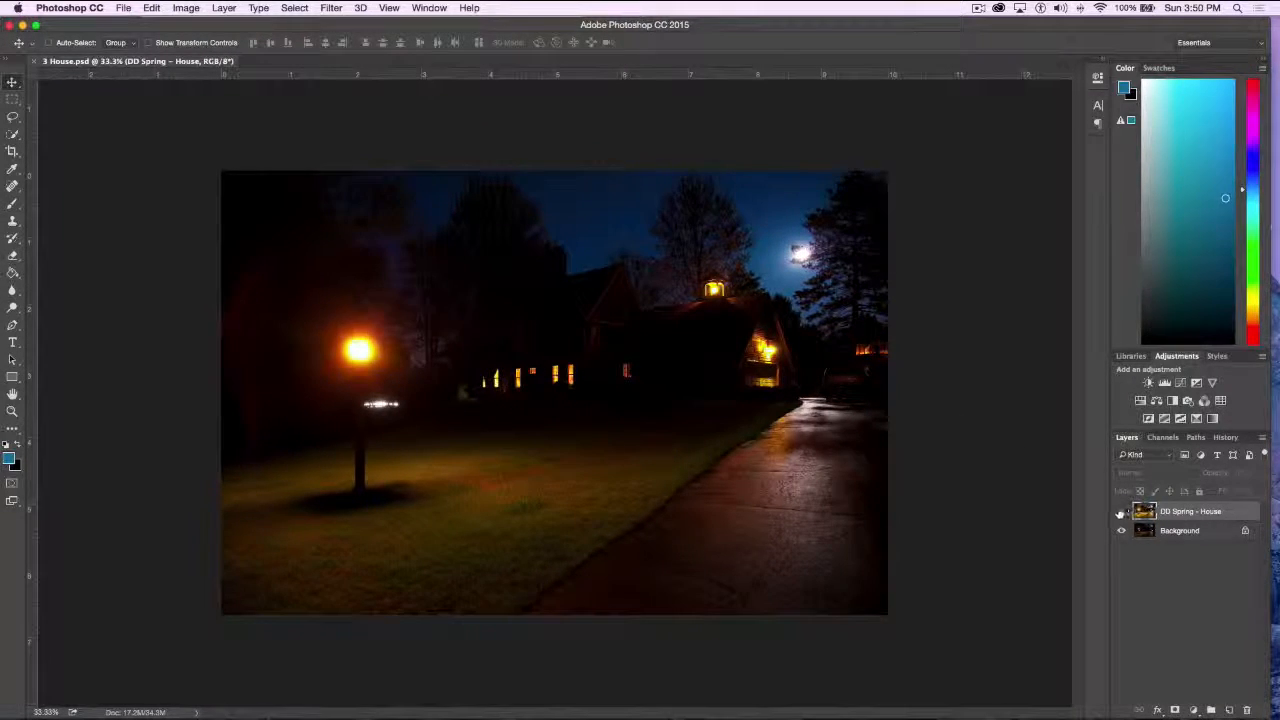
click(1121, 512)
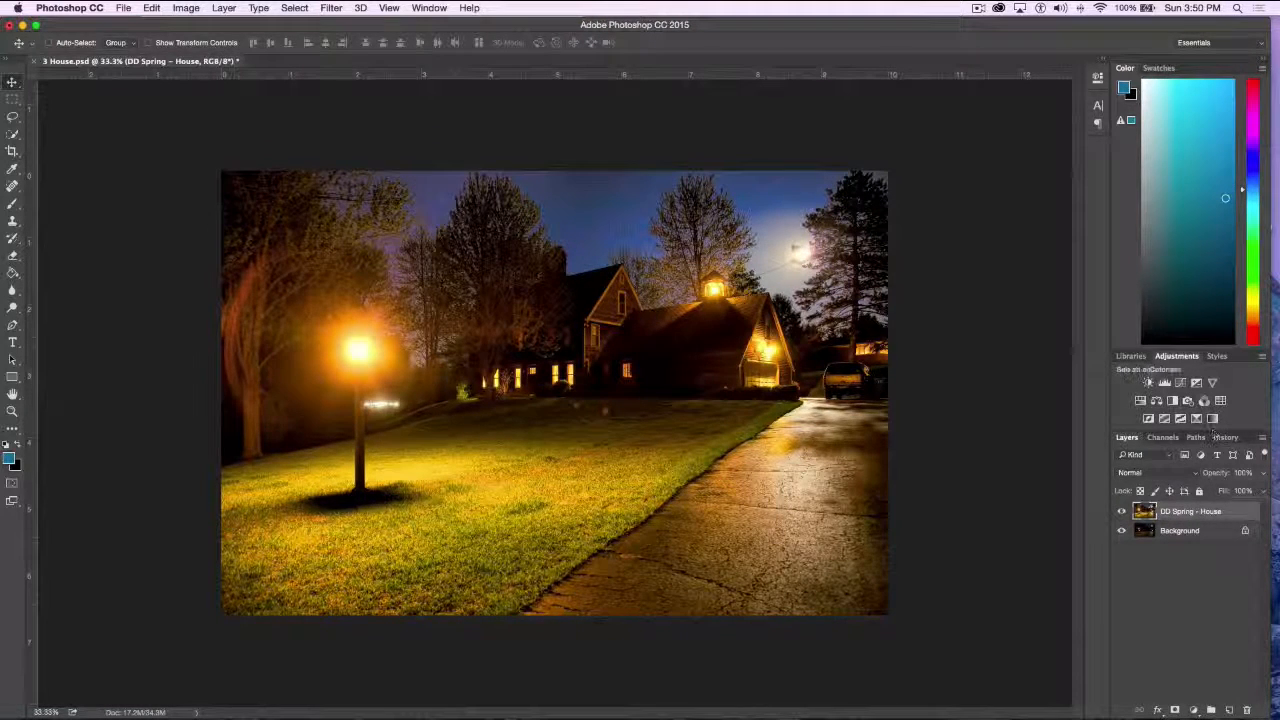
Reduce the DD Spring - House layer's opacity to 81%, and try the Soft Light blend mode at 100% opacity
mouse_move(1213, 474)
mouse_down()
mouse_move(1187, 477)
mouse_move(1238, 480)
mouse_move(1119, 487)
mouse_move(1222, 482)
mouse_move(1190, 479)
mouse_move(1208, 481)
mouse_up()
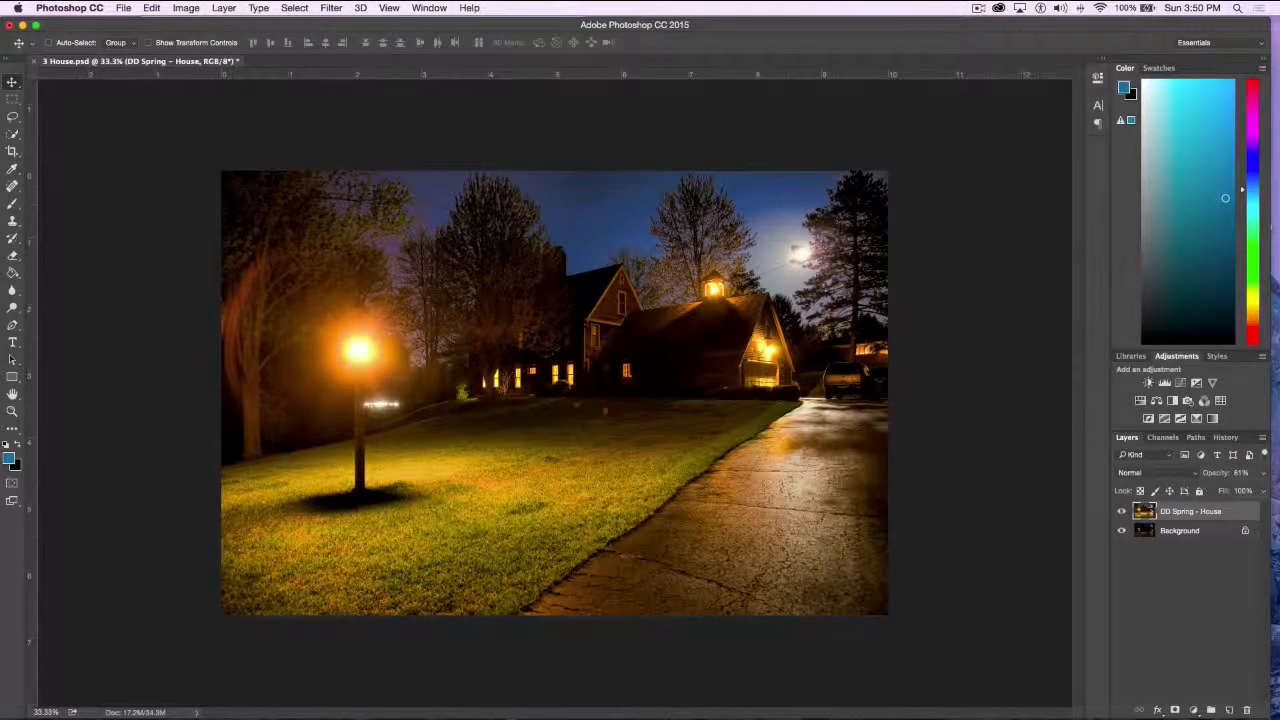
click(1150, 472)
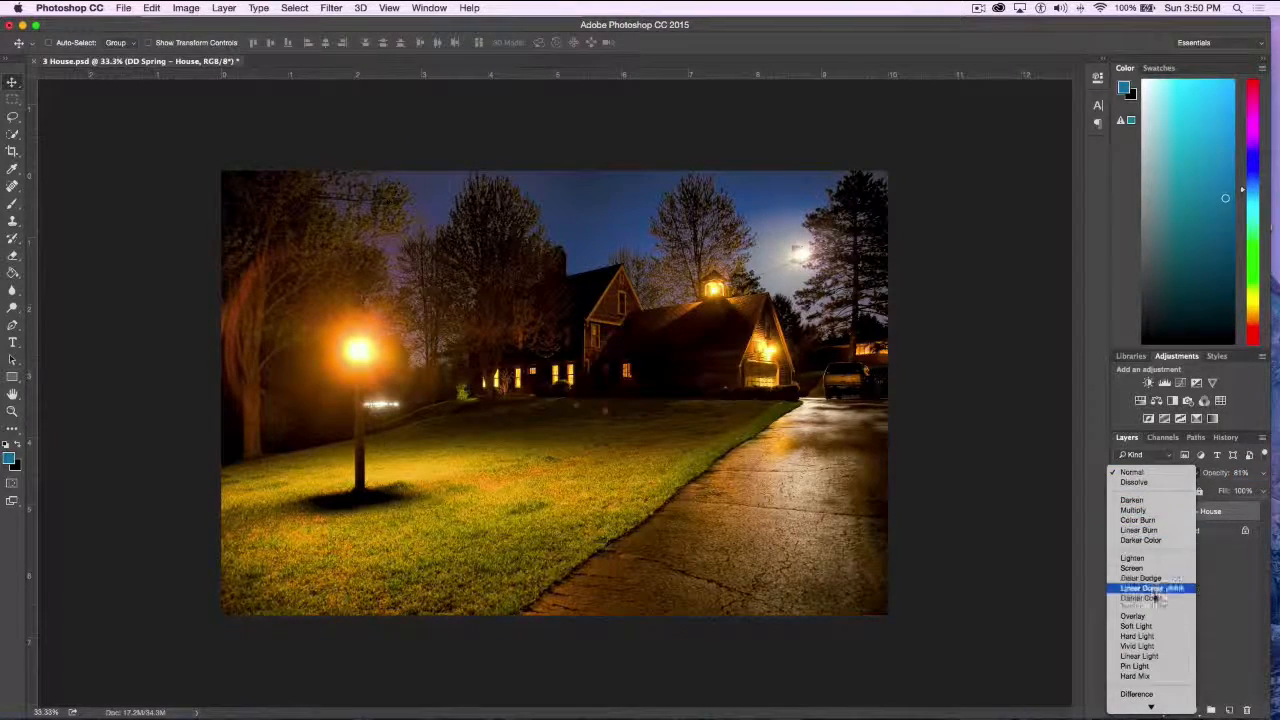
click(1150, 627)
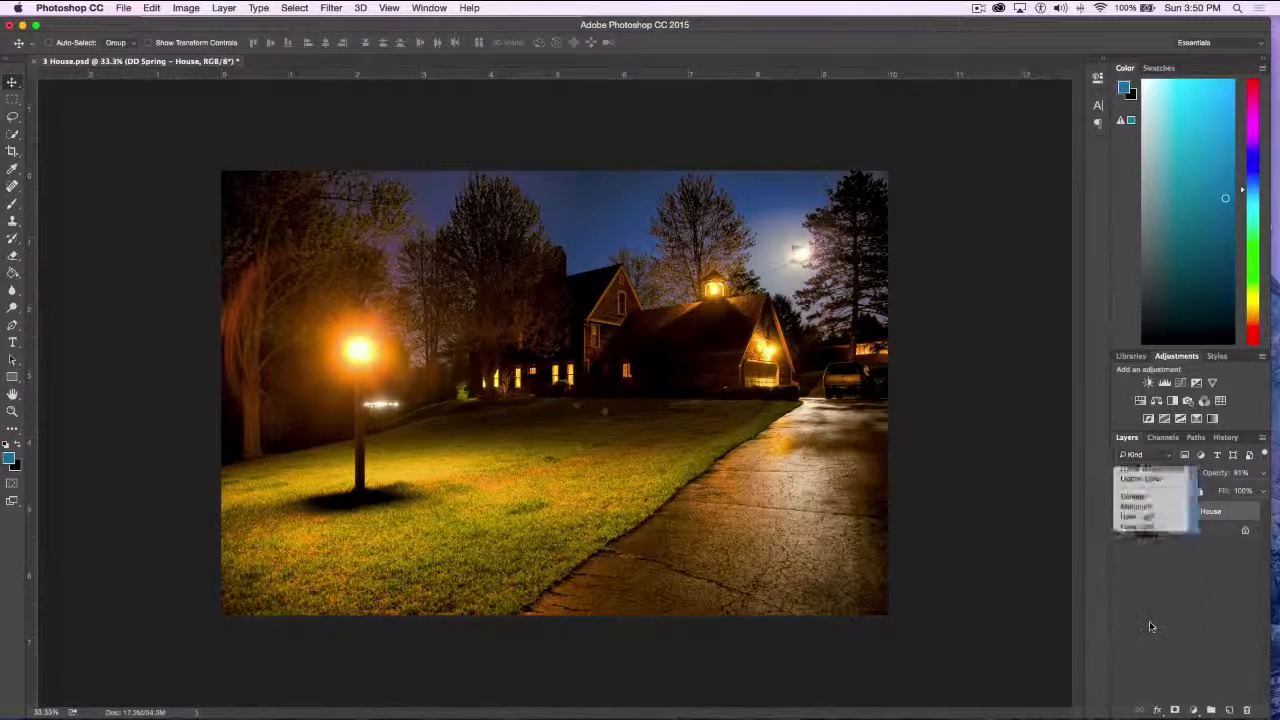
drag(1216, 476, 1250, 472)
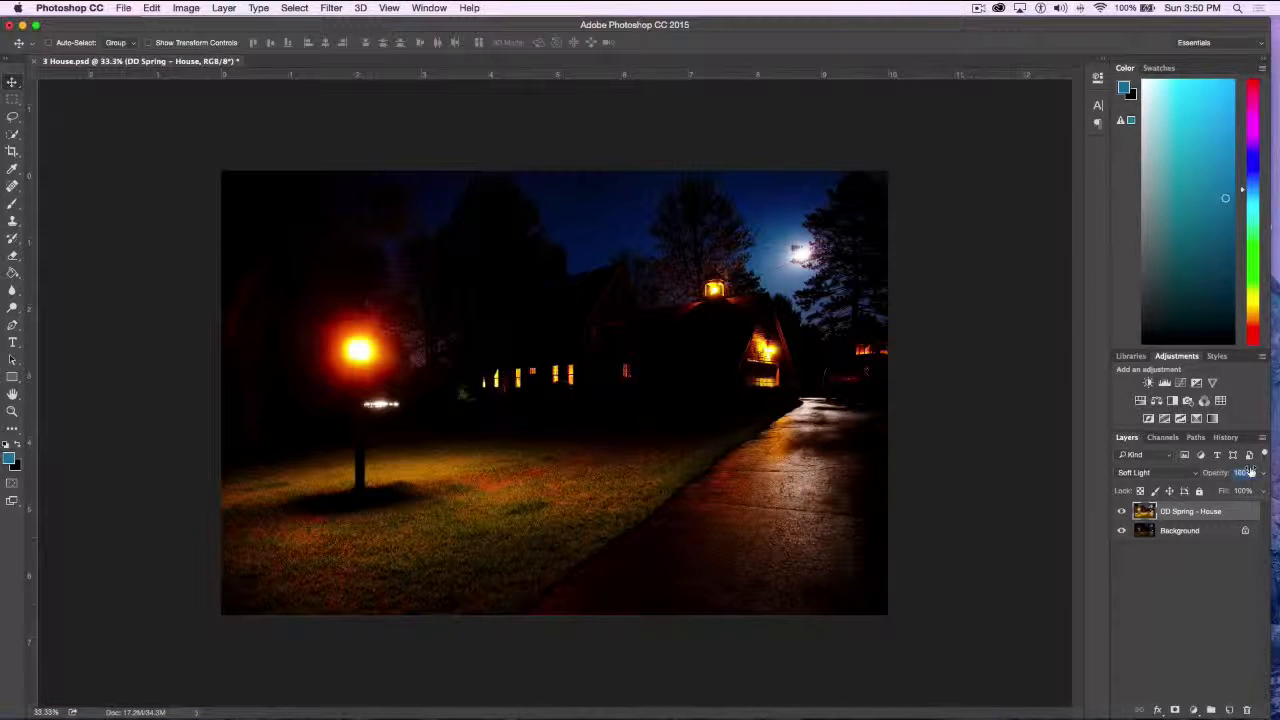
Change the DD Spring - House layer's blend mode to Screen, and hide the layer to compare with the original
click(1172, 472)
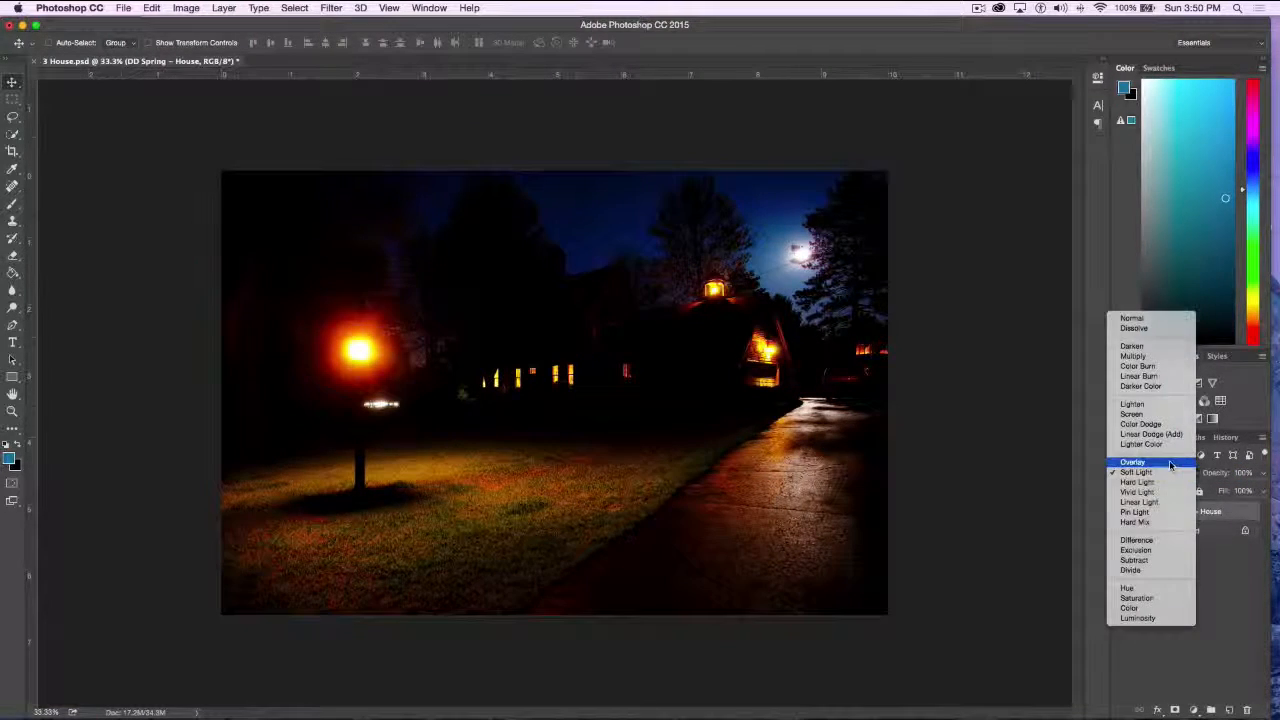
click(1140, 414)
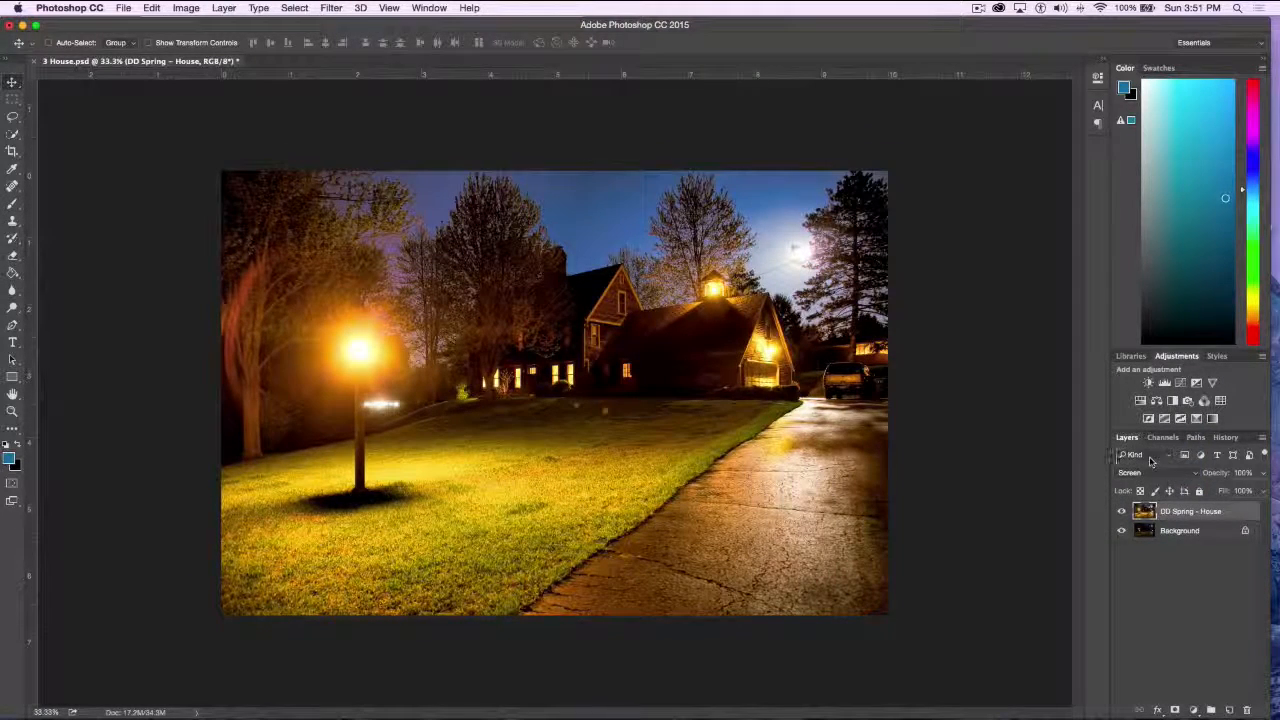
click(1121, 511)
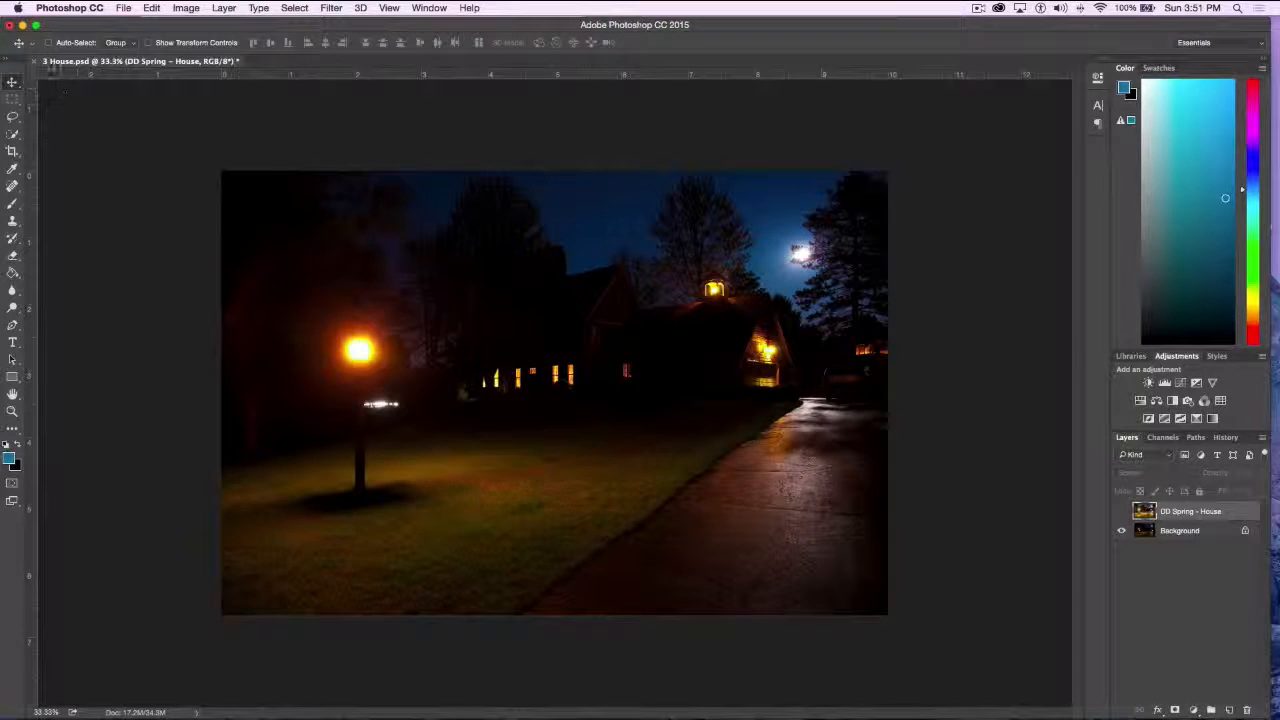
Close 3 House.psd without saving the changes, and open 4 Jeep.psd
click(36, 61)
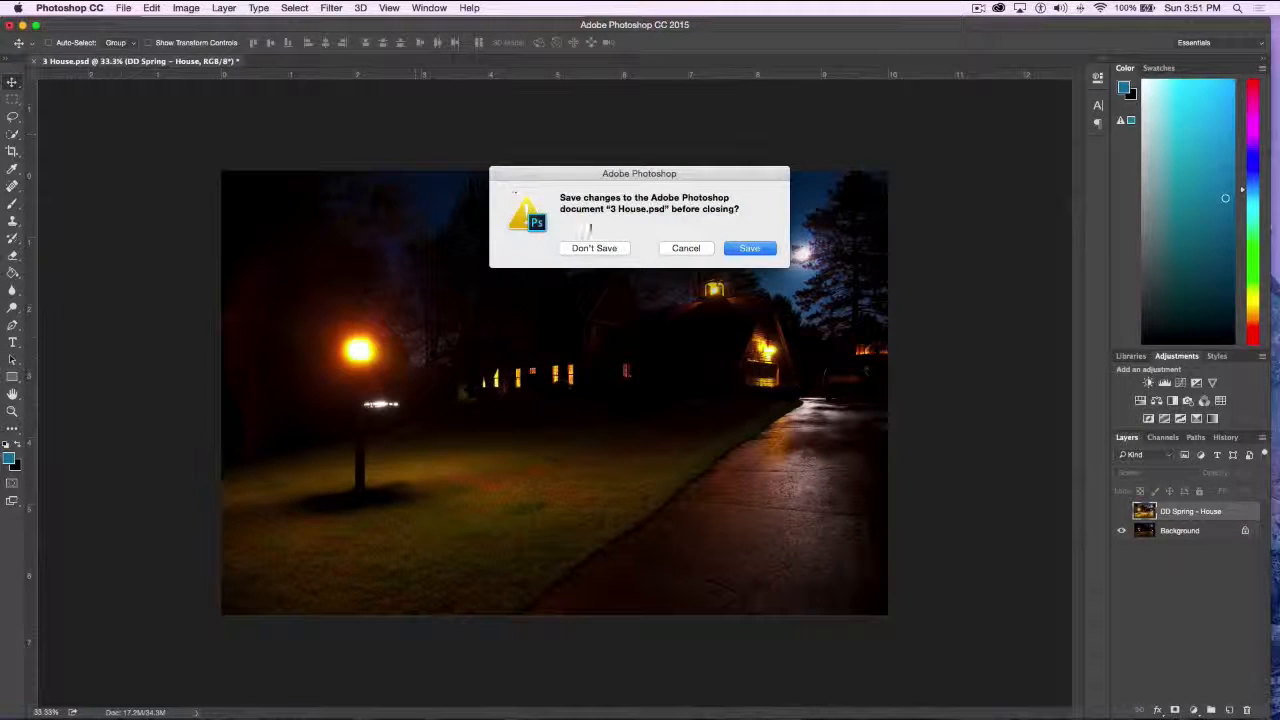
click(570, 248)
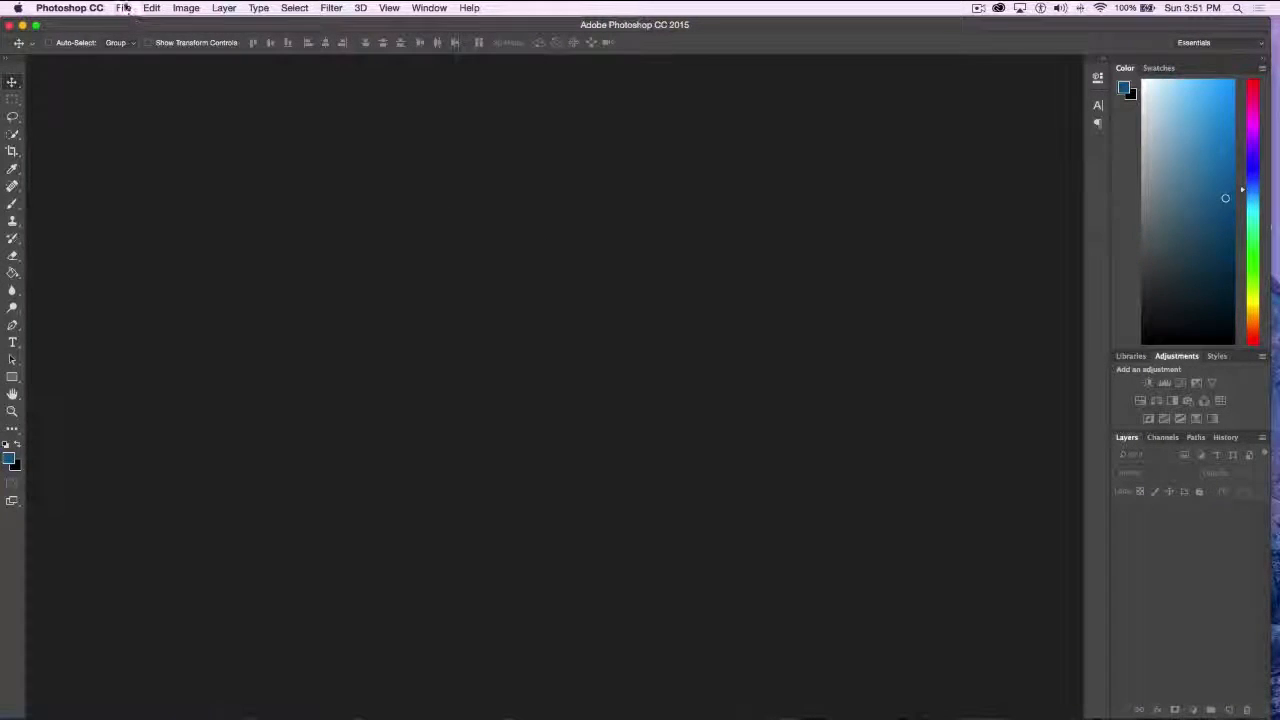
click(124, 8)
click(139, 36)
double_click(445, 141)
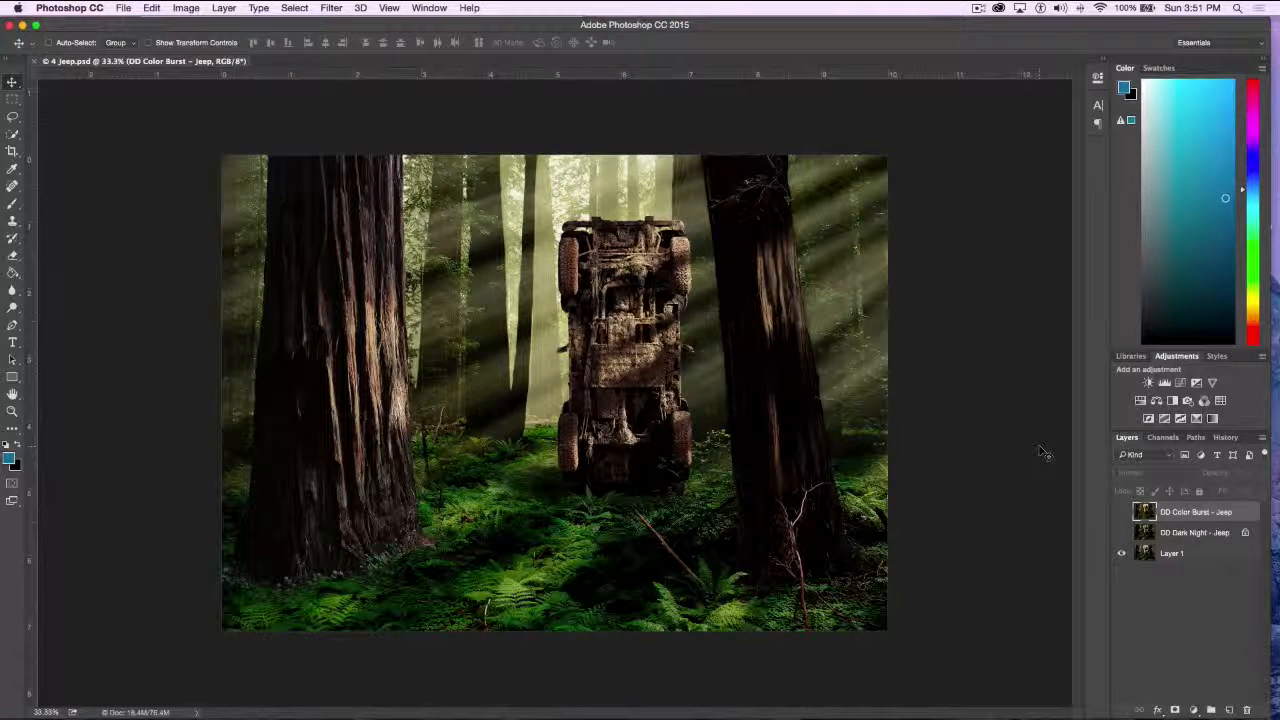
Toggle the DD Dark Night - Jeep layer to compare it with the original, and show the DD Color Burst - Jeep layer
click(1122, 532)
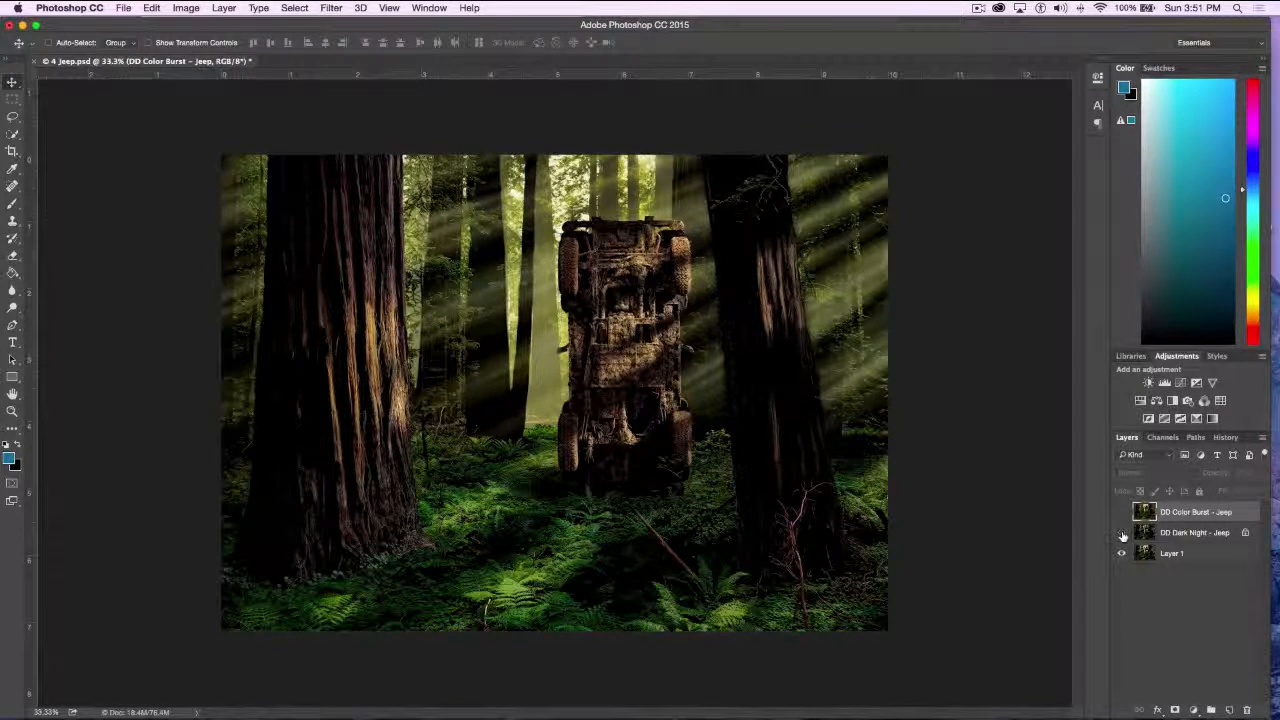
click(1122, 534)
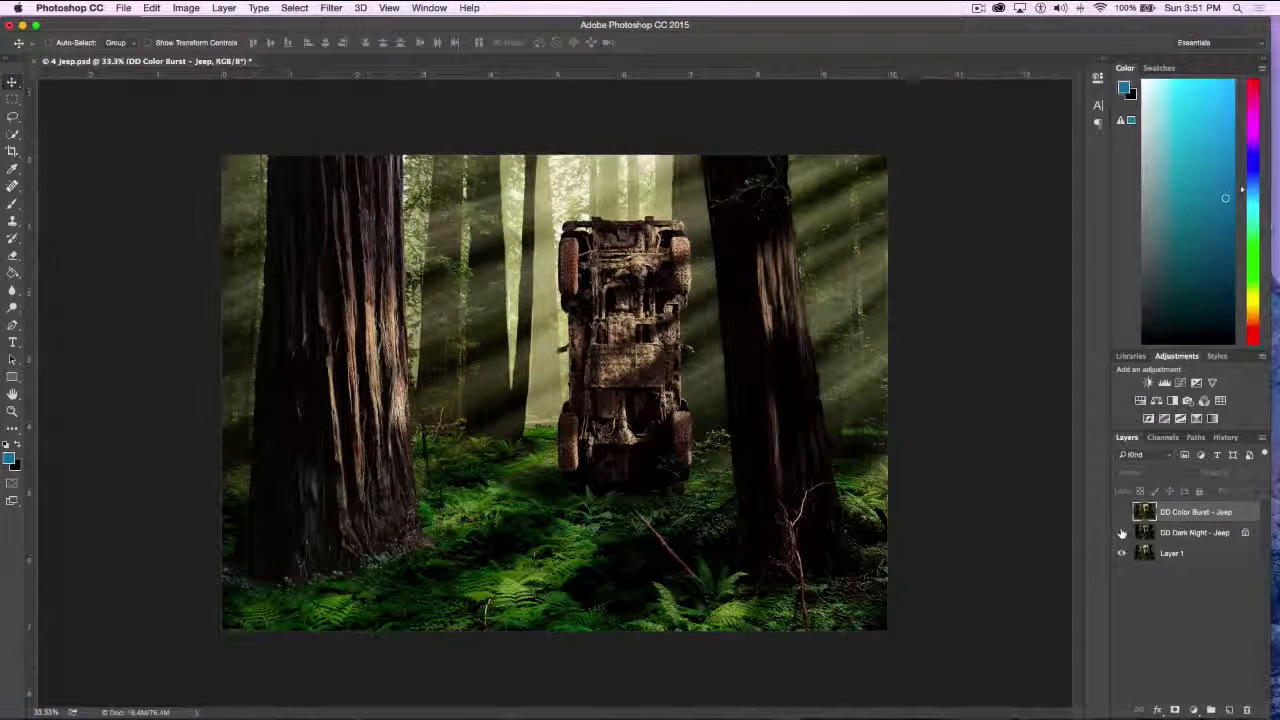
click(1122, 533)
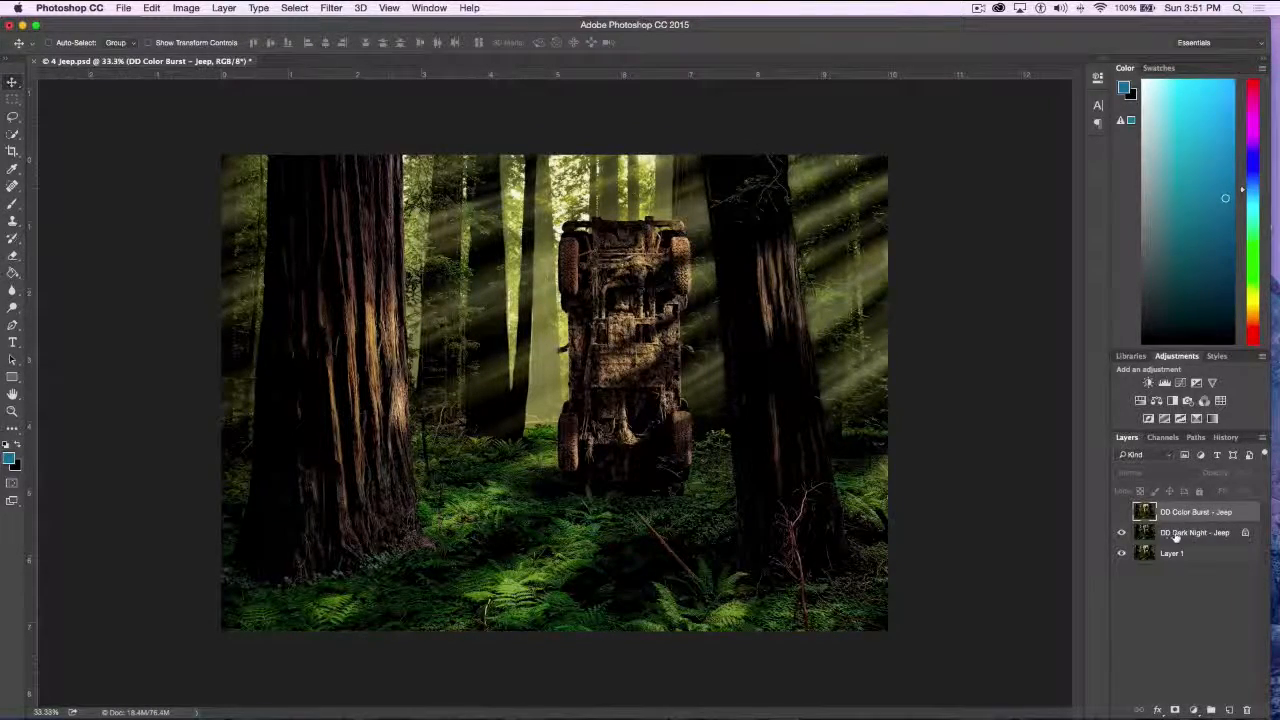
click(1120, 533)
click(1122, 532)
click(1122, 535)
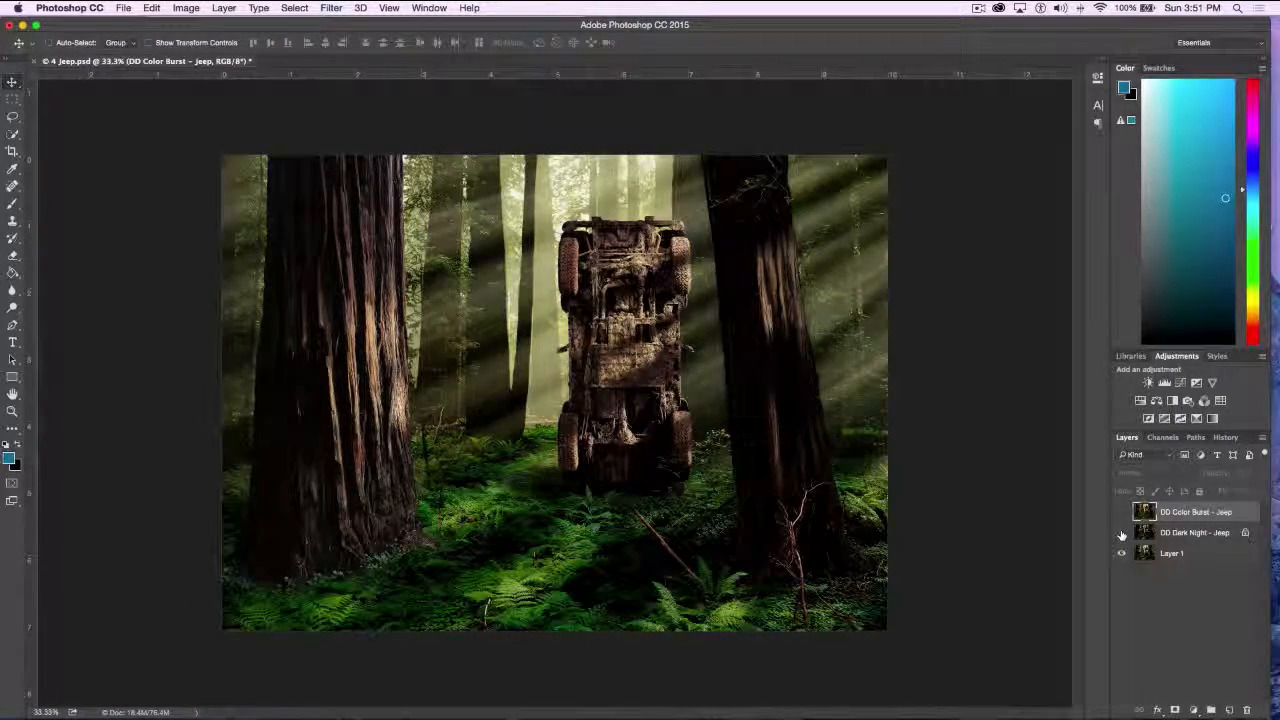
click(1122, 532)
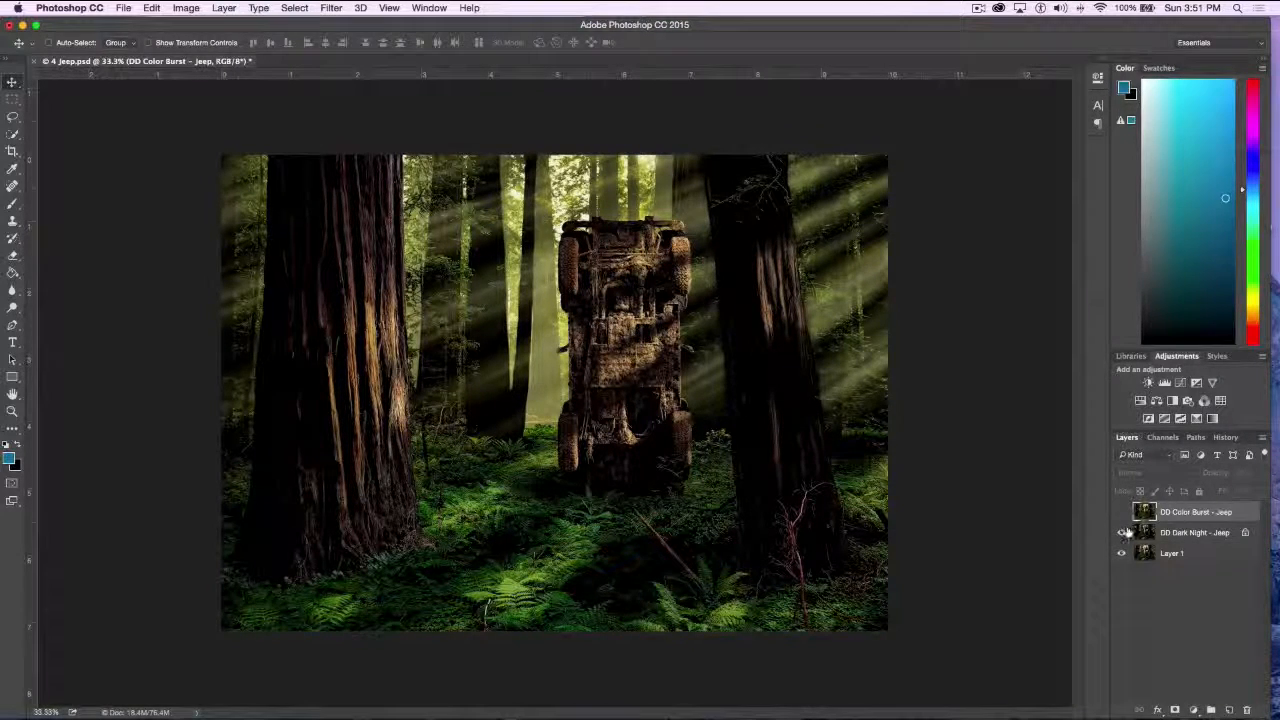
click(1122, 532)
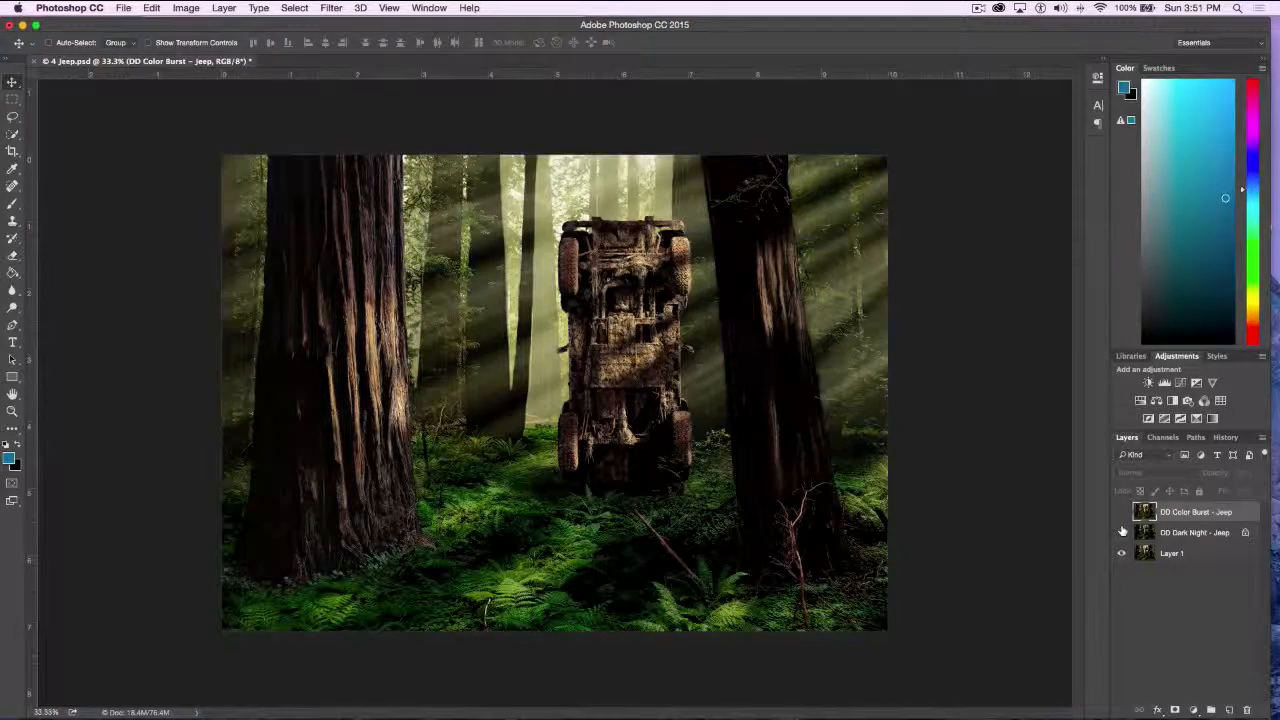
click(1121, 511)
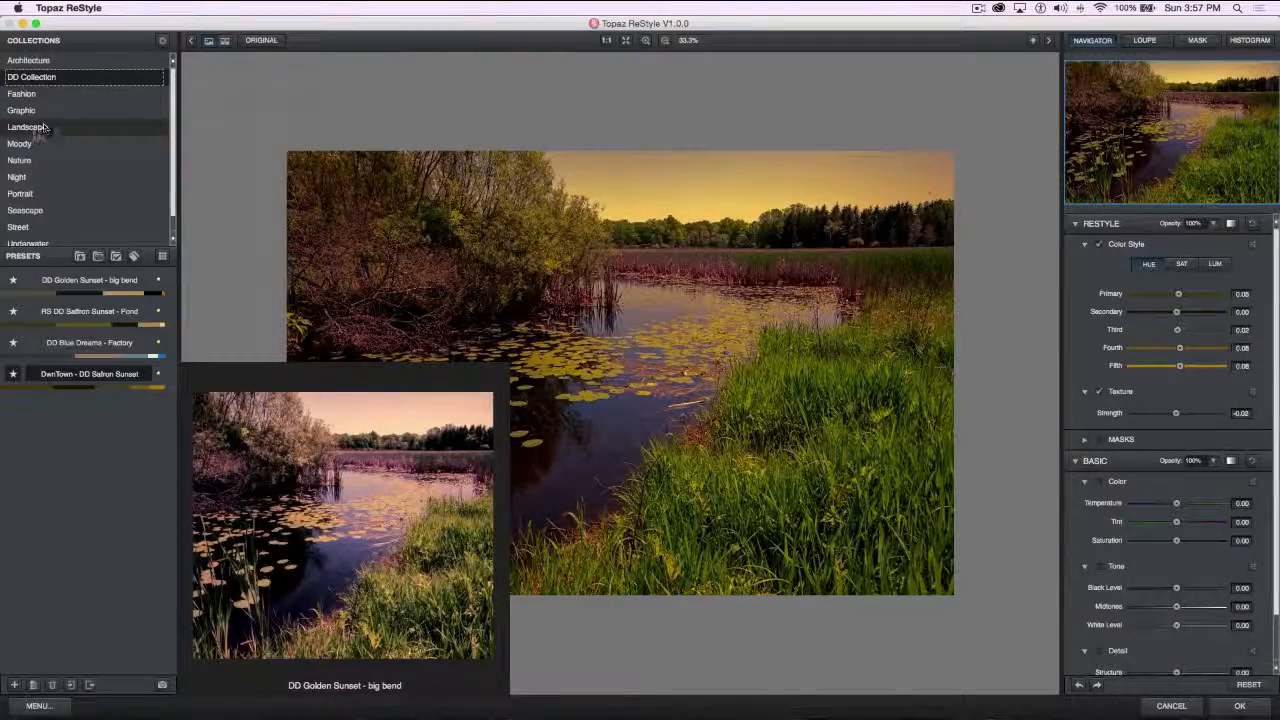
In Topaz ReStyle's Landscape collection, try the Cascade Gray Winter, Pumpkin Sheen, Deep Fir Green and Light Blue, and Safari Buff presets on the pond photo
click(34, 128)
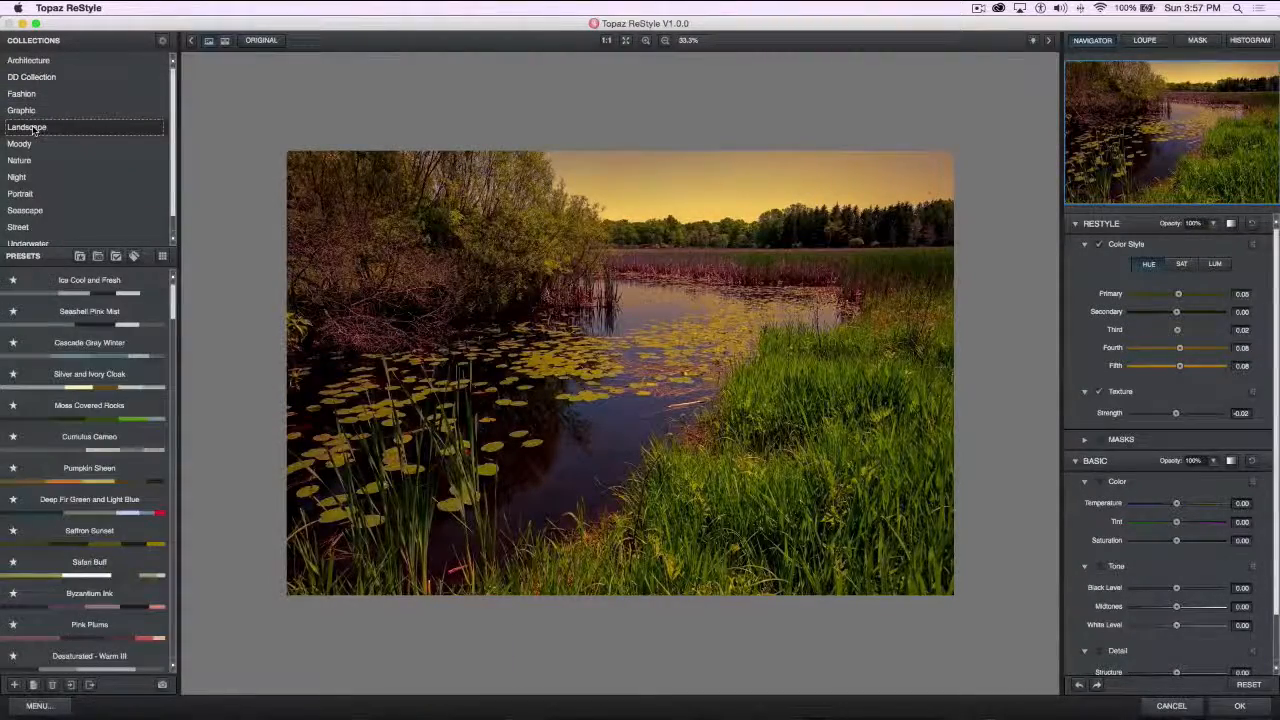
mouse_move(70, 298)
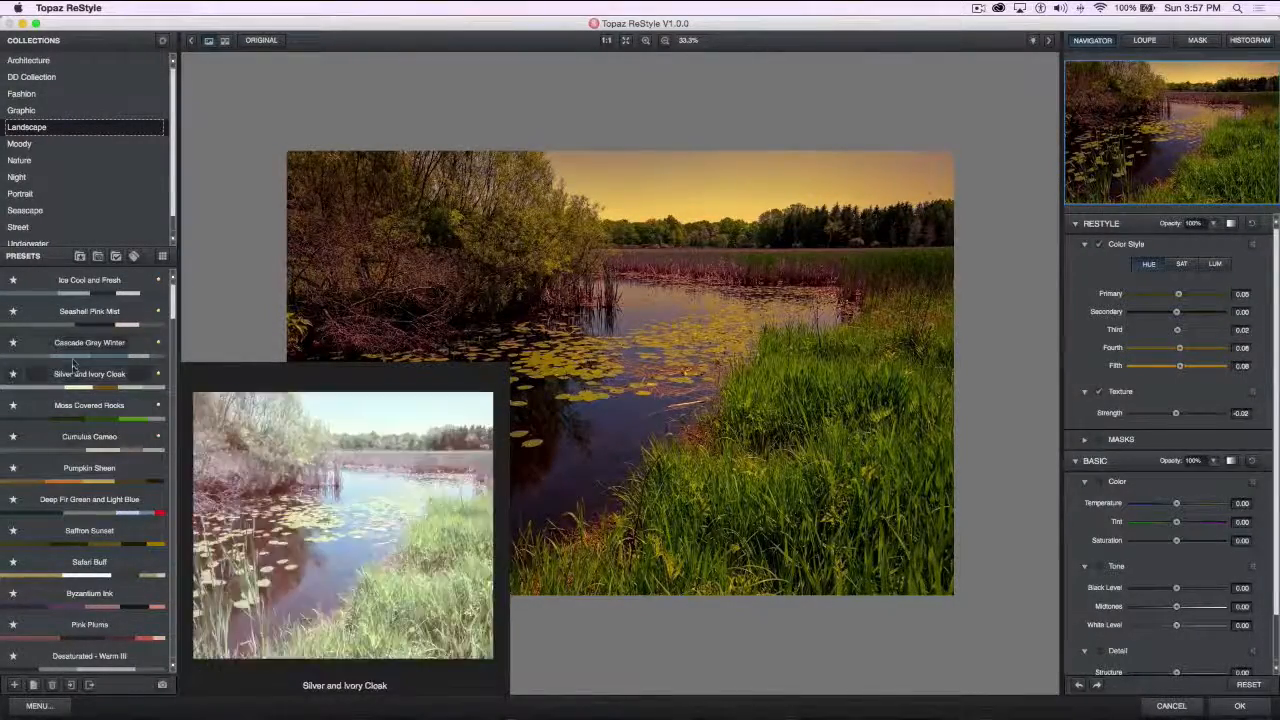
click(68, 357)
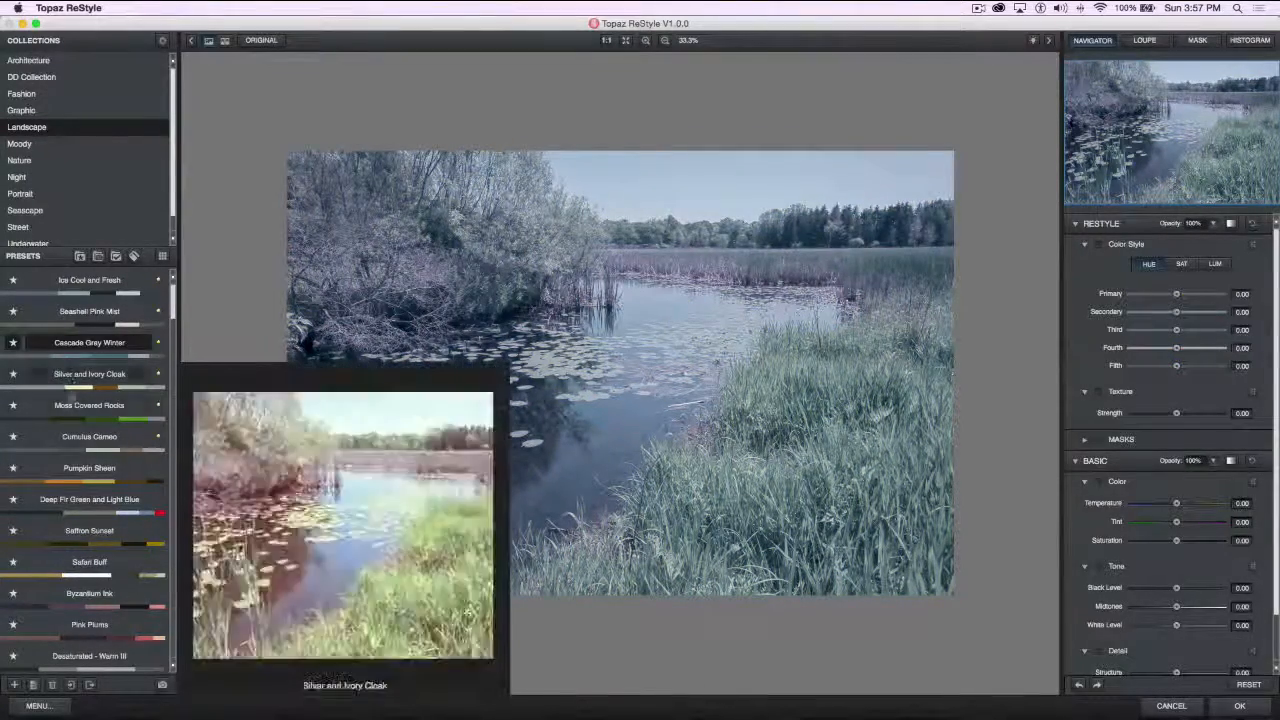
click(83, 483)
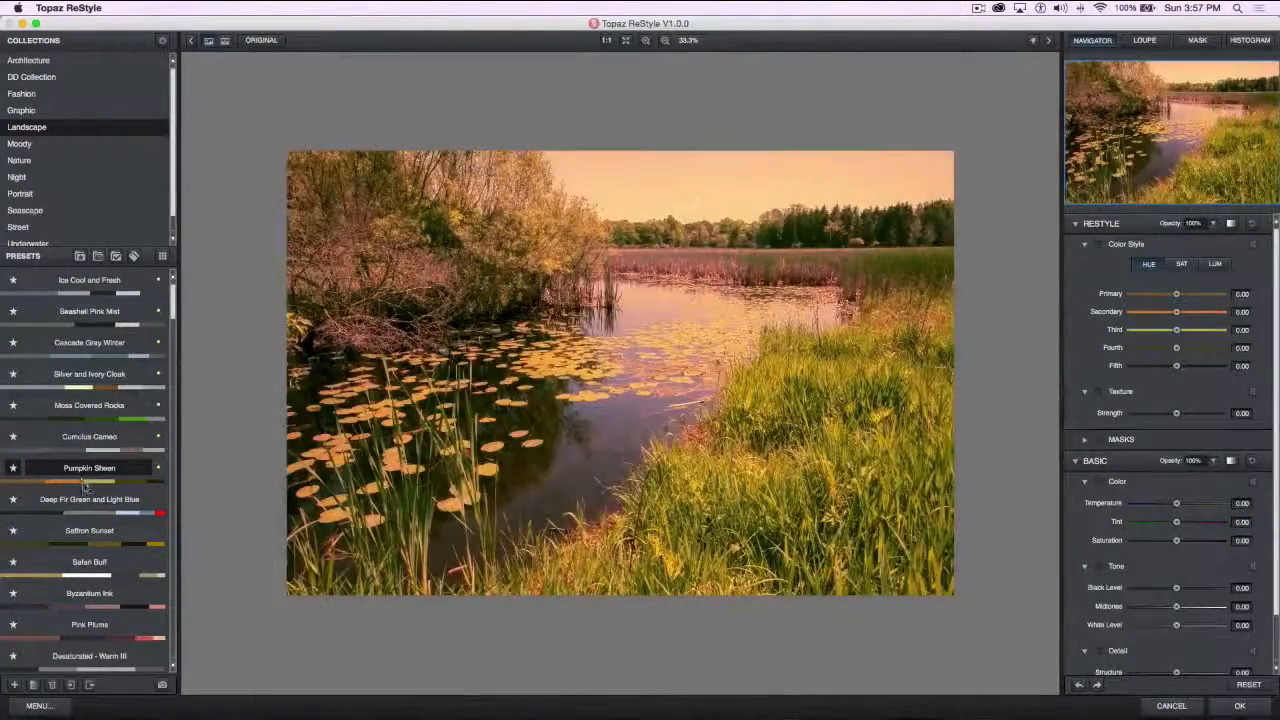
click(82, 514)
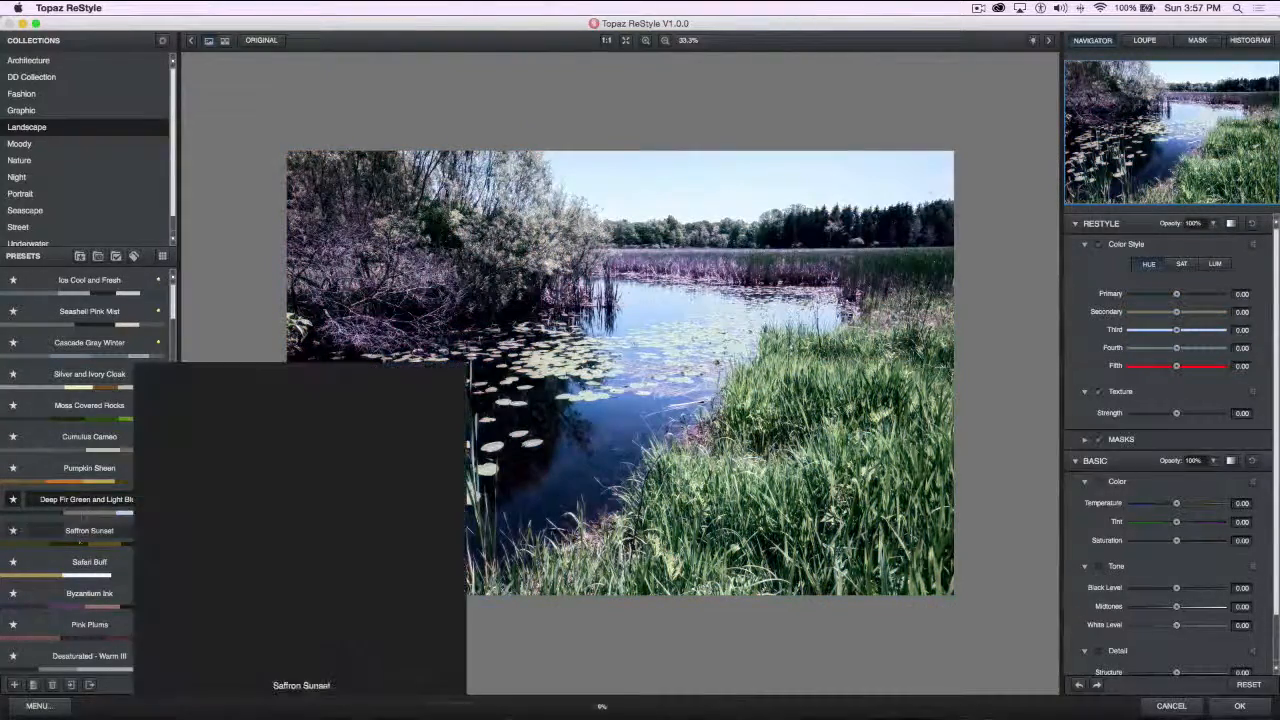
click(83, 578)
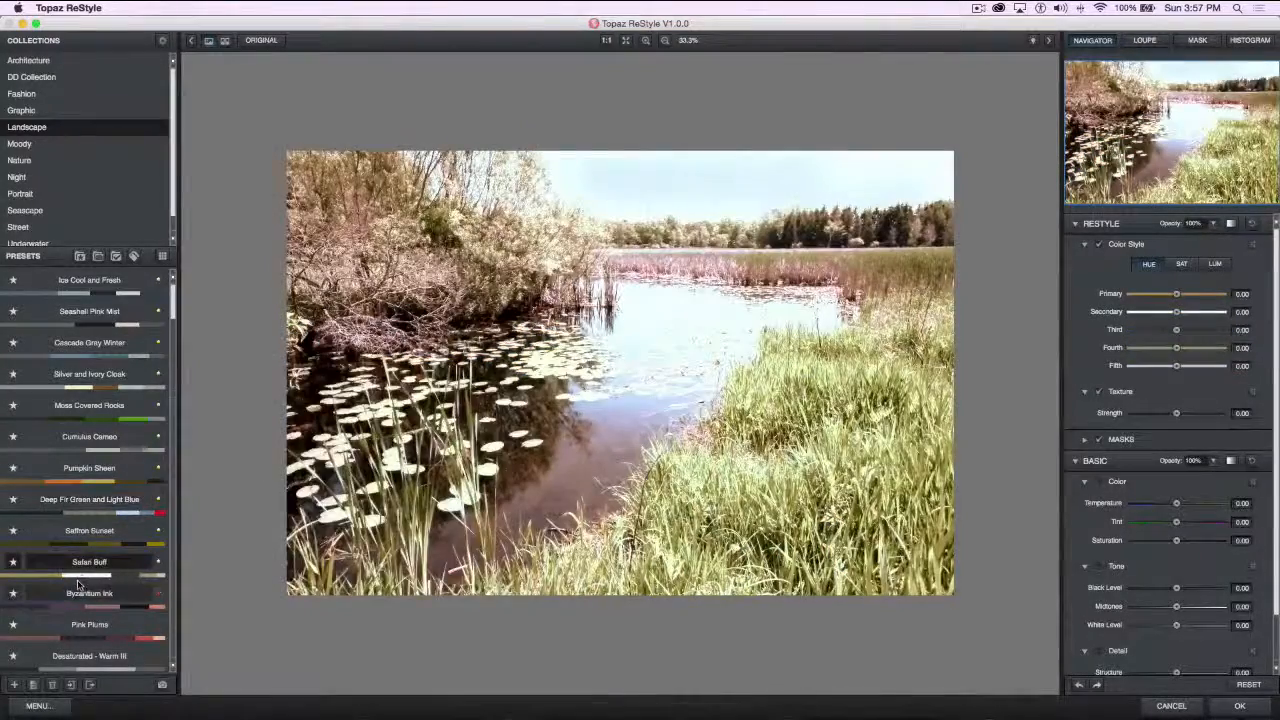
Try the Teal Skies and Setting Sun, Sea Pink and Crusta Sunset, and Sky Blue and Canvas Contrasts presets
scroll(83, 585, down, 3)
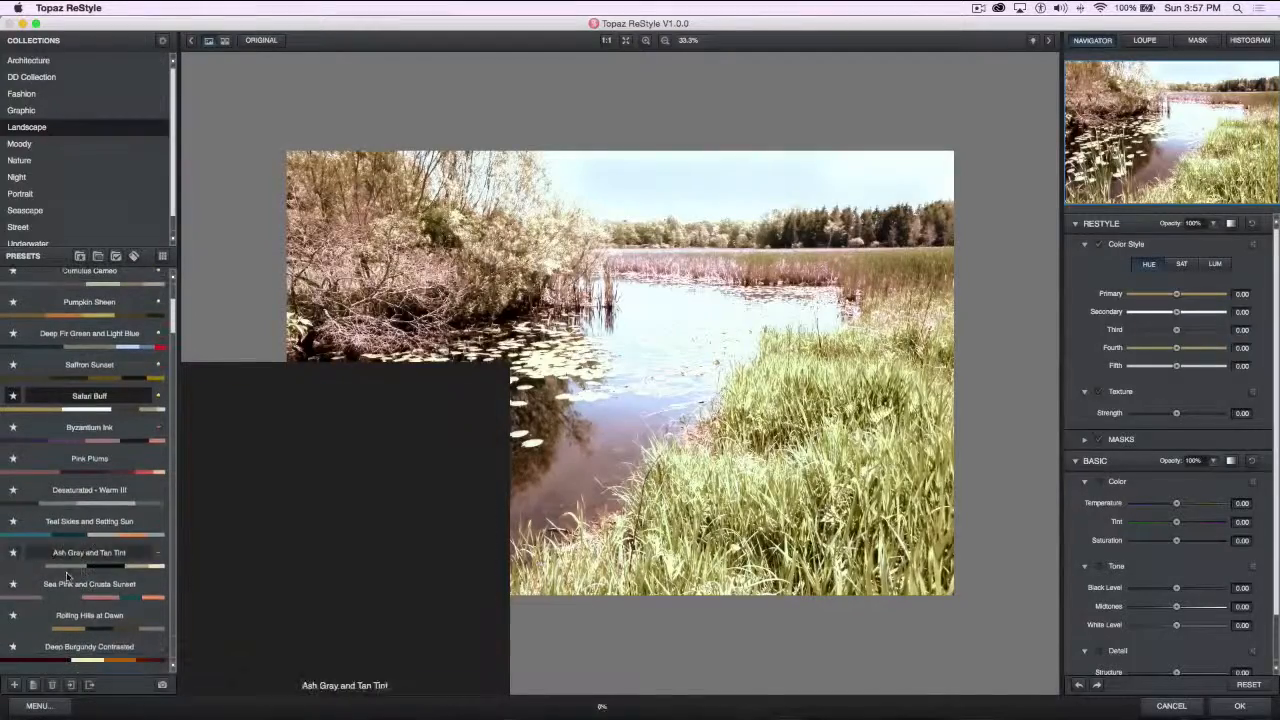
click(88, 543)
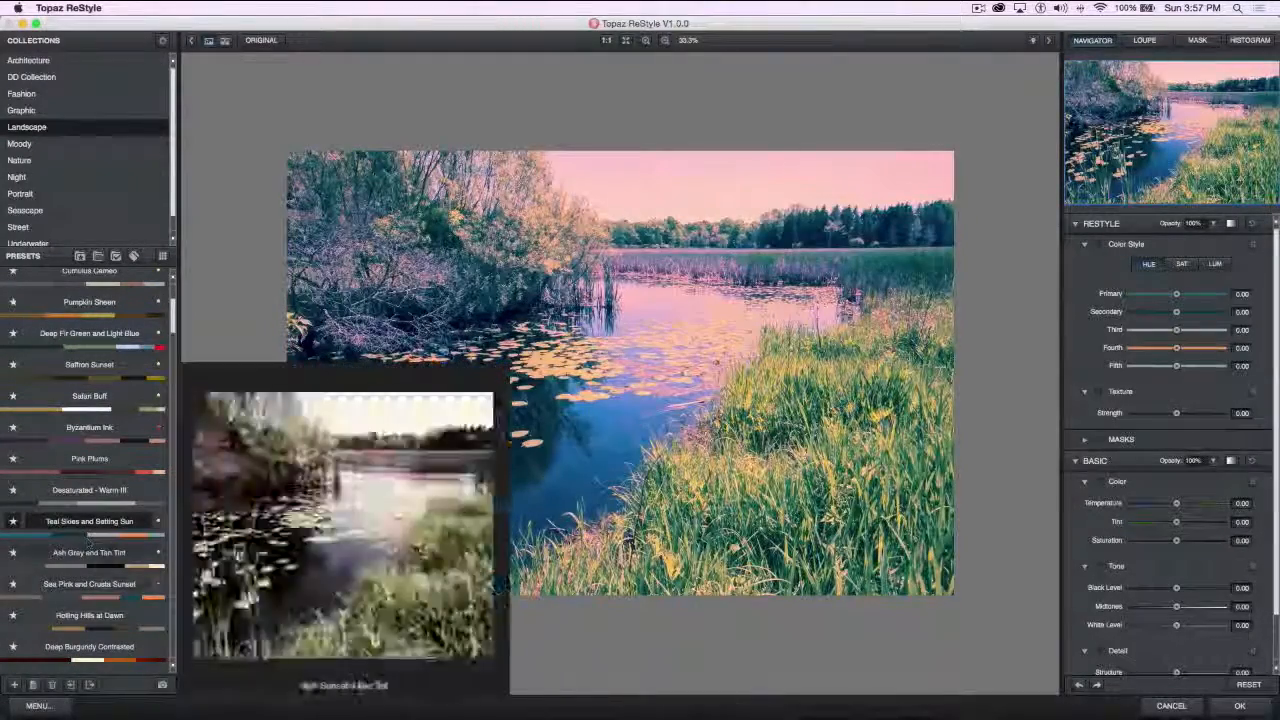
click(95, 595)
scroll(92, 560, down, 5)
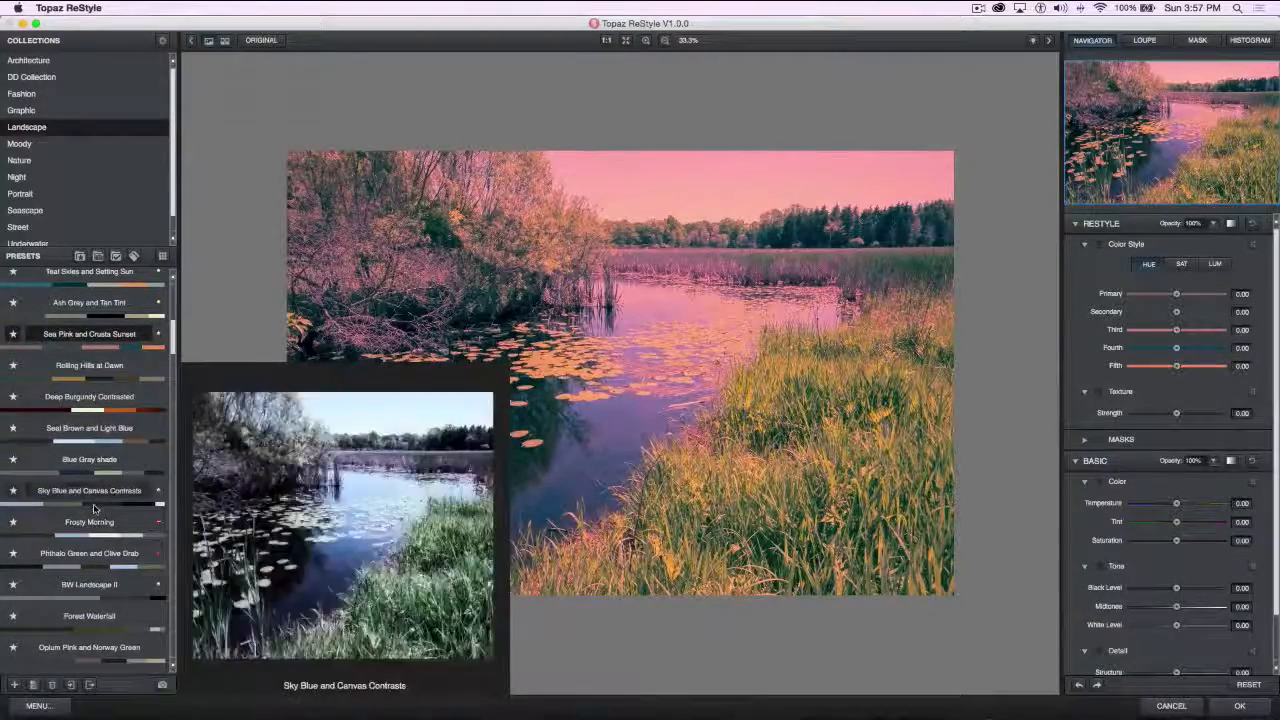
click(92, 493)
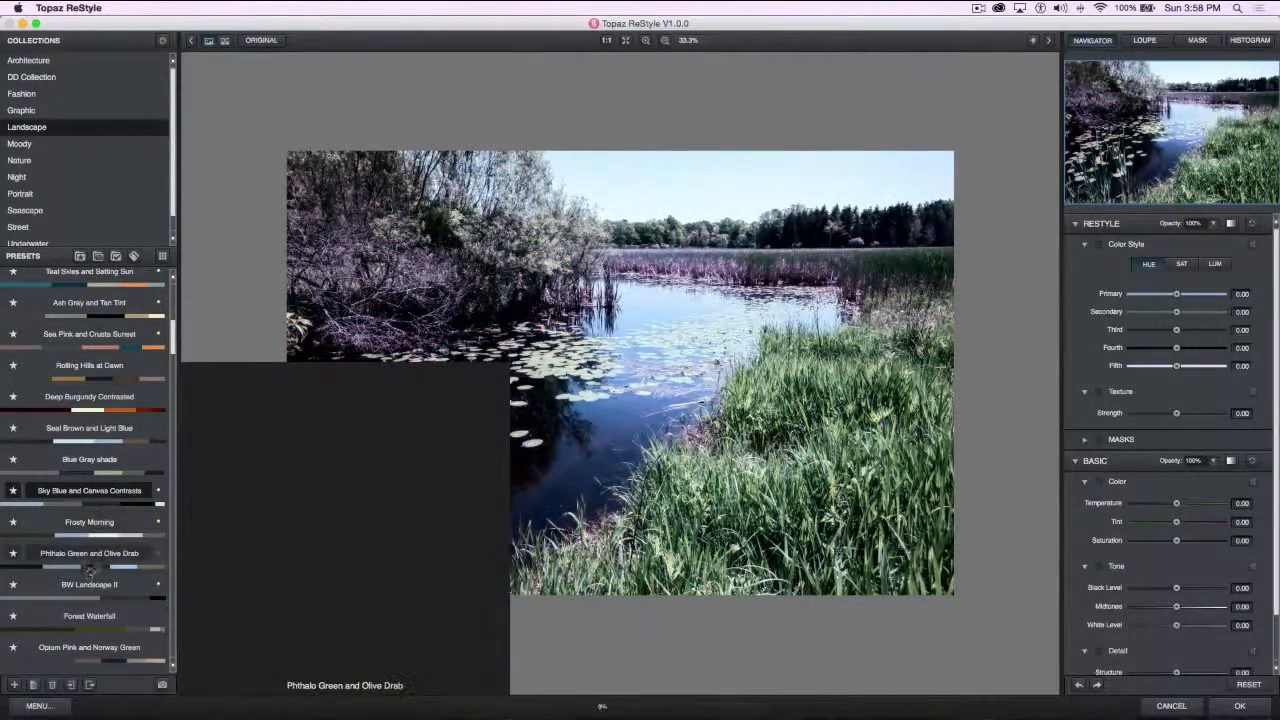
Try the Vanilla Sunrise preset on the pond photo and browse further through the Landscape presets
scroll(92, 566, down, 2)
scroll(92, 566, down, 6)
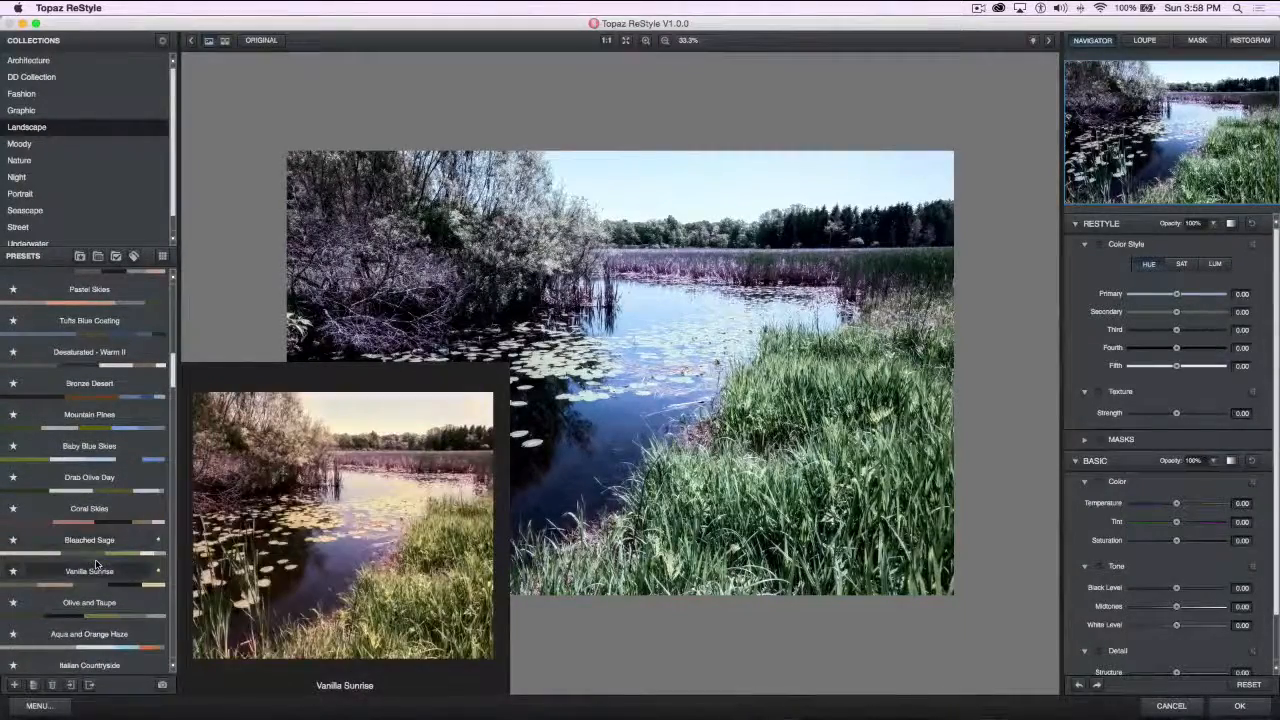
click(97, 562)
mouse_move(95, 585)
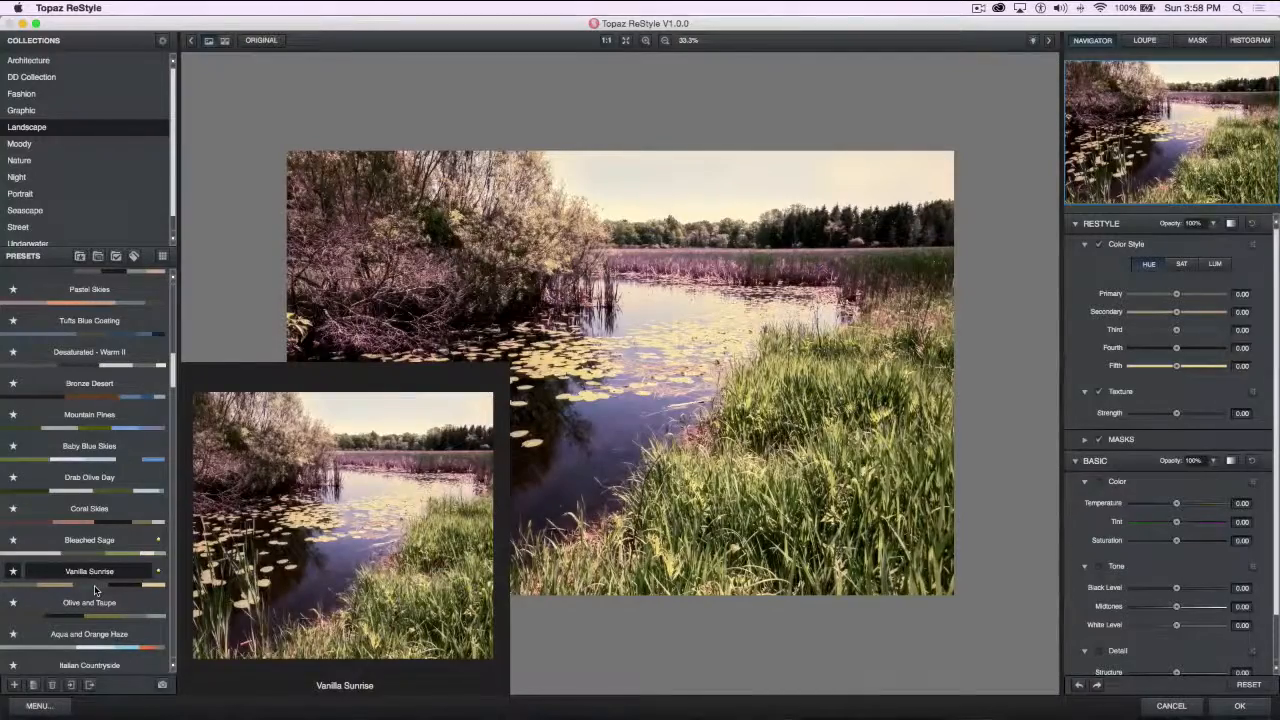
mouse_move(112, 506)
scroll(112, 506, down, 2)
scroll(112, 506, down, 4)
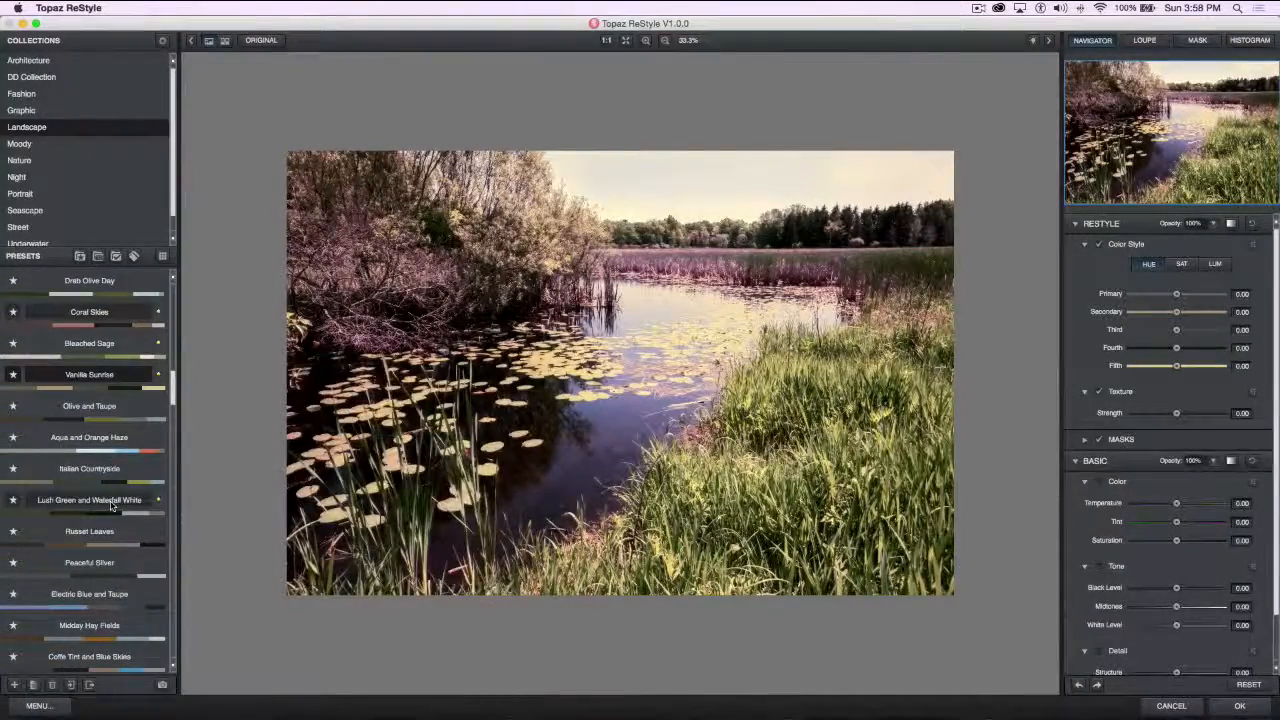
scroll(112, 506, down, 4)
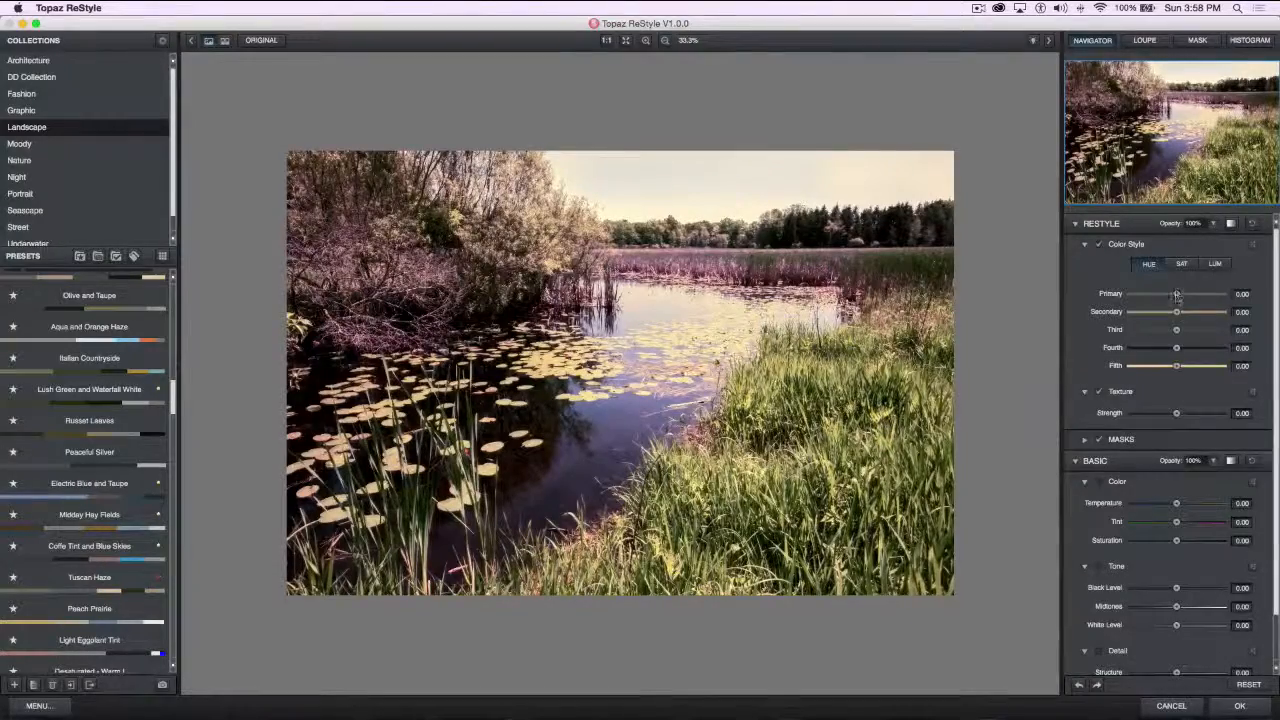
Try Color Style tweaks on the primary color: hue 0.05, saturation about -0.09, and a slight luminance adjustment
mouse_move(1177, 296)
mouse_down()
mouse_move(1146, 296)
mouse_move(1226, 296)
mouse_move(1180, 297)
mouse_up()
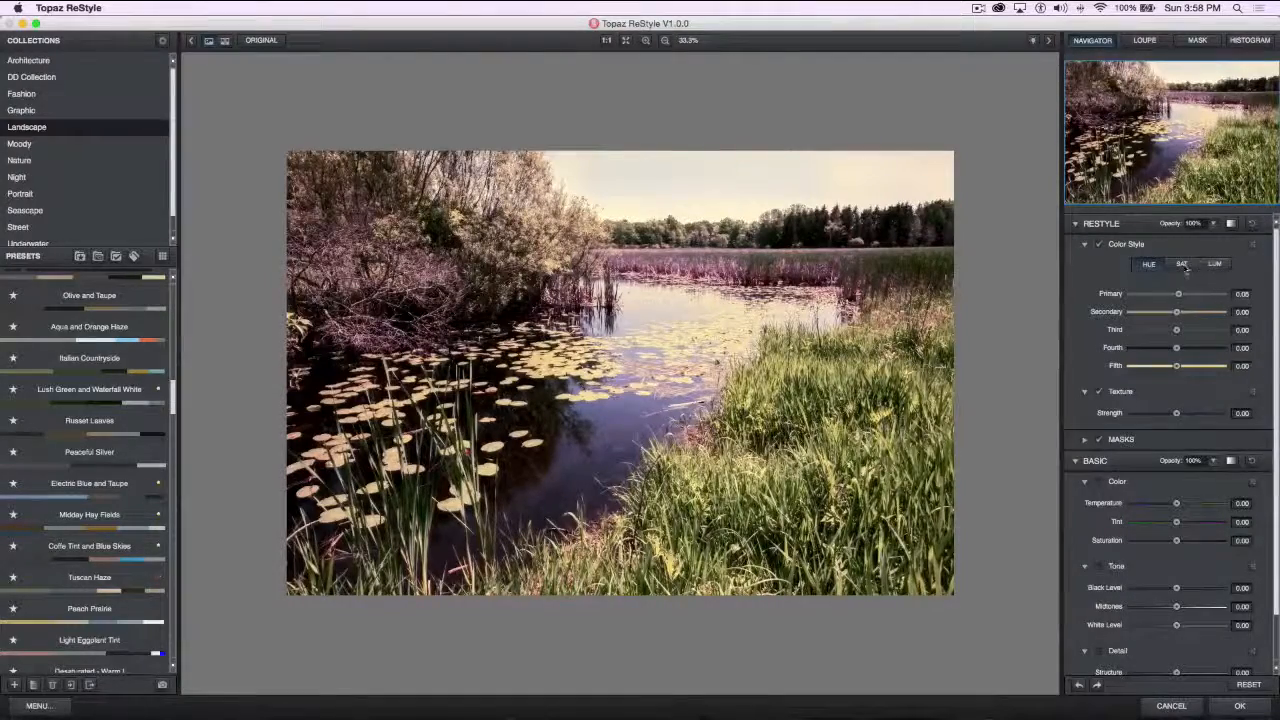
click(1181, 265)
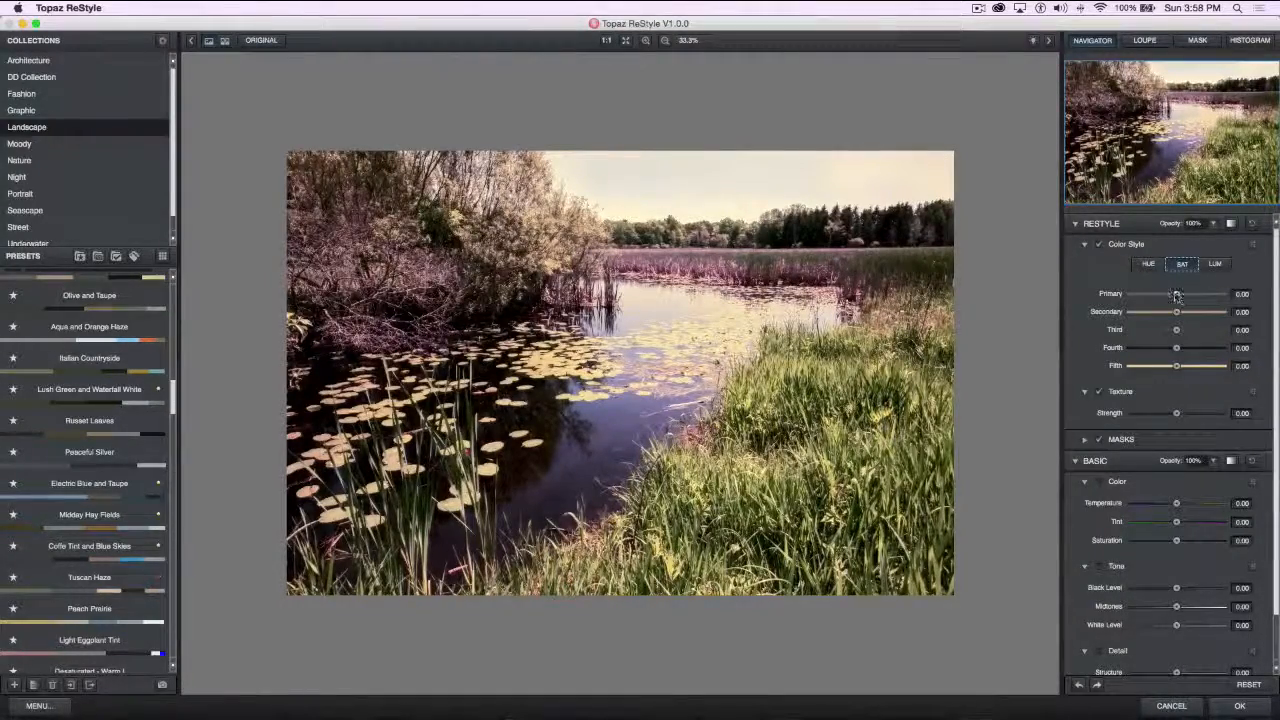
drag(1178, 294, 1217, 297)
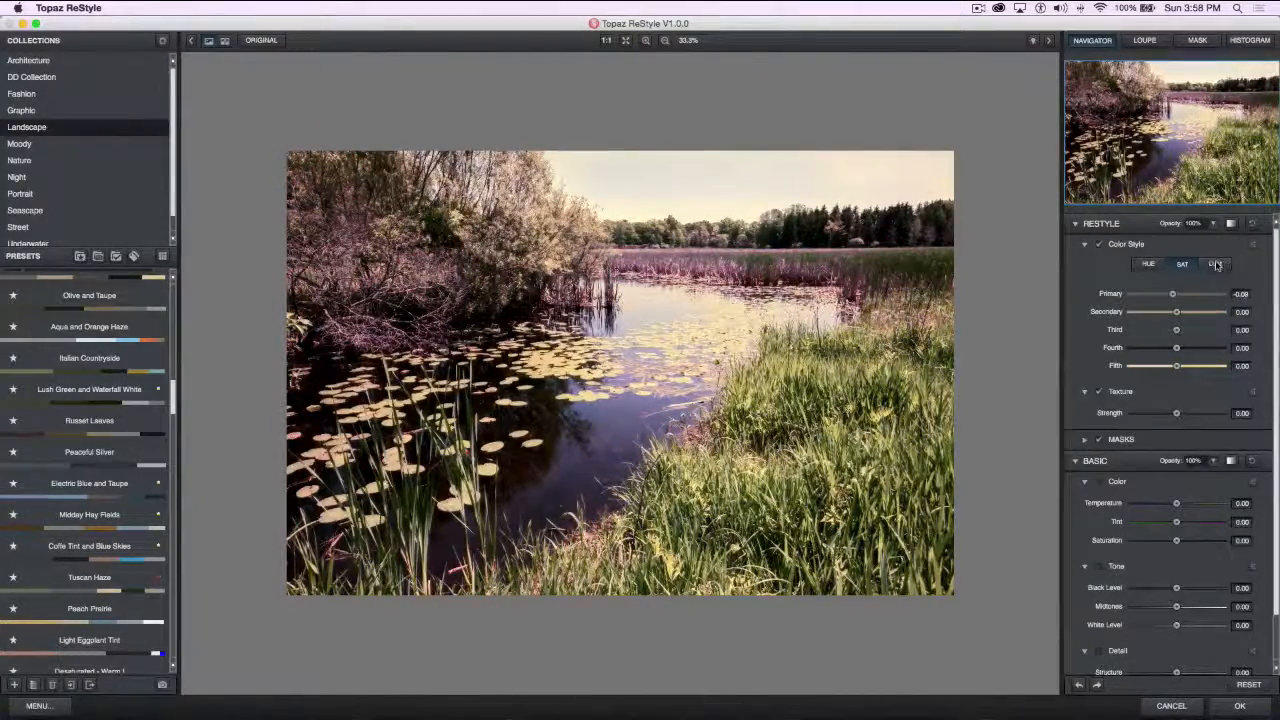
click(1216, 265)
mouse_move(1172, 294)
mouse_down()
mouse_move(1103, 297)
mouse_move(1172, 296)
mouse_up()
click(1182, 264)
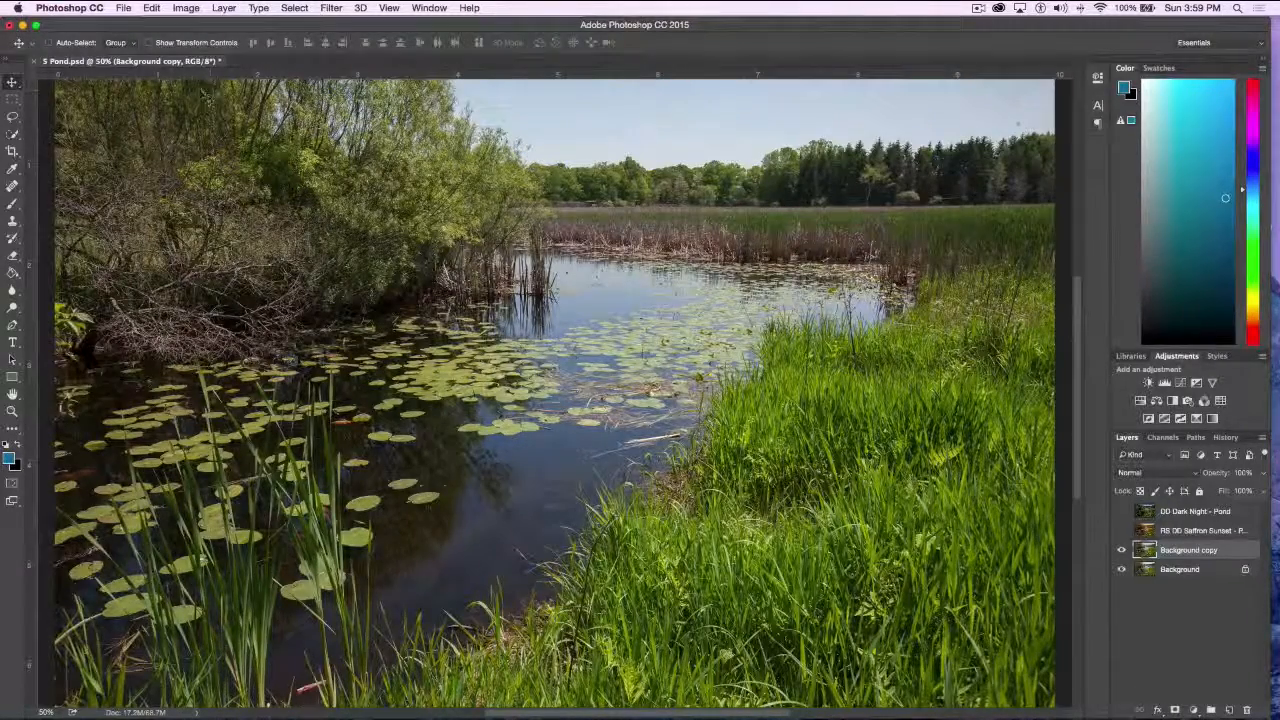
Close 5 Pond.psd without saving the changes, and open 6 BigBendTexas.psd from the Topaz demo pieces folder
click(33, 64)
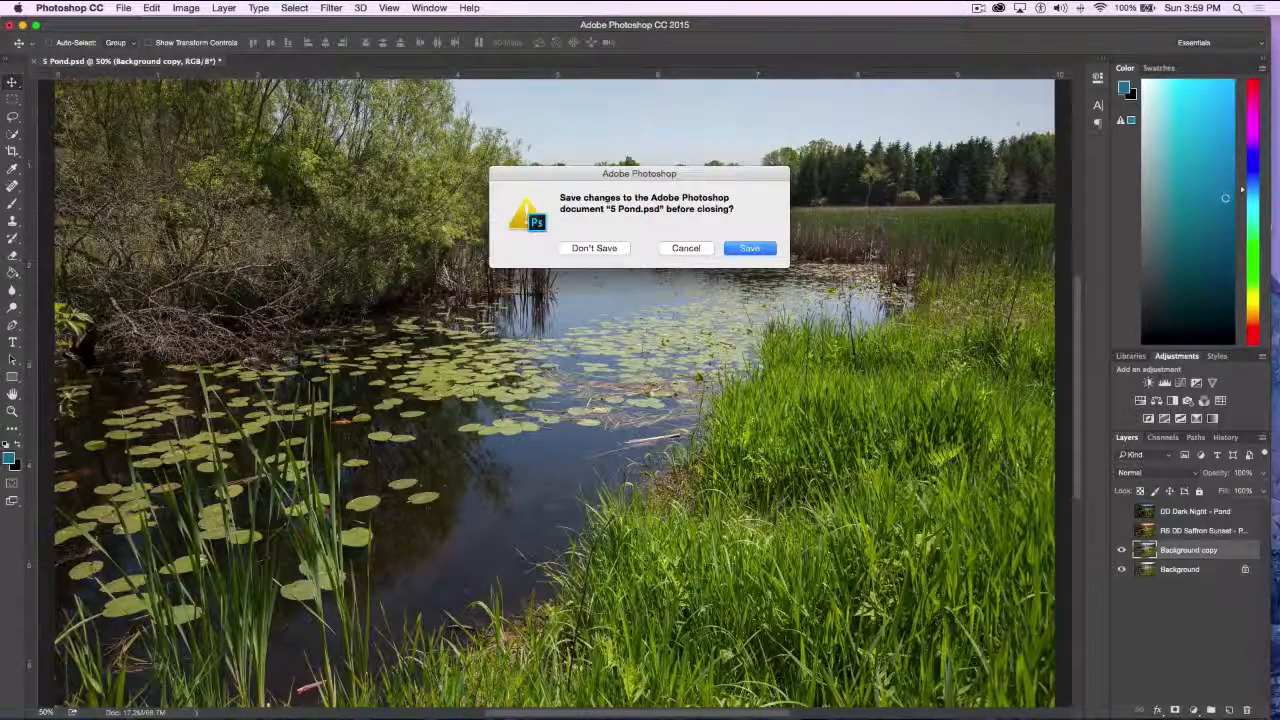
click(594, 248)
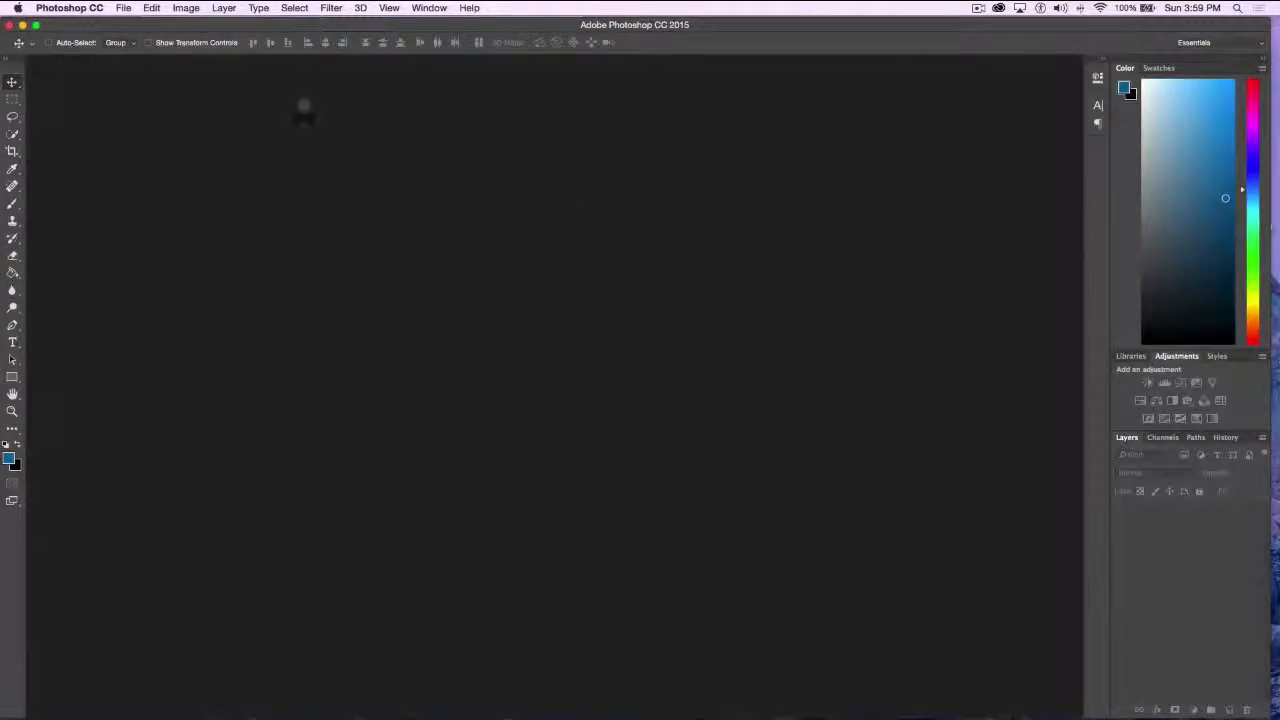
click(123, 8)
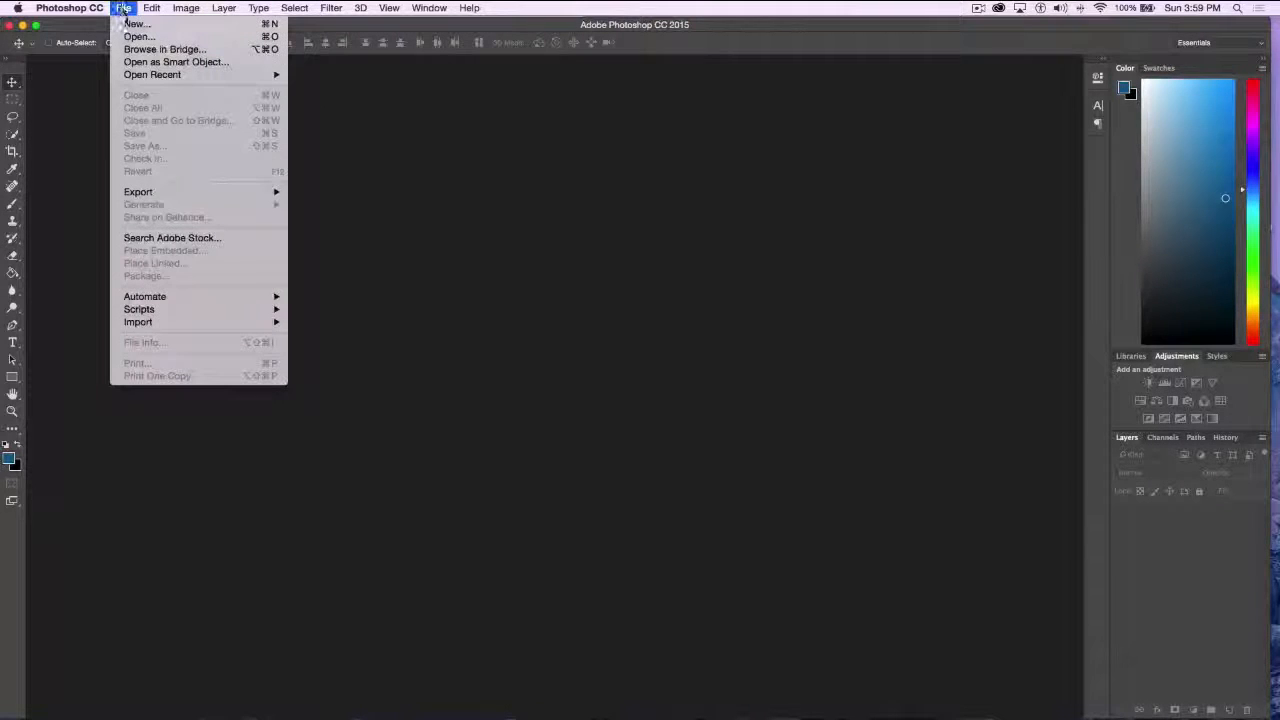
click(132, 37)
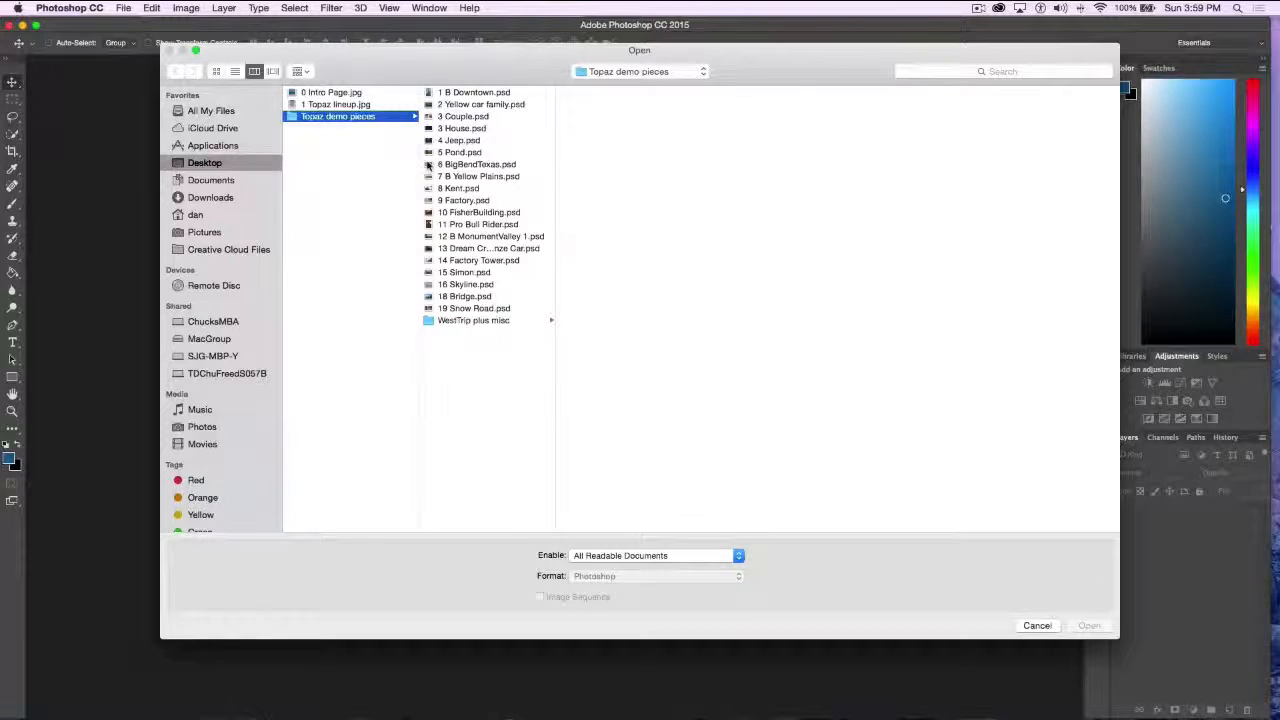
click(428, 165)
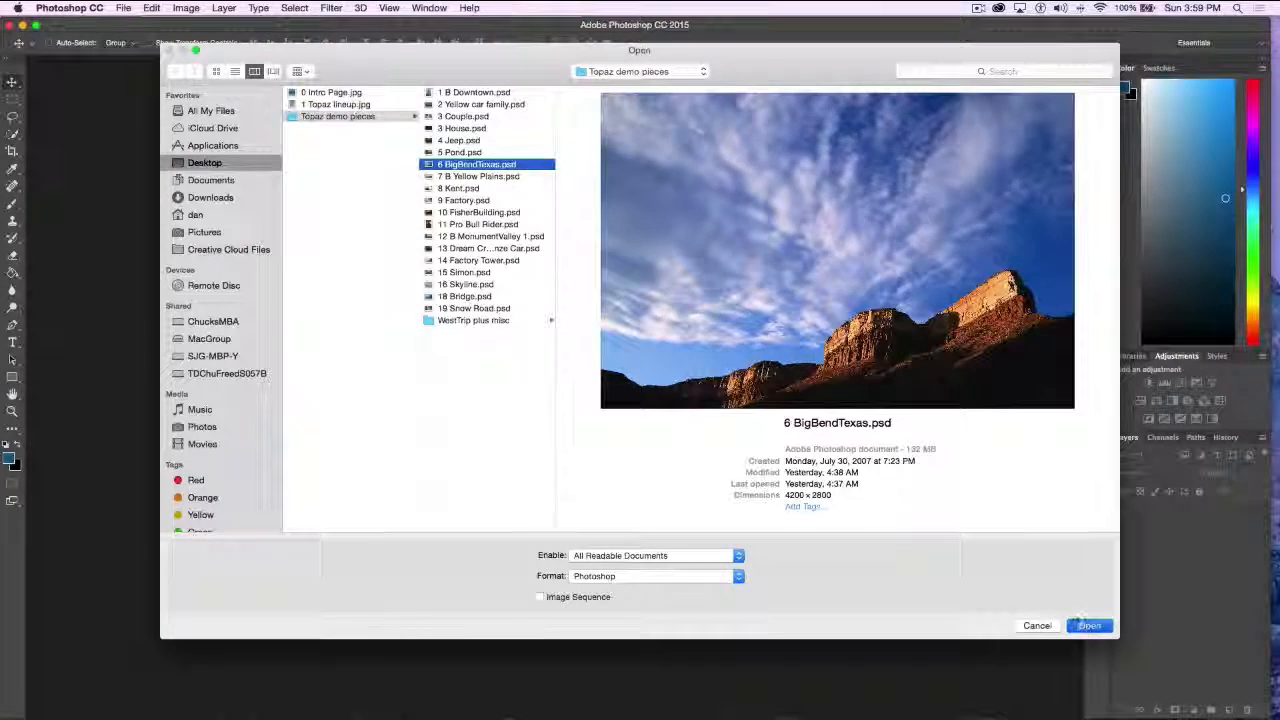
click(1078, 624)
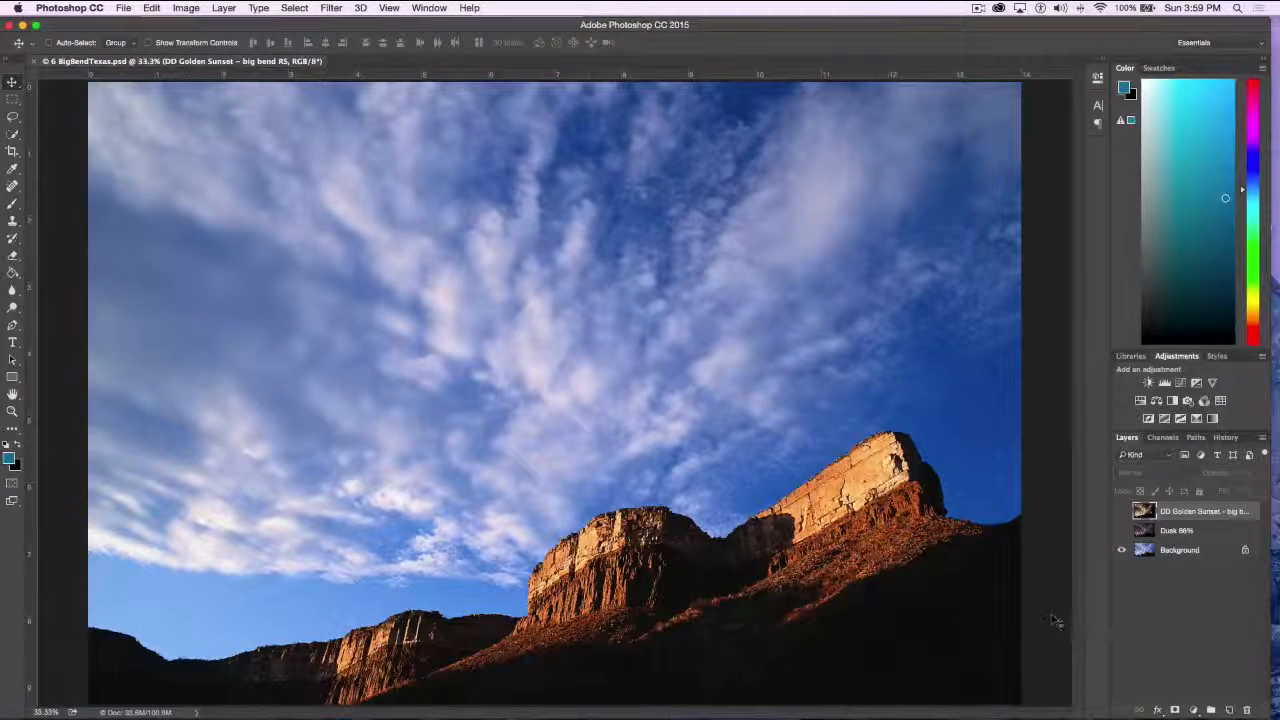
Toggle the Dusk 66% layer to compare it with the original, and show the DD Golden Sunset - big bend RS layer
click(1125, 531)
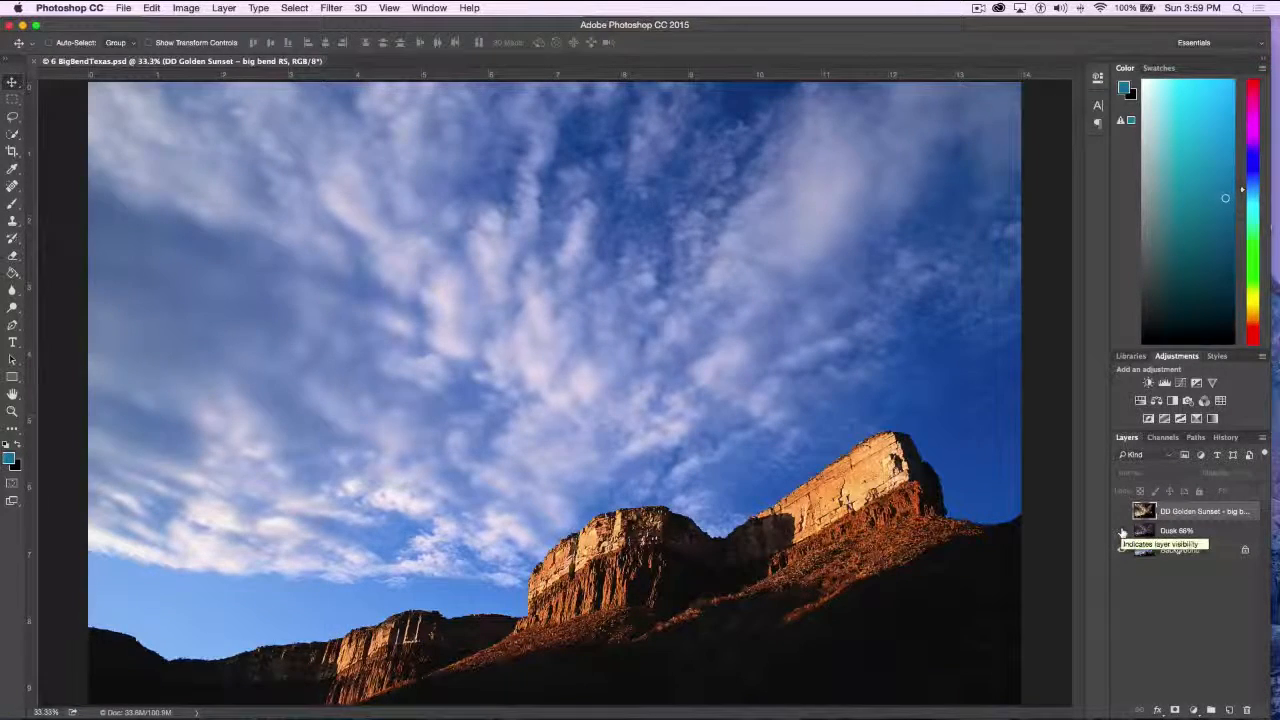
click(1121, 531)
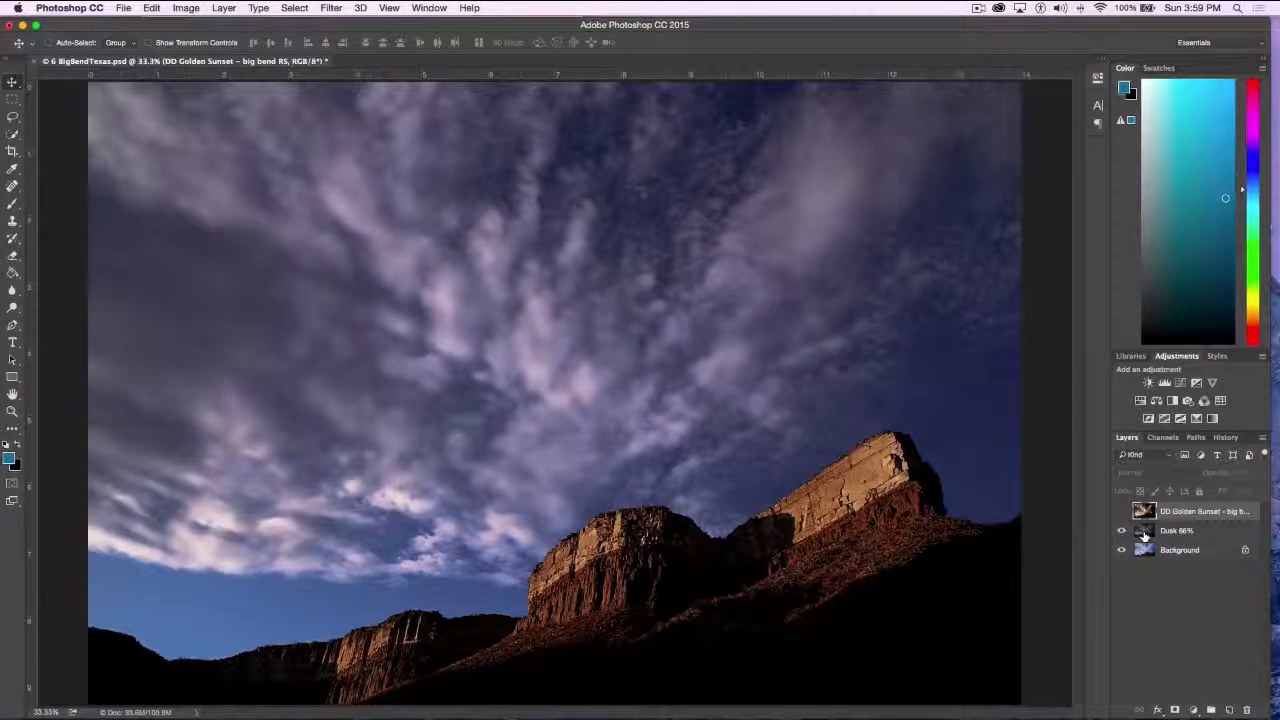
click(1121, 531)
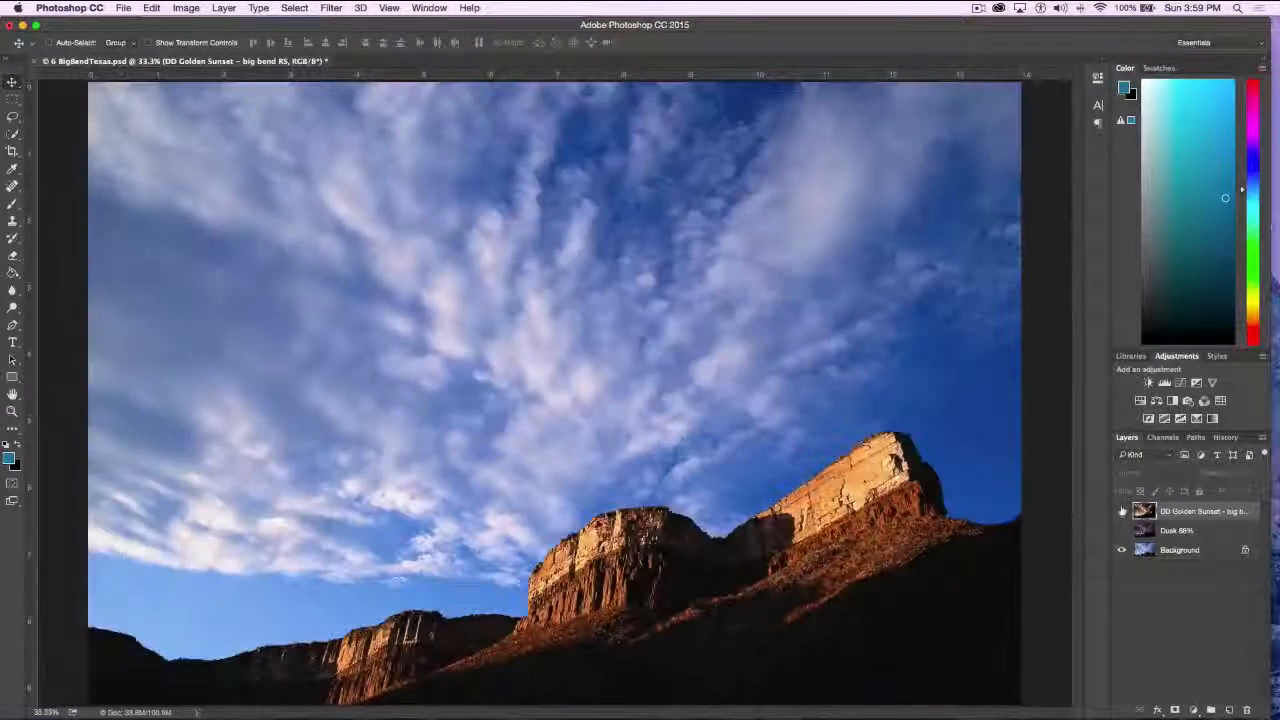
click(1121, 511)
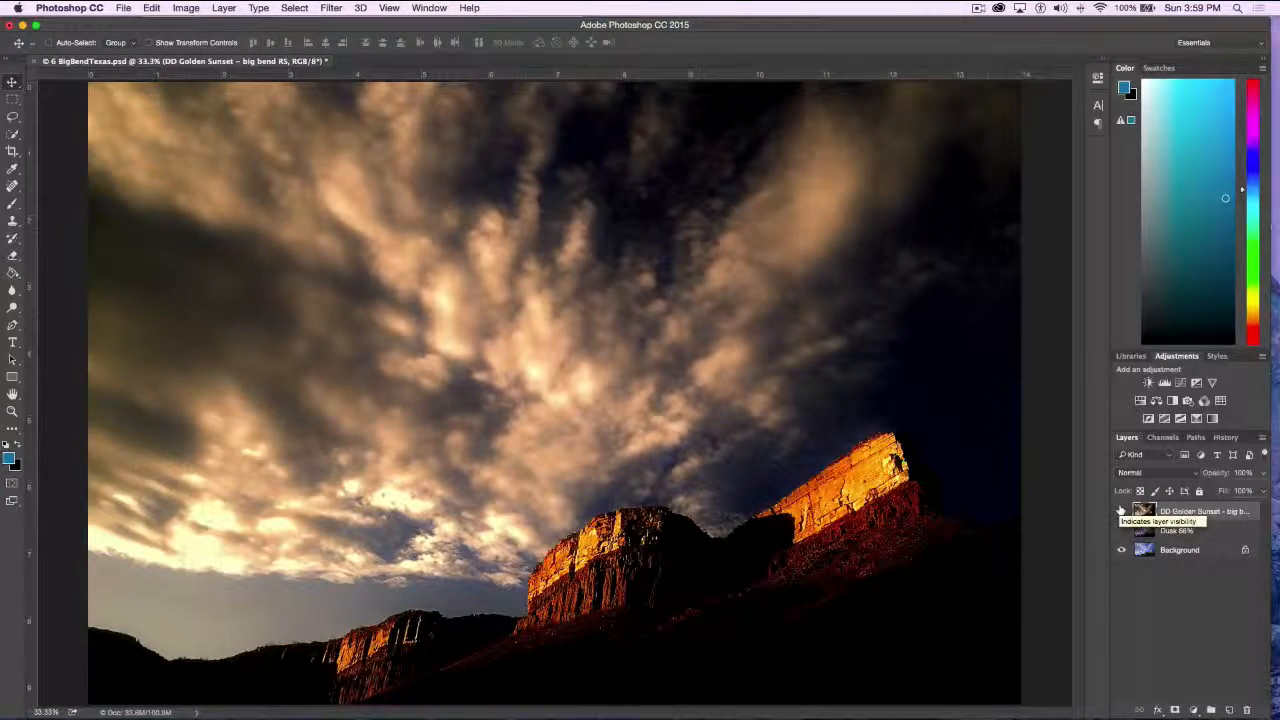
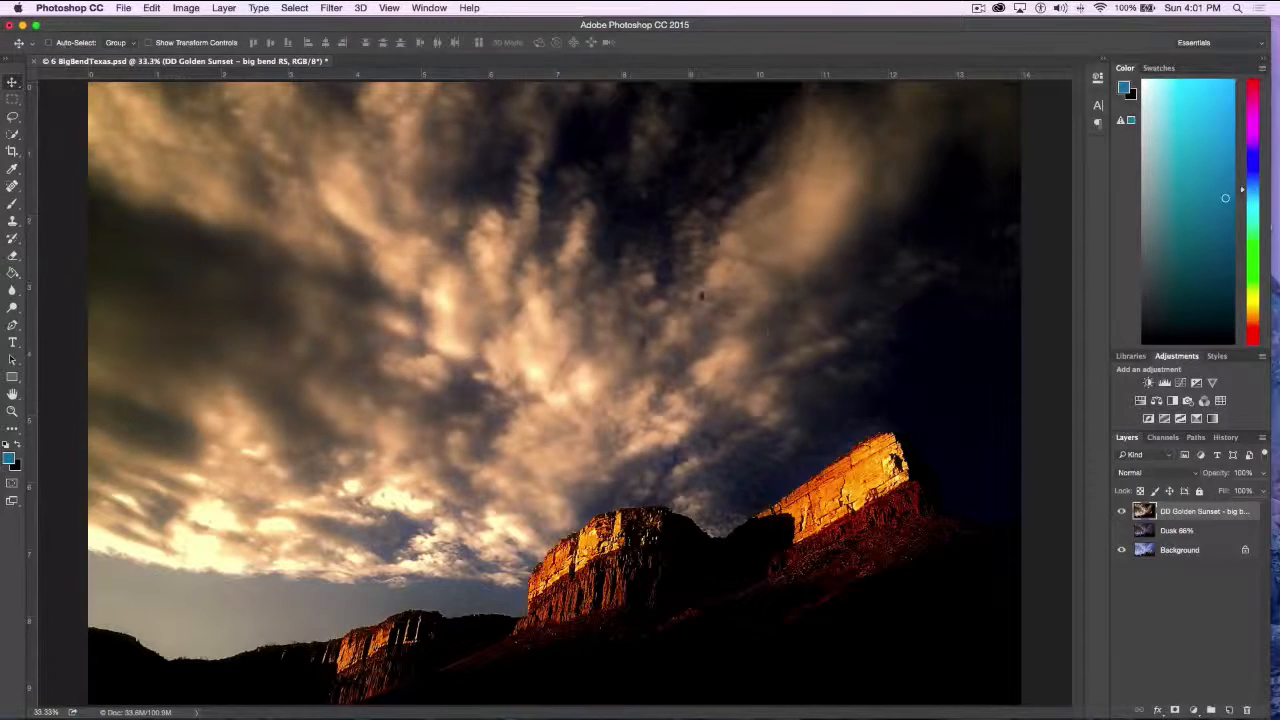
Close 6 BigBendTexas.psd without saving the changes, and open 7 B Yellow Plains.psd from the Topaz demo pieces folder
click(35, 65)
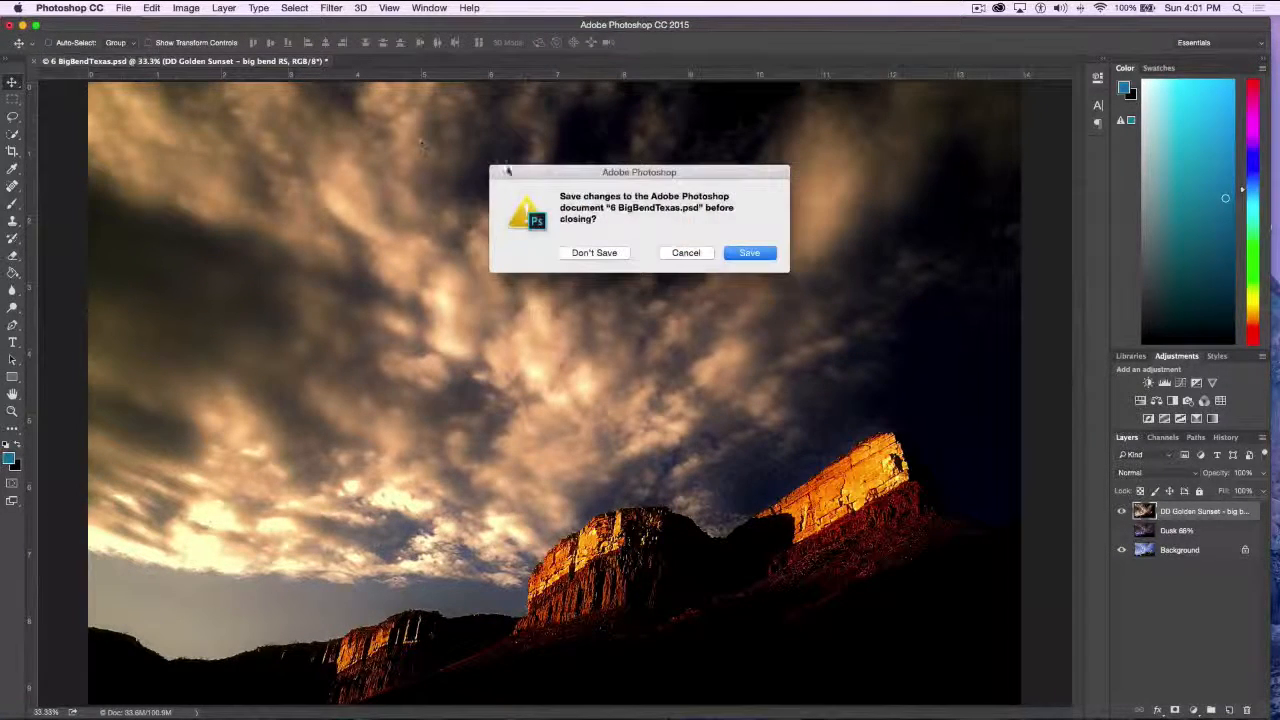
click(597, 253)
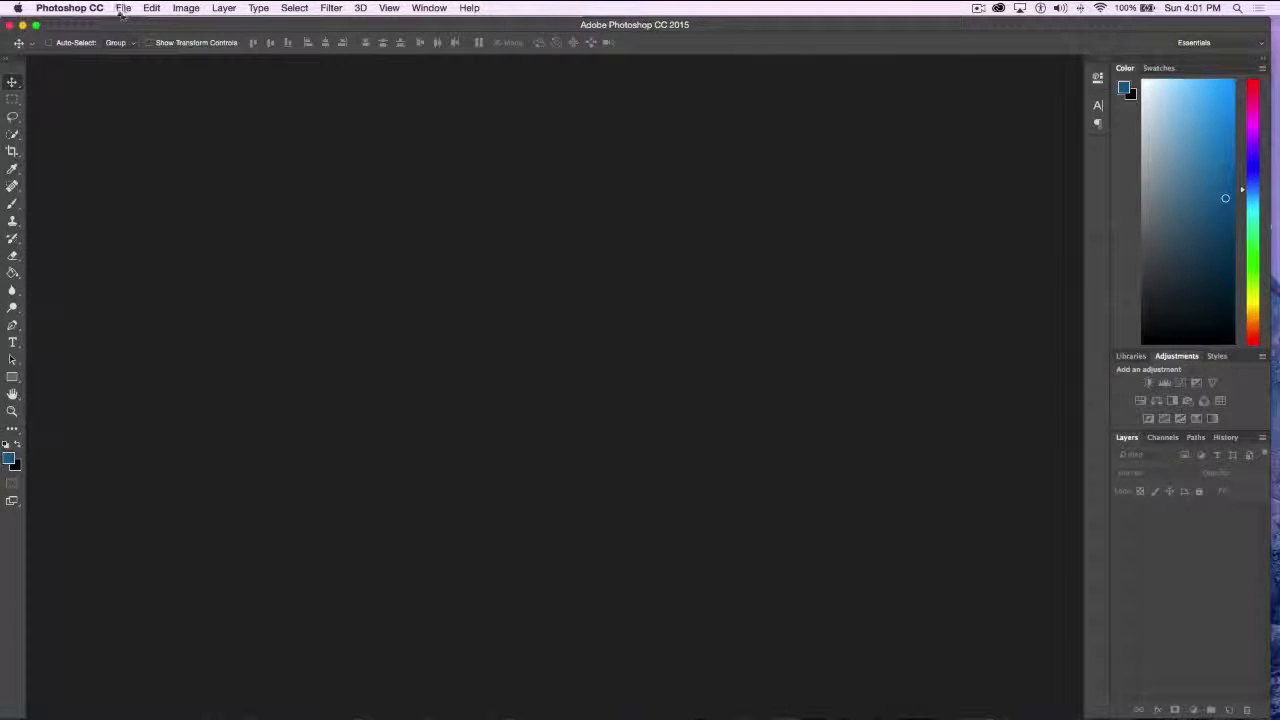
click(123, 8)
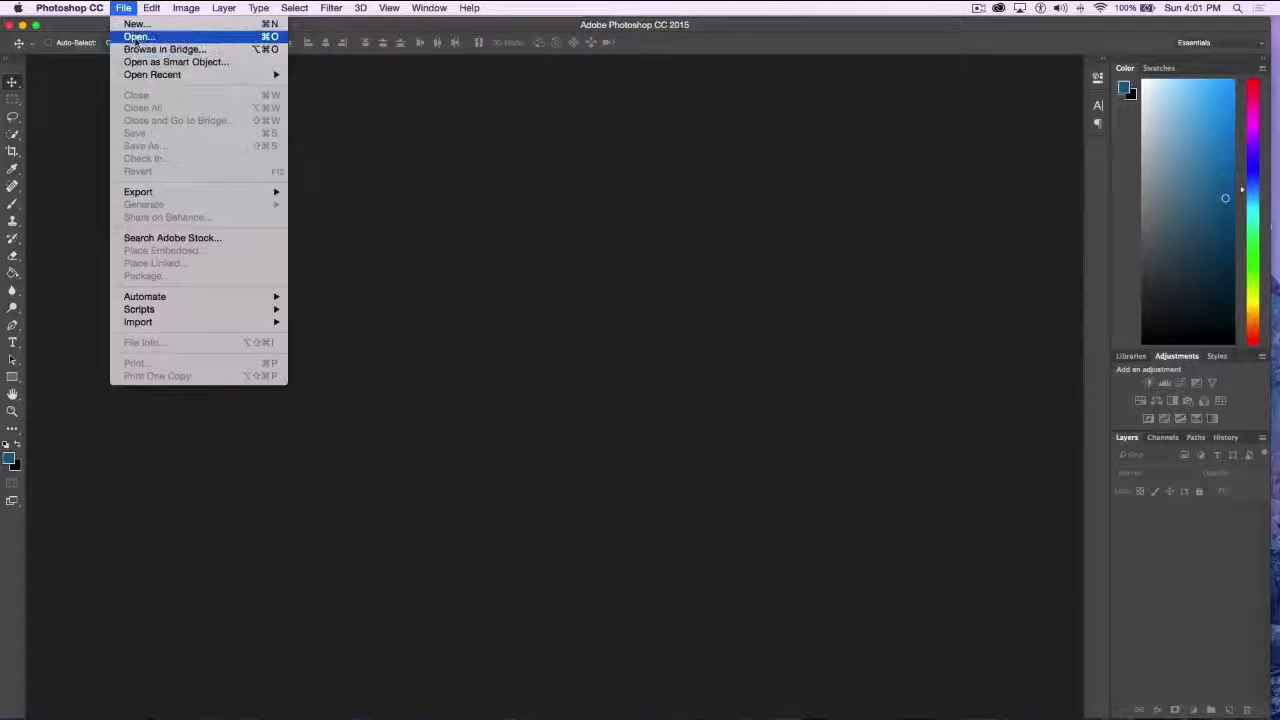
click(136, 37)
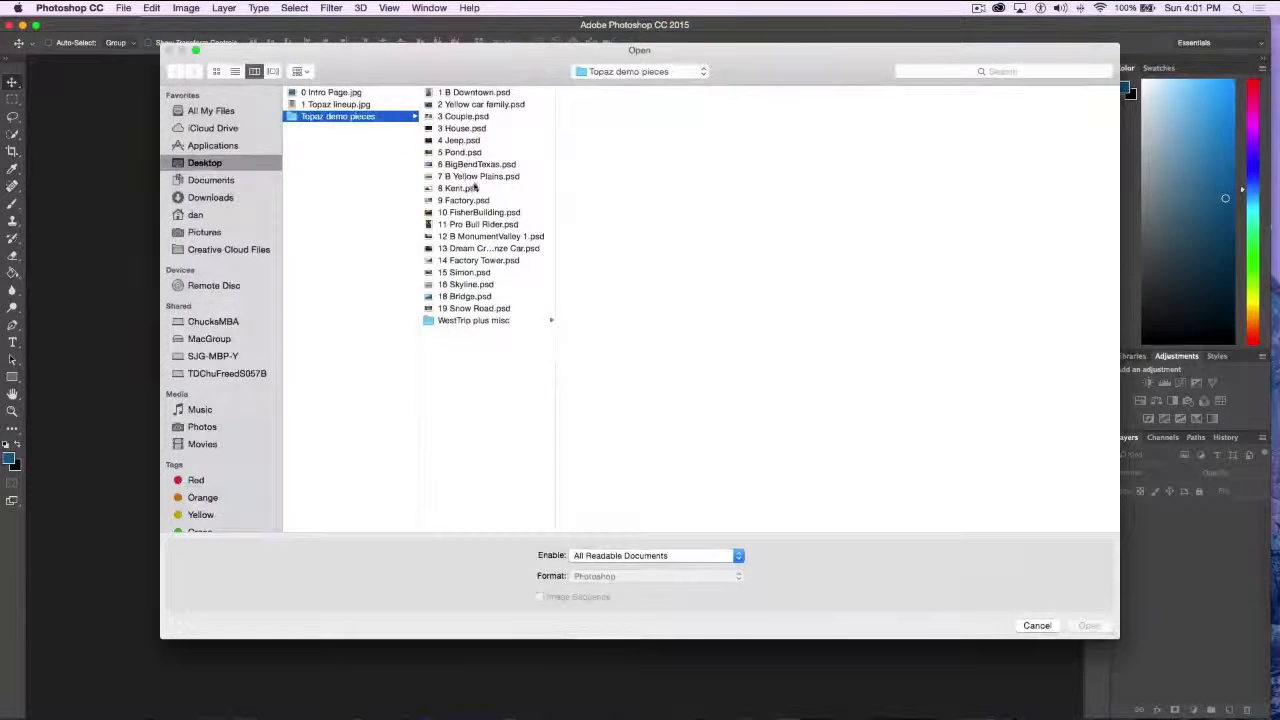
click(428, 178)
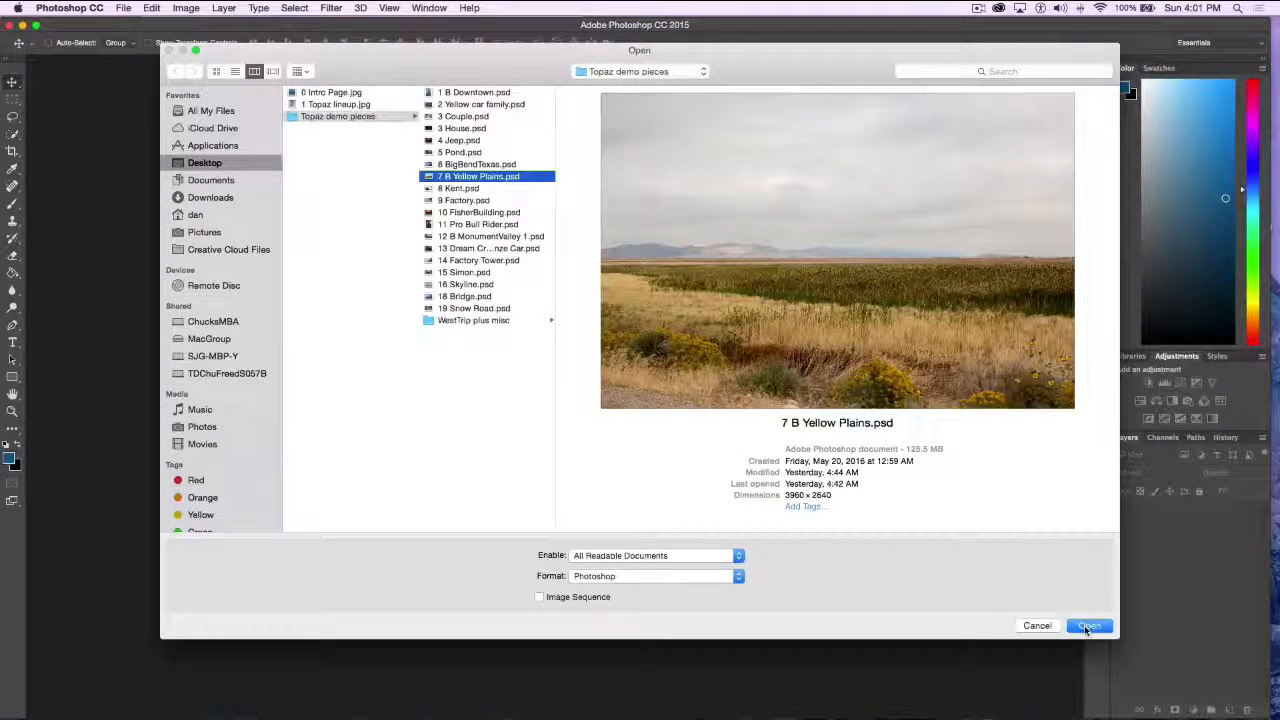
click(1086, 627)
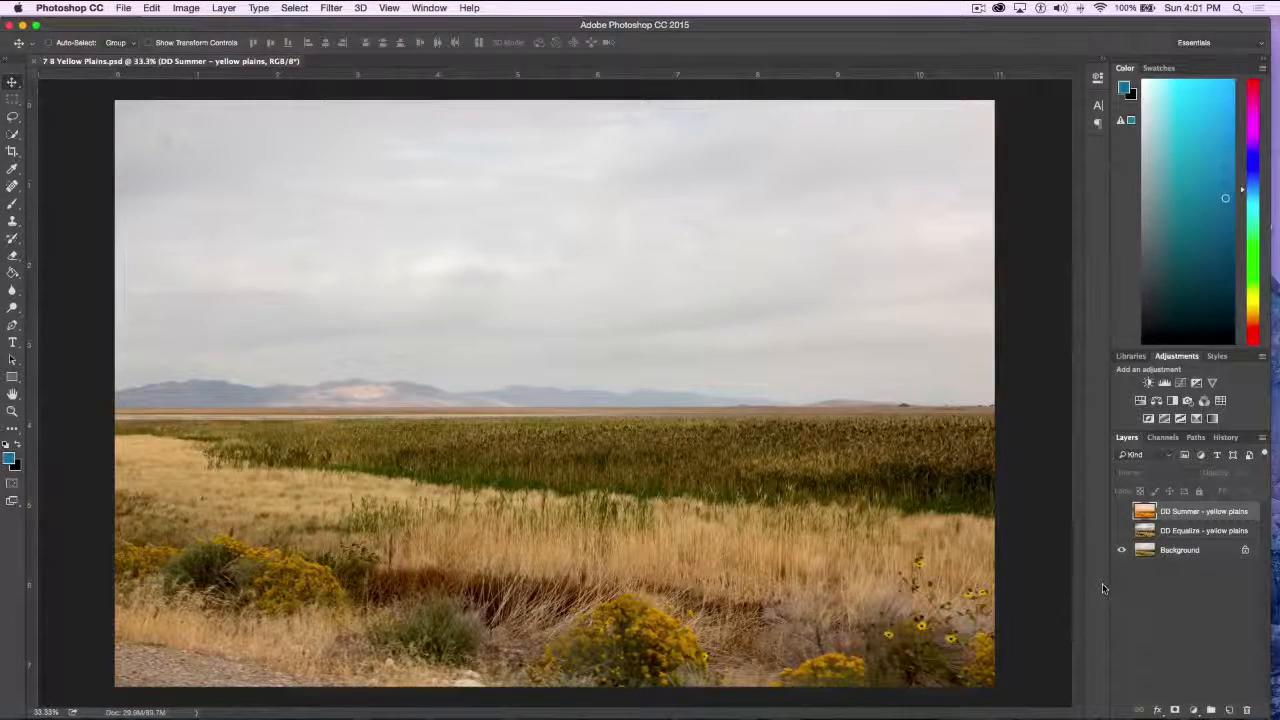
Compare the DD Equalize and DD Summer layers with the original plains photo, ending with both layers shown
click(1121, 531)
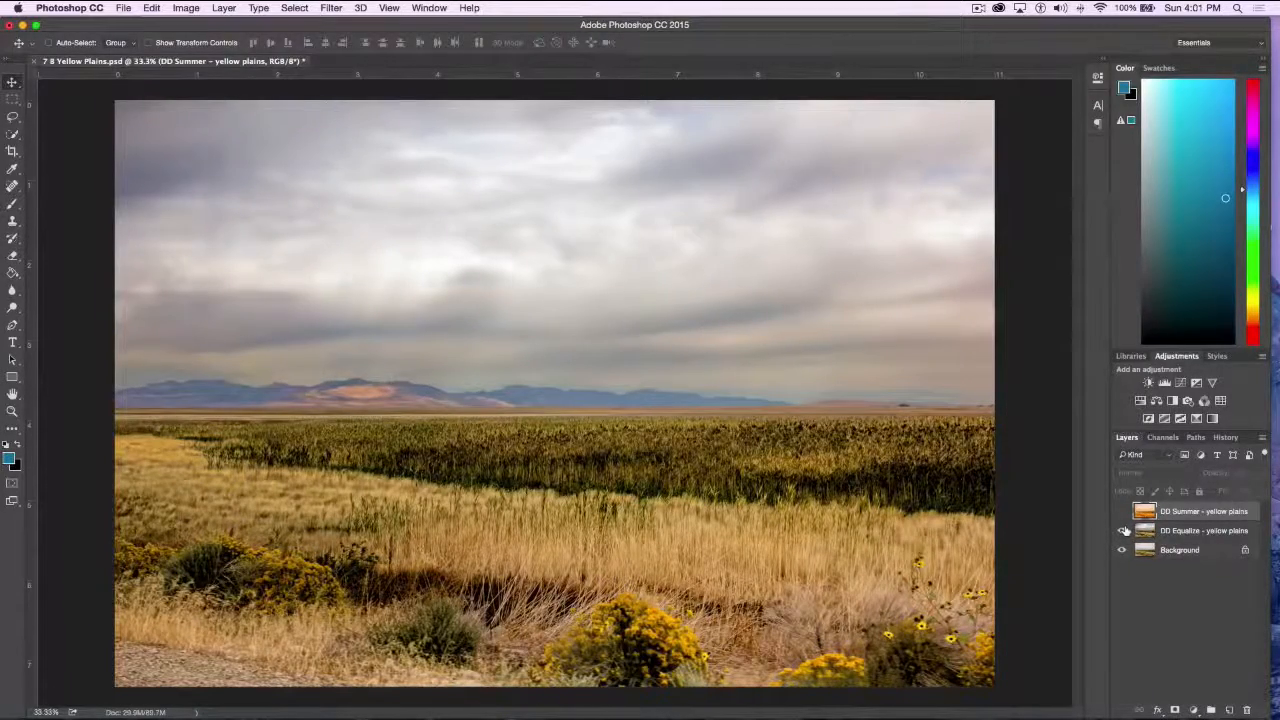
click(1121, 531)
click(1121, 531)
click(1121, 512)
click(1121, 513)
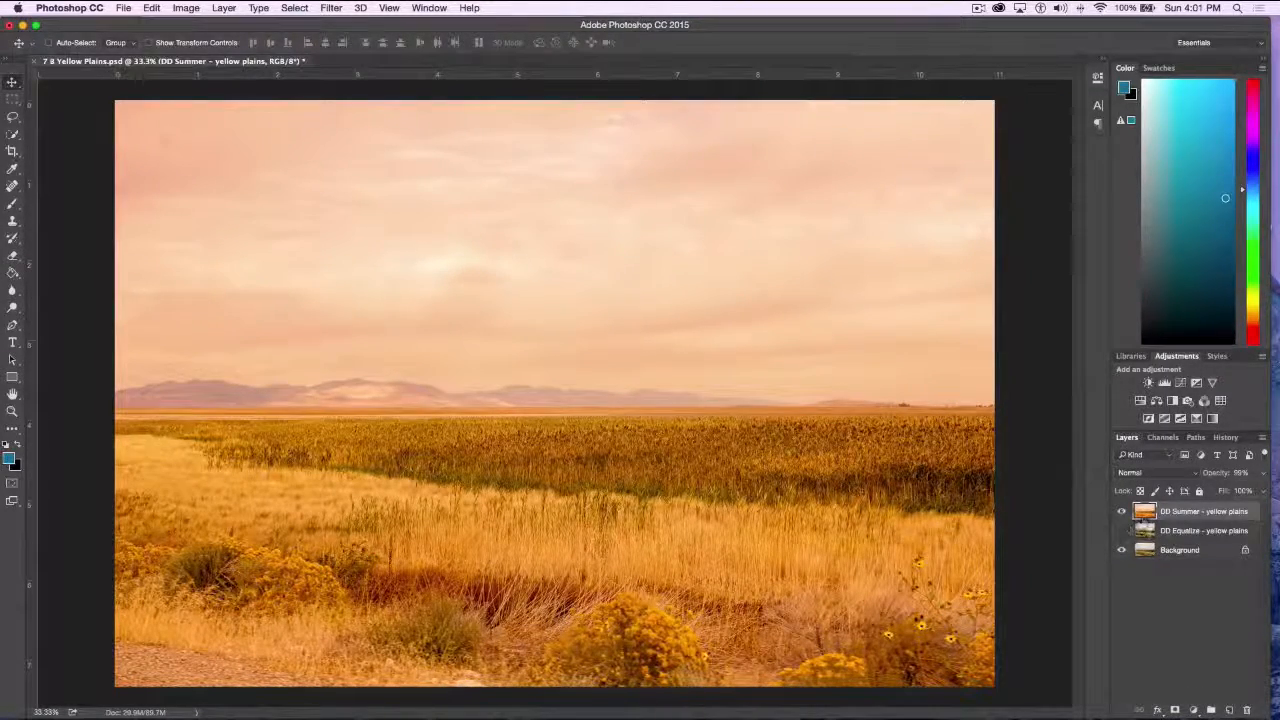
click(1121, 531)
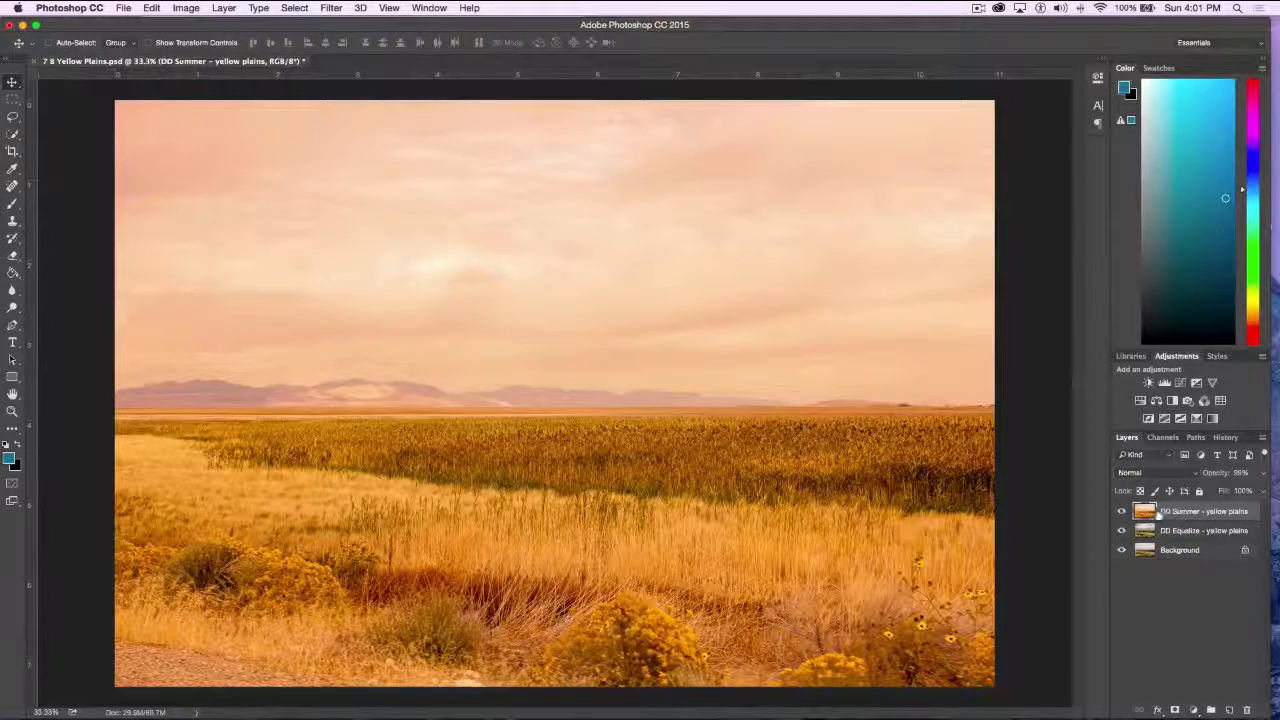
Try the Soft Light blend mode on the DD Summer layer and toggle that layer to compare the effect over DD Equalize
click(1173, 475)
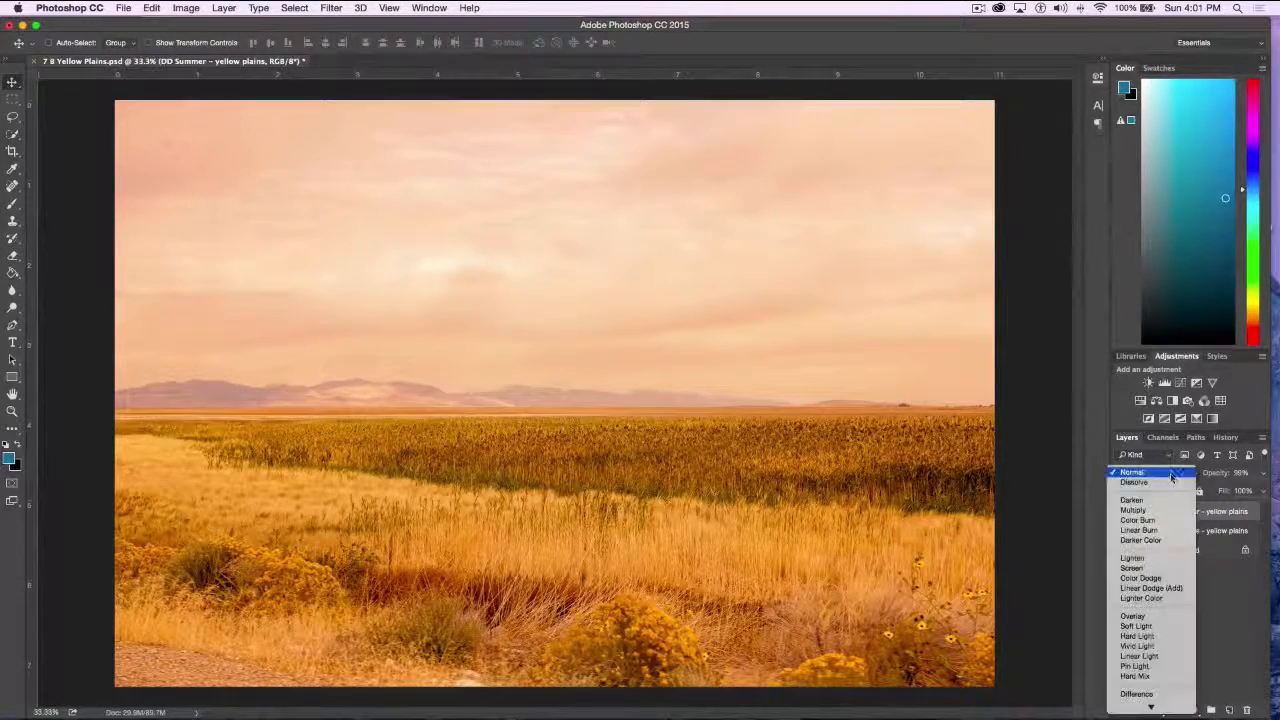
click(1162, 627)
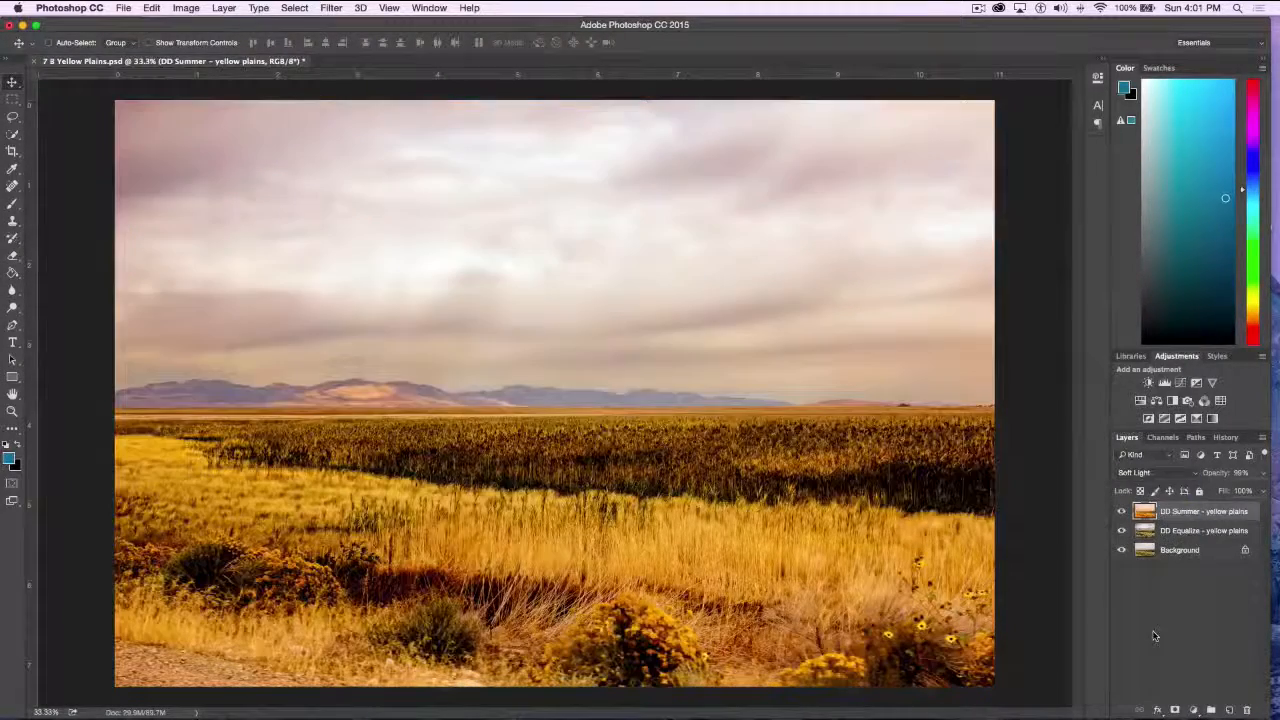
click(1122, 512)
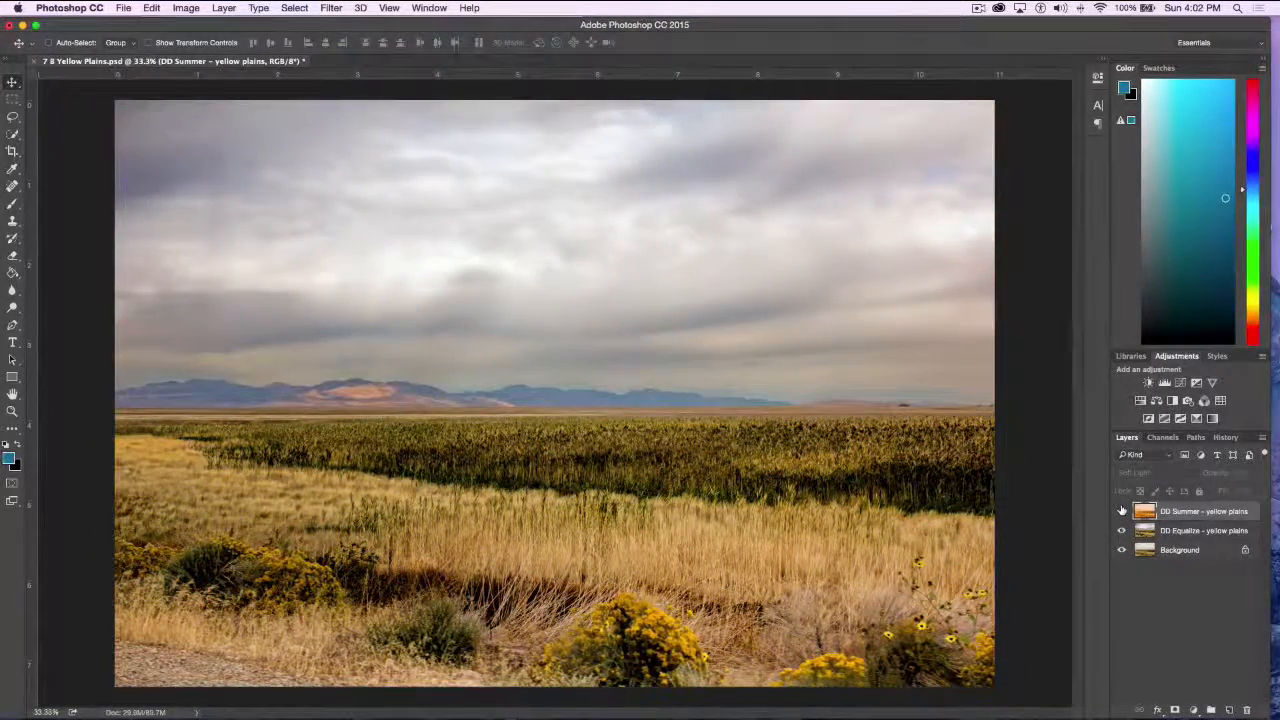
click(1122, 511)
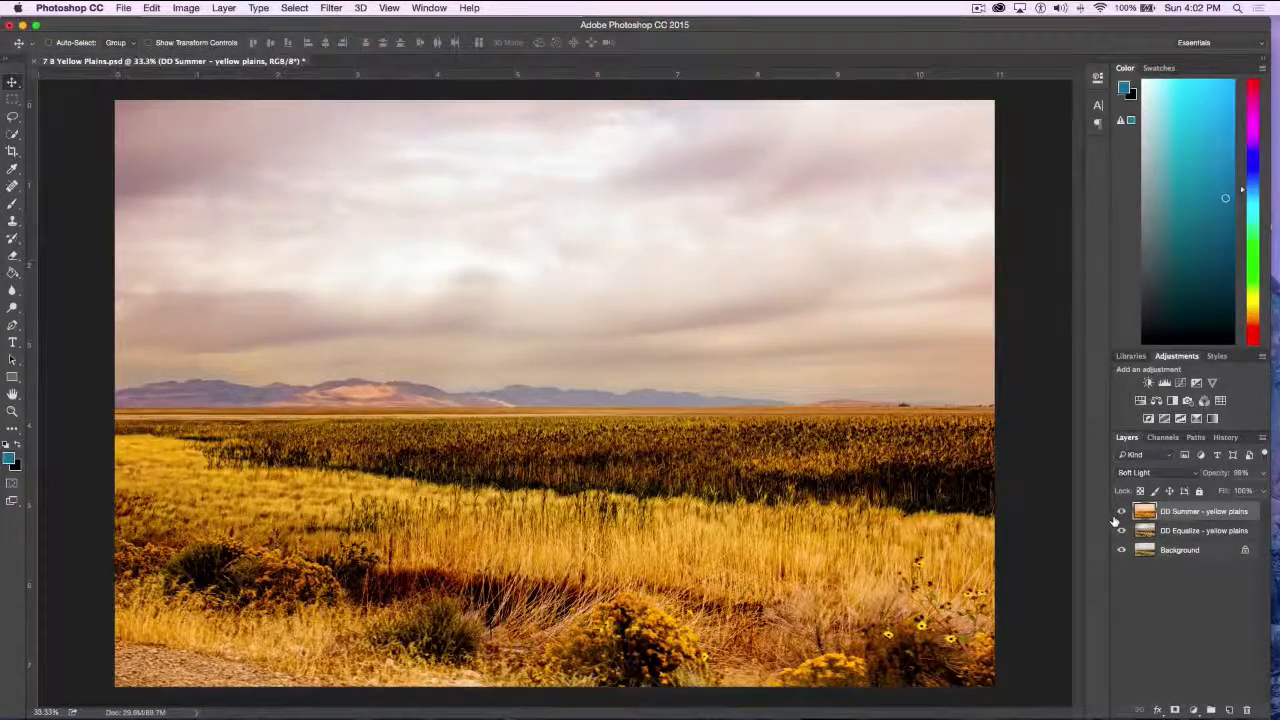
click(1120, 513)
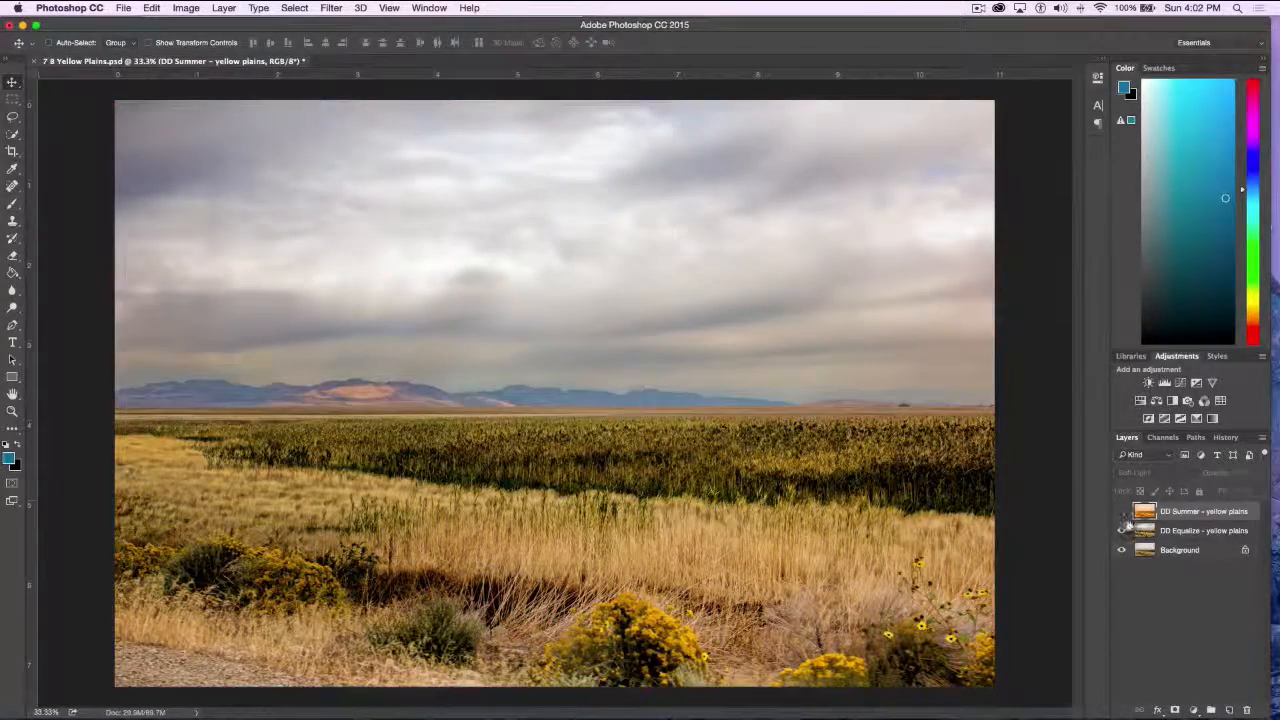
click(1121, 511)
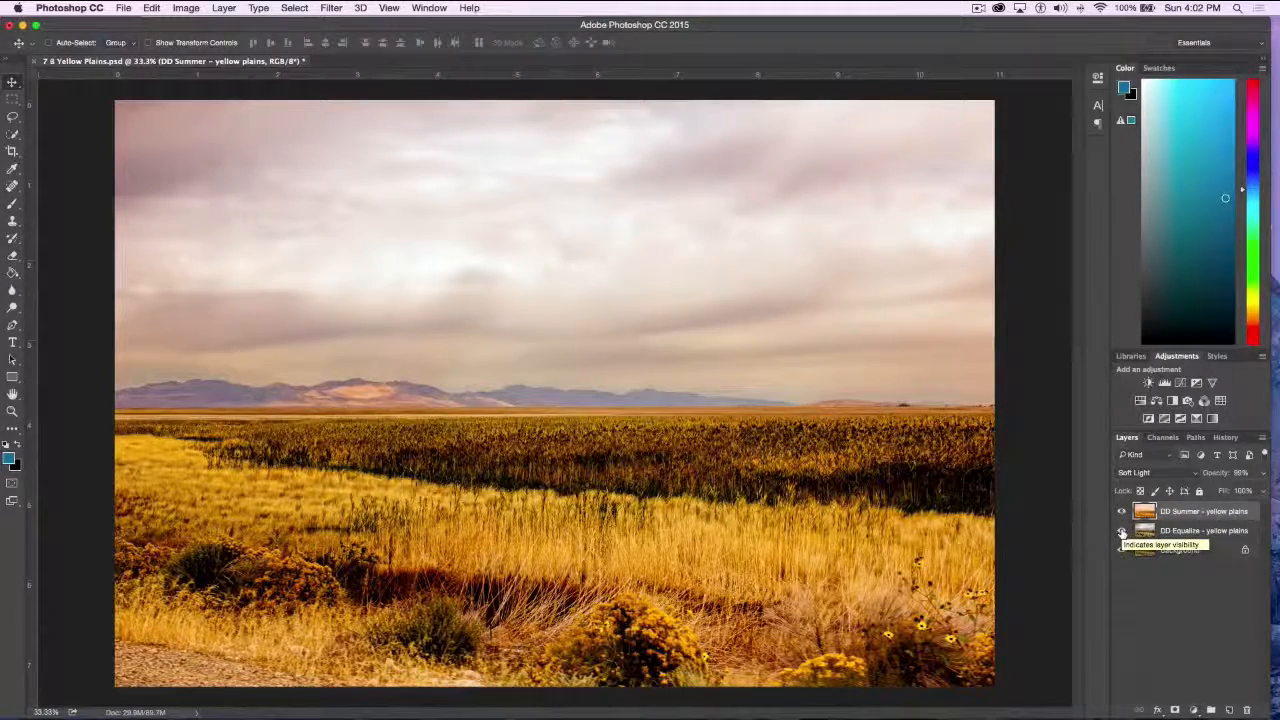
Hide the DD Equalize layer and toggle the Soft Light DD Summer layer against the original background
click(1121, 531)
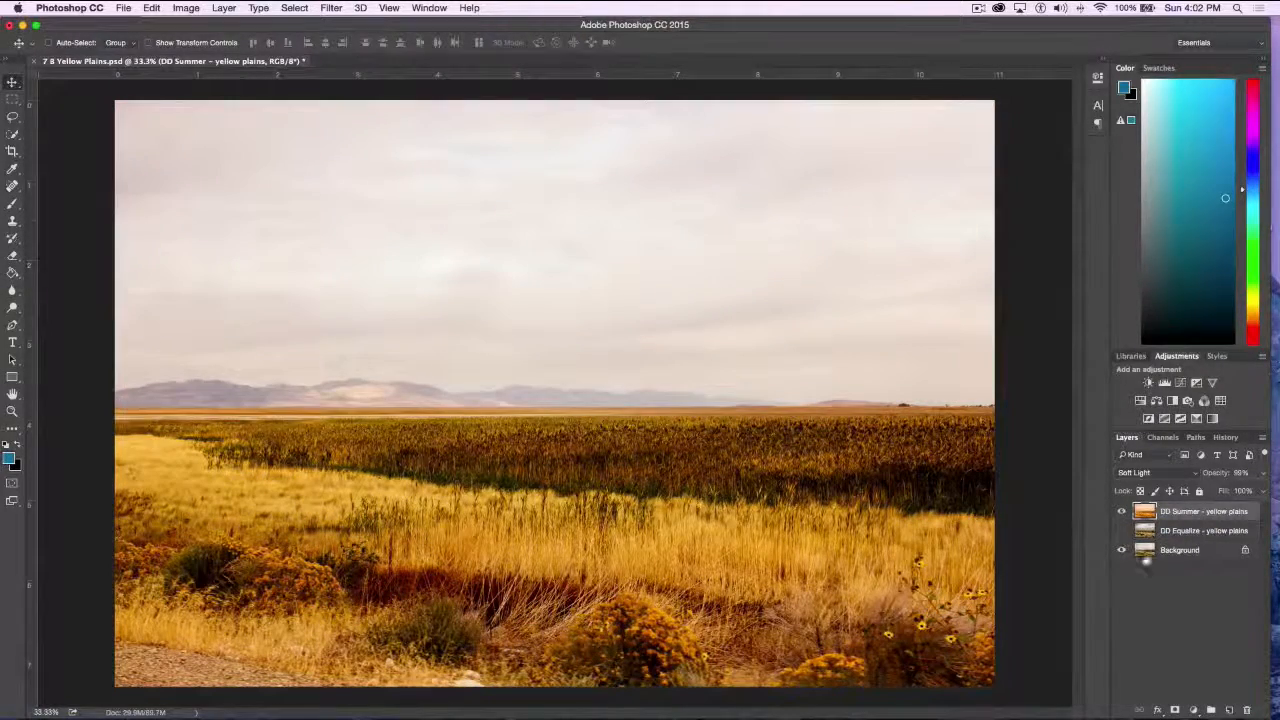
click(1121, 511)
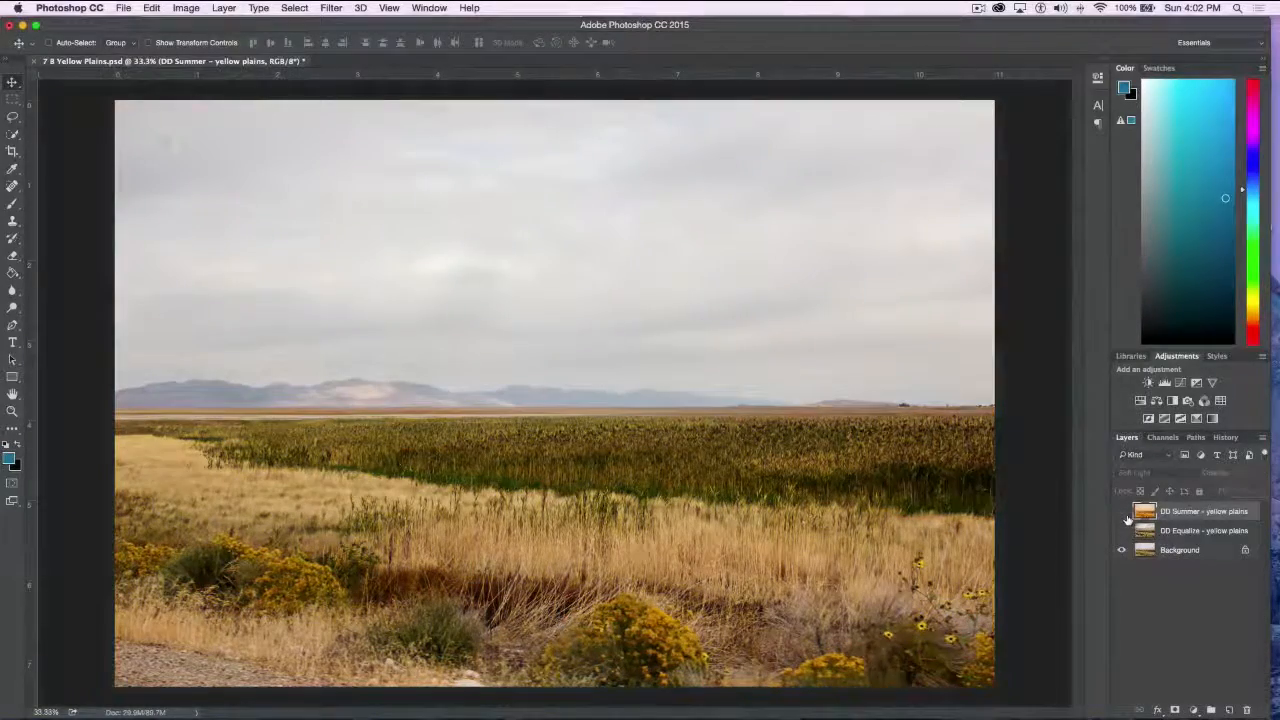
click(1121, 511)
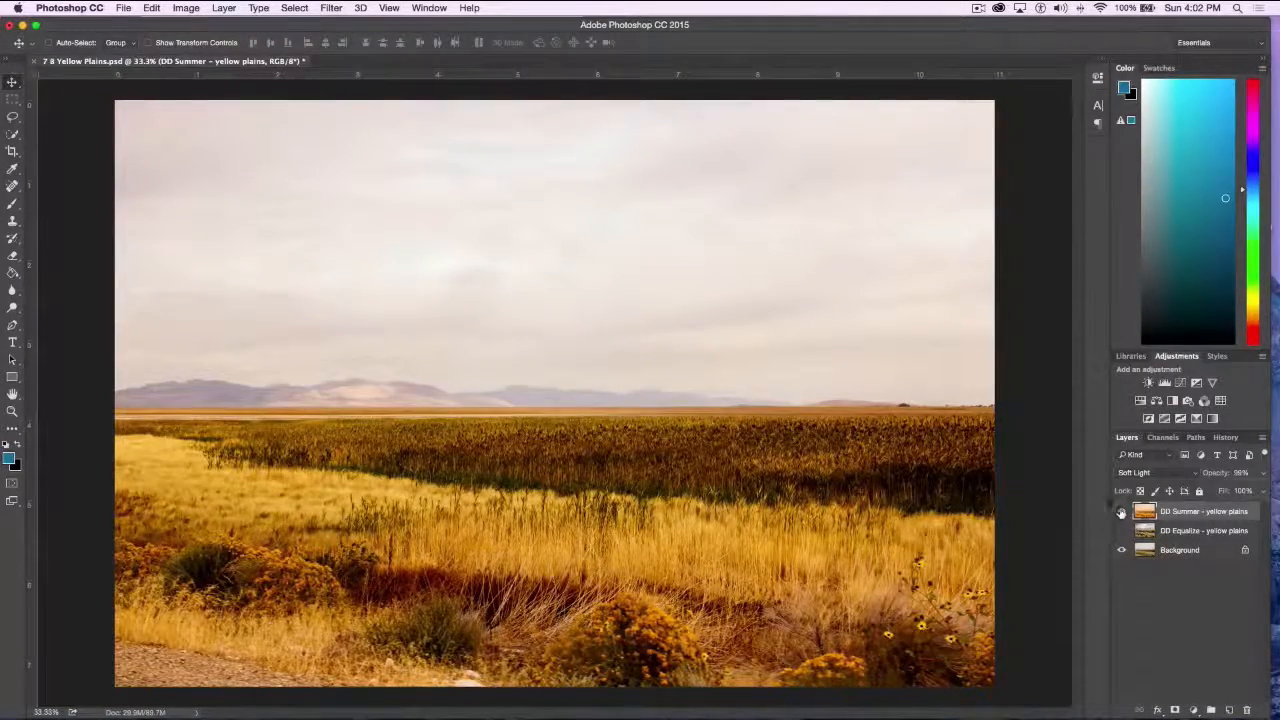
click(1121, 511)
click(1121, 511)
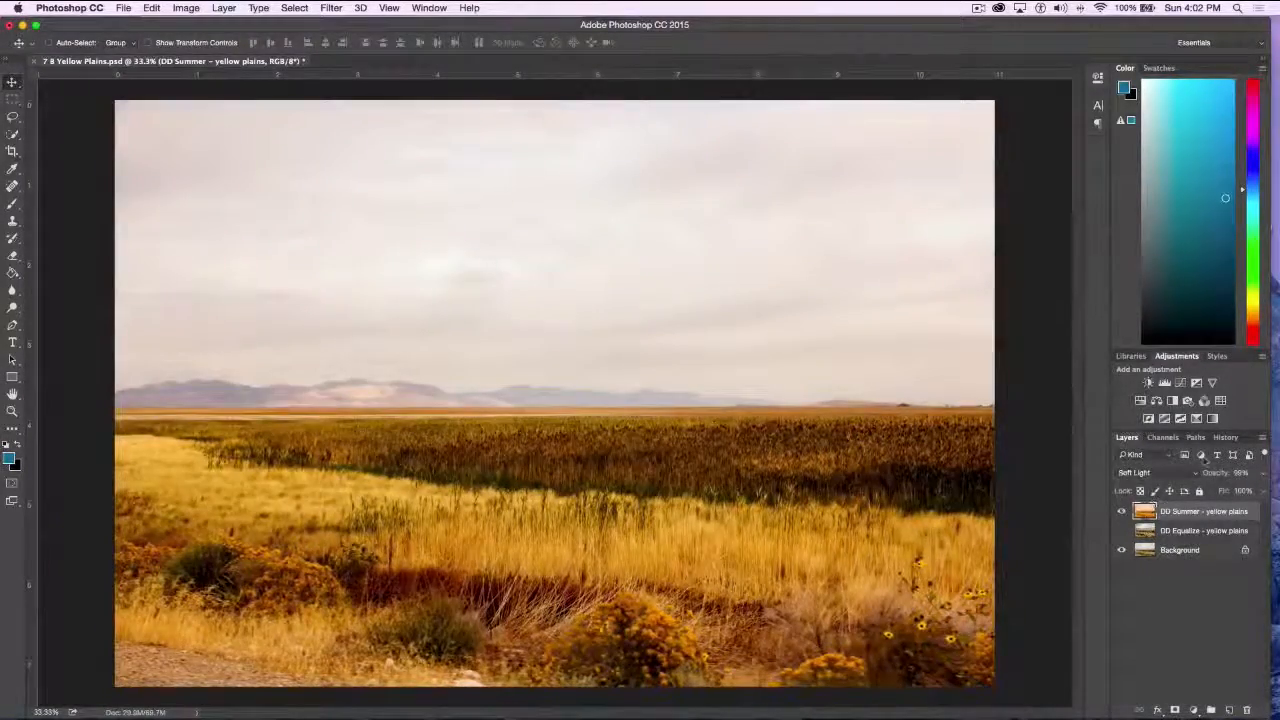
Set the DD Summer layer's blend mode back to Normal, with the DD Equalize layer shown again
click(1168, 473)
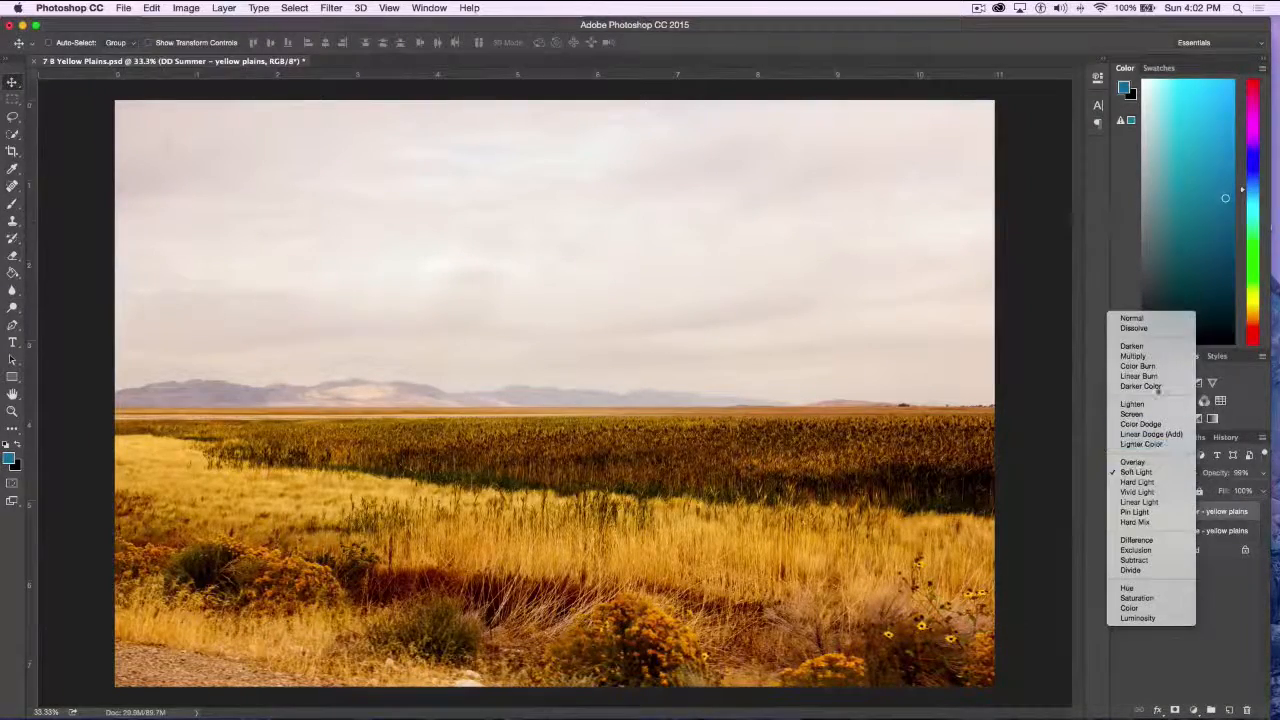
click(1145, 318)
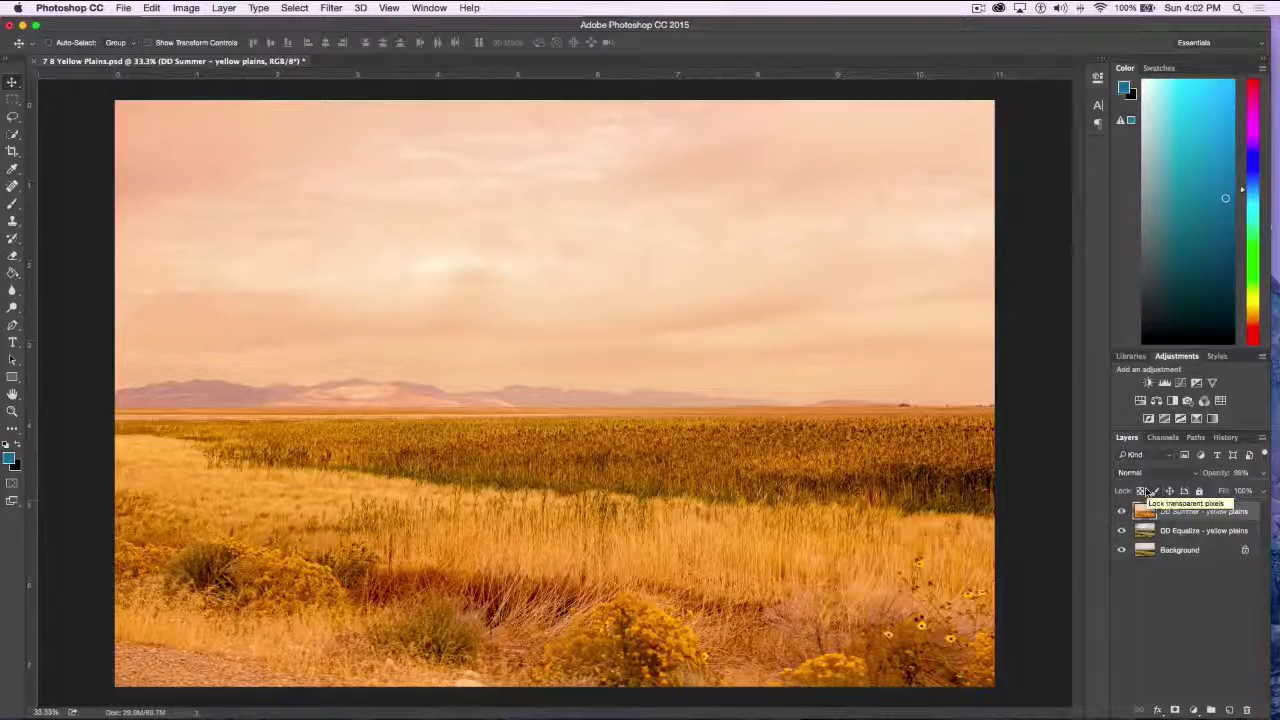
drag(1144, 510, 1150, 517)
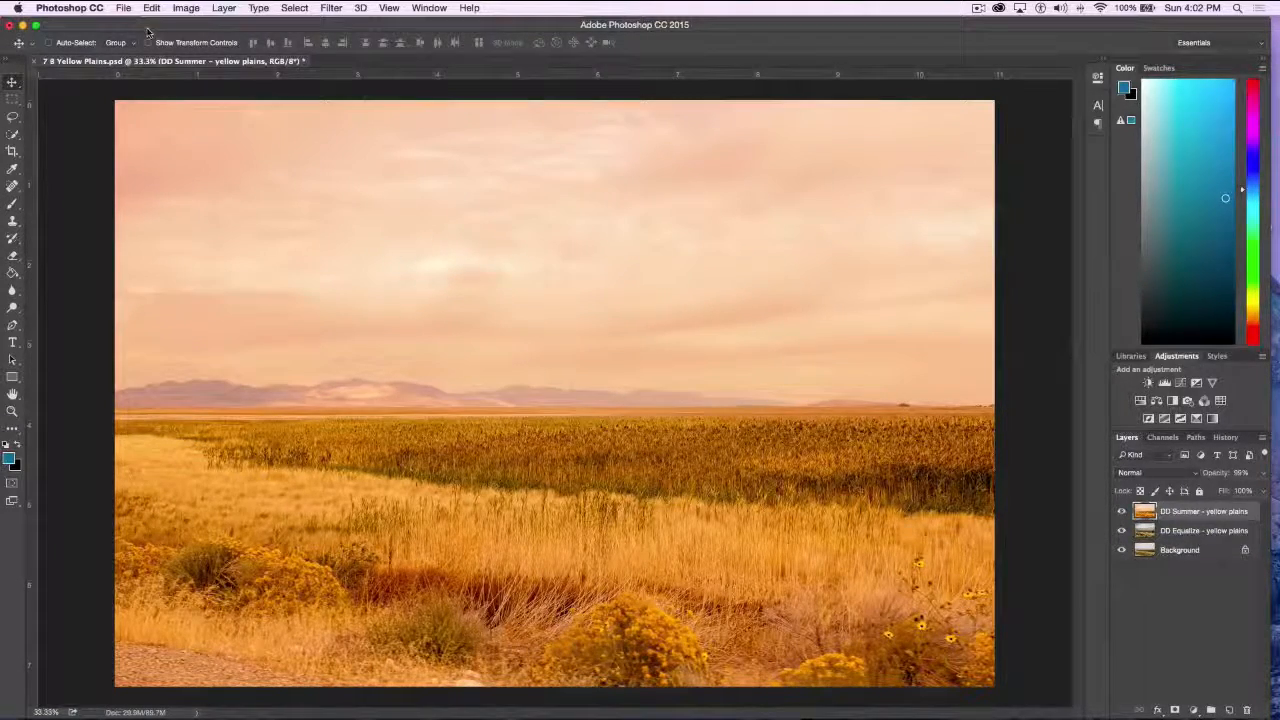
Close 7 B Yellow Plains.psd without saving, and open the seated man's portrait numbered 8 from the Topaz demo pieces folder
click(36, 62)
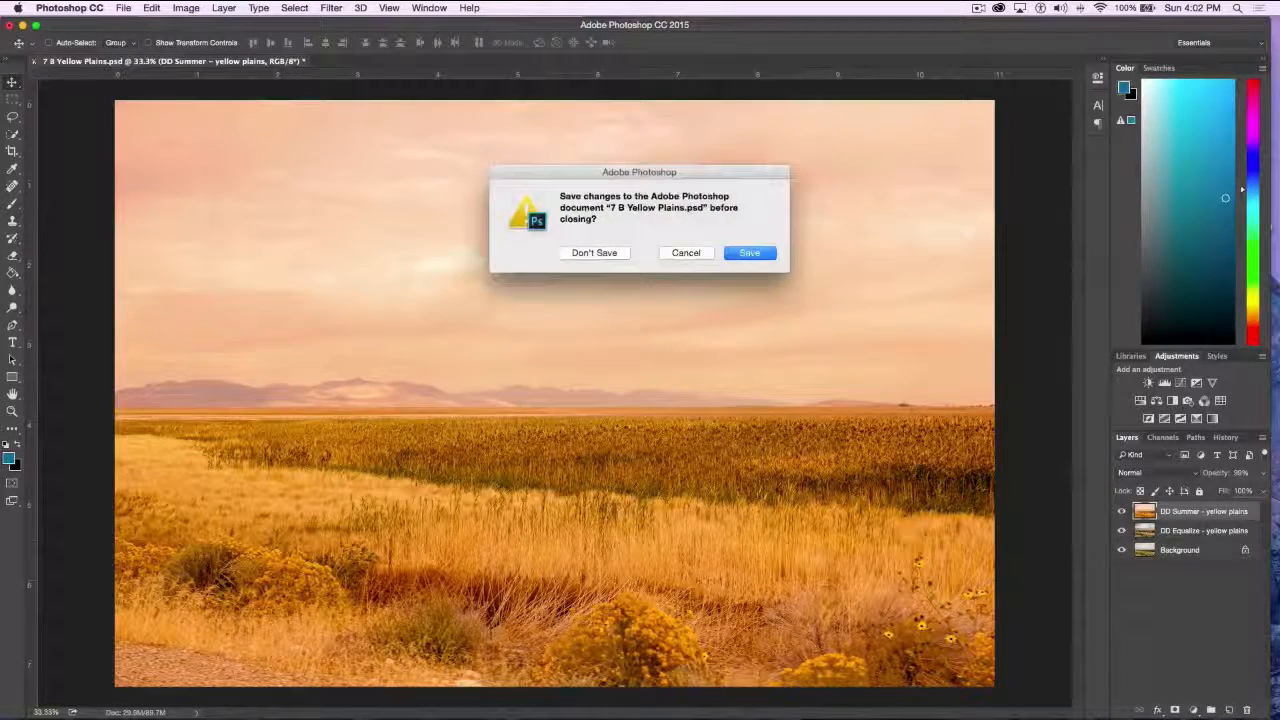
click(591, 253)
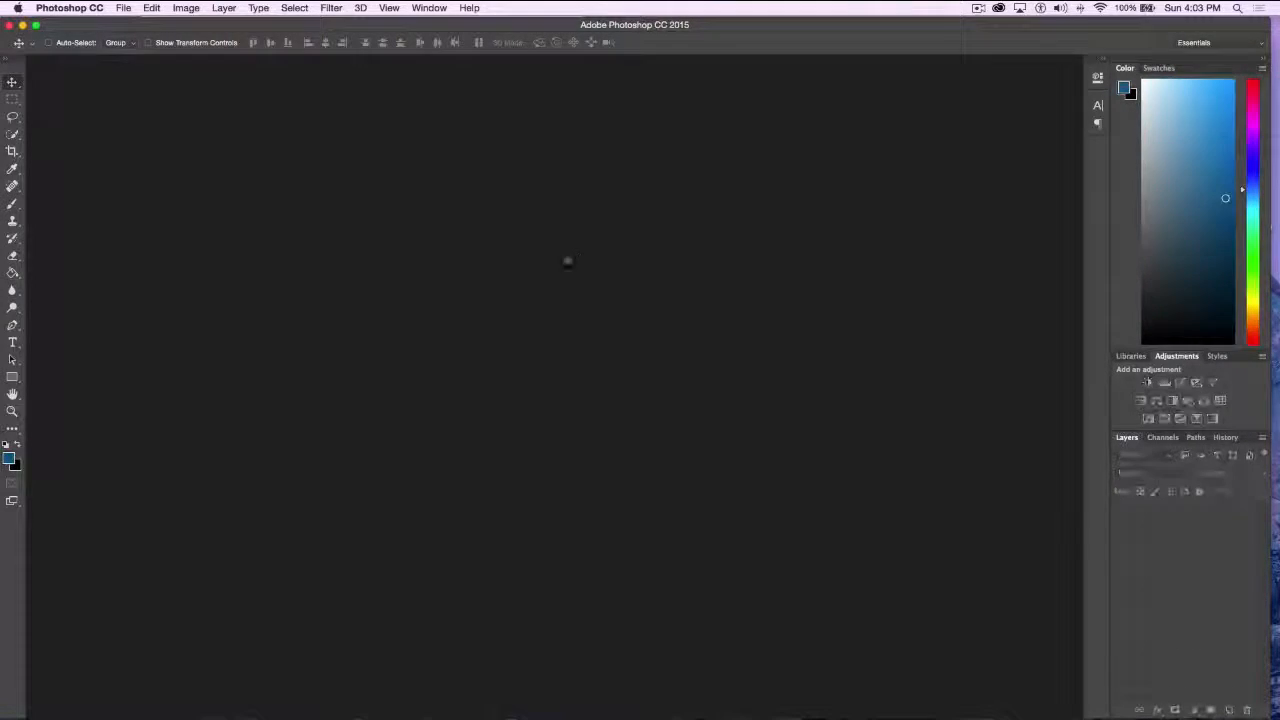
click(124, 8)
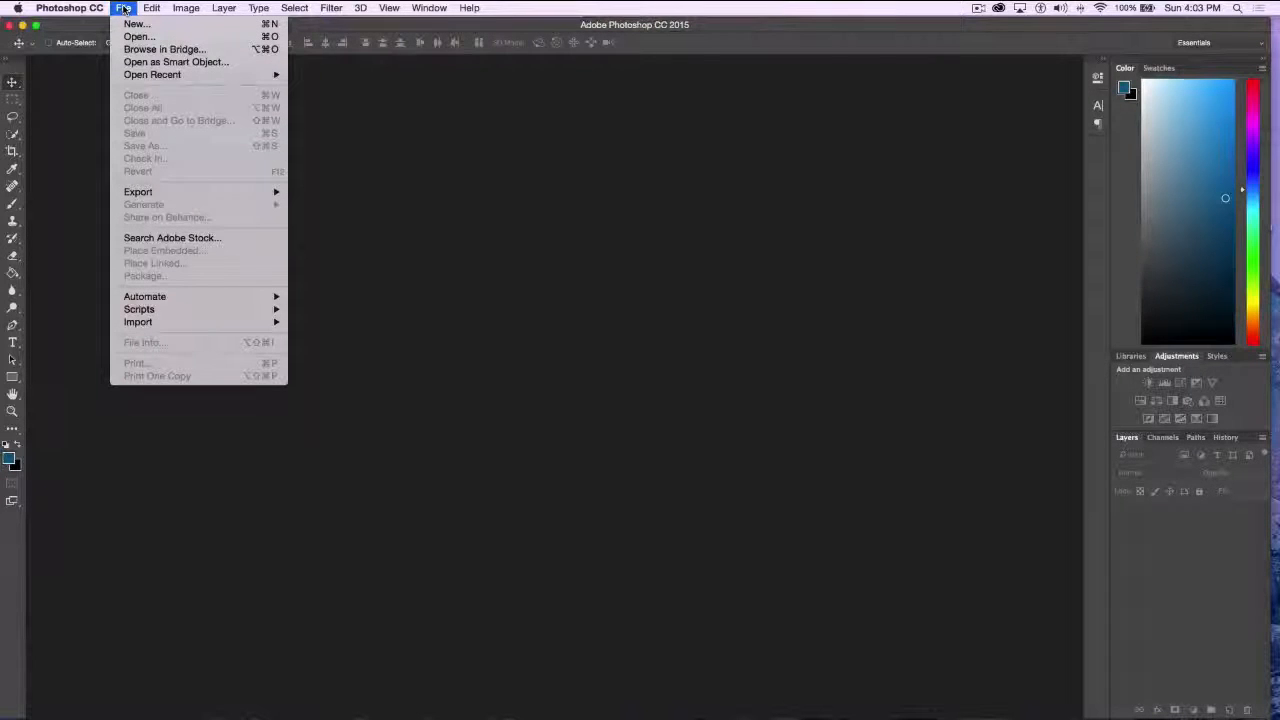
click(139, 36)
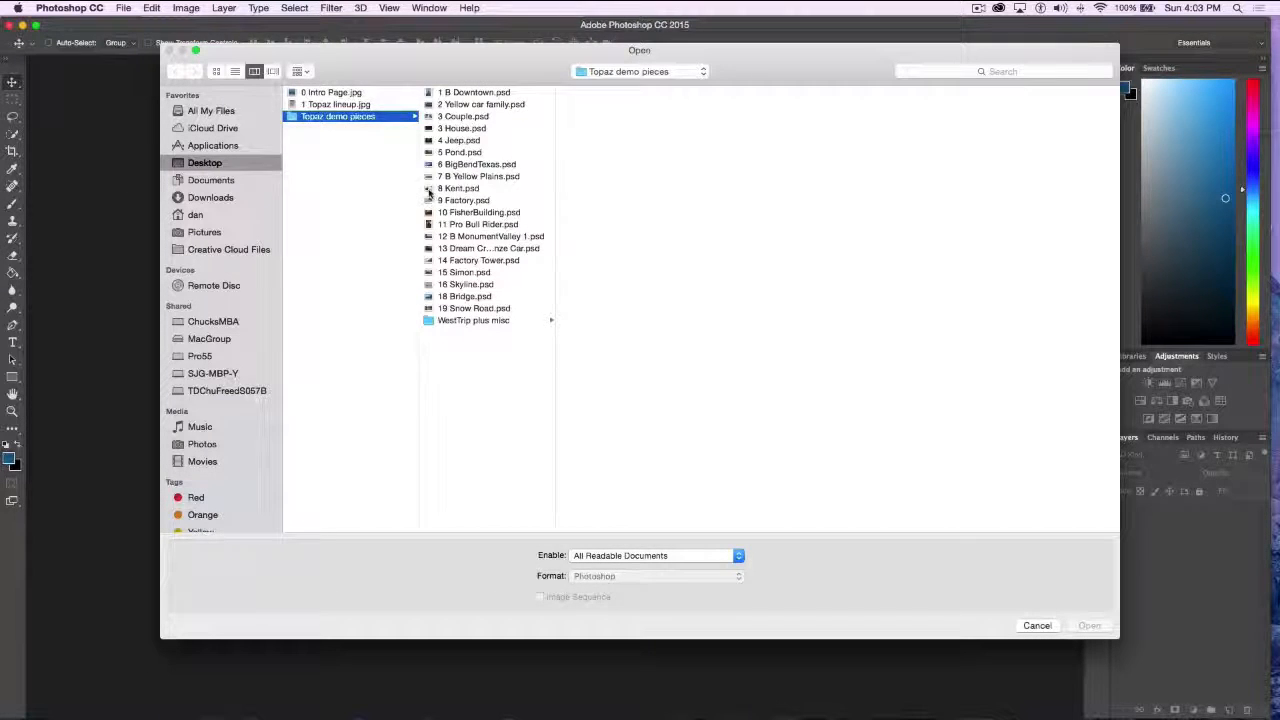
click(429, 189)
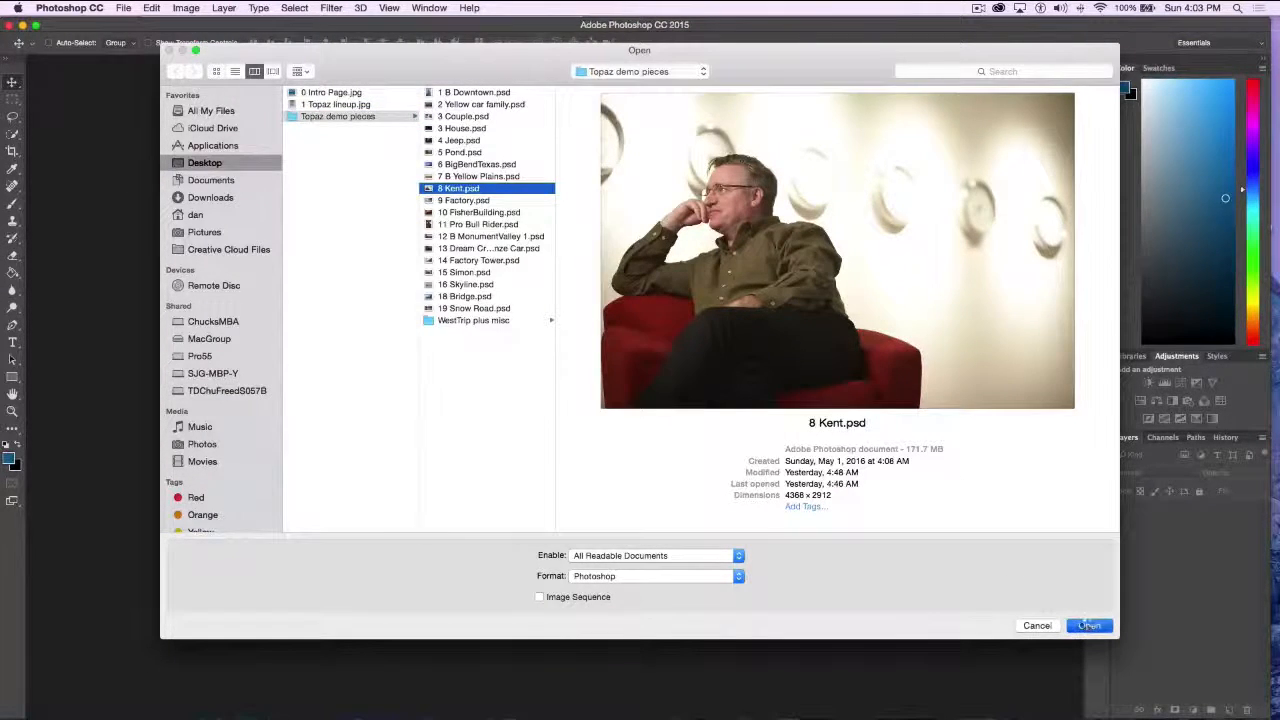
click(1089, 626)
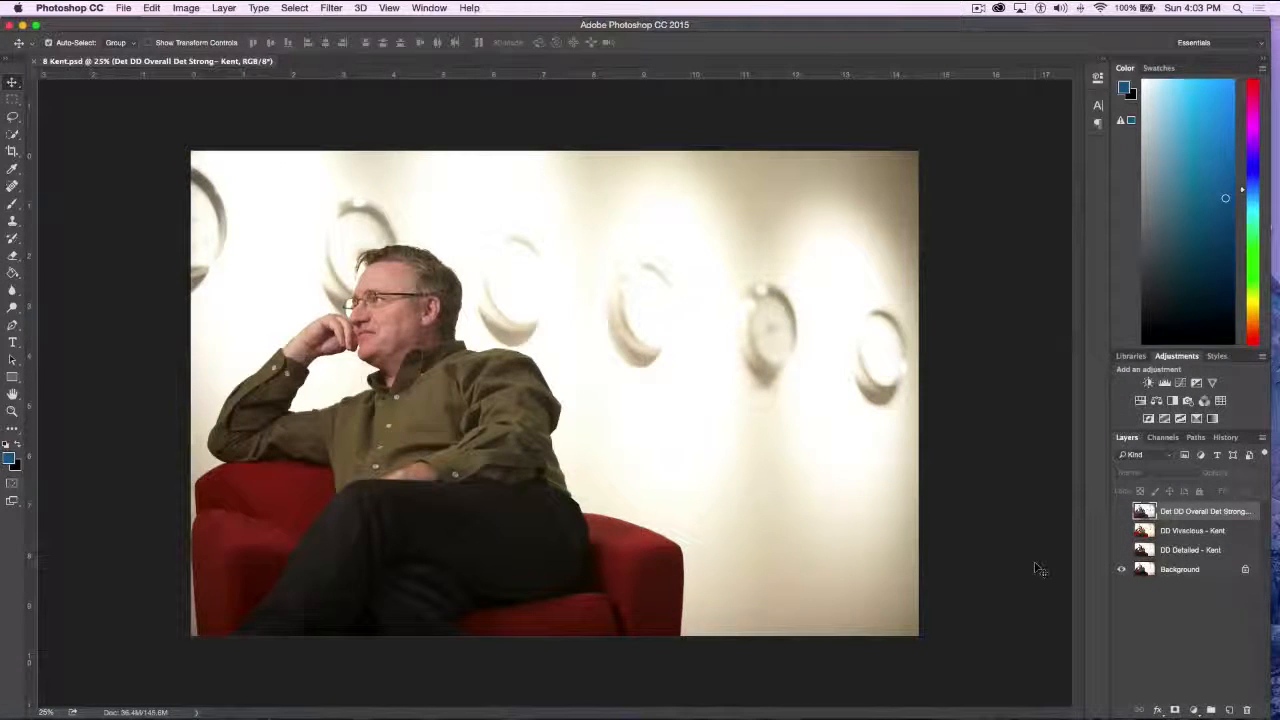
key(super+0)
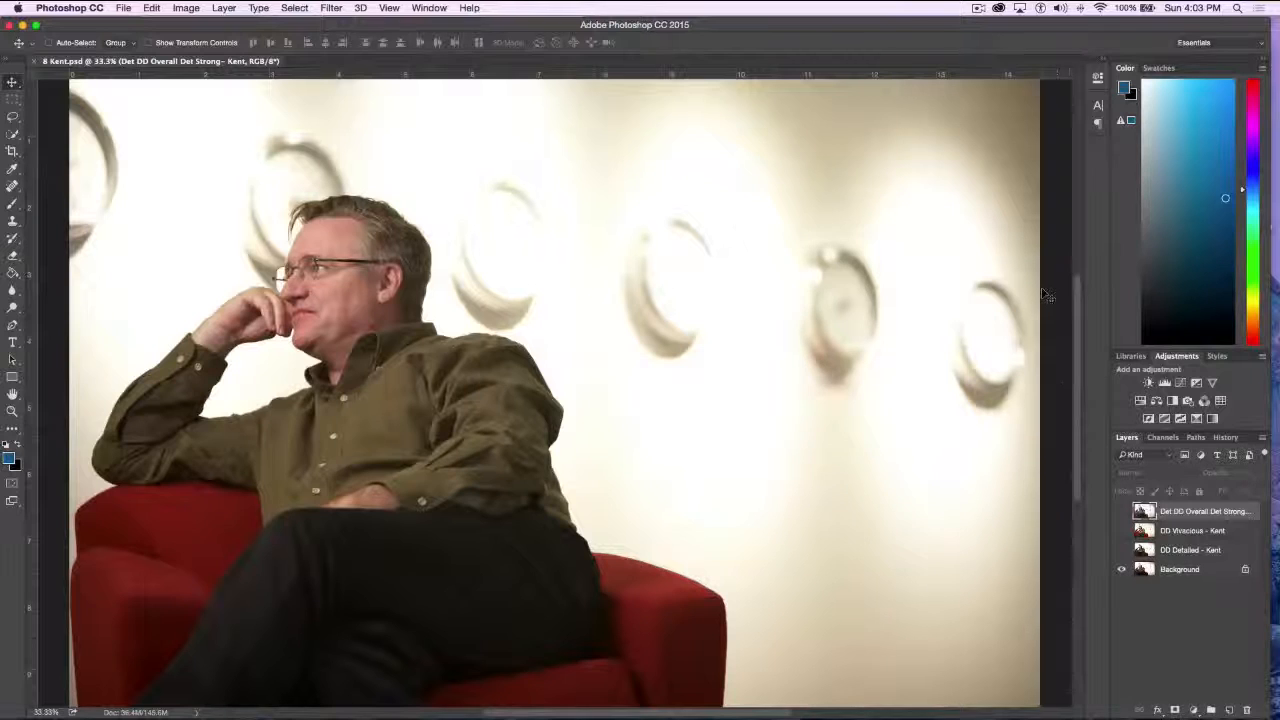
Show the portrait's DD Detailed, DD Vivacious and Det DD Overall Det Strong layers one at a time over the original
click(1121, 550)
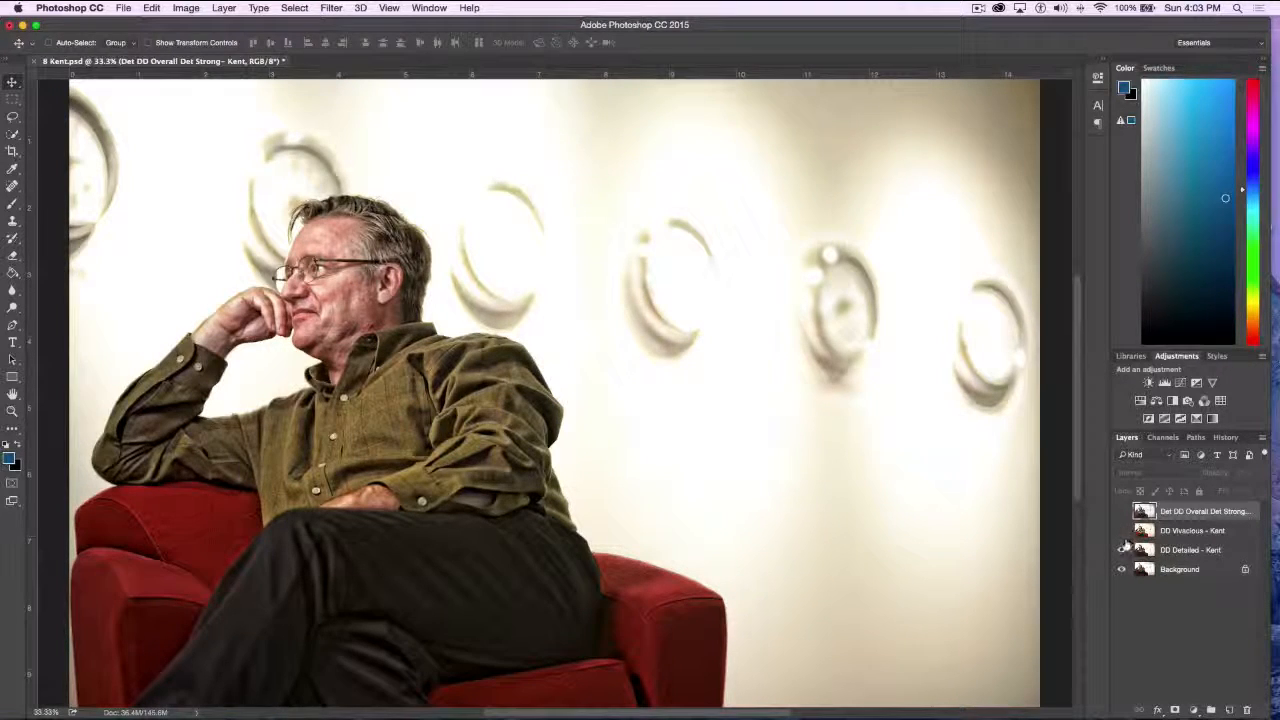
click(1122, 550)
click(1121, 531)
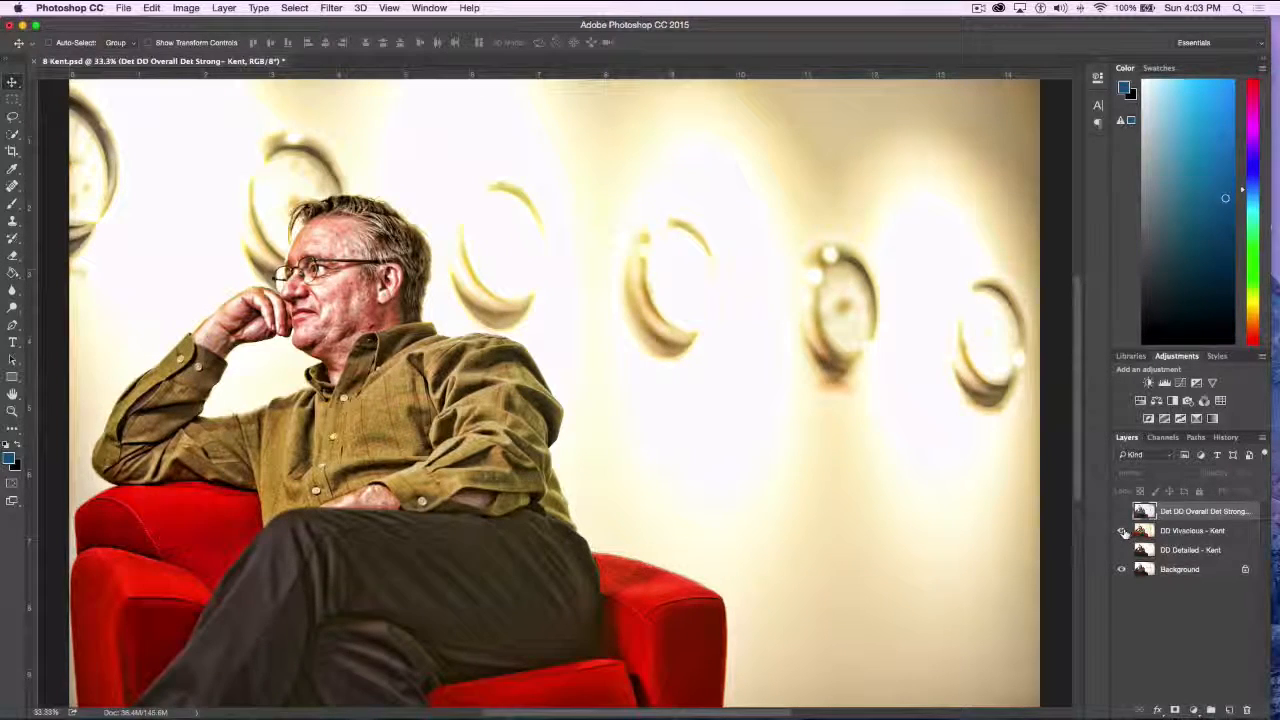
click(1122, 512)
click(1122, 512)
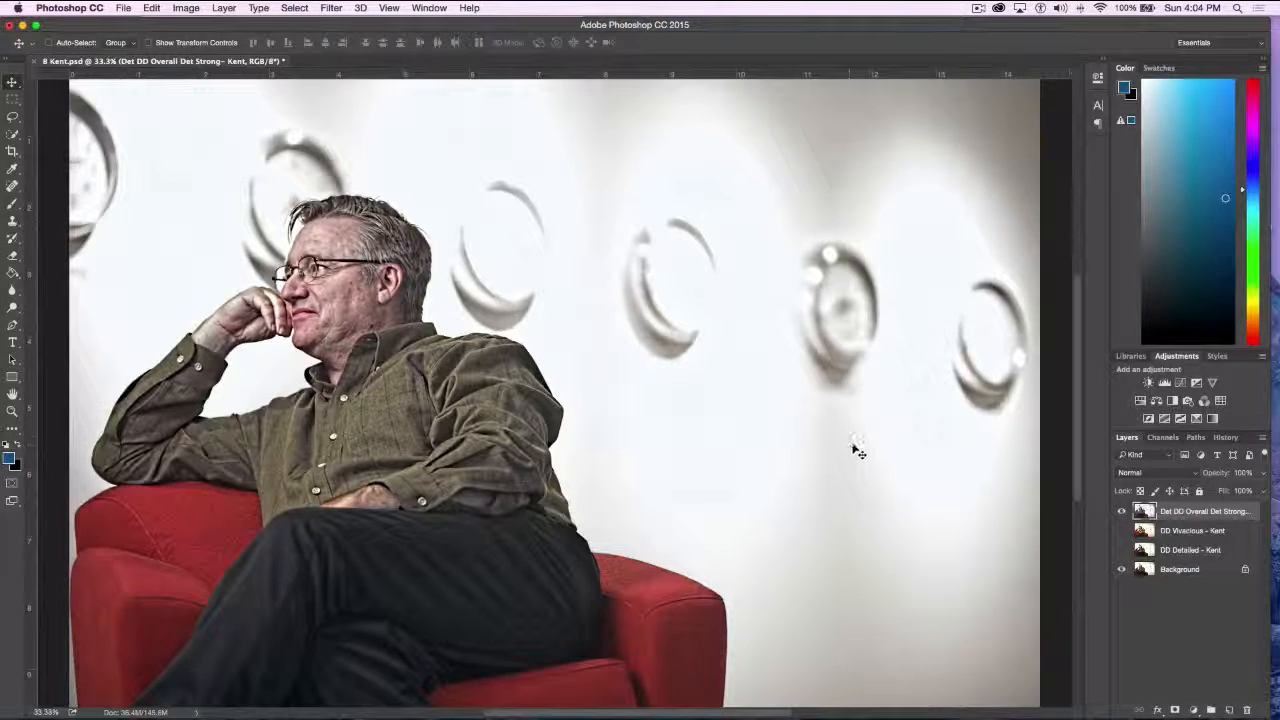
Compare the portrait's original with DD Detailed, DD Vivacious and Det DD Overall Det Strong stacked up one by one, ending on the Background alone
click(1121, 511)
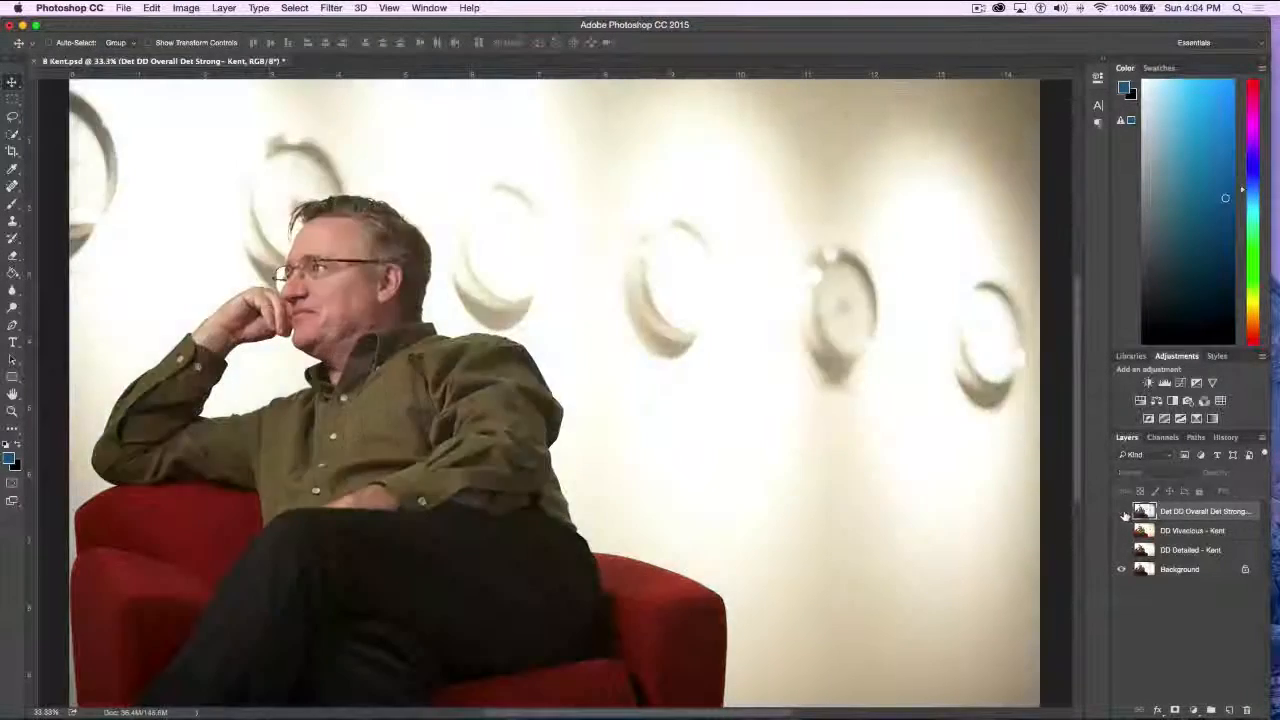
click(1121, 550)
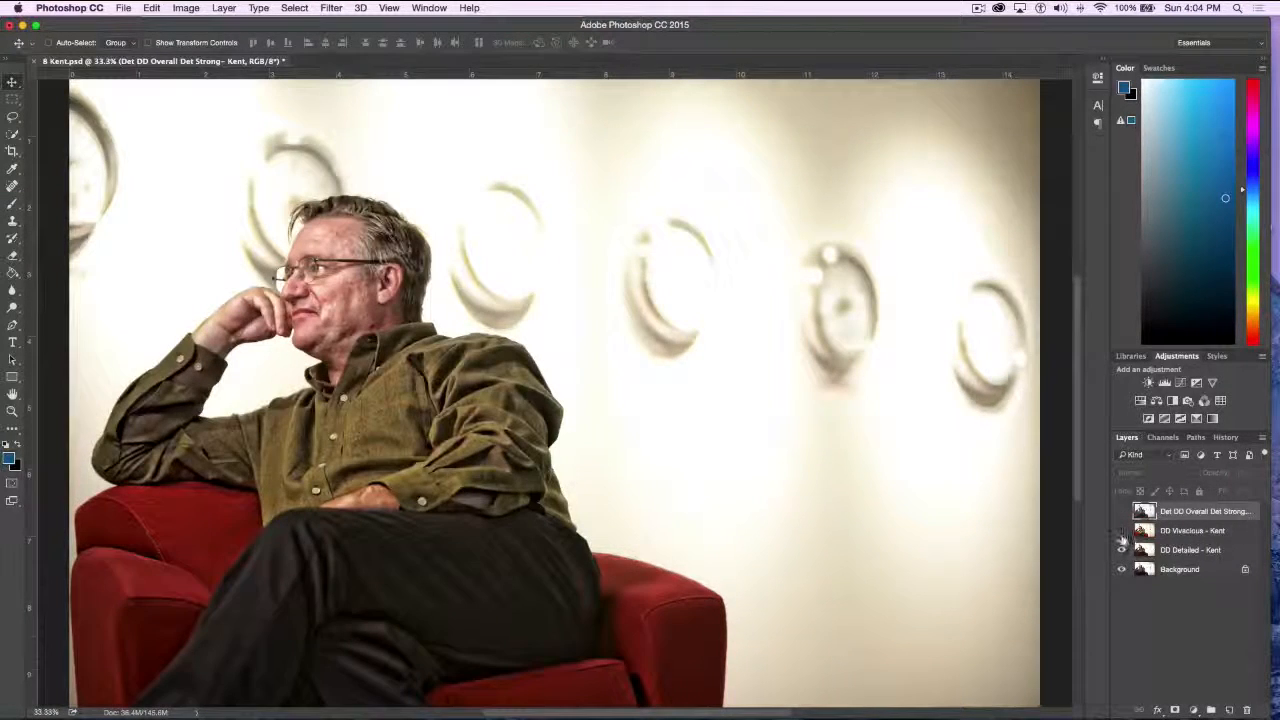
click(1121, 530)
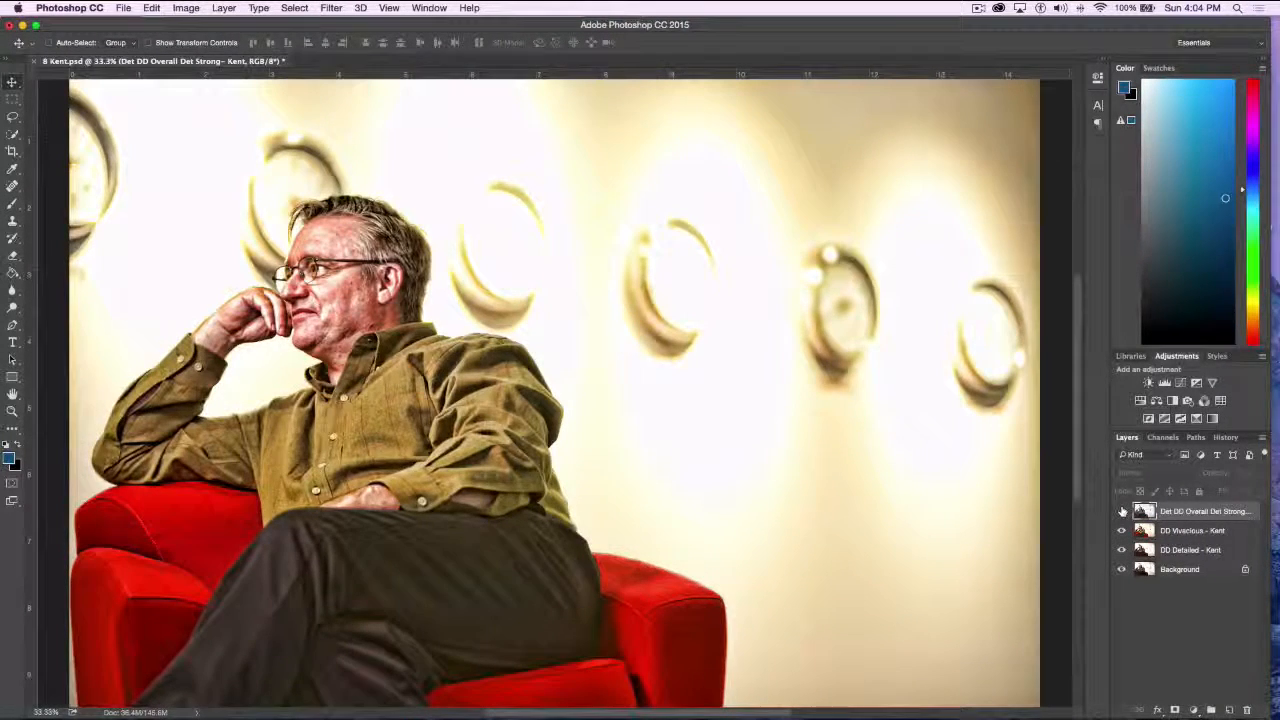
click(1121, 511)
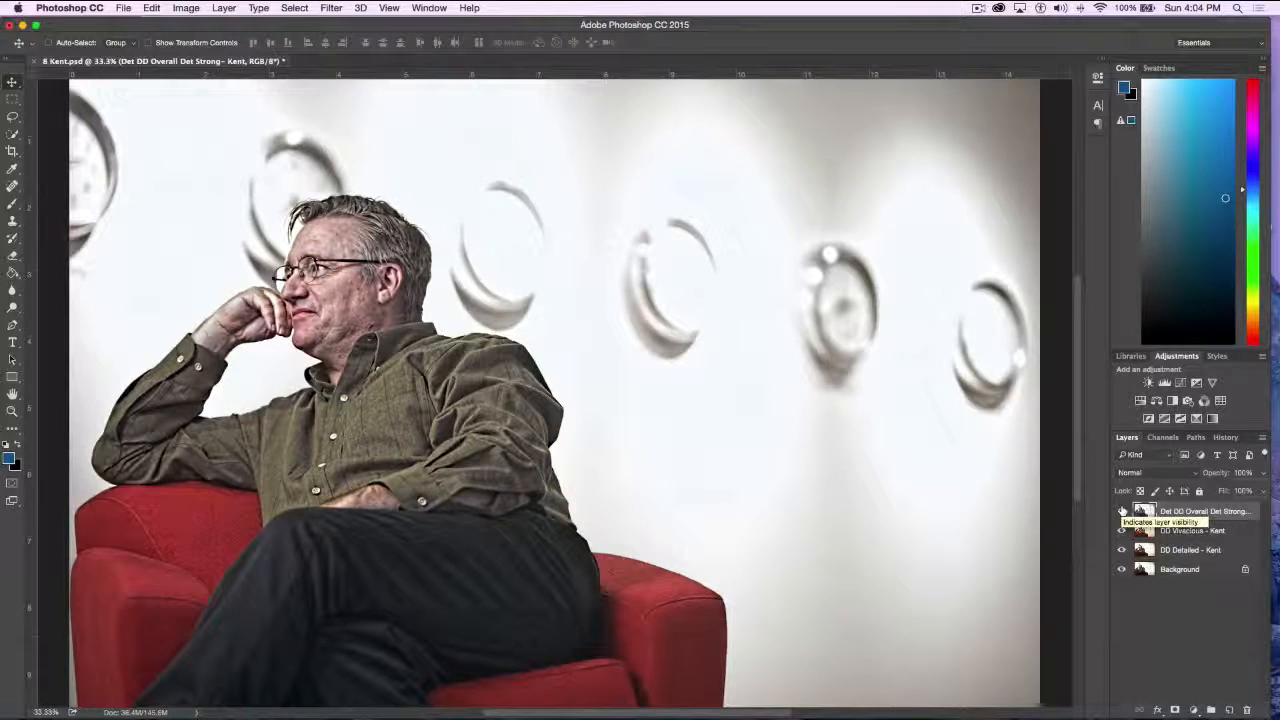
alt+click(1121, 569)
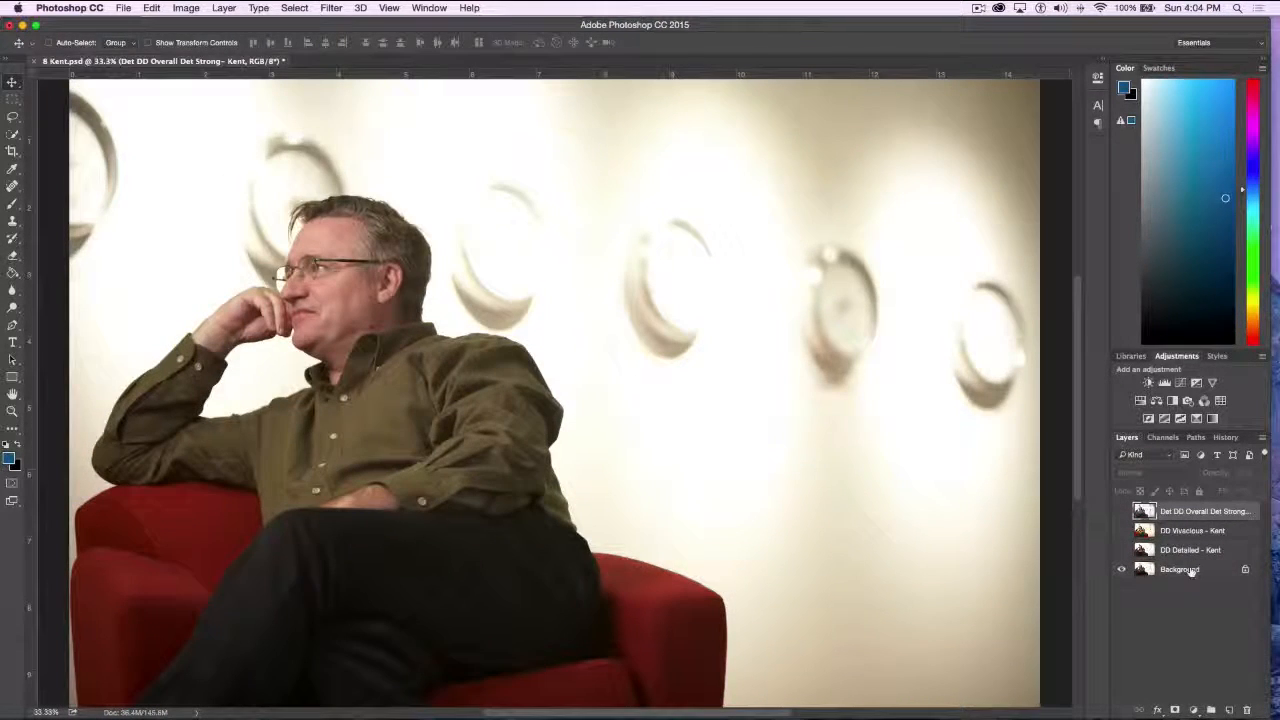
Duplicate the portrait's Background layer and open the copy in Topaz Detail 3
drag(1192, 570, 1230, 707)
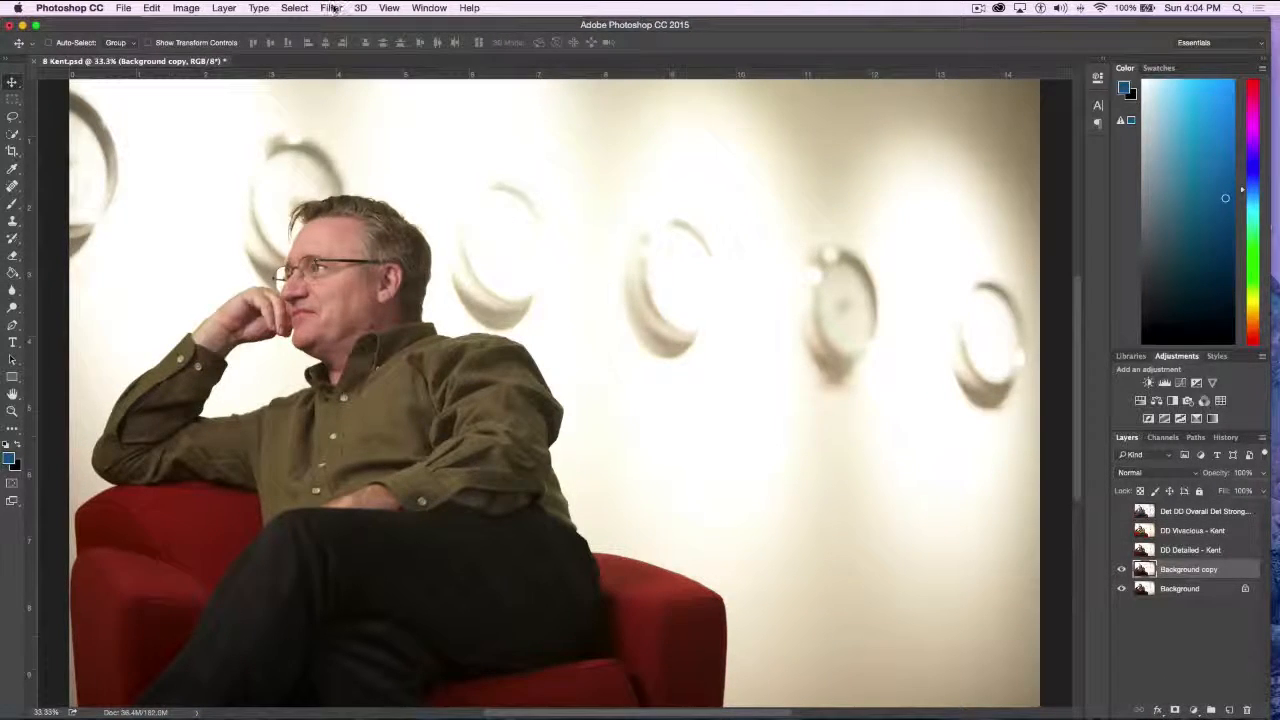
click(333, 8)
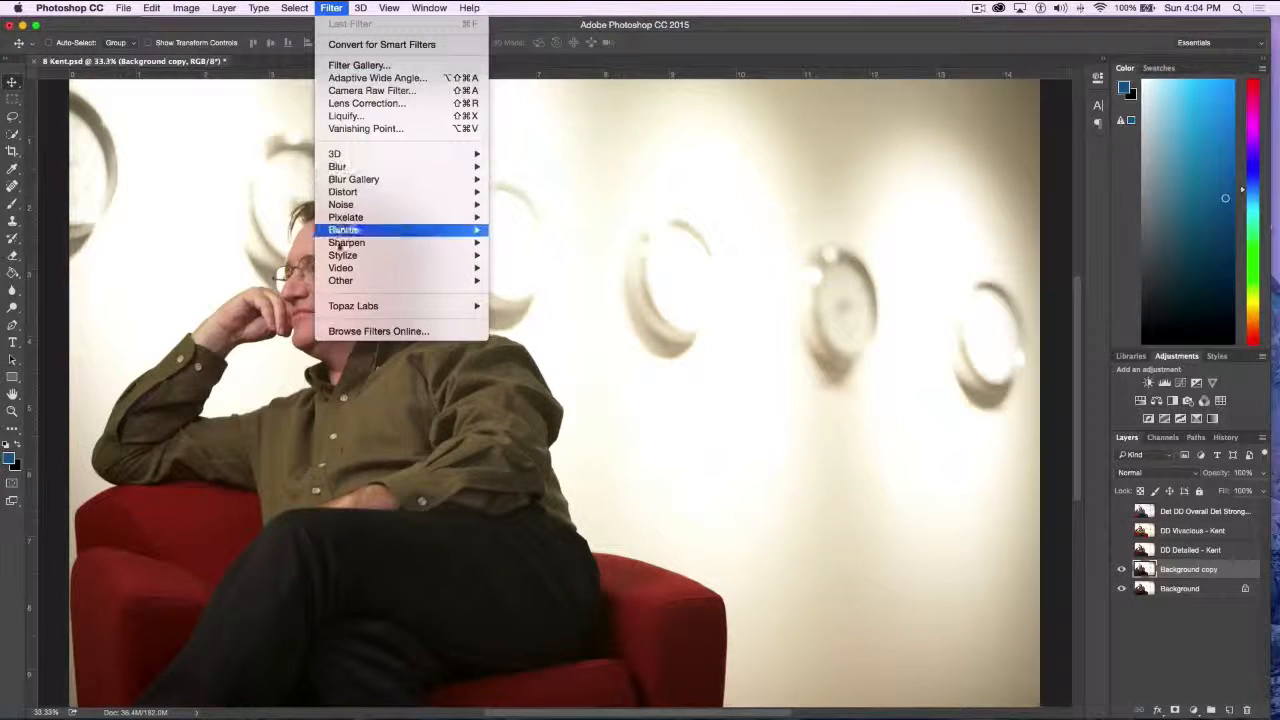
mouse_move(424, 310)
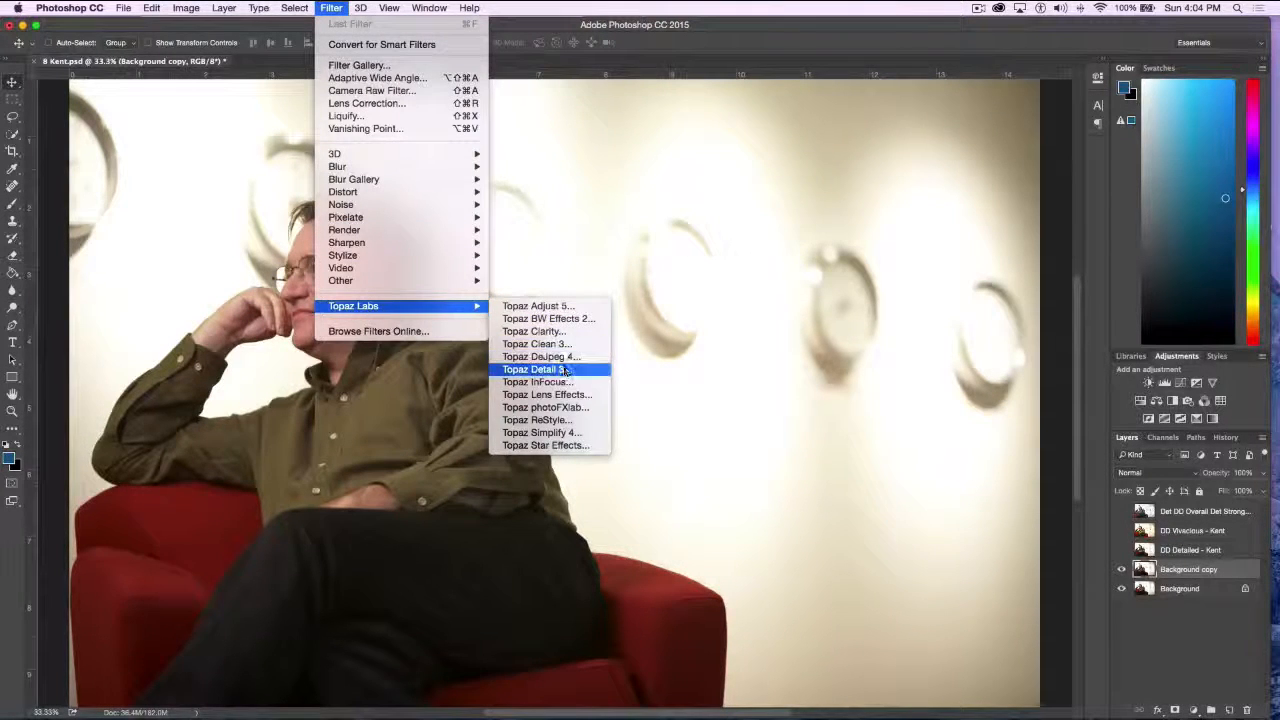
click(565, 369)
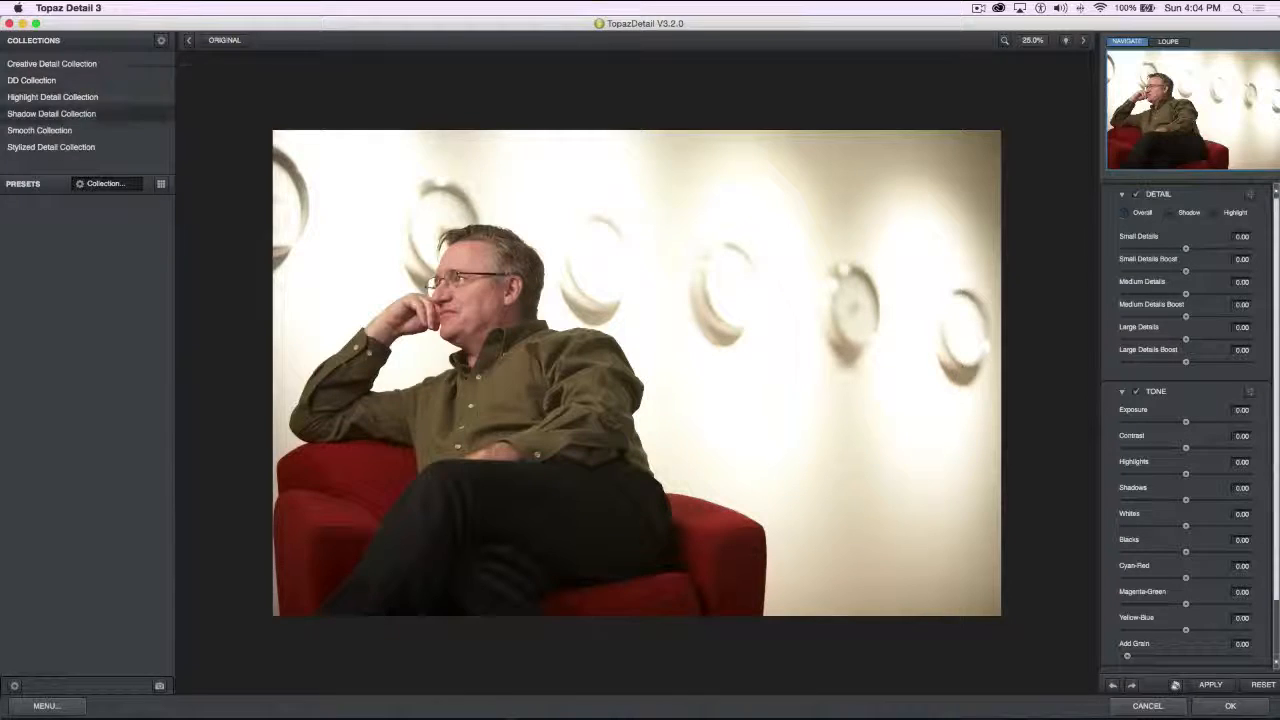
Try the Creative Detail presets Feature Enhancement II, Micro Contrast Enhancement I and II, and Overall Detail Medium I on the portrait
click(82, 66)
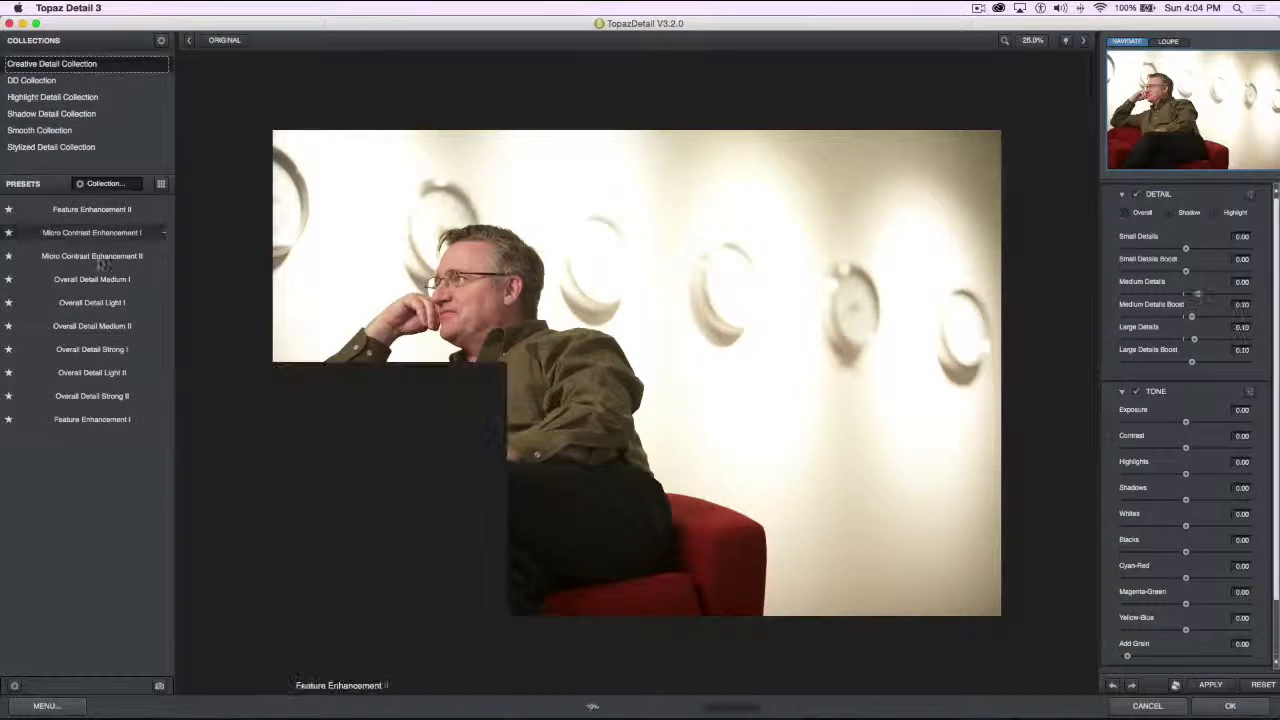
click(106, 211)
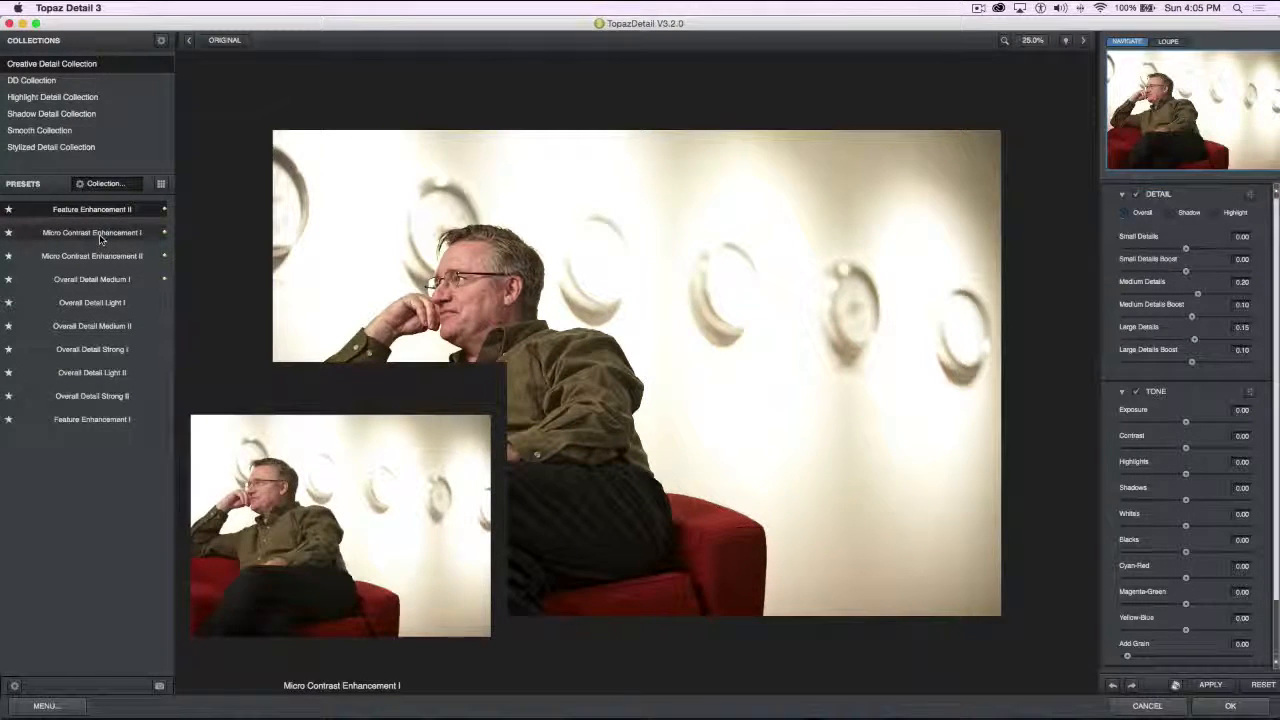
click(99, 234)
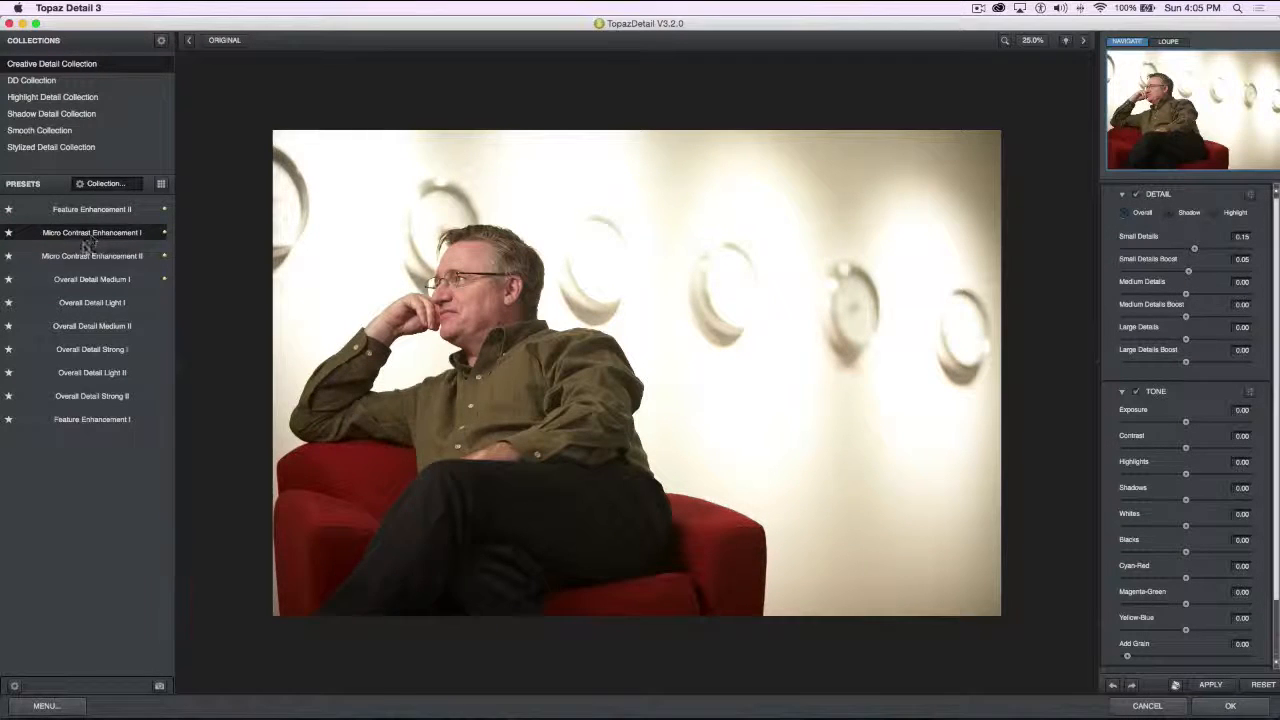
click(99, 262)
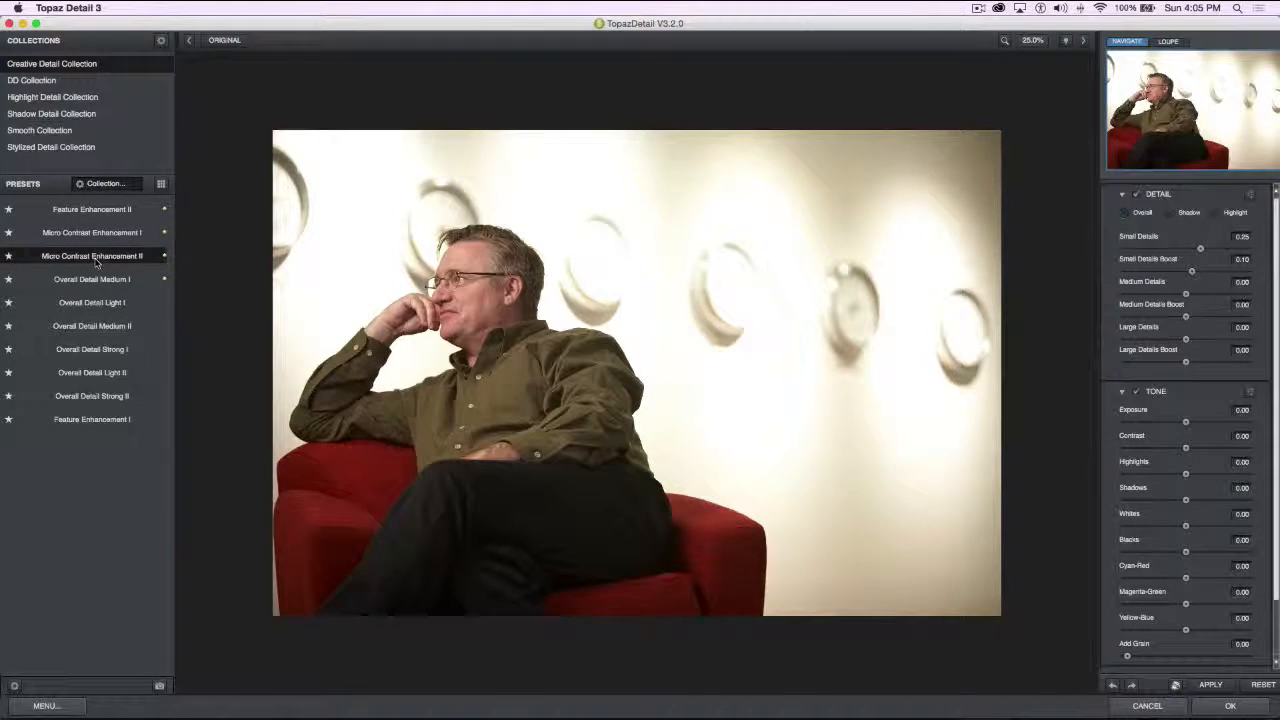
mouse_move(100, 289)
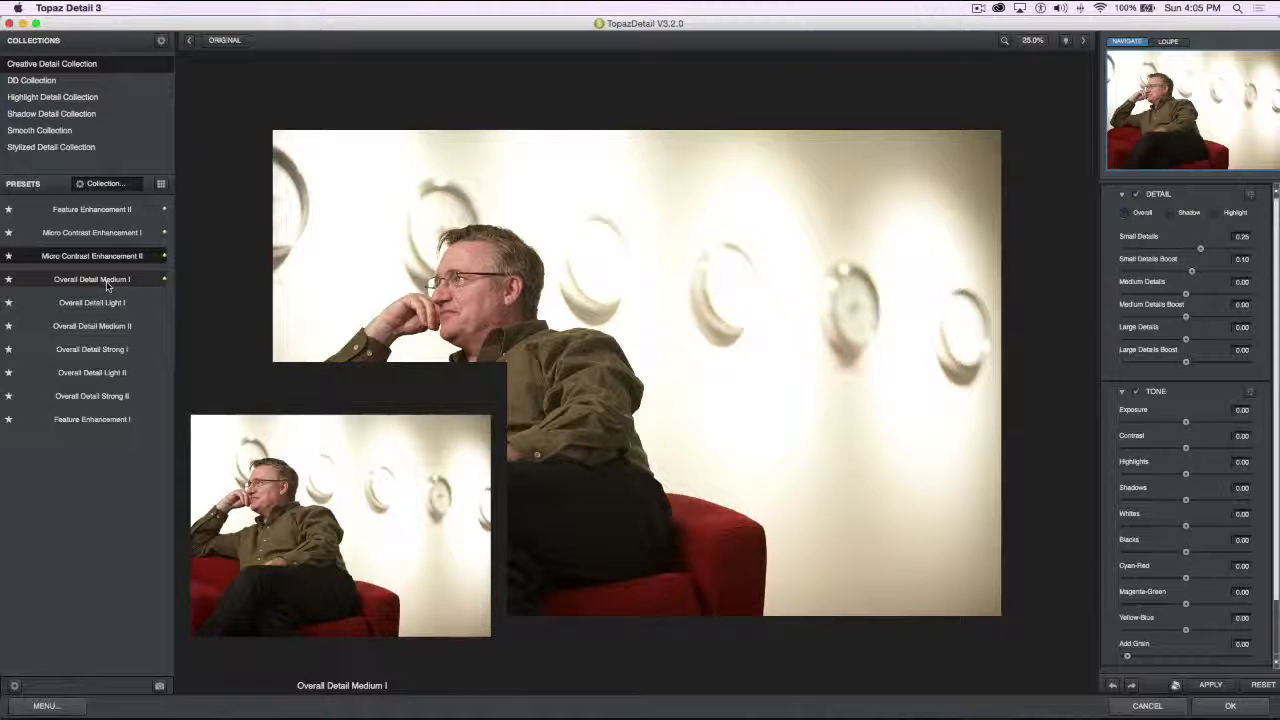
click(106, 285)
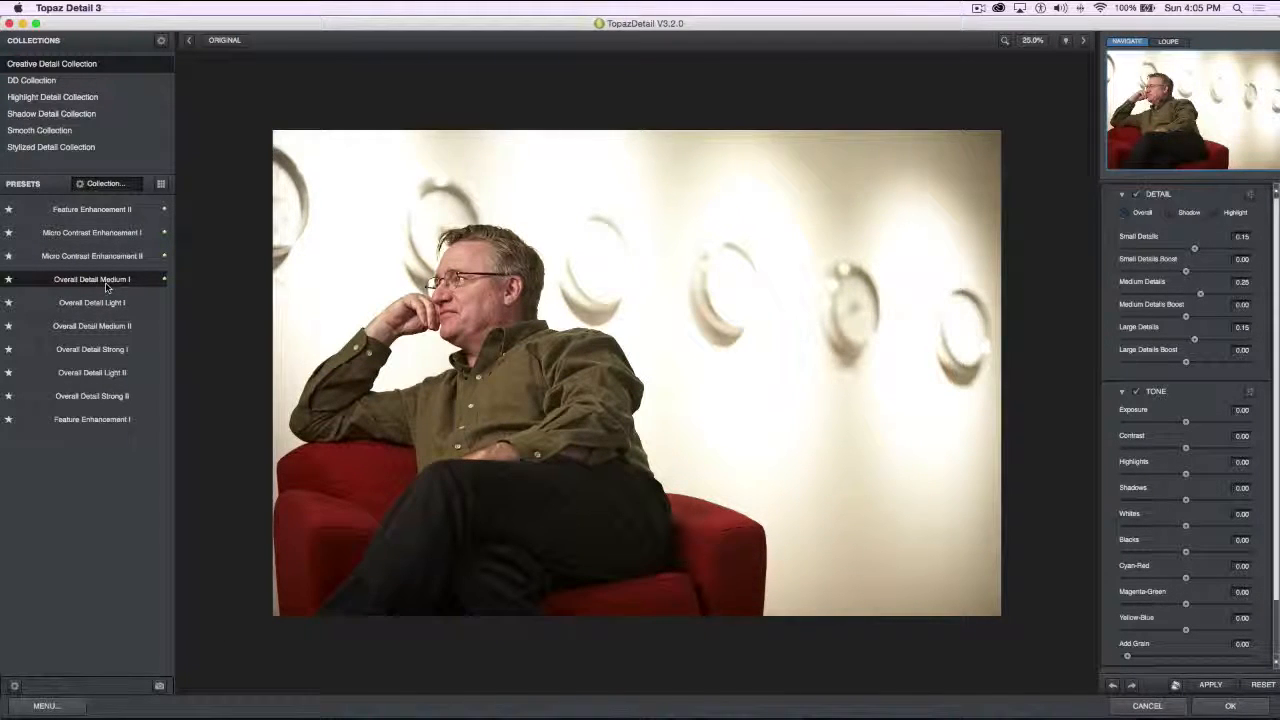
Try the Creative Detail presets Overall Detail Light I, Medium II, Strong I, Light II and Strong II, and Feature Enhancement I
mouse_move(97, 305)
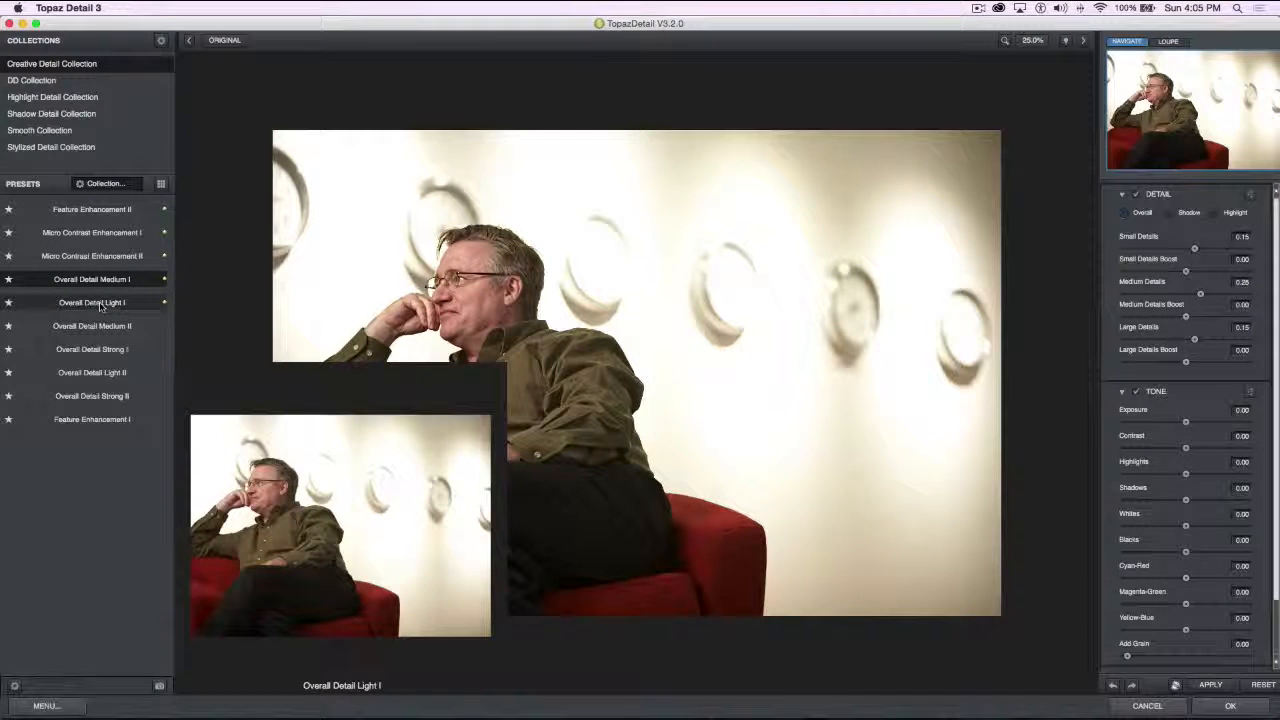
click(100, 306)
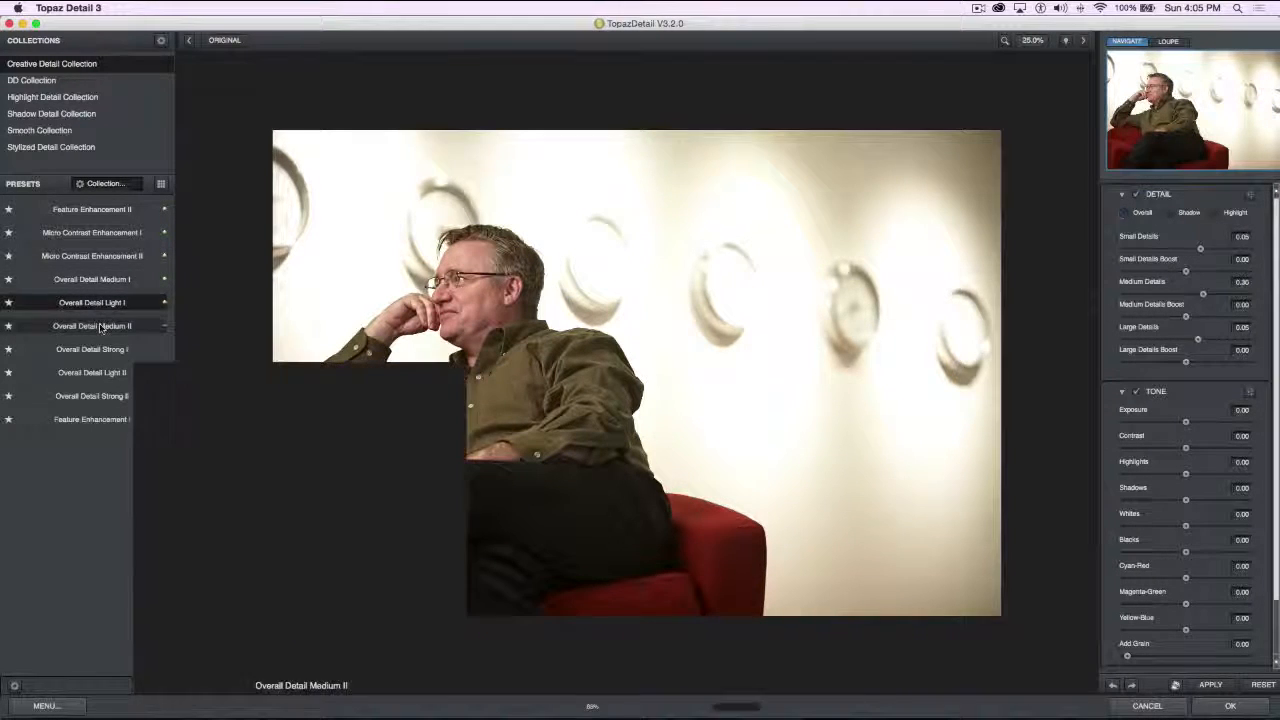
click(102, 328)
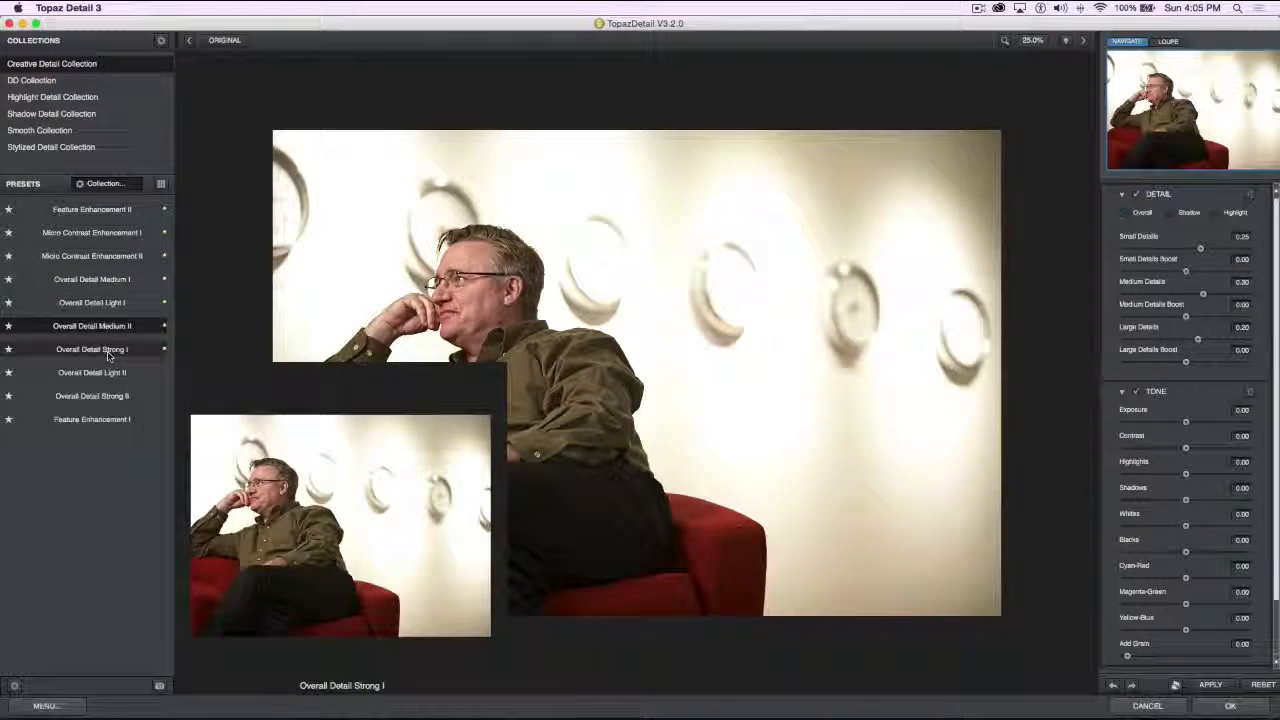
click(107, 358)
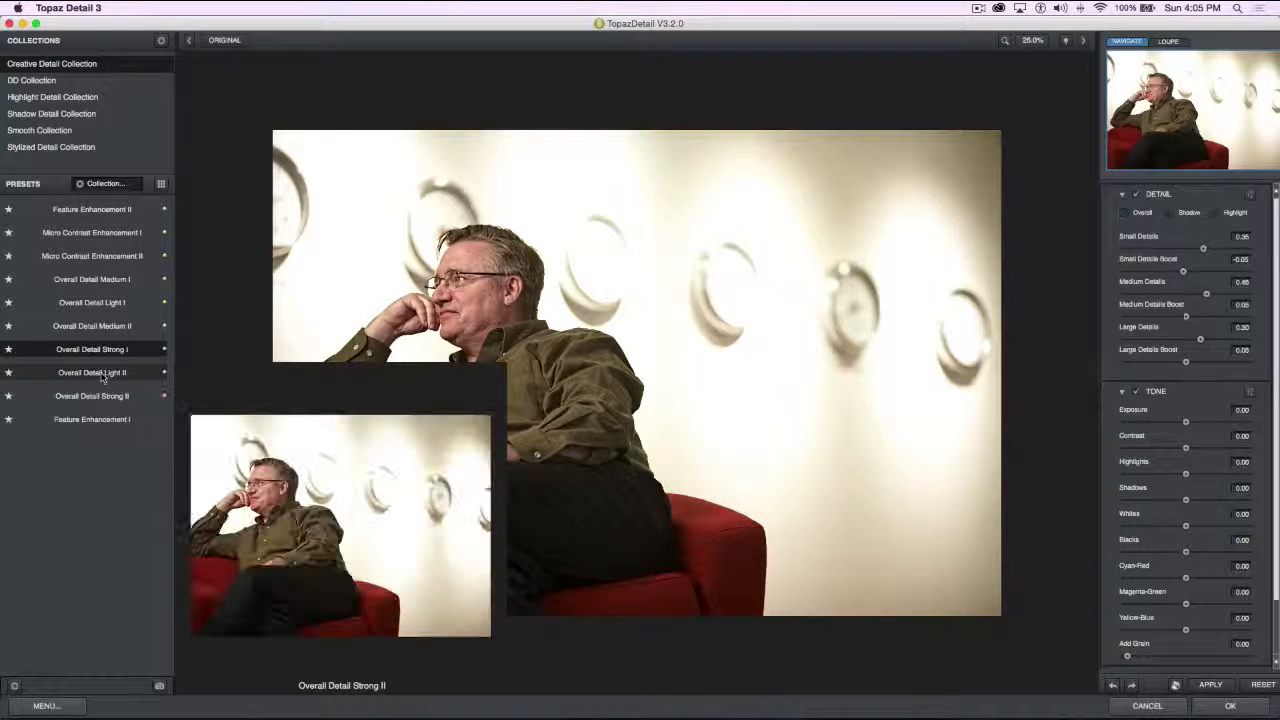
click(104, 377)
click(104, 400)
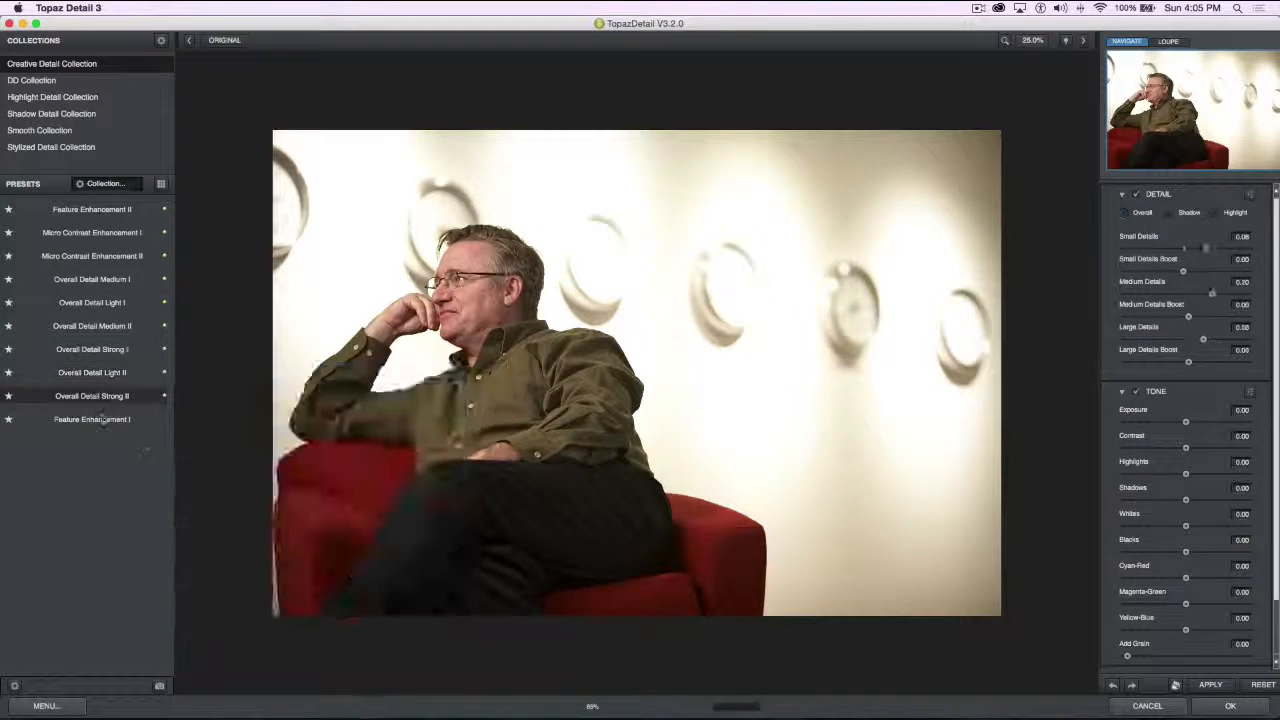
click(97, 424)
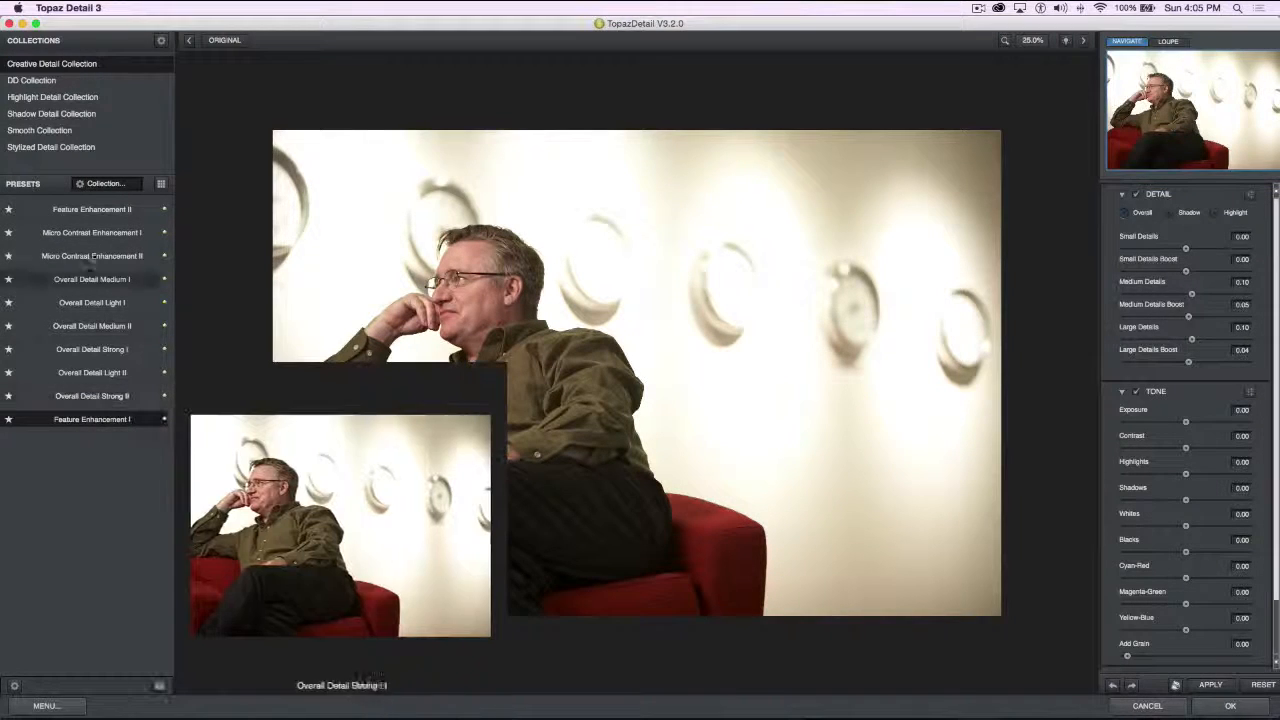
Try every Highlight Detail Collection preset in turn, from Protect Highlights IV through Highlight Detail Medium, Strong and Light I to Protect Highlights I
click(55, 100)
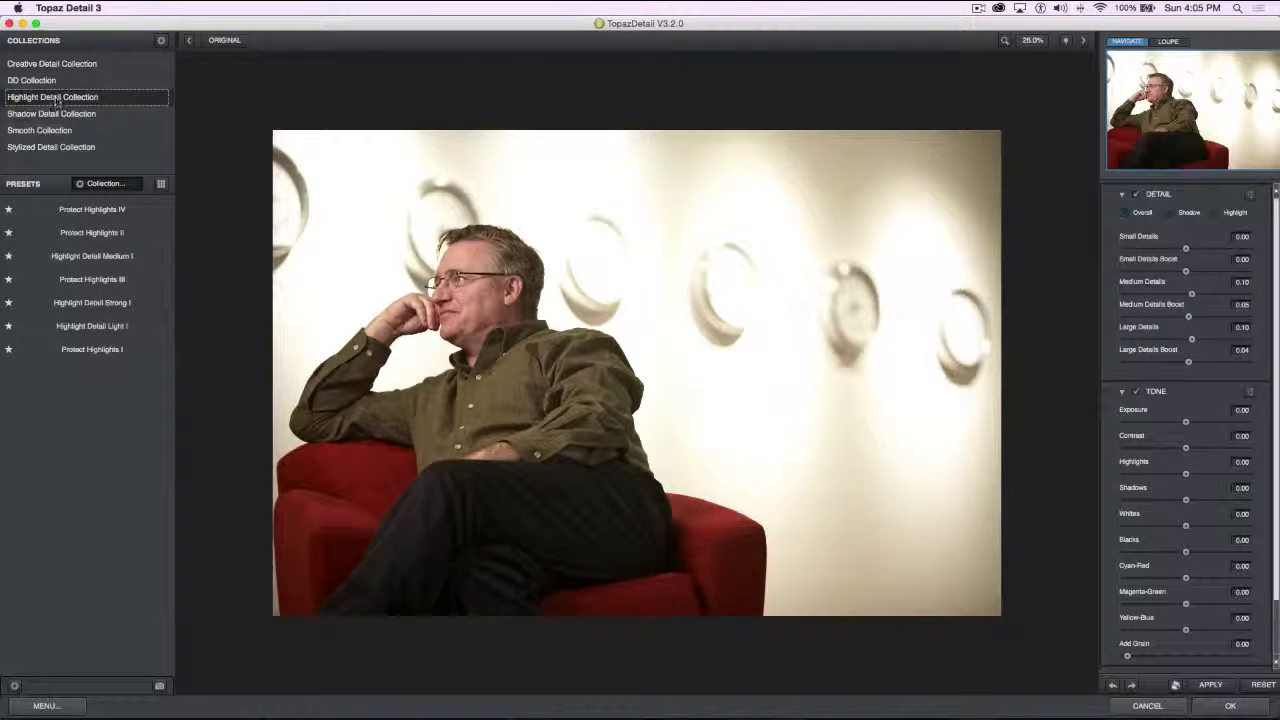
click(101, 211)
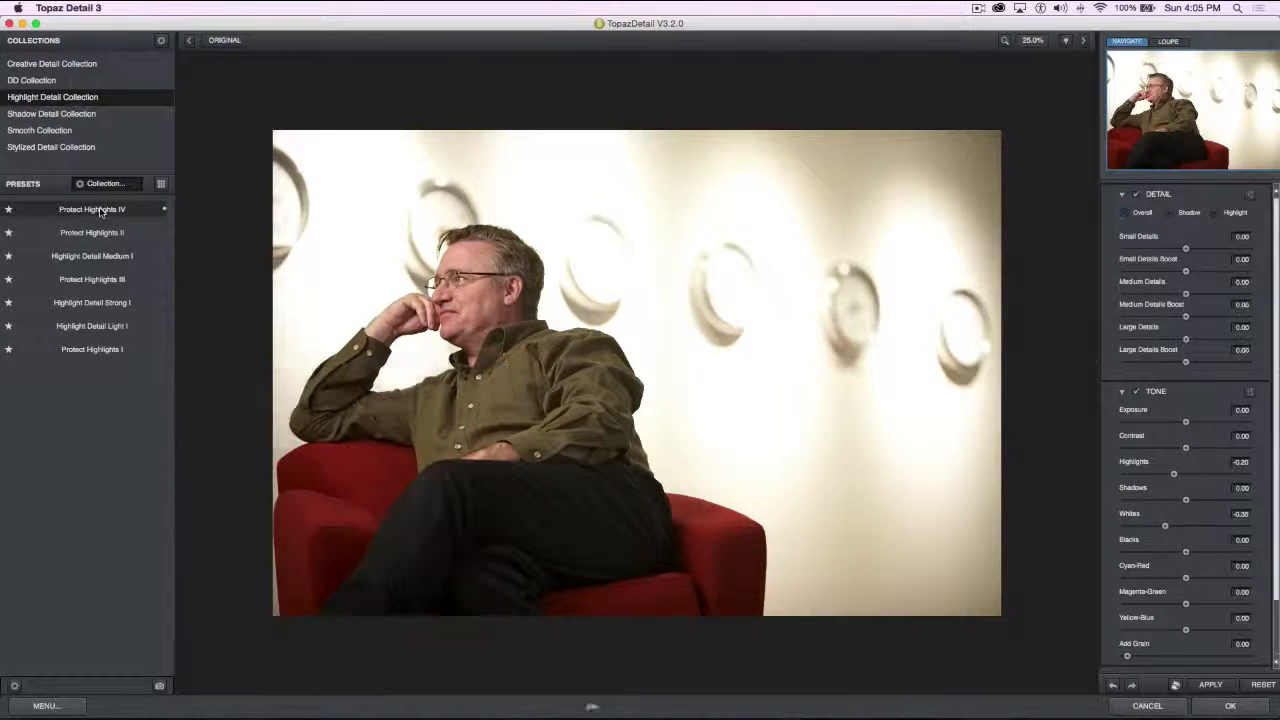
click(91, 234)
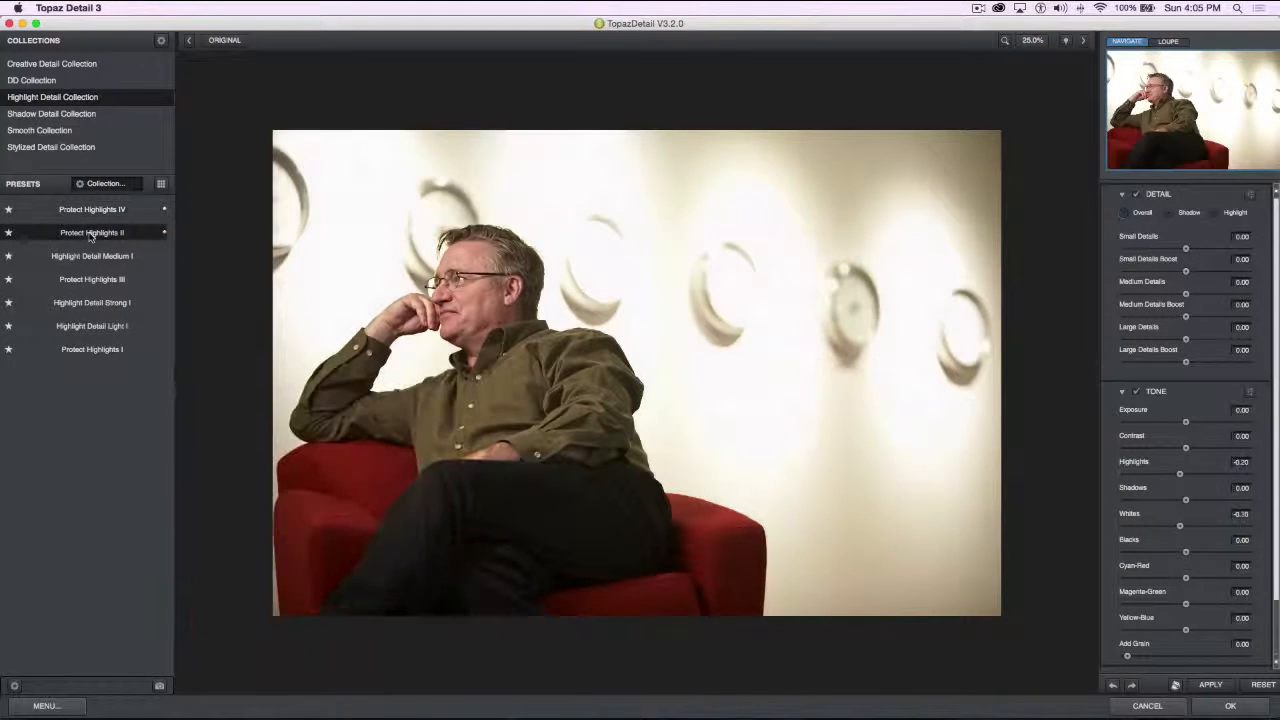
click(91, 258)
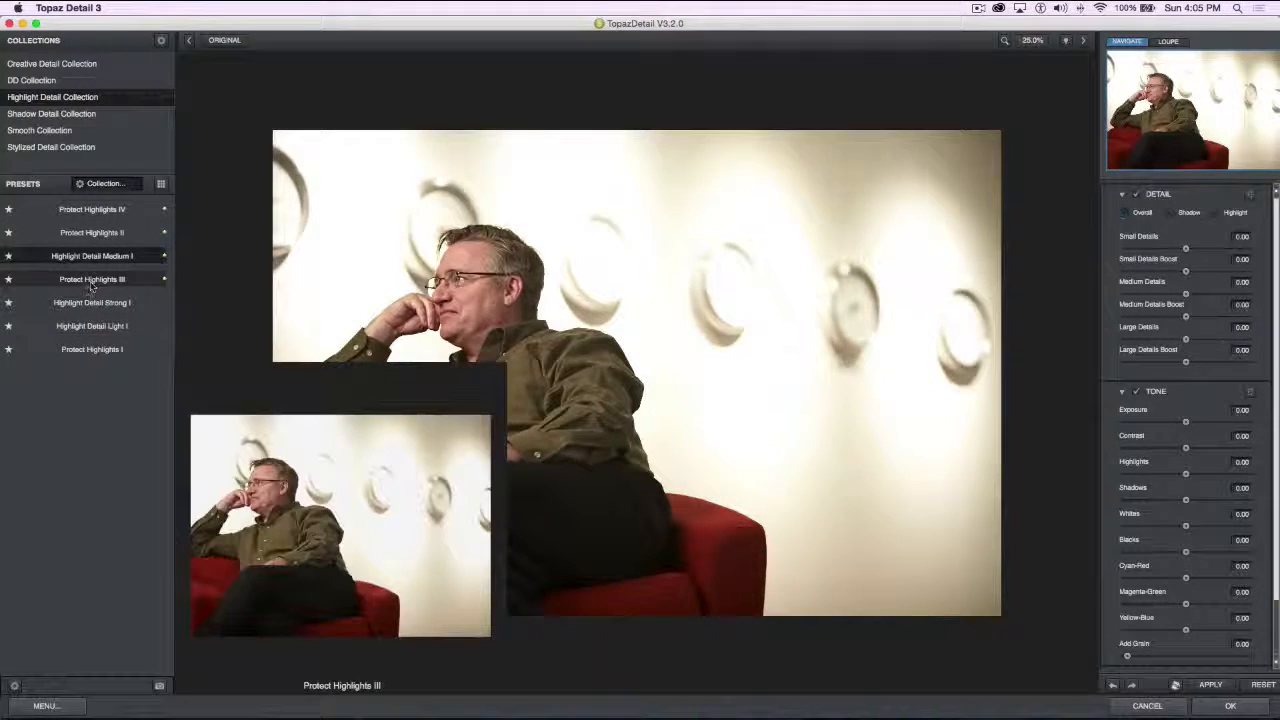
click(91, 280)
click(91, 303)
click(95, 328)
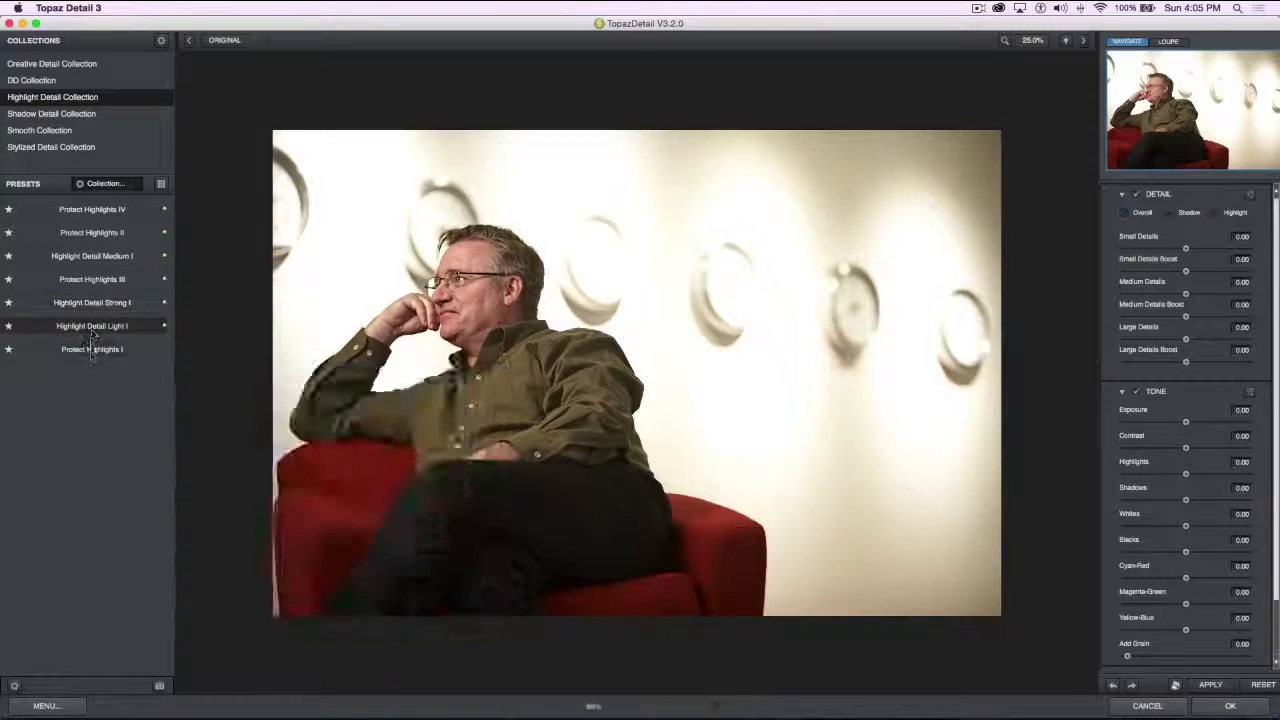
click(89, 352)
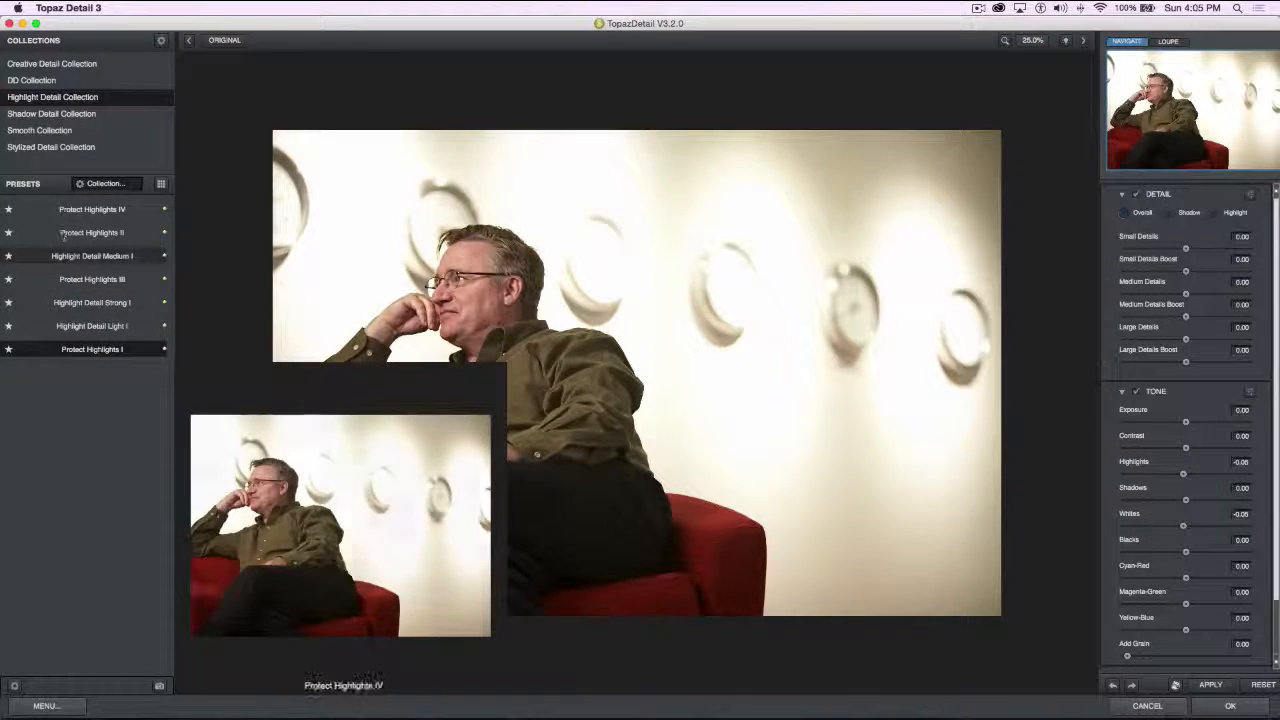
Look through the preset lists of the Shadow Detail, Smooth and Stylized Detail collections
click(76, 115)
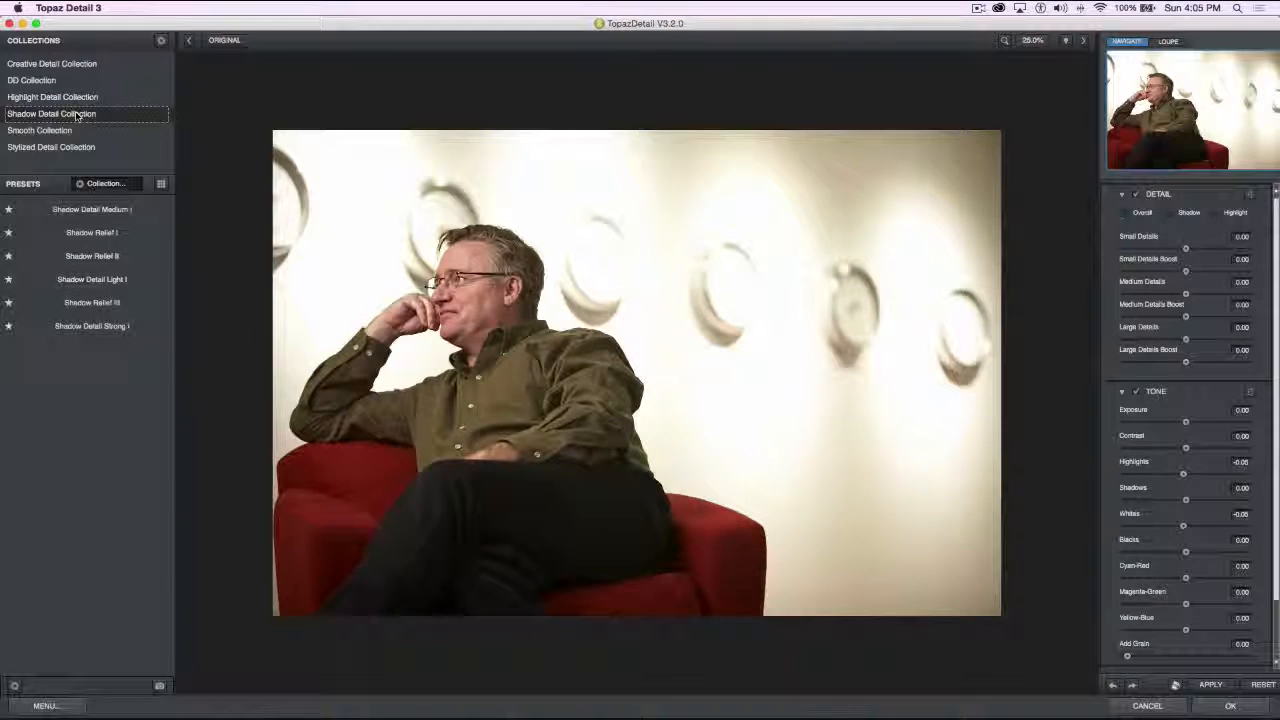
click(57, 131)
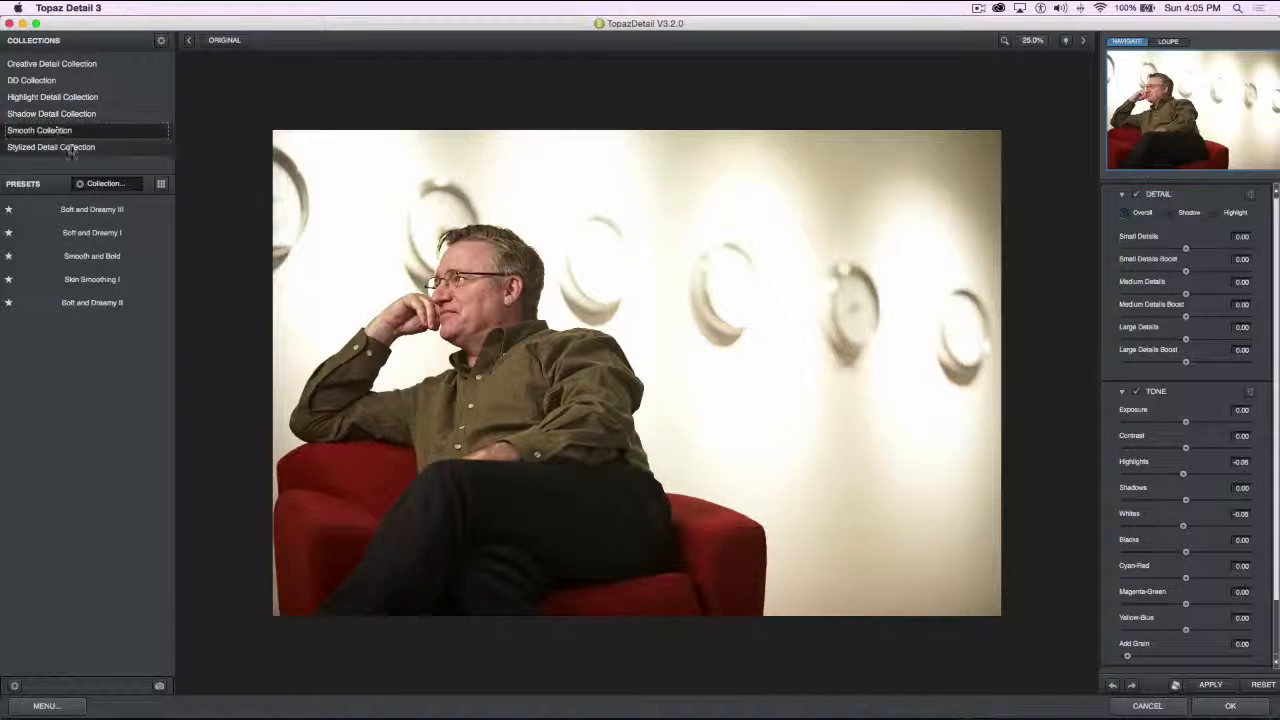
click(72, 148)
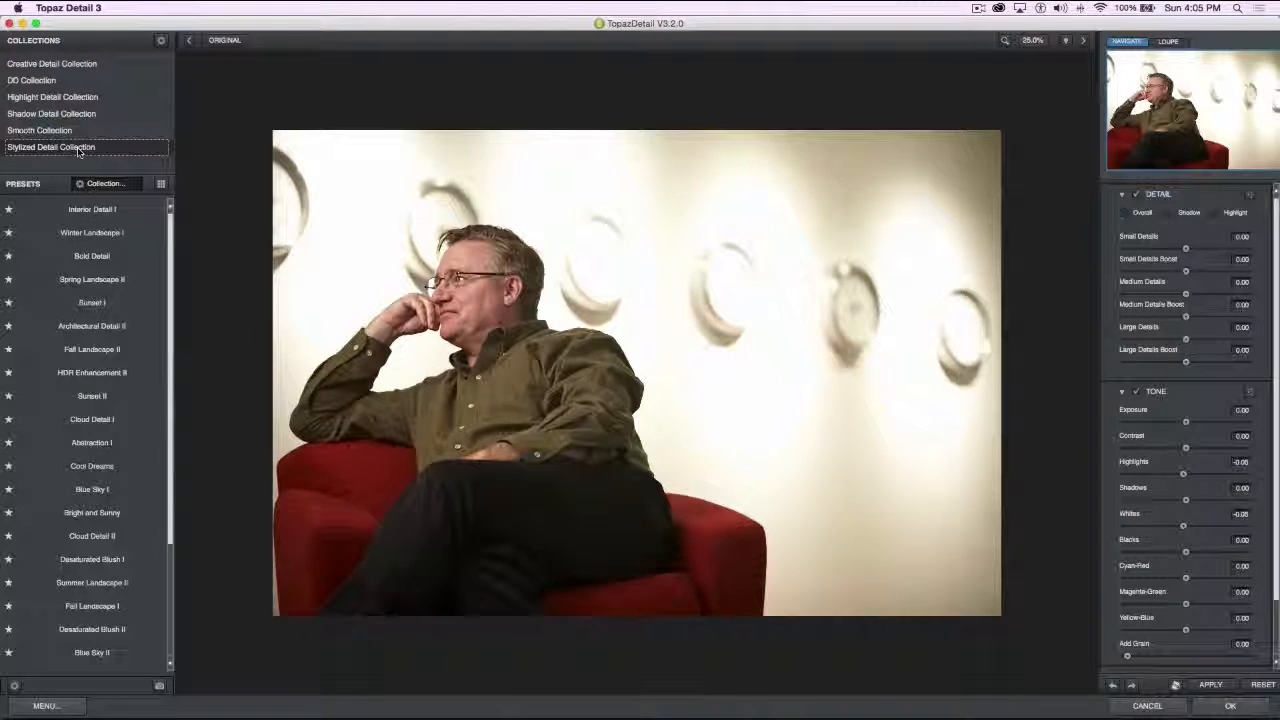
Try the Stylized Detail presets Interior Detail I, Winter Landscape I, Bold Detail, Spring Landscape II and Sunset I on the portrait
click(90, 211)
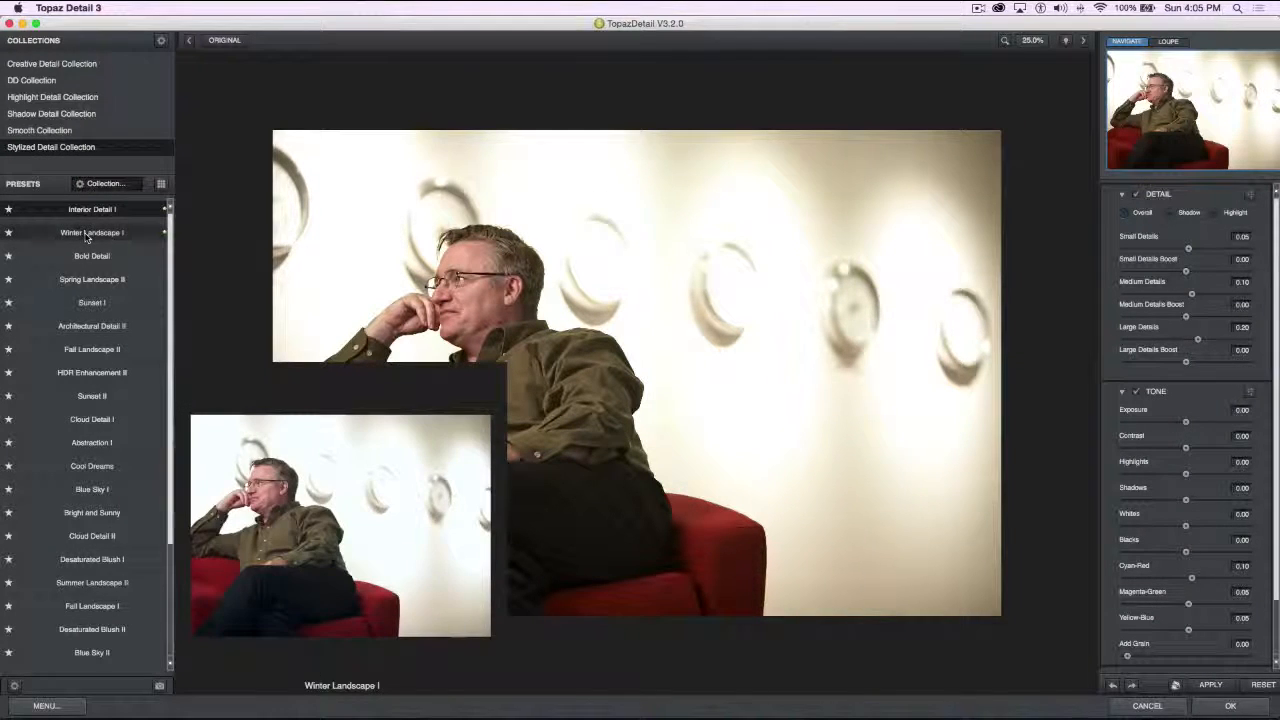
click(90, 233)
click(91, 262)
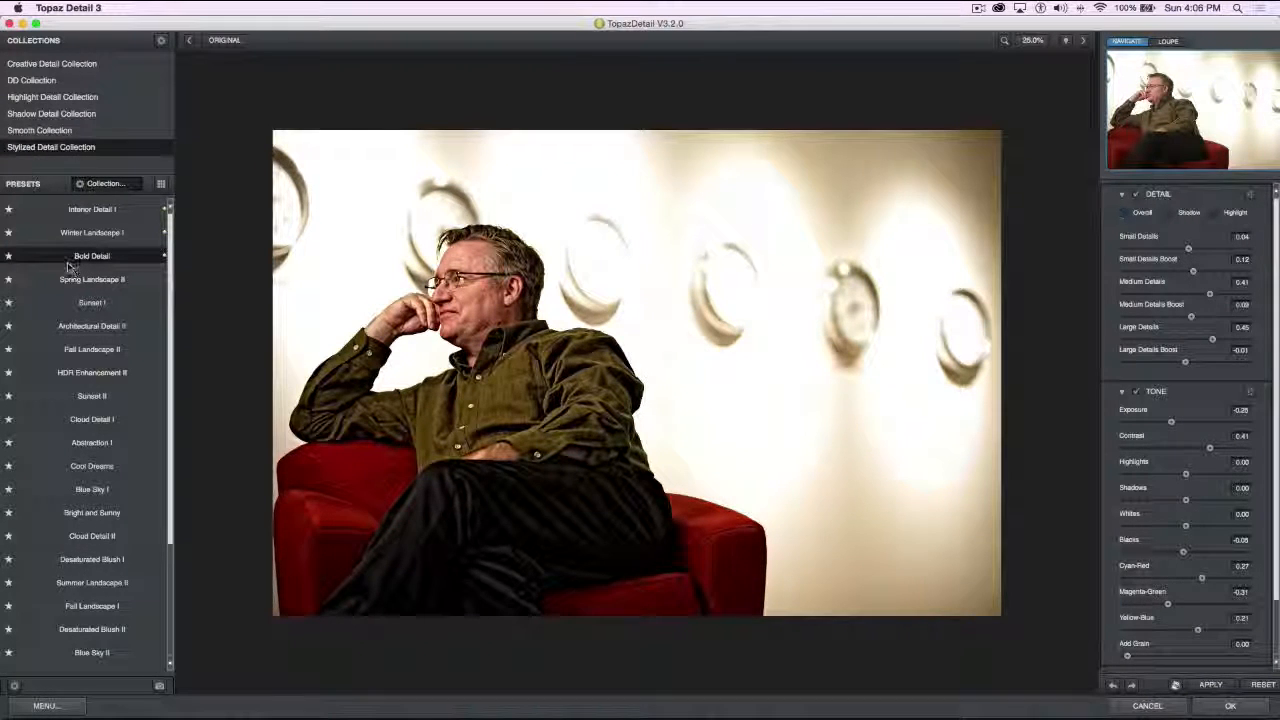
mouse_move(104, 250)
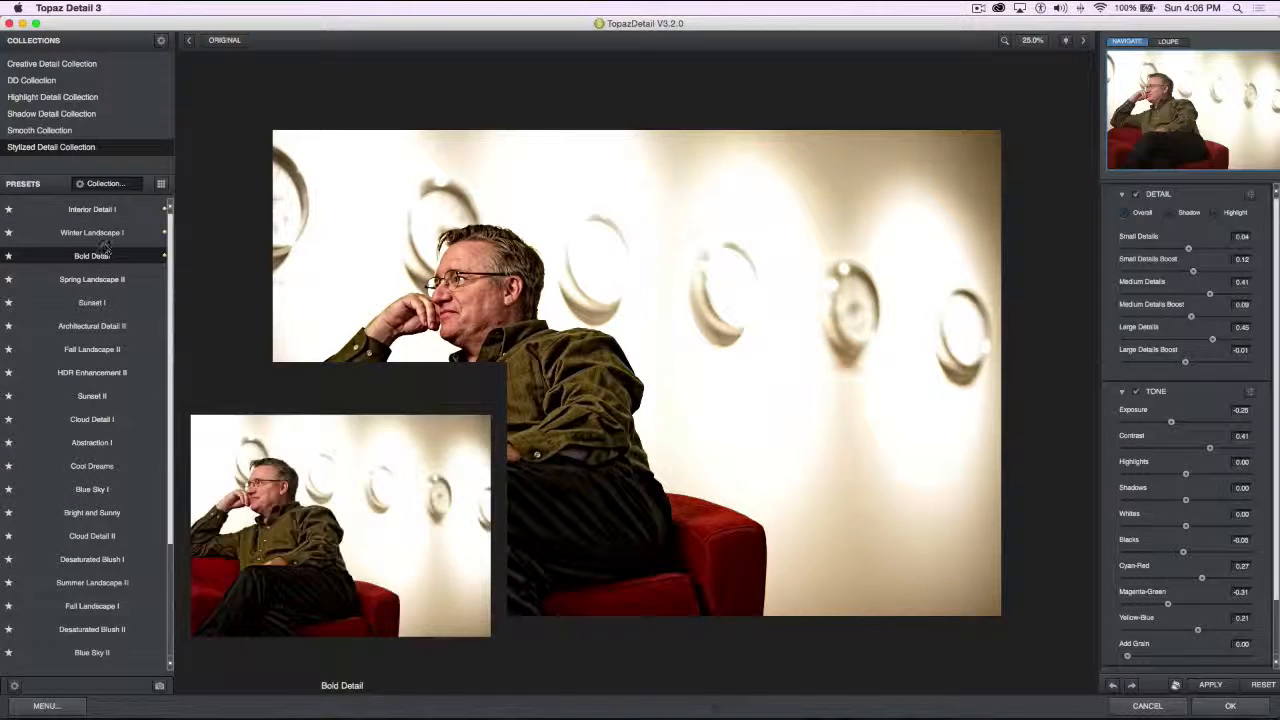
mouse_move(98, 283)
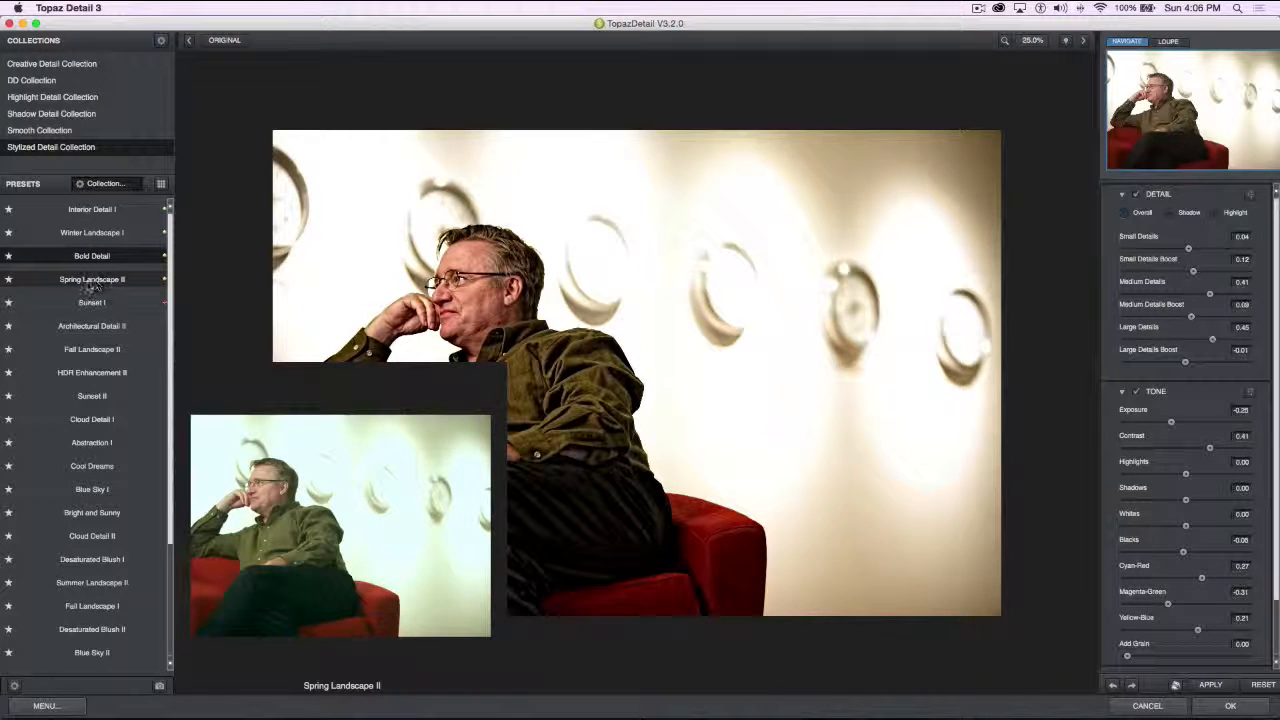
click(92, 282)
click(91, 307)
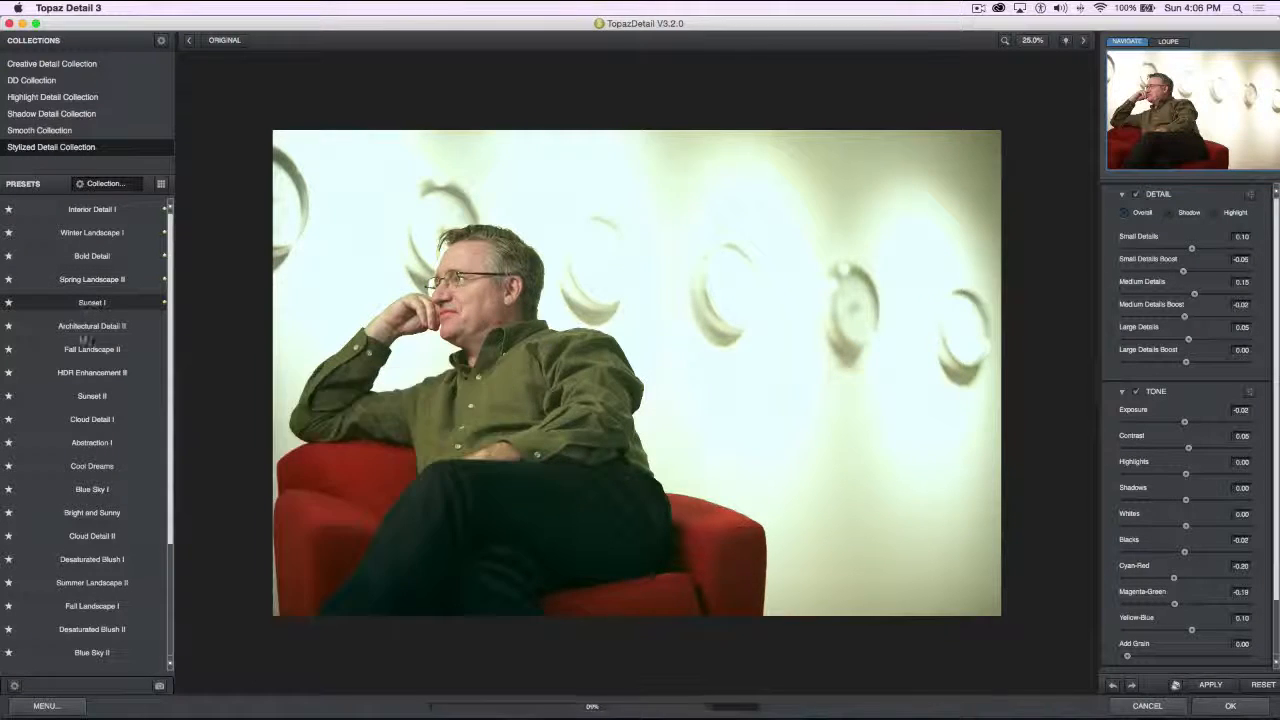
Try the Stylized Detail presets Architectural Detail II, Fall Landscape II, Sunset II, Cloud Detail I, Abstraction I and Cool Dreams on the portrait
click(90, 328)
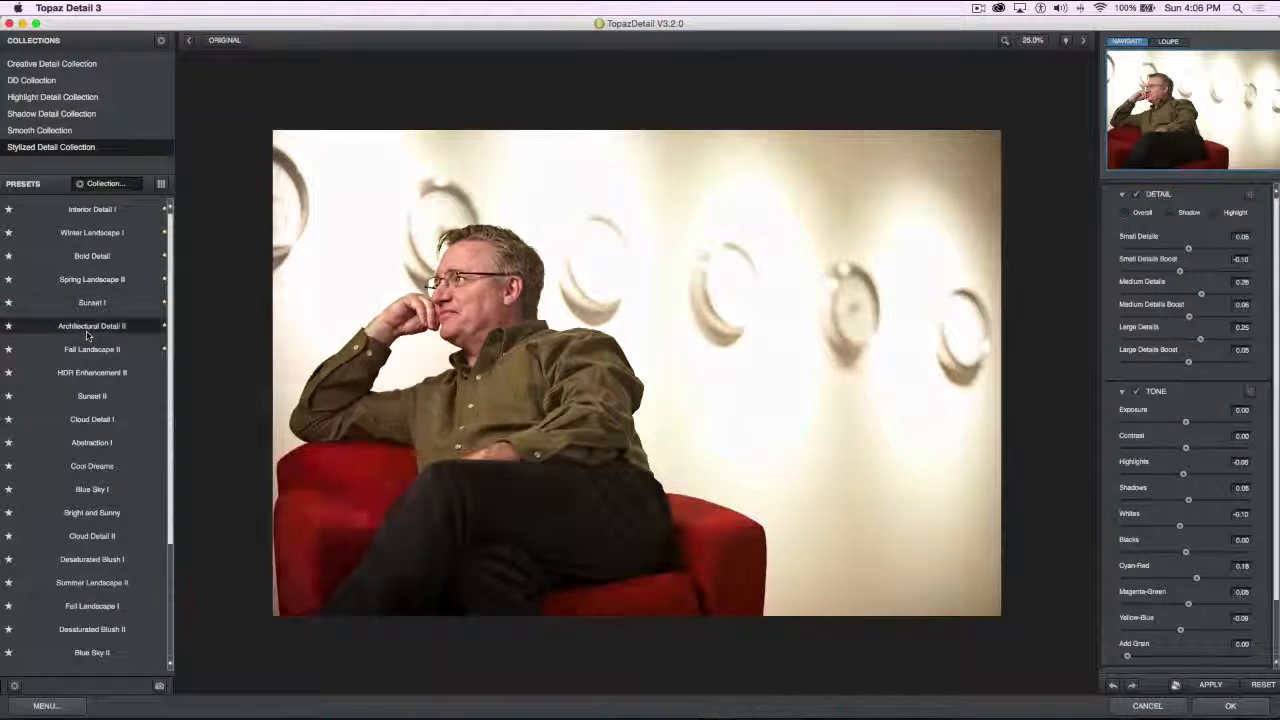
click(85, 355)
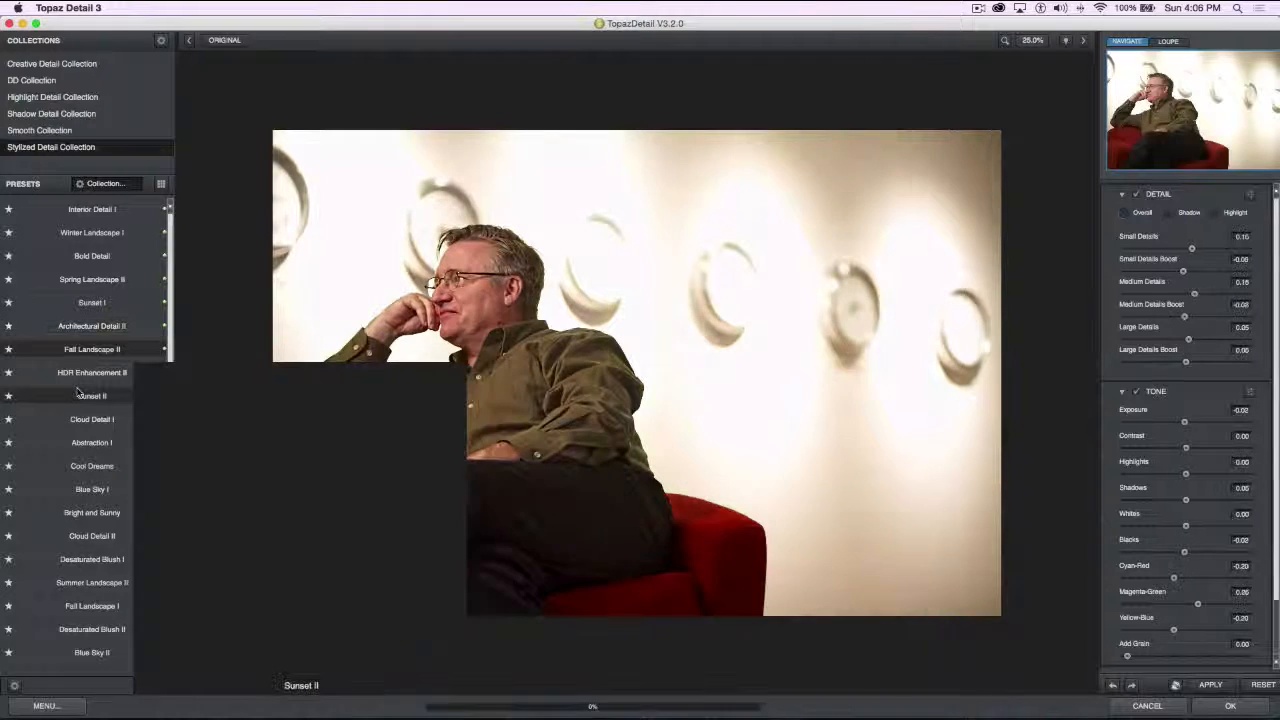
click(88, 373)
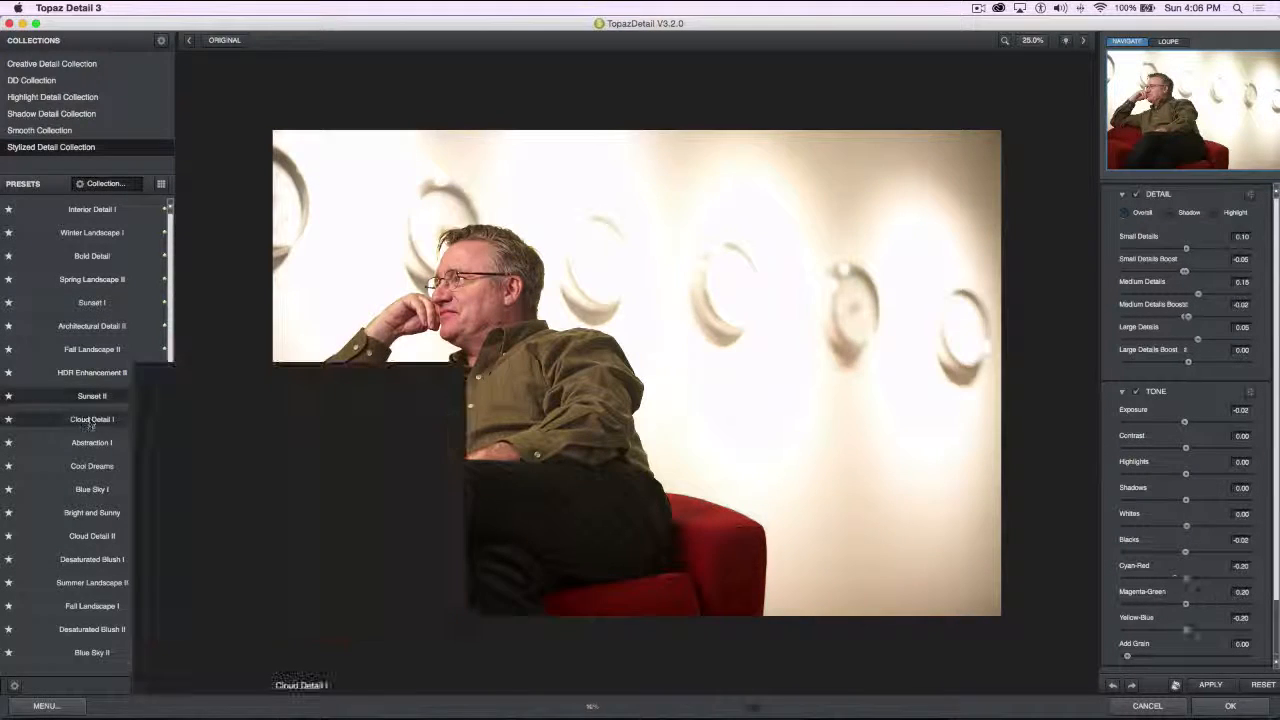
click(90, 419)
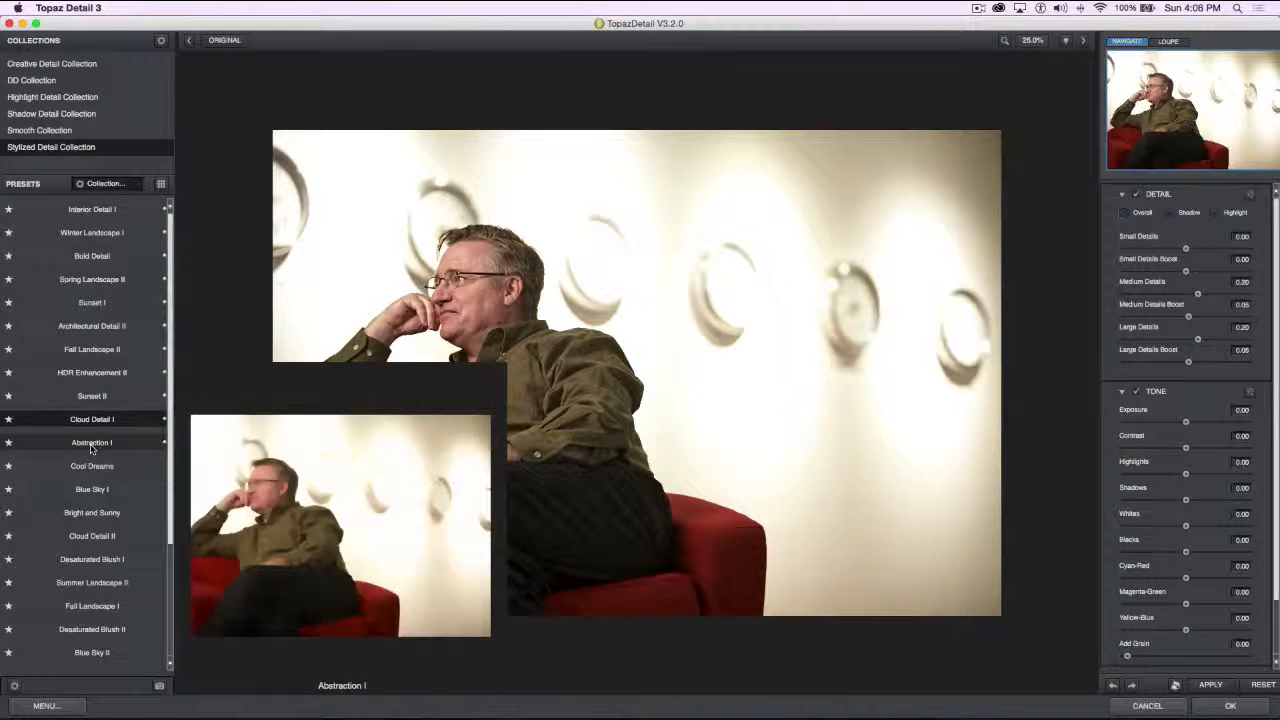
click(84, 446)
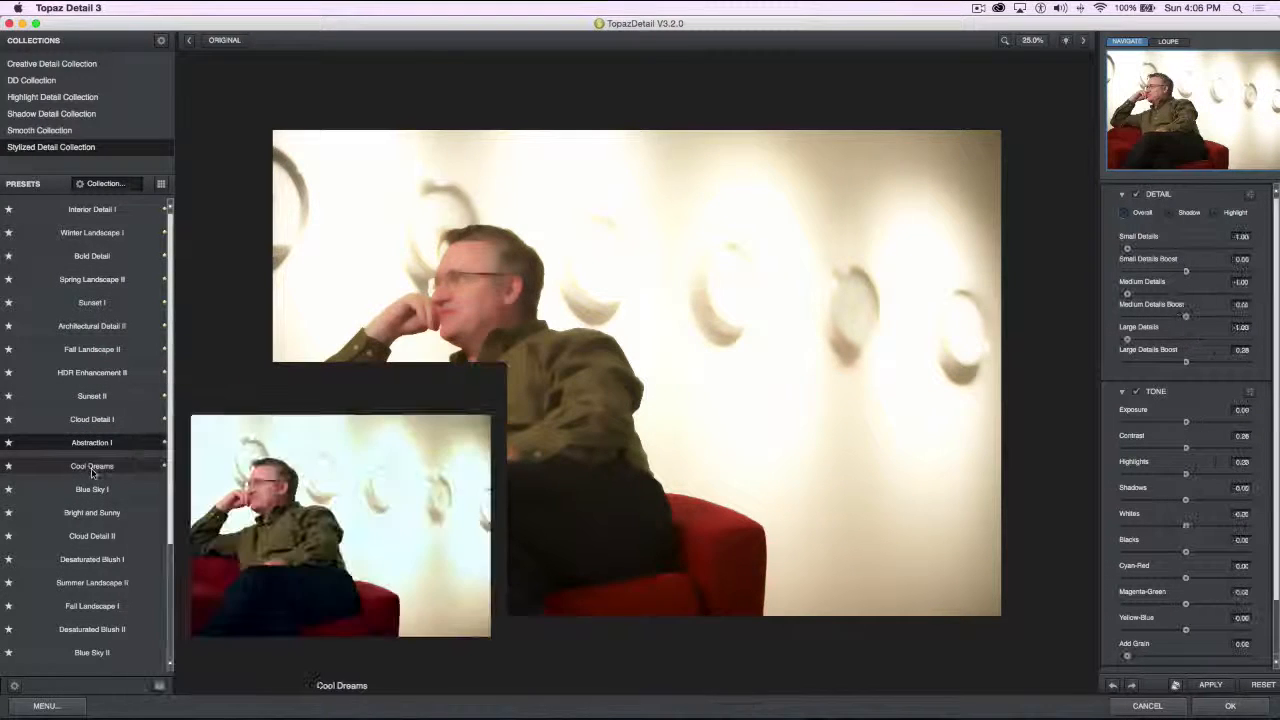
click(88, 467)
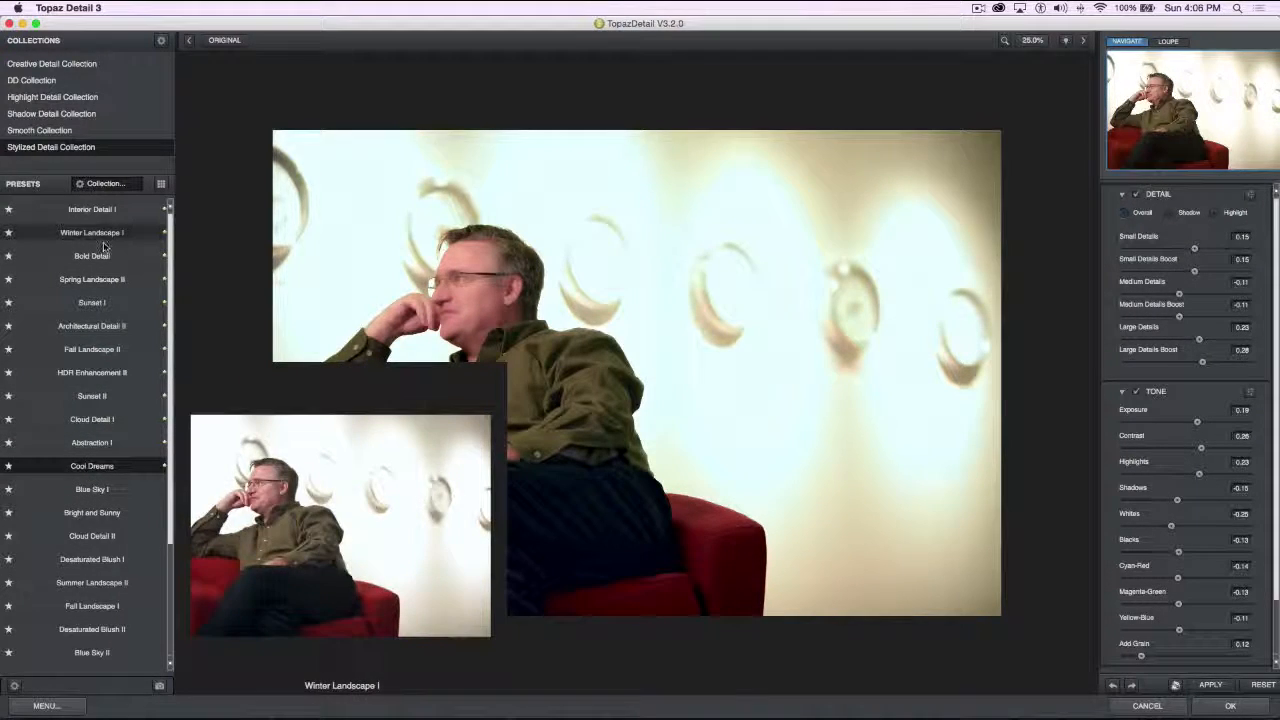
Apply the Winter Landscape I preset and view the Overall, Shadow and Highlight detail settings, ending on Overall
click(92, 233)
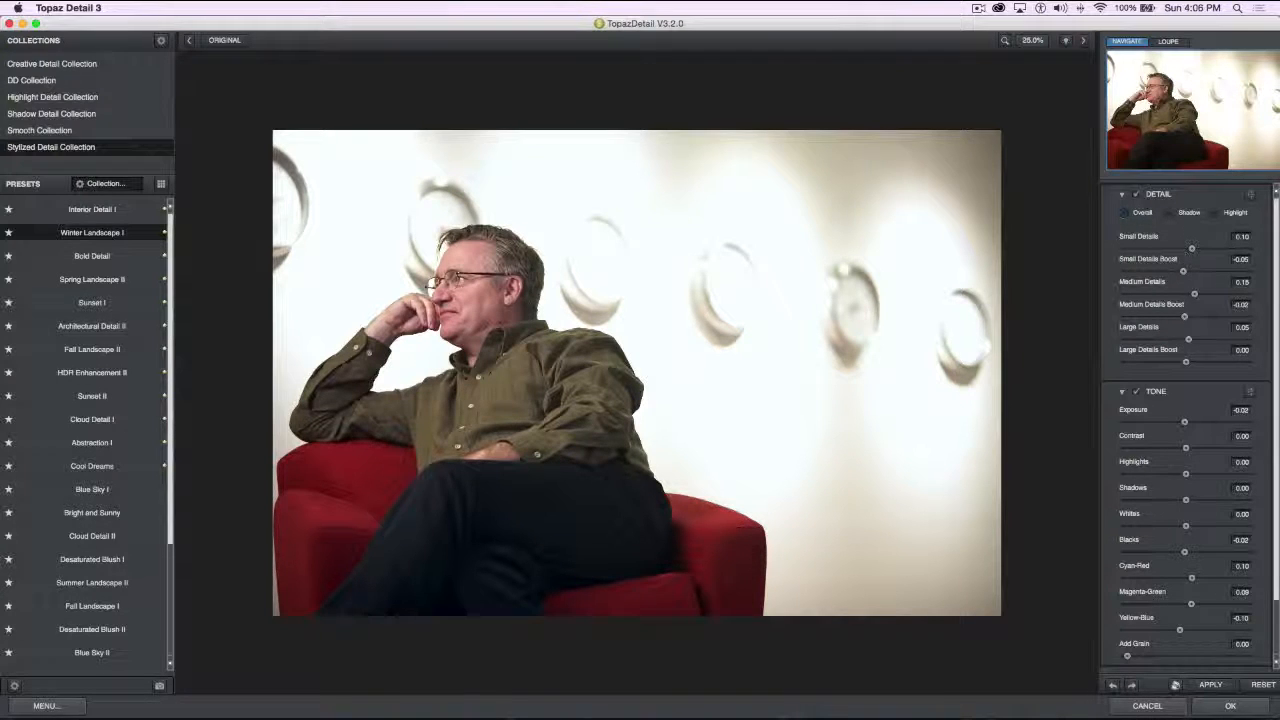
click(1125, 214)
click(1176, 214)
click(1220, 214)
click(1124, 213)
Set overall Small Details to 0.80 with Boost 0.51, Medium Details to 0.25 with Boost 0.17, and Large Details to -0.42 with Boost -0.08
drag(1190, 249, 1234, 256)
drag(1182, 272, 1216, 271)
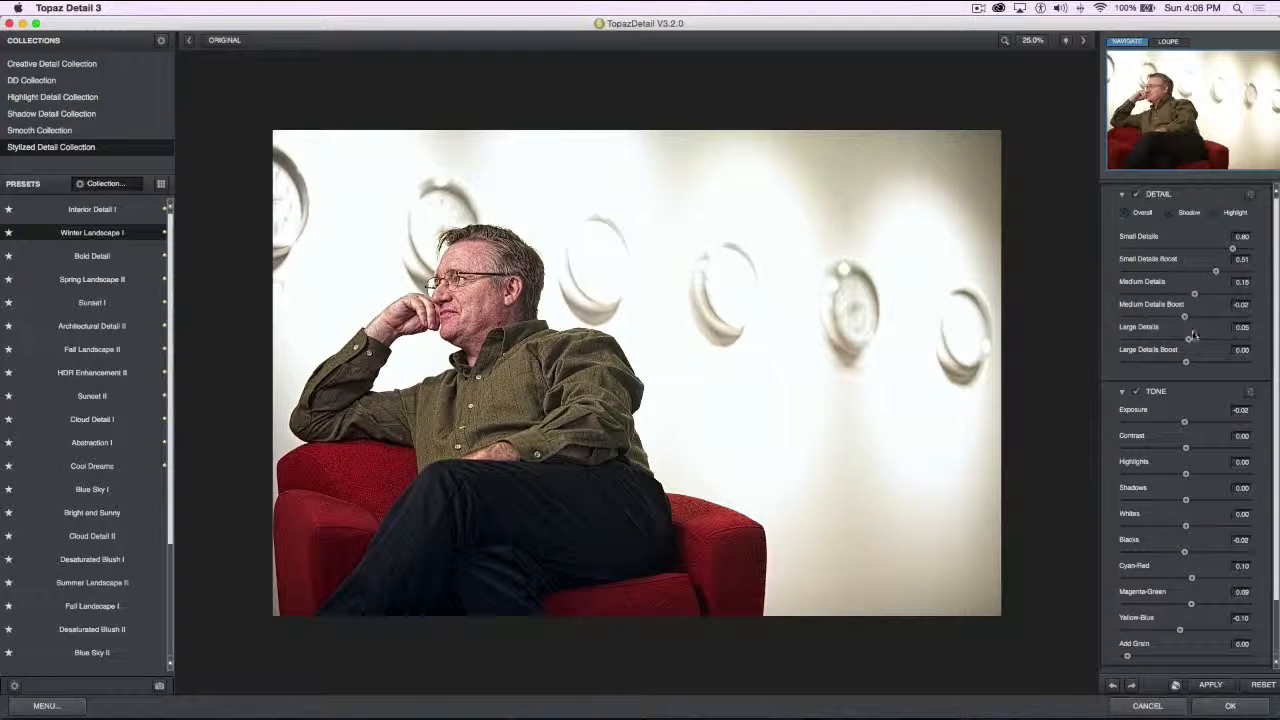
mouse_move(1188, 343)
mouse_down()
mouse_move(1240, 343)
mouse_move(1143, 341)
mouse_move(1228, 341)
mouse_move(1245, 363)
mouse_move(1181, 364)
mouse_move(1182, 340)
mouse_up()
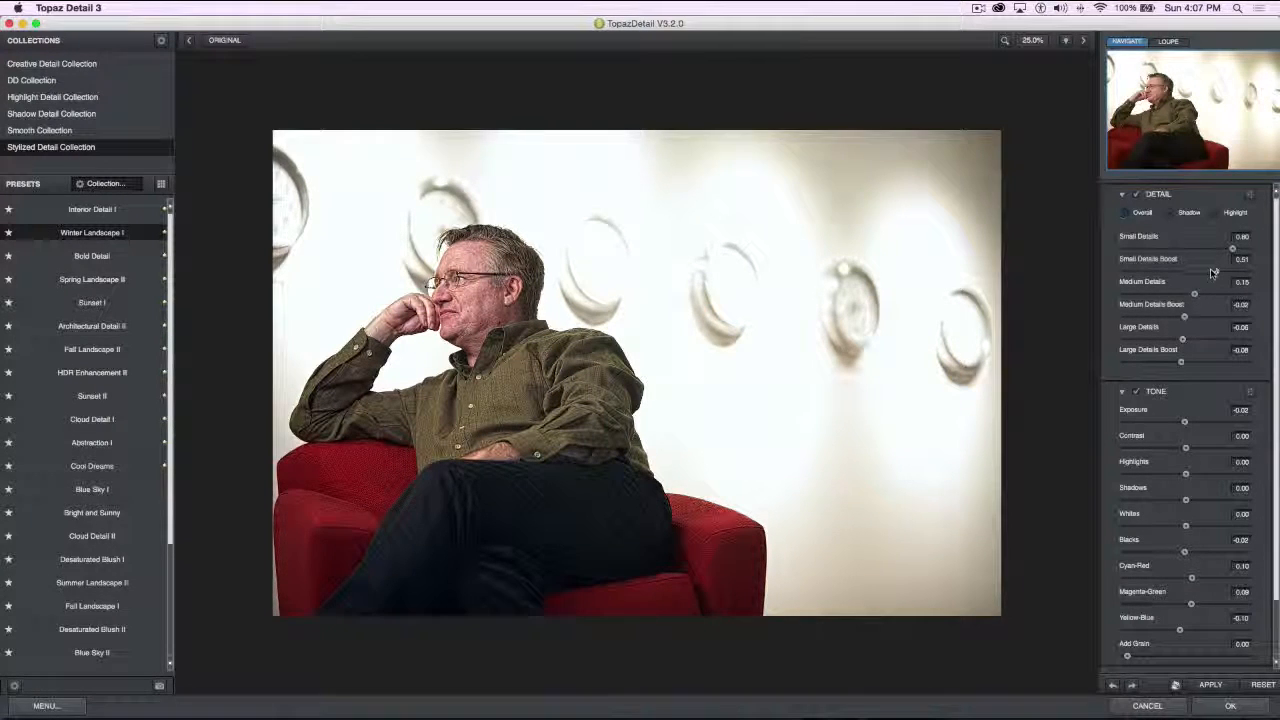
drag(1194, 294, 1148, 316)
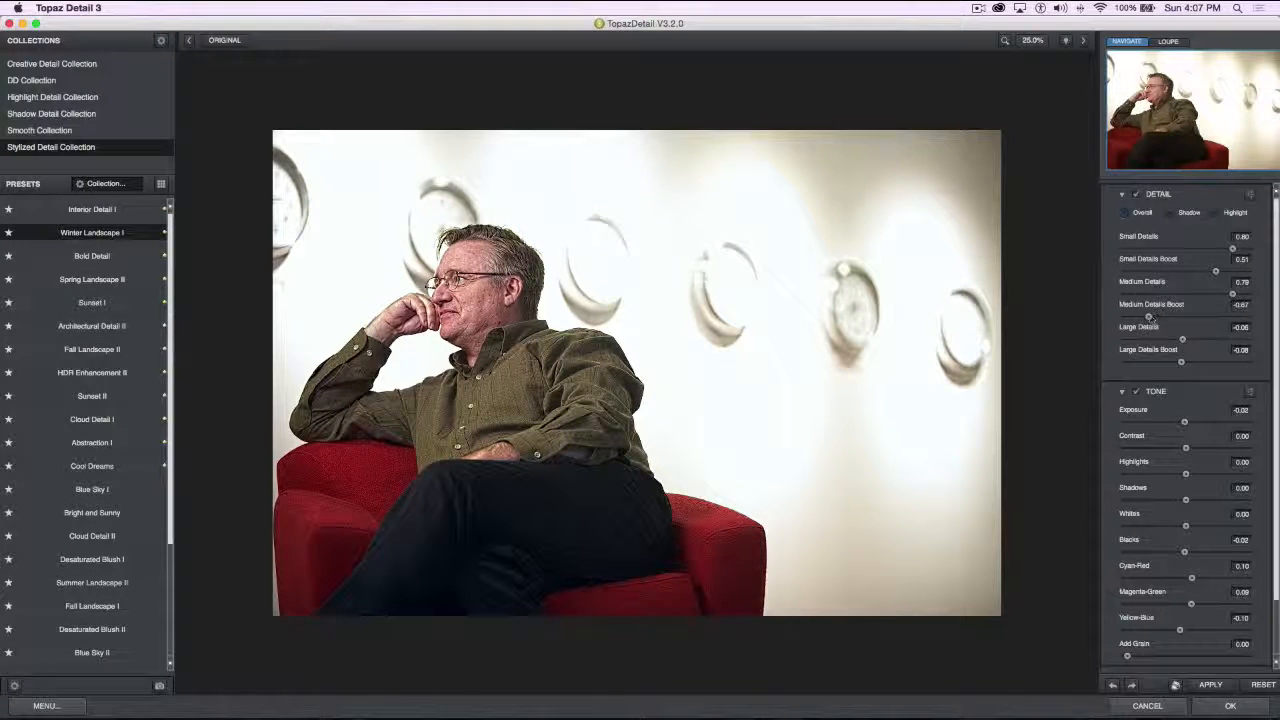
drag(1232, 293, 1153, 294)
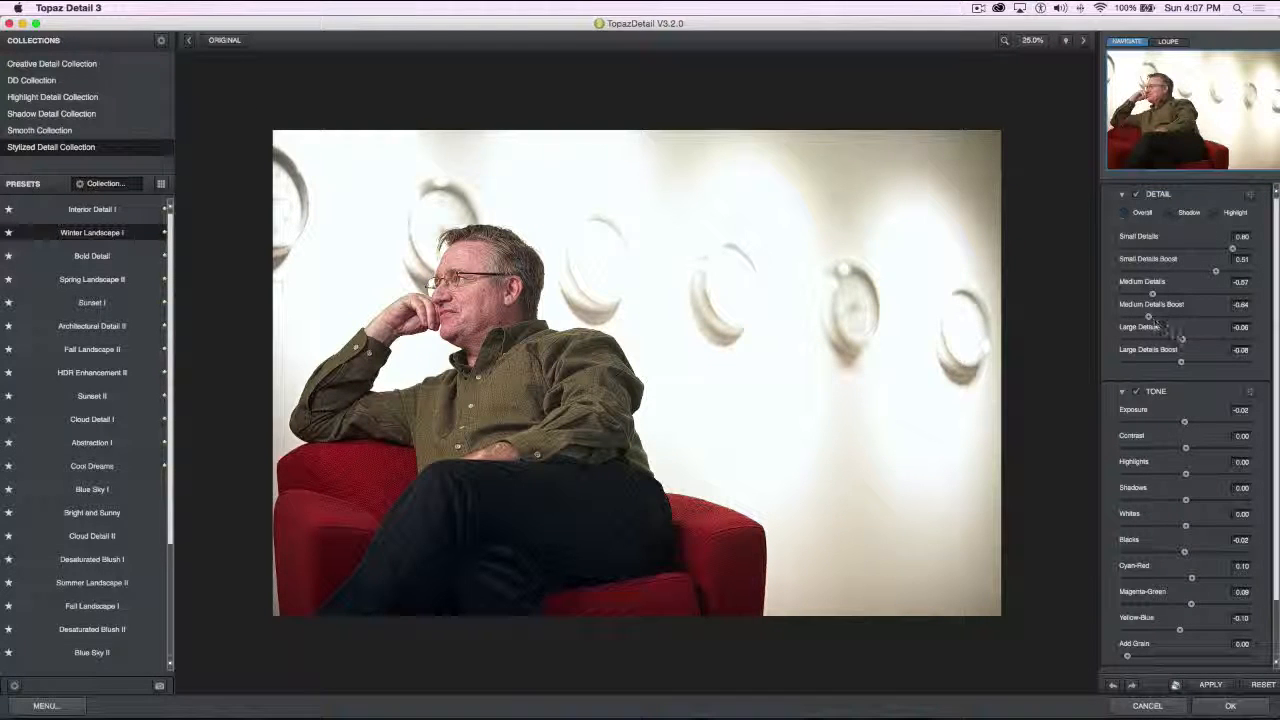
drag(1182, 340, 1160, 342)
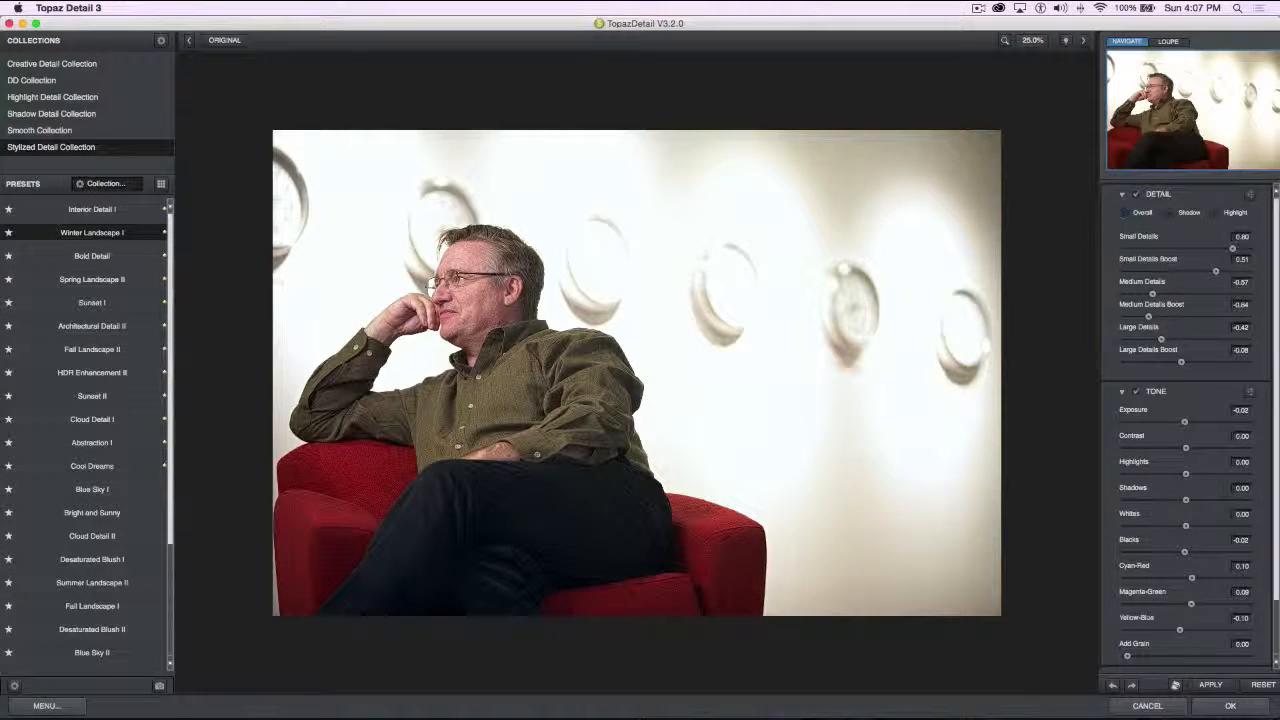
drag(1153, 295, 1202, 297)
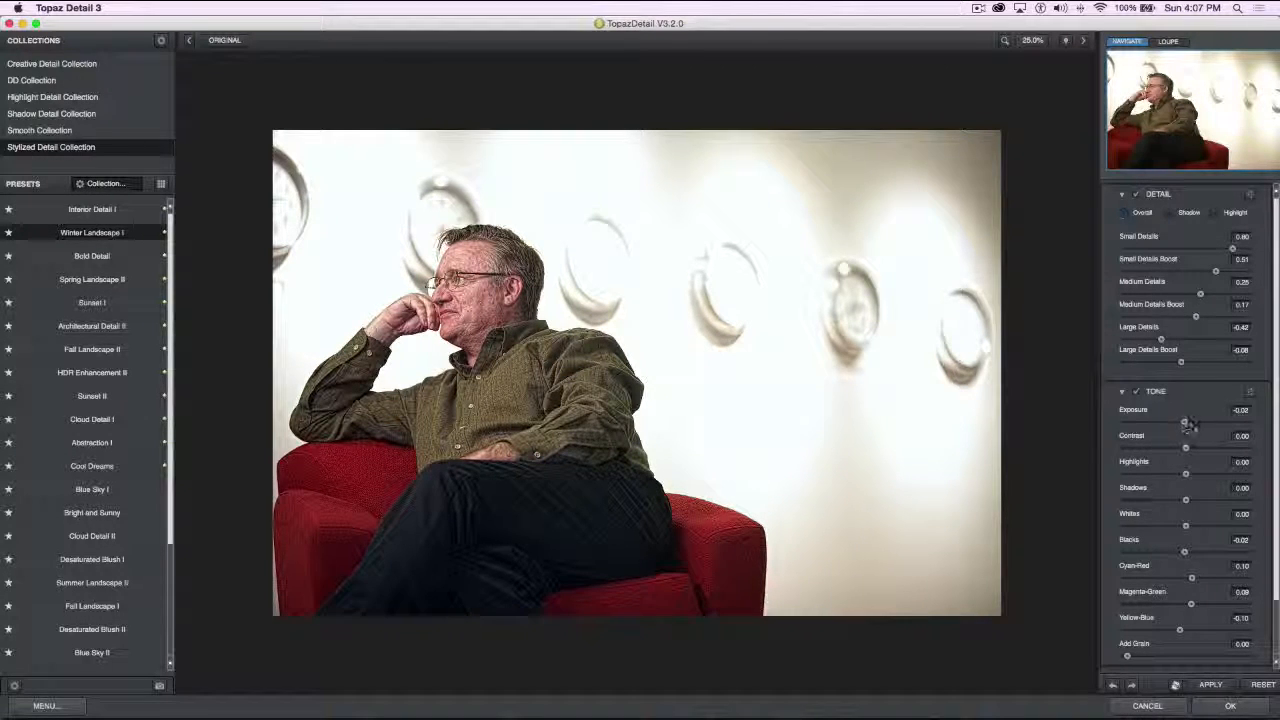
Set Exposure and Contrast to 0.01, Highlights -0.04, Shadows -0.01, Cyan-Red -0.03 and Magenta-Green 0.01, raise Yellow-Blue slightly, and accept the Topaz Detail effect
drag(1186, 421, 1183, 503)
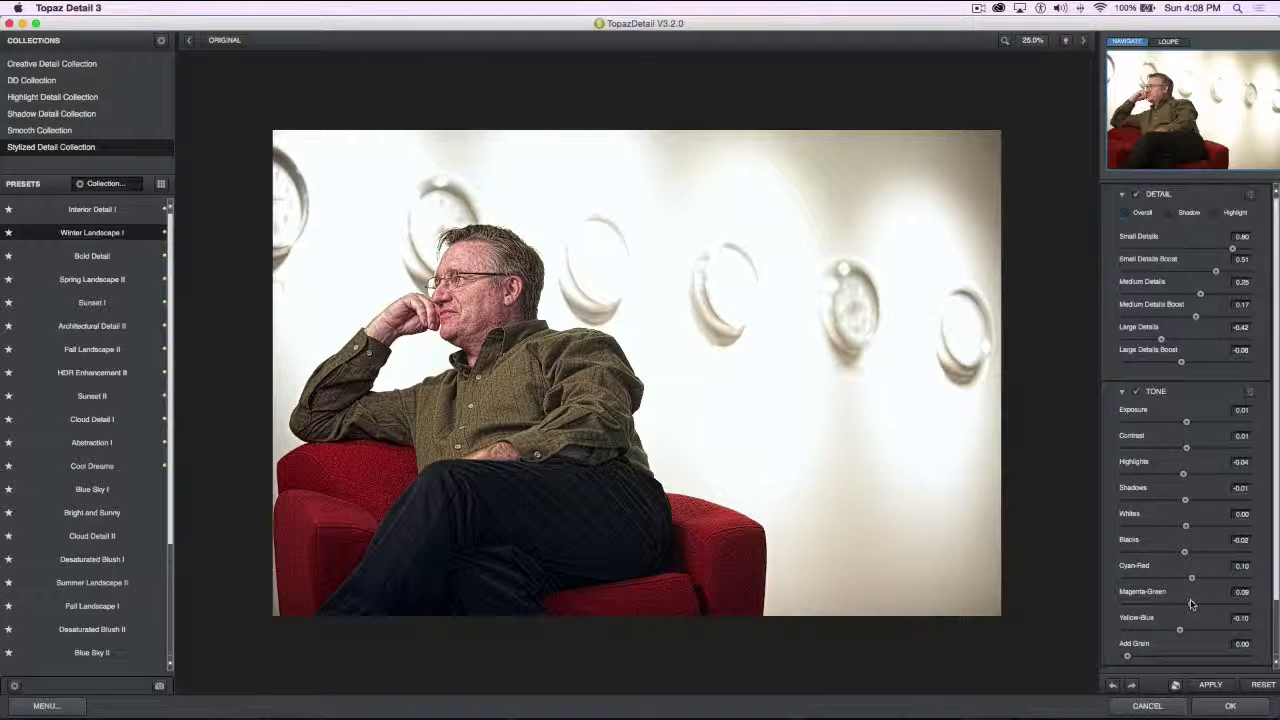
scroll(1191, 590, down, 1)
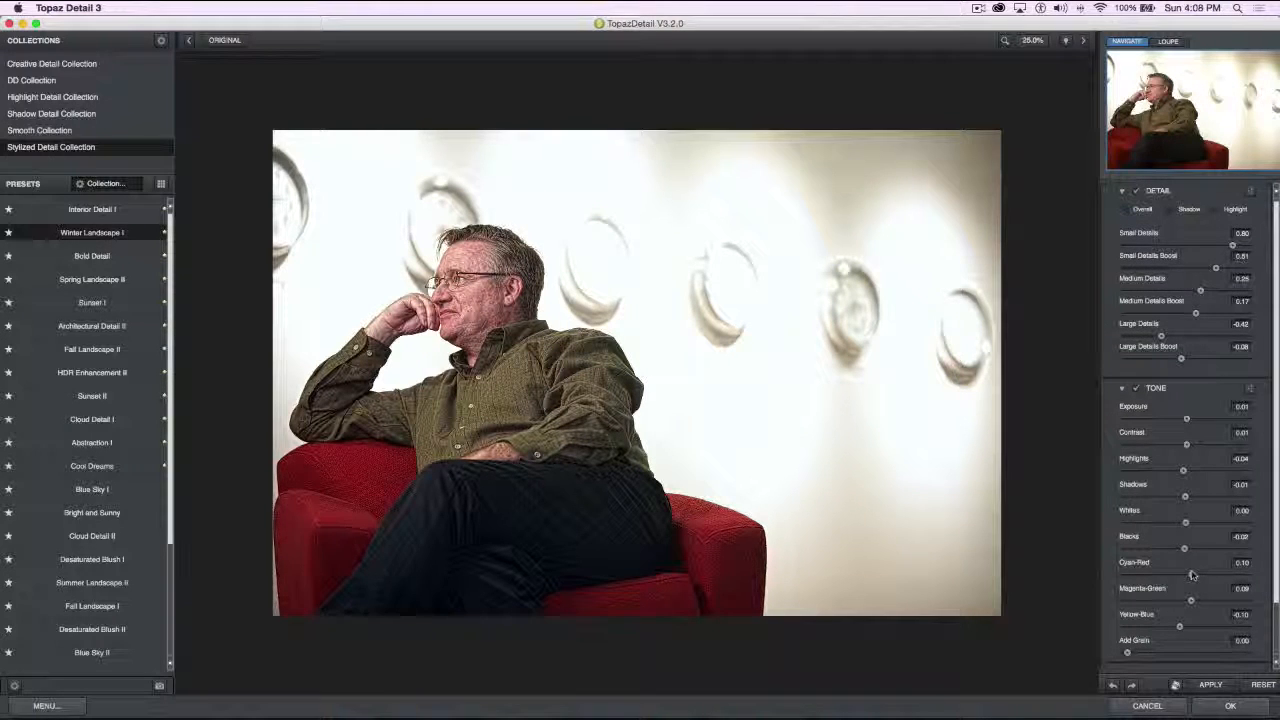
click(1191, 575)
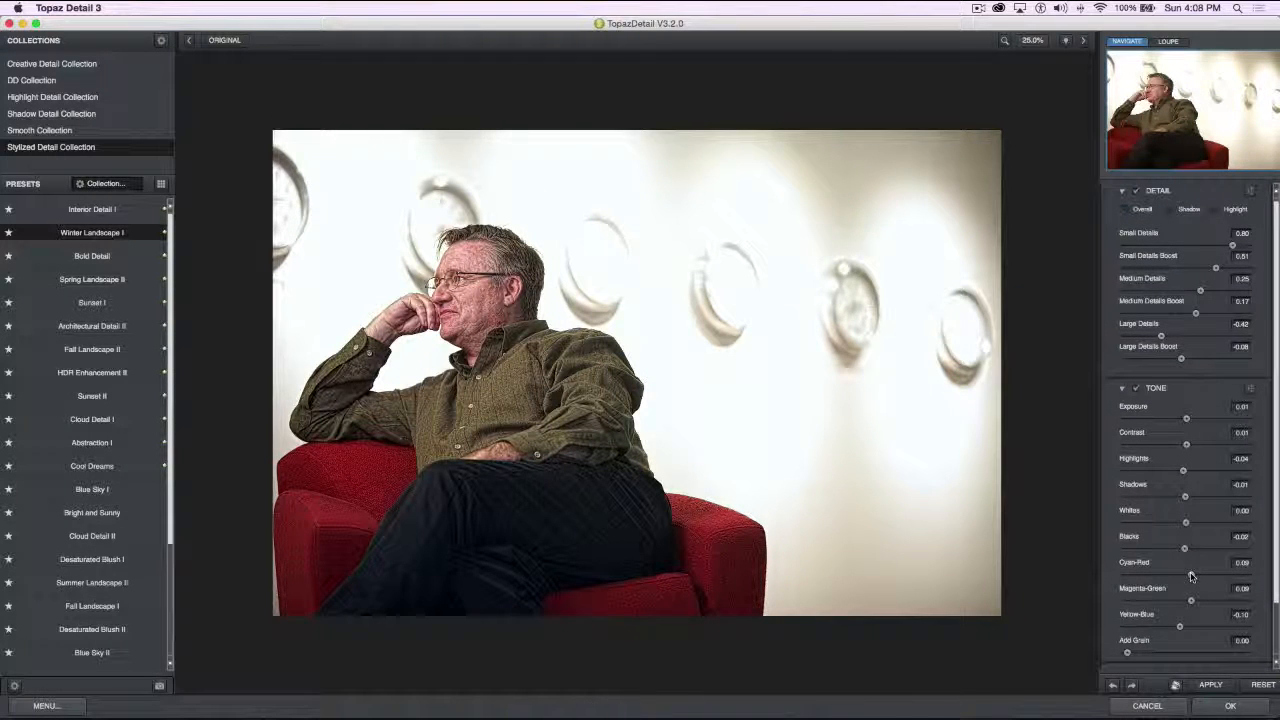
mouse_move(1191, 575)
mouse_down()
mouse_move(1160, 574)
mouse_move(1212, 575)
mouse_move(1127, 575)
mouse_move(1192, 578)
mouse_up()
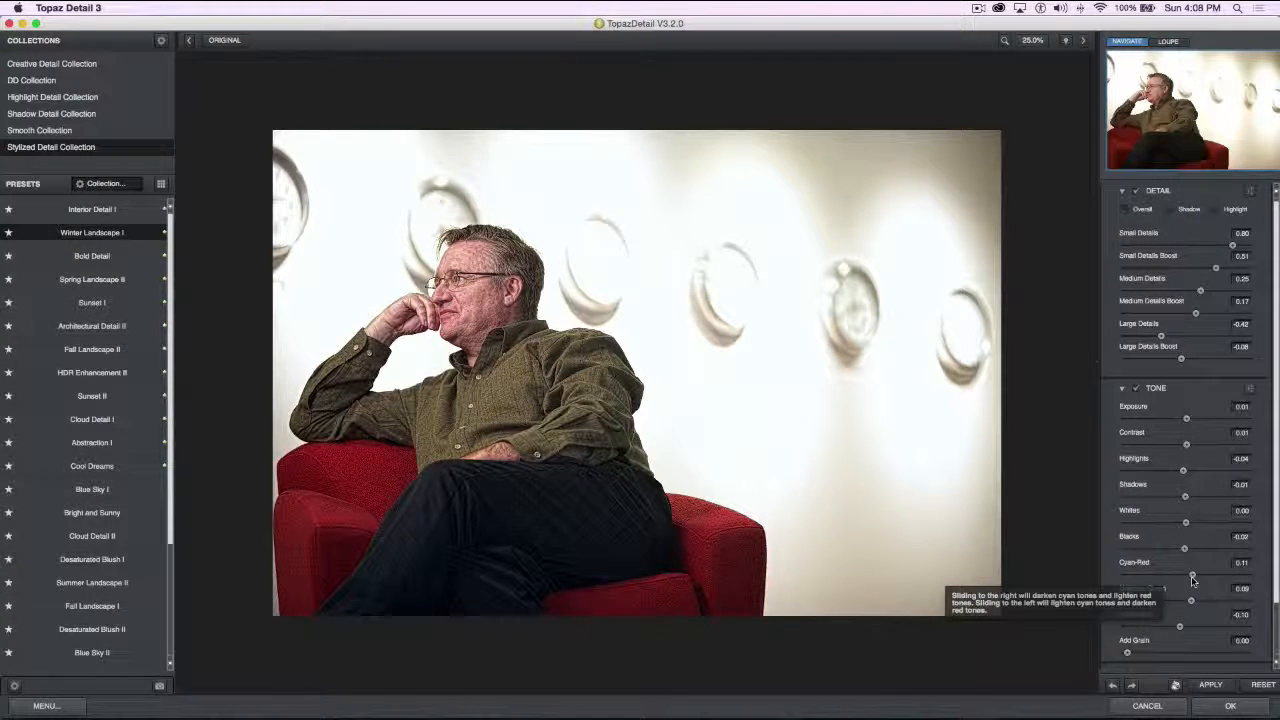
mouse_move(1192, 580)
mouse_down()
mouse_move(1190, 601)
mouse_move(1152, 601)
mouse_move(1245, 603)
mouse_move(1140, 605)
mouse_move(1187, 604)
mouse_up()
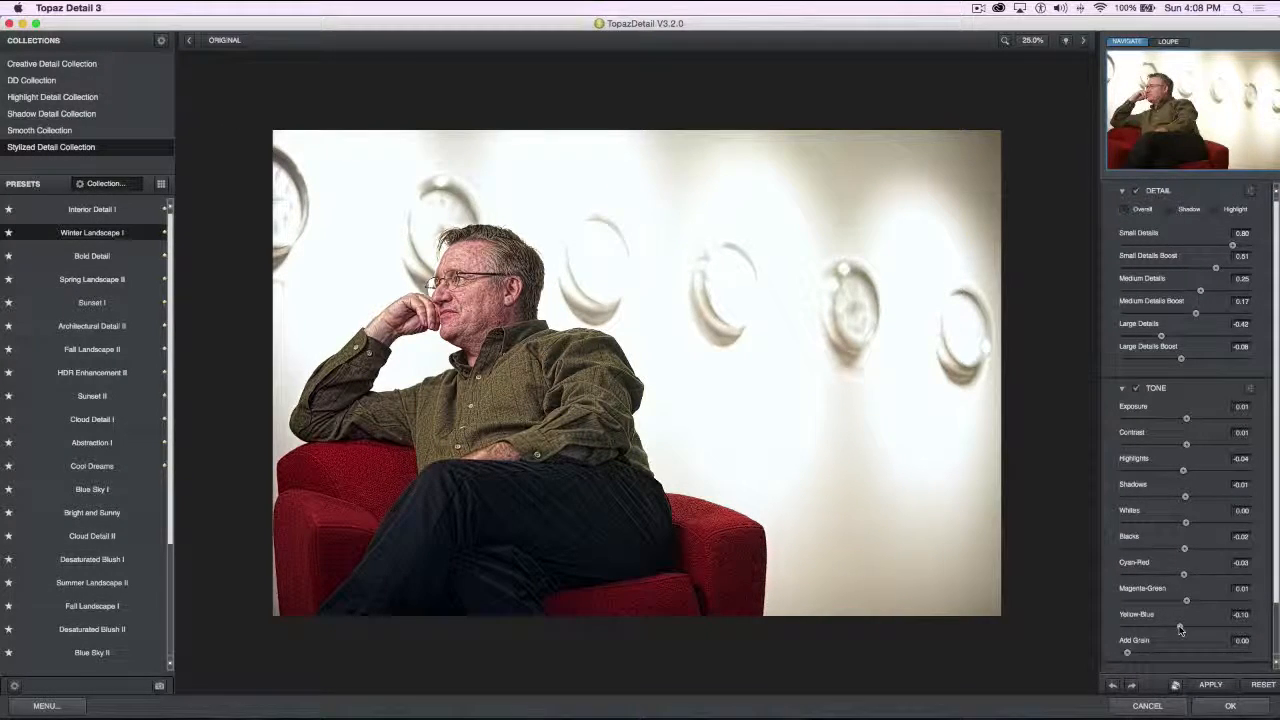
mouse_move(1180, 628)
mouse_down()
mouse_move(1225, 628)
mouse_move(1188, 632)
mouse_up()
click(1229, 706)
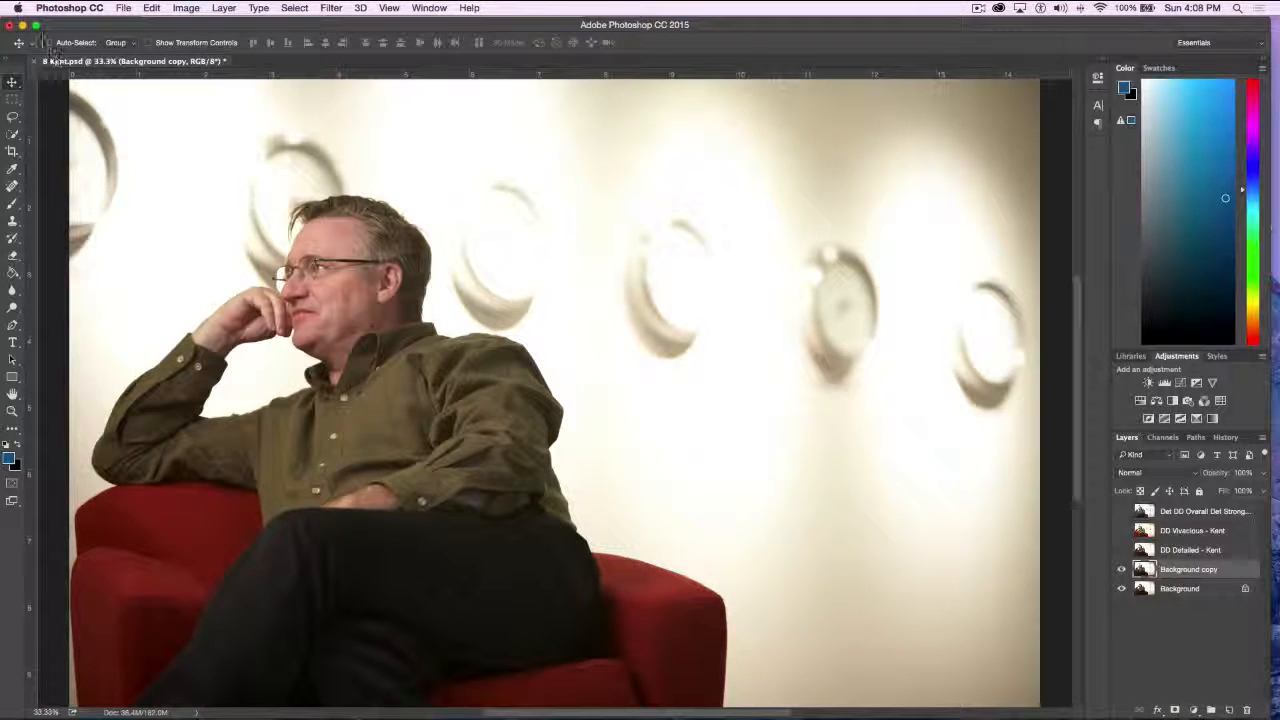
Close the portrait document in Photoshop without saving and open 9 Factory.psd from the Topaz demo pieces folder
click(40, 61)
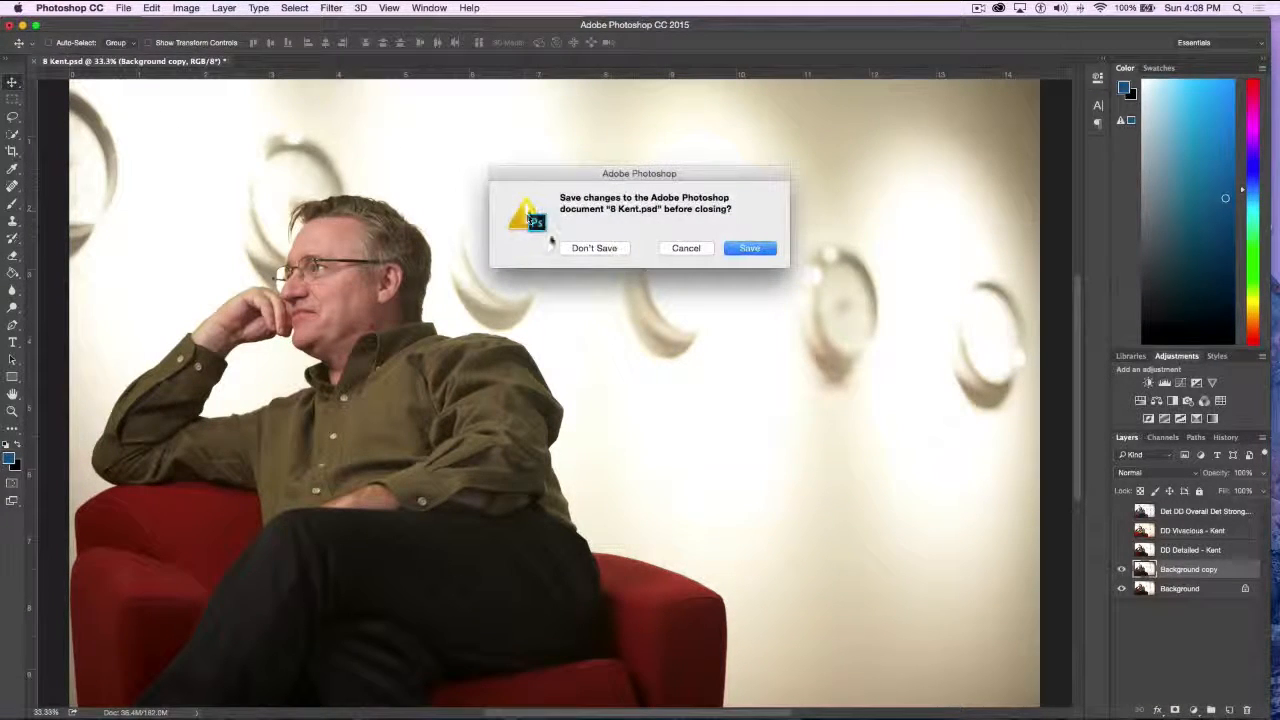
click(590, 248)
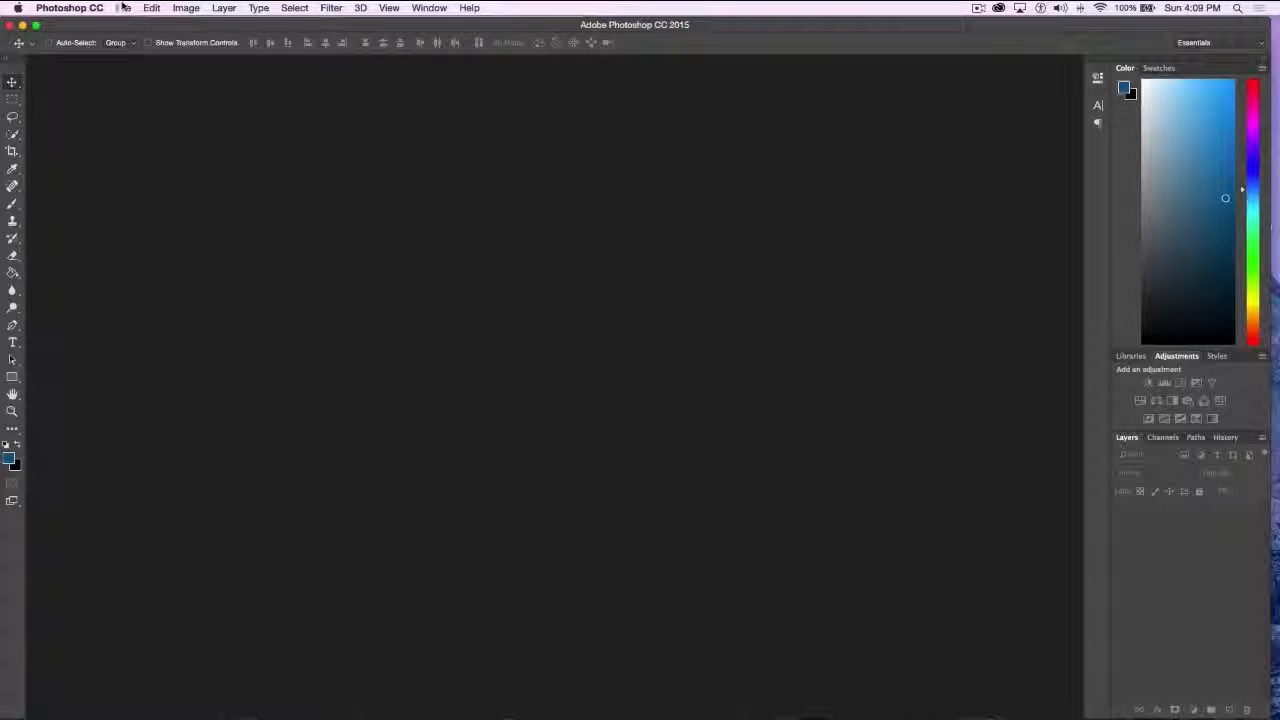
click(123, 8)
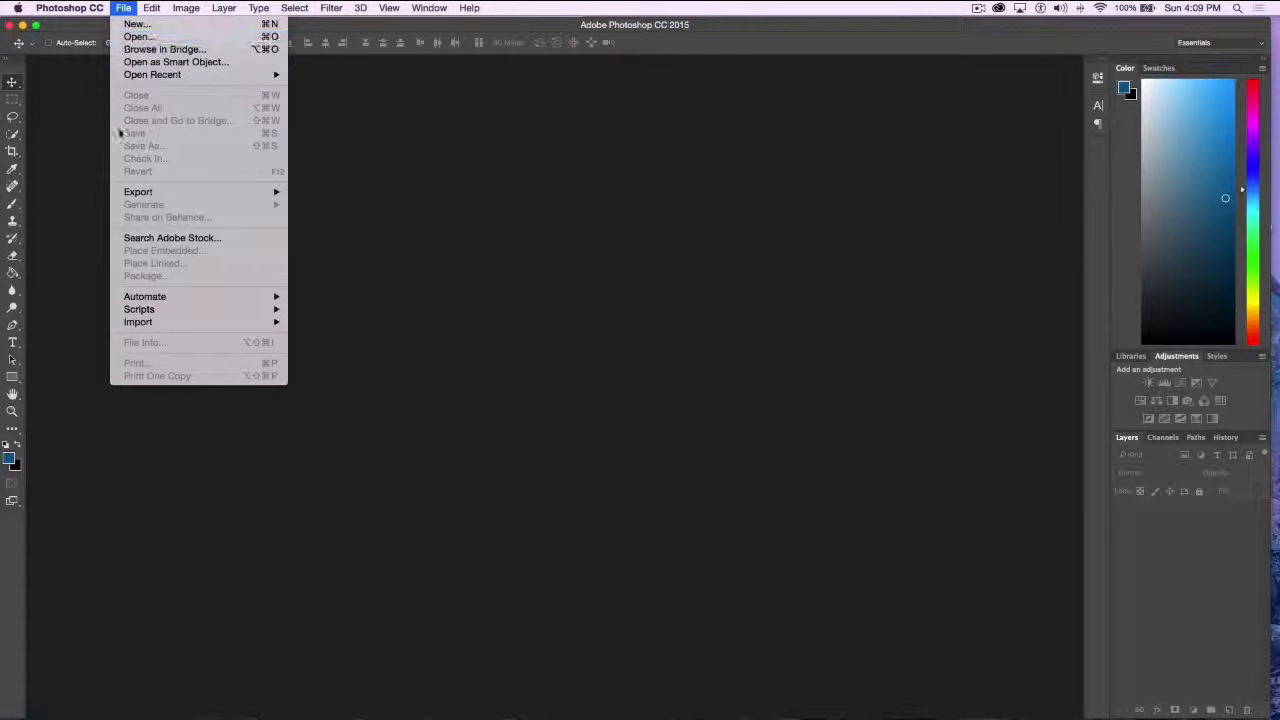
click(139, 37)
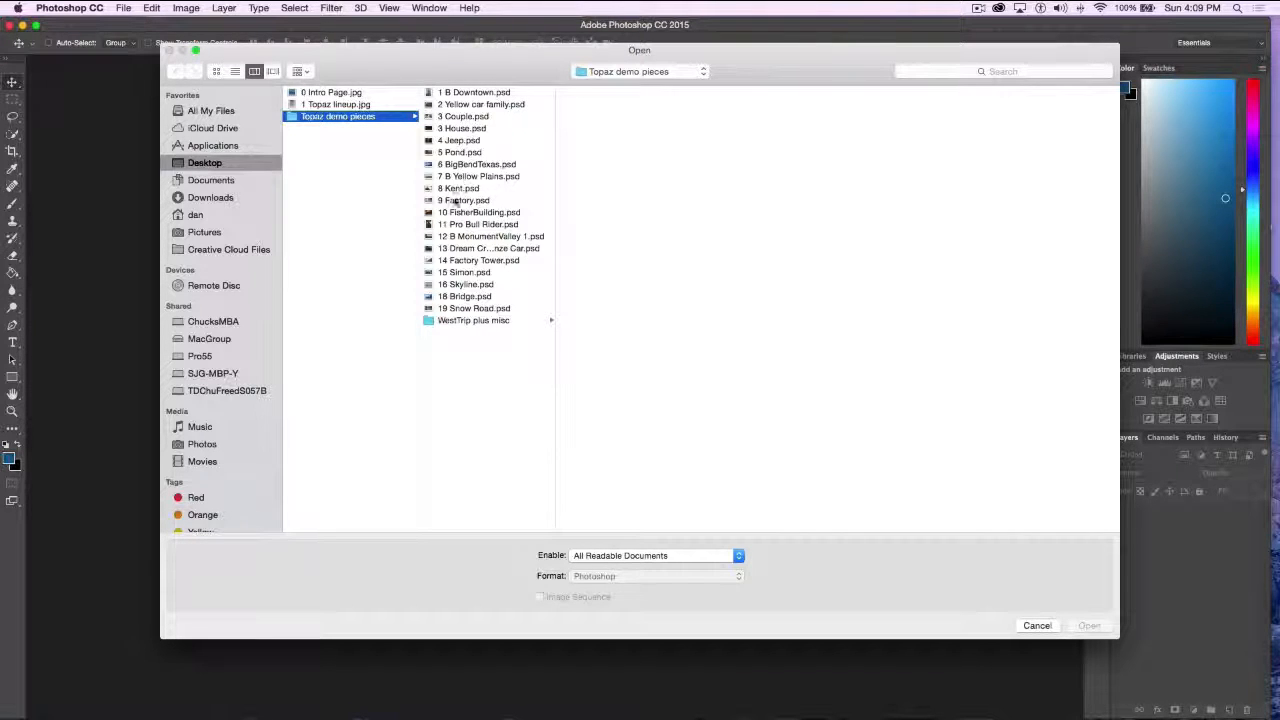
click(430, 203)
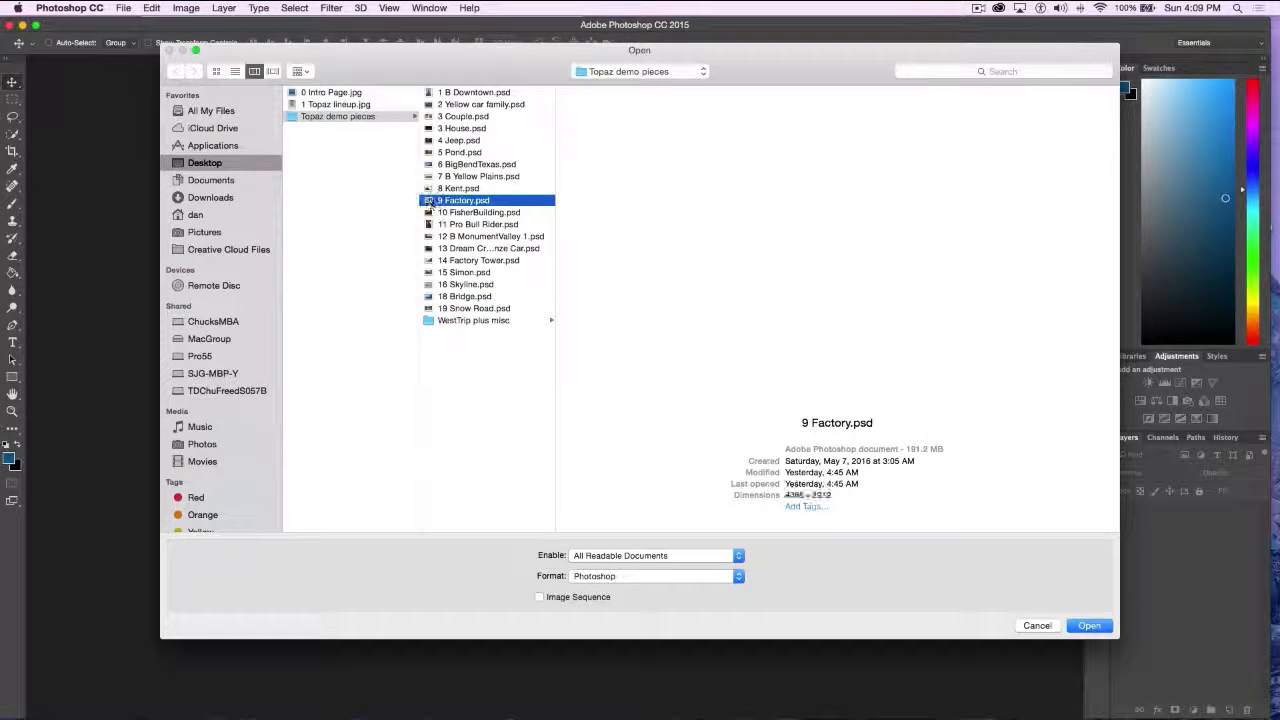
click(1083, 625)
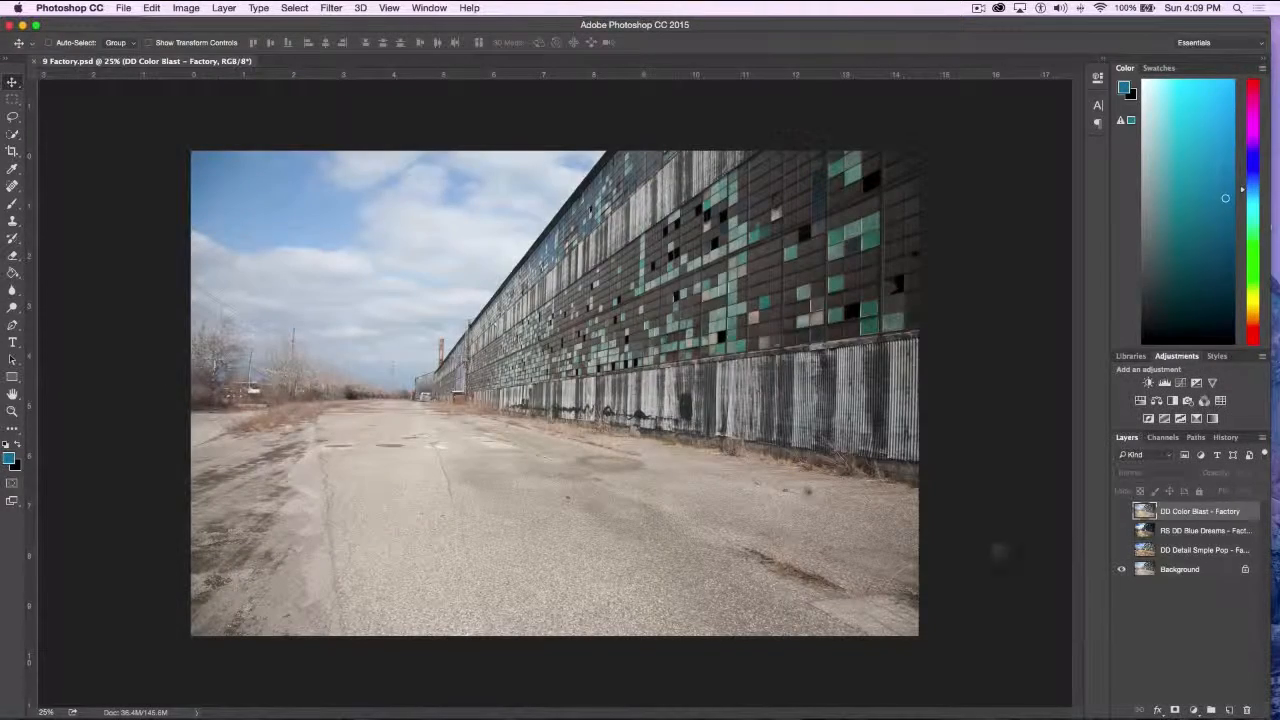
Toggle the DD Detail Simple Pop and DD Color Blast layers to compare their effects with the original factory photo
key(super+plus)
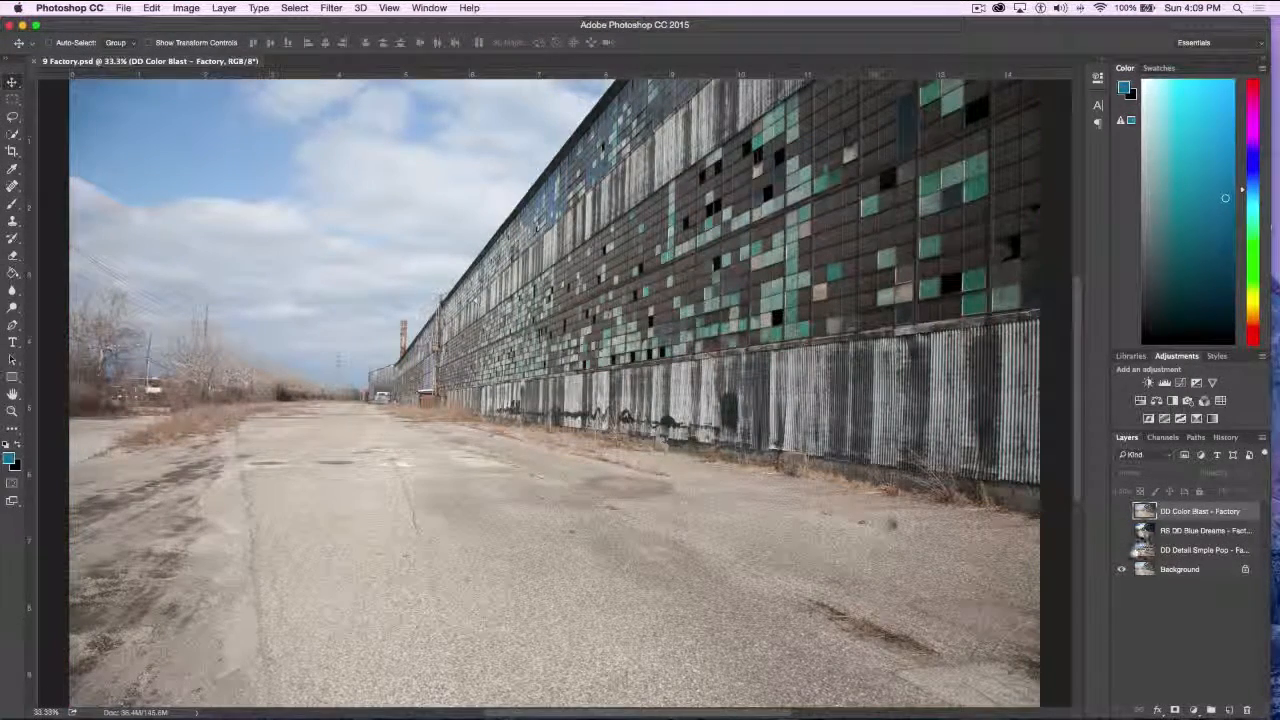
alt+click(1120, 551)
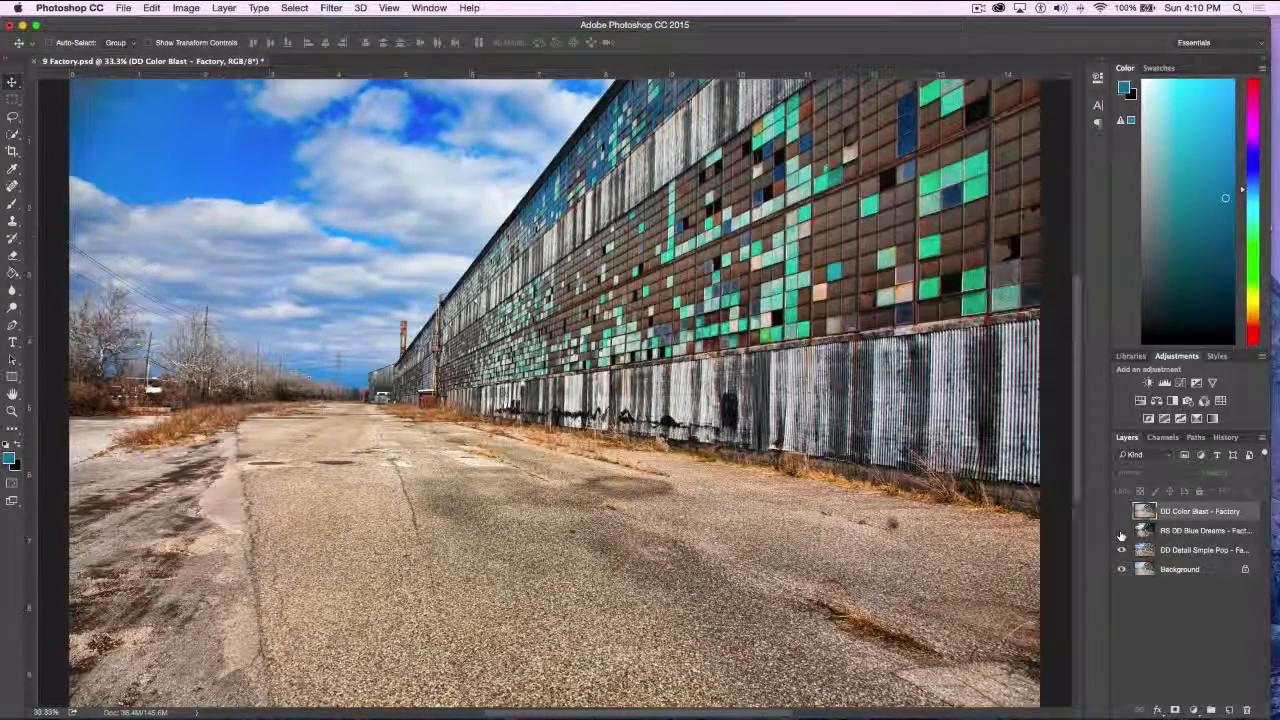
click(1122, 511)
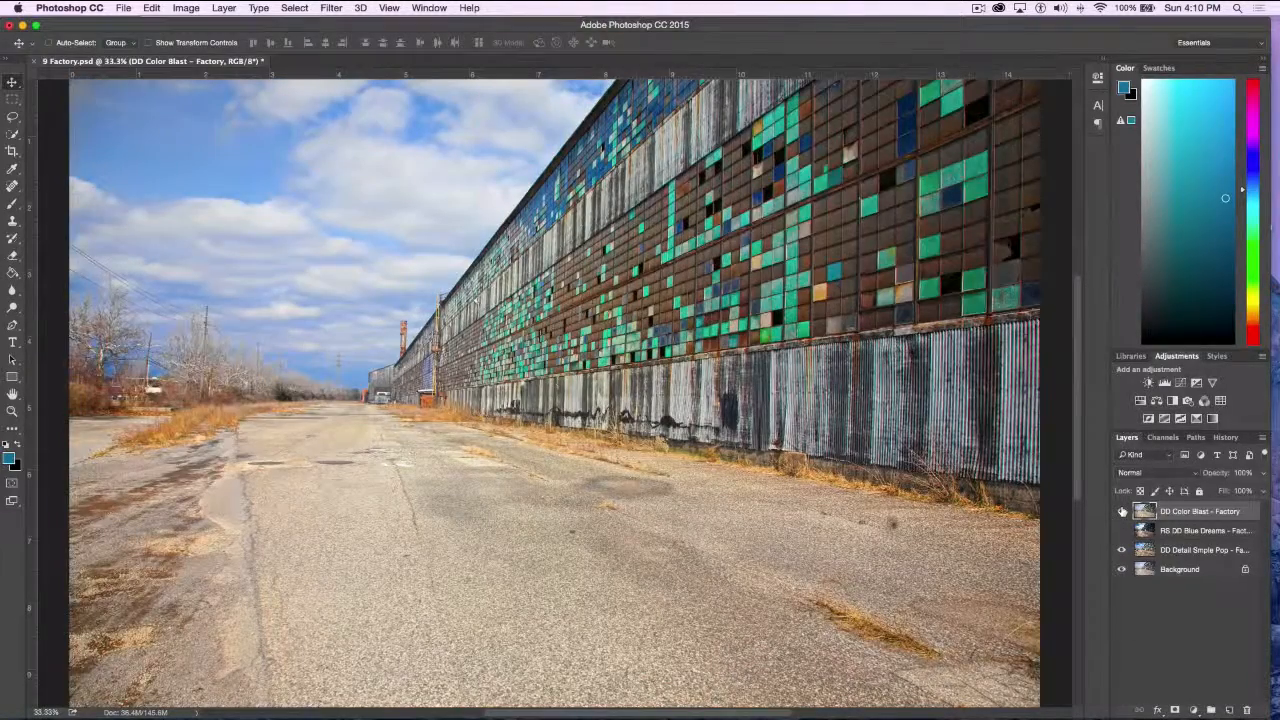
click(1122, 511)
click(1122, 511)
click(1122, 511)
click(1122, 511)
click(1121, 511)
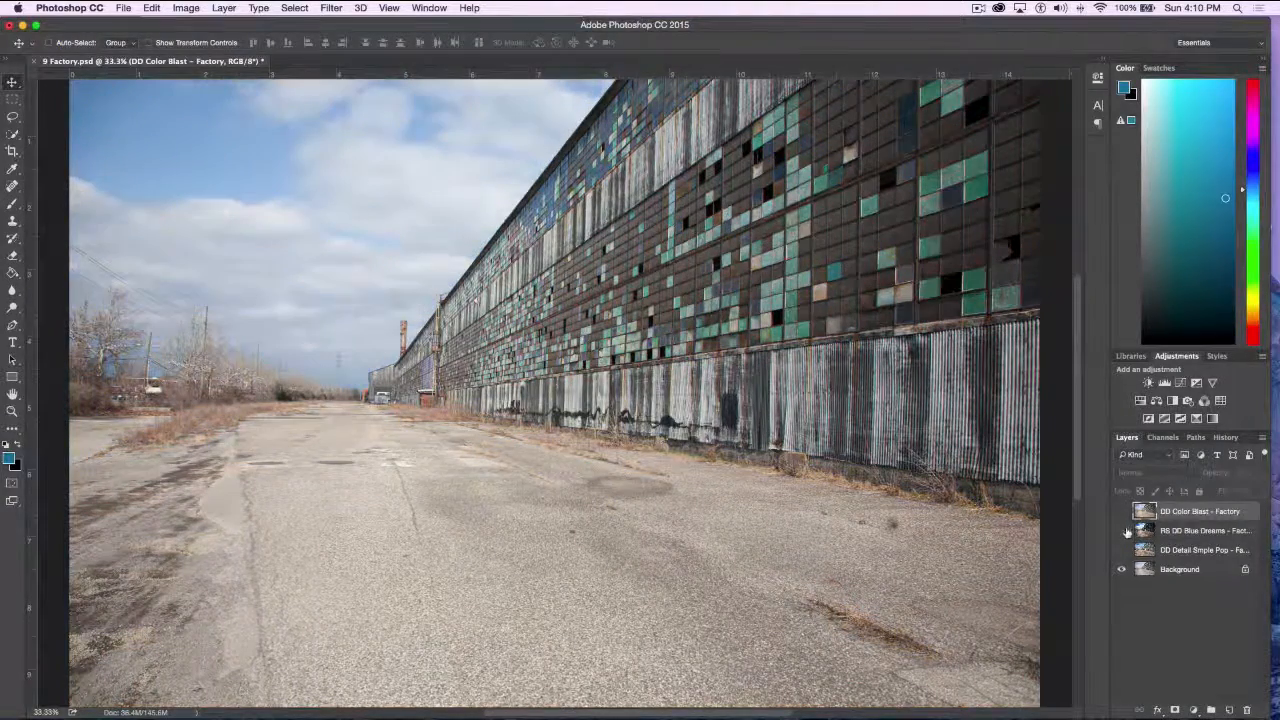
Show and hide the RS DD Blue Dreams, DD Color Blast and DD Detail Simple Pop layers in turn, leaving DD Color Blast shown
click(1121, 531)
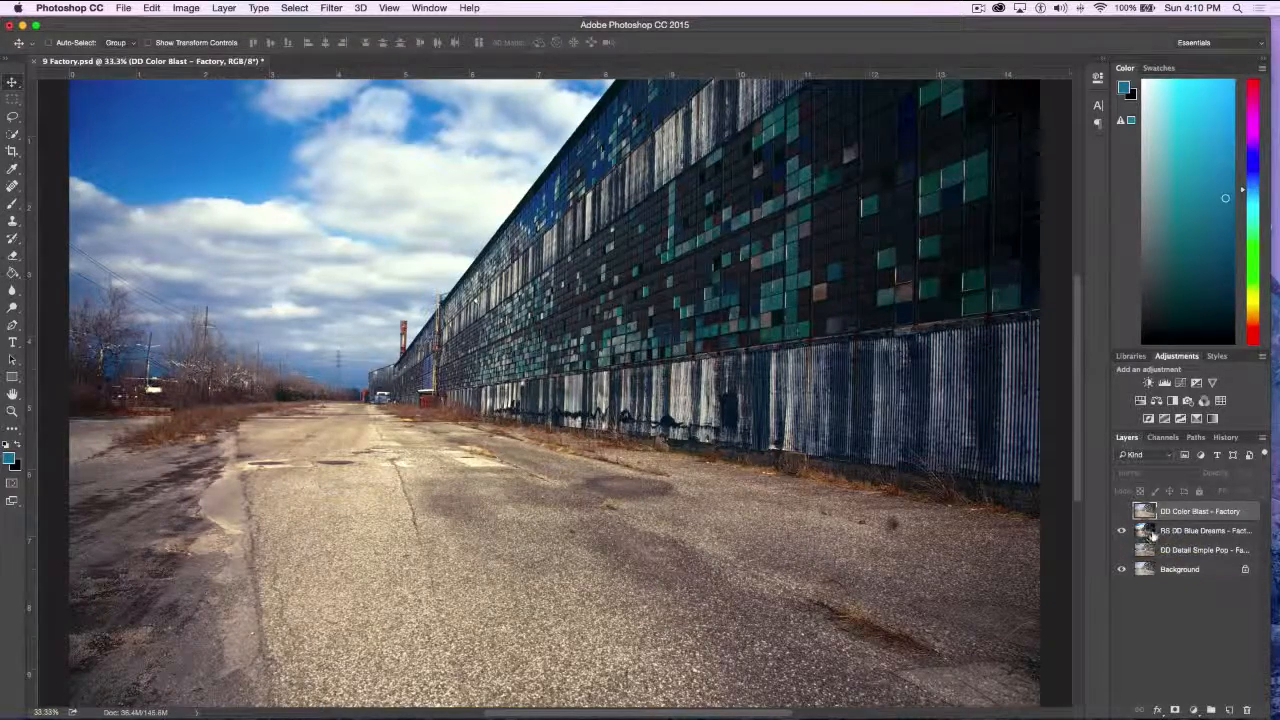
click(1122, 531)
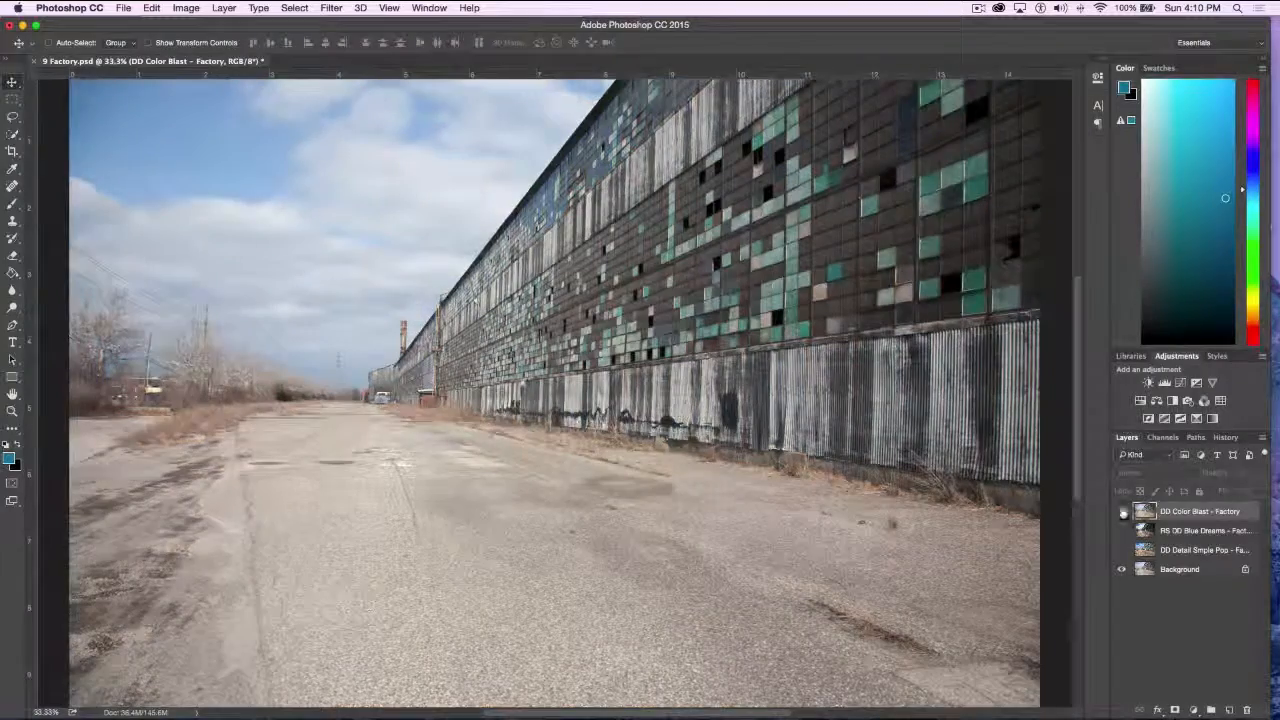
click(1122, 511)
click(1122, 511)
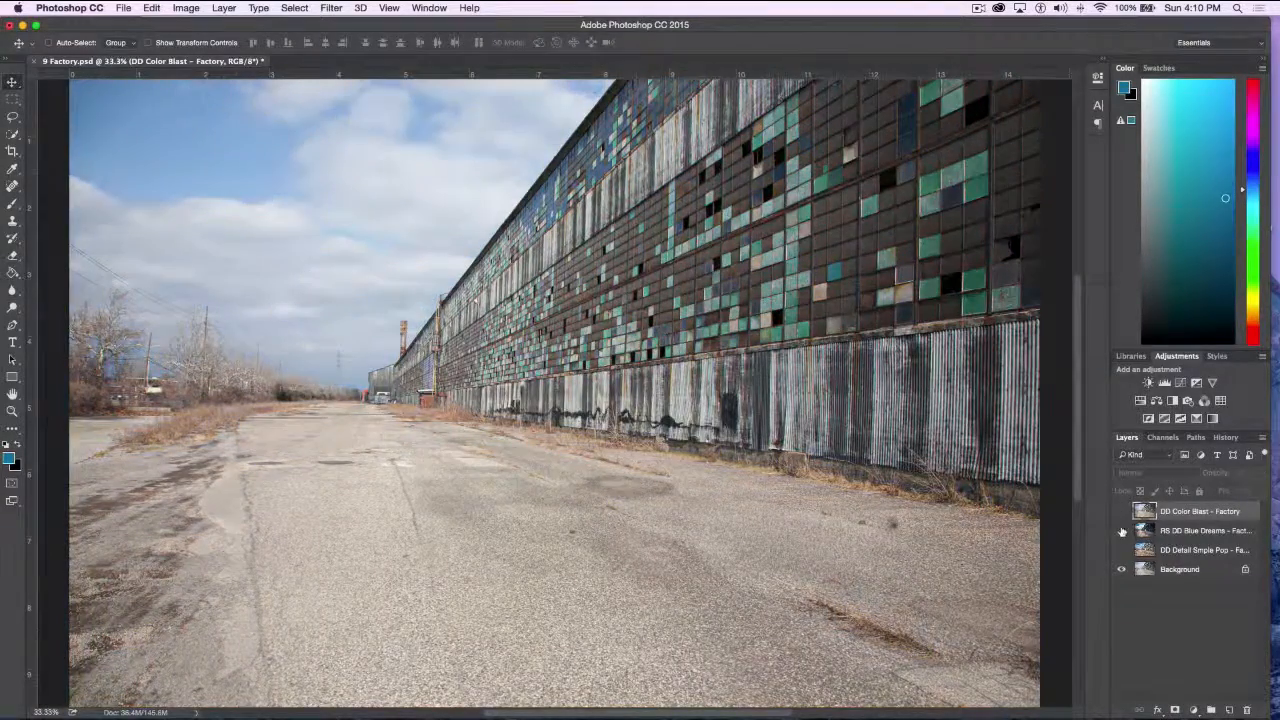
click(1121, 549)
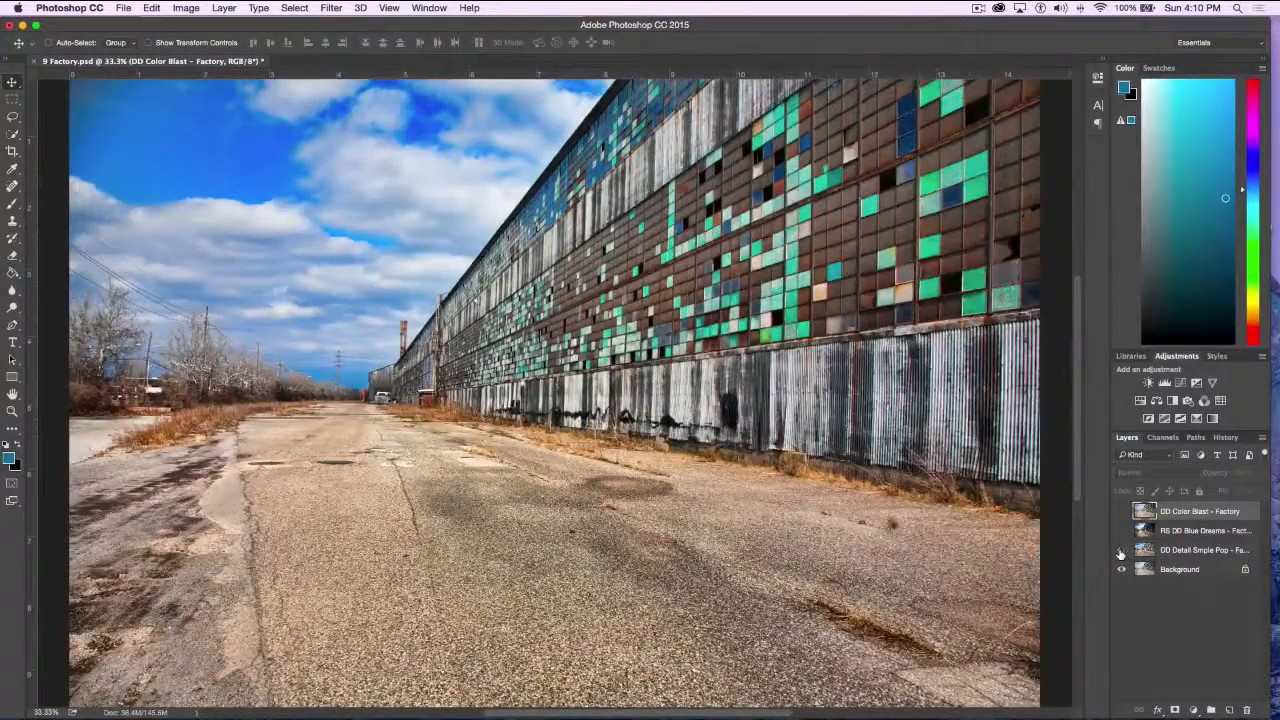
click(1121, 549)
click(1122, 531)
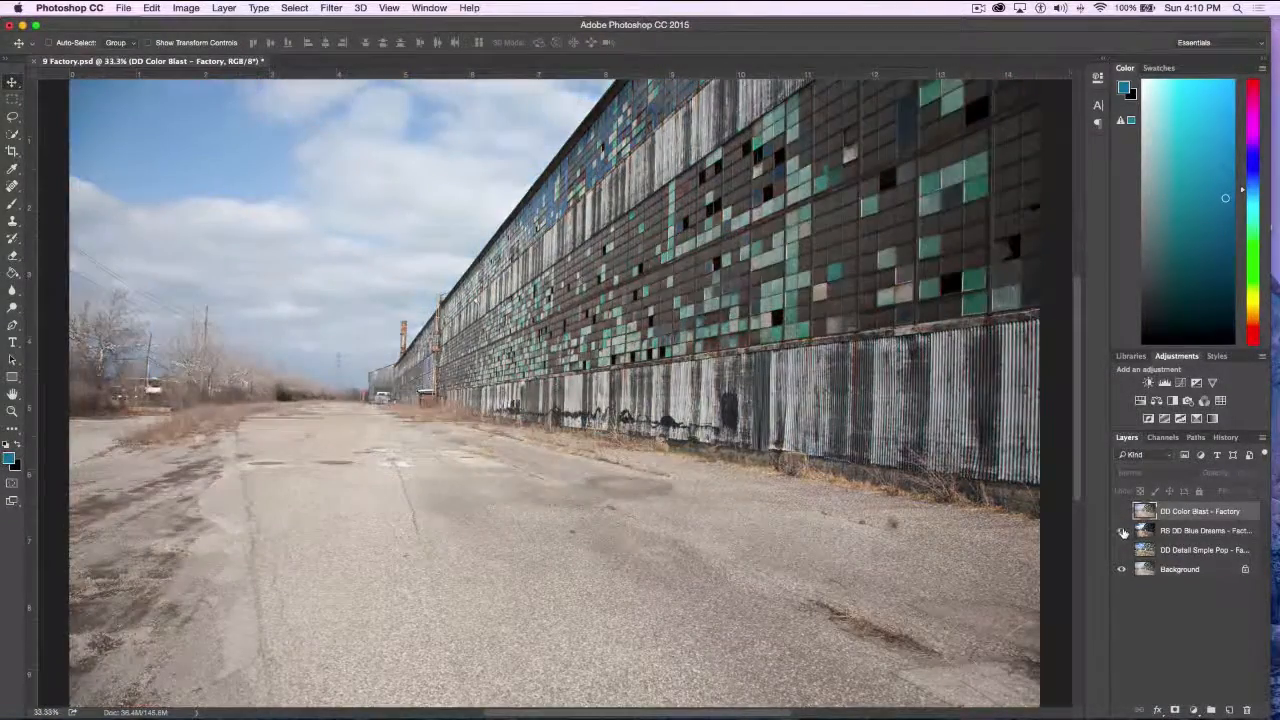
click(1122, 511)
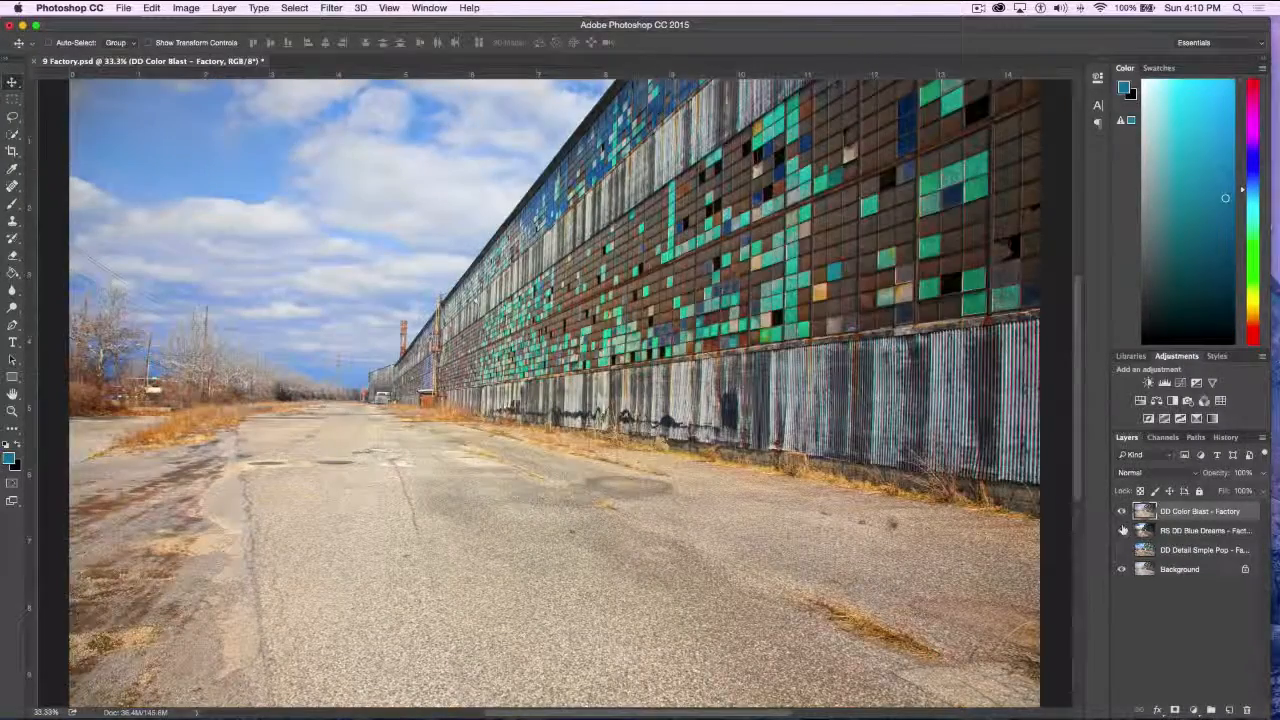
Hide the DD Color Blast layer and close 9 Factory.psd without saving
click(1122, 511)
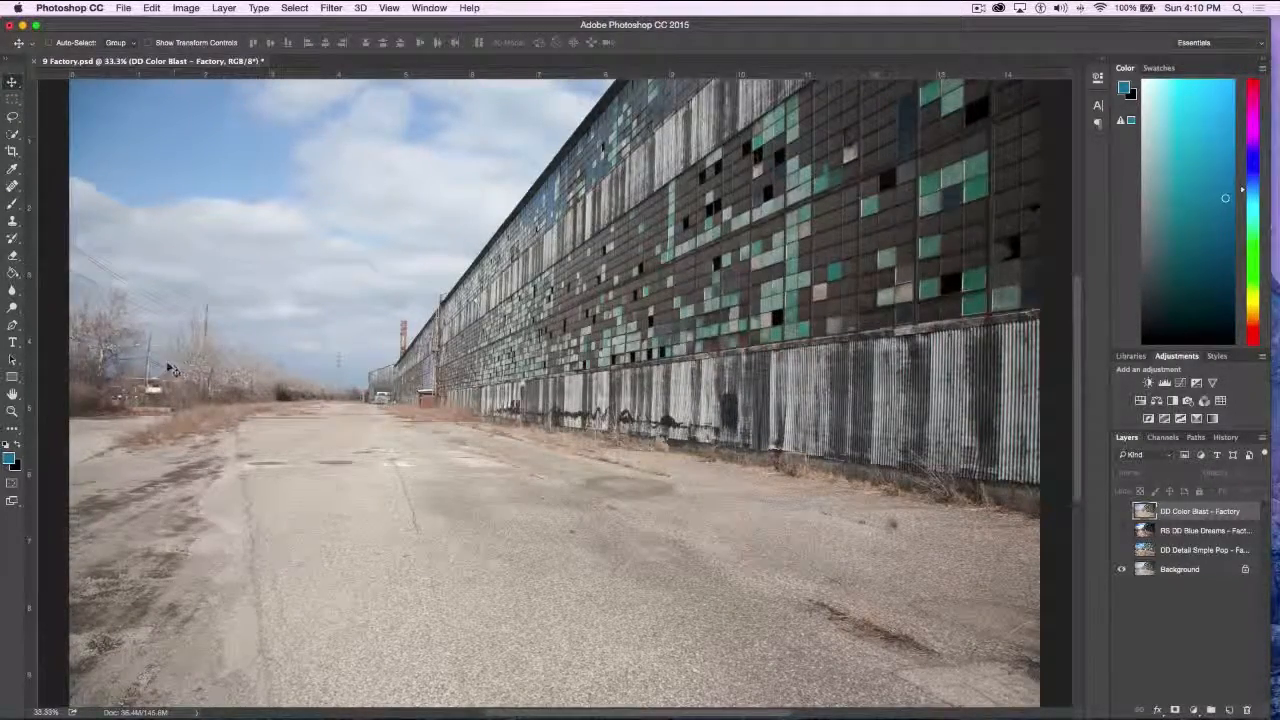
click(122, 8)
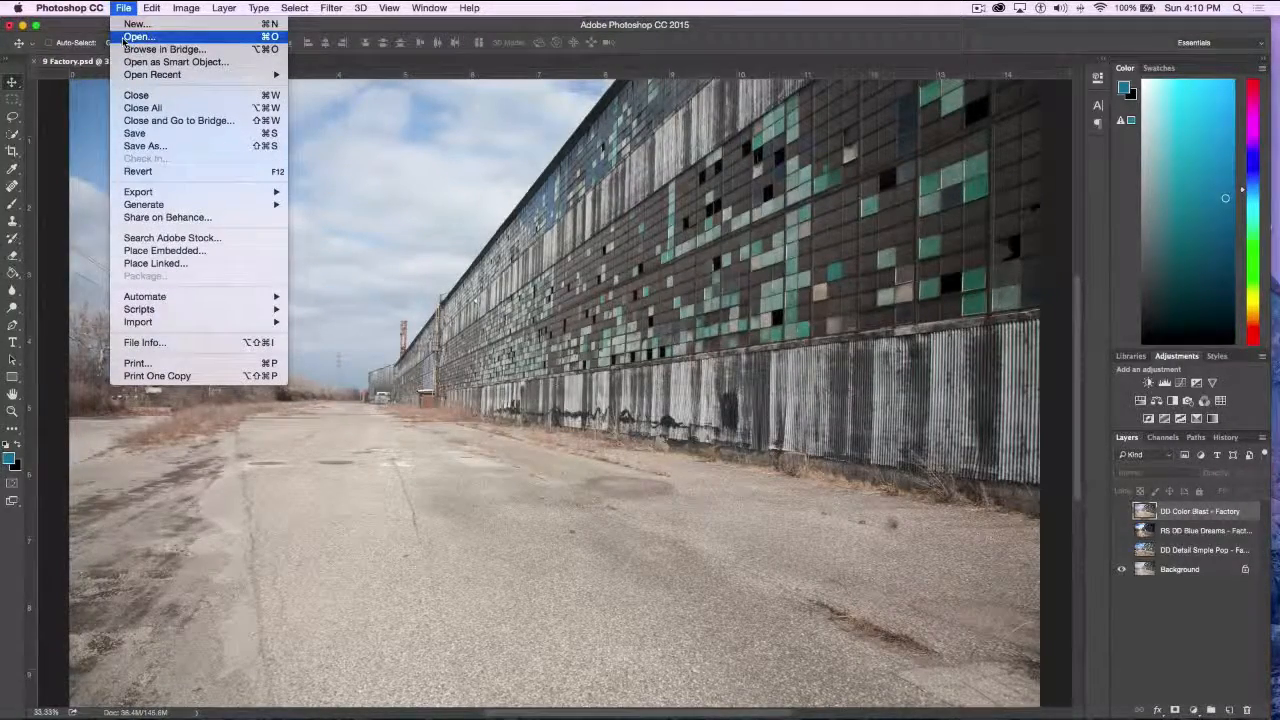
click(341, 107)
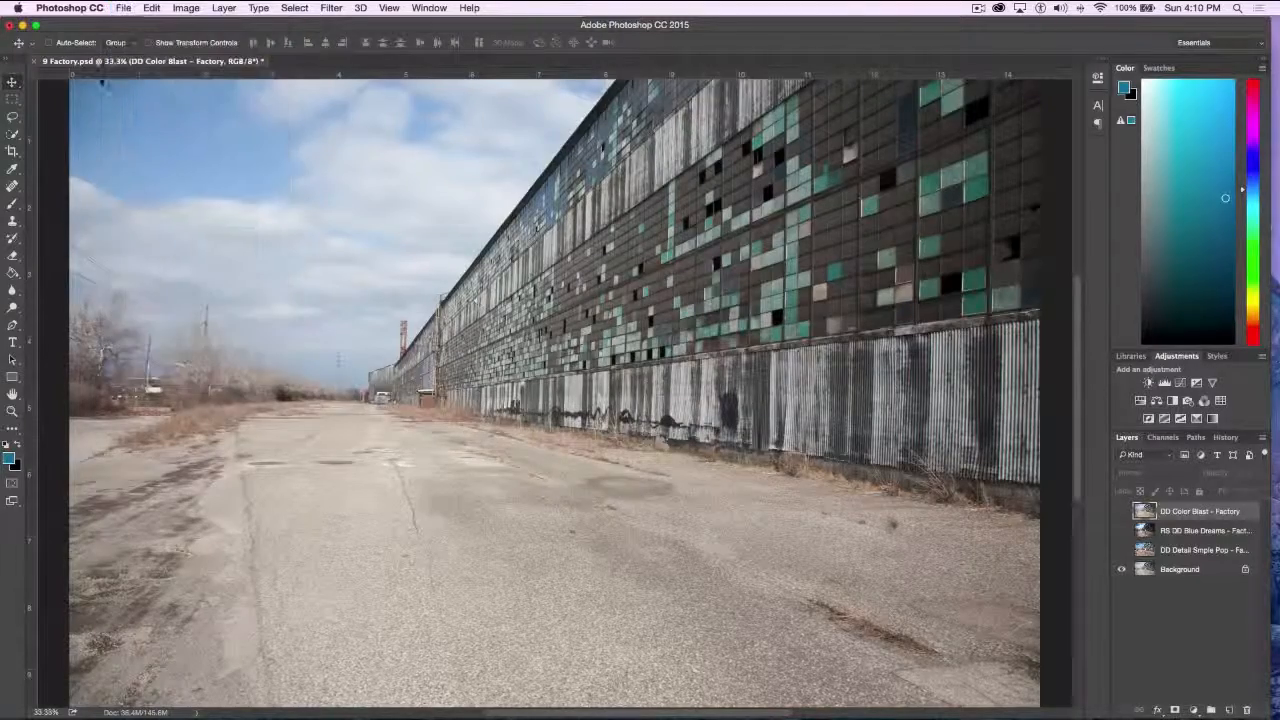
click(34, 62)
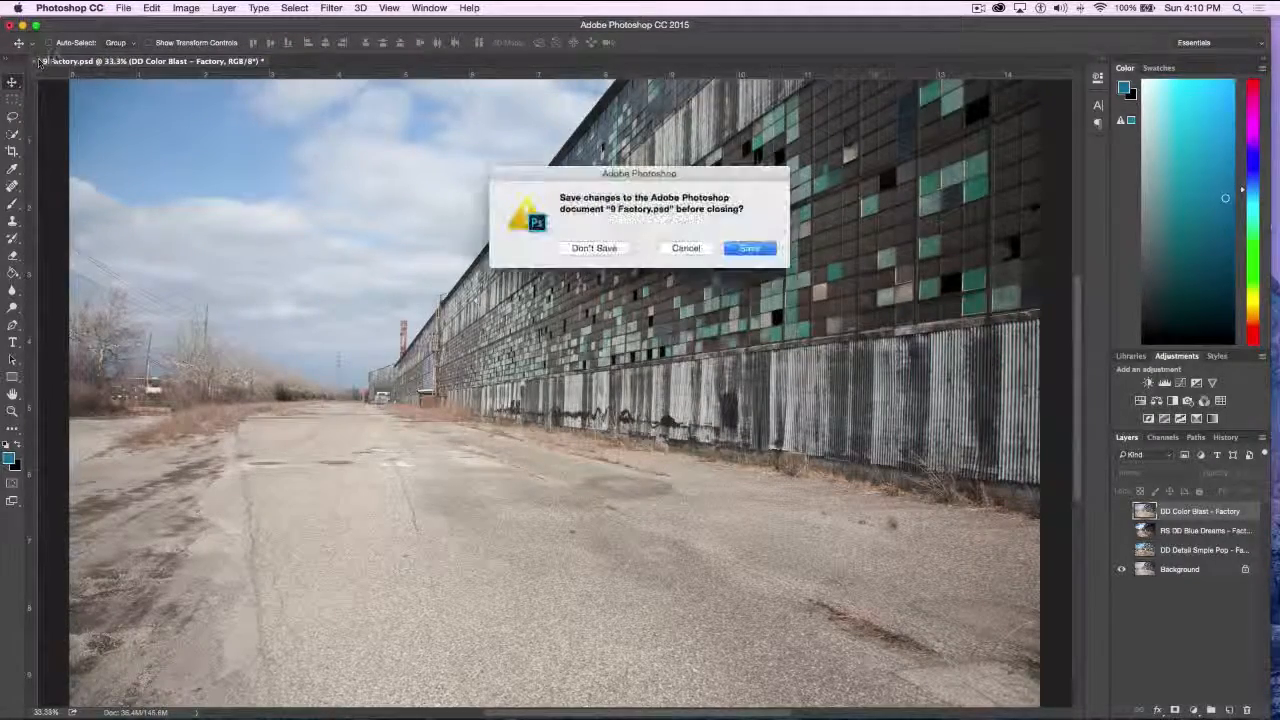
click(606, 248)
Open 10 FisherBuilding.psd from the Topaz demo pieces folder
click(123, 8)
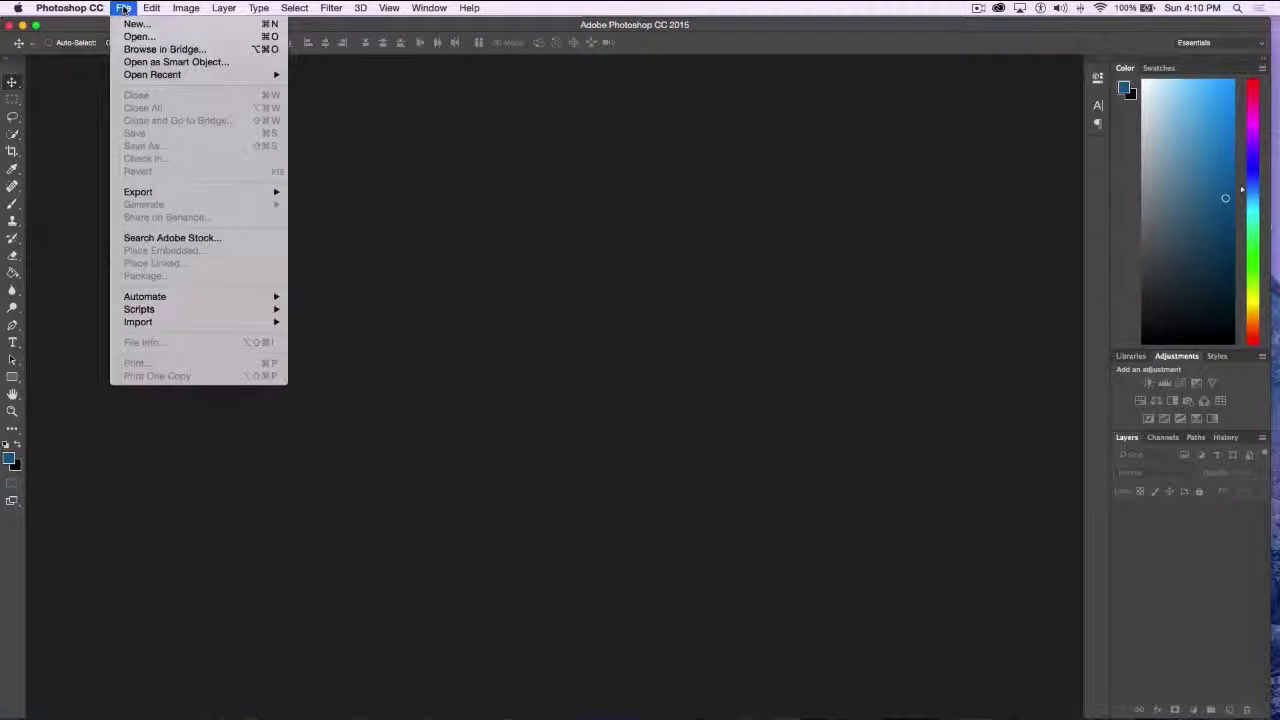
click(139, 36)
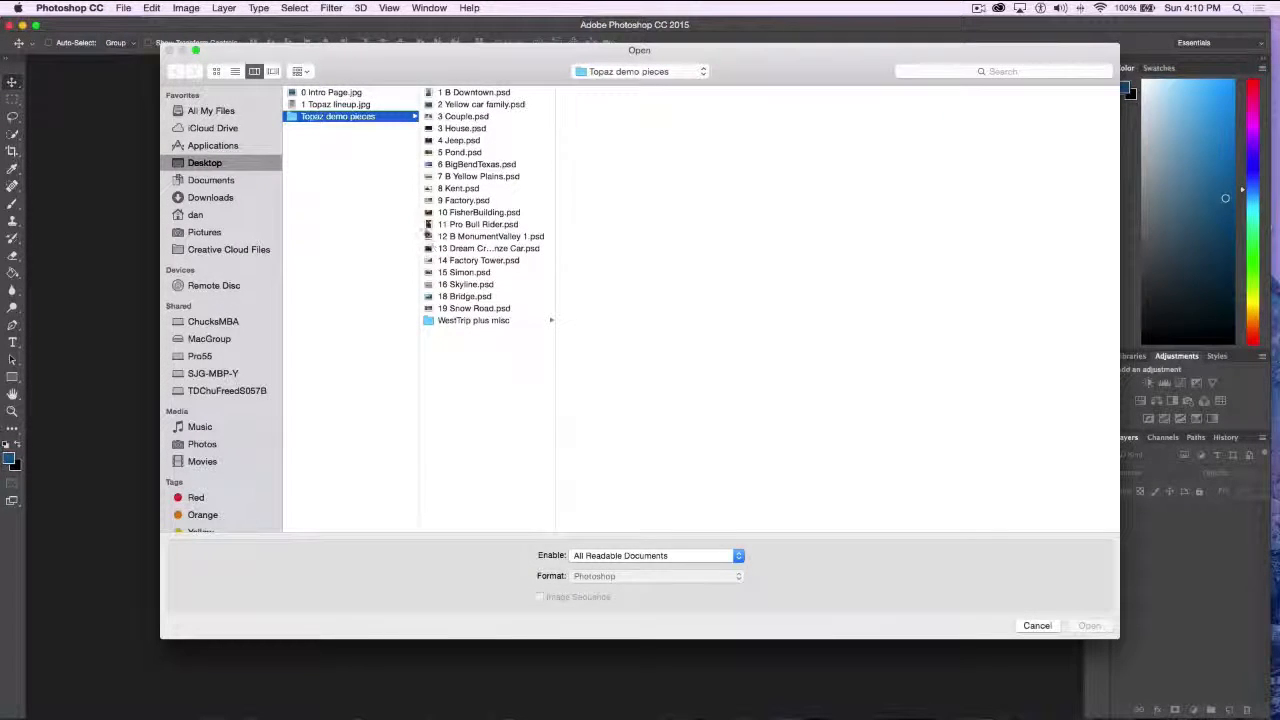
click(430, 213)
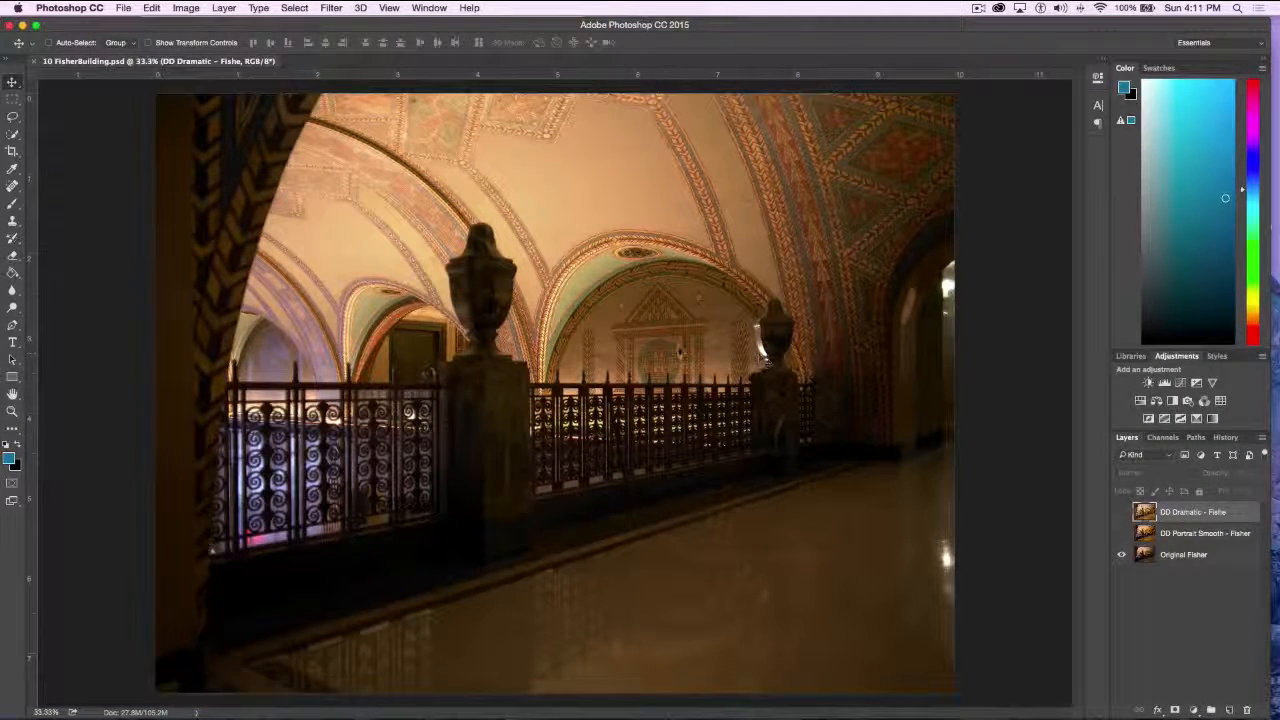
Toggle the DD Portrait Smooth layer to compare it with the original Fisher Building photo, leaving the layer shown
click(1121, 534)
click(1121, 534)
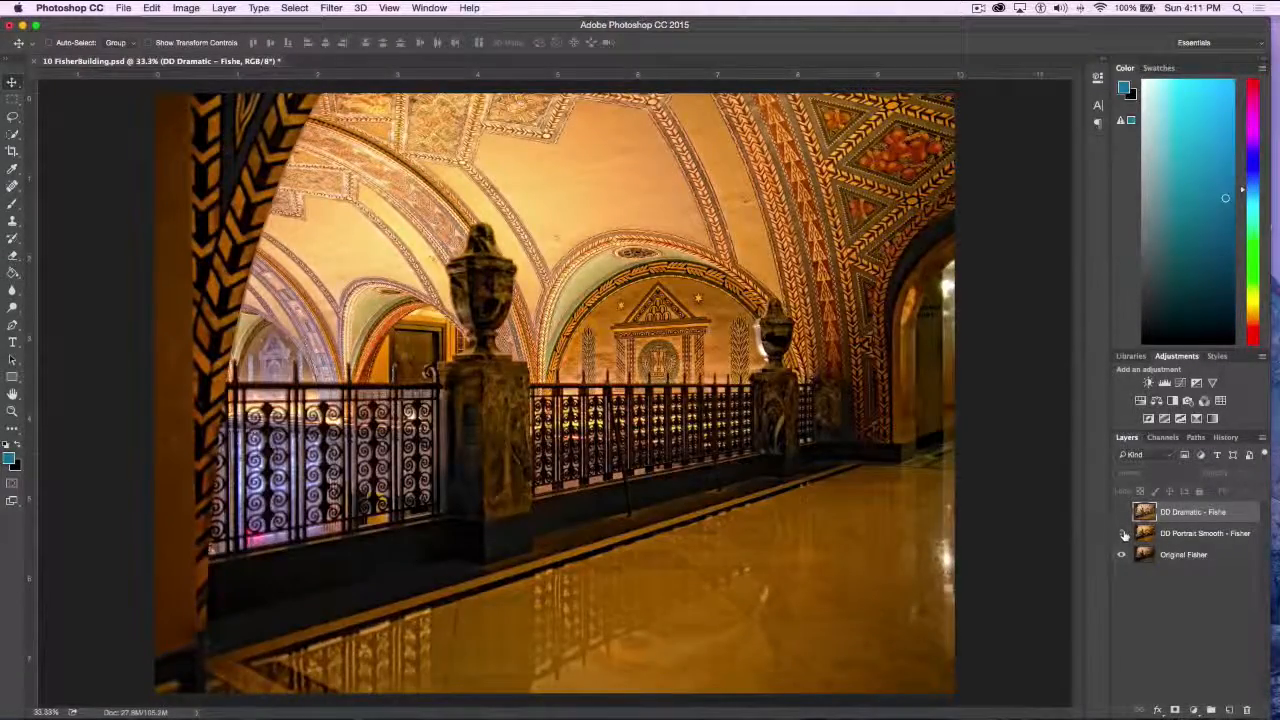
click(1120, 535)
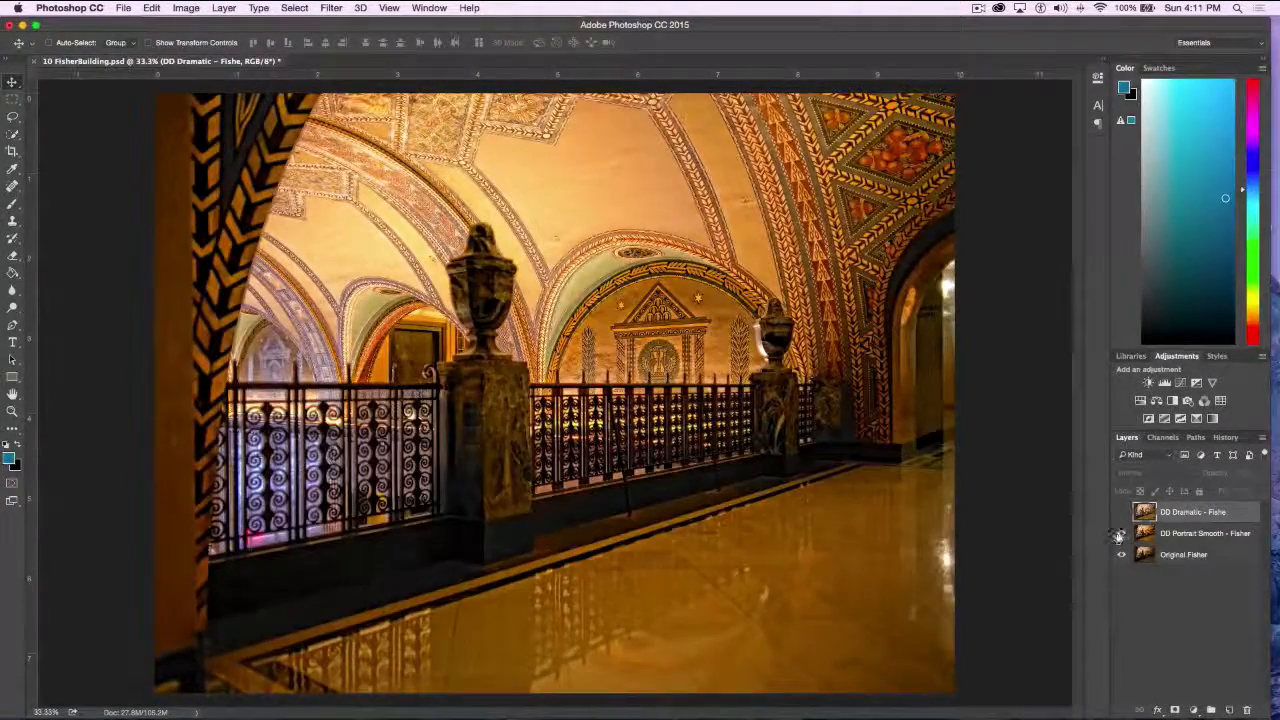
click(1121, 534)
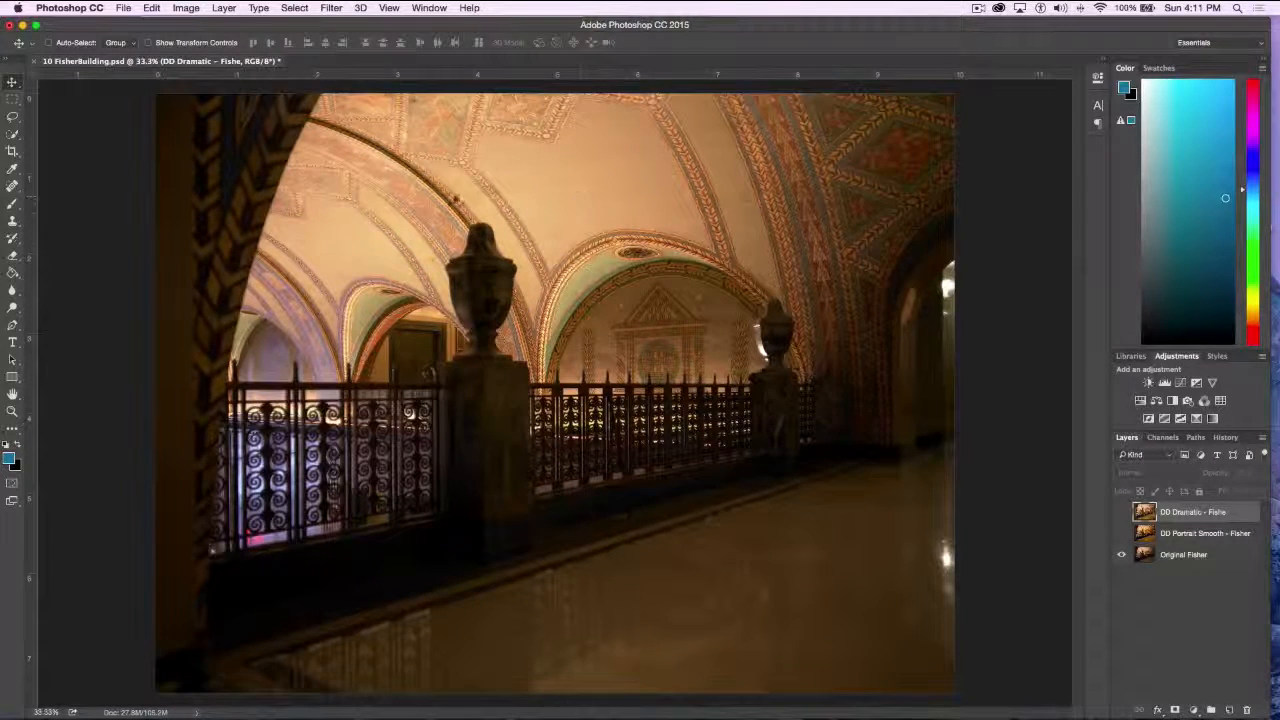
click(1121, 533)
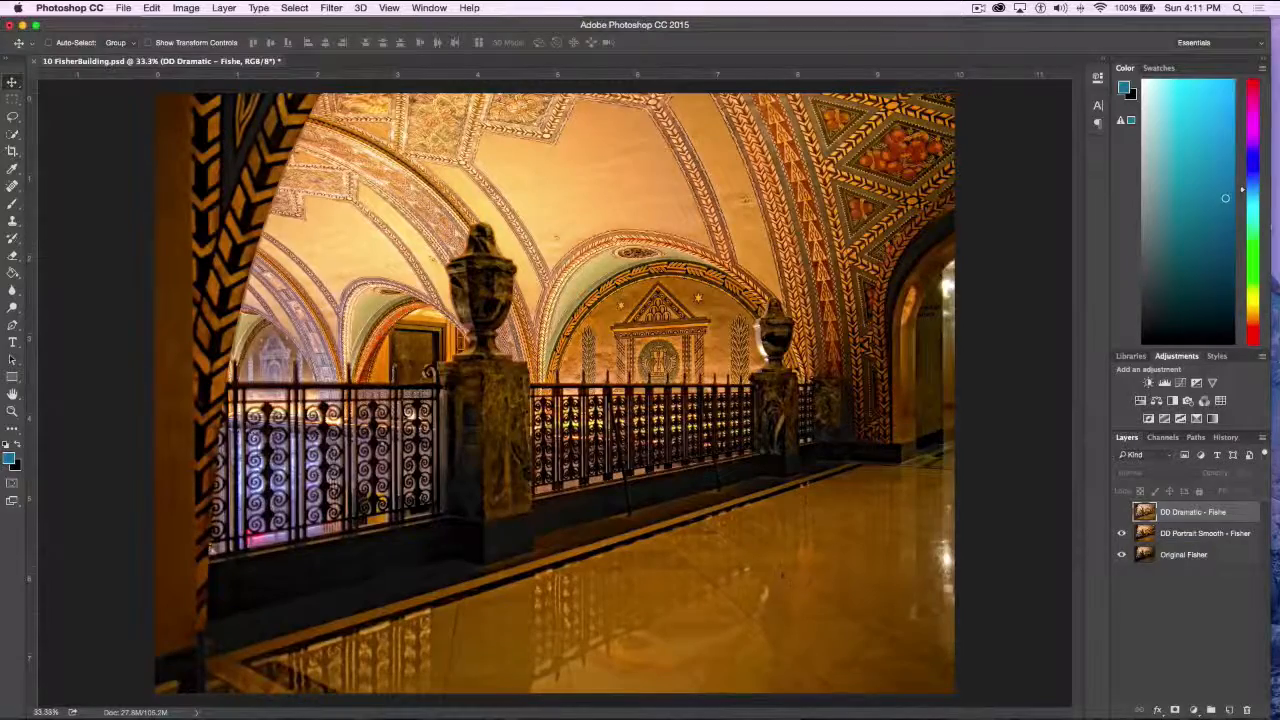
Show and hide the DD Dramatic and DD Portrait Smooth layers in turn against Original Fisher, leaving both shown
click(1121, 512)
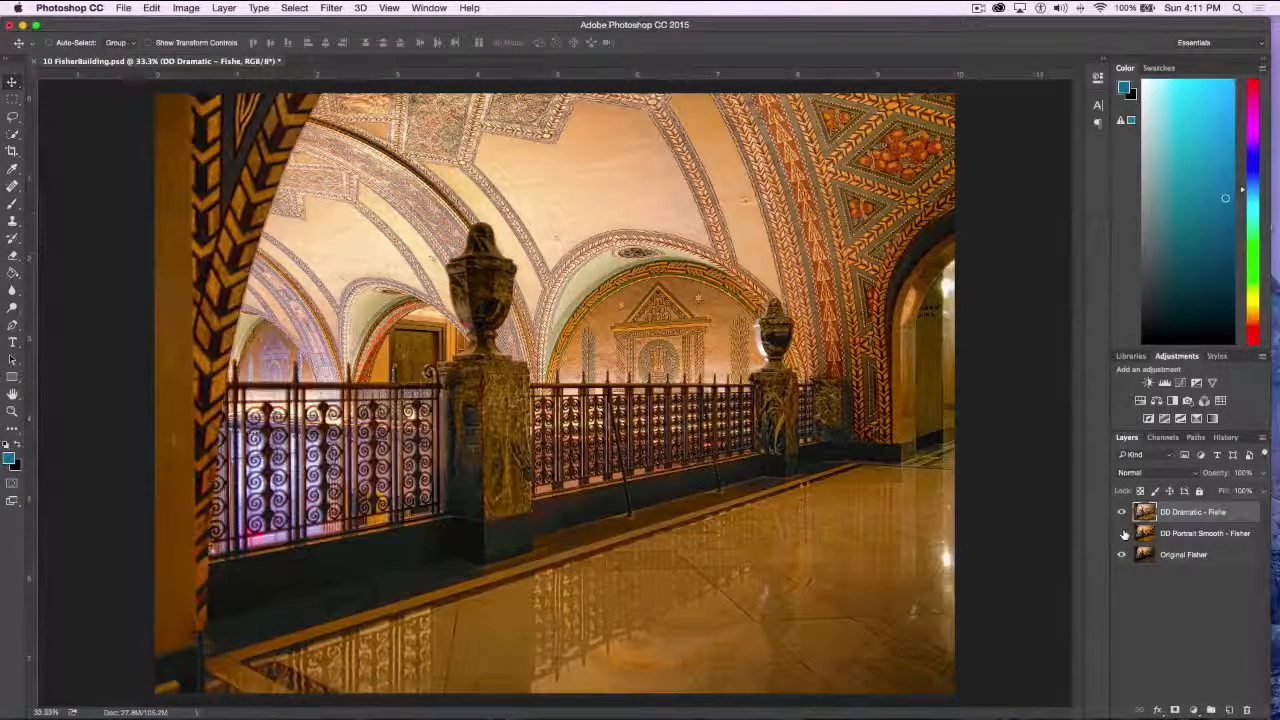
click(1121, 512)
click(1121, 512)
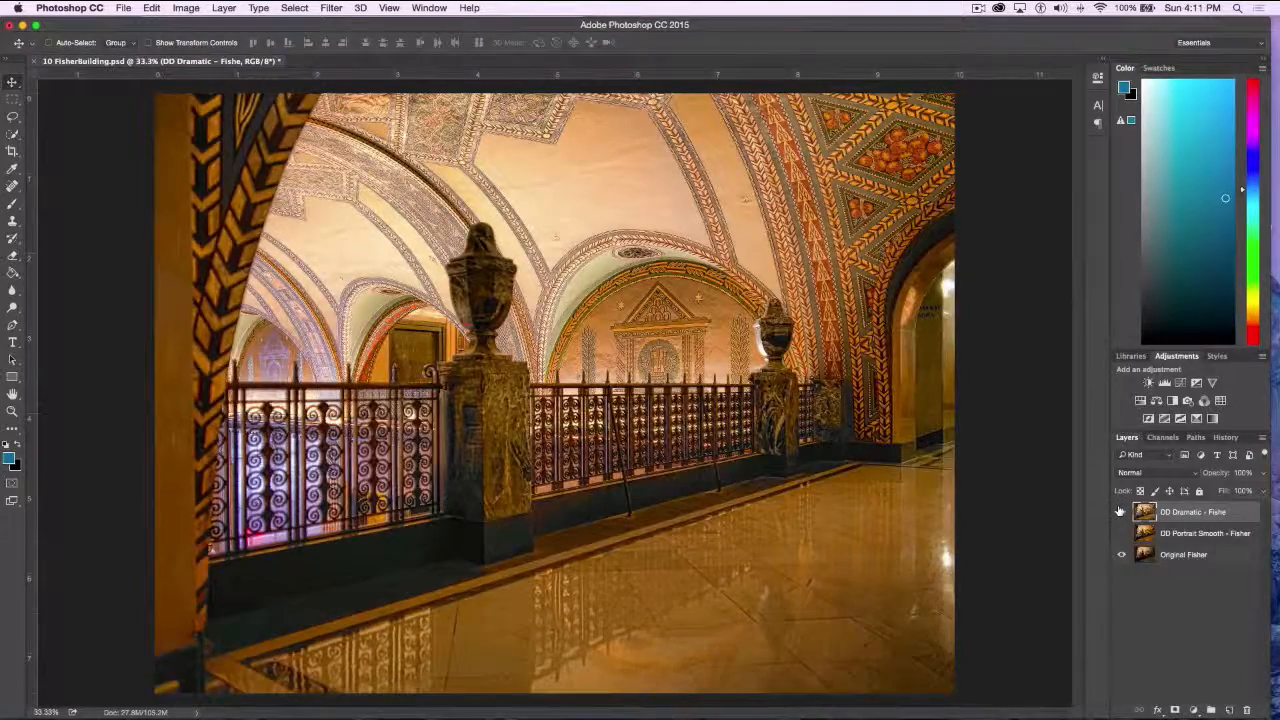
click(1121, 533)
click(1121, 512)
click(1121, 533)
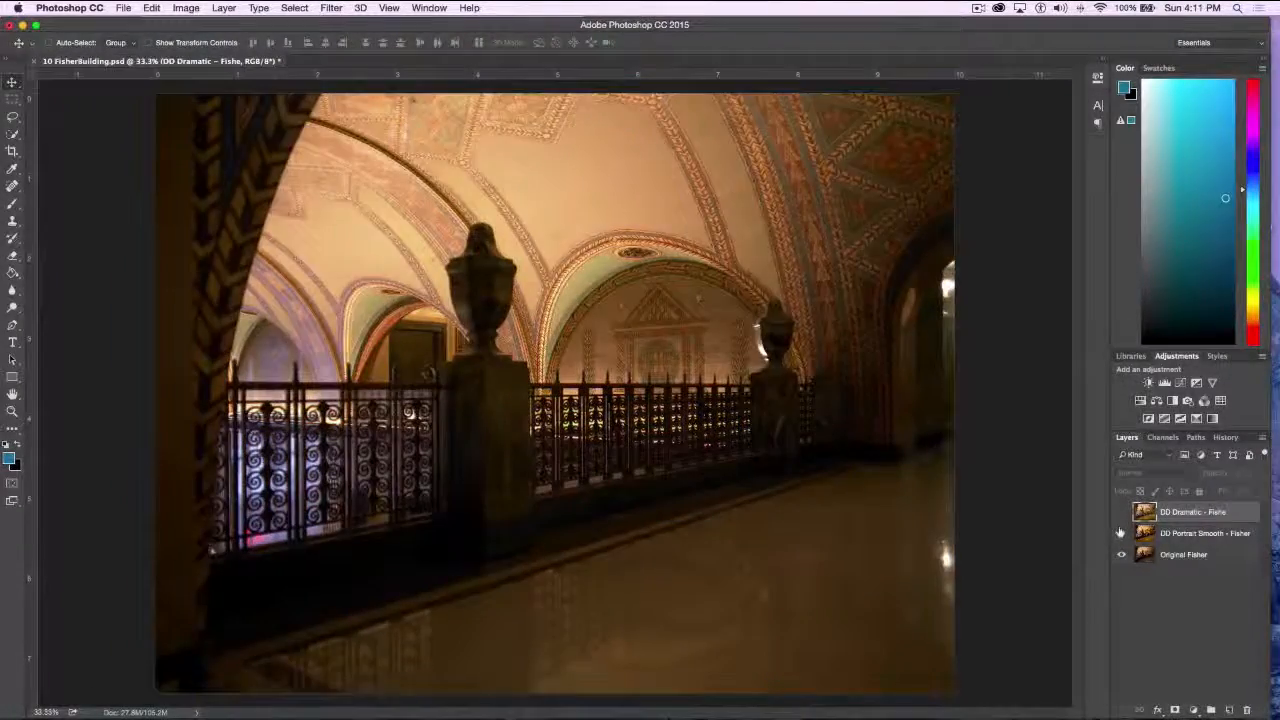
click(1121, 533)
click(1121, 512)
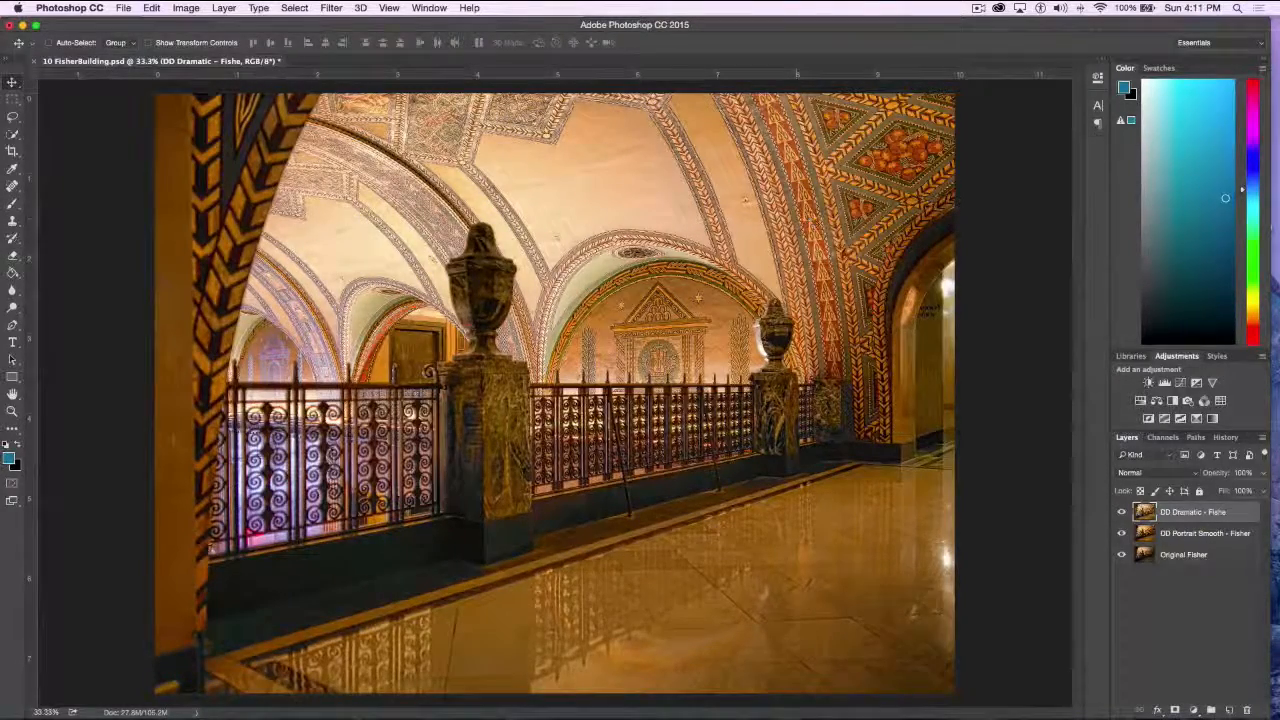
Toggle DD Dramatic over DD Portrait Smooth, and hide both layers to leave only Original Fisher shown
click(1121, 512)
click(1121, 512)
click(1121, 512)
click(1121, 533)
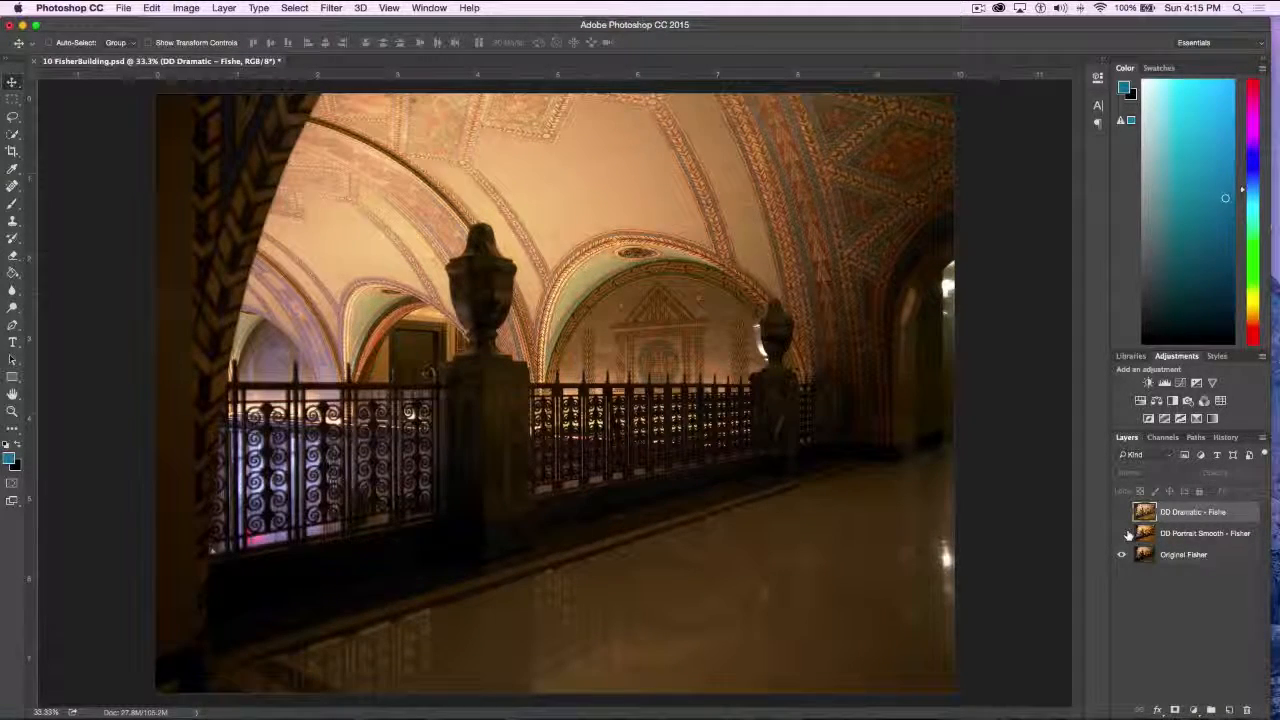
Close 10 FisherBuilding.psd without saving and open 11 Pro Bull Rider.psd from the Topaz demo pieces folder
click(34, 61)
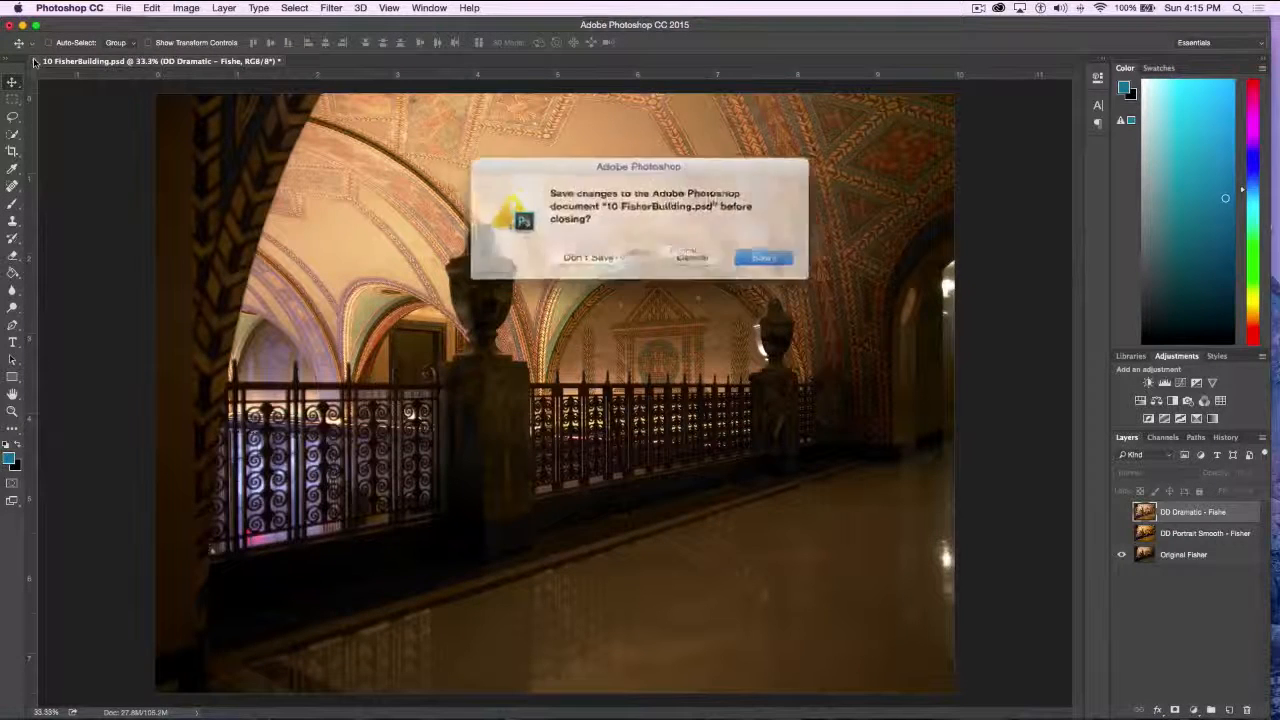
click(580, 256)
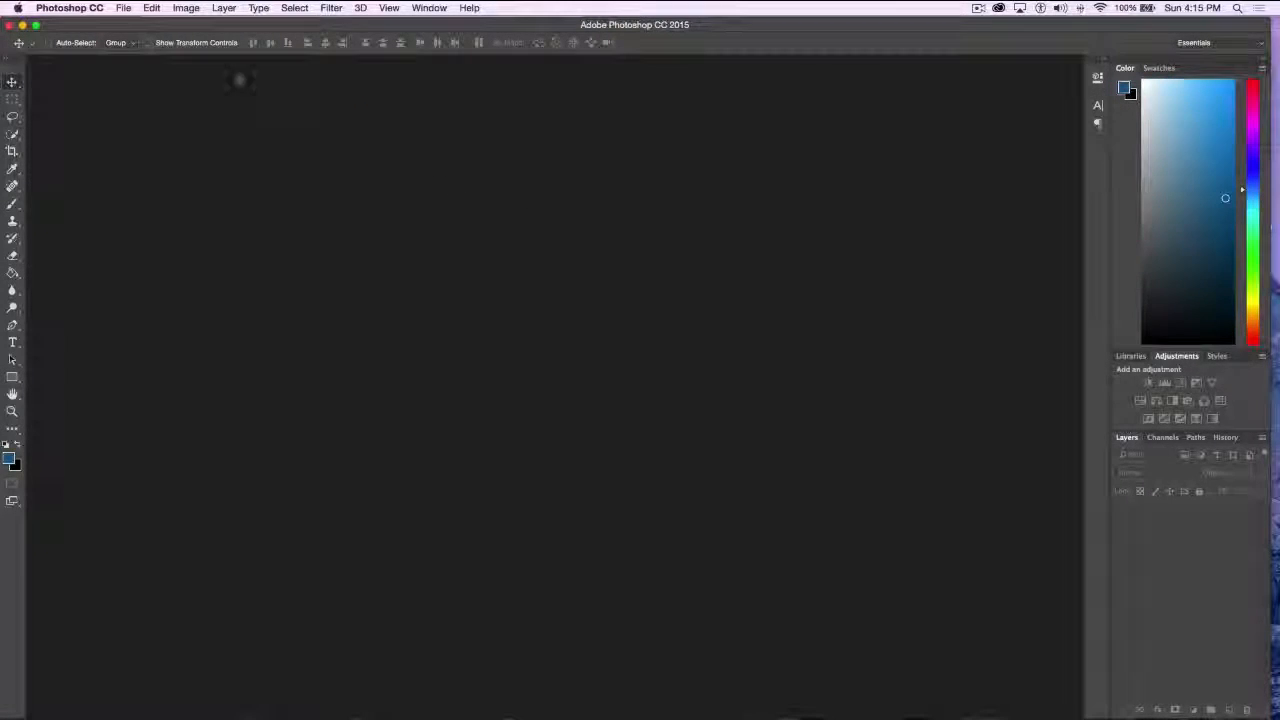
click(123, 8)
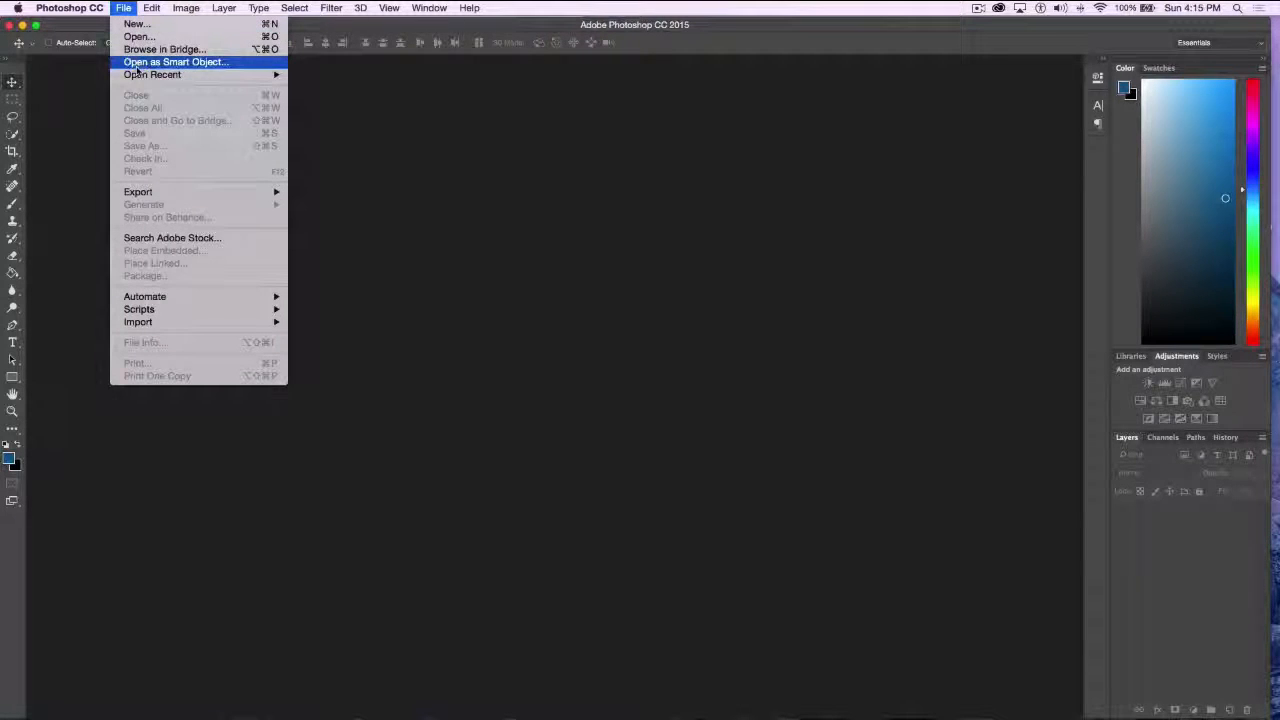
click(137, 37)
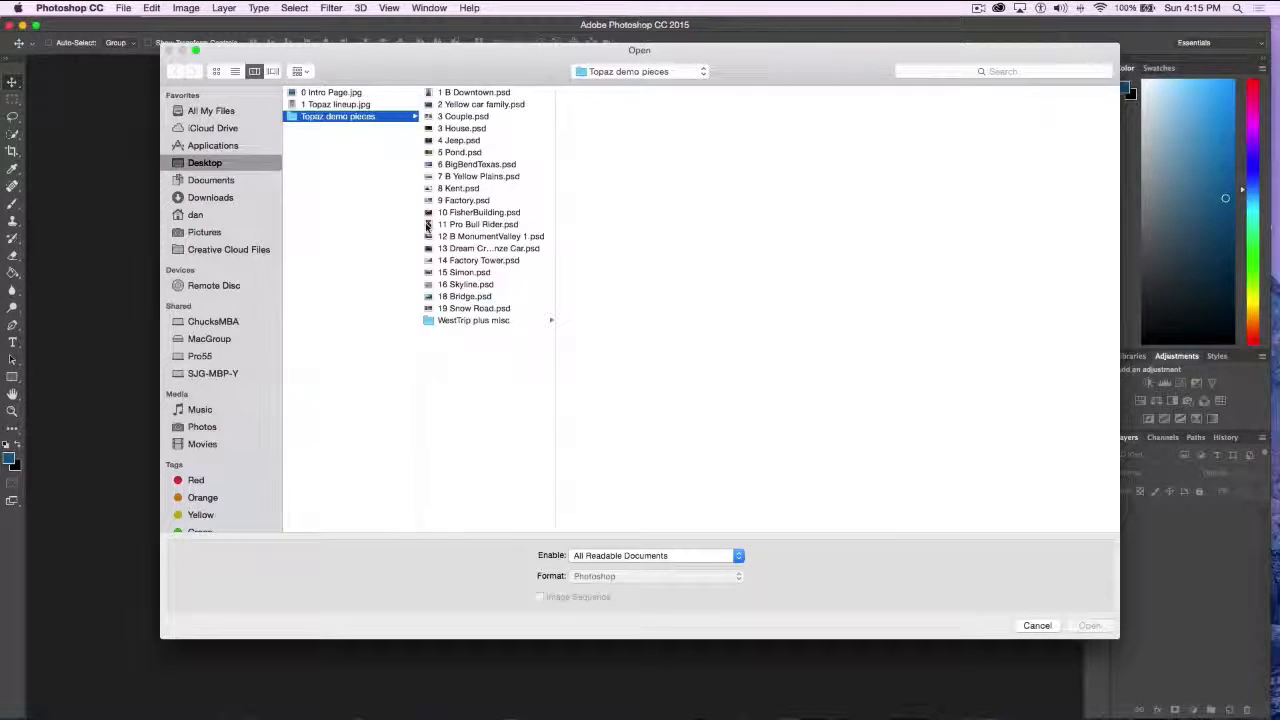
click(470, 224)
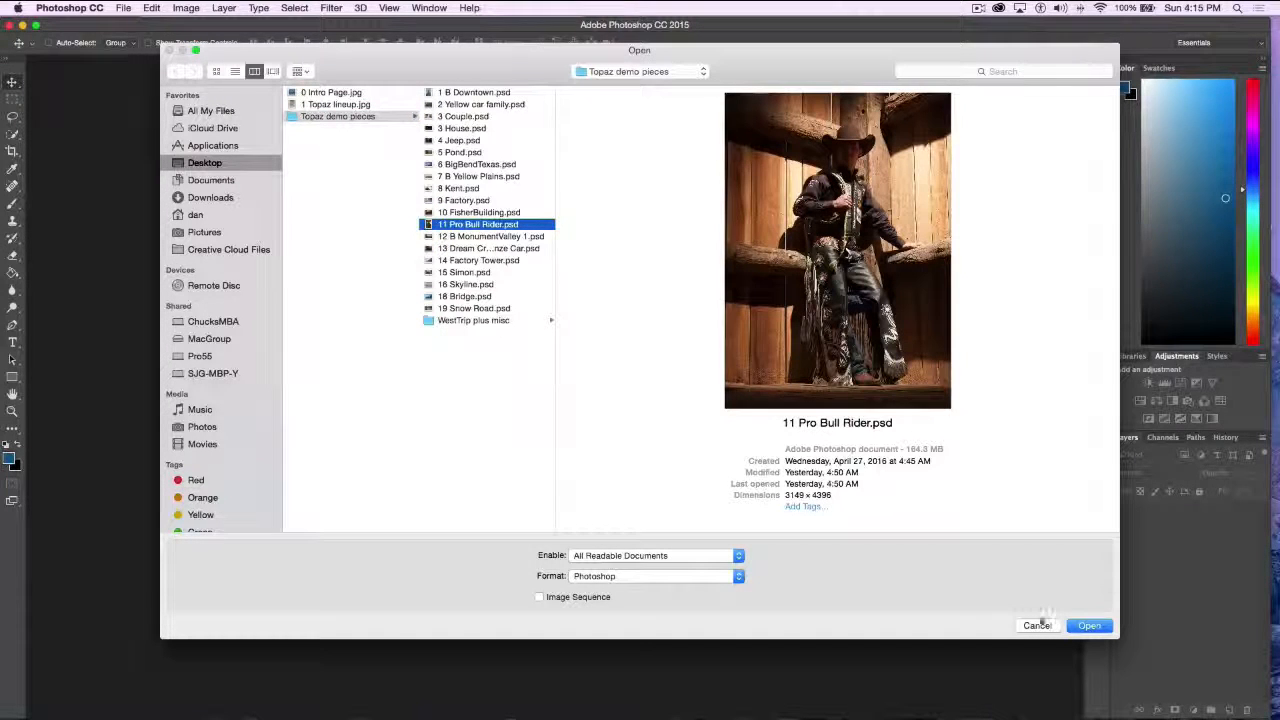
click(1092, 626)
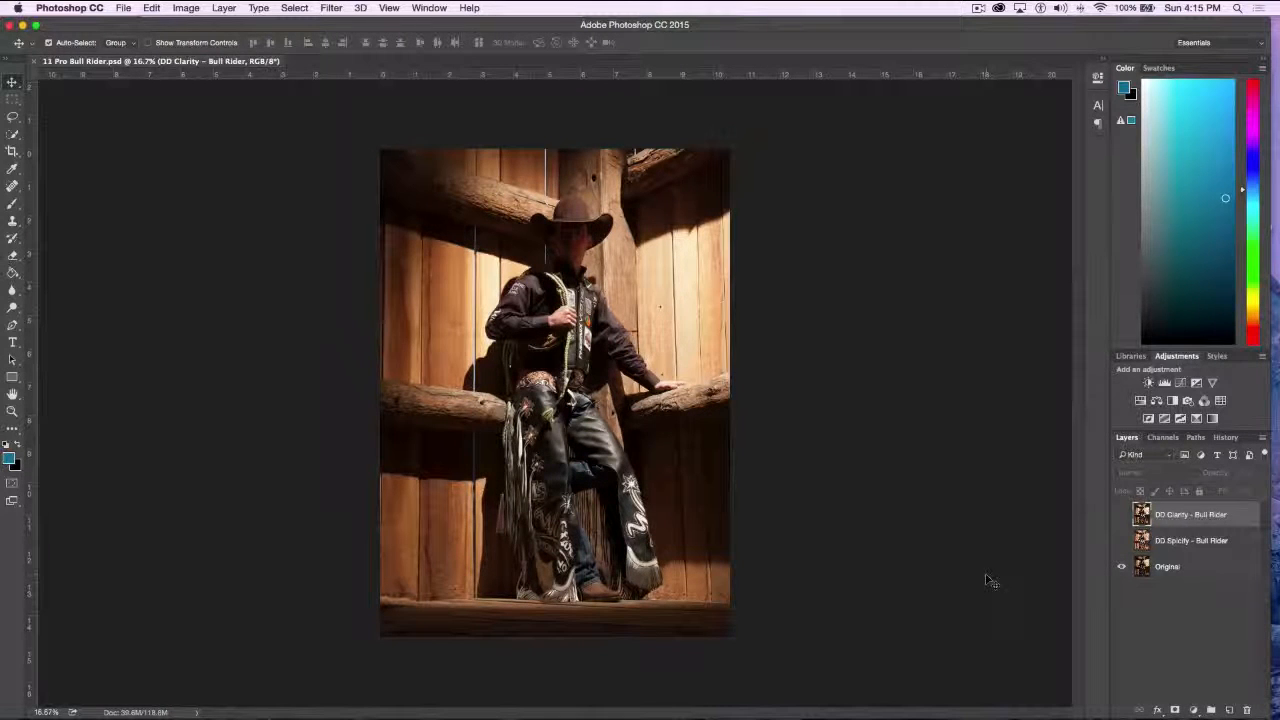
Toggle the DD Spicify layer to compare its effect with the original bull rider photo at 25% zoom, leaving it hidden
key(super+equal)
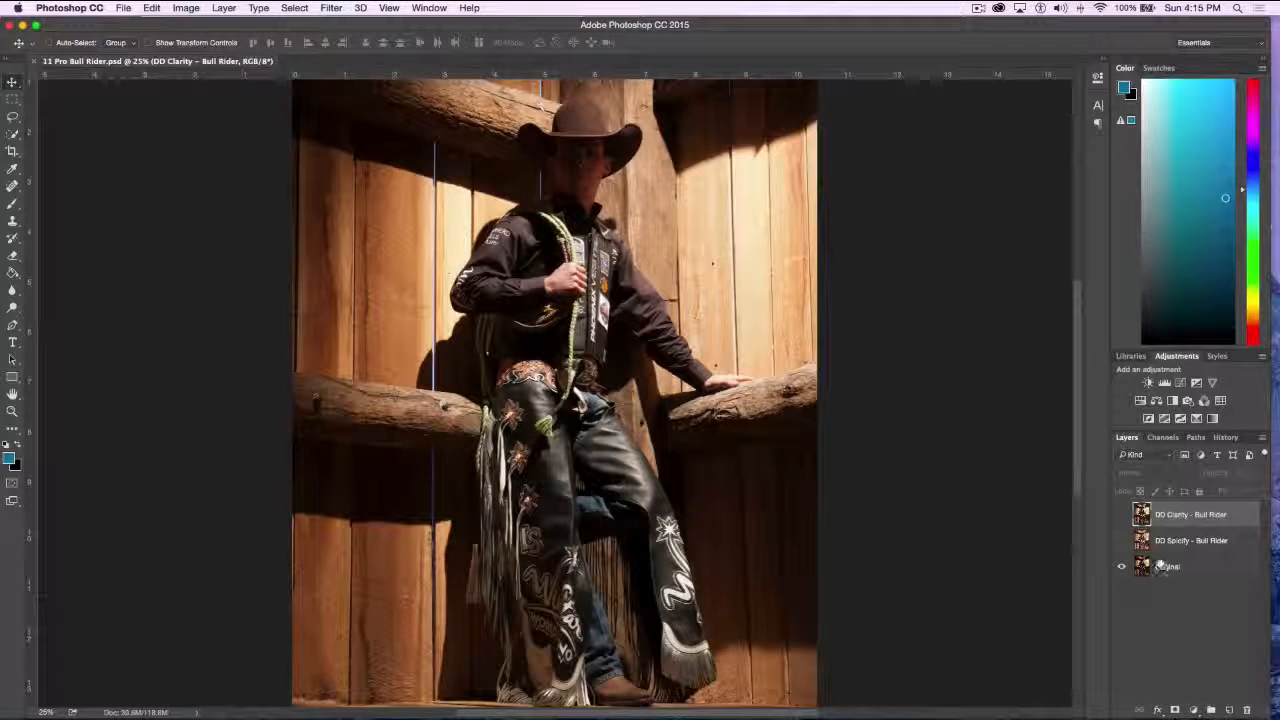
click(1121, 540)
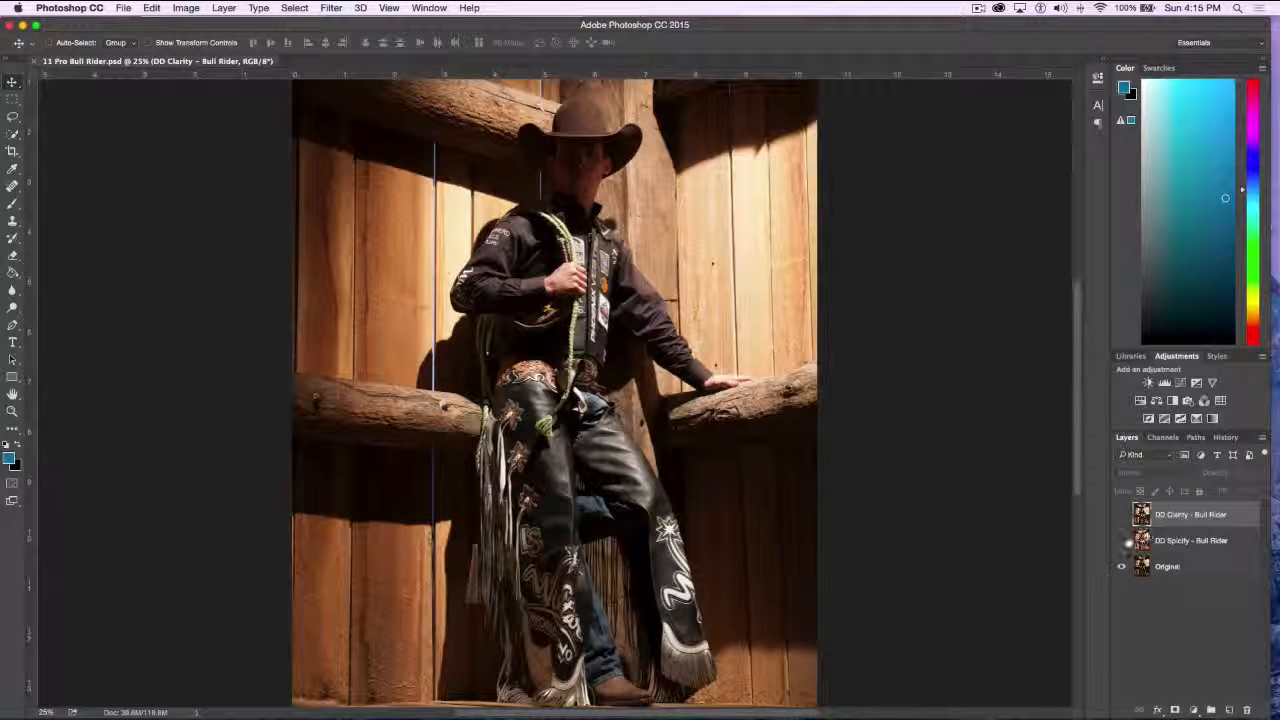
click(1122, 541)
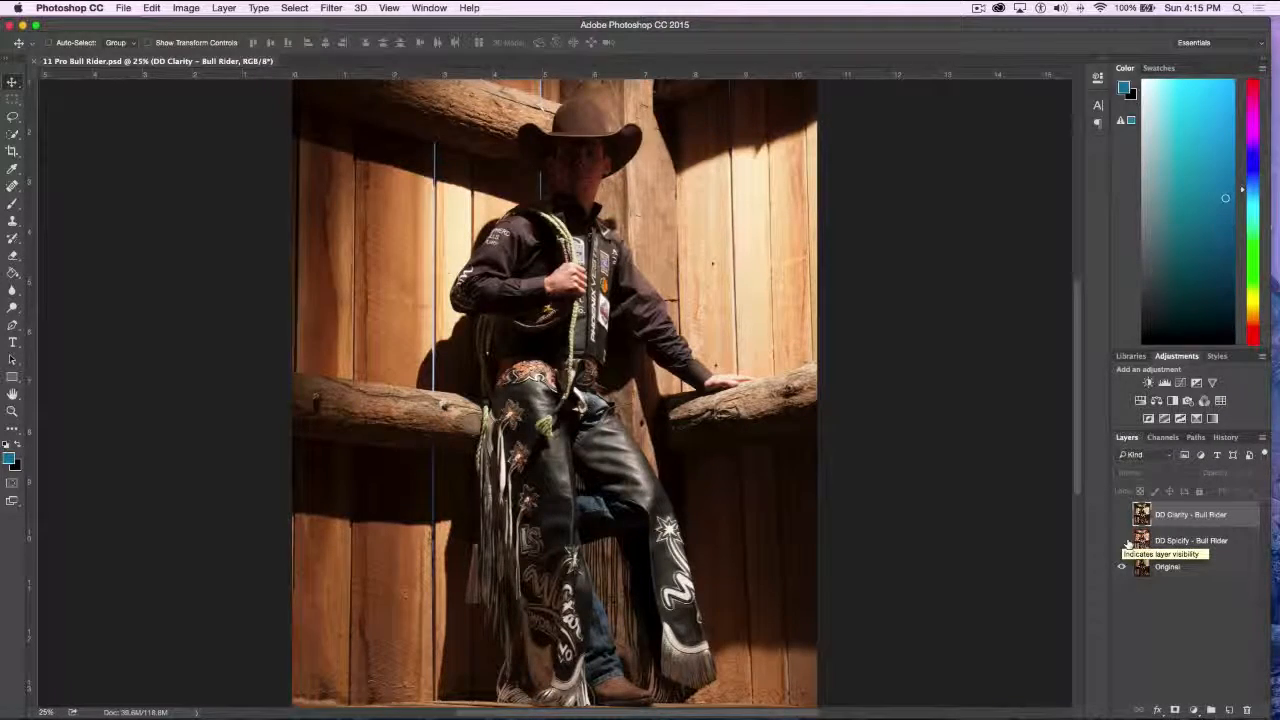
click(1121, 540)
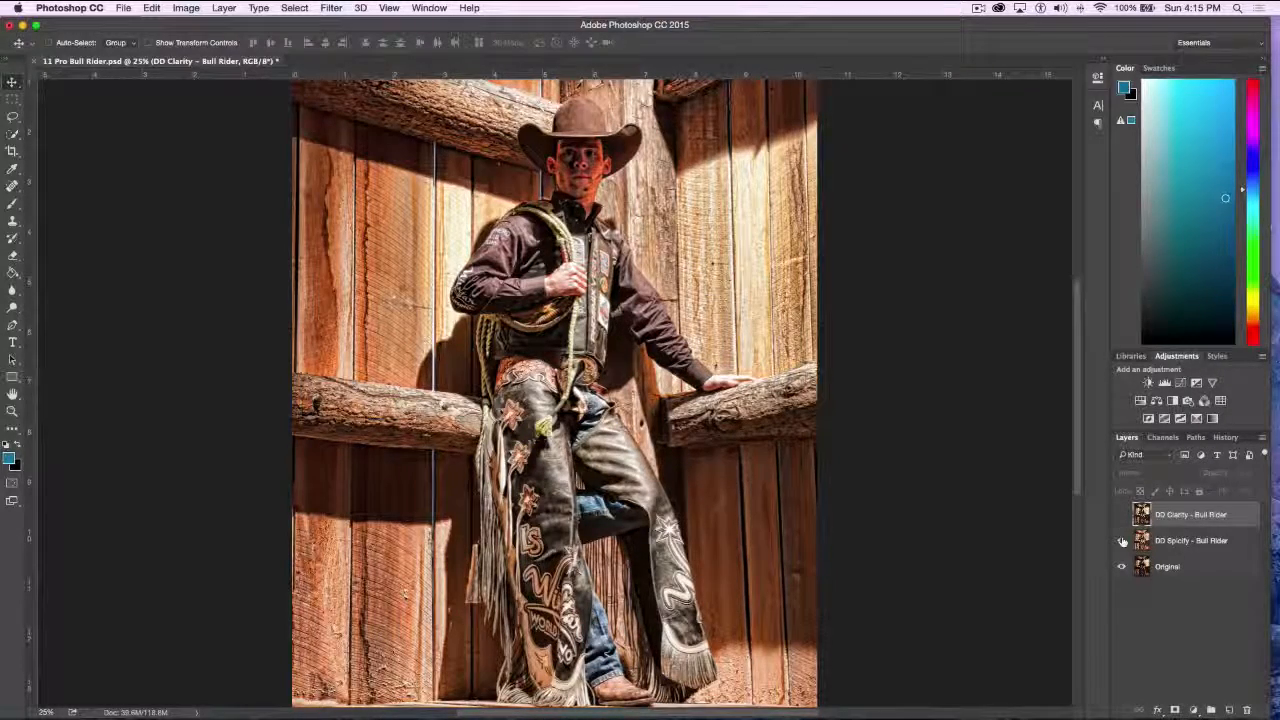
click(1121, 540)
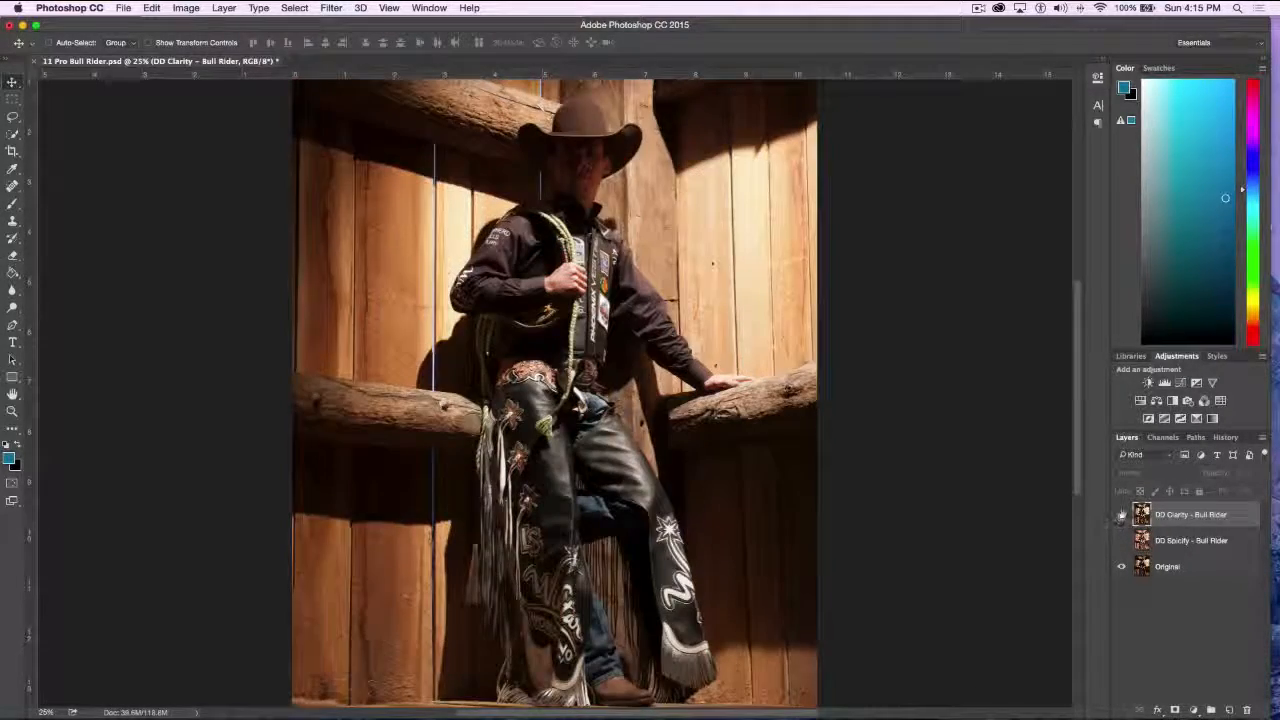
Toggle the DD Clarity layer against the original bull rider photo, hide it, and show the DD Spicify layer for comparison
click(1121, 514)
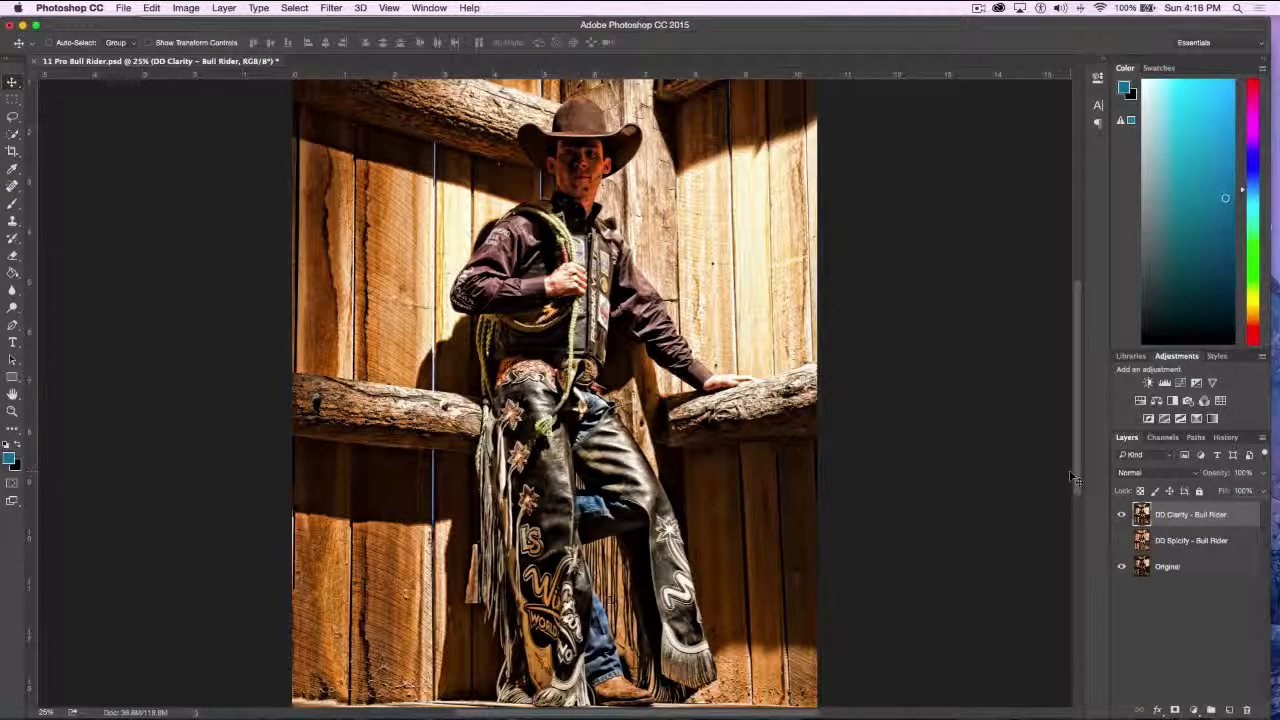
click(1122, 514)
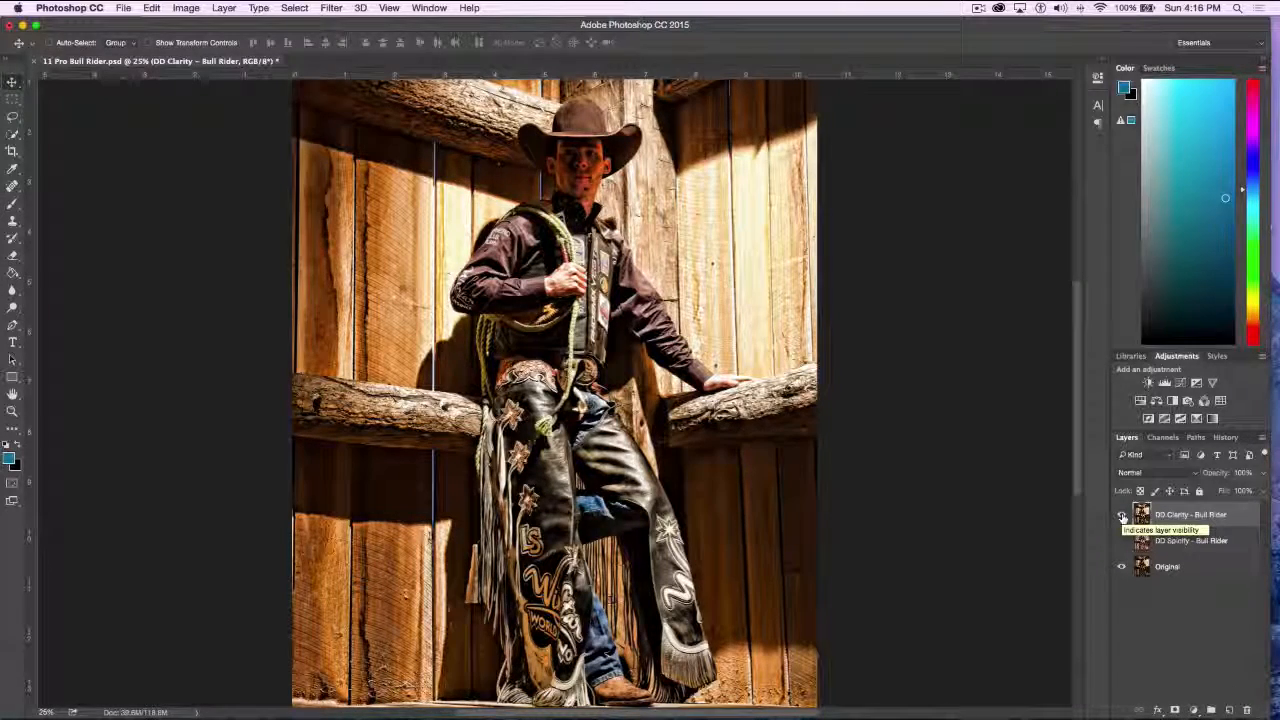
click(1121, 514)
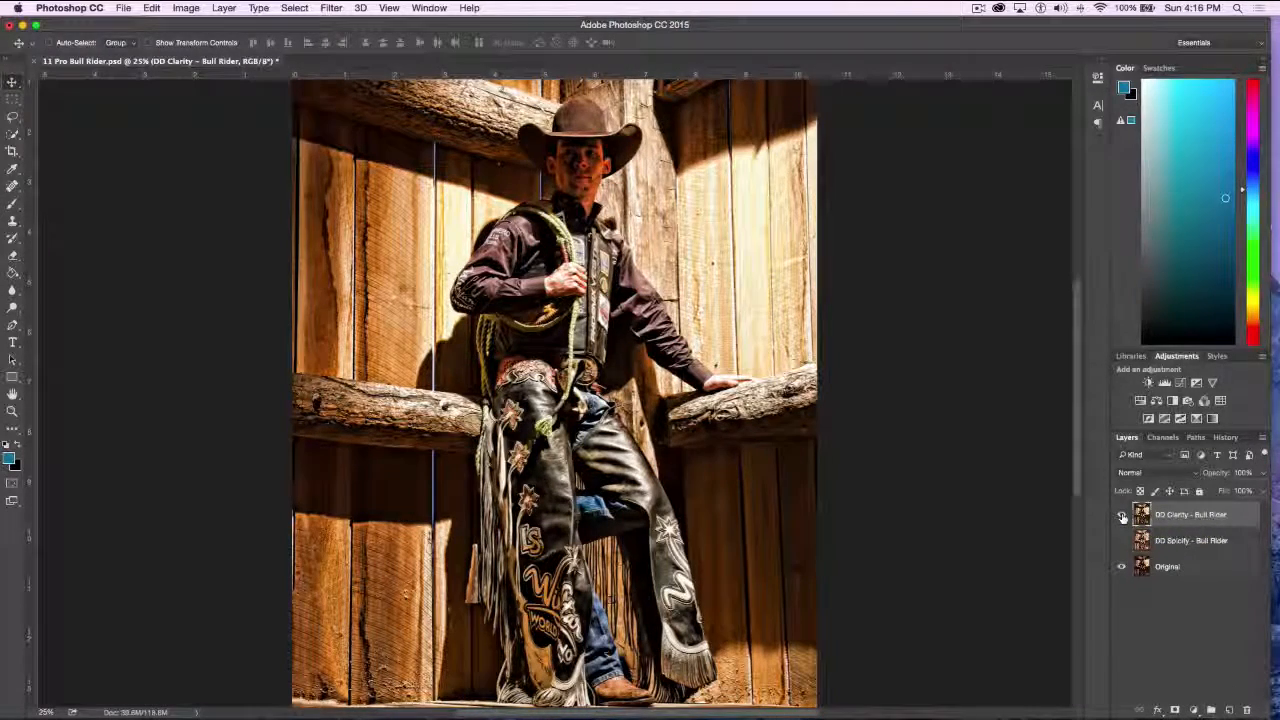
click(1121, 514)
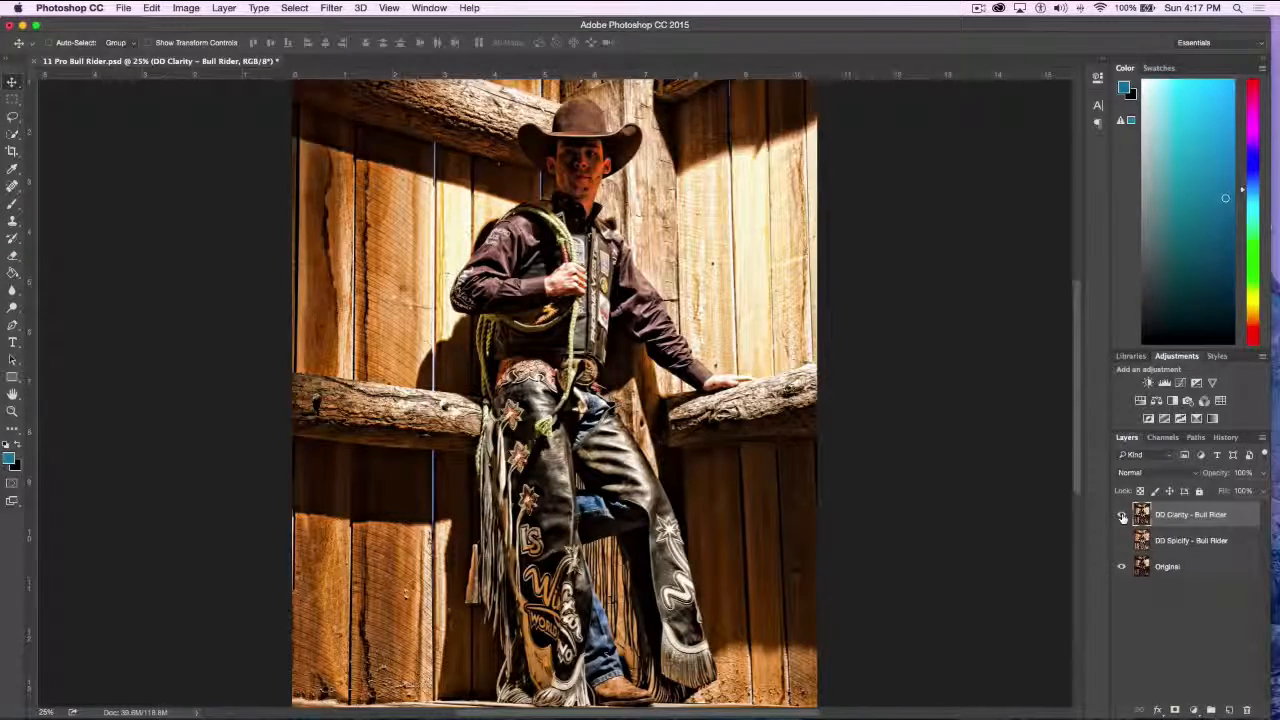
click(1122, 515)
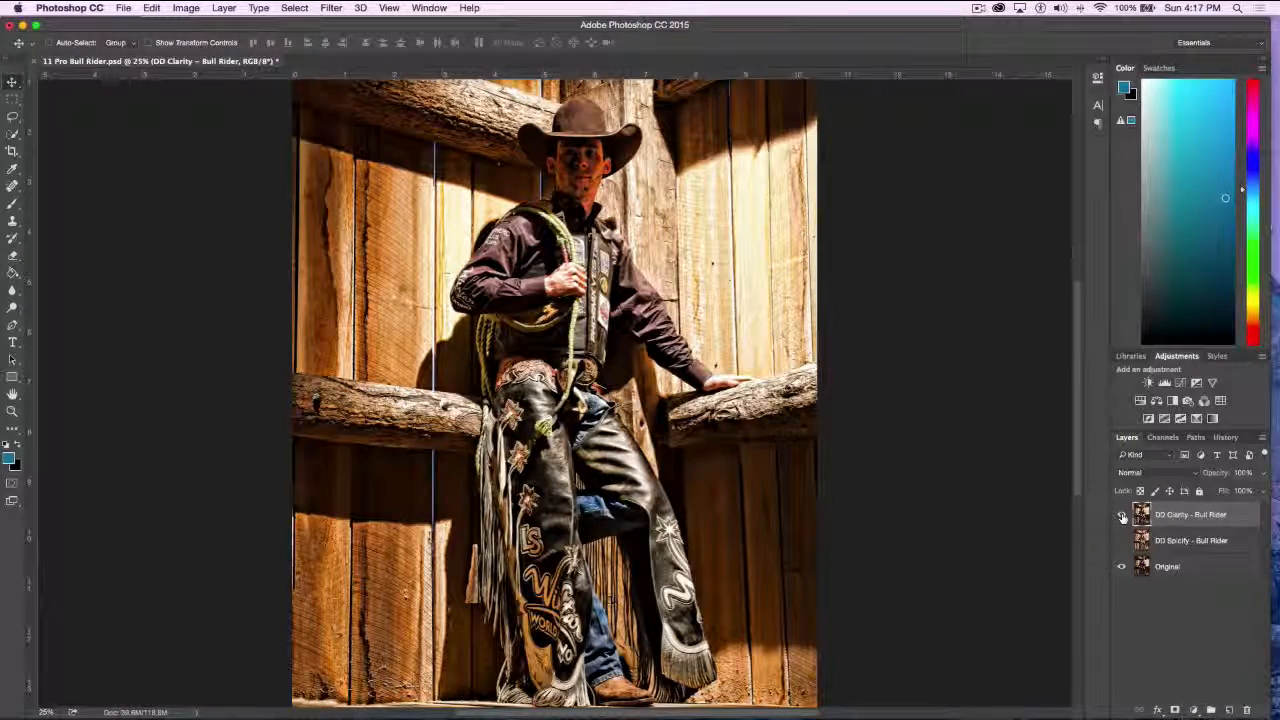
click(1122, 515)
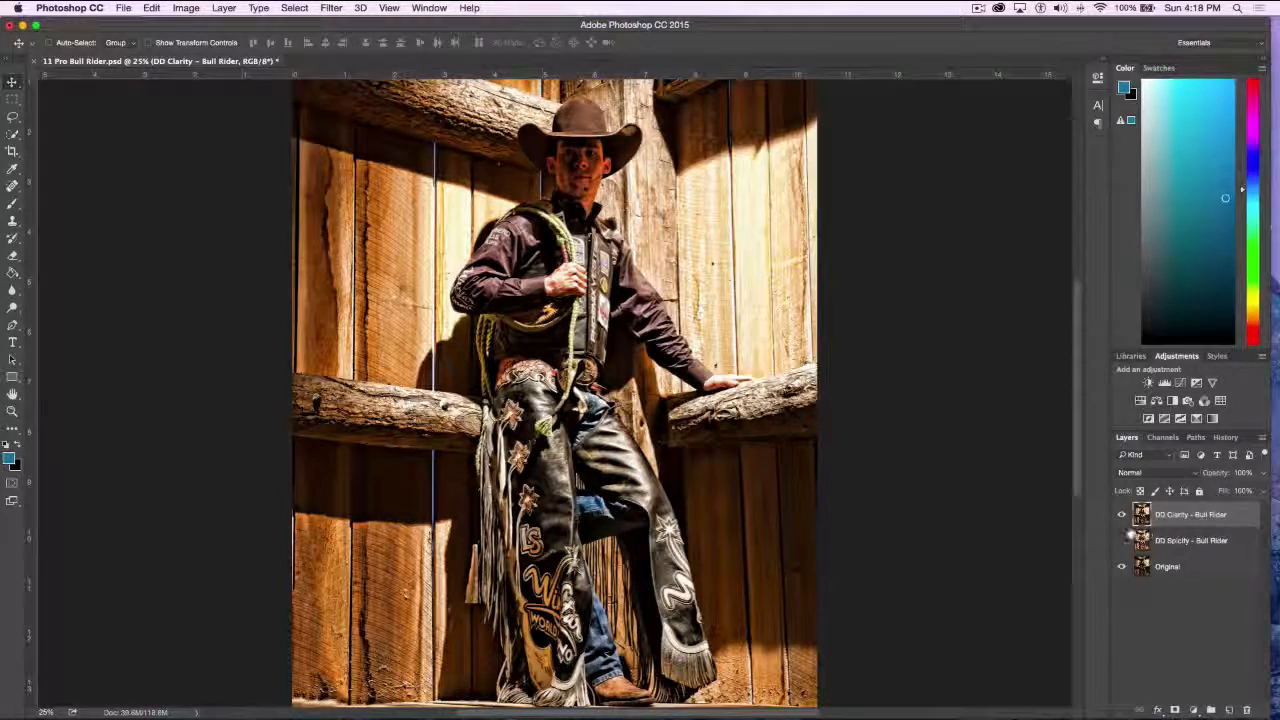
click(1121, 516)
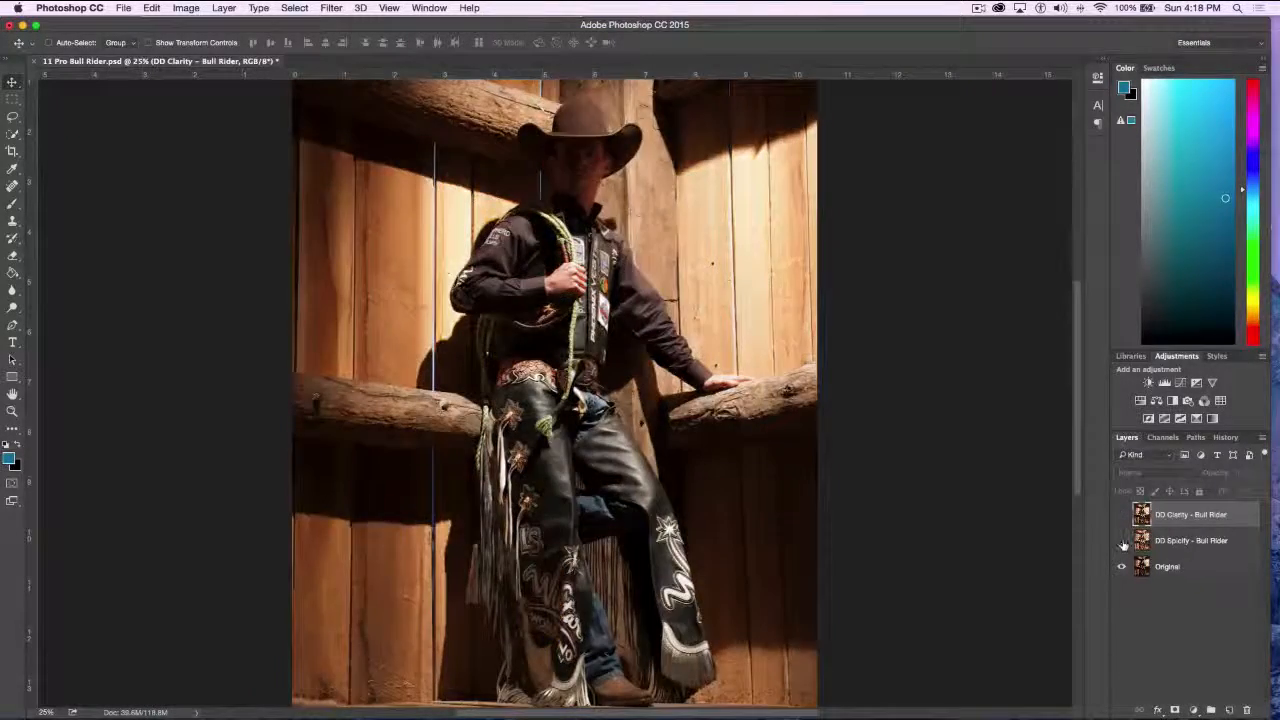
click(1121, 540)
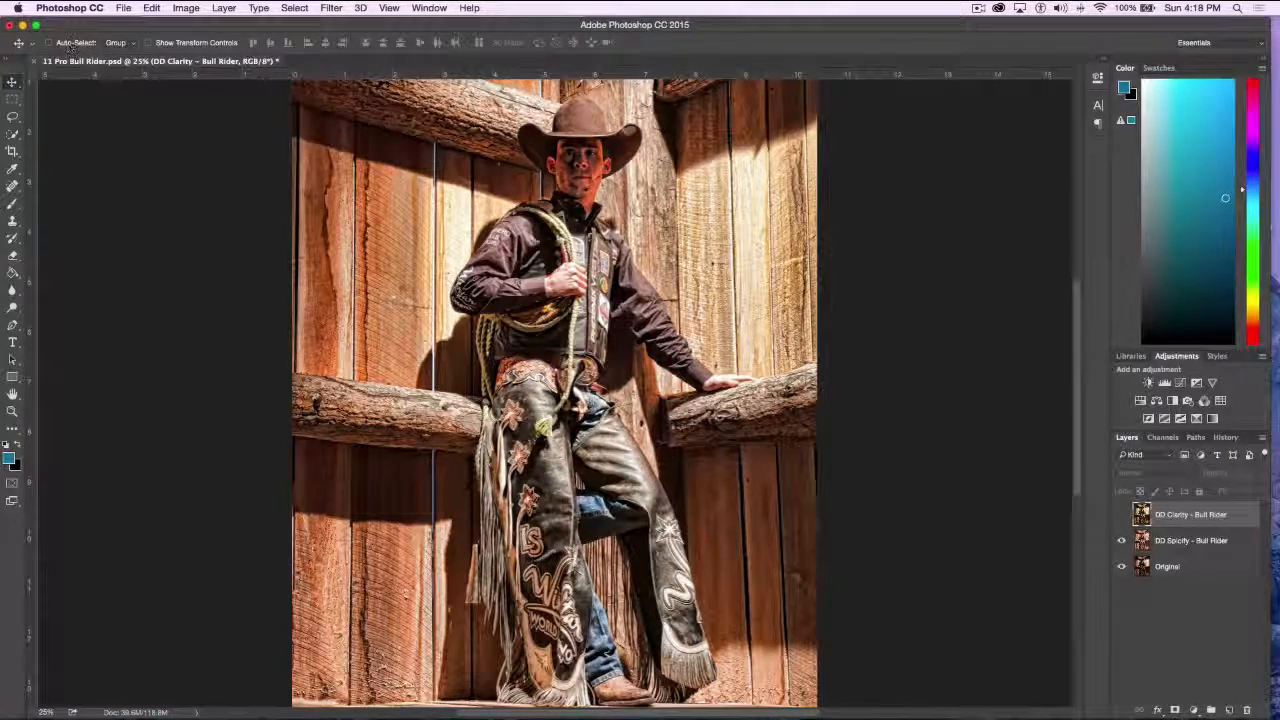
Close 11 Pro Bull Rider.psd without saving and reopen it from the Topaz demo pieces folder
click(36, 62)
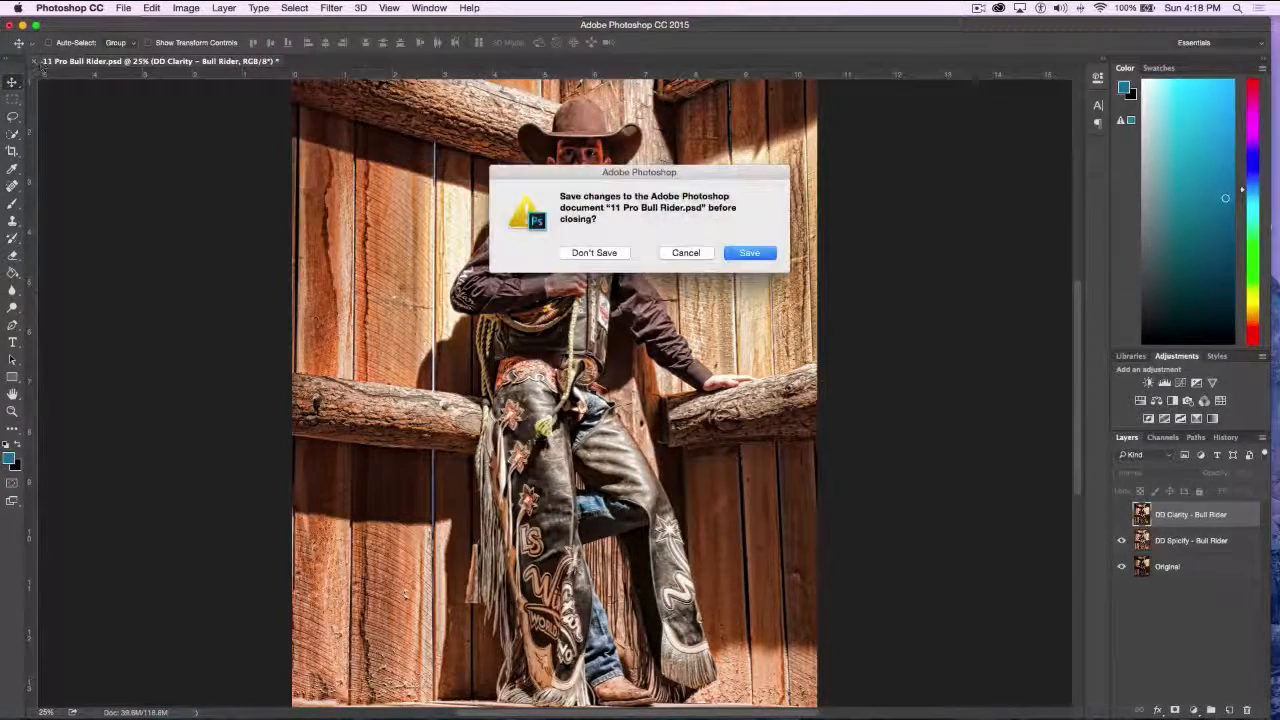
click(594, 253)
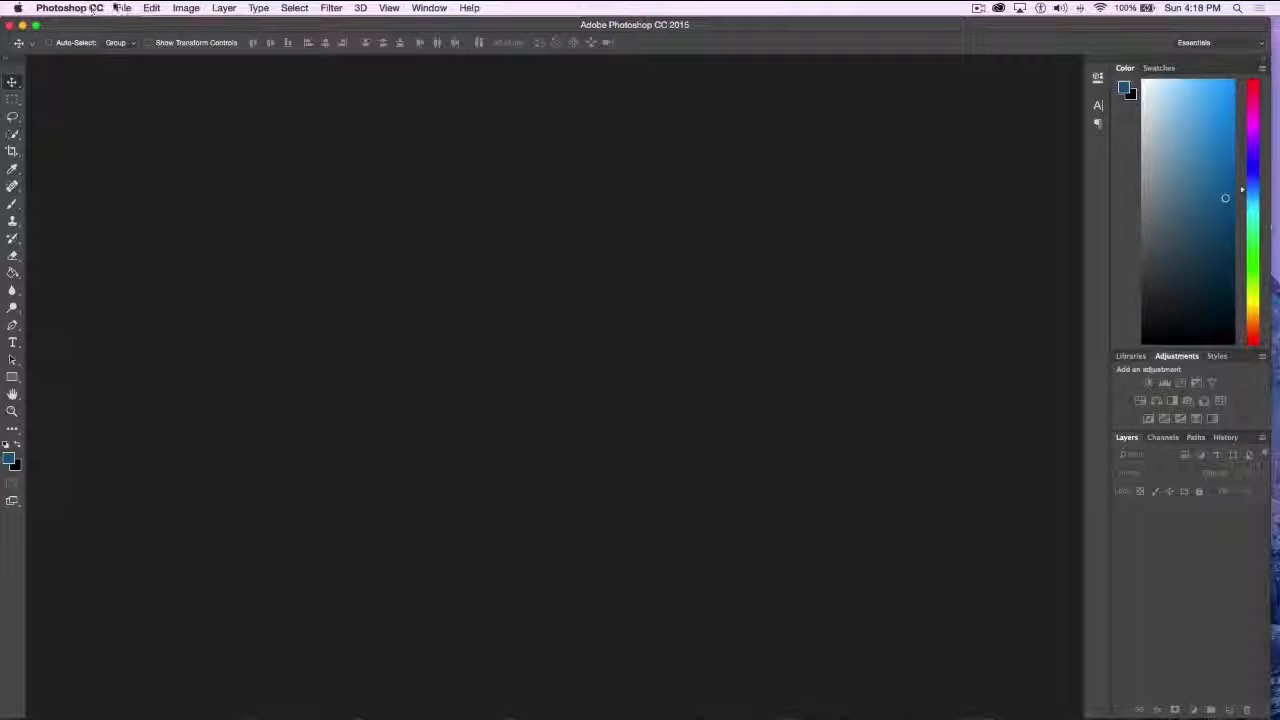
click(123, 8)
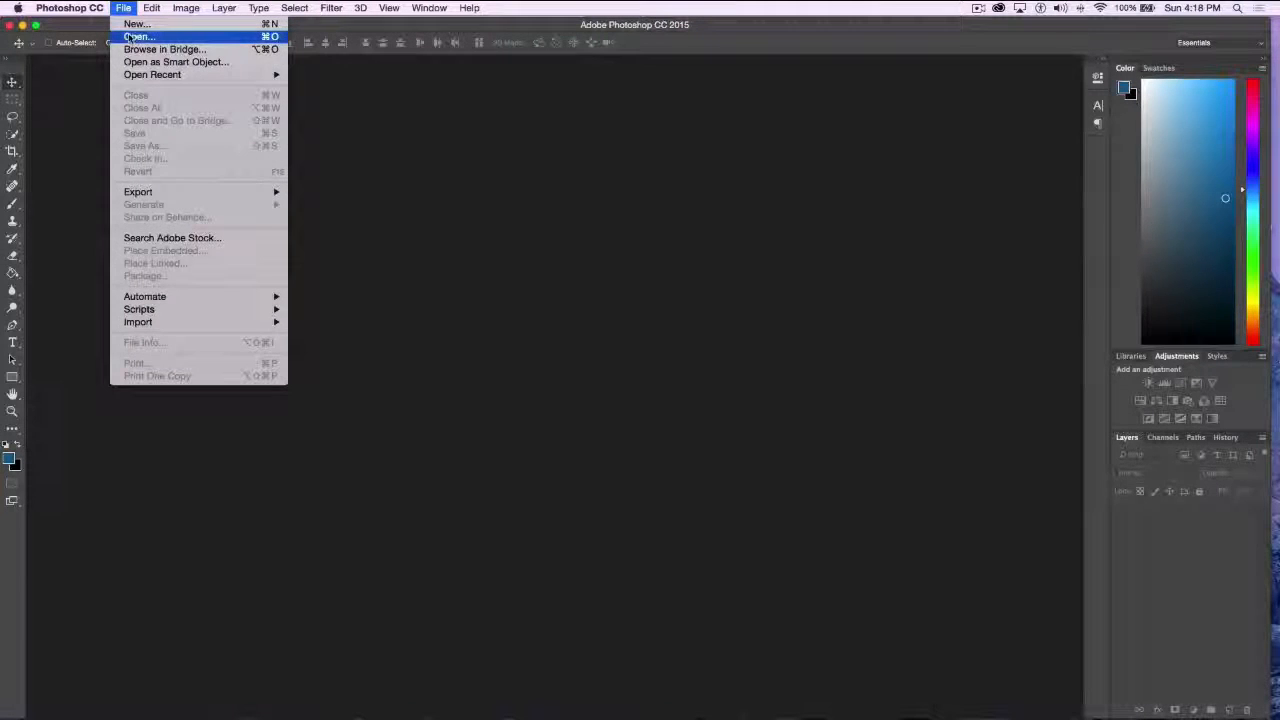
click(139, 36)
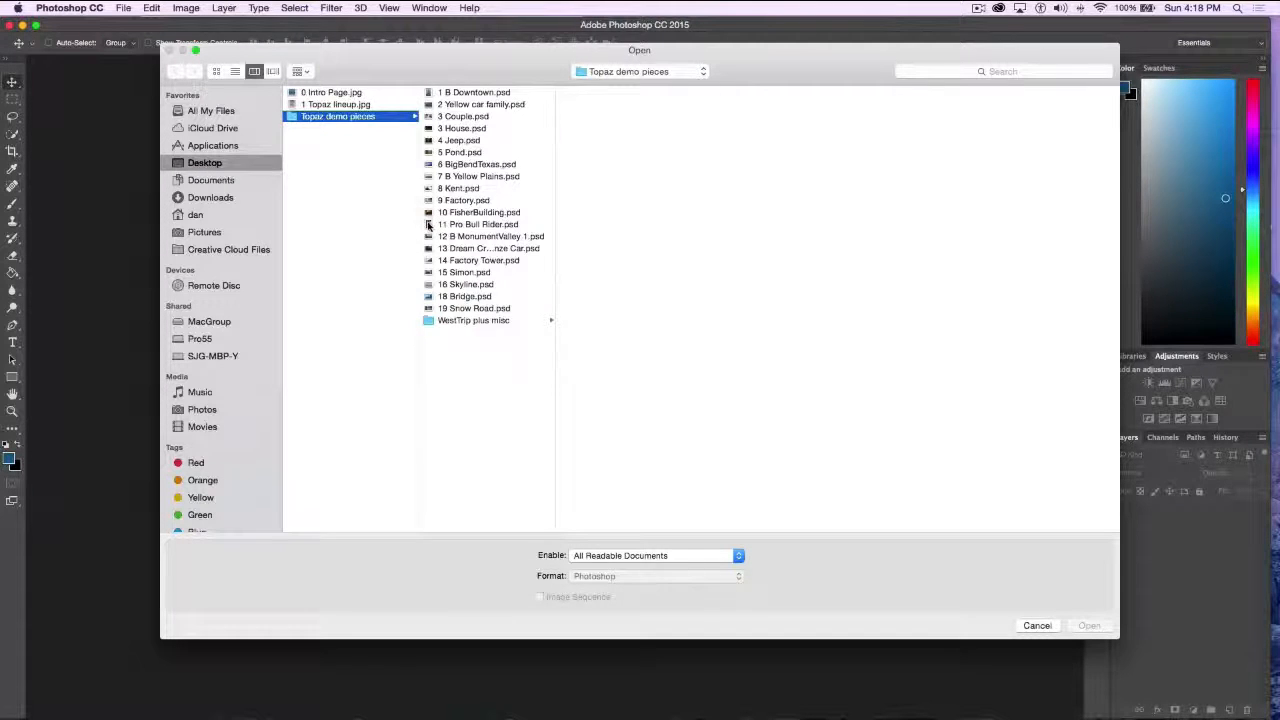
click(430, 224)
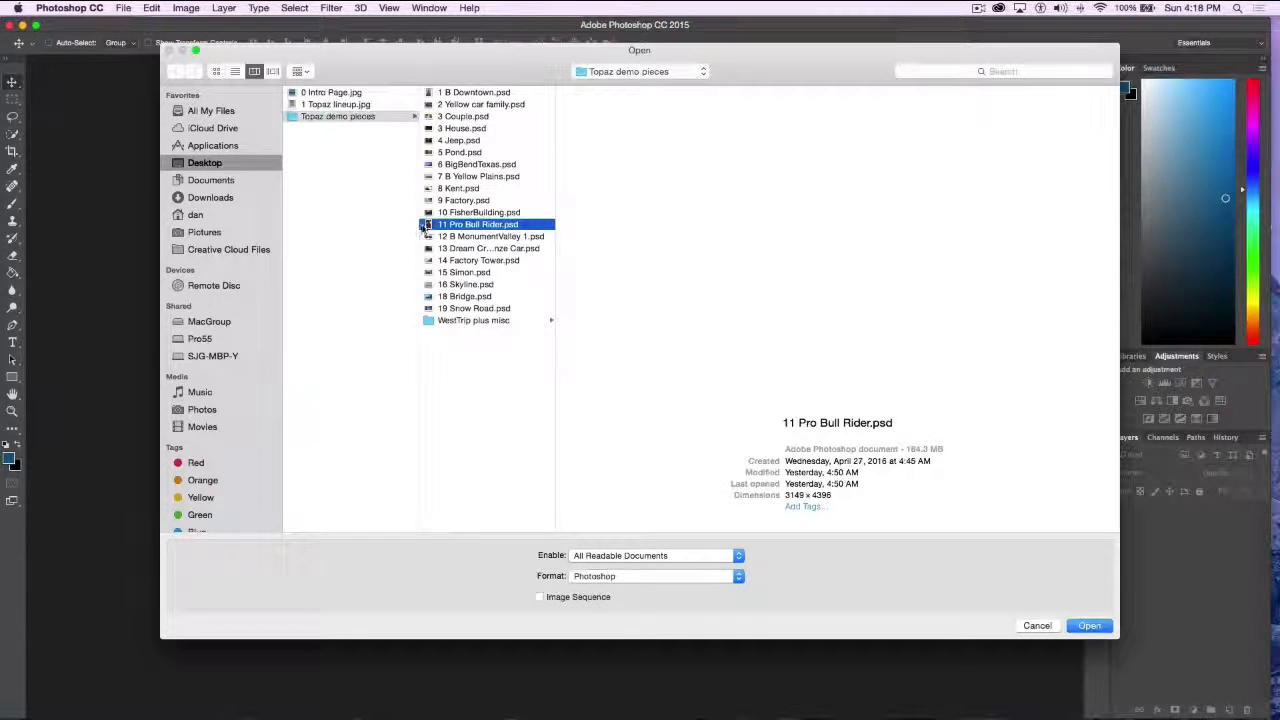
click(1078, 627)
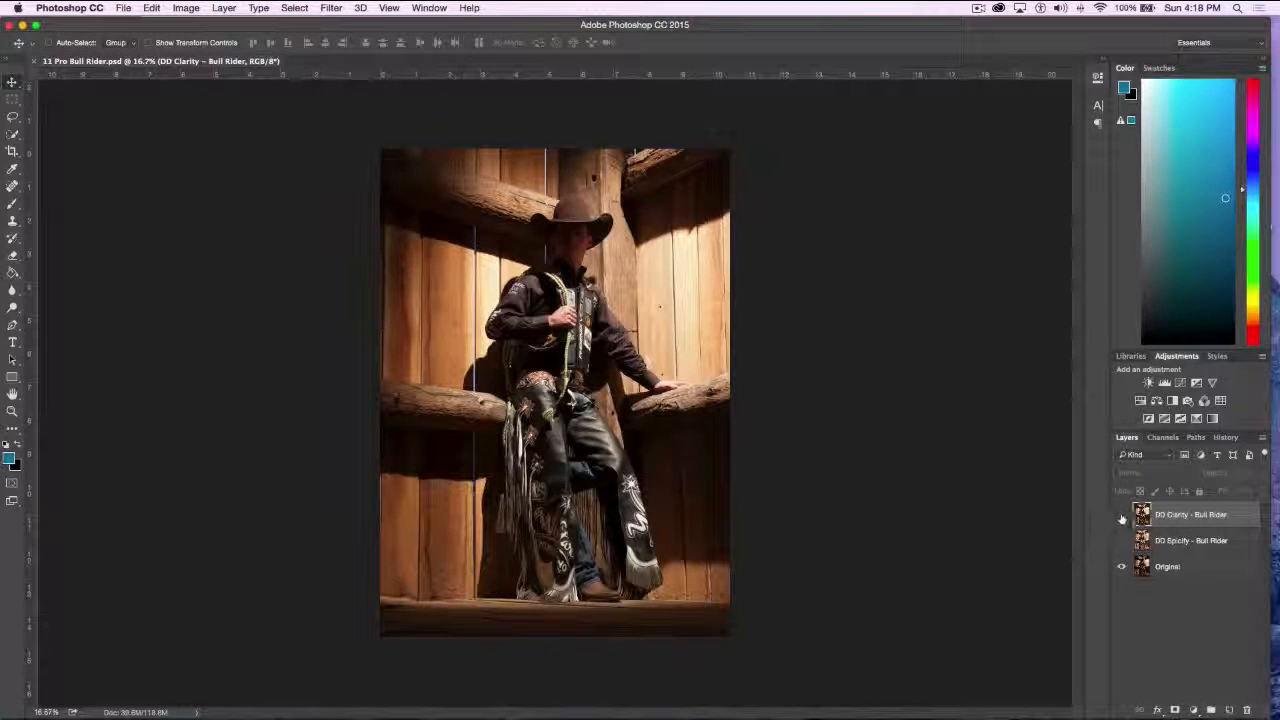
Toggle the DD Clarity layer over the whole bull rider photo, and show it again at 100% zoom on the belt area
click(1121, 514)
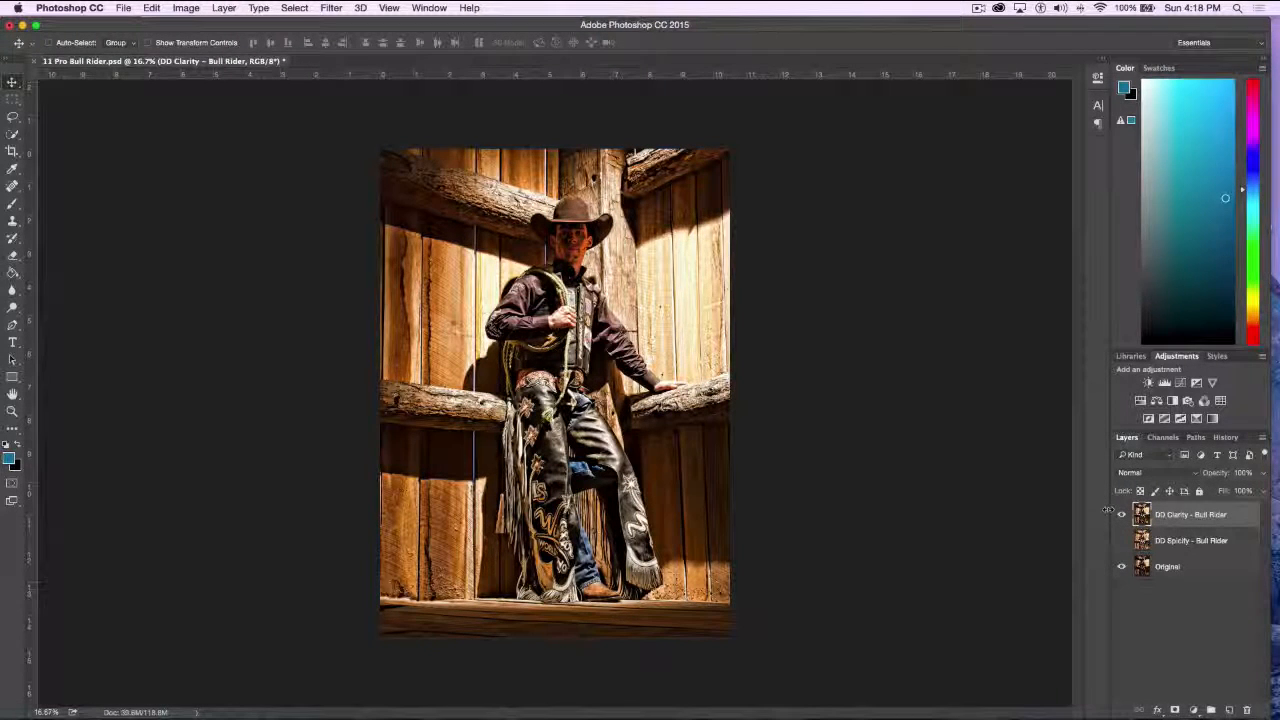
click(1123, 514)
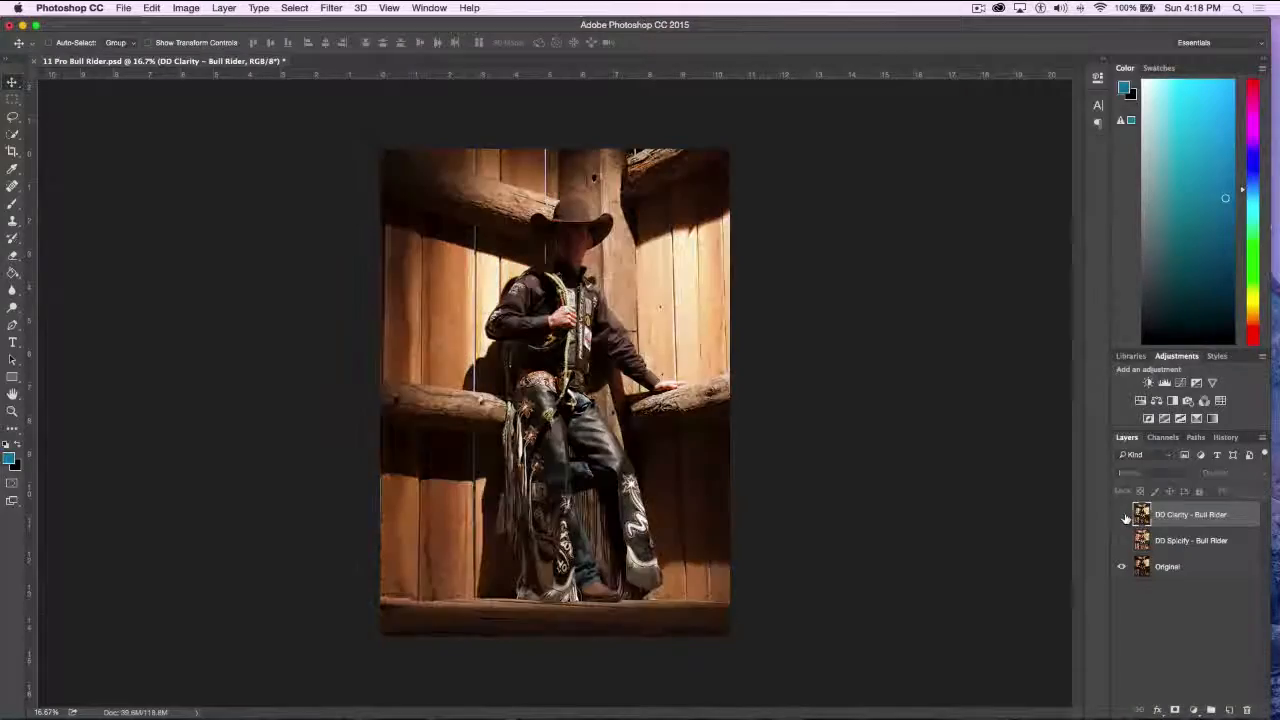
key(super+equal)
key(super+equal)
key(super+equal)
key(super+equal)
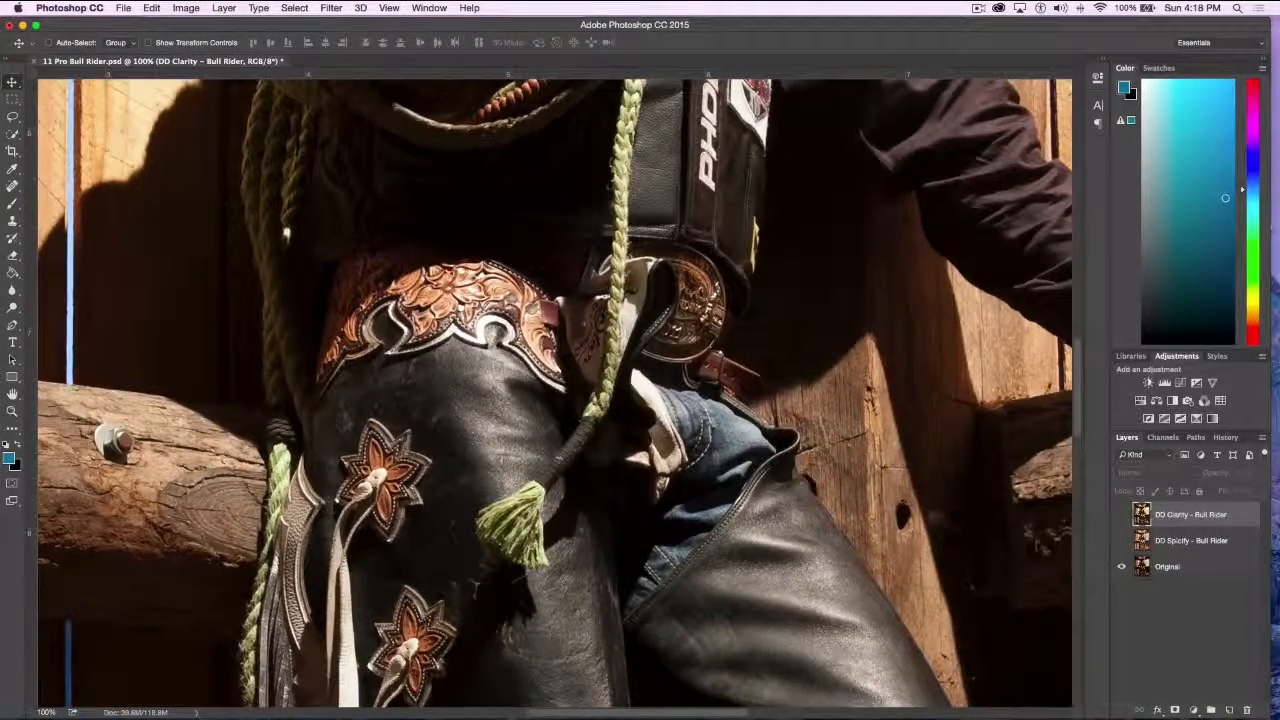
click(1121, 515)
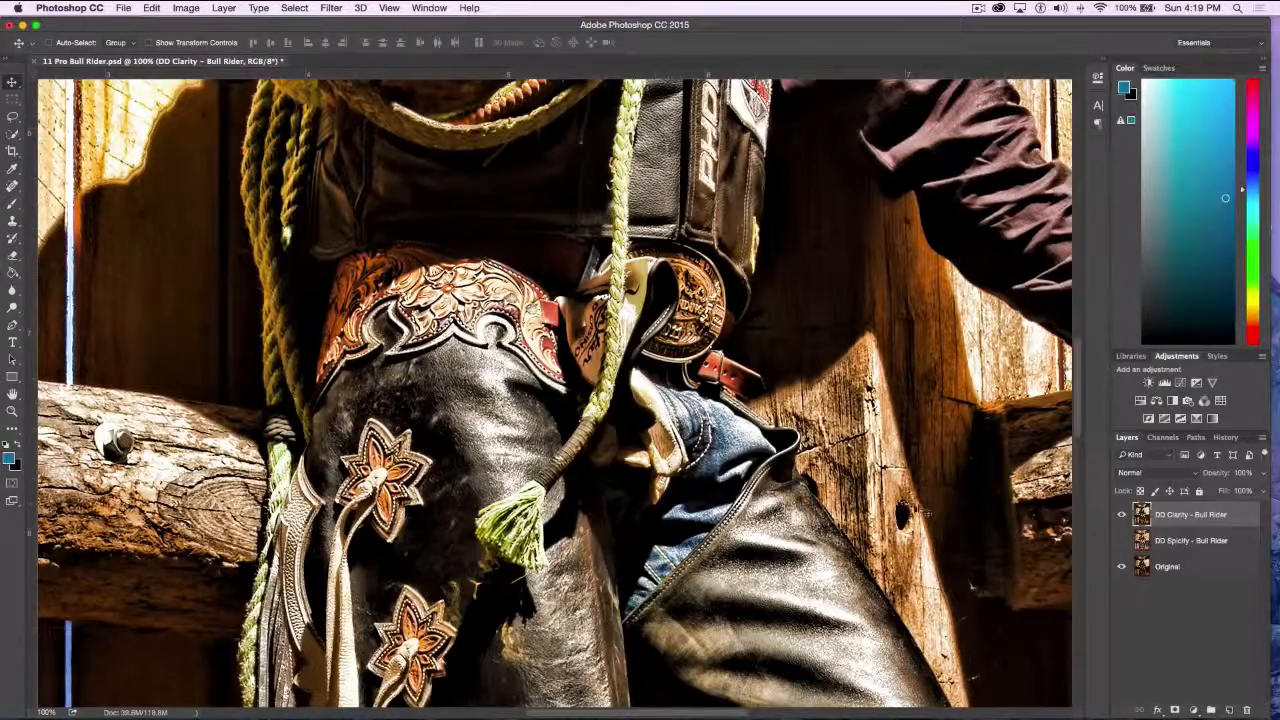
Examine the chaps, belt and sleeves with DD Clarity at 100% zoom, and toggle the layer against the original, leaving it hidden
scroll(937, 512, down, 5)
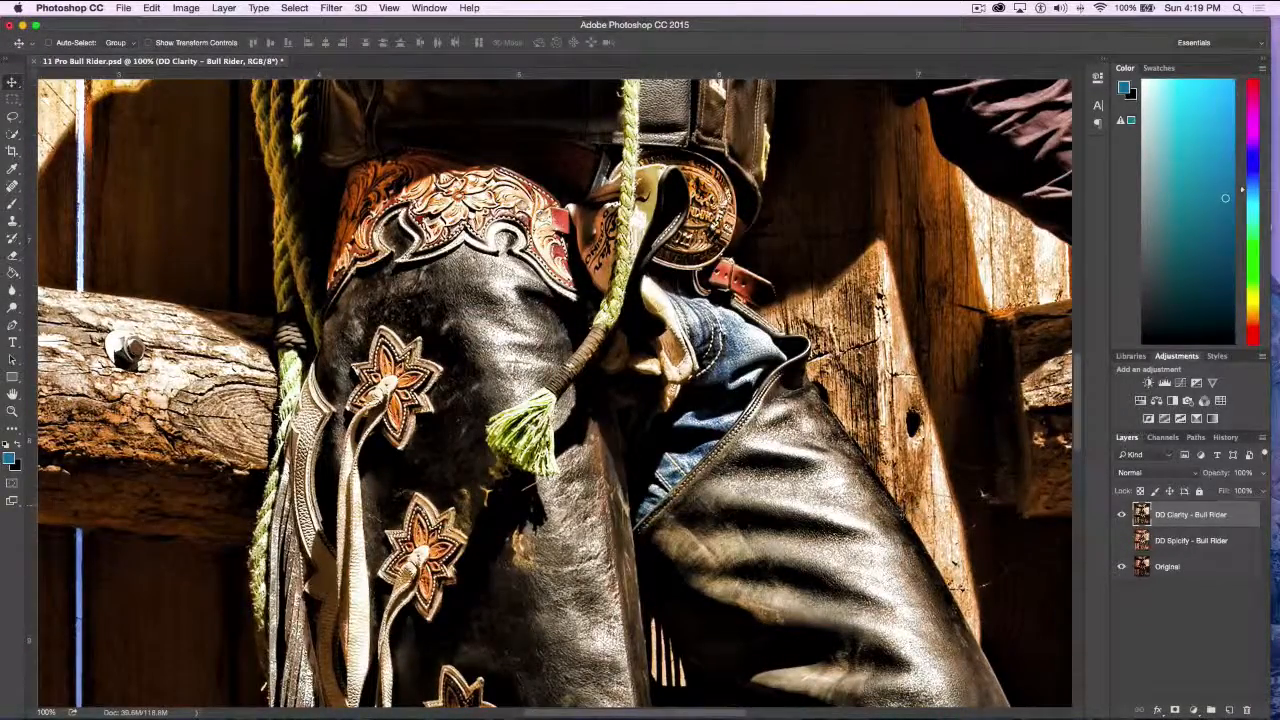
scroll(888, 508, down, 5)
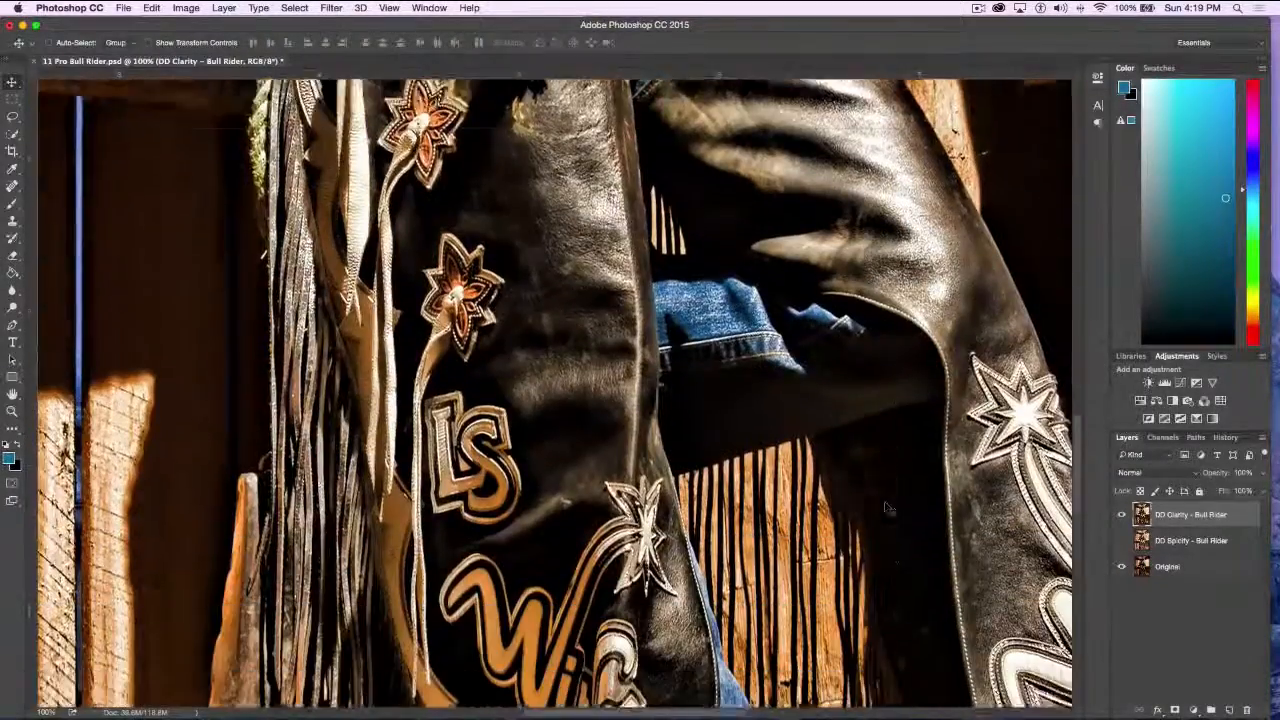
scroll(888, 508, up, 5)
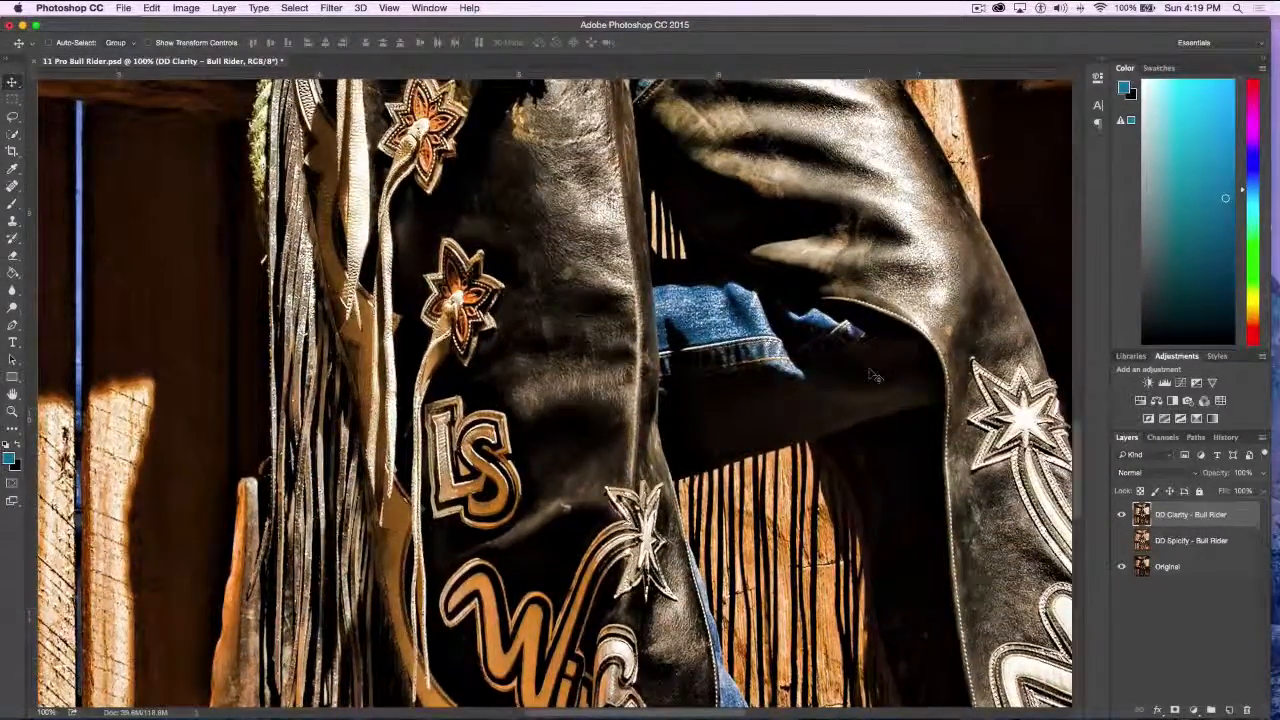
scroll(554, 392, up, 6)
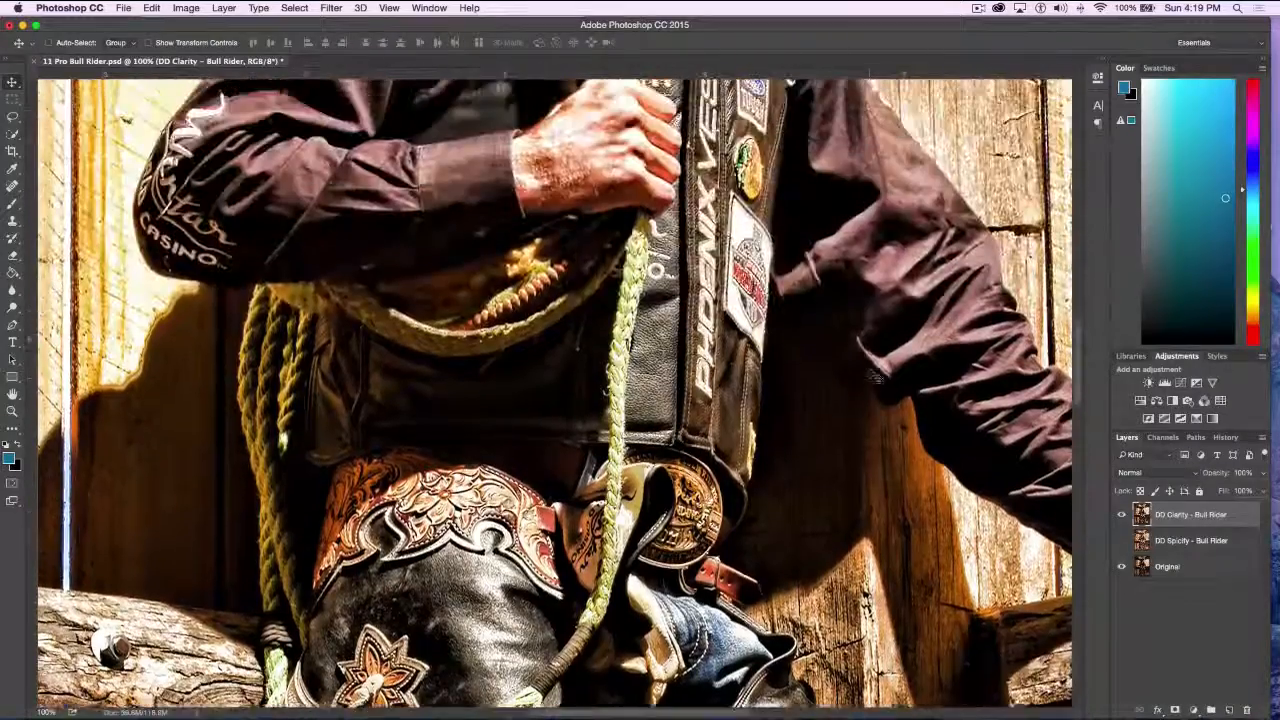
scroll(554, 392, down, 5)
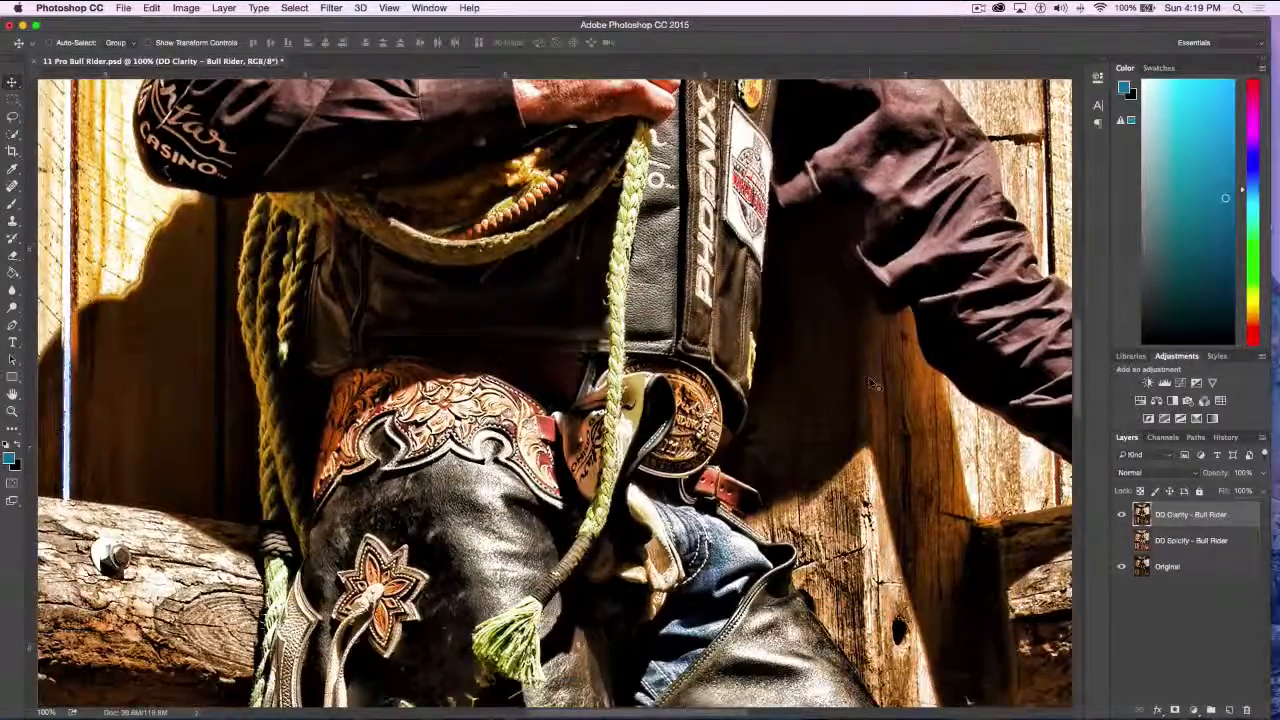
scroll(759, 449, down, 5)
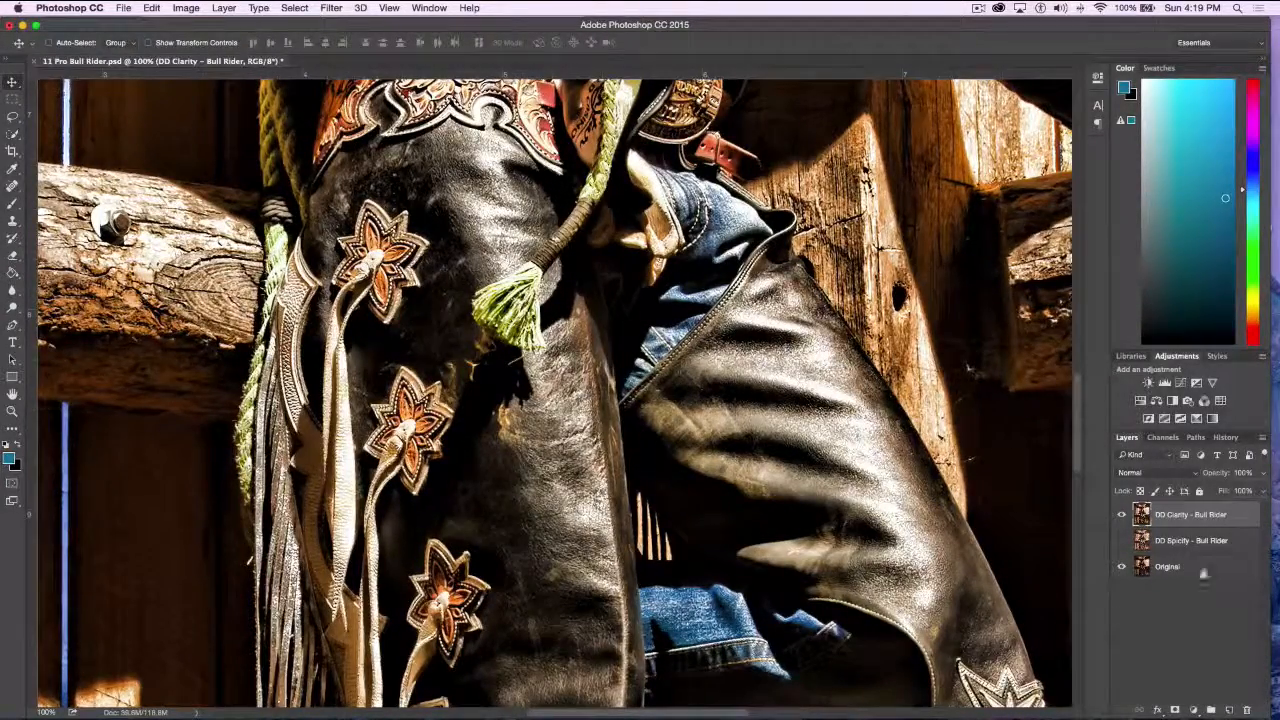
click(1122, 515)
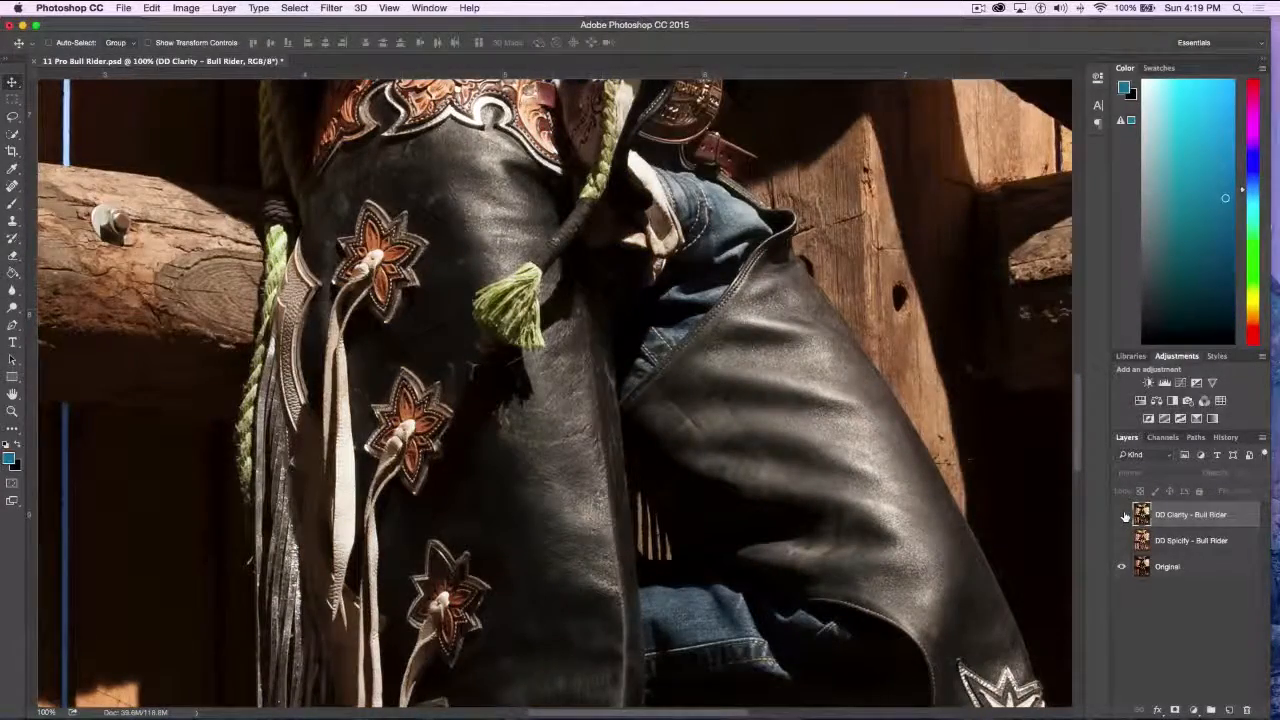
click(1123, 515)
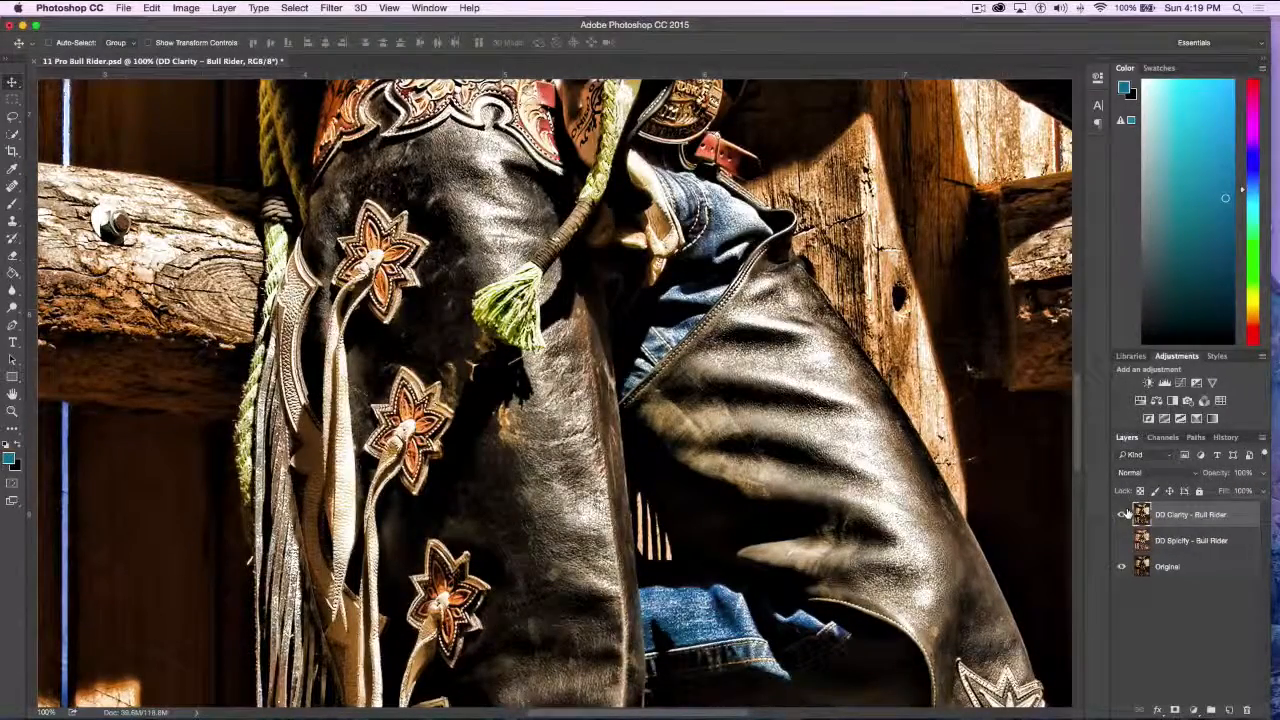
click(1121, 515)
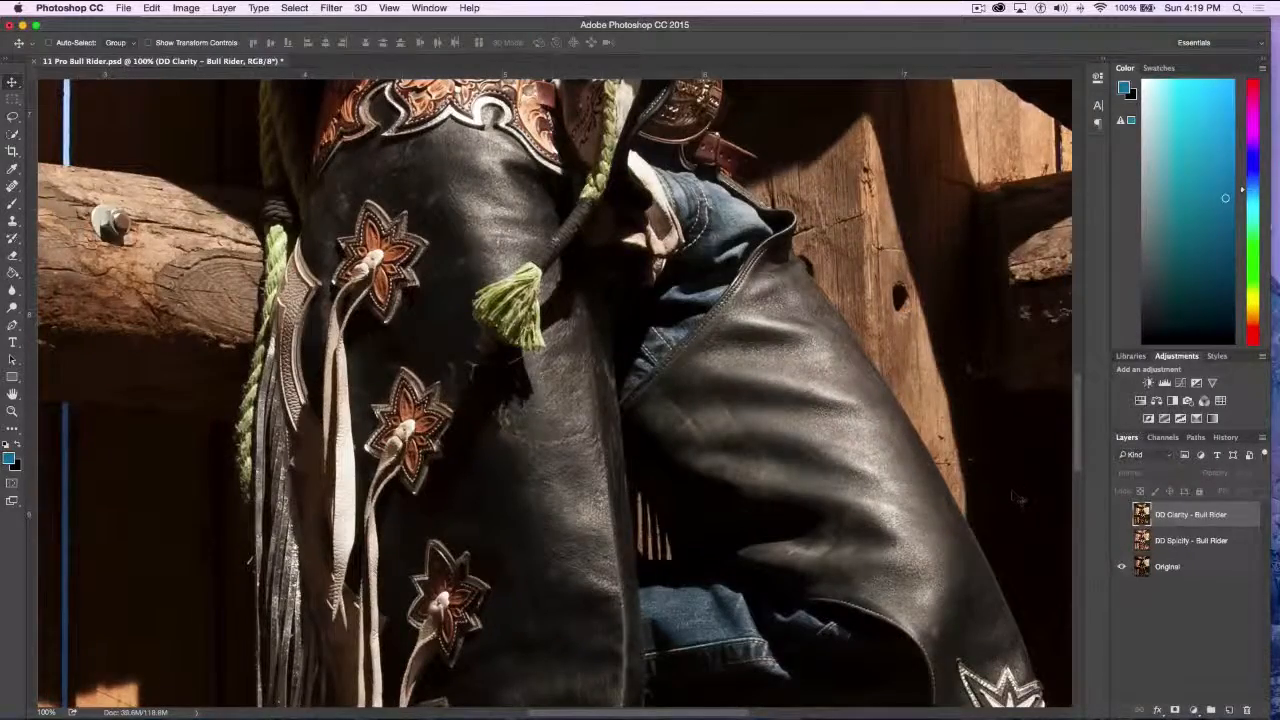
Compare the original rider's face with the DD Spicify layer and then the DD Clarity layer on top, leaving both layers shown
scroll(1013, 497, up, 10)
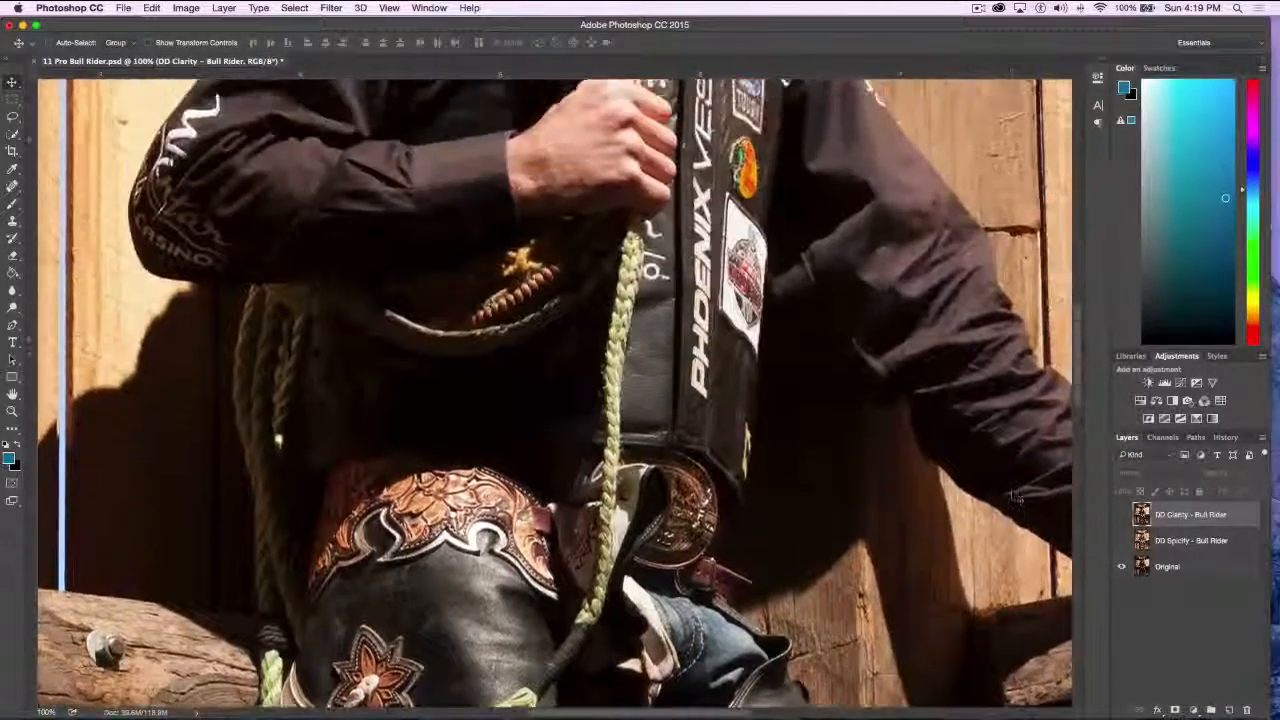
scroll(960, 445, up, 3)
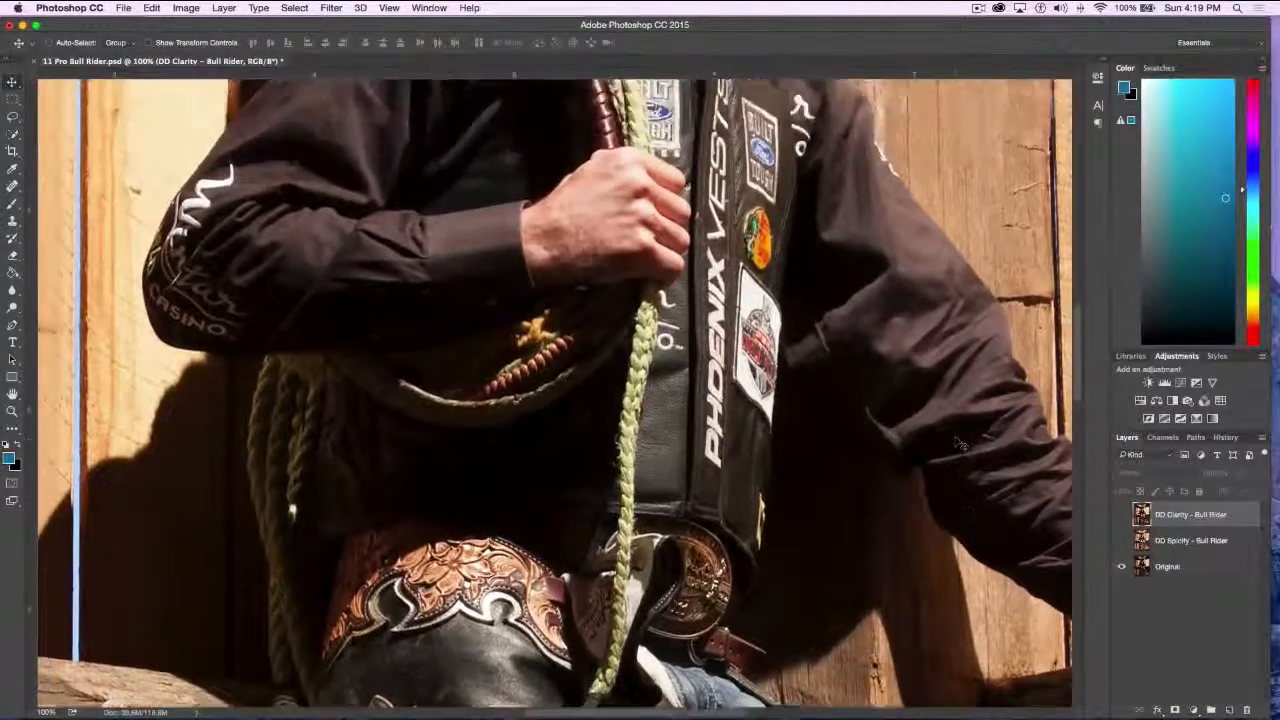
scroll(960, 445, up, 15)
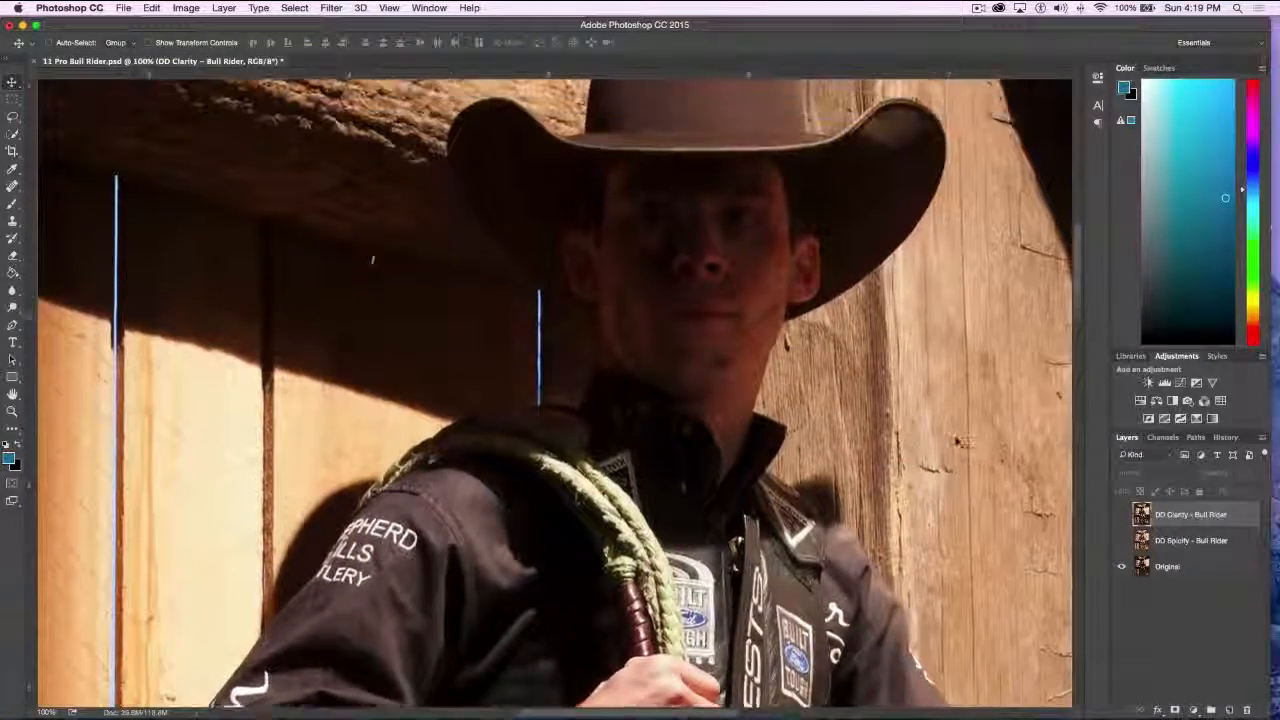
scroll(970, 455, up, 1)
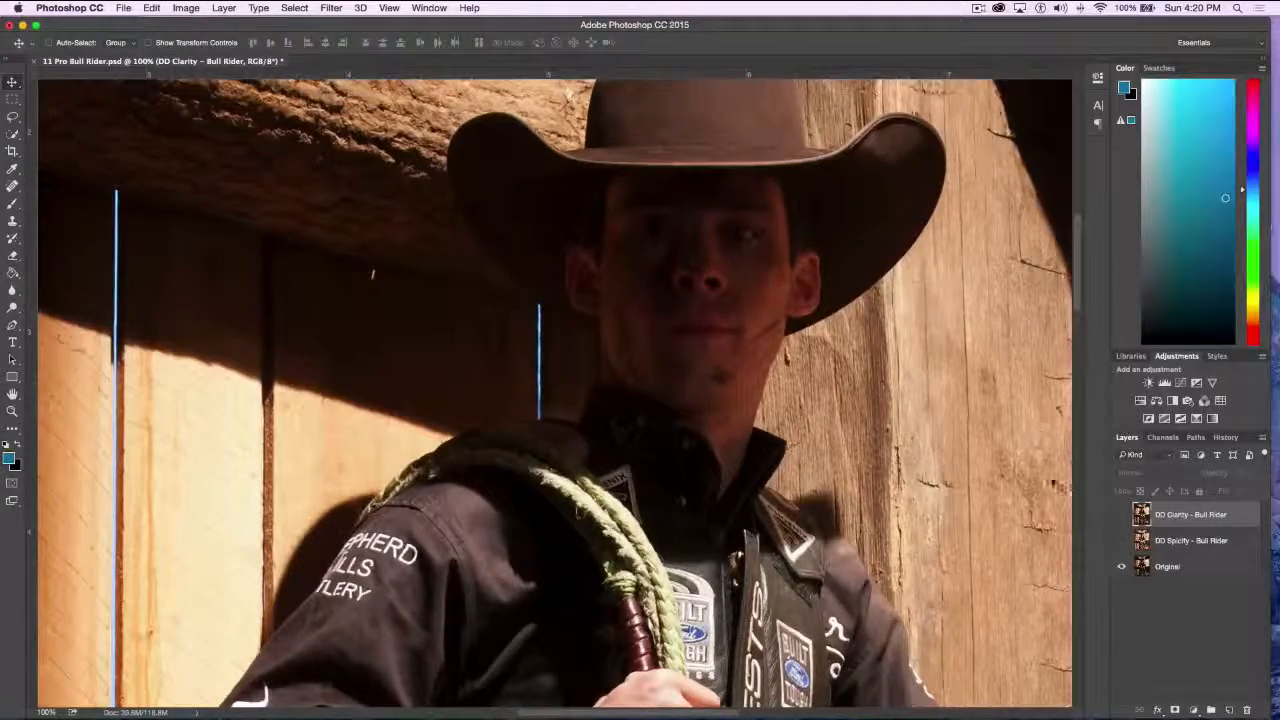
click(1121, 540)
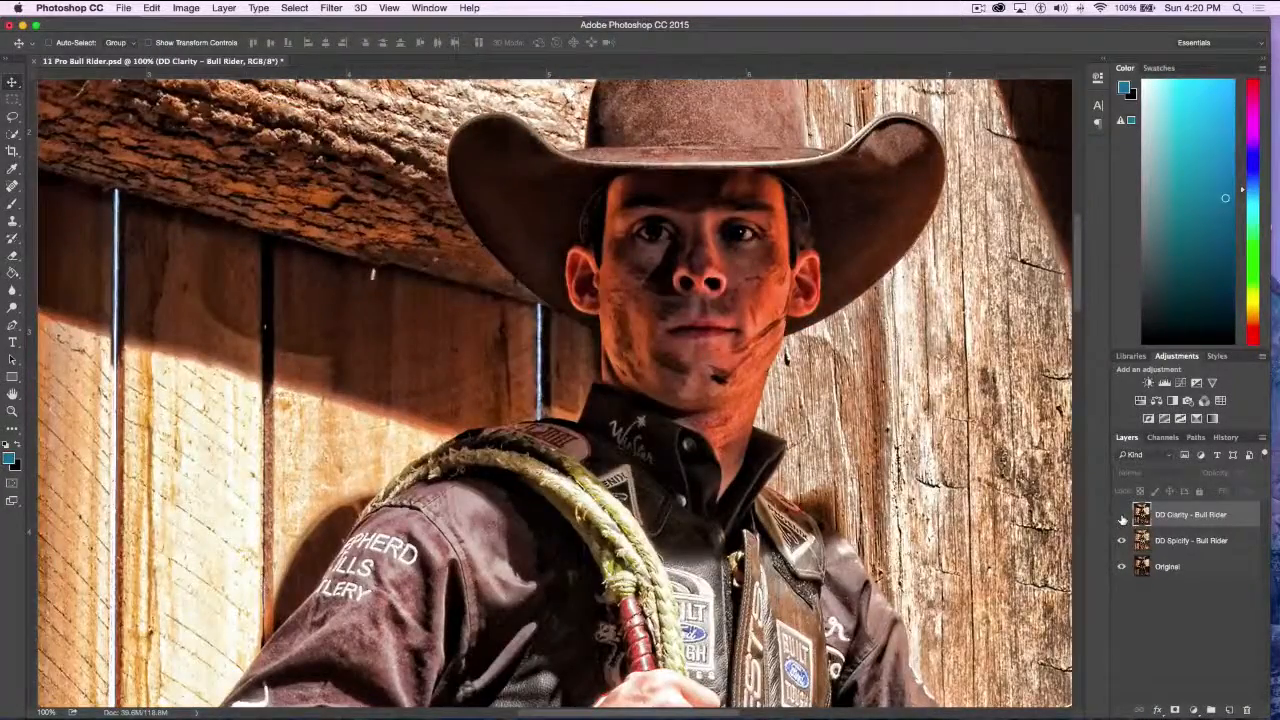
click(1119, 514)
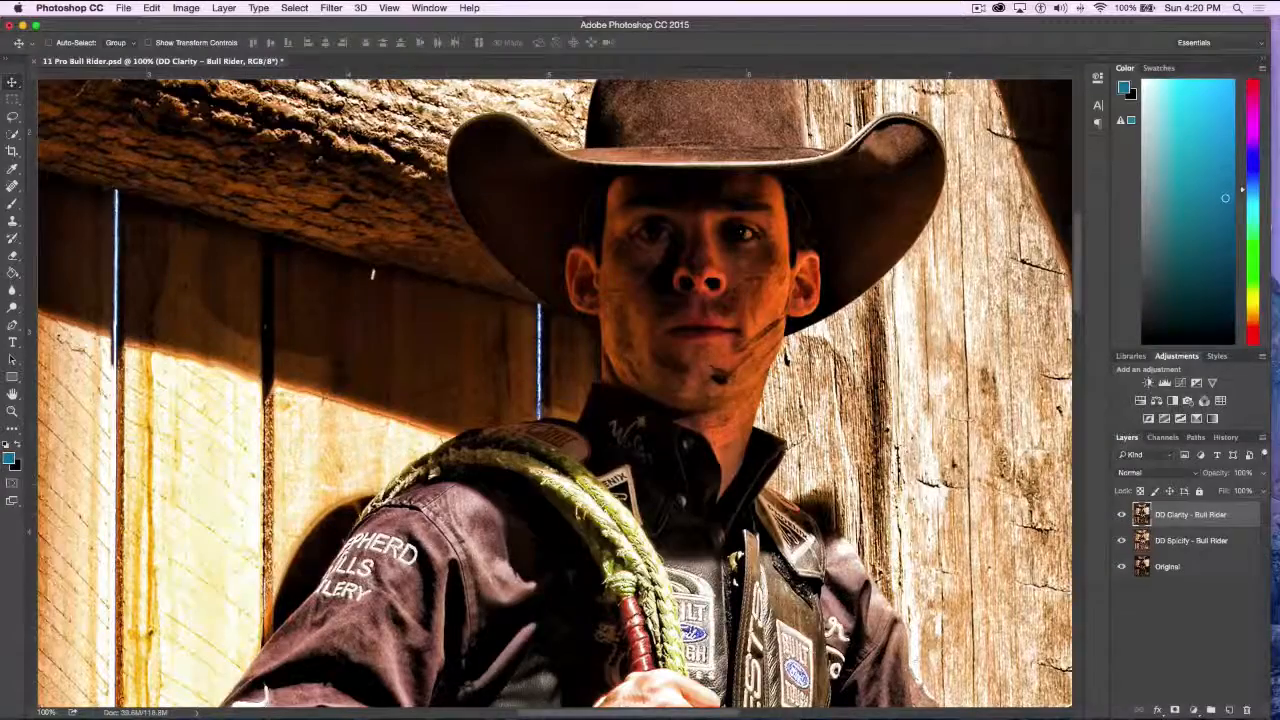
scroll(1028, 308, down, 15)
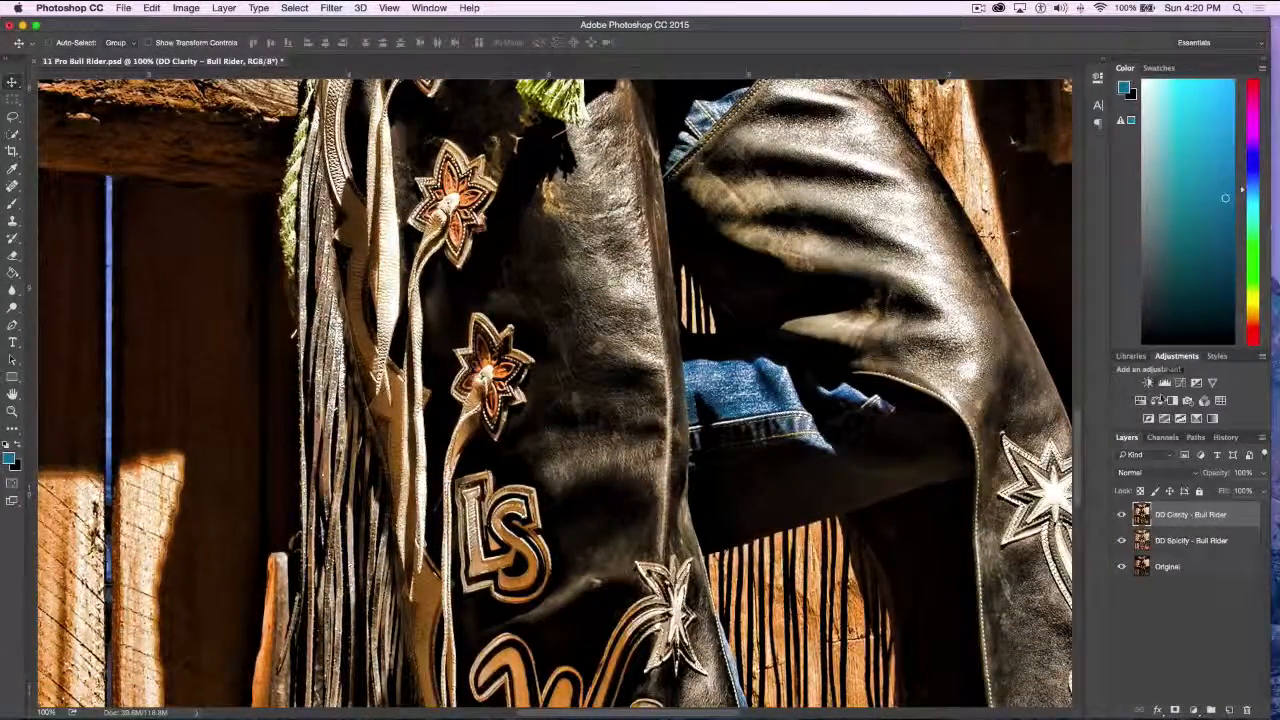
Close 11 Pro Bull Rider.psd without saving and open 12 B MonumentValley 1.psd from the Topaz demo pieces folder
click(36, 62)
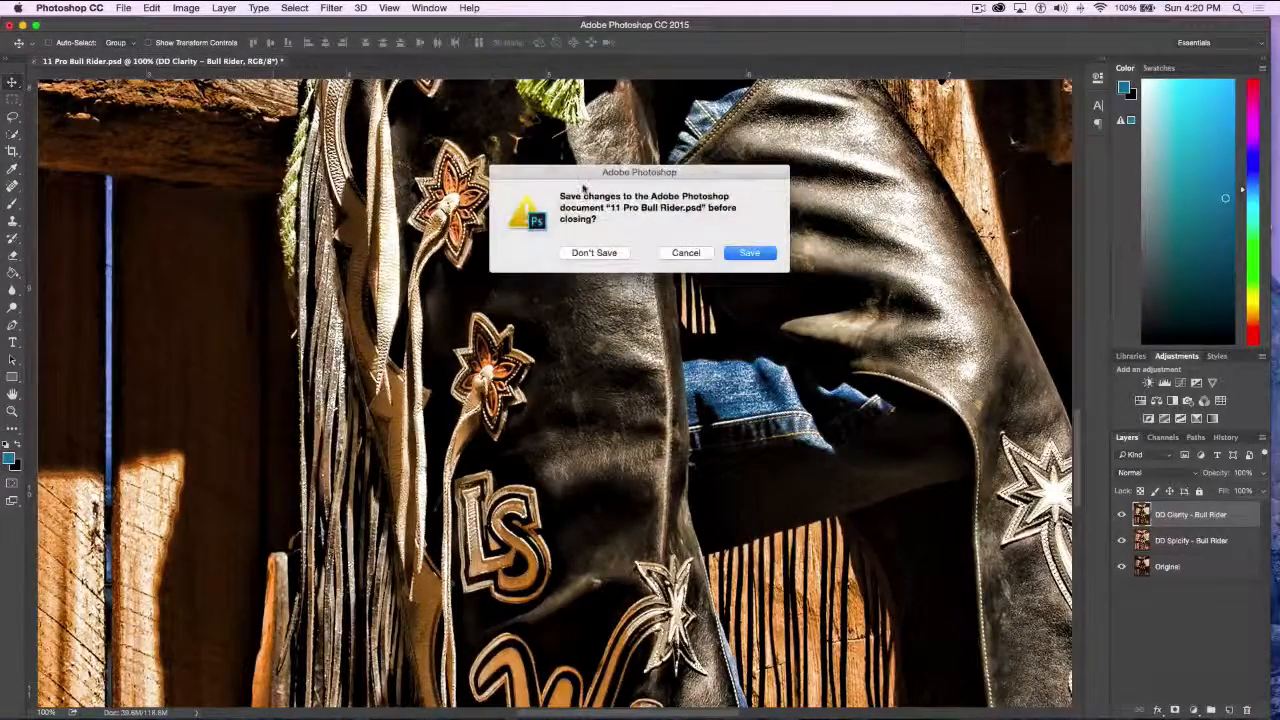
click(594, 253)
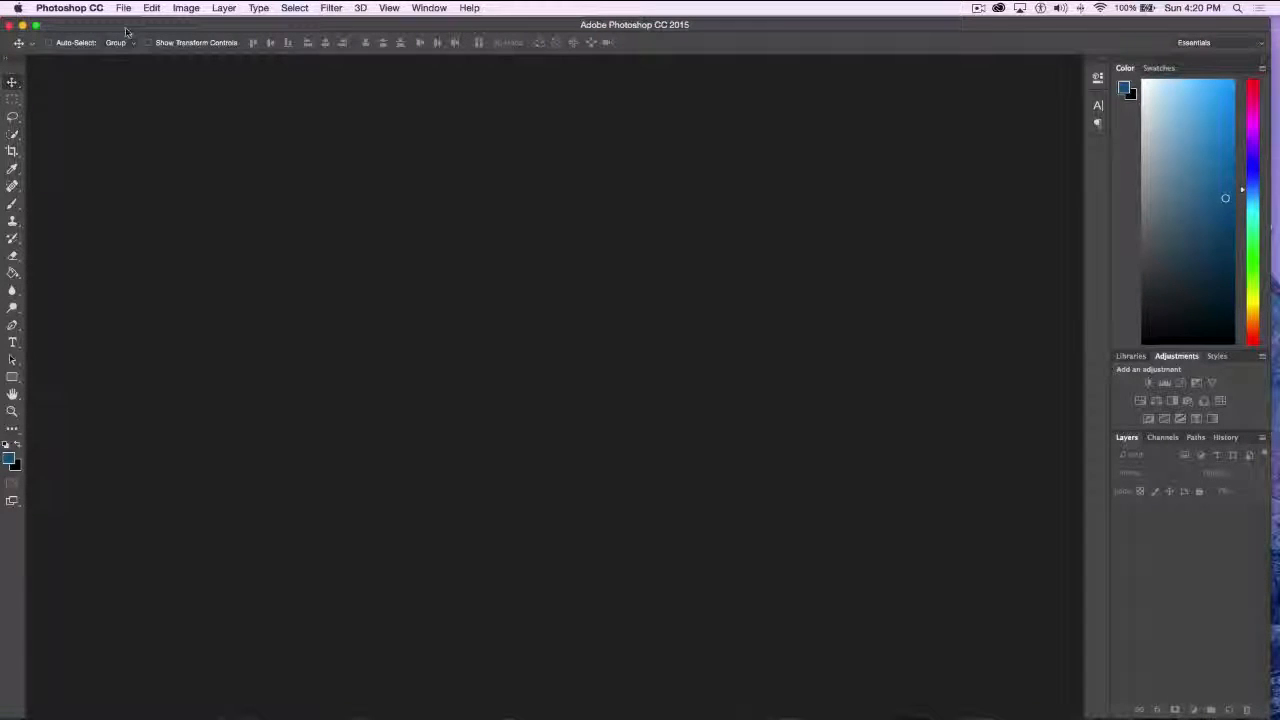
click(124, 8)
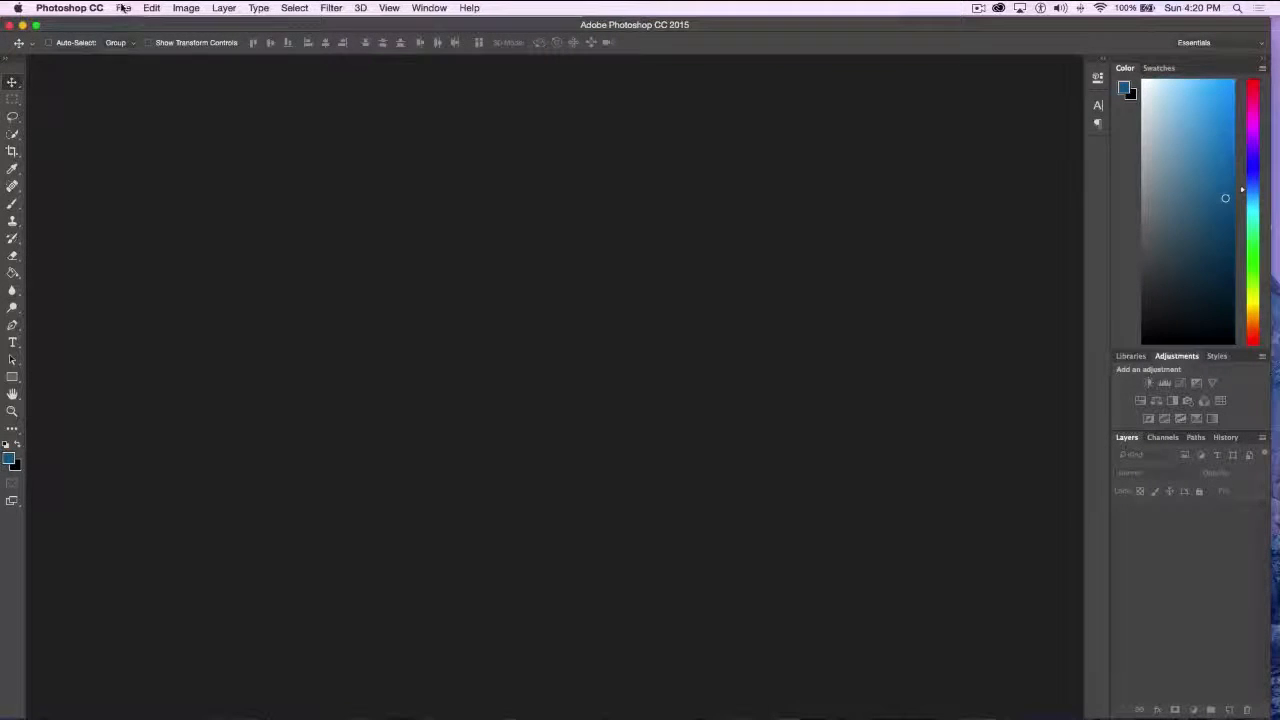
click(147, 38)
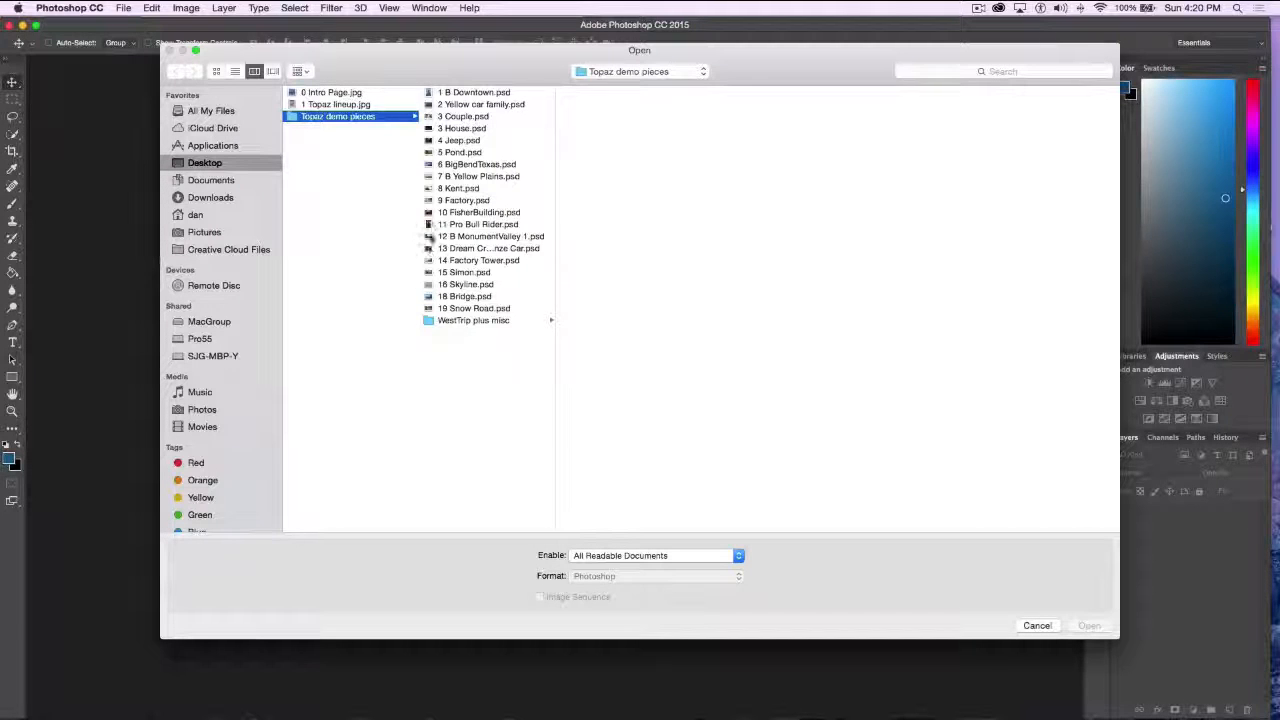
click(430, 238)
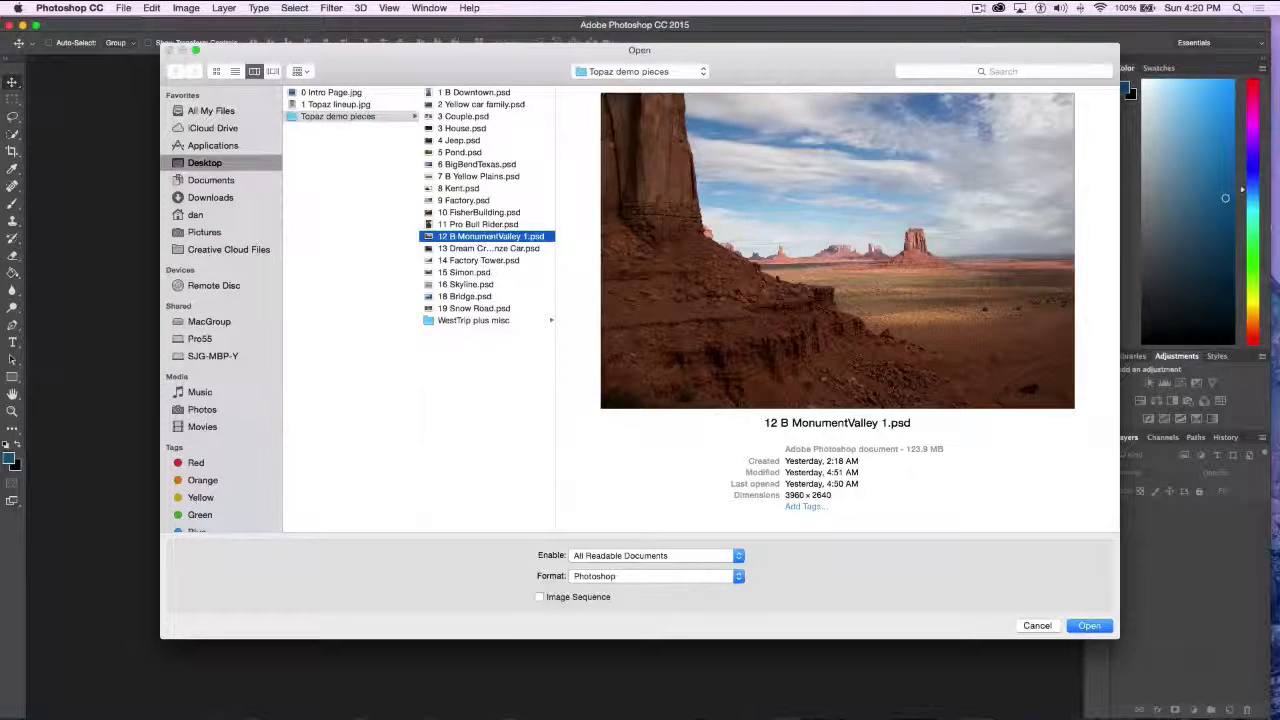
click(1087, 627)
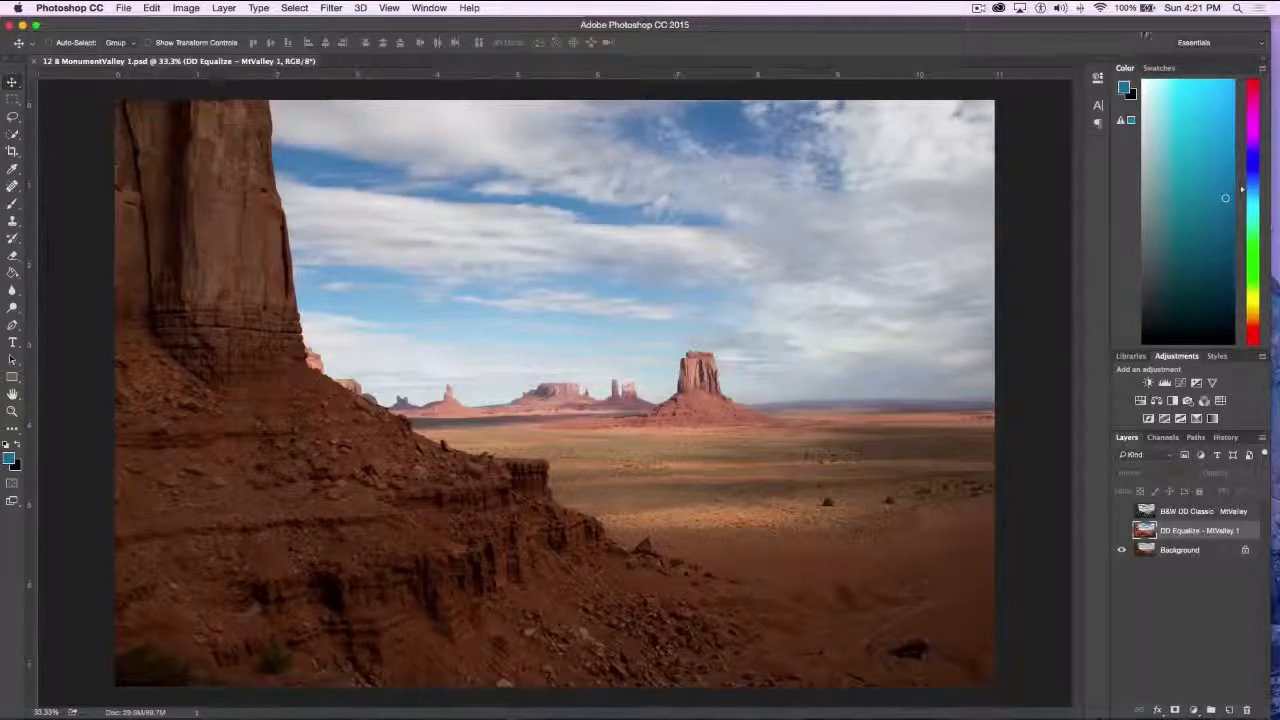
Move the Photoshop window aside, open 1 Topaz lineup.jpg from the desktop in Preview, and enlarge its window to fill the screen width
drag(1148, 26, 1118, 97)
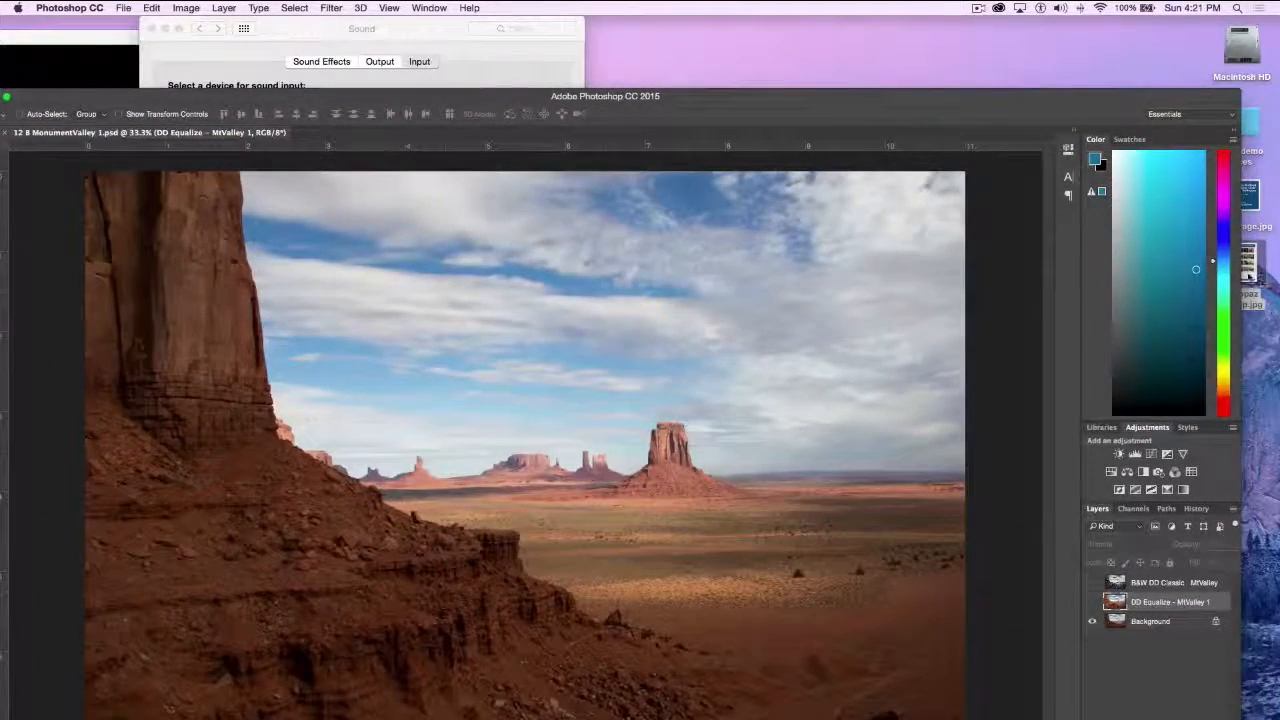
double_click(1248, 266)
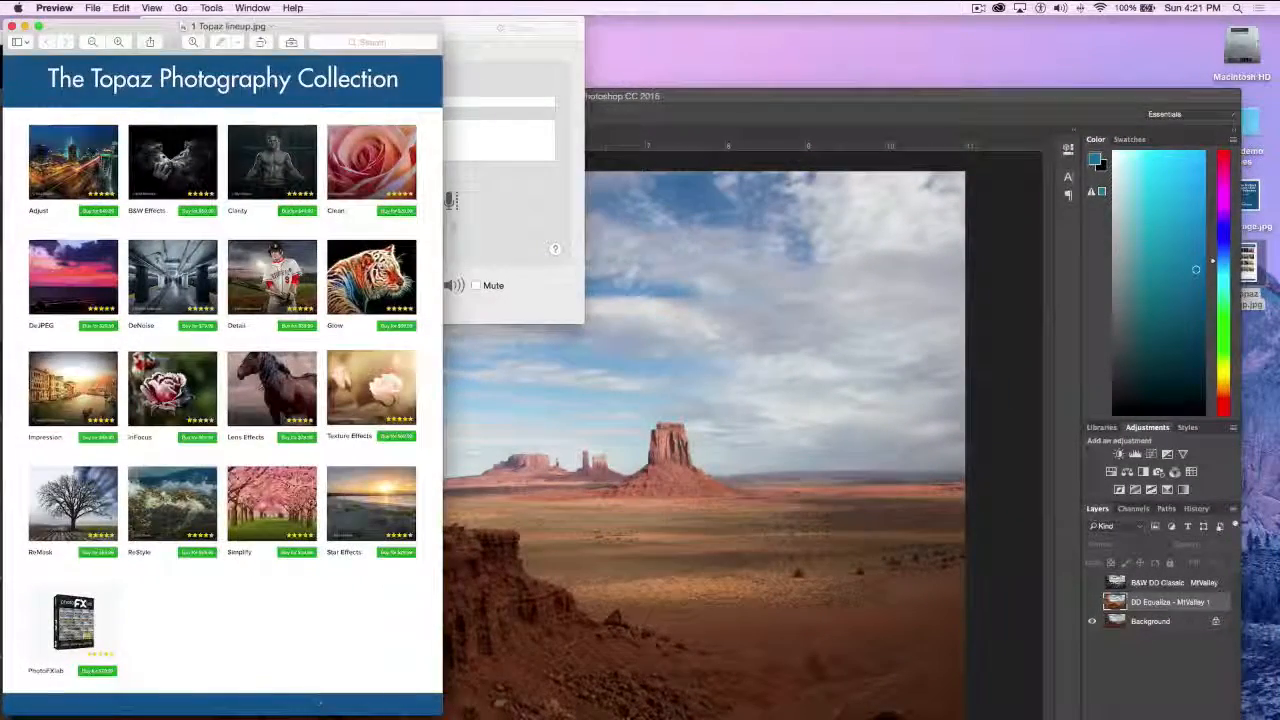
drag(441, 715, 1278, 717)
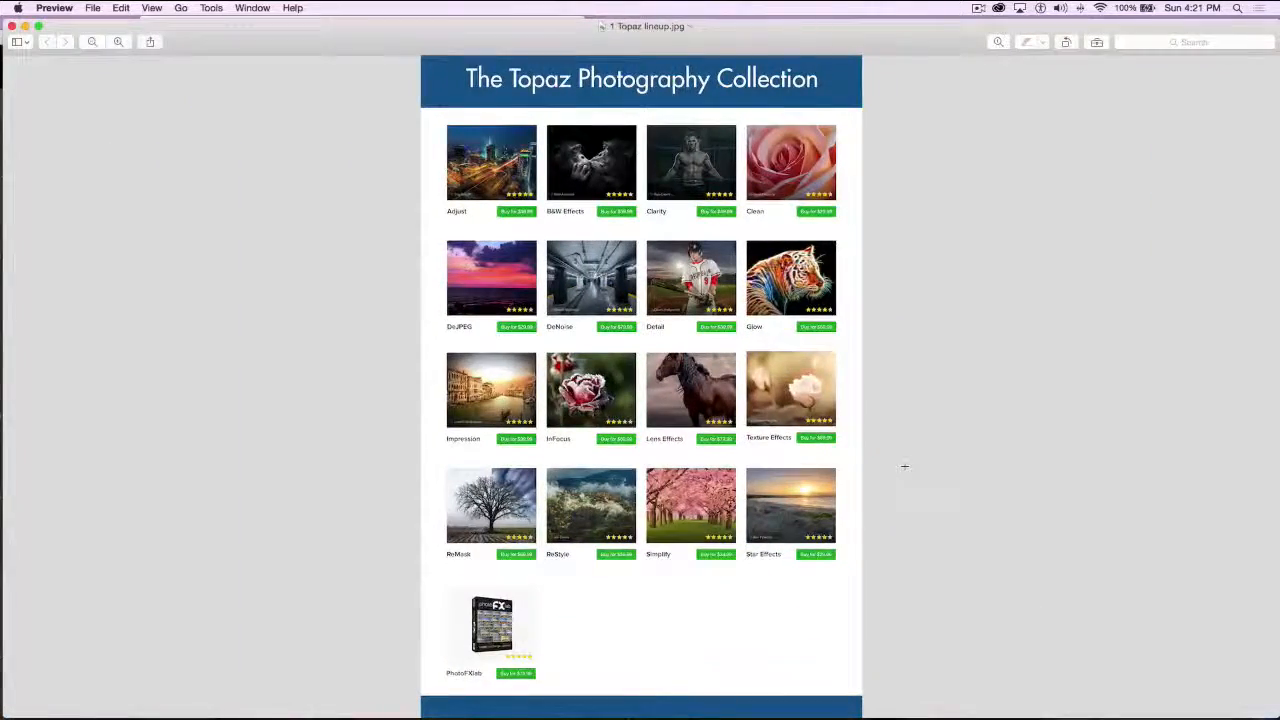
Review the Topaz Photography Collection lineup at full width, going over all plug-ins and their prices from Adjust to PhotoFXlab
scroll(904, 466, up, 5)
scroll(904, 466, up, 4)
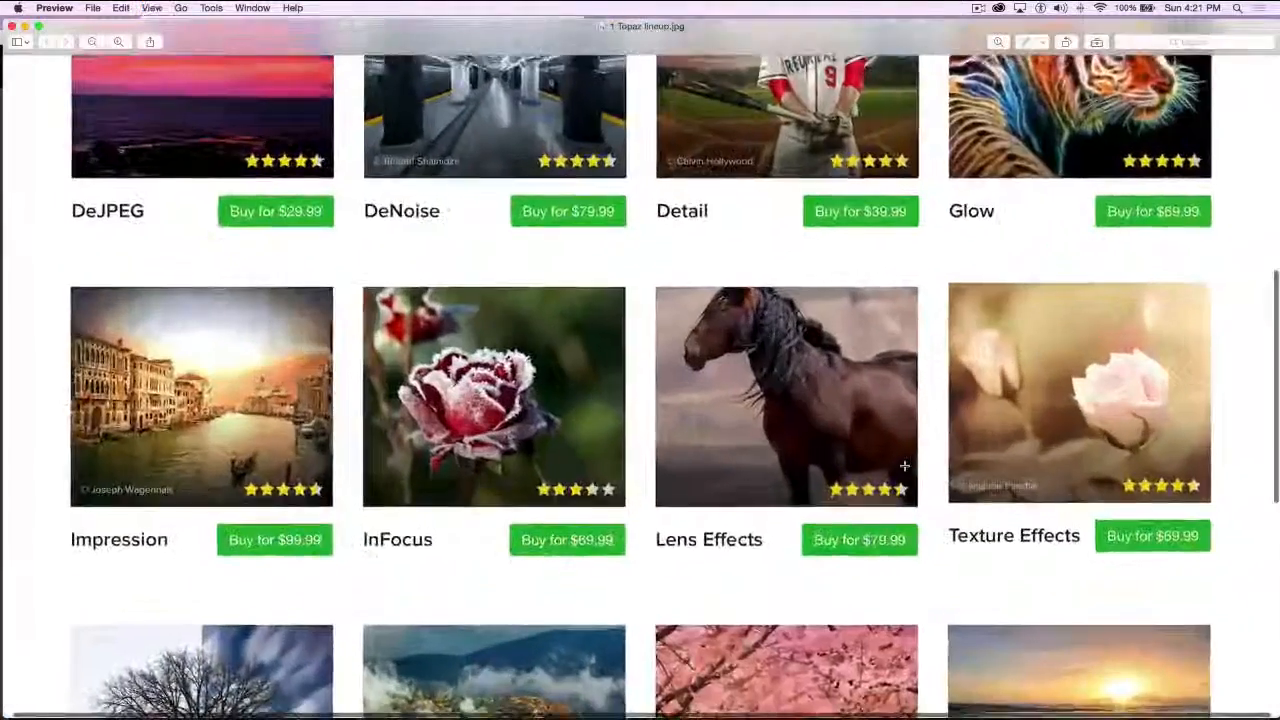
scroll(533, 476, up, 5)
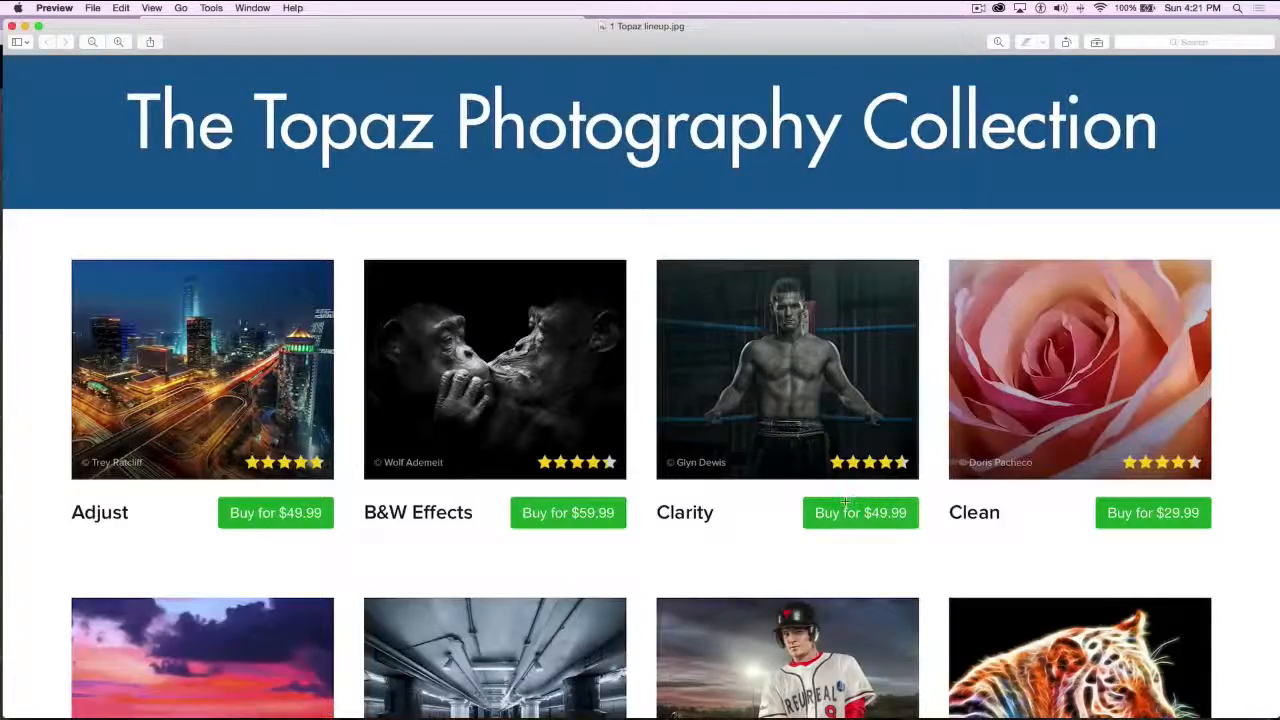
scroll(855, 498, down, 6)
scroll(844, 505, down, 10)
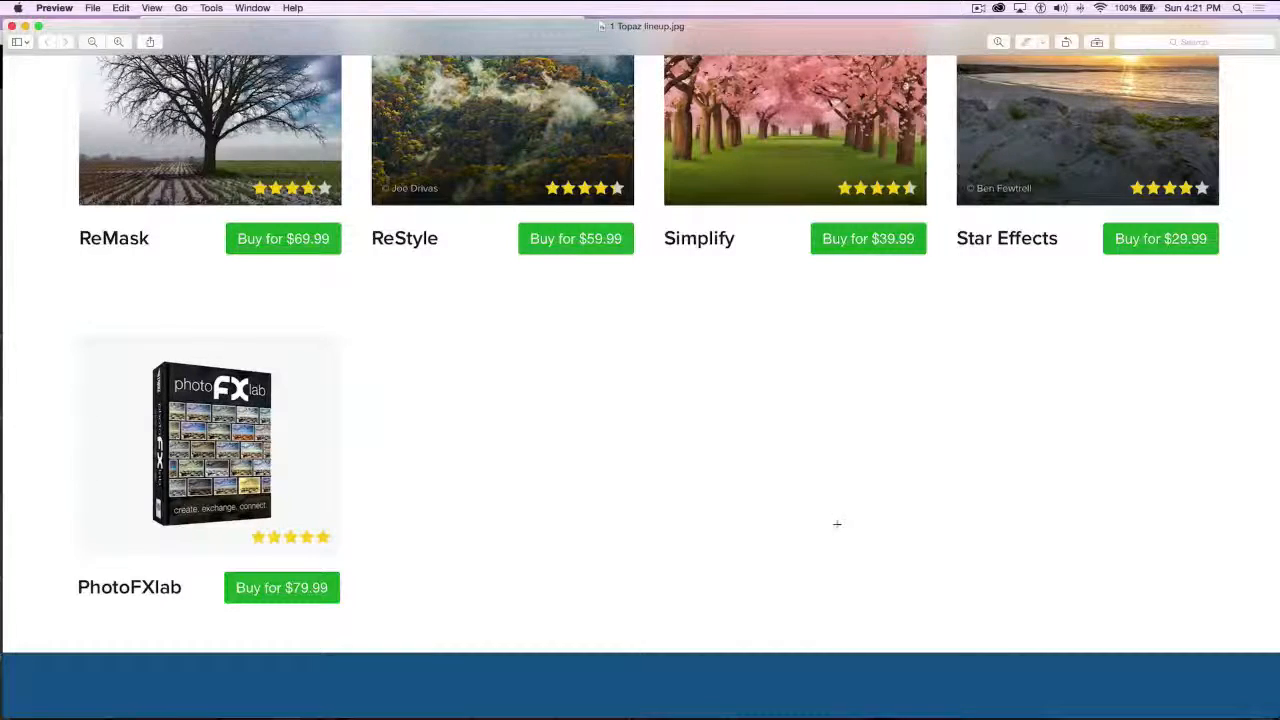
scroll(884, 470, up, 3)
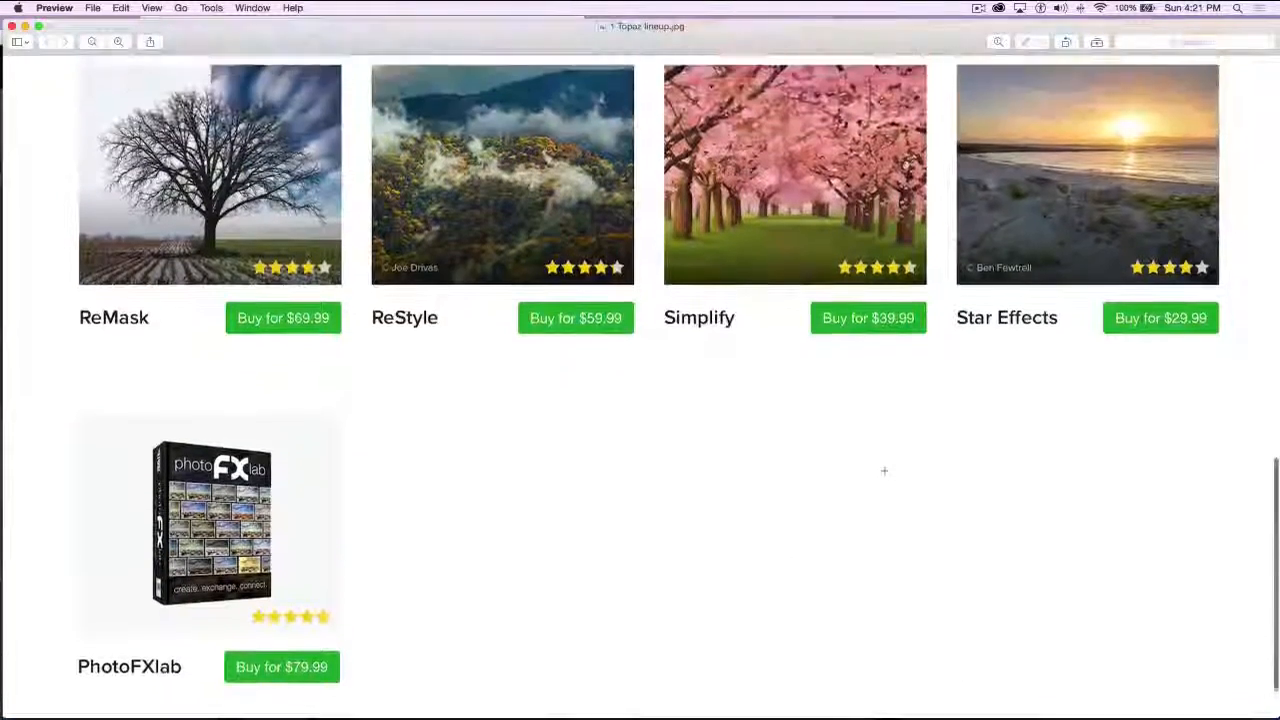
scroll(884, 470, up, 10)
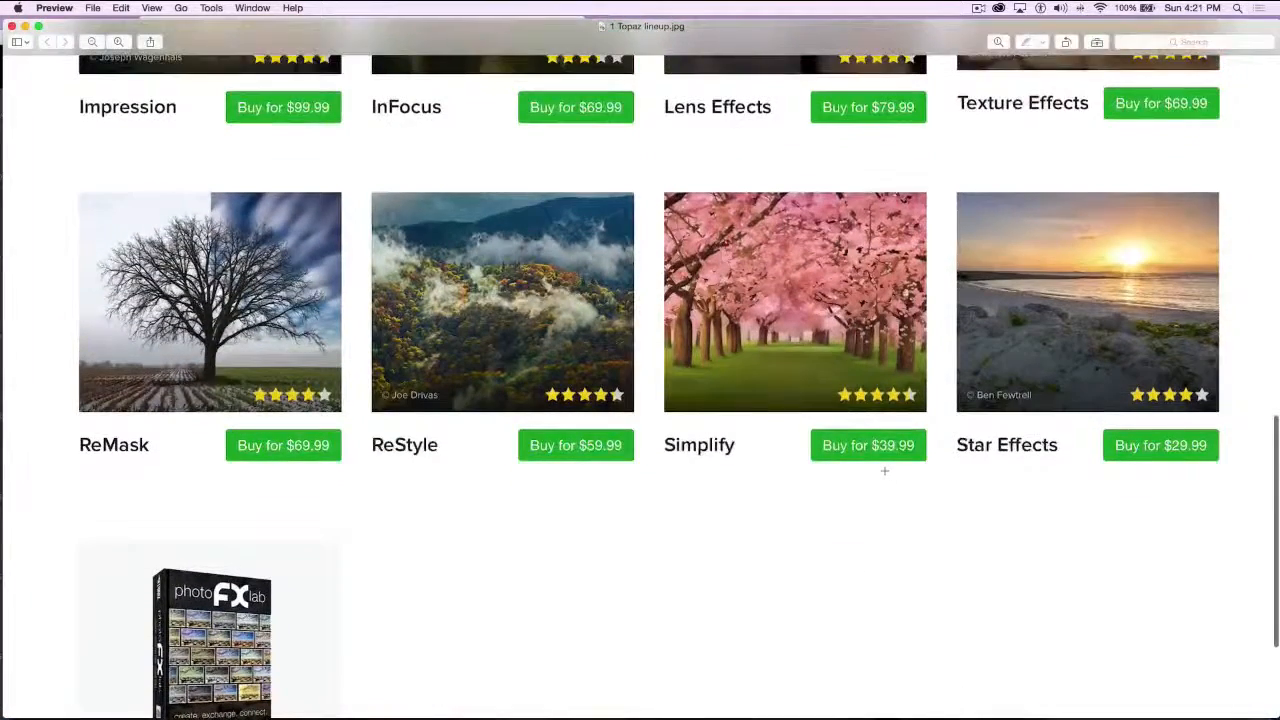
scroll(884, 470, up, 6)
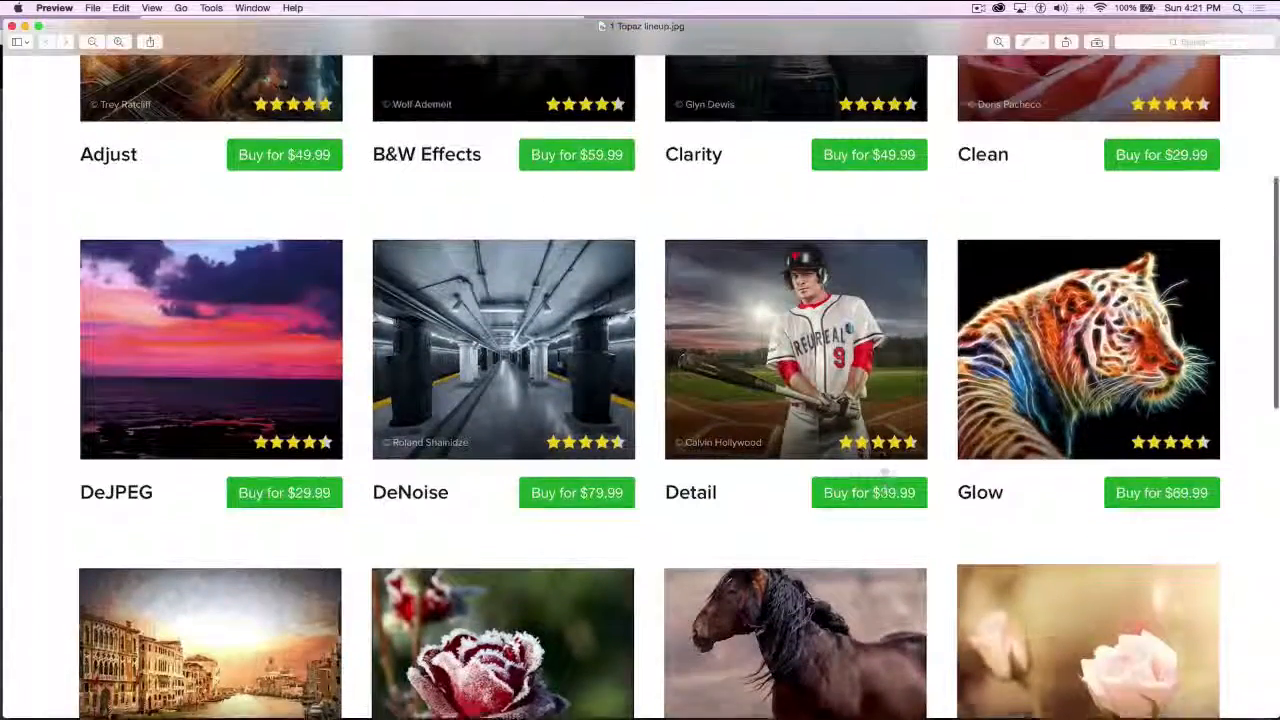
scroll(884, 470, up, 4)
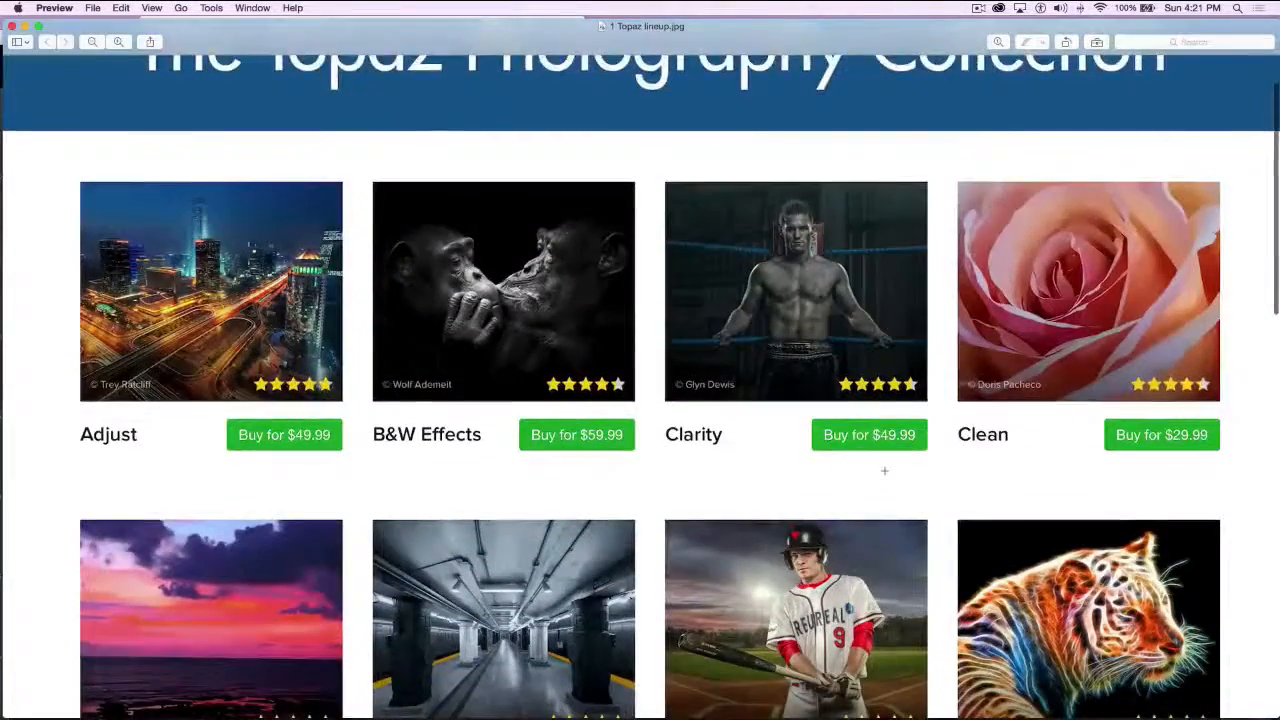
scroll(884, 470, down, 8)
scroll(884, 470, down, 2)
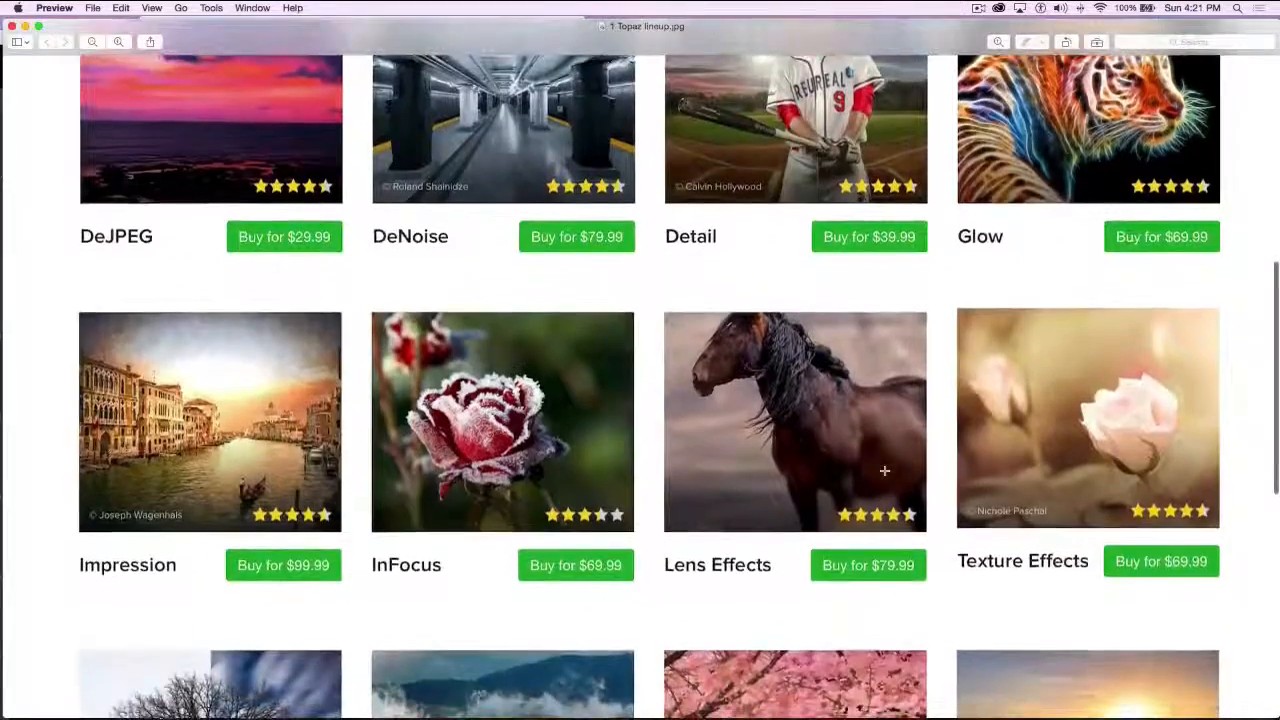
scroll(884, 470, down, 6)
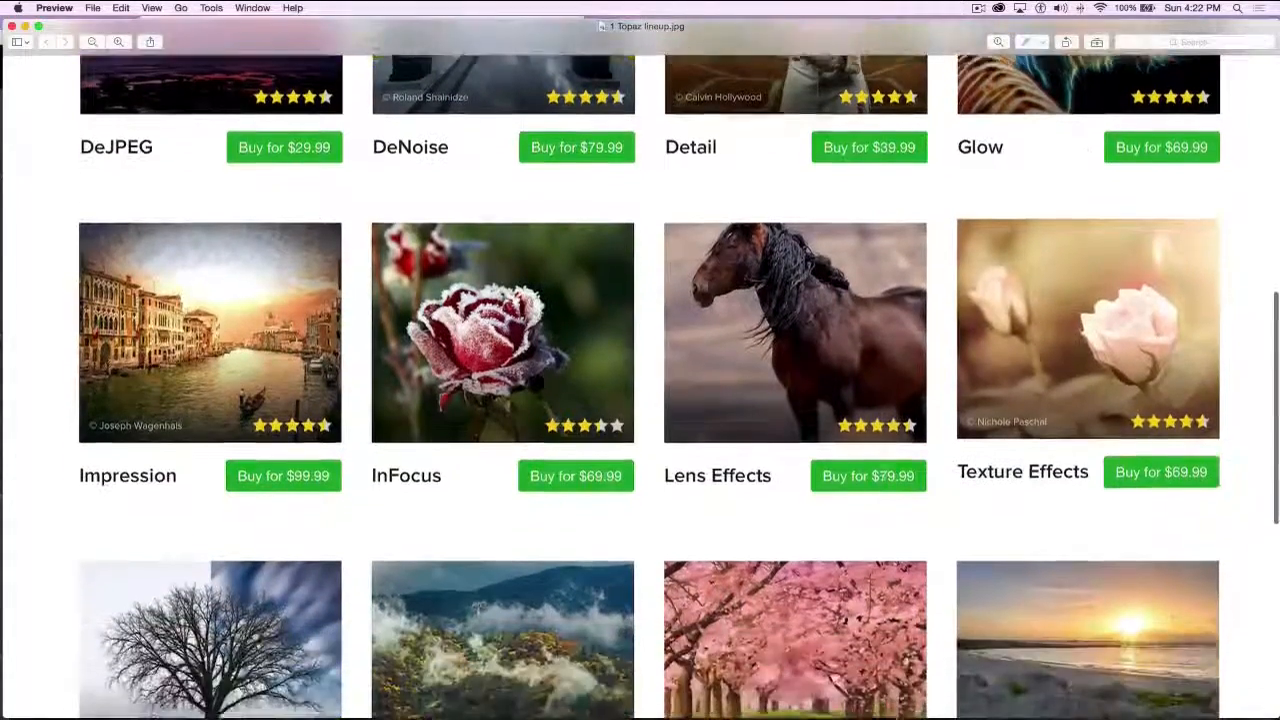
scroll(884, 470, down, 5)
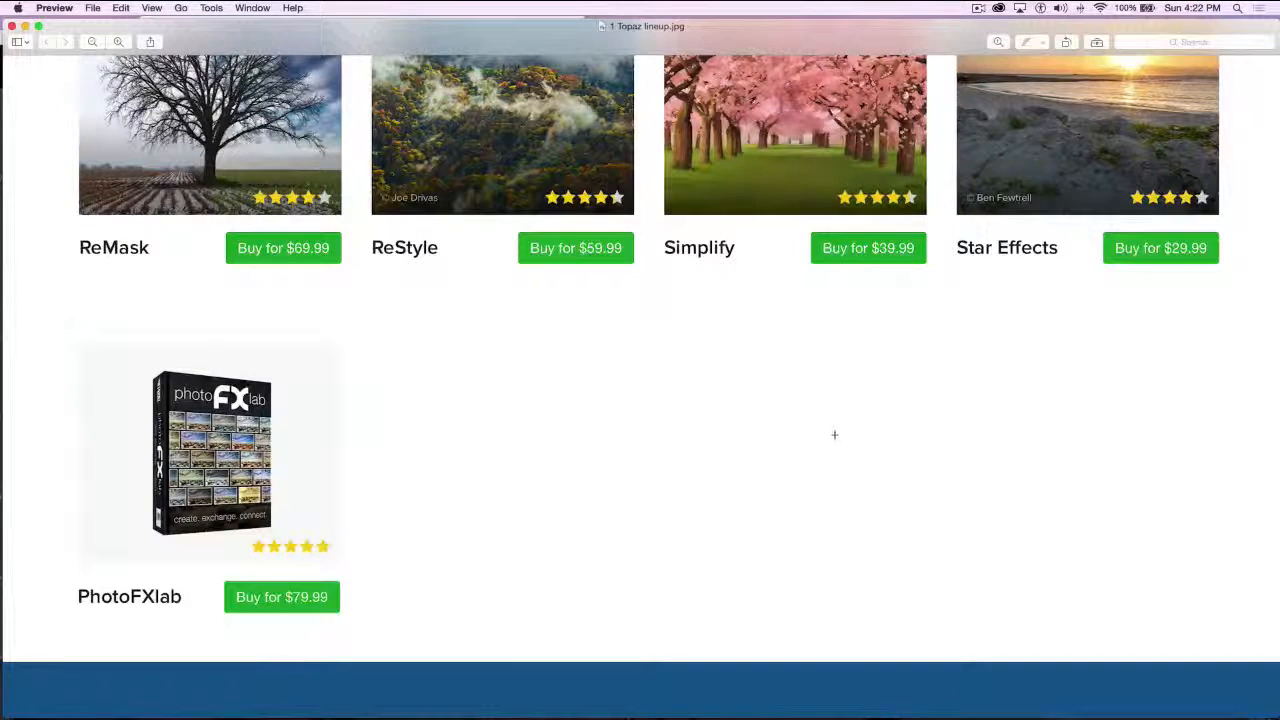
scroll(894, 423, up, 5)
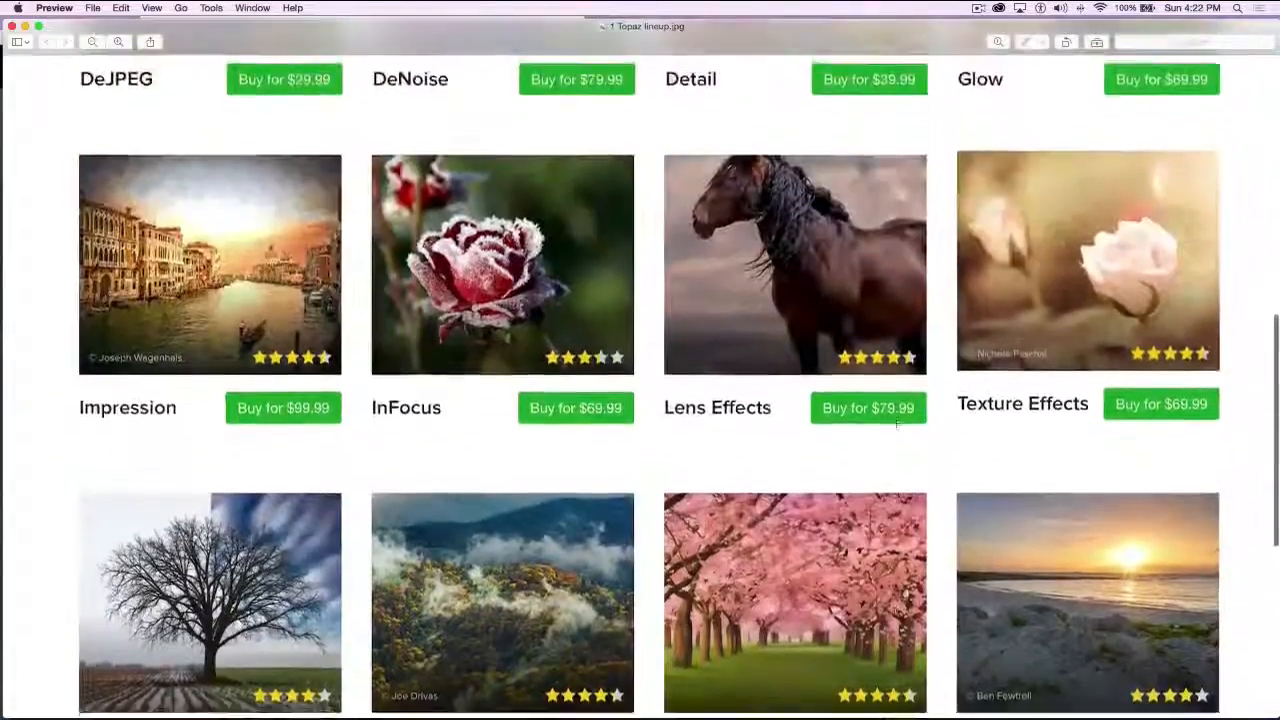
scroll(897, 424, up, 8)
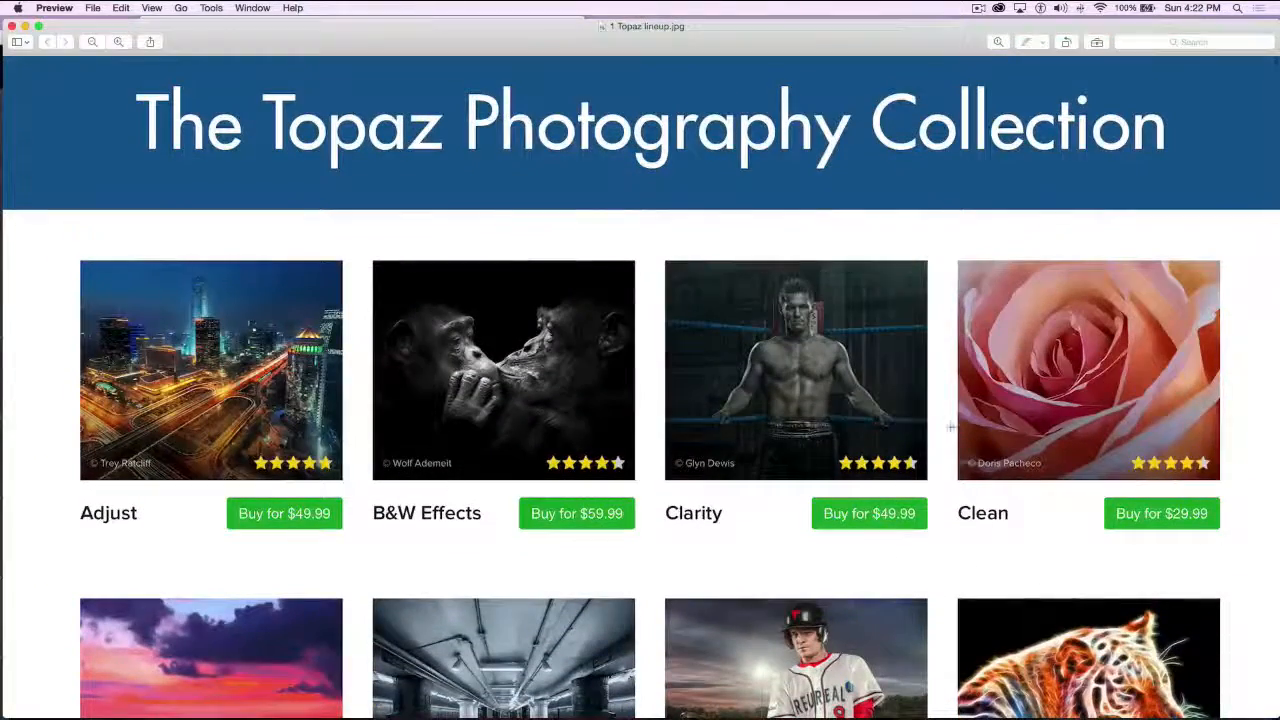
scroll(951, 425, down, 8)
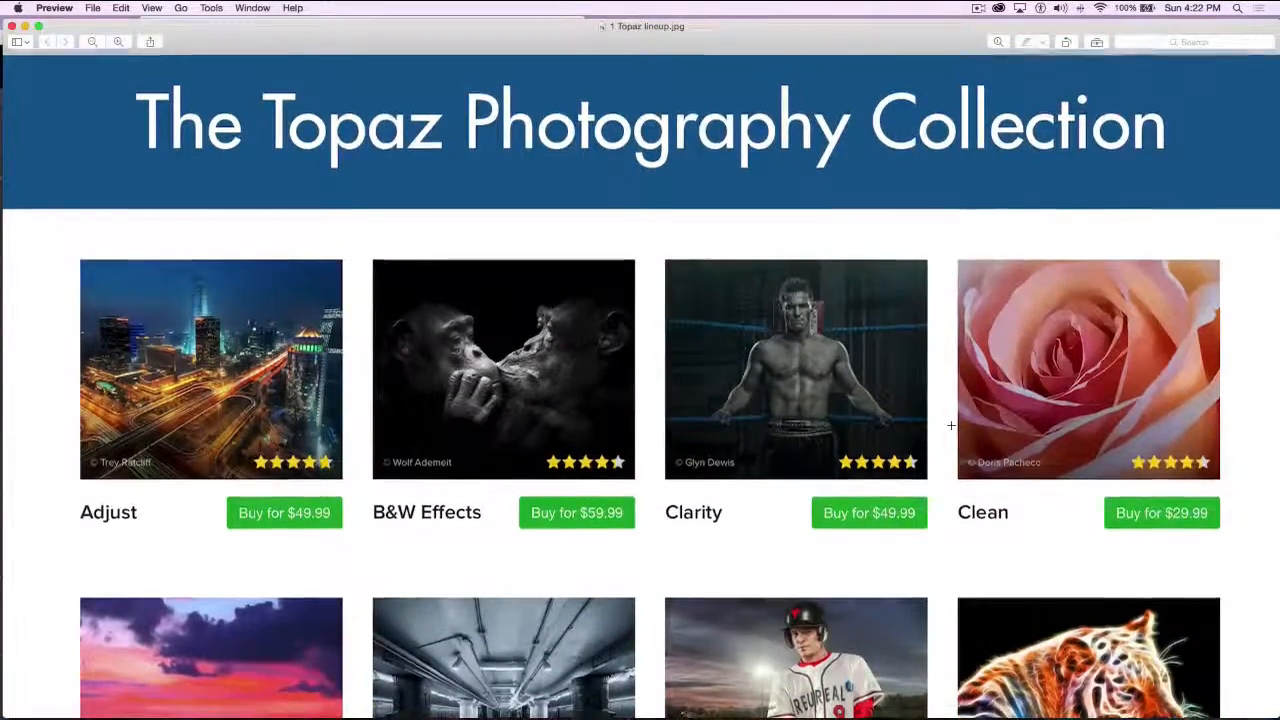
scroll(951, 425, down, 8)
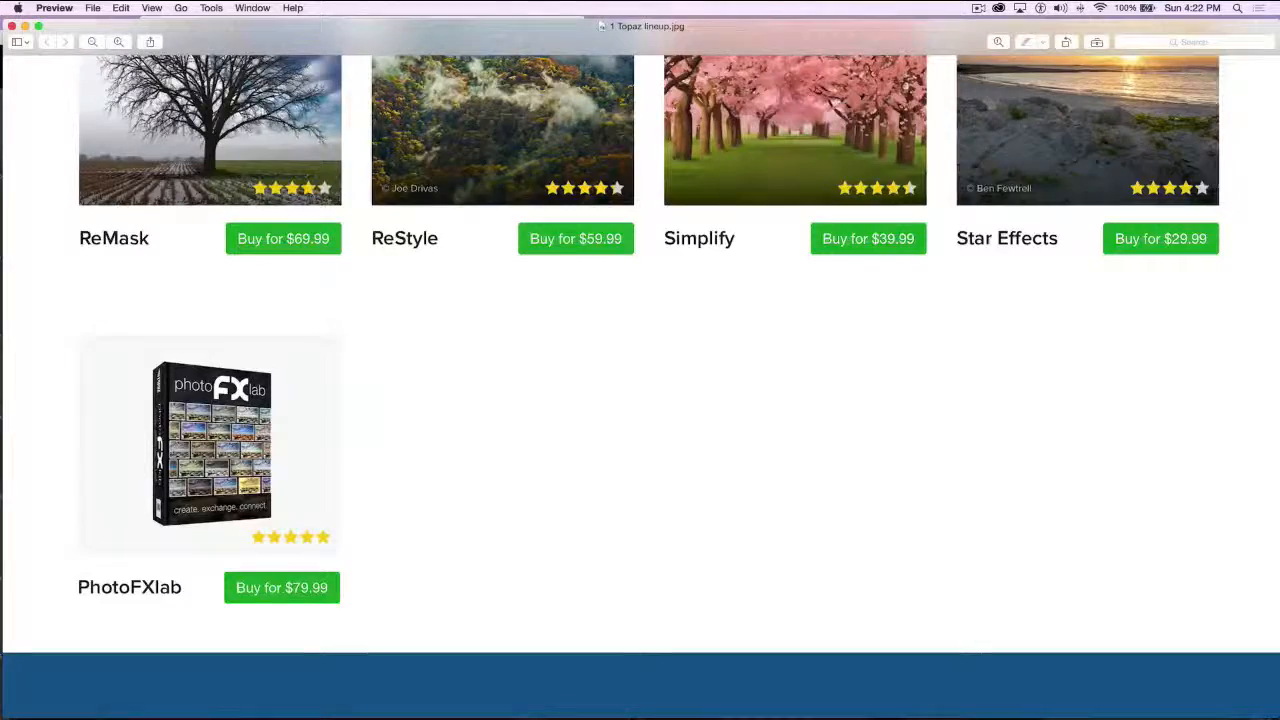
scroll(505, 436, up, 15)
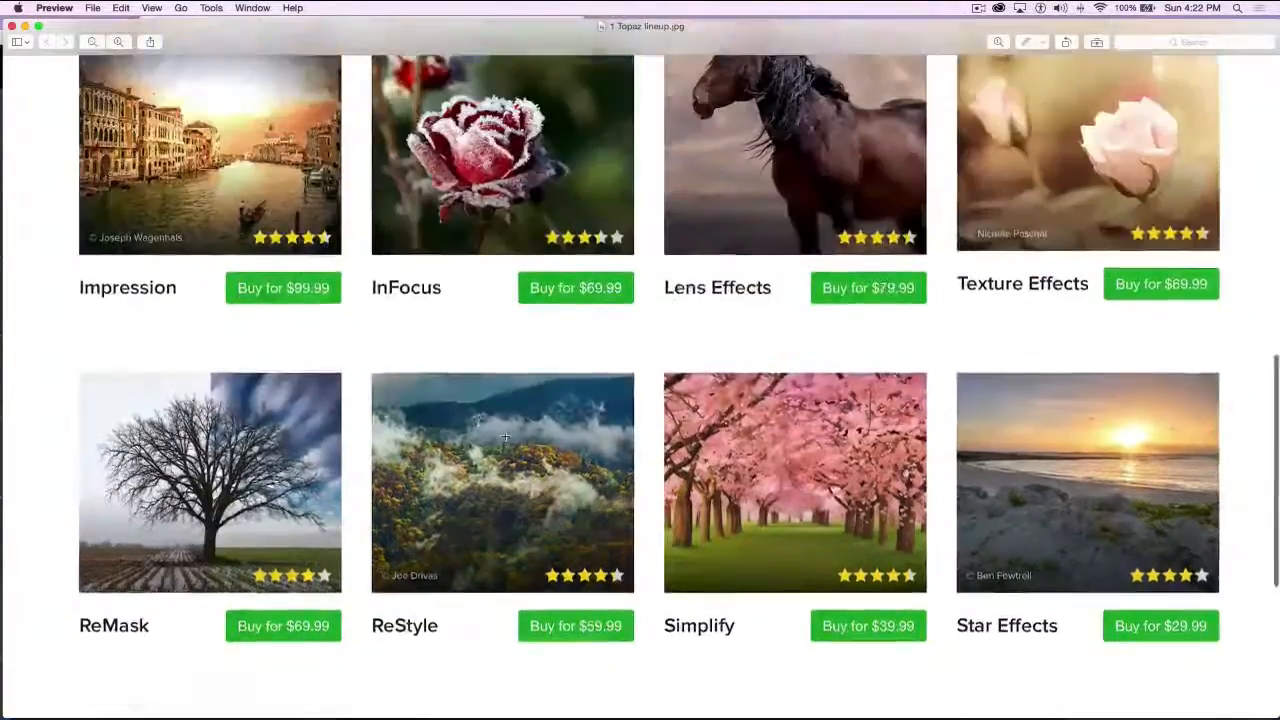
scroll(505, 436, up, 2)
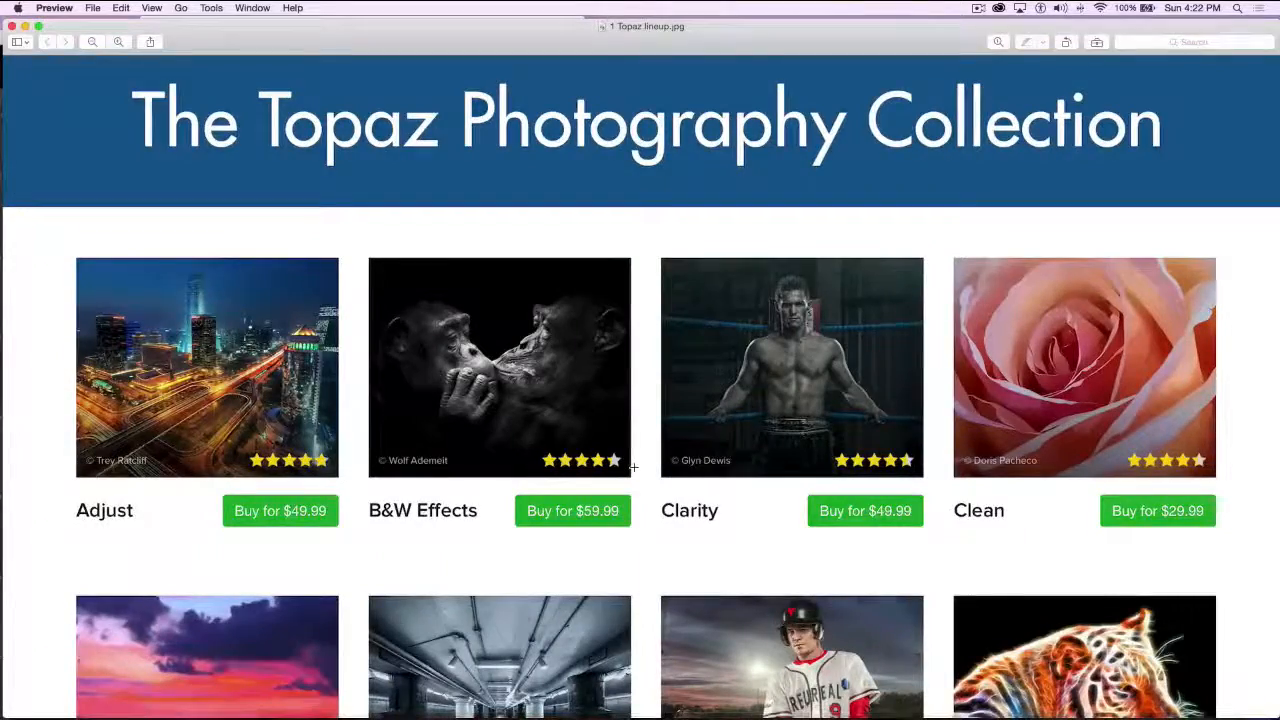
scroll(633, 466, down, 5)
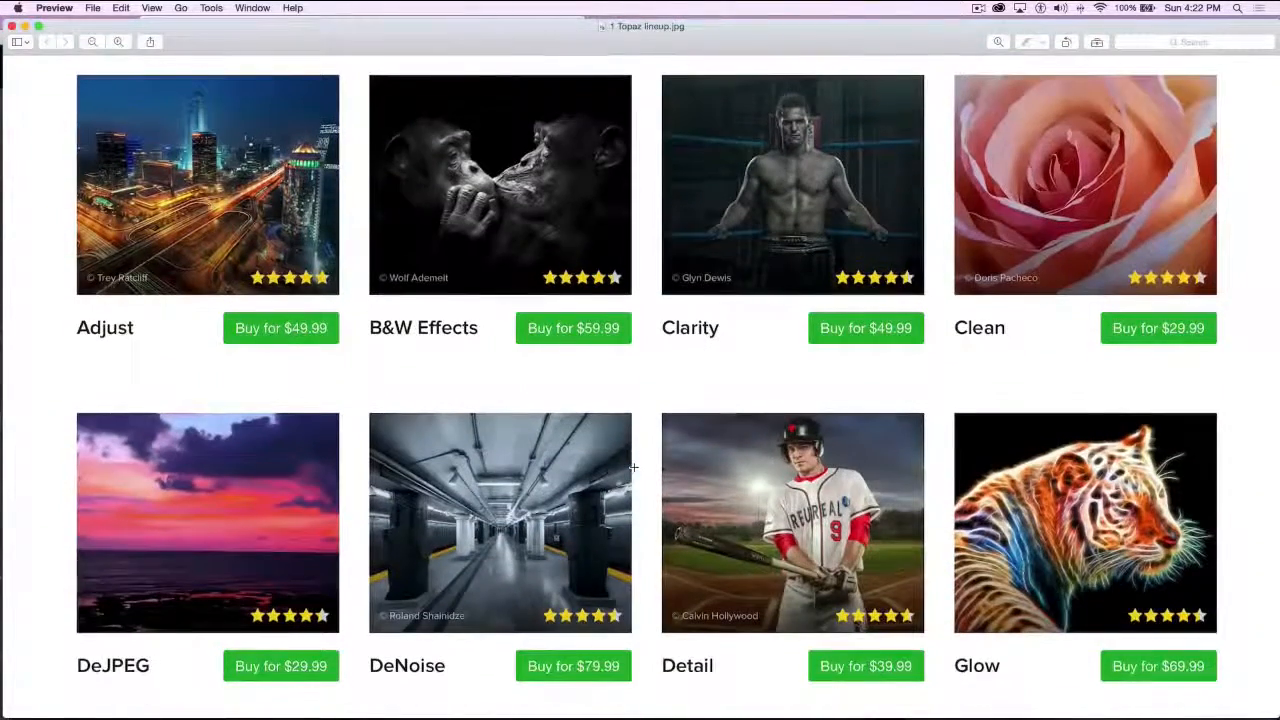
scroll(658, 363, down, 7)
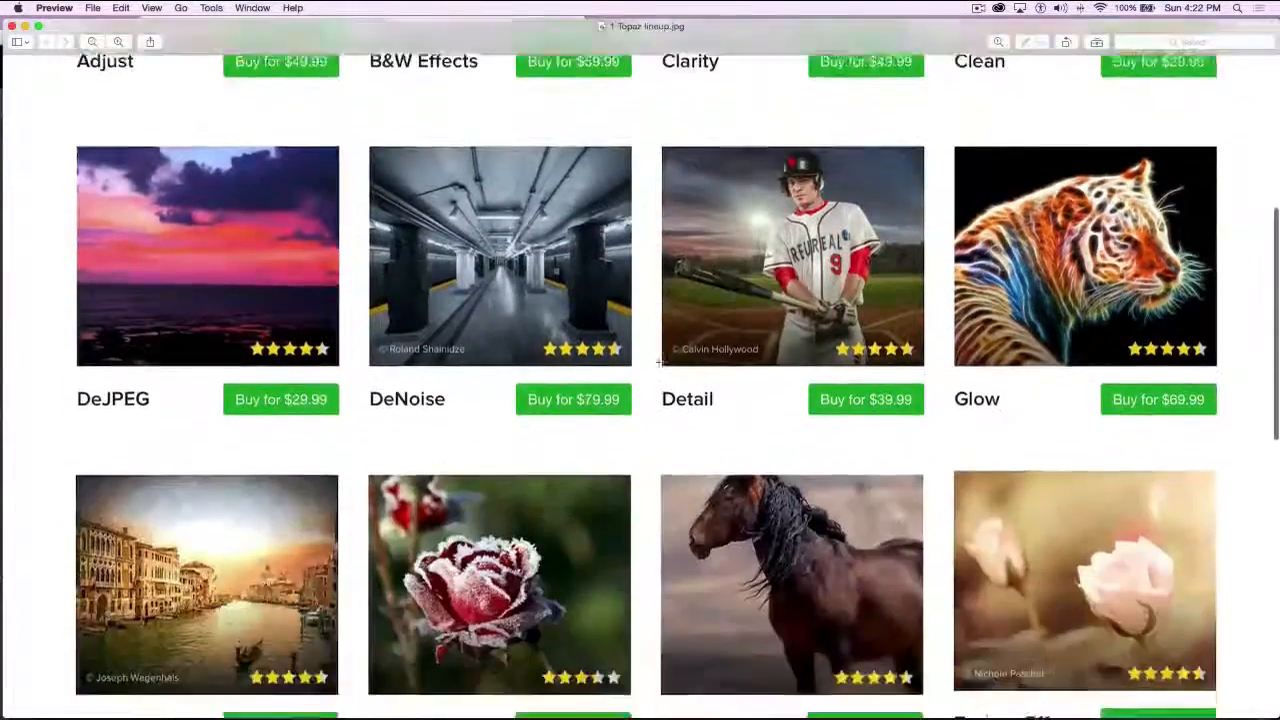
scroll(658, 363, down, 18)
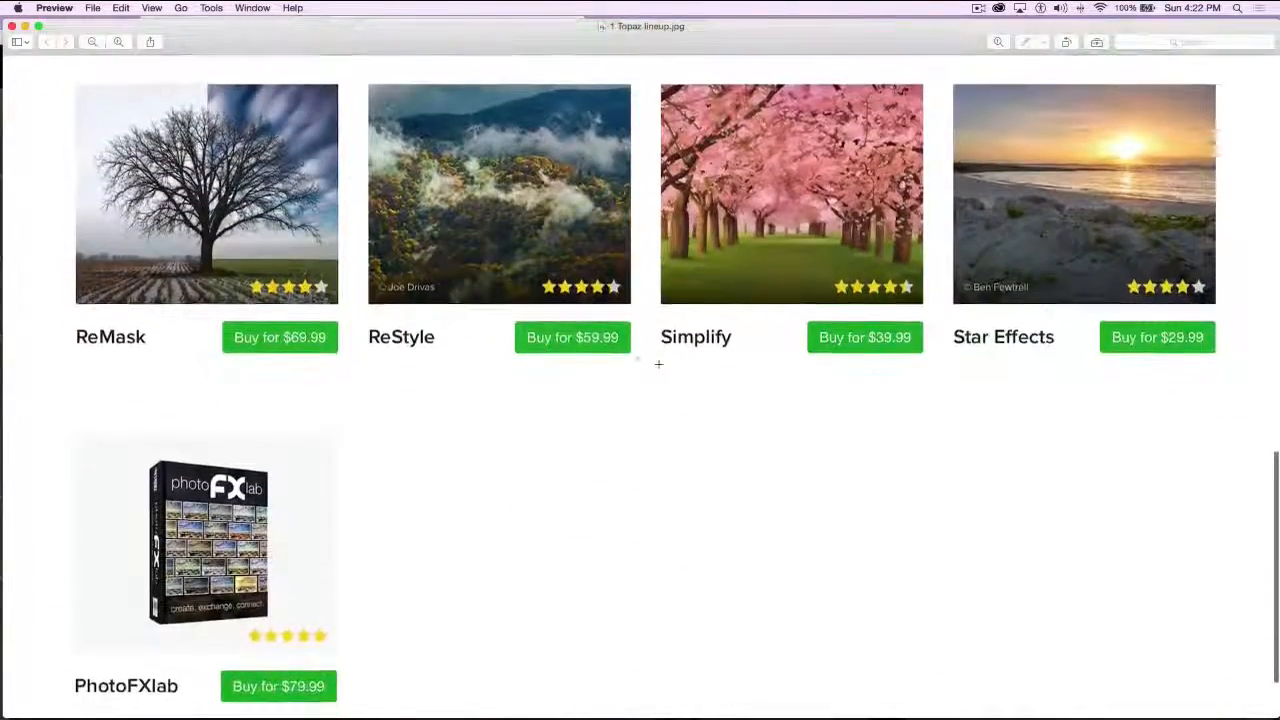
scroll(658, 364, down, 1)
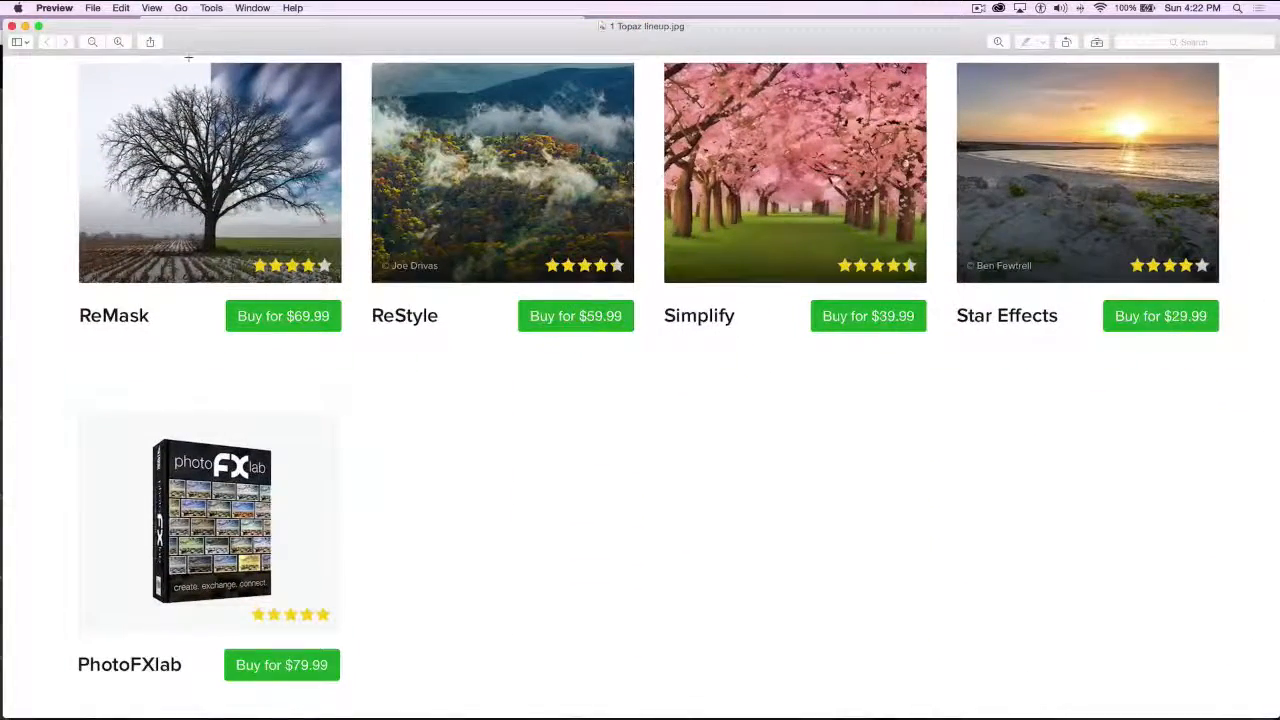
Close 1 Topaz lineup.jpg and return to Photoshop, moving its window back up to fill the screen
click(12, 26)
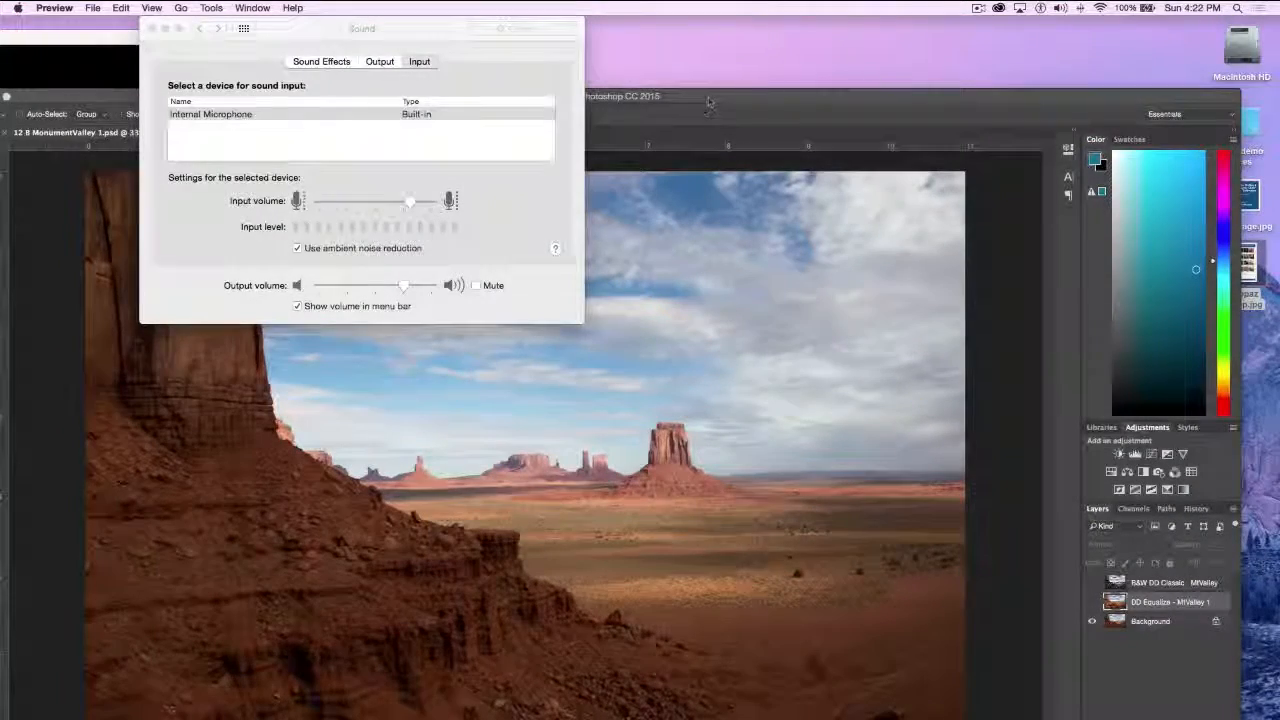
drag(708, 101, 737, 20)
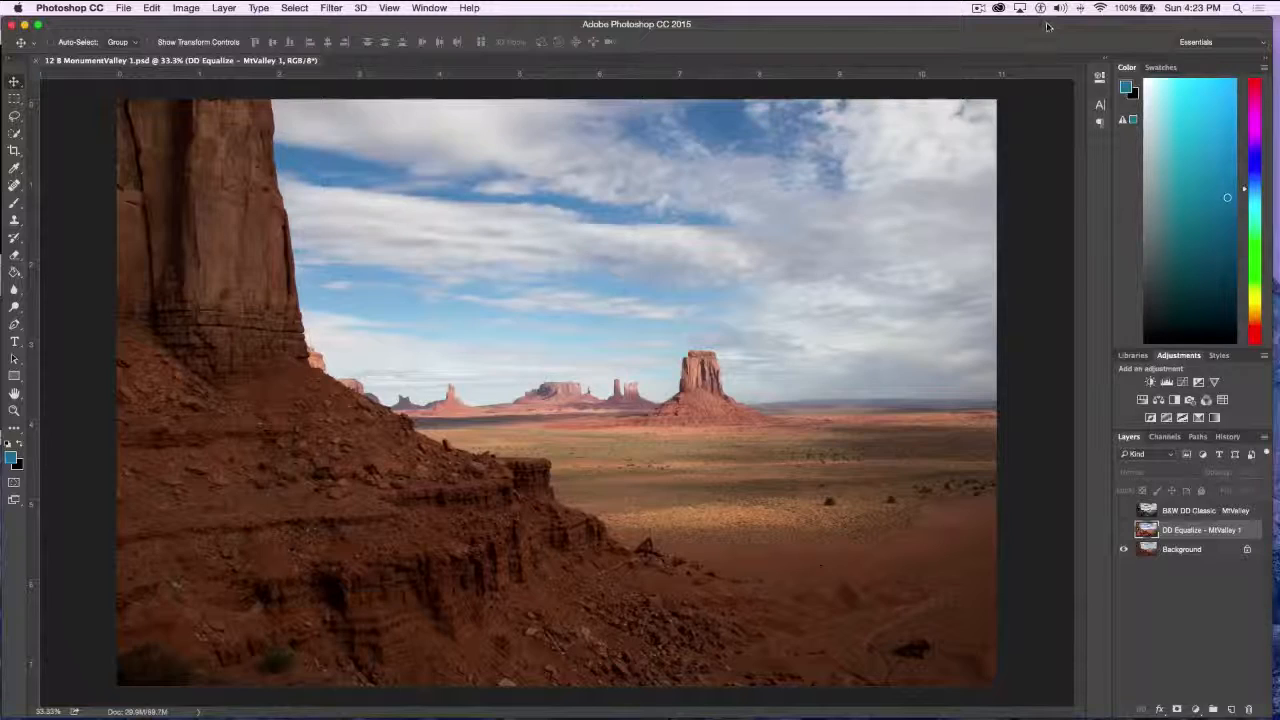
drag(1048, 27, 1053, 27)
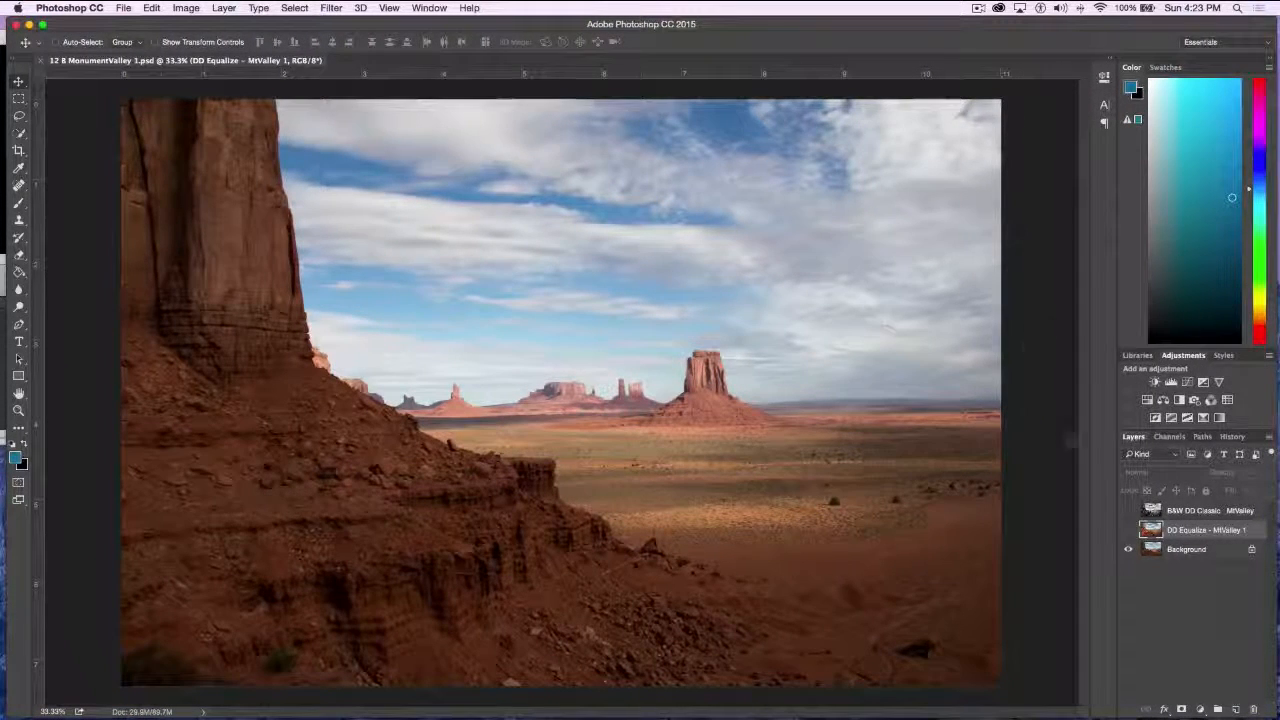
Toggle the DD Equalize - MtValley 1 layer several times to compare it with the original Monument Valley photo, leaving it shown
click(1128, 530)
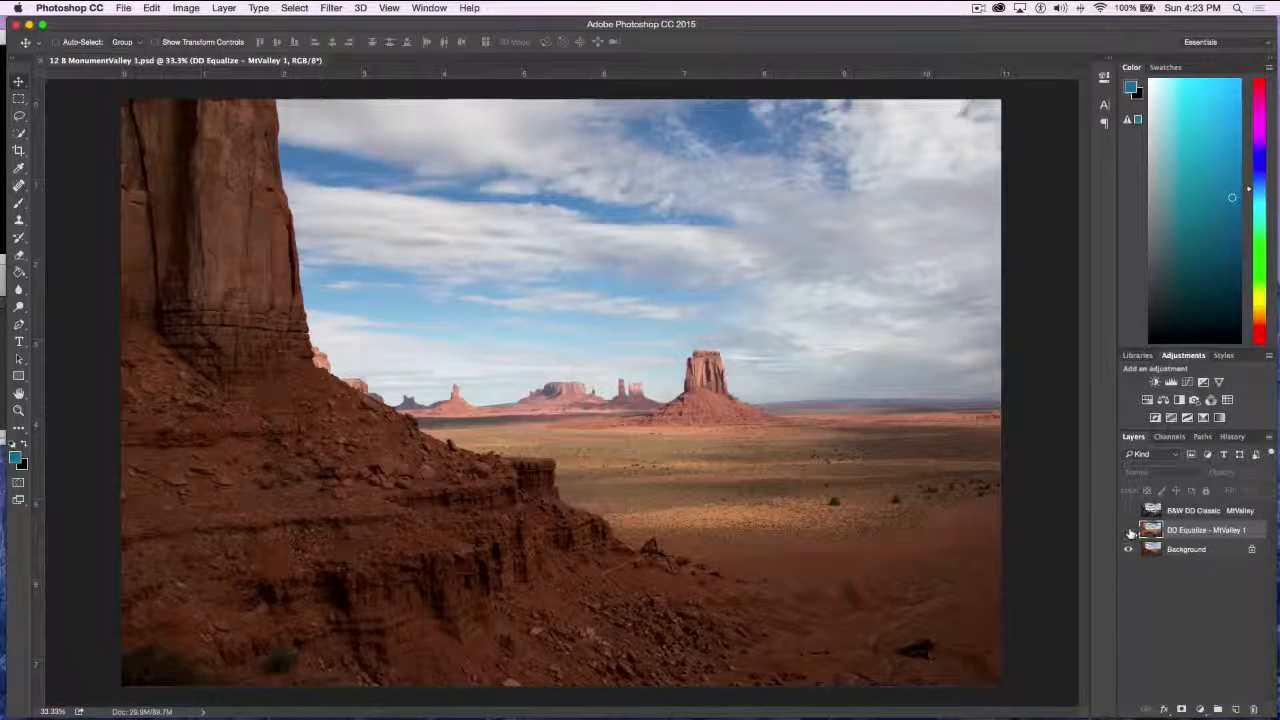
click(1129, 531)
click(1130, 530)
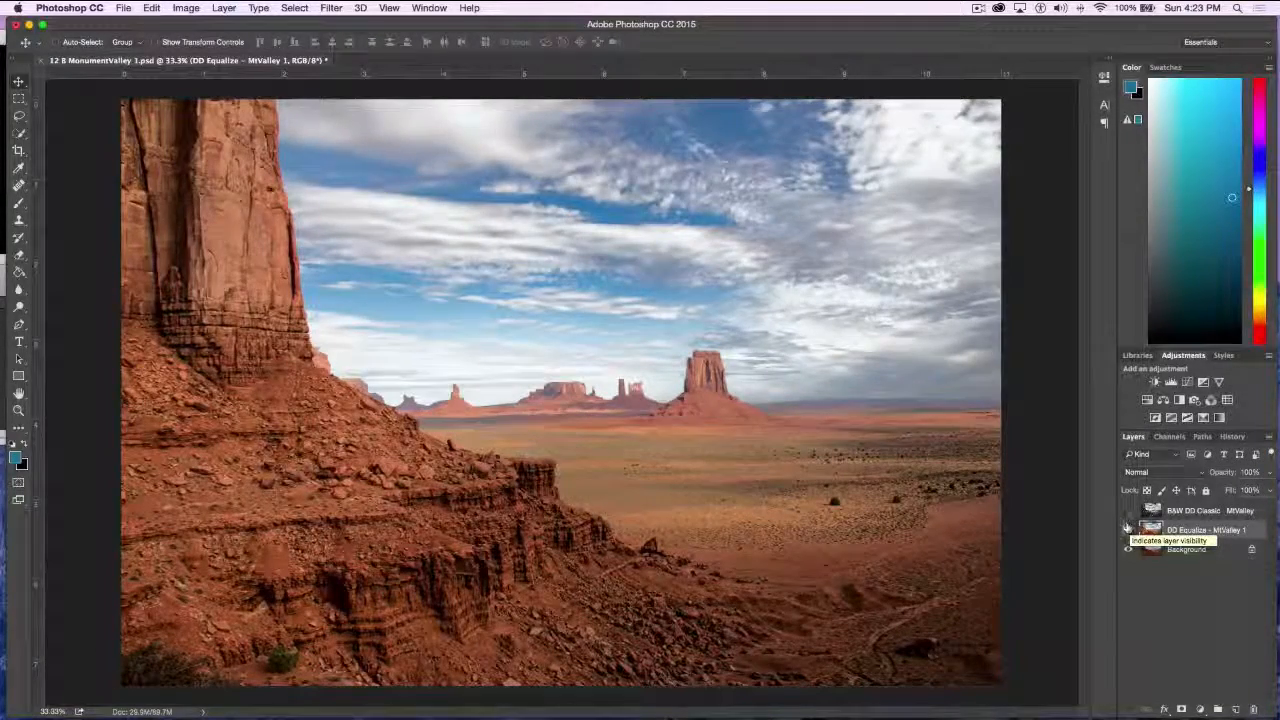
click(1127, 530)
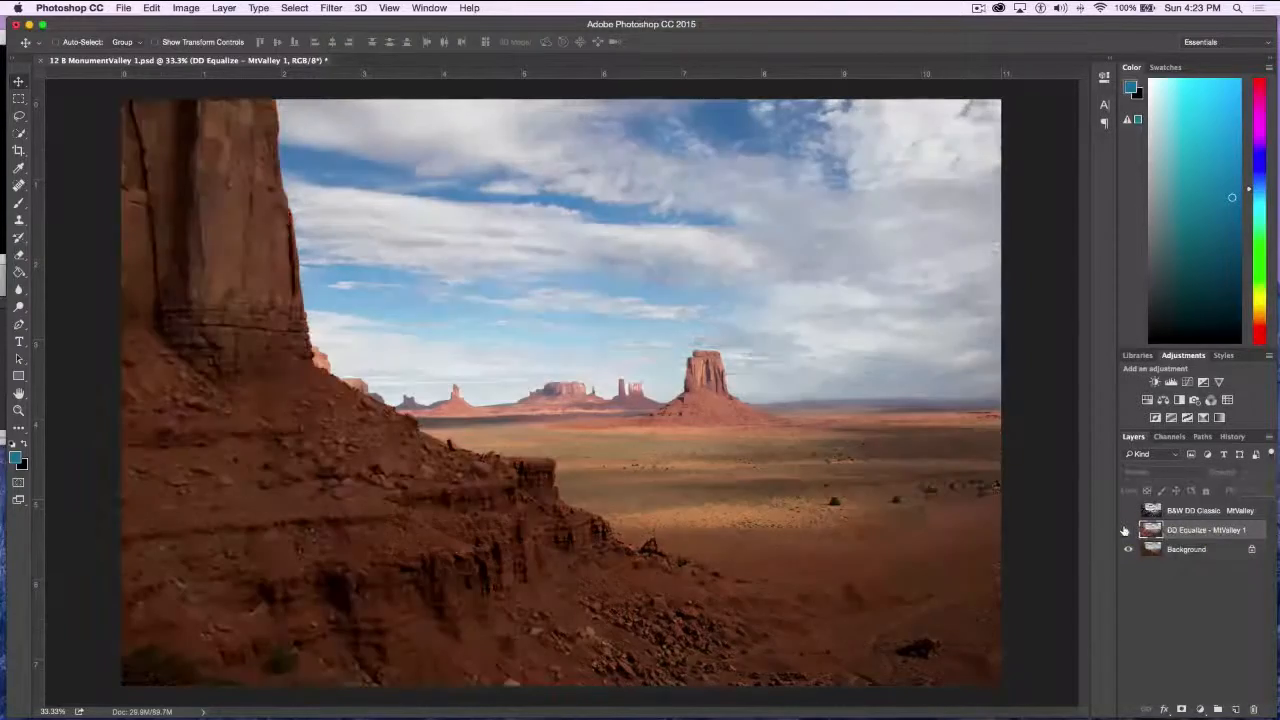
click(1128, 529)
click(1127, 530)
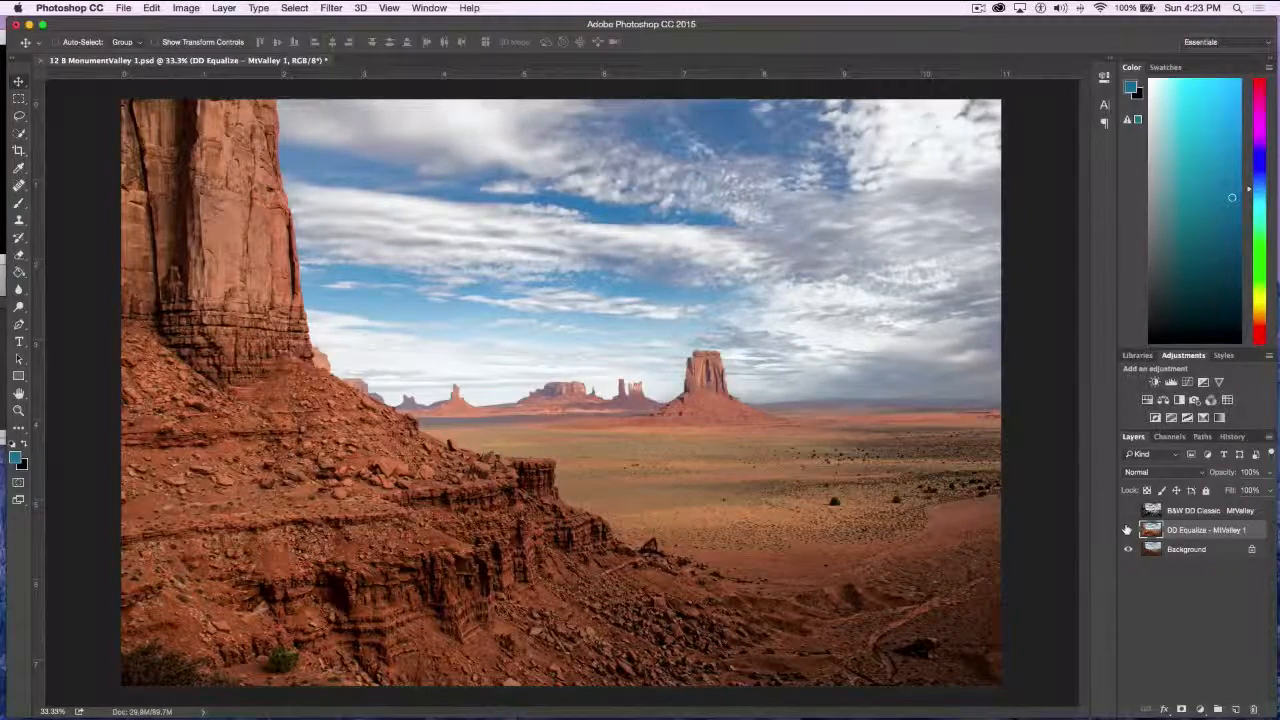
Hide the DD Equalize layer and compare the original with the B&W DD Classic layer, leaving the black-and-white version shown
click(1127, 530)
click(1127, 511)
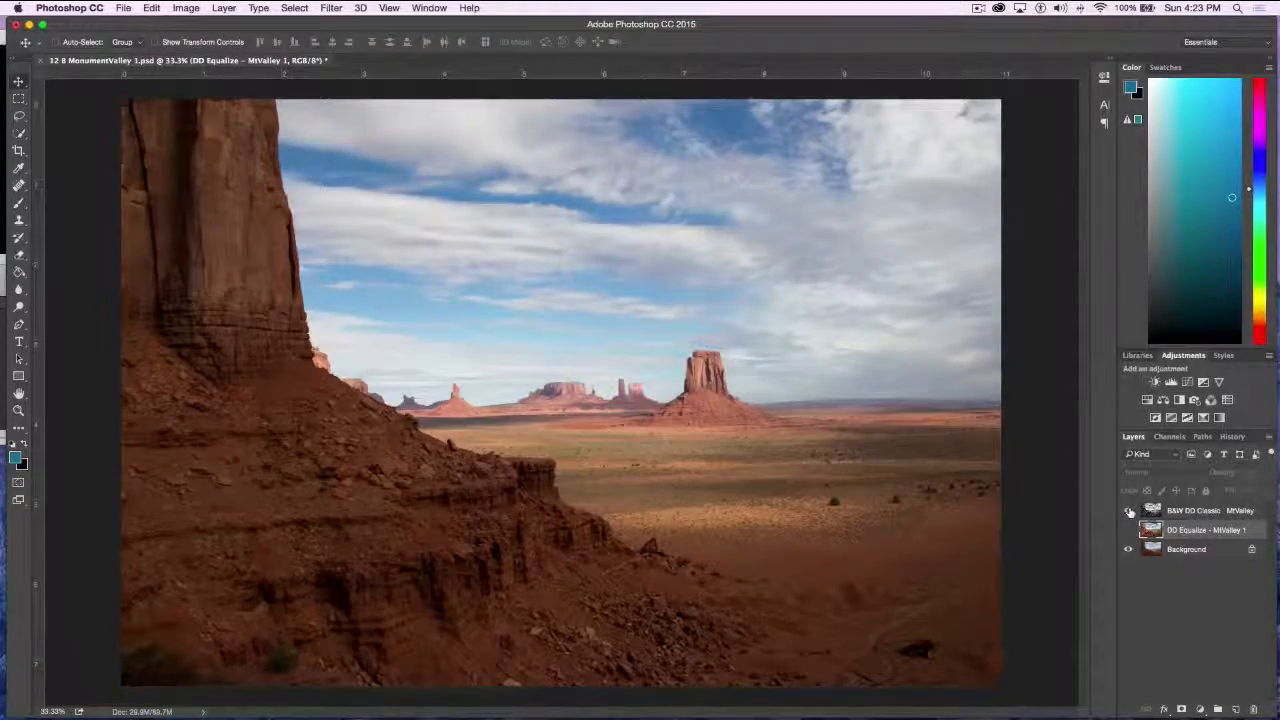
click(1129, 511)
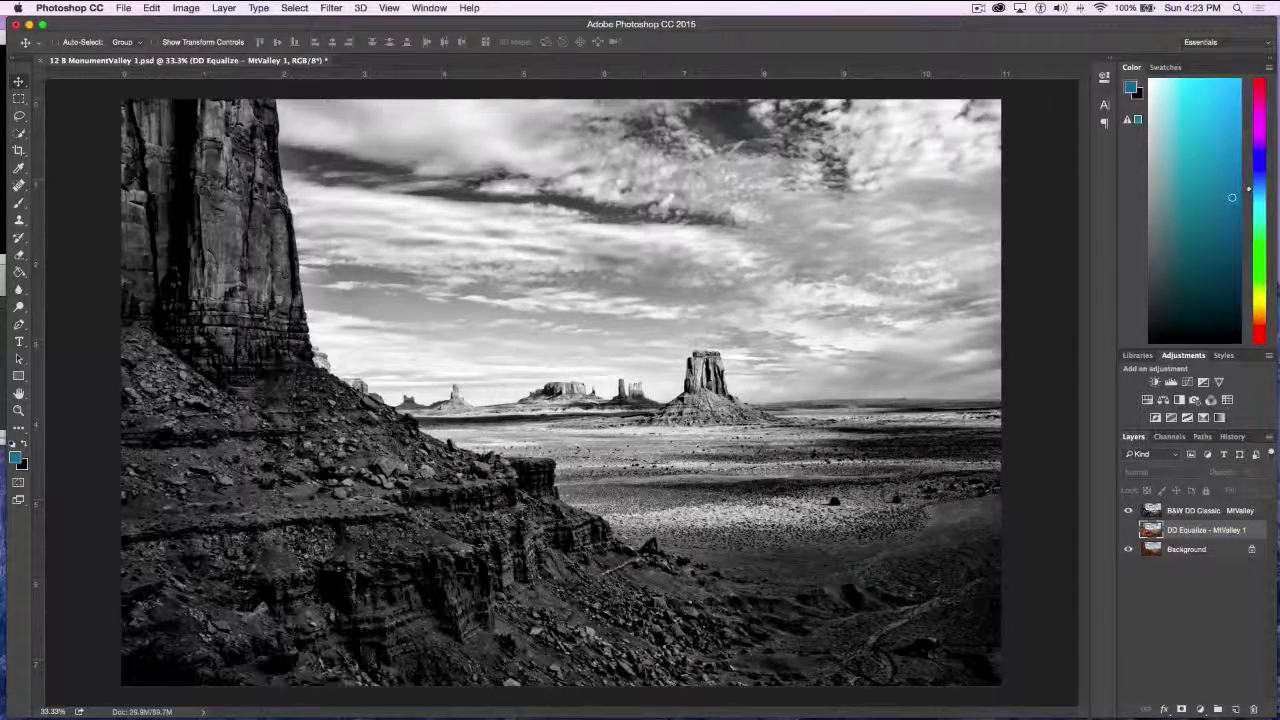
Duplicate the Background layer, hide the B&W DD Classic layer above it, and open the copy in Topaz BW Effects 2
drag(1204, 552, 1236, 708)
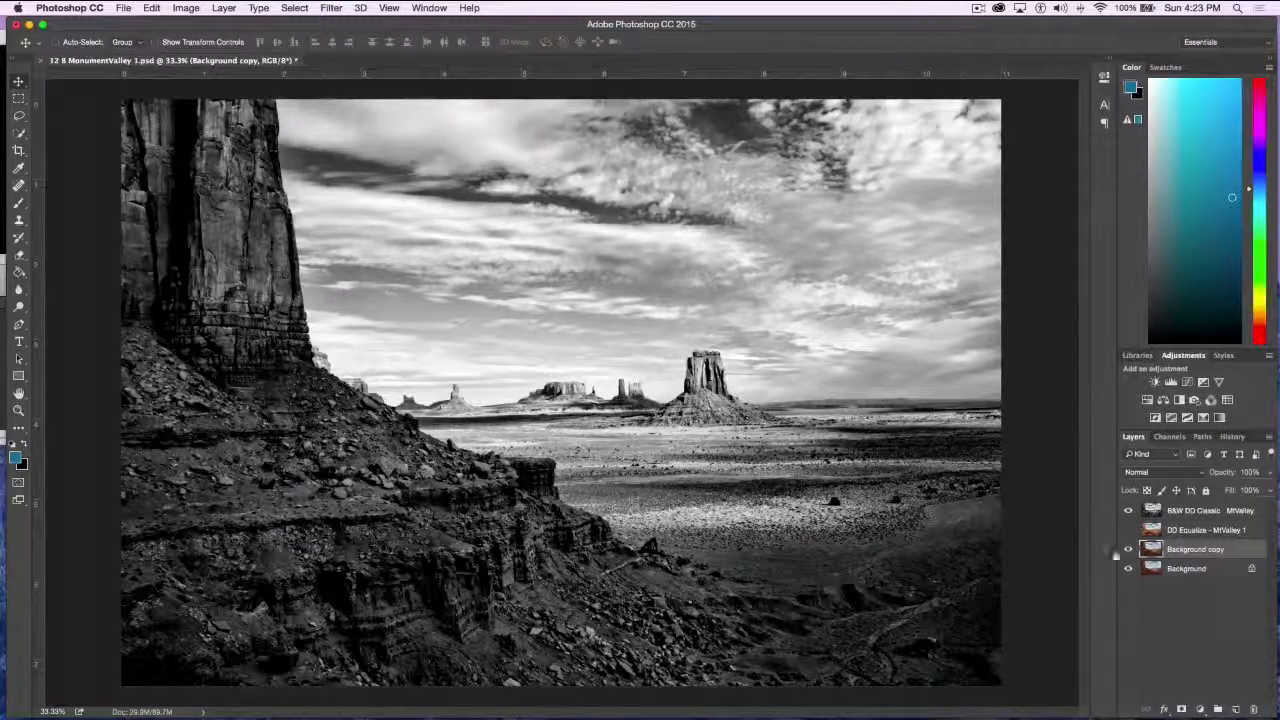
click(1128, 510)
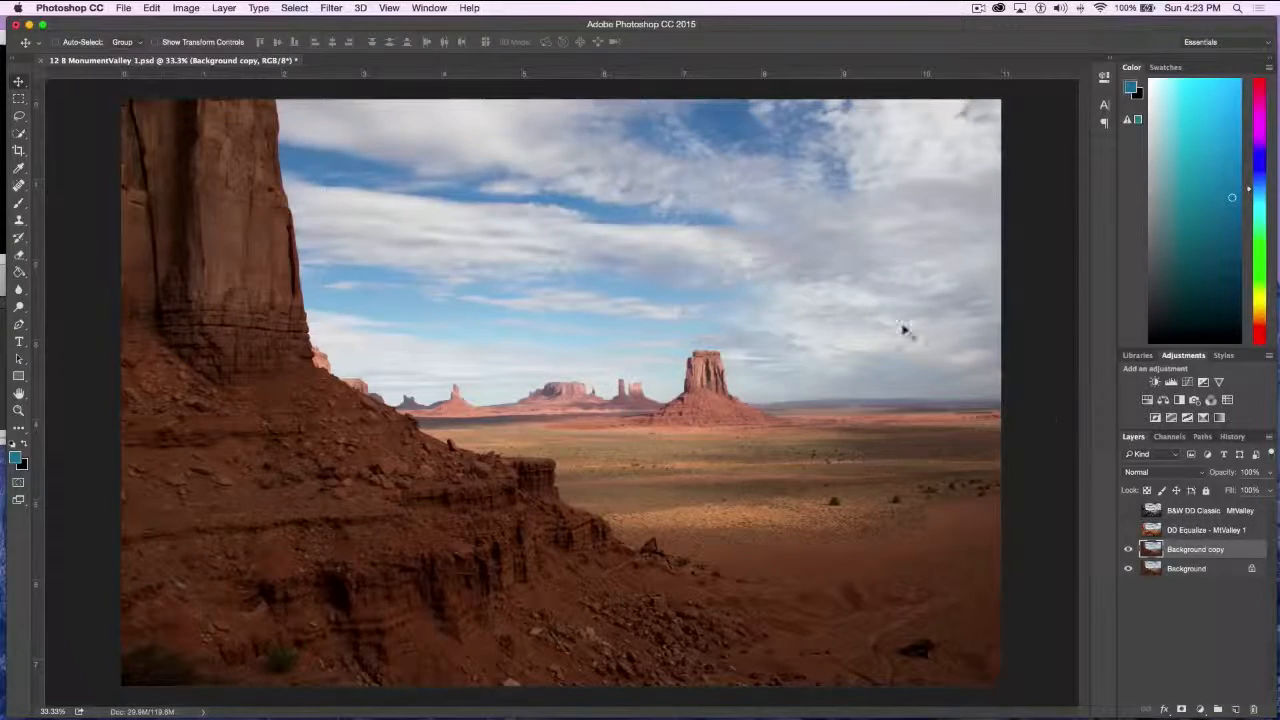
click(330, 8)
mouse_move(357, 306)
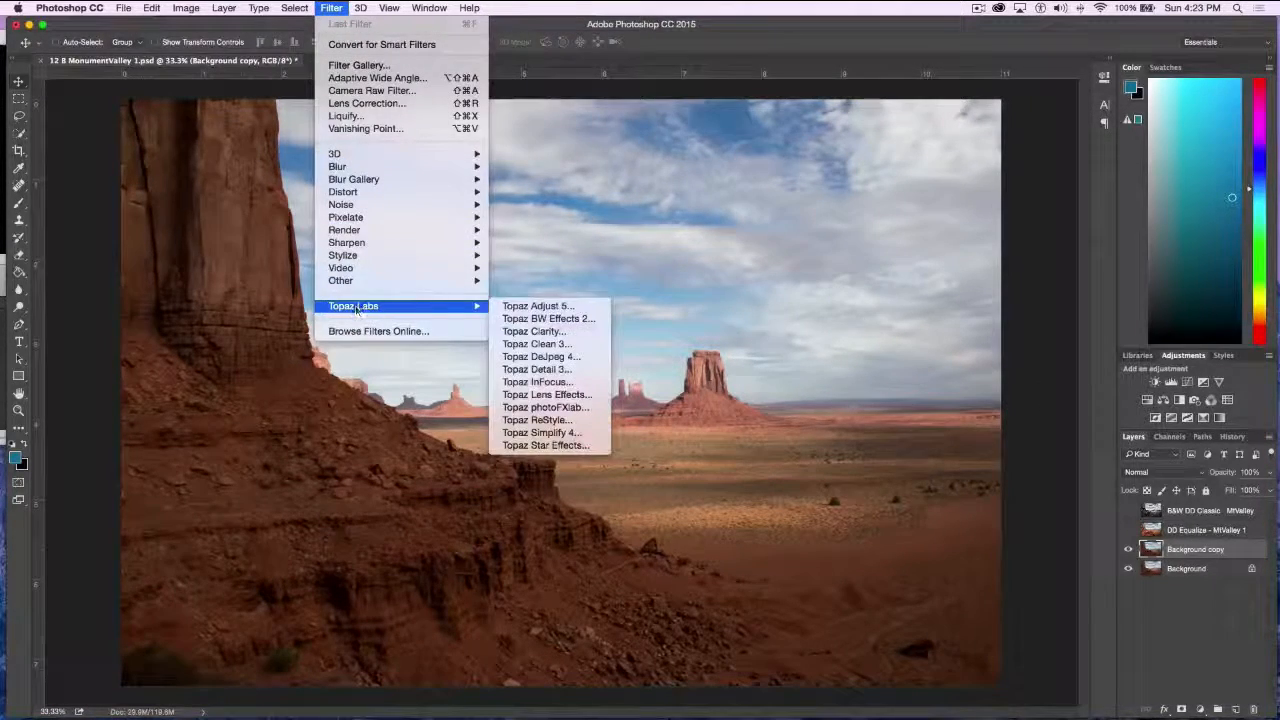
click(540, 320)
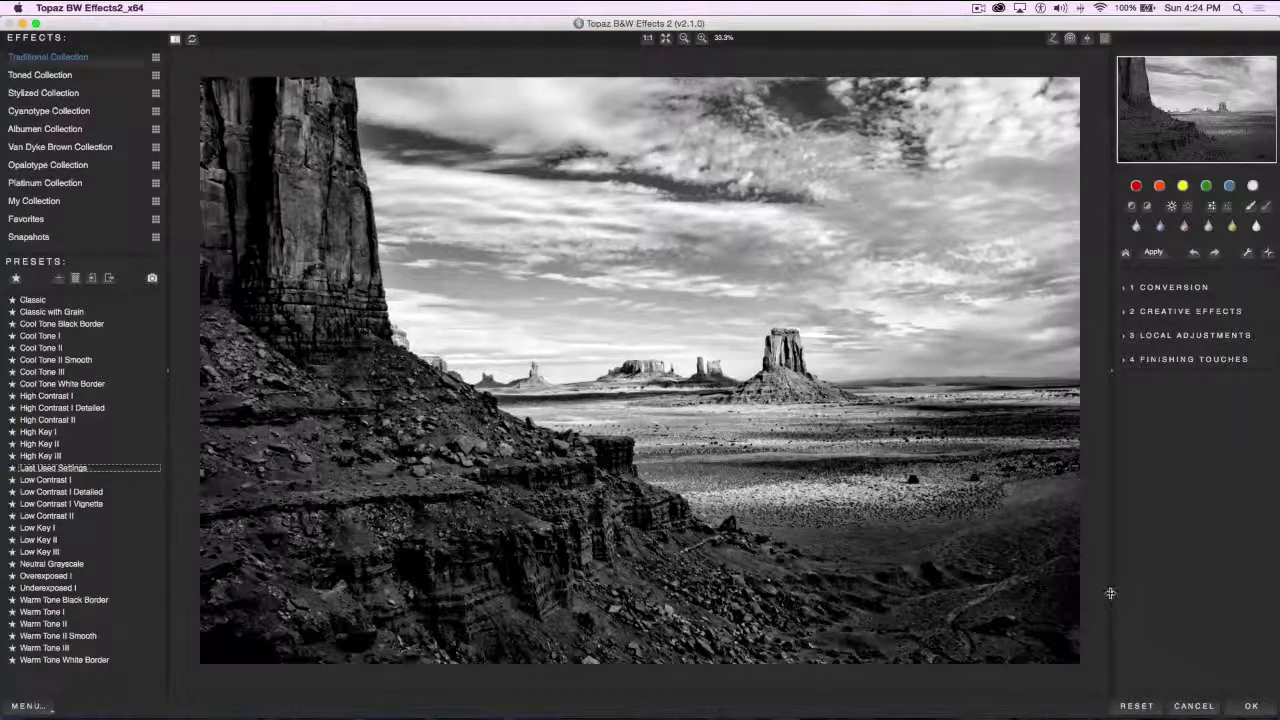
Reset all parameters and try the Cool Tone I, Cool Tone III and High Contrast II presets from the Traditional Collection
click(1137, 707)
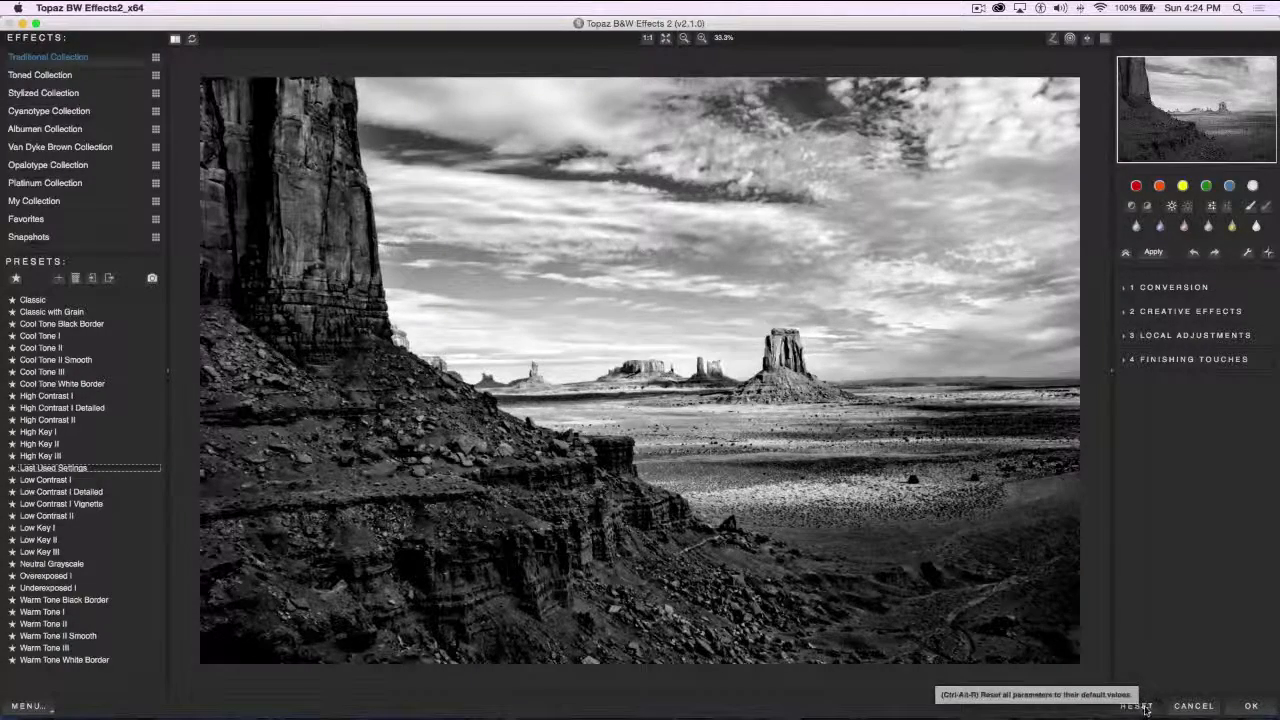
click(1143, 707)
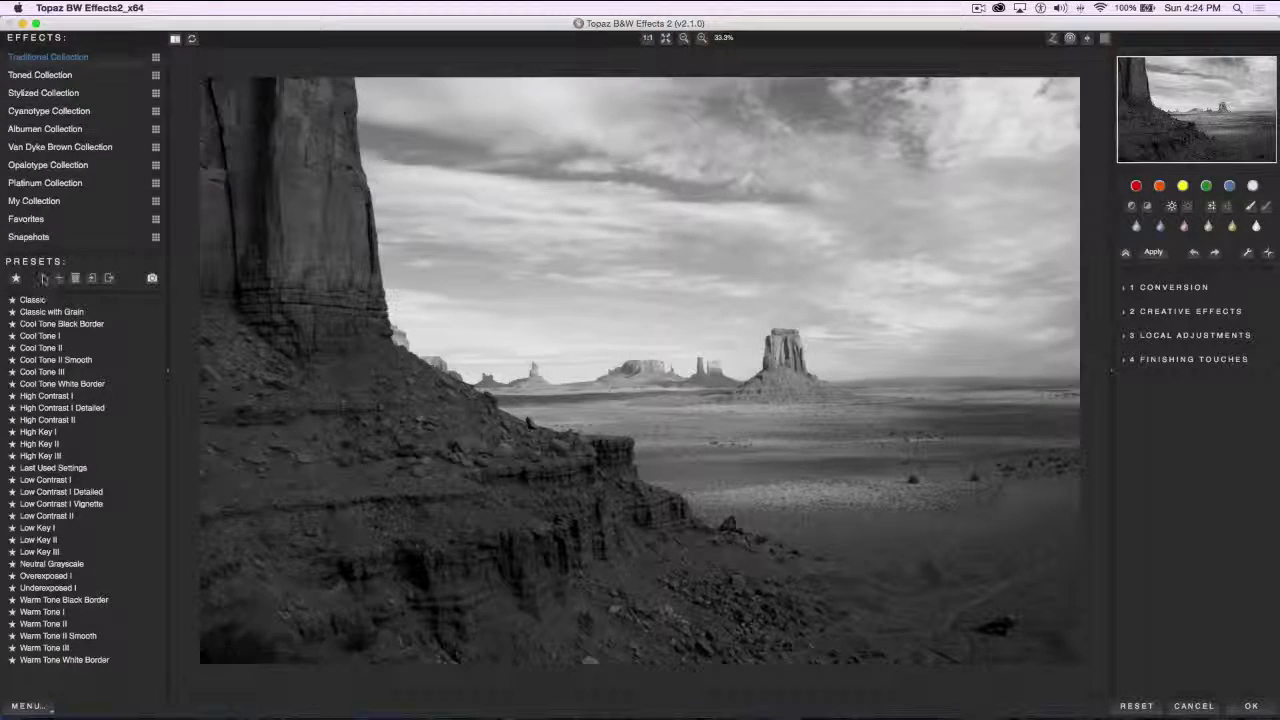
mouse_move(45, 311)
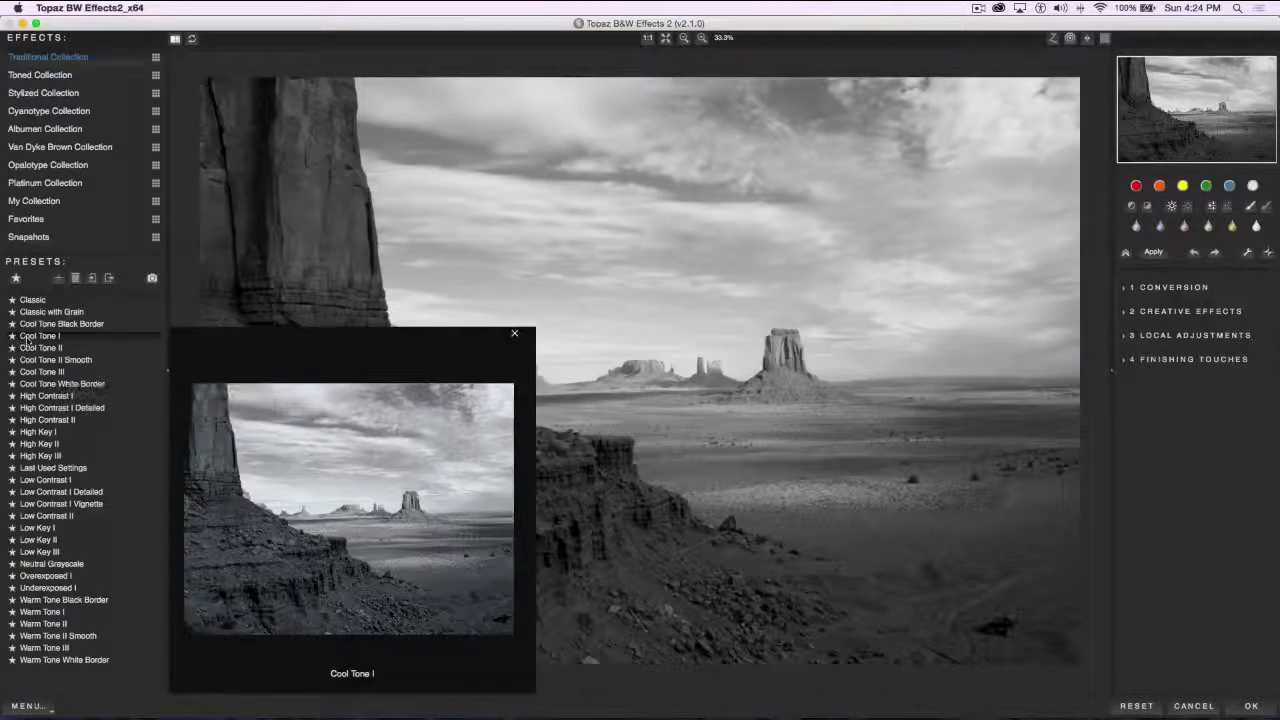
click(30, 338)
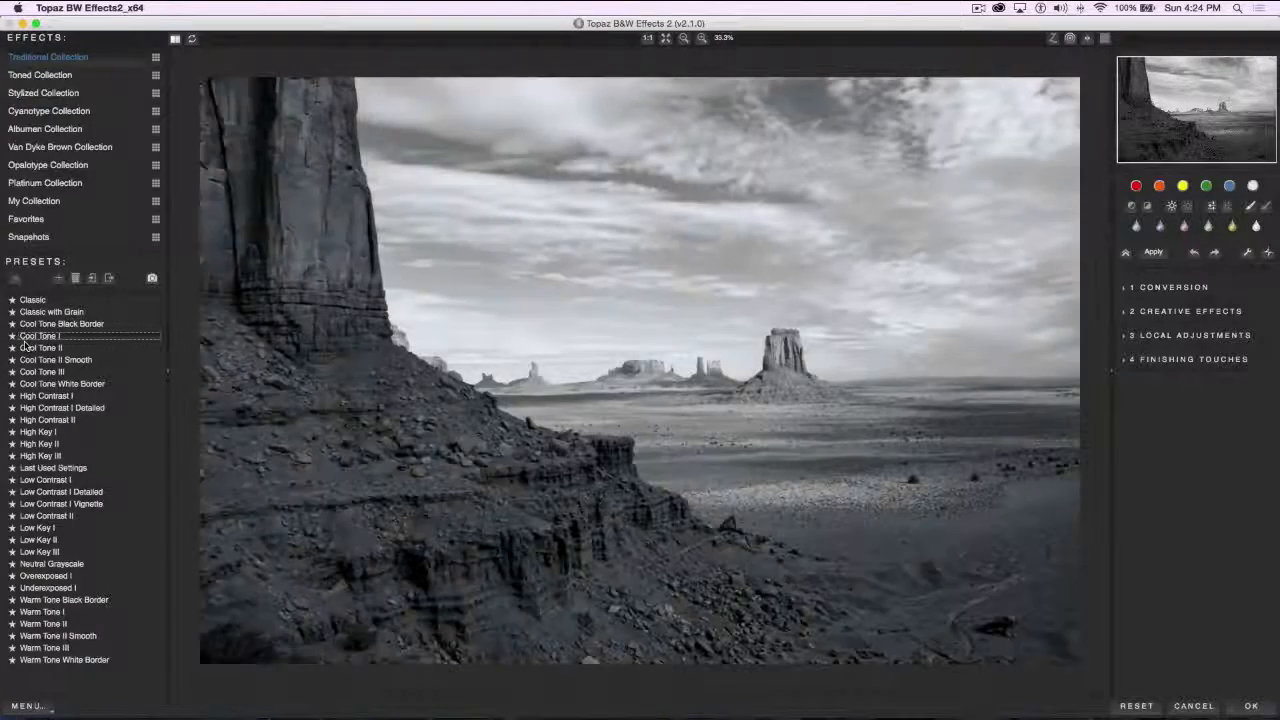
mouse_move(35, 360)
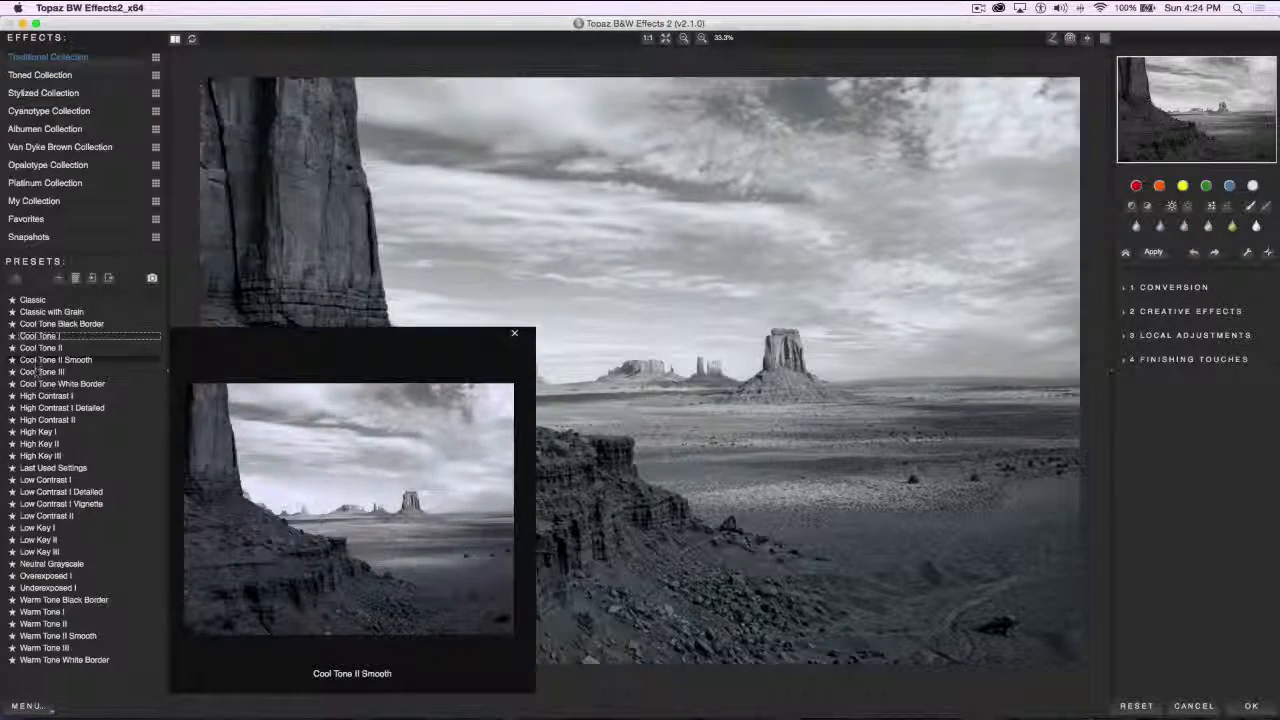
click(40, 371)
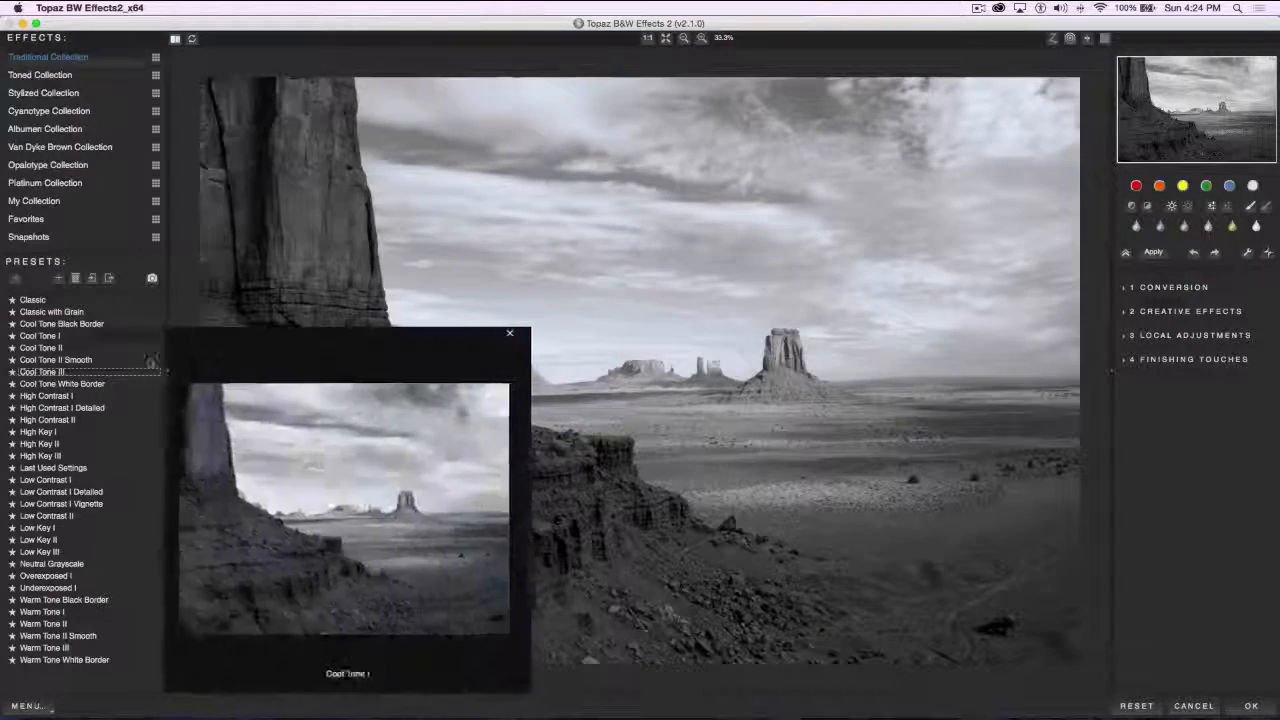
click(50, 421)
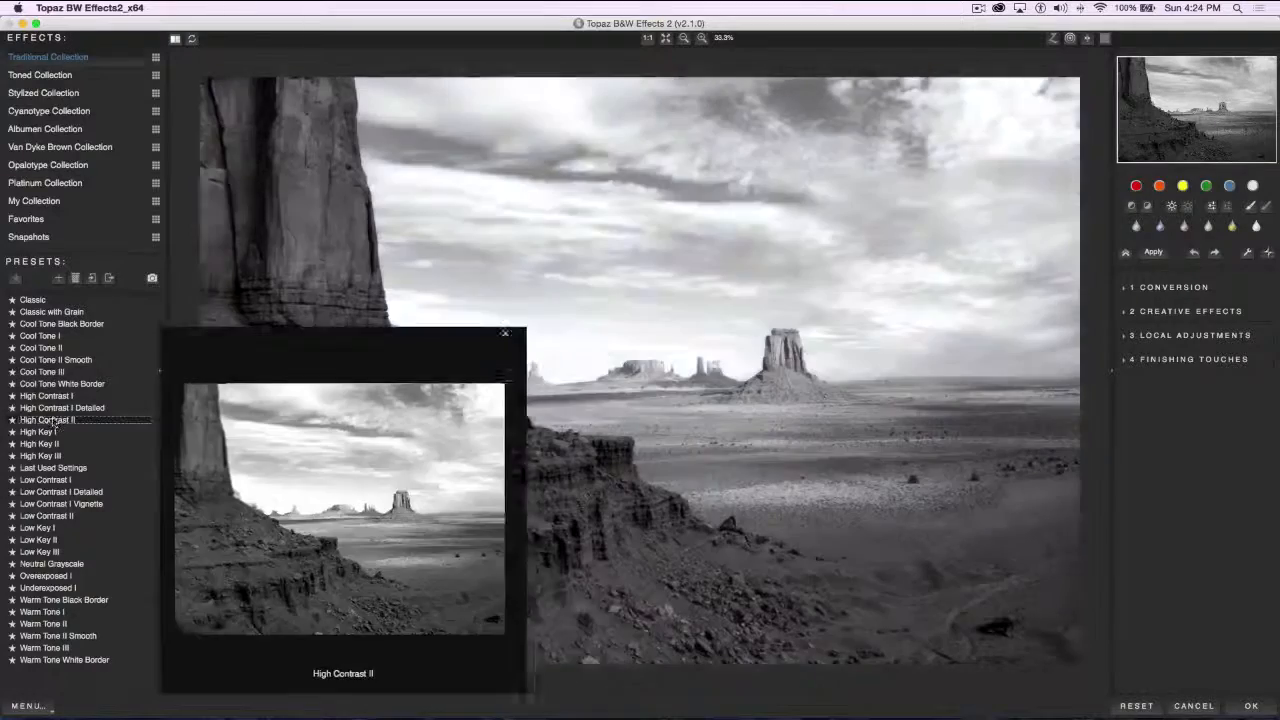
Compare the High Contrast II version with the original several times, including in split-screen preview, and return to the single view
click(763, 493)
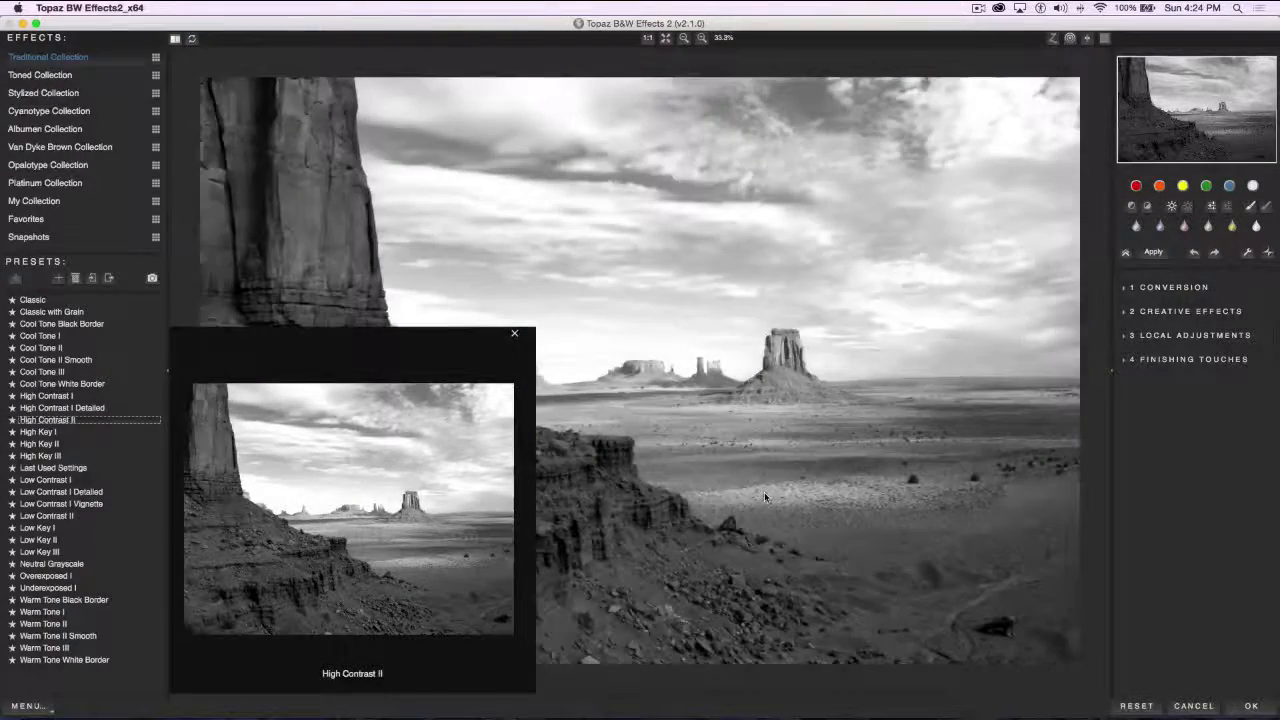
click(765, 495)
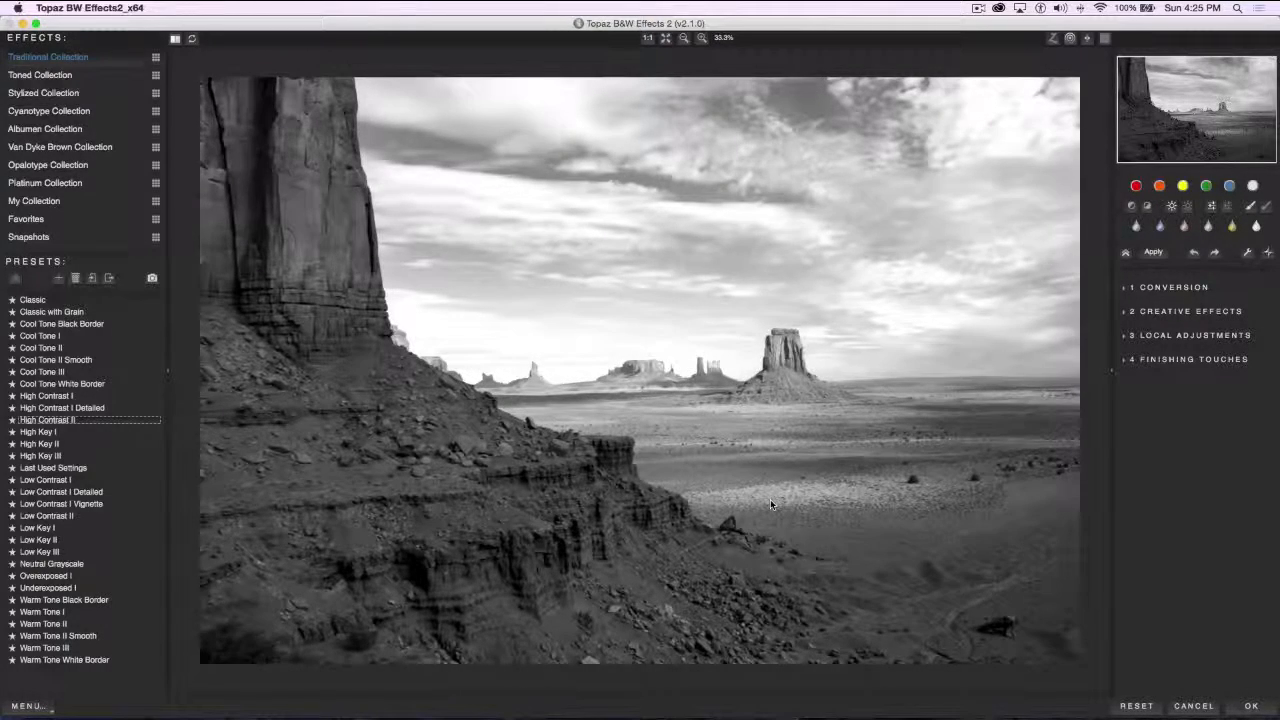
click(770, 503)
click(704, 349)
click(192, 40)
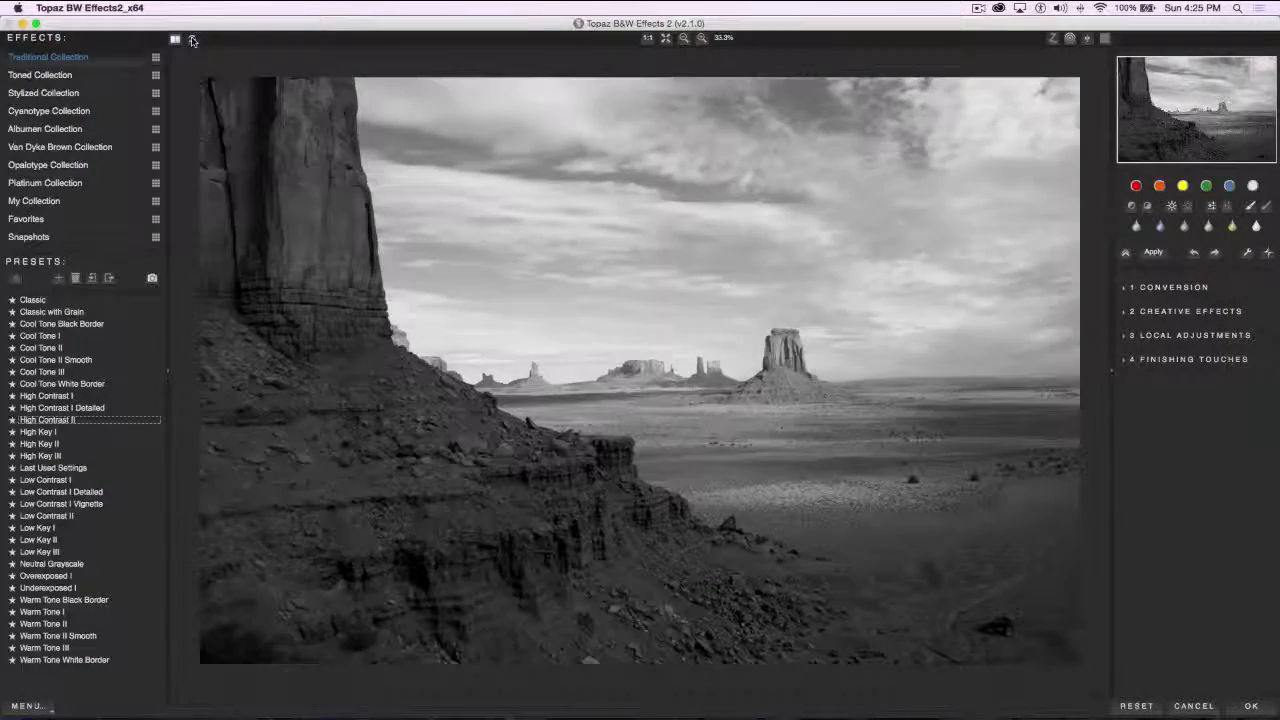
click(192, 39)
click(196, 36)
click(193, 40)
click(193, 40)
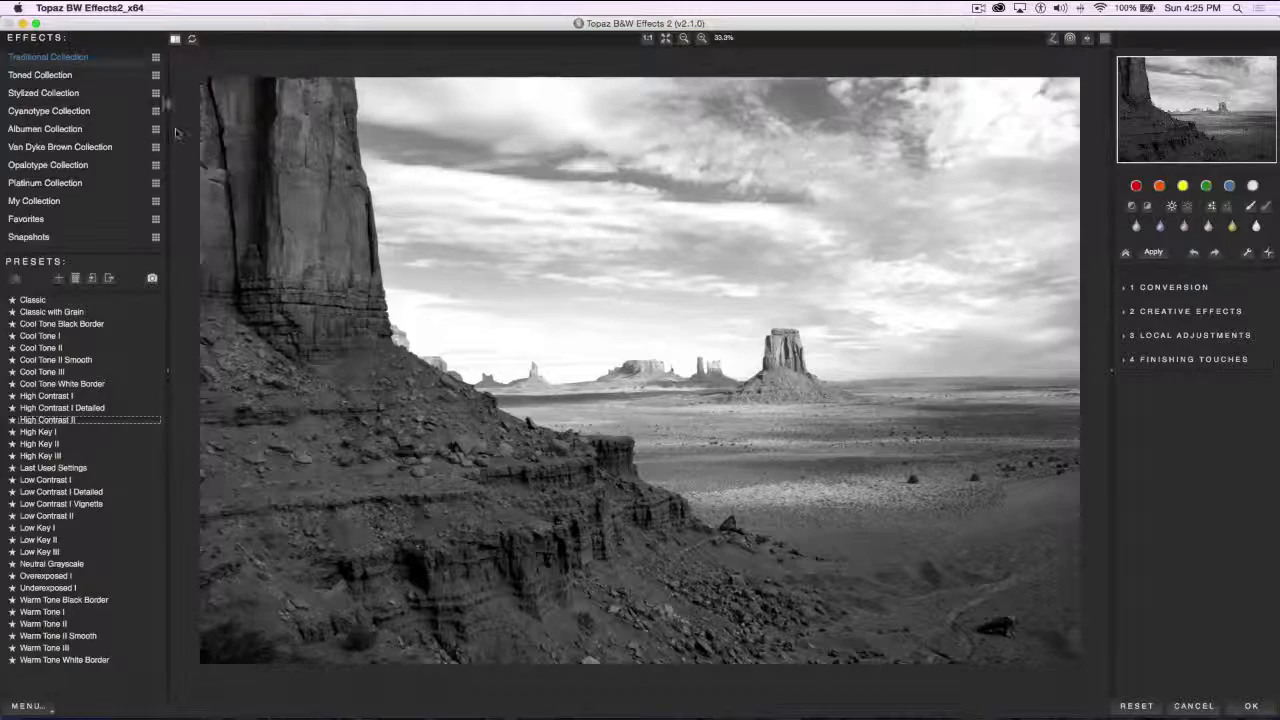
click(175, 41)
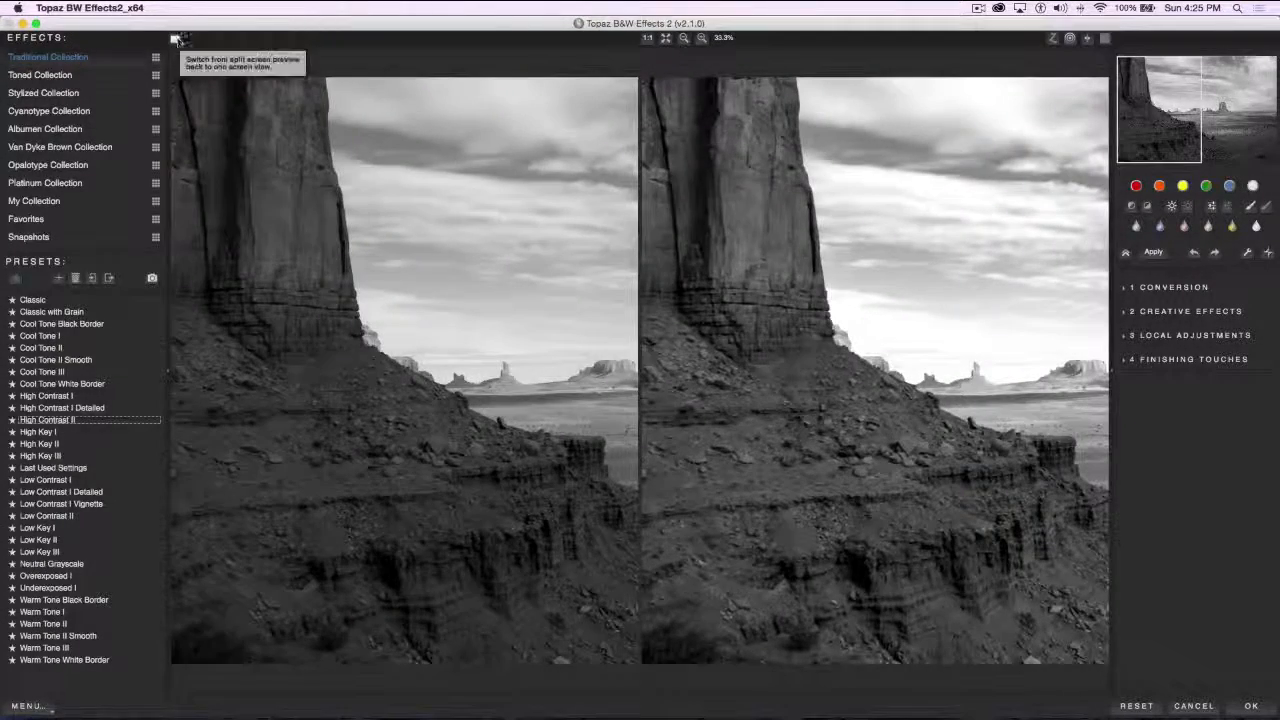
click(175, 41)
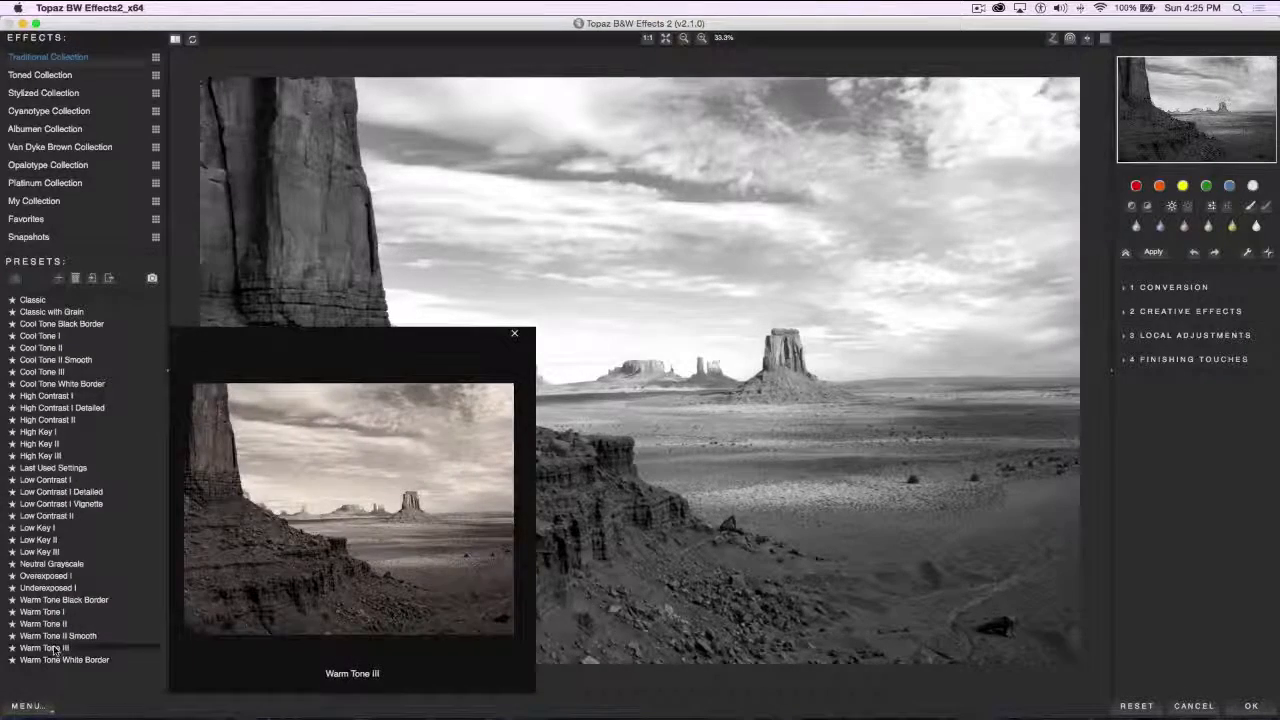
Try the Warm Tone III and Overexposed I presets, and compare the Overexposed I version with the original
click(50, 650)
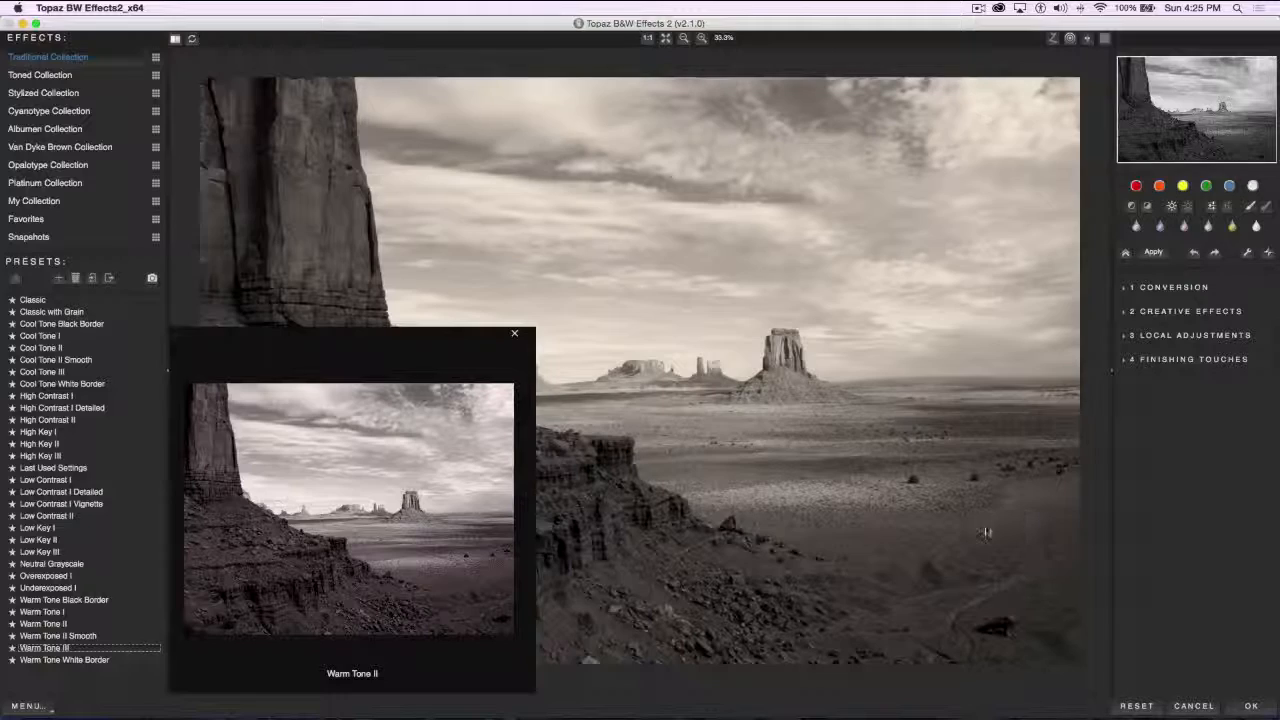
click(45, 577)
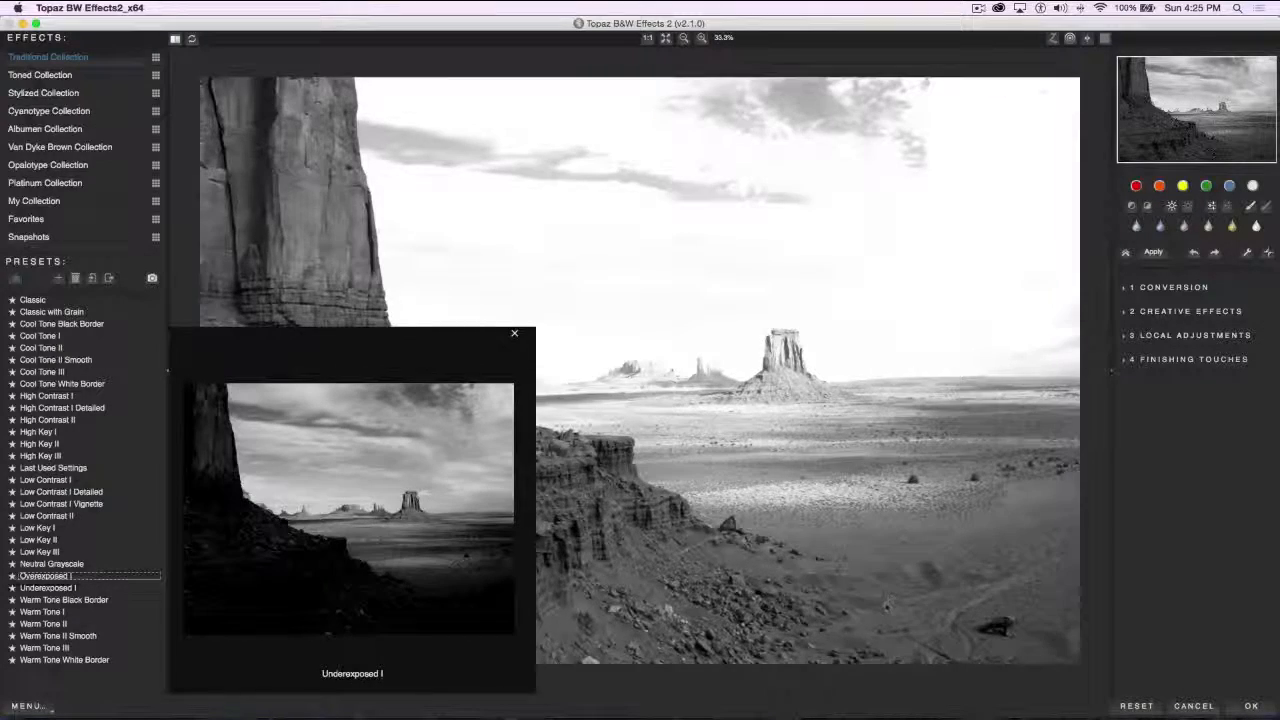
click(877, 555)
click(877, 557)
click(877, 559)
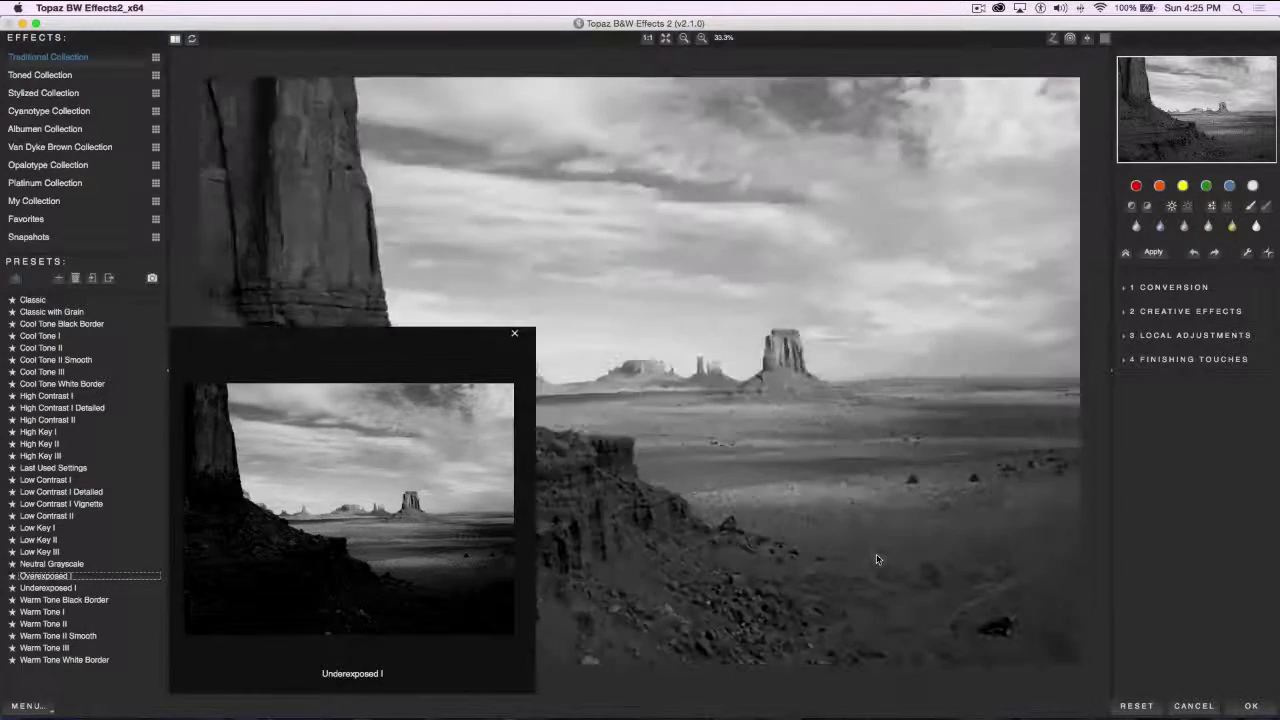
click(839, 478)
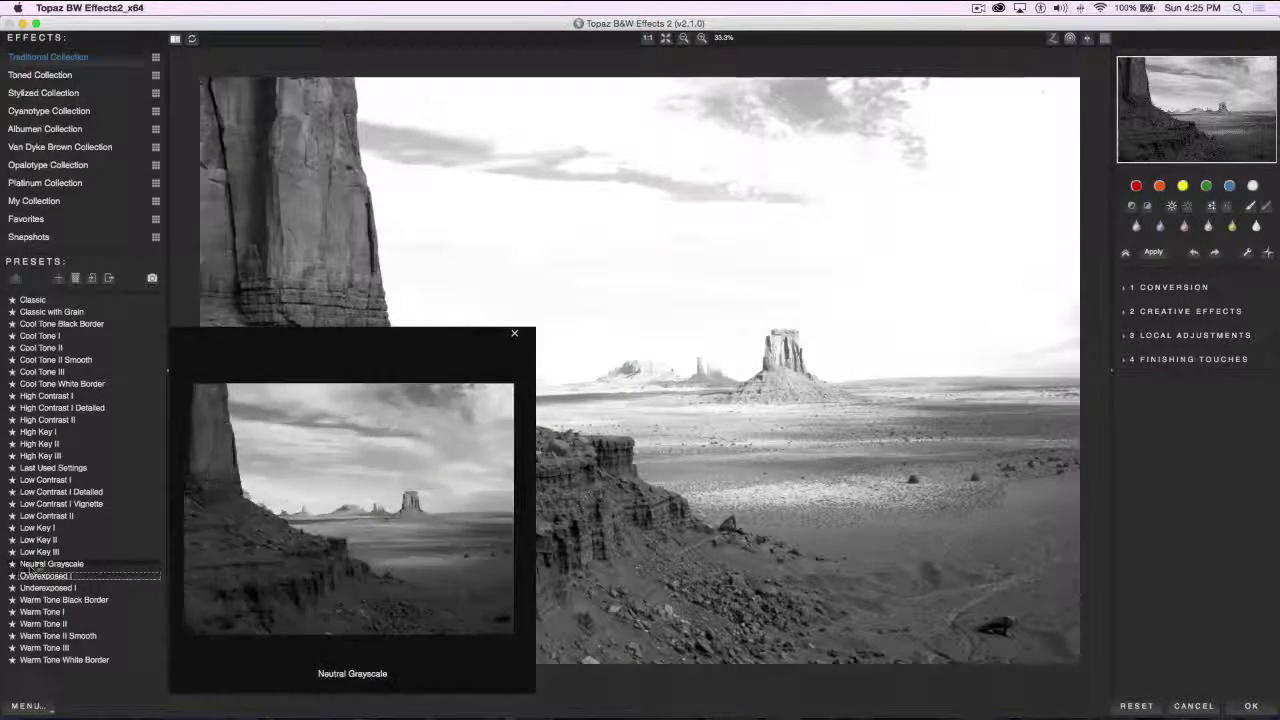
Open the Toned Collection and try its Antique Dye II, Antiqued Sepia I, Antiqued Sepia II and Copper Red I presets
click(50, 79)
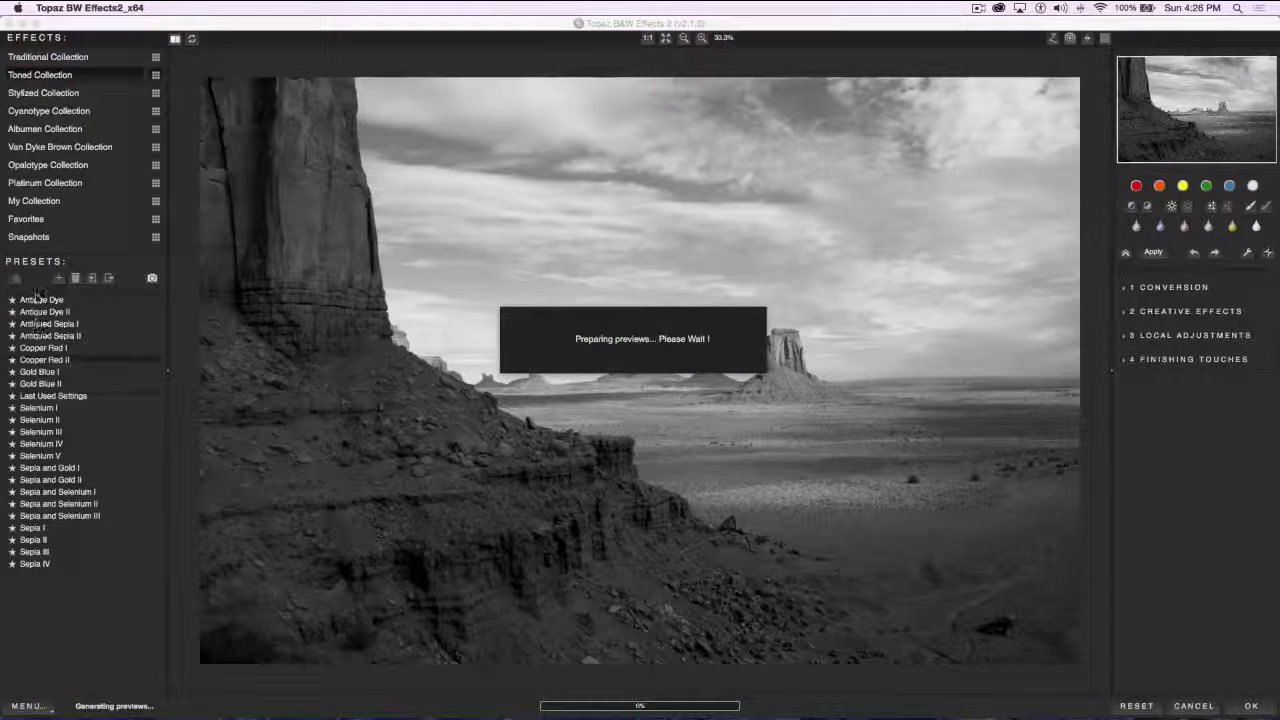
mouse_move(42, 304)
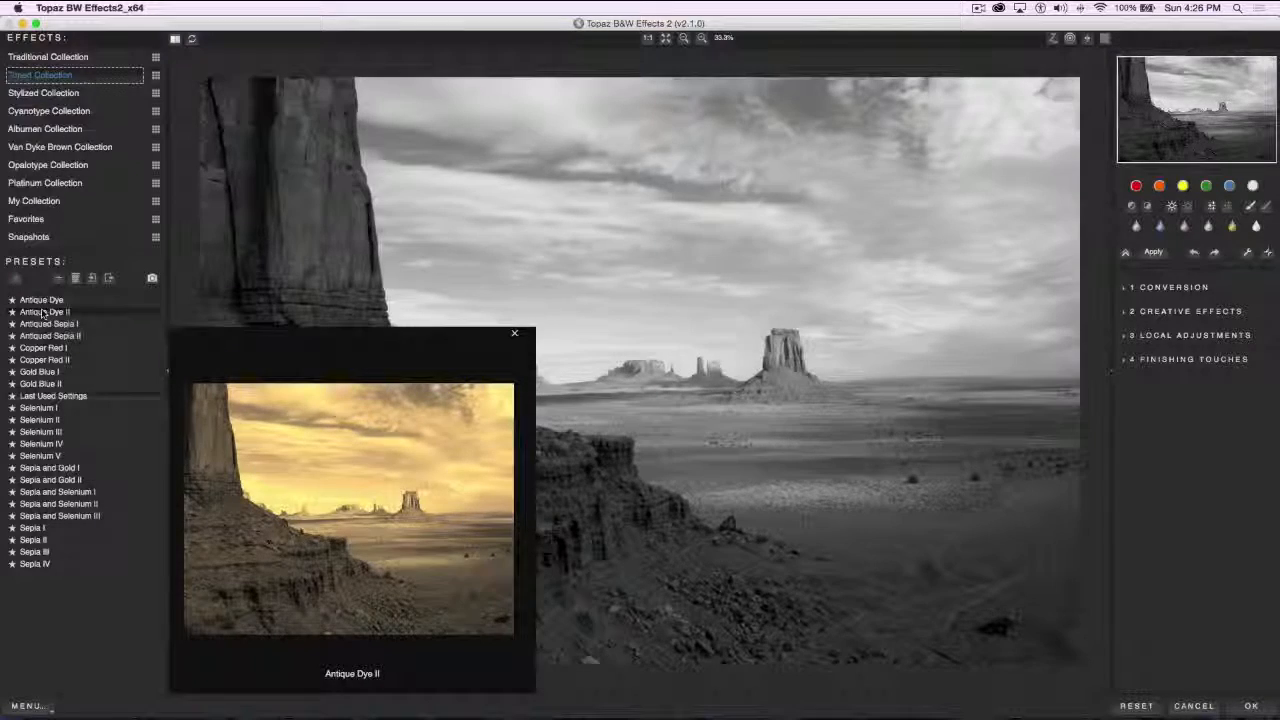
click(42, 313)
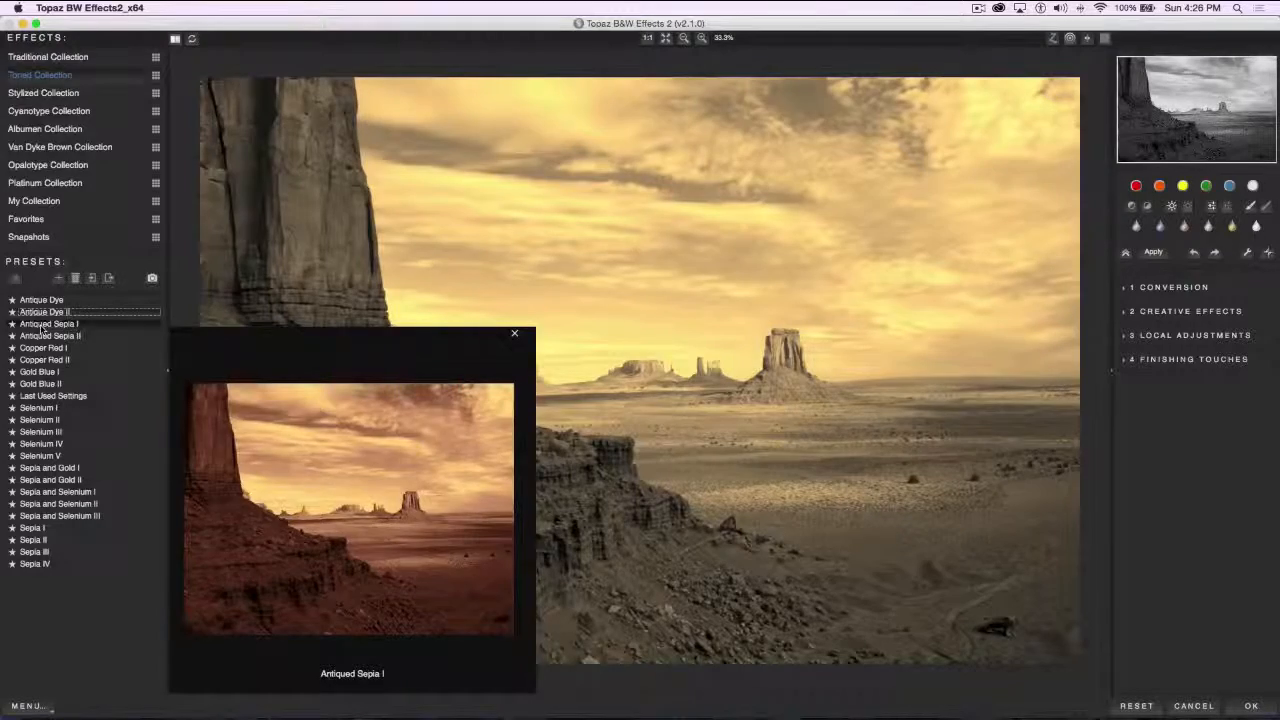
click(42, 326)
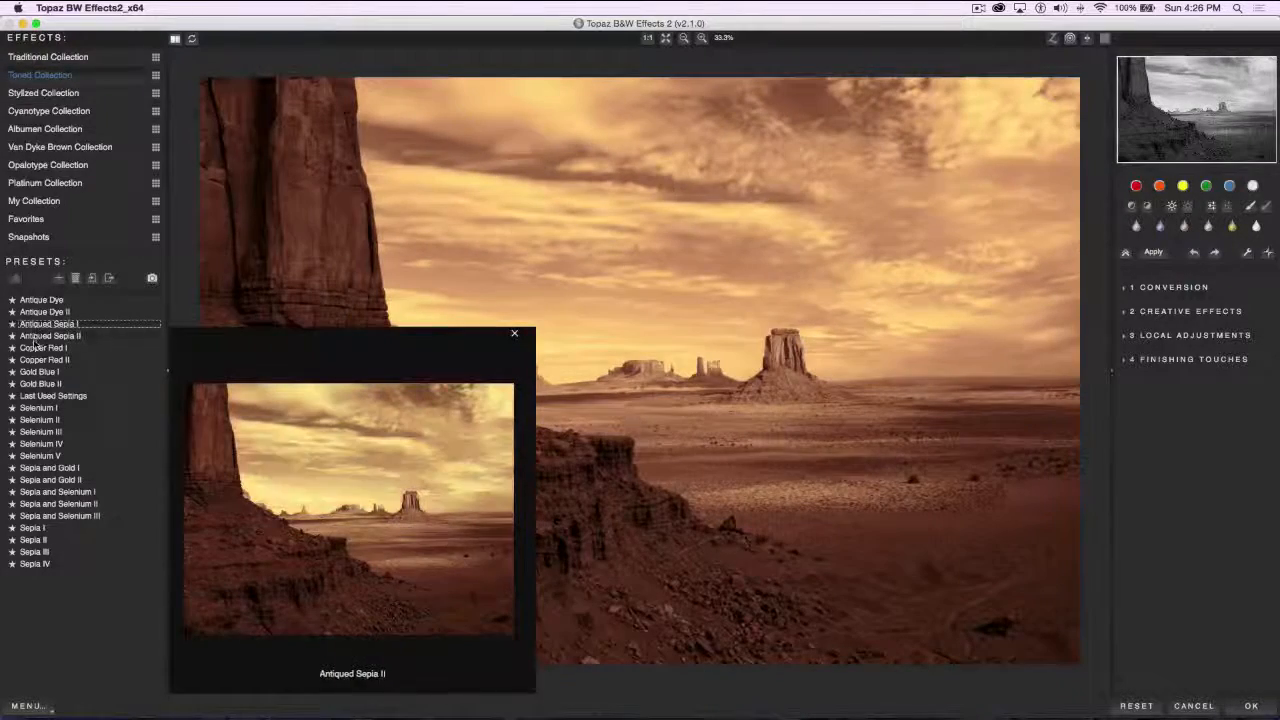
click(36, 340)
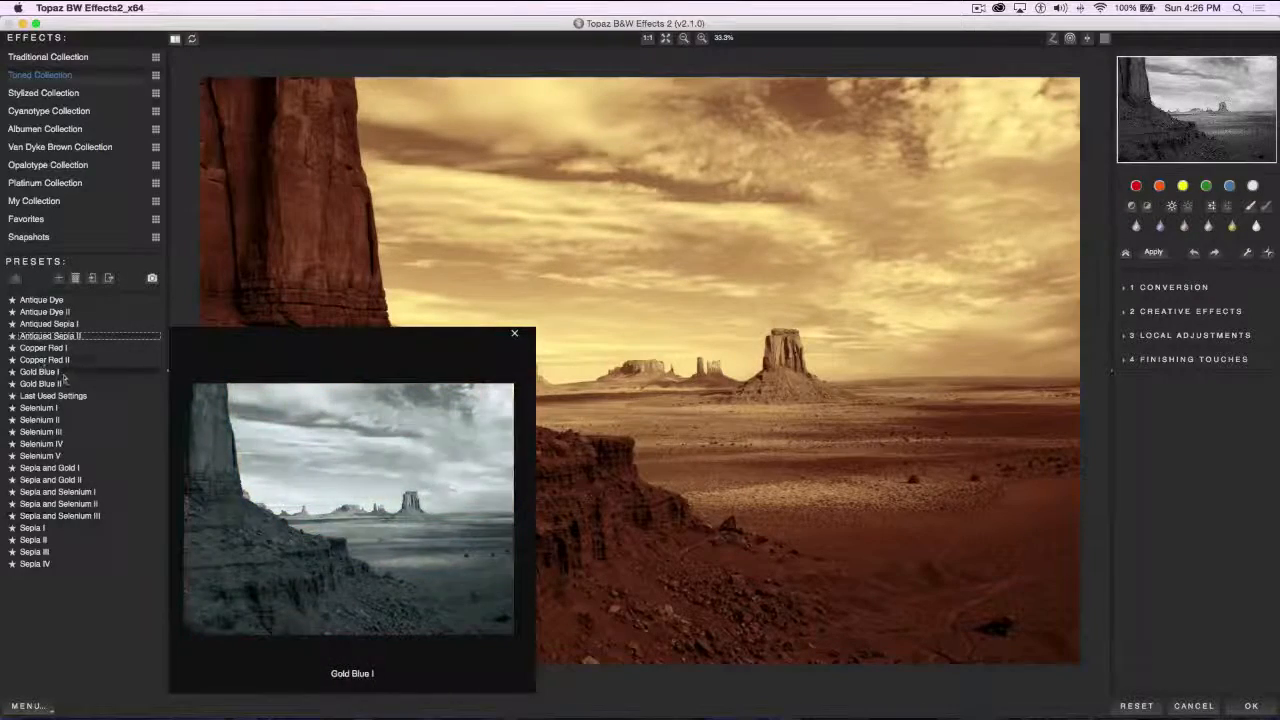
click(38, 347)
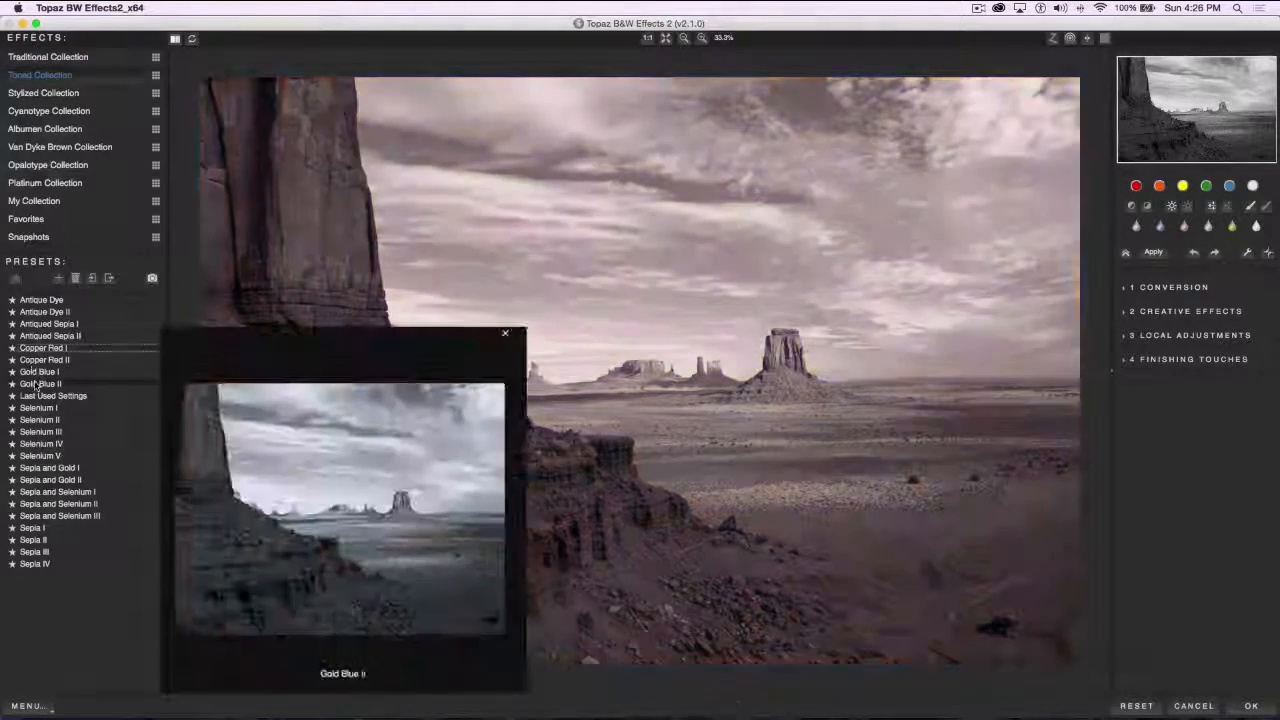
Try the Selenium II, Sepia and Gold I, and Sepia and Selenium I and III presets, and settle on Sepia I
click(33, 420)
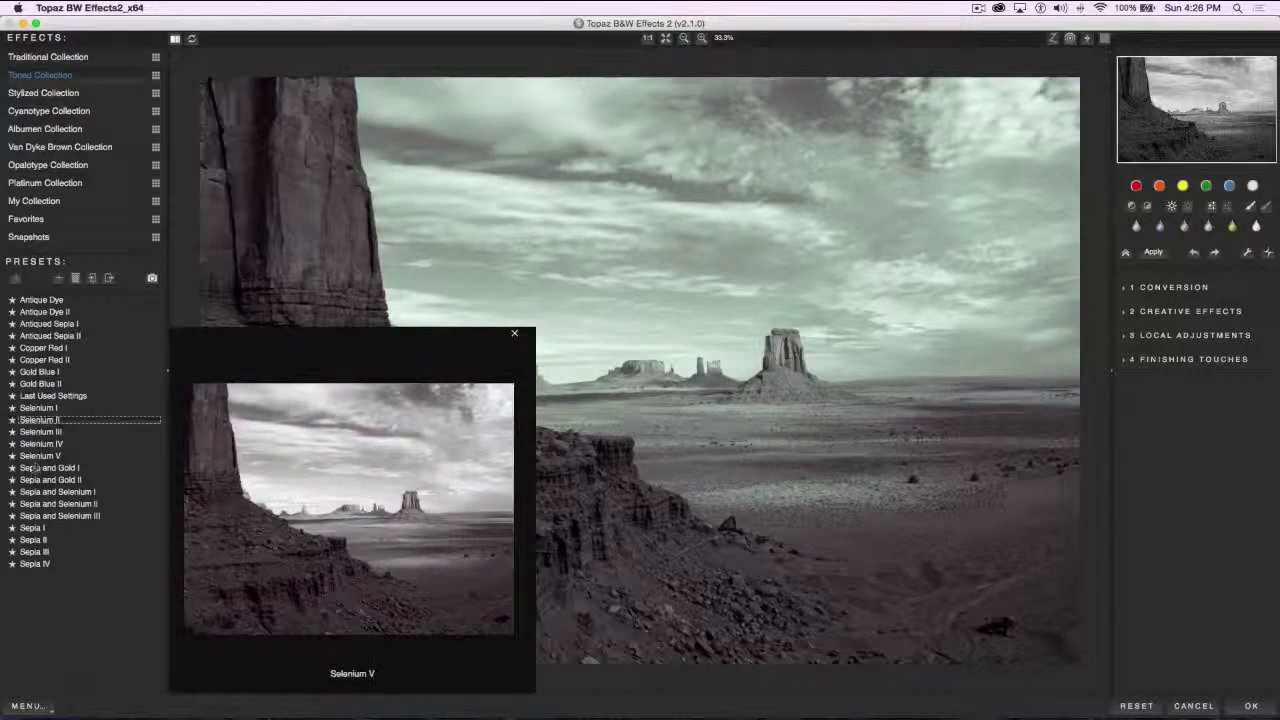
click(35, 468)
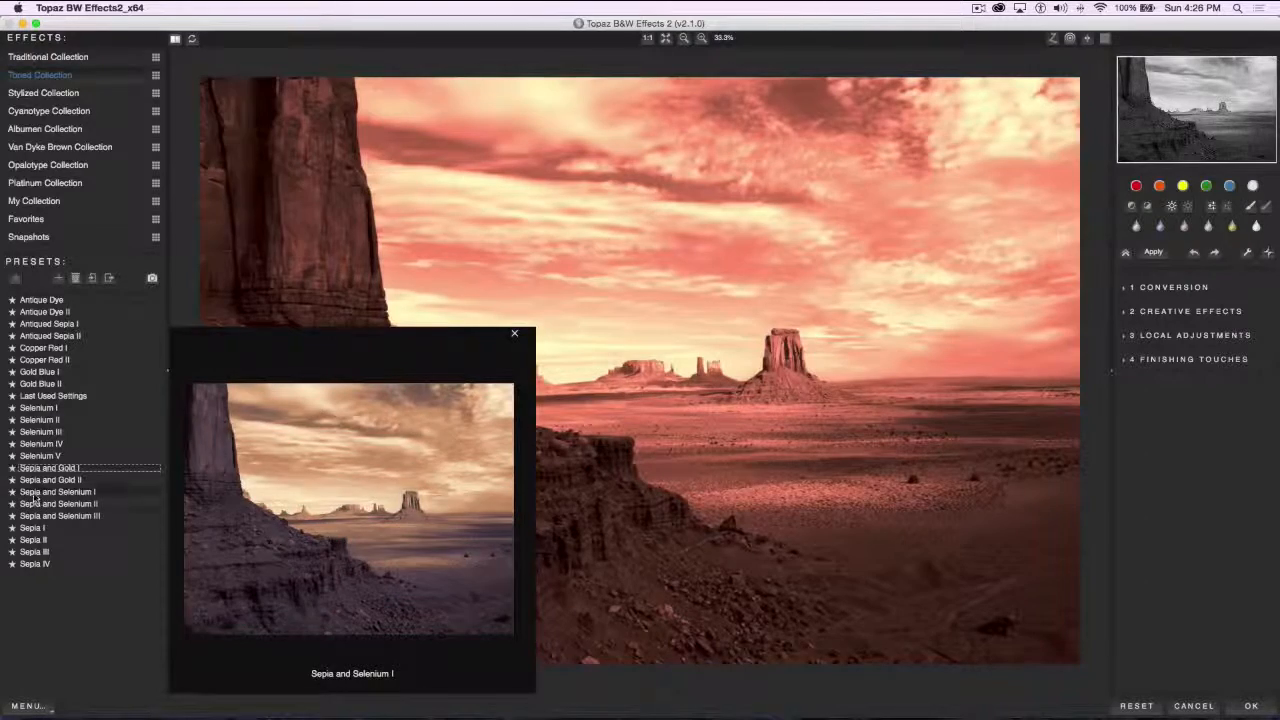
click(30, 494)
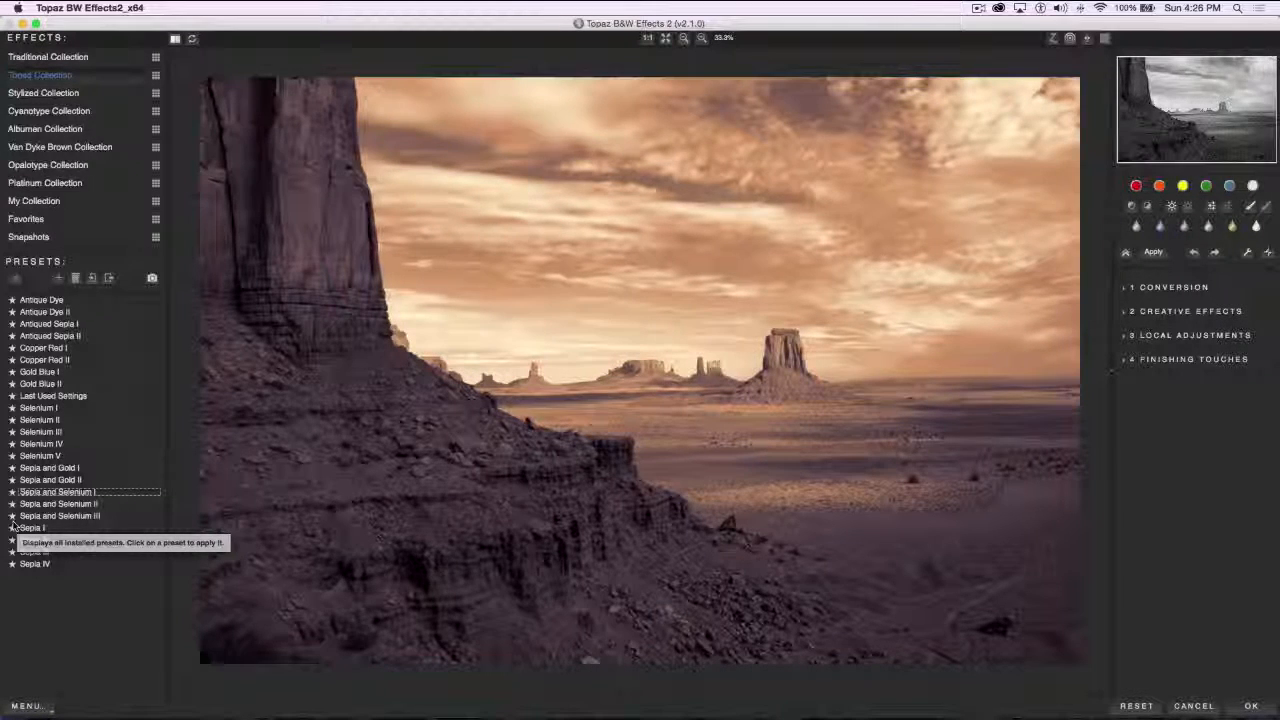
mouse_move(44, 516)
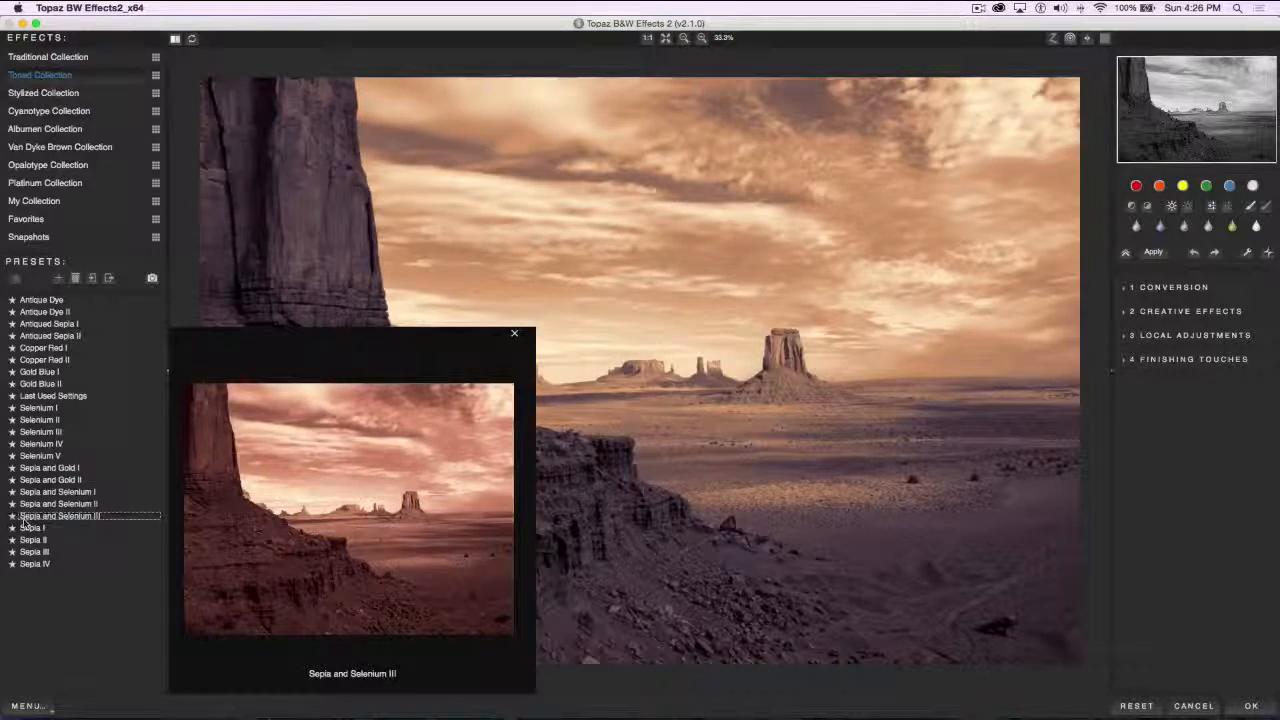
click(27, 530)
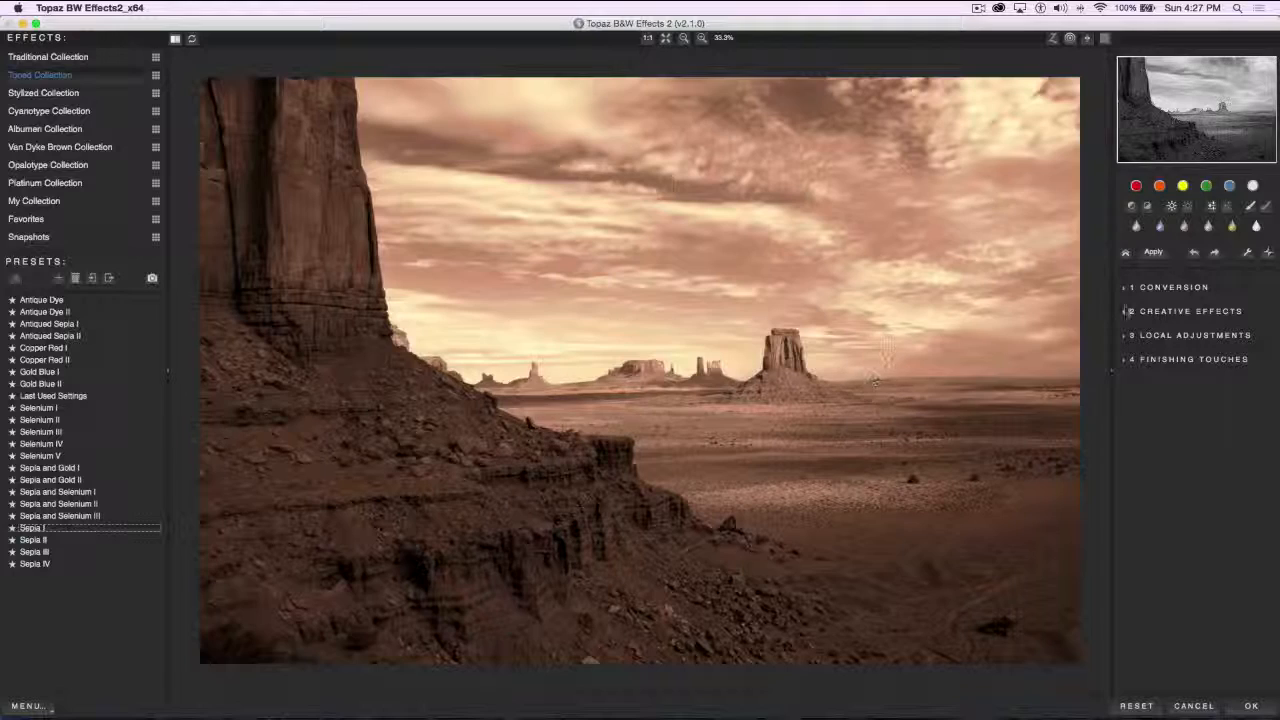
In the Basic Exposure conversion settings, set Contrast to 0.29, Brightness to 0.08, Boost Blacks to 0.02 and Boost Whites to -0.01
click(1124, 289)
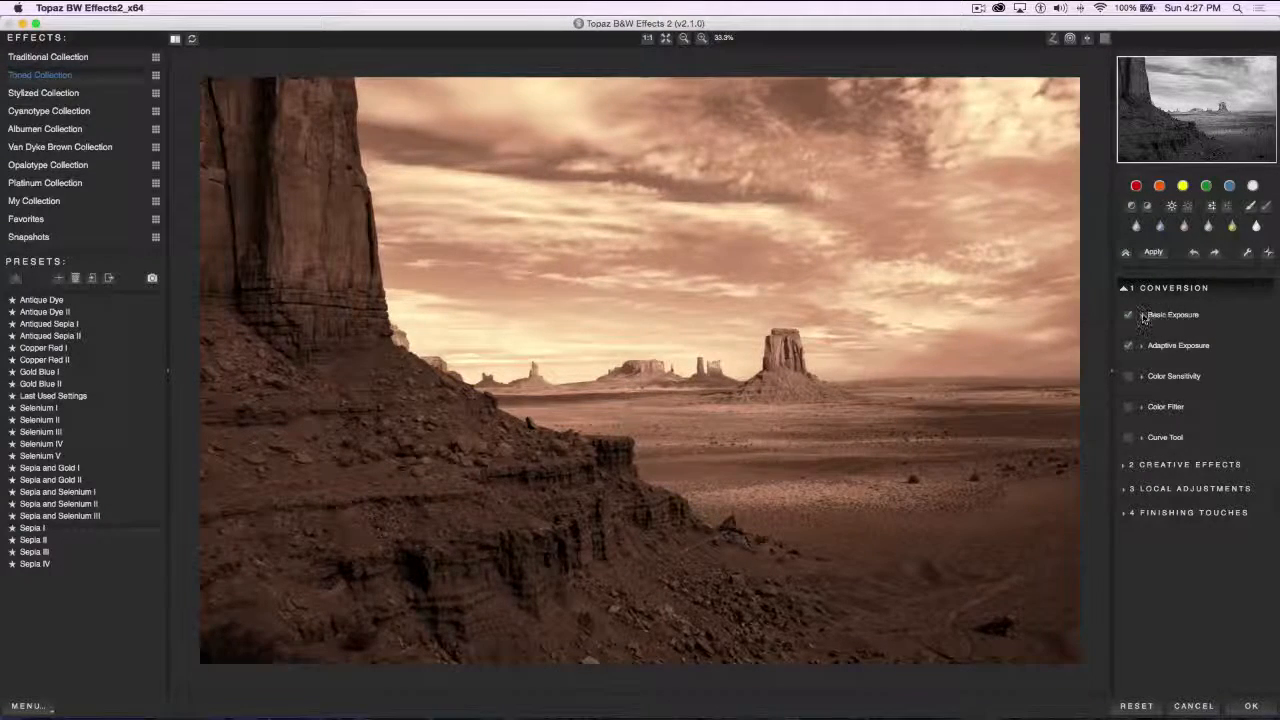
click(1152, 315)
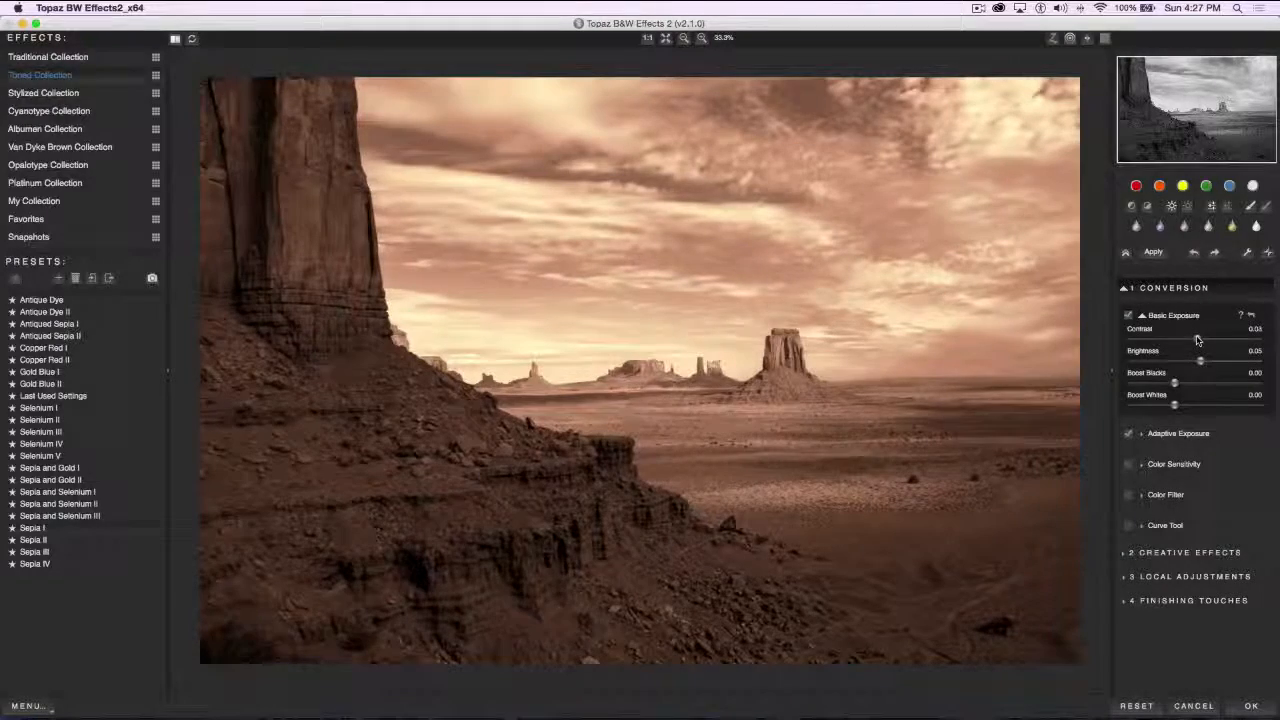
mouse_move(1197, 341)
mouse_down()
mouse_move(1220, 341)
mouse_move(1199, 342)
mouse_move(1219, 362)
mouse_move(1224, 342)
mouse_move(1205, 364)
mouse_up()
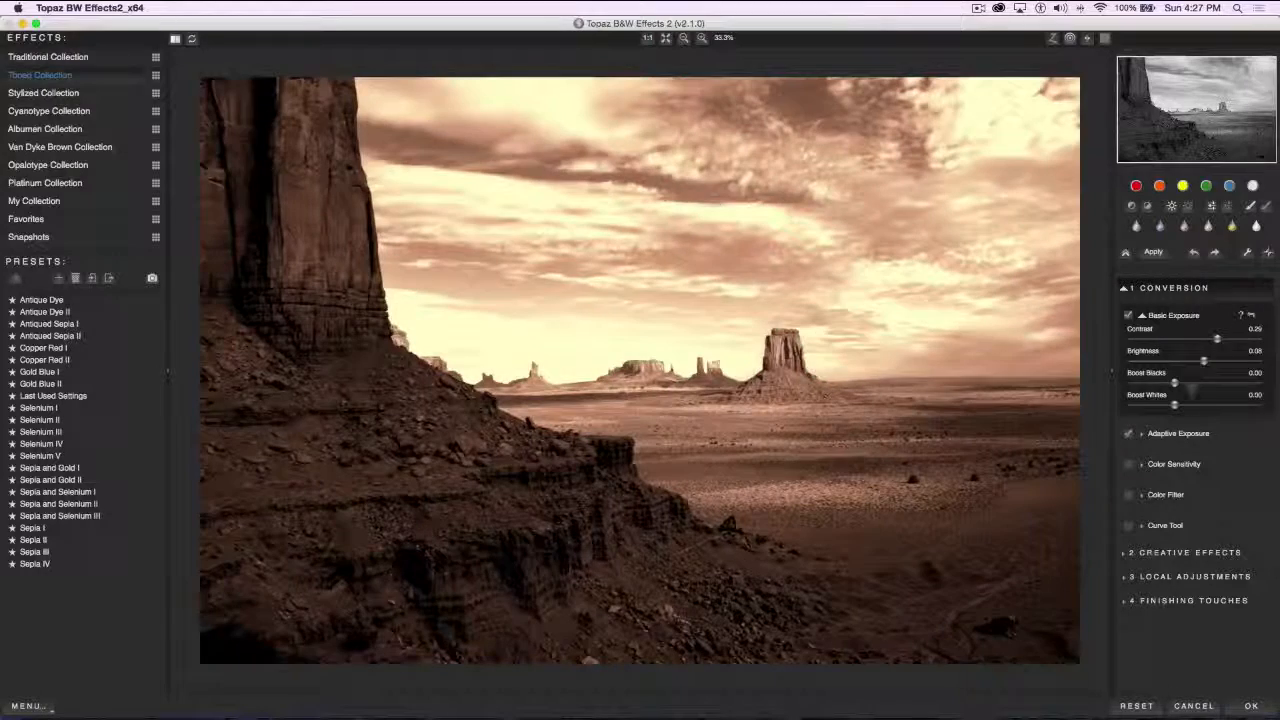
mouse_move(1175, 386)
mouse_down()
mouse_move(1191, 386)
mouse_move(1175, 386)
mouse_move(1192, 407)
mouse_move(1173, 407)
mouse_up()
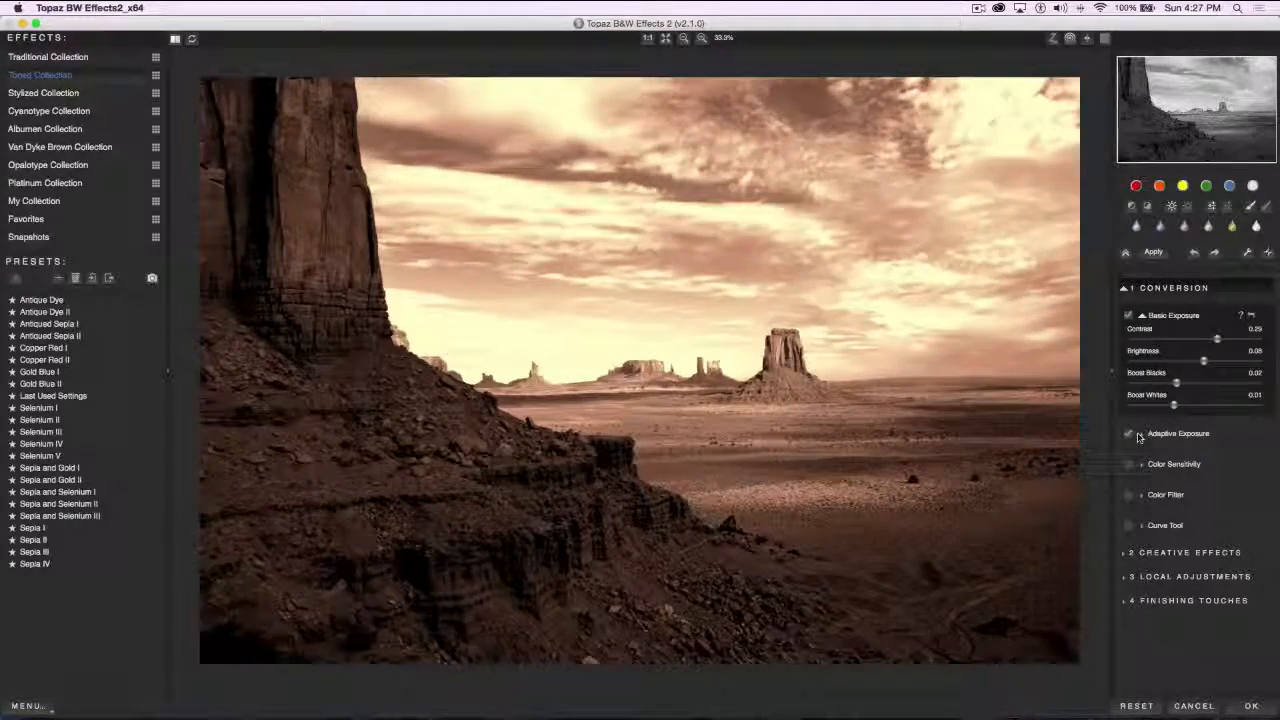
Set Adaptive Exposure to 0.47 with 43 Regions, and raise Boost Blacks to 0.31
click(1128, 433)
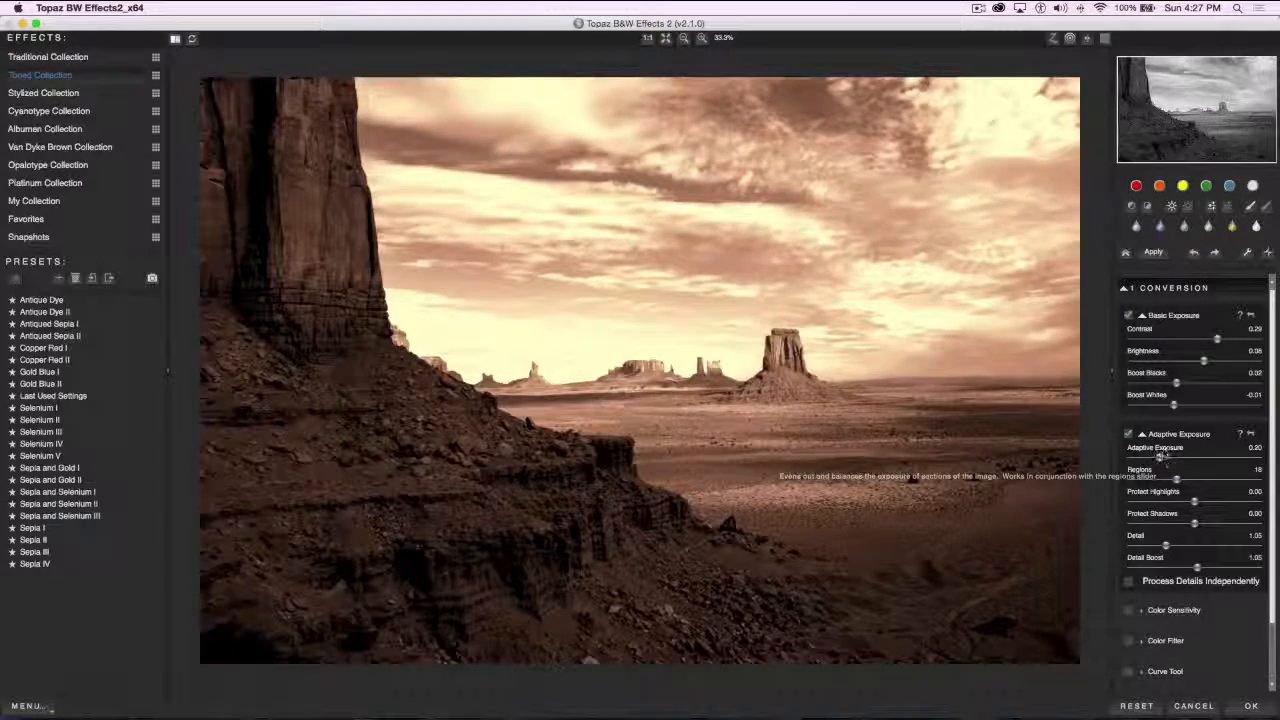
drag(1158, 458, 1191, 458)
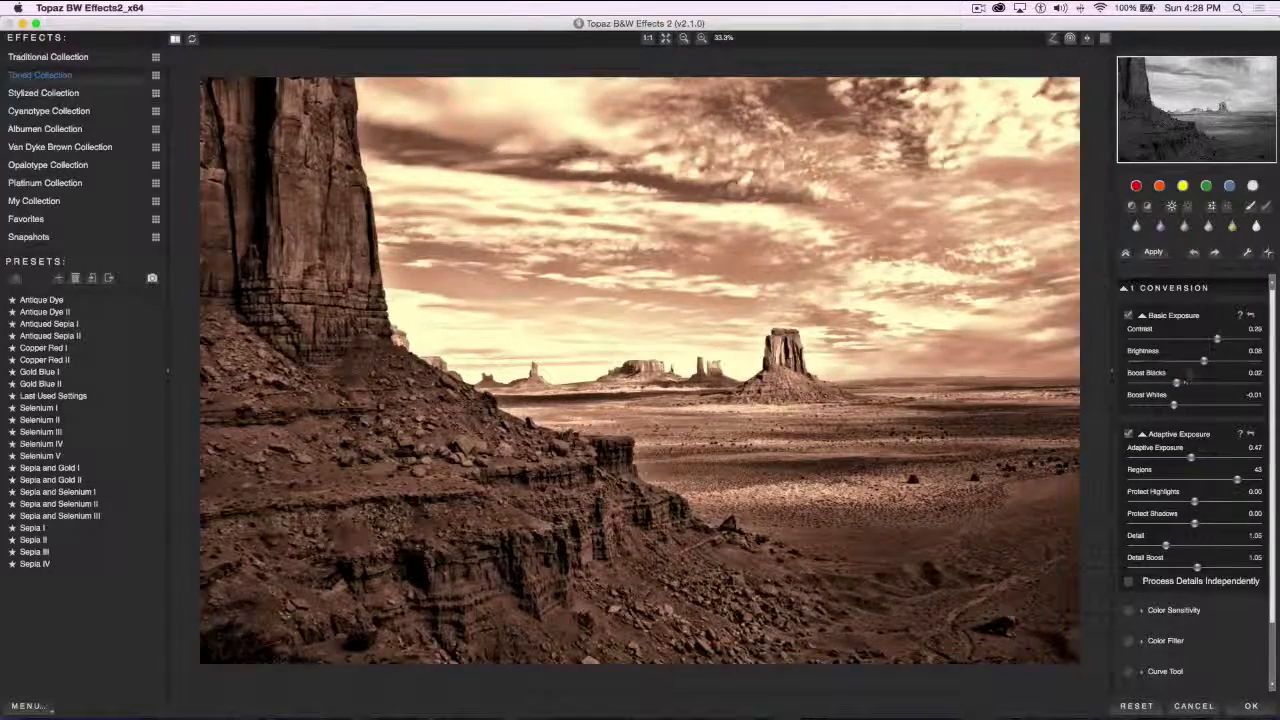
mouse_move(1186, 382)
mouse_down()
mouse_move(1176, 388)
mouse_move(1200, 388)
mouse_up()
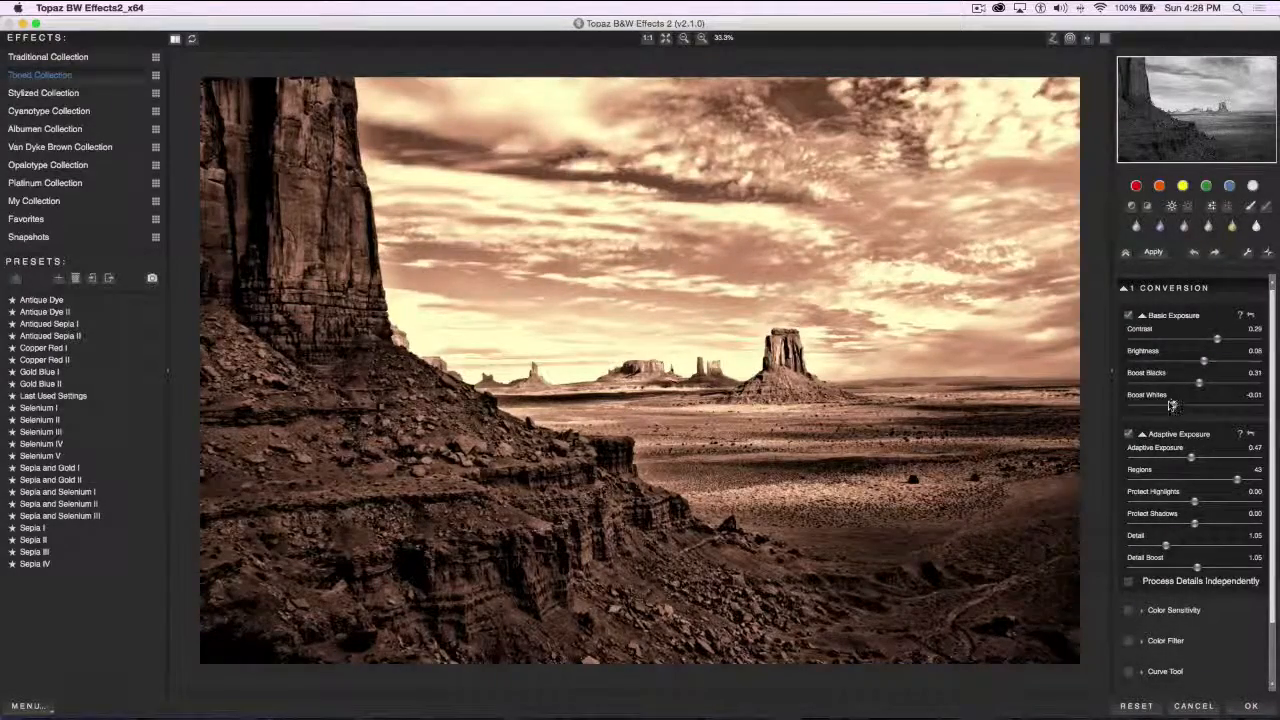
In the Color Sensitivity conversion settings, set Red to -0.03, Yellow to -0.06, Green to 0.01 and Blue to 0.16
click(1141, 611)
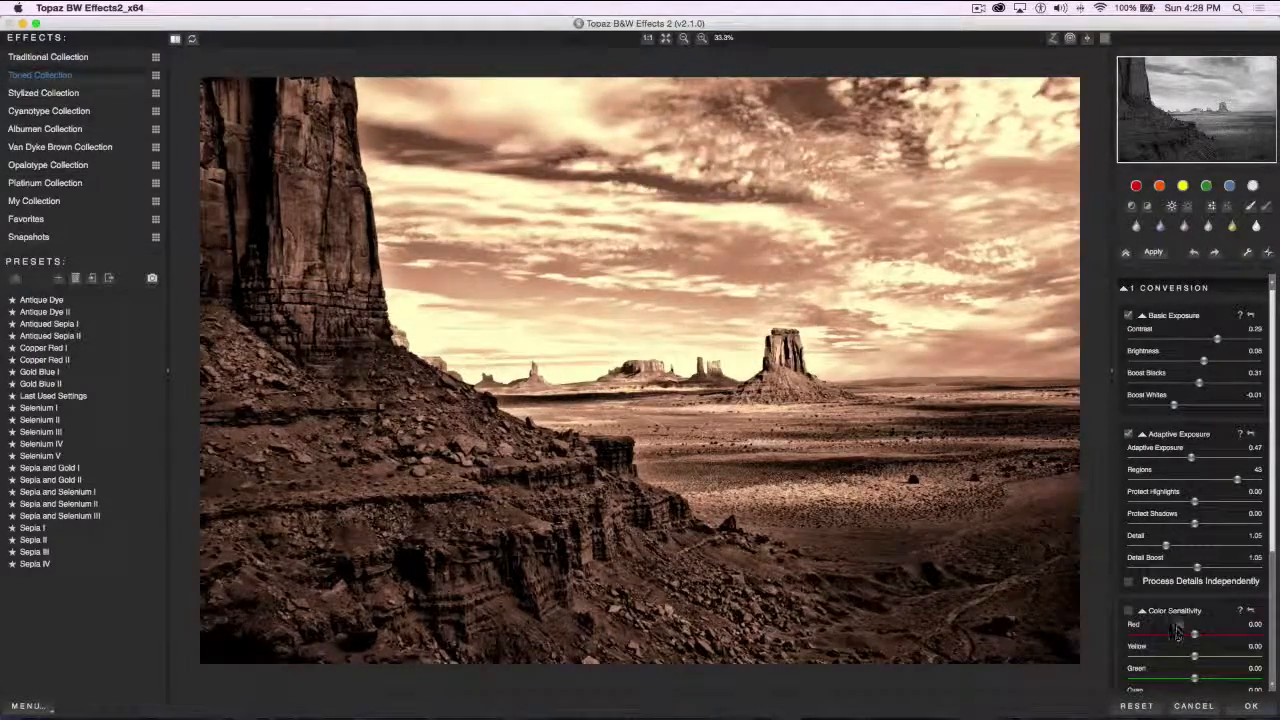
scroll(1180, 625, down, 1)
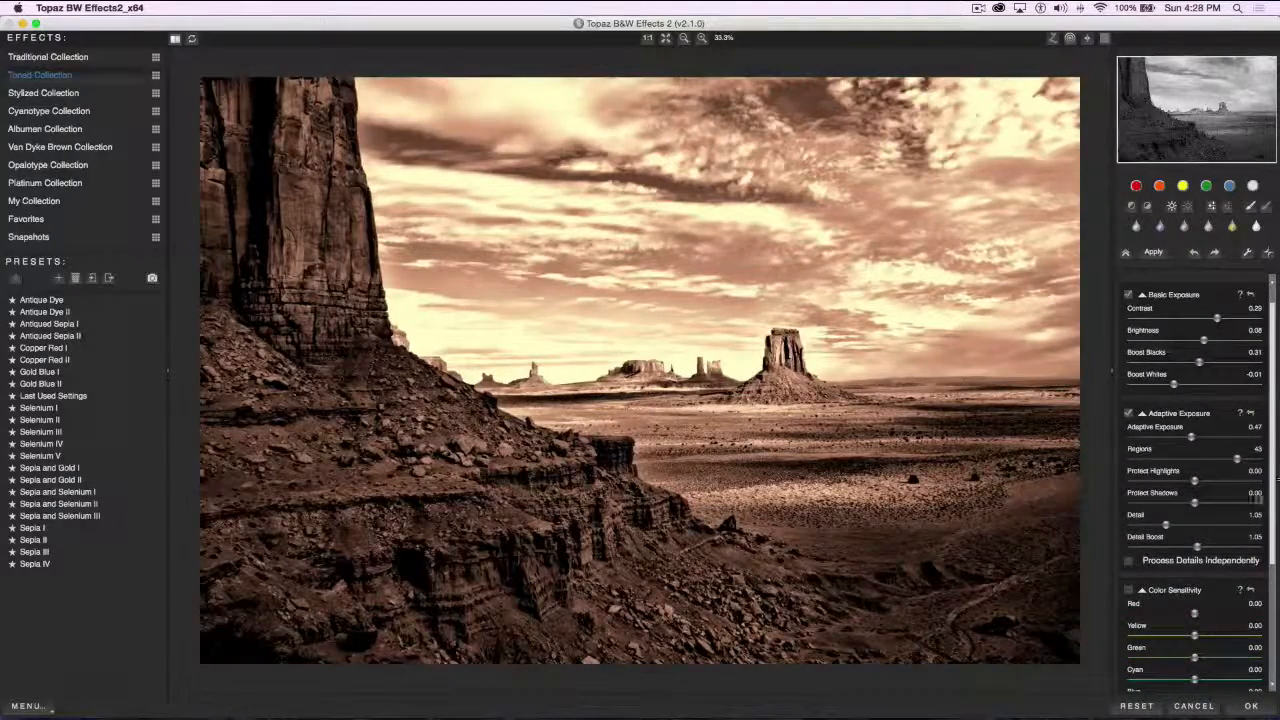
scroll(1256, 505, down, 1)
drag(1272, 515, 1273, 652)
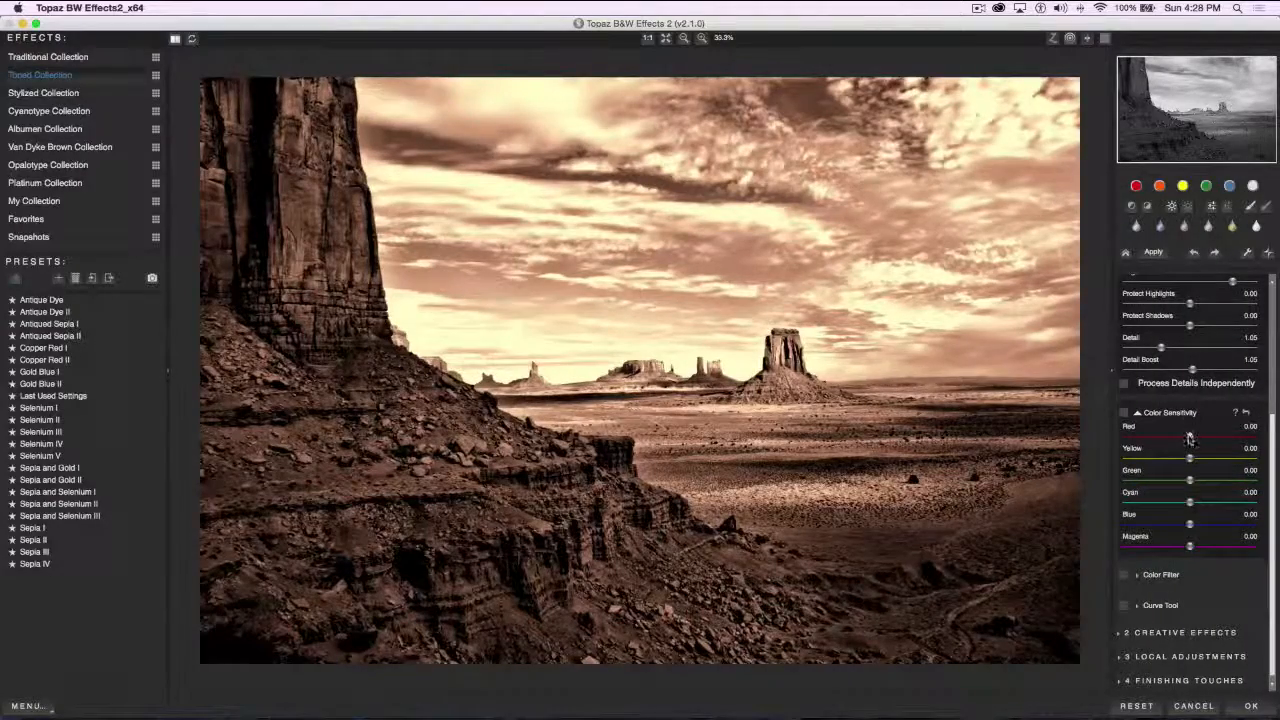
drag(1190, 438, 1219, 438)
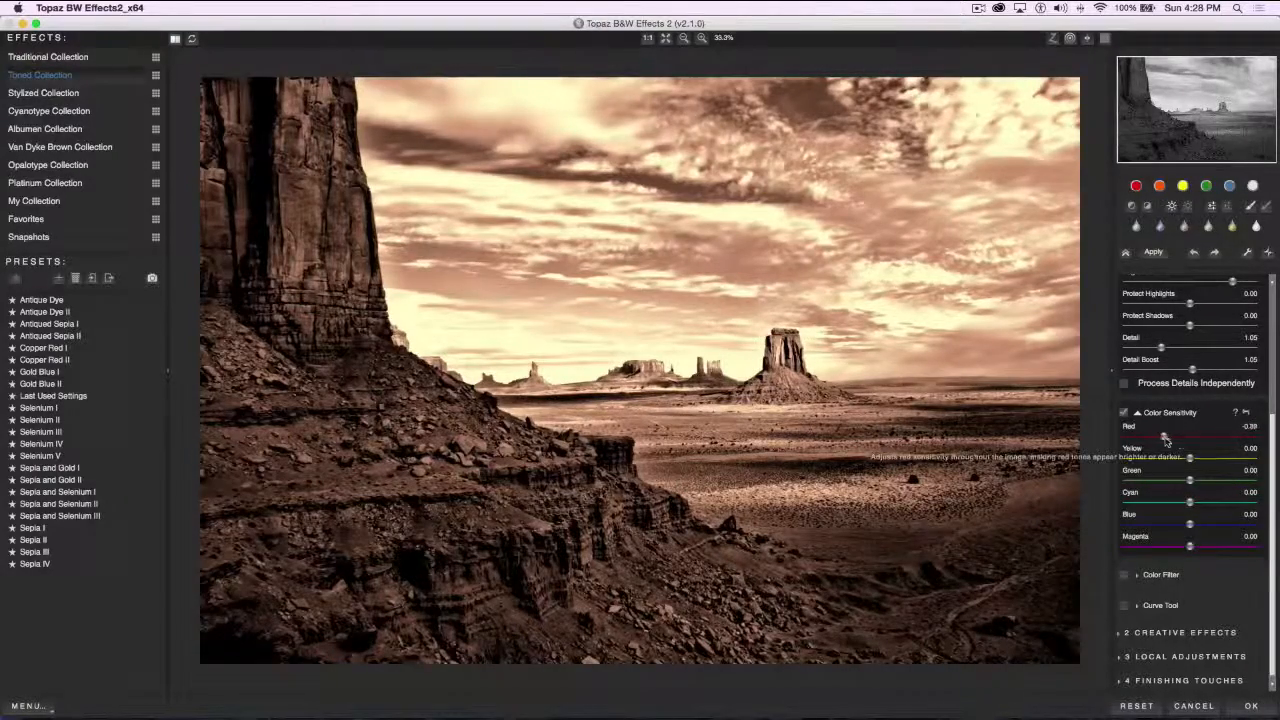
click(1187, 438)
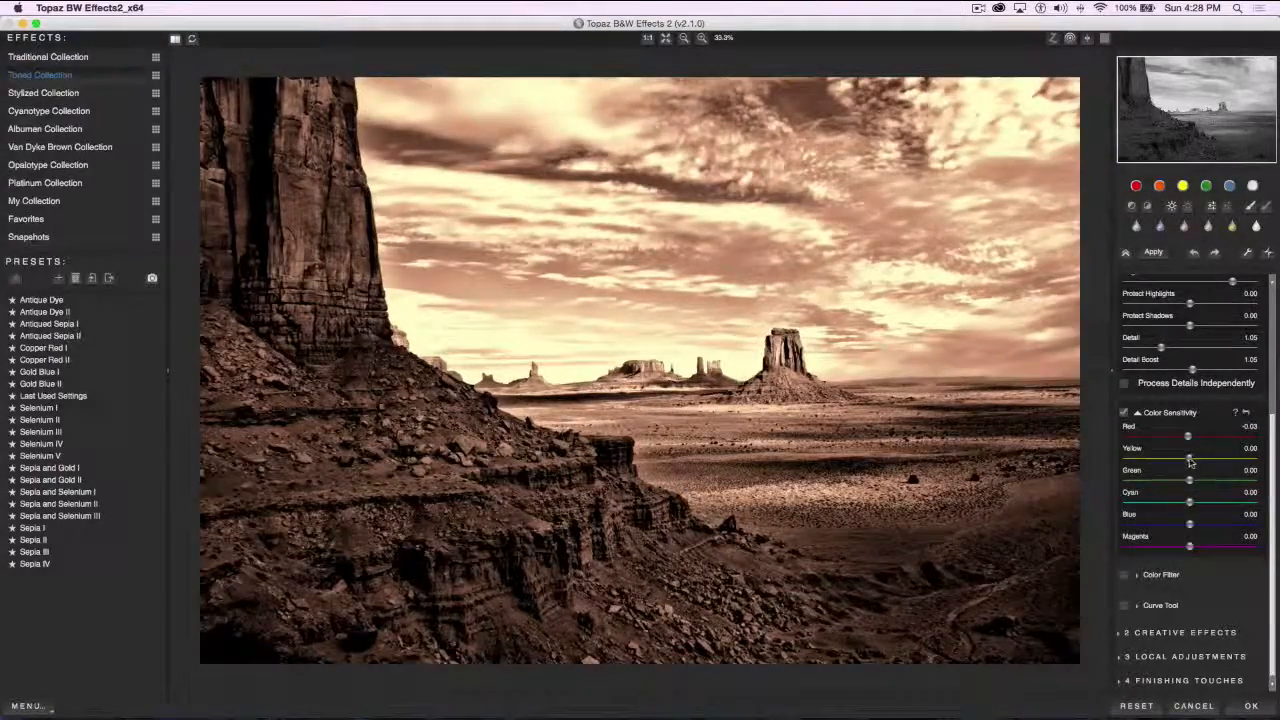
click(1188, 458)
drag(1133, 456, 1186, 494)
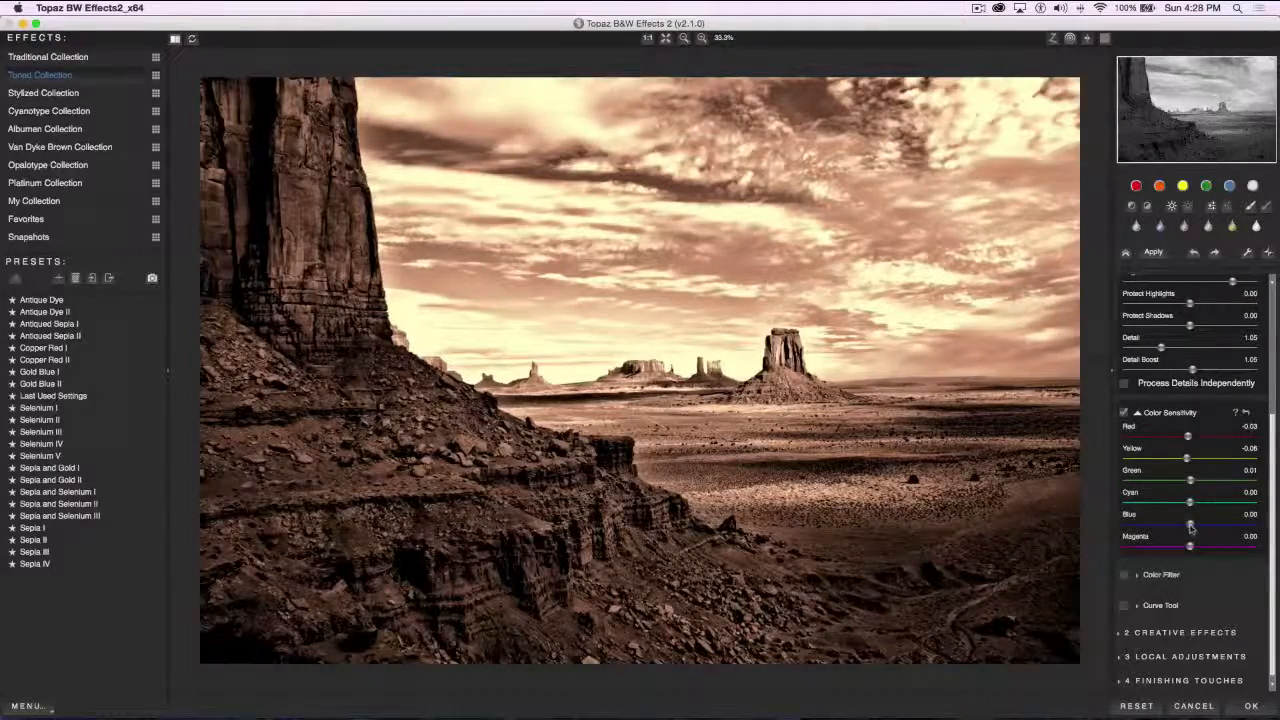
mouse_move(1190, 524)
mouse_down()
mouse_move(1148, 522)
mouse_move(1198, 523)
mouse_up()
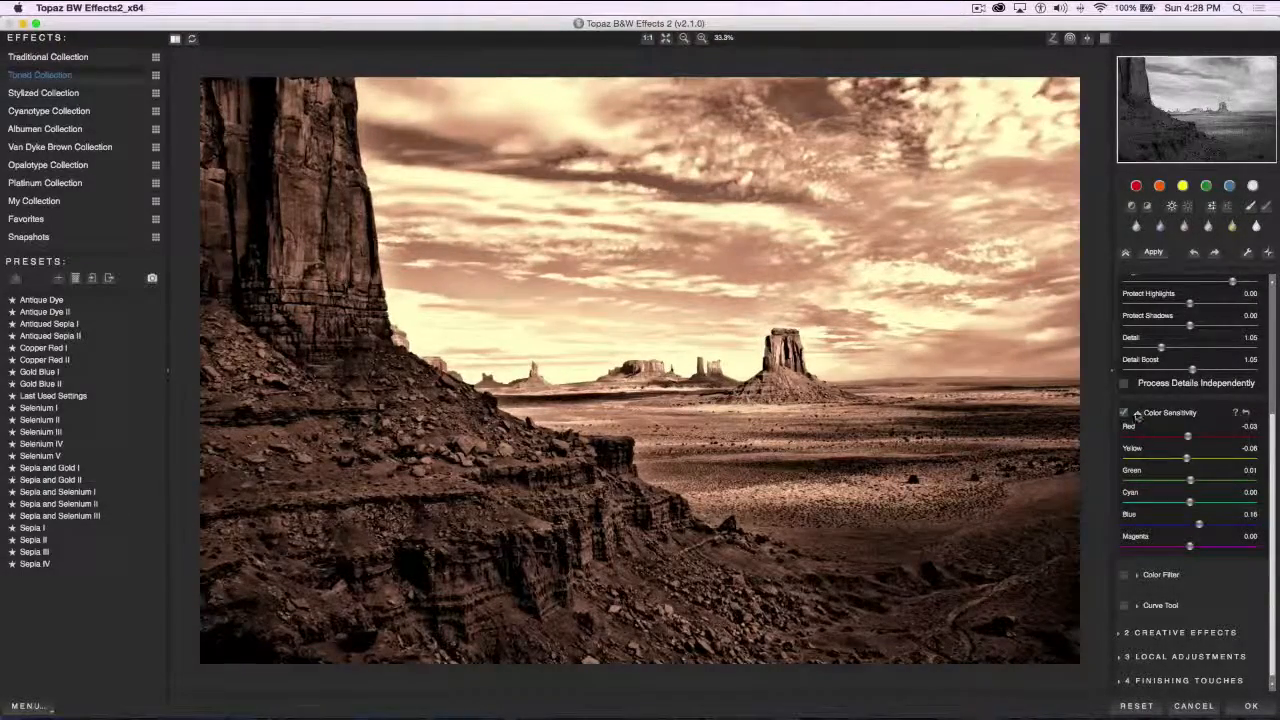
Apply a Color Filter to the conversion and set its Hue to 104
click(1139, 575)
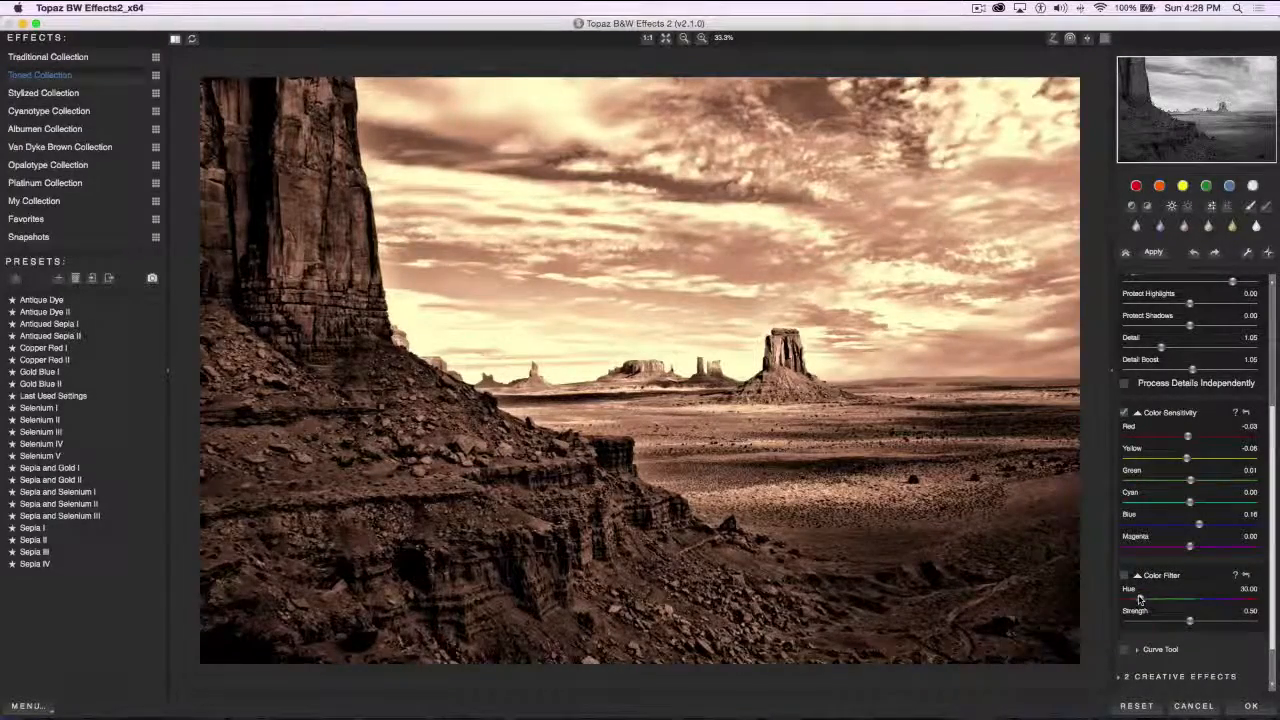
drag(1140, 598, 1183, 598)
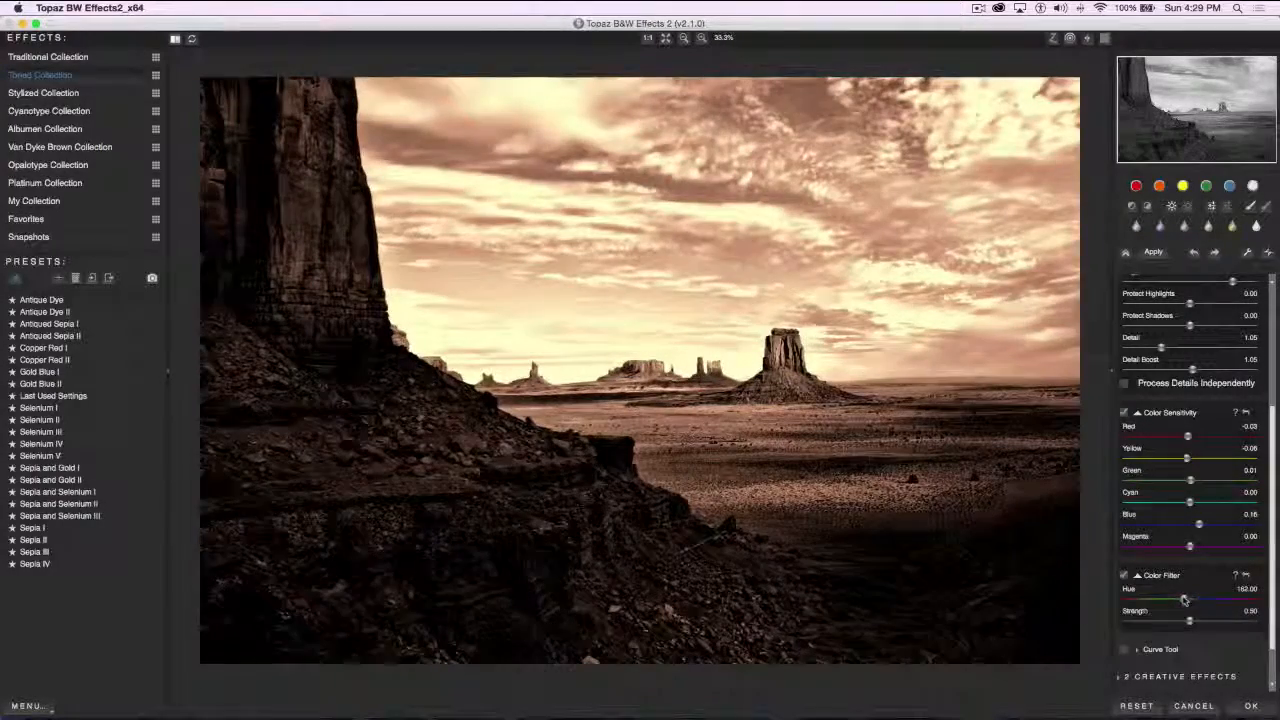
drag(1185, 598, 1164, 600)
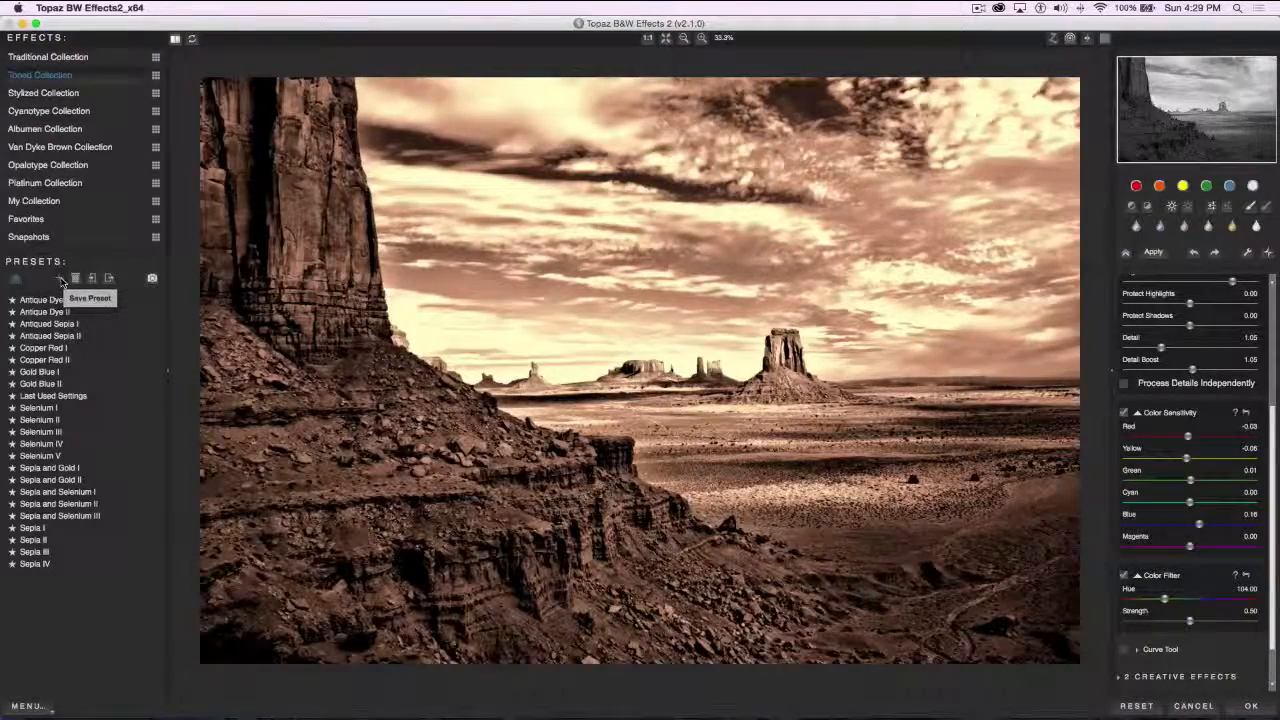
Start saving the current toning adjustments as a new preset
click(60, 281)
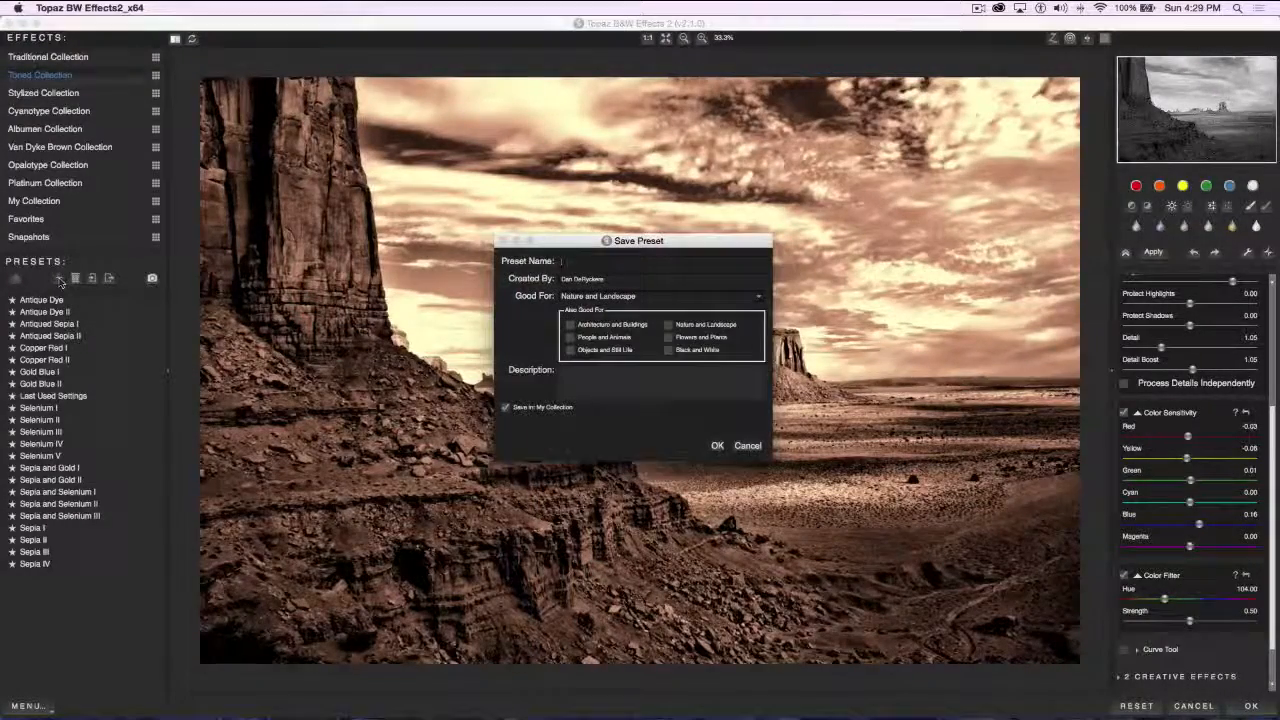
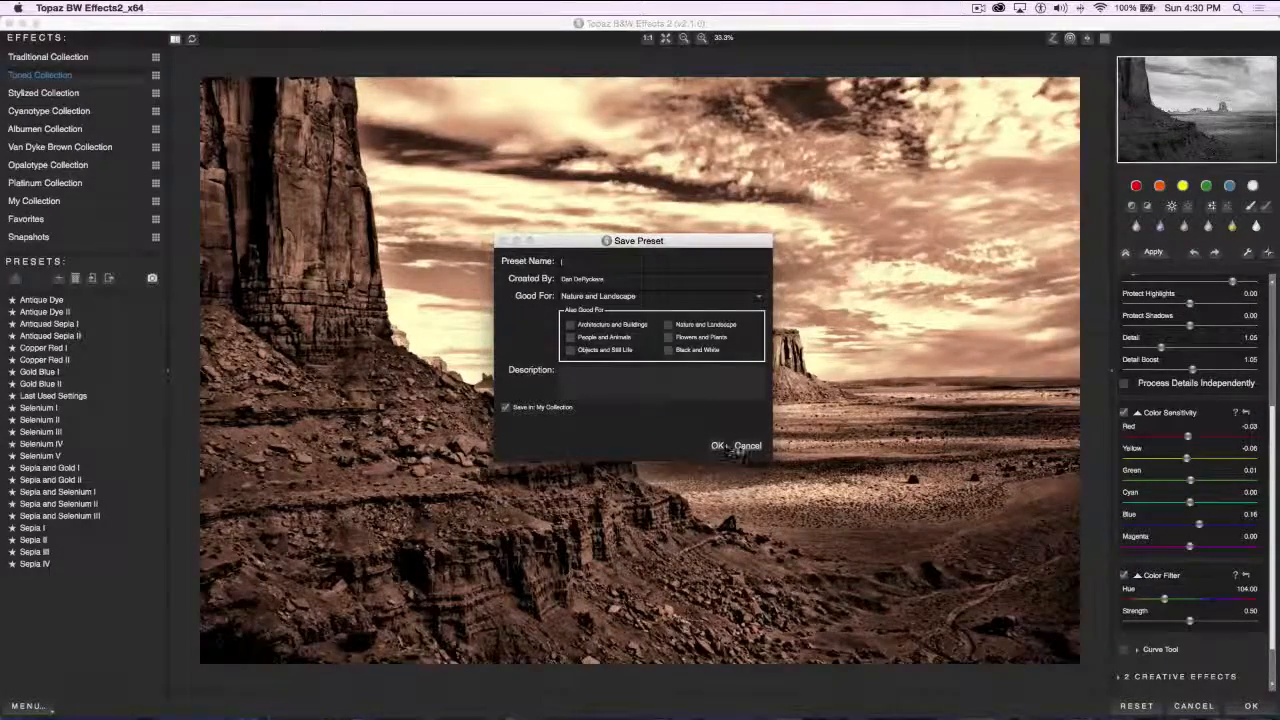
Abandon the new preset and the B&W Effects 2 toning, and close the Monument Valley document without saving
click(740, 446)
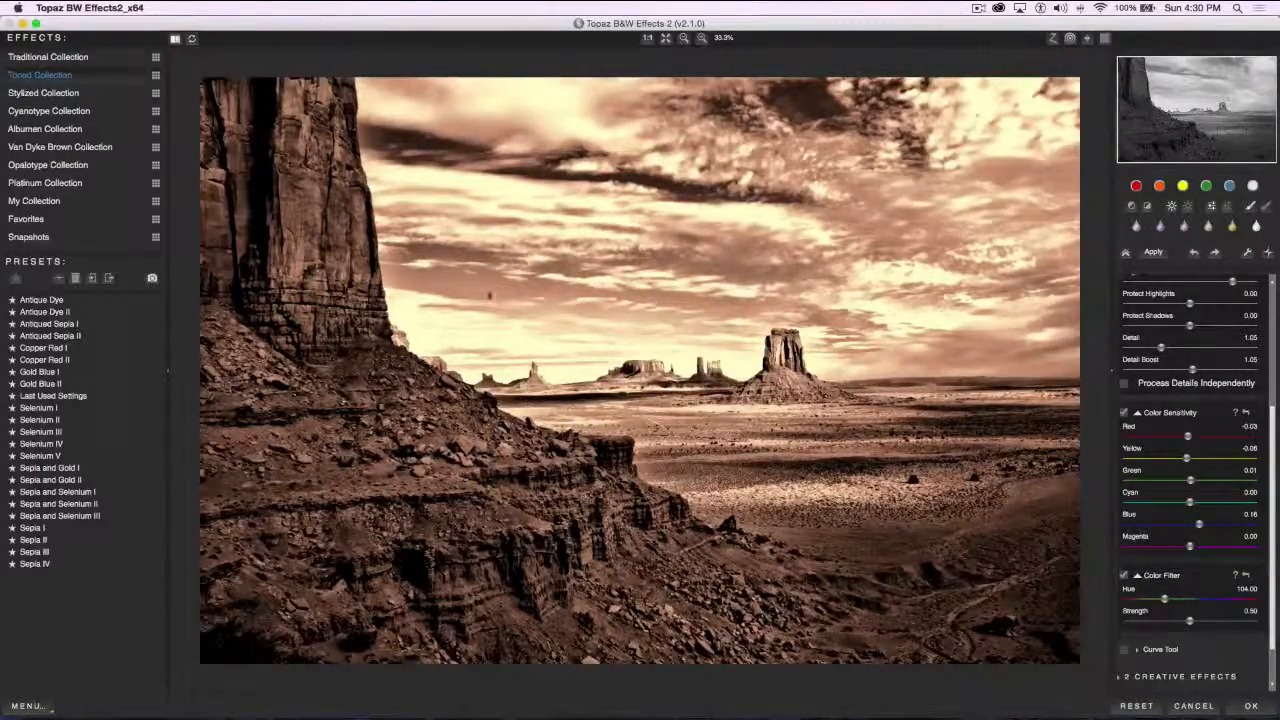
click(1193, 706)
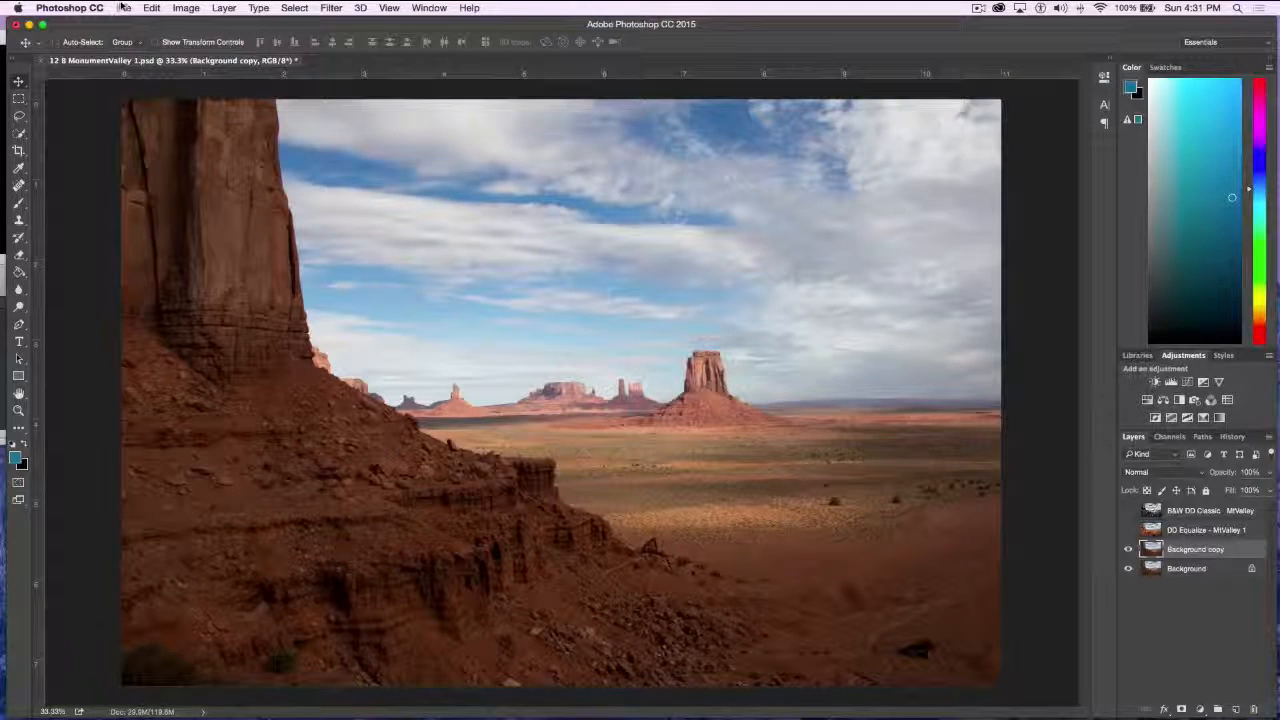
click(41, 61)
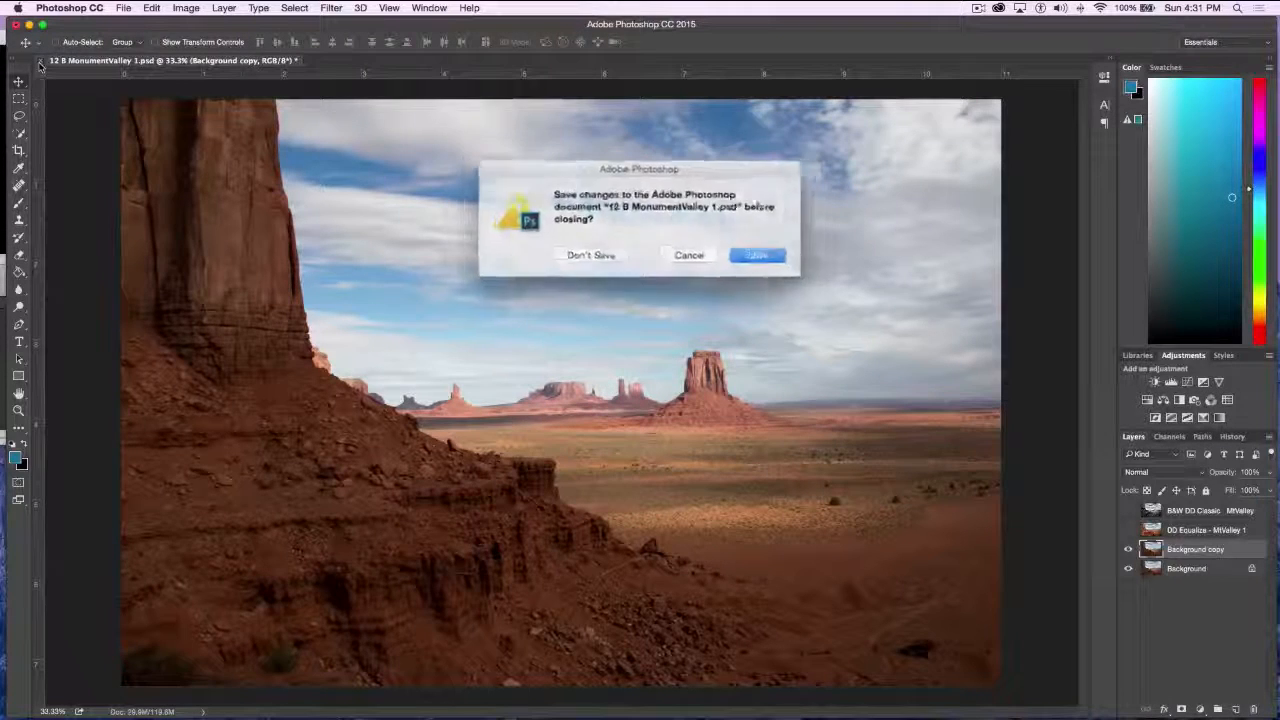
click(594, 252)
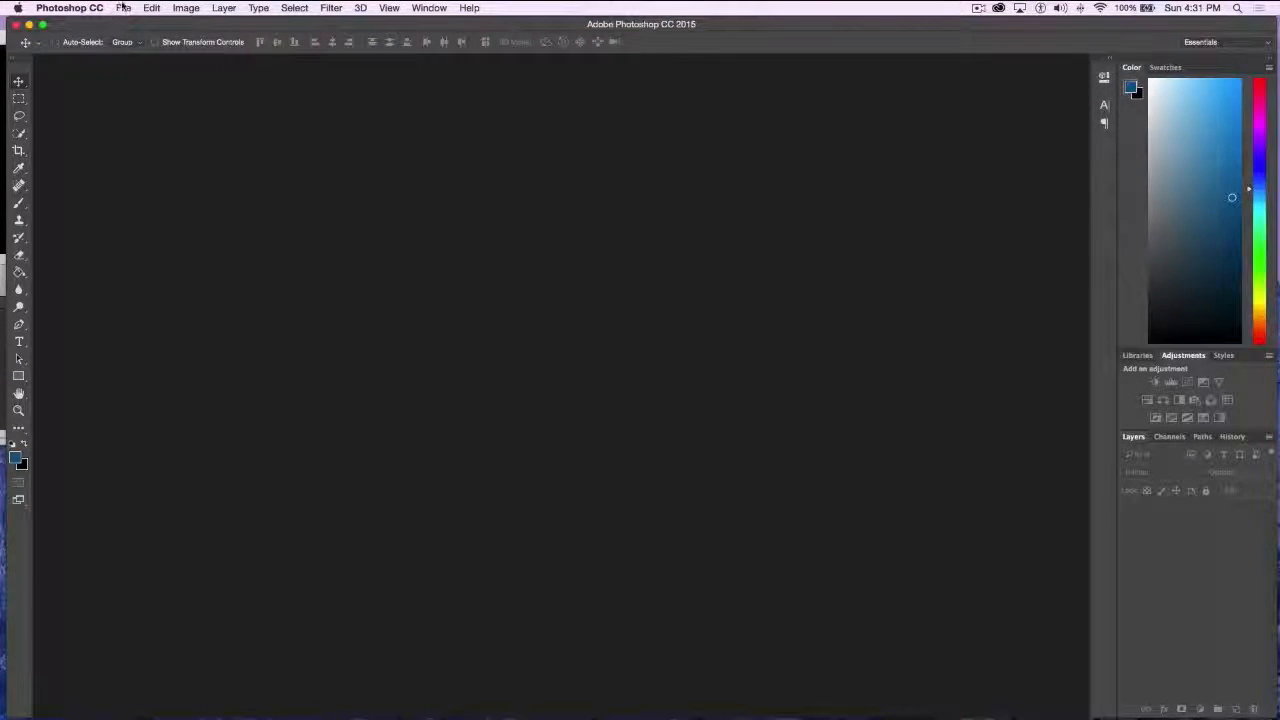
Open 13 Dream Cruise Bronze Car.psd from the Topaz demo pieces folder
click(123, 8)
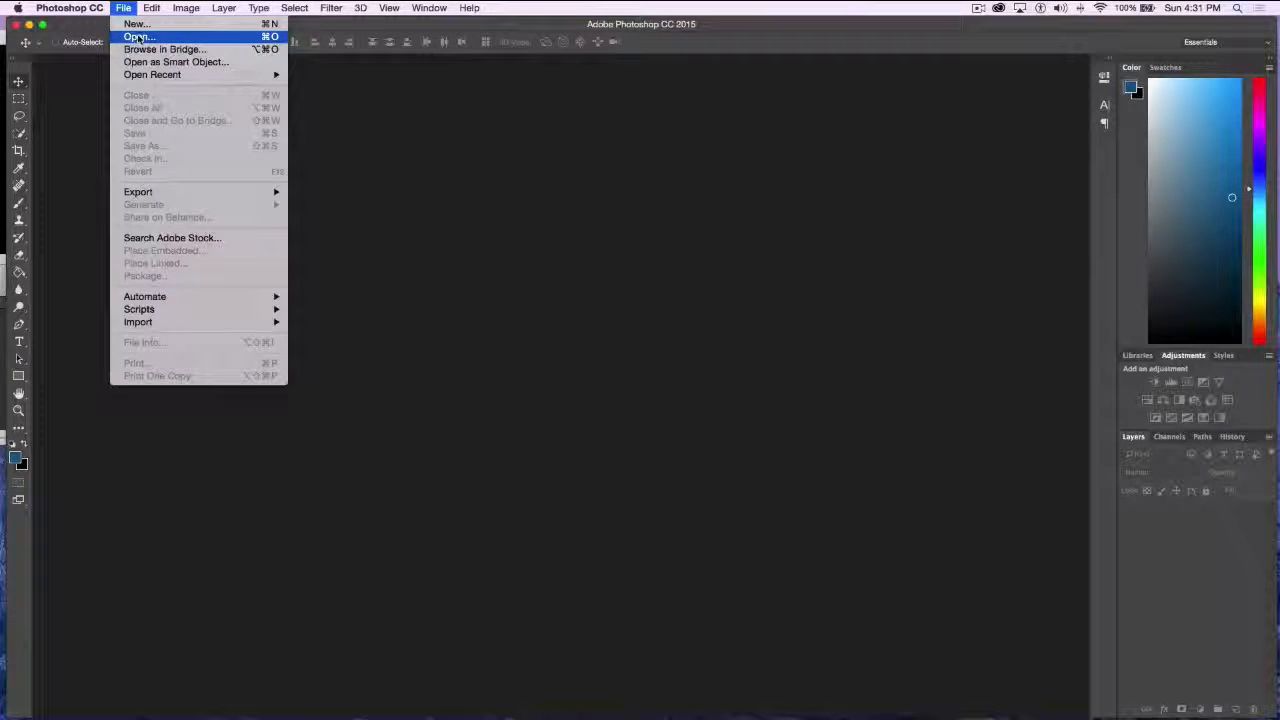
click(137, 37)
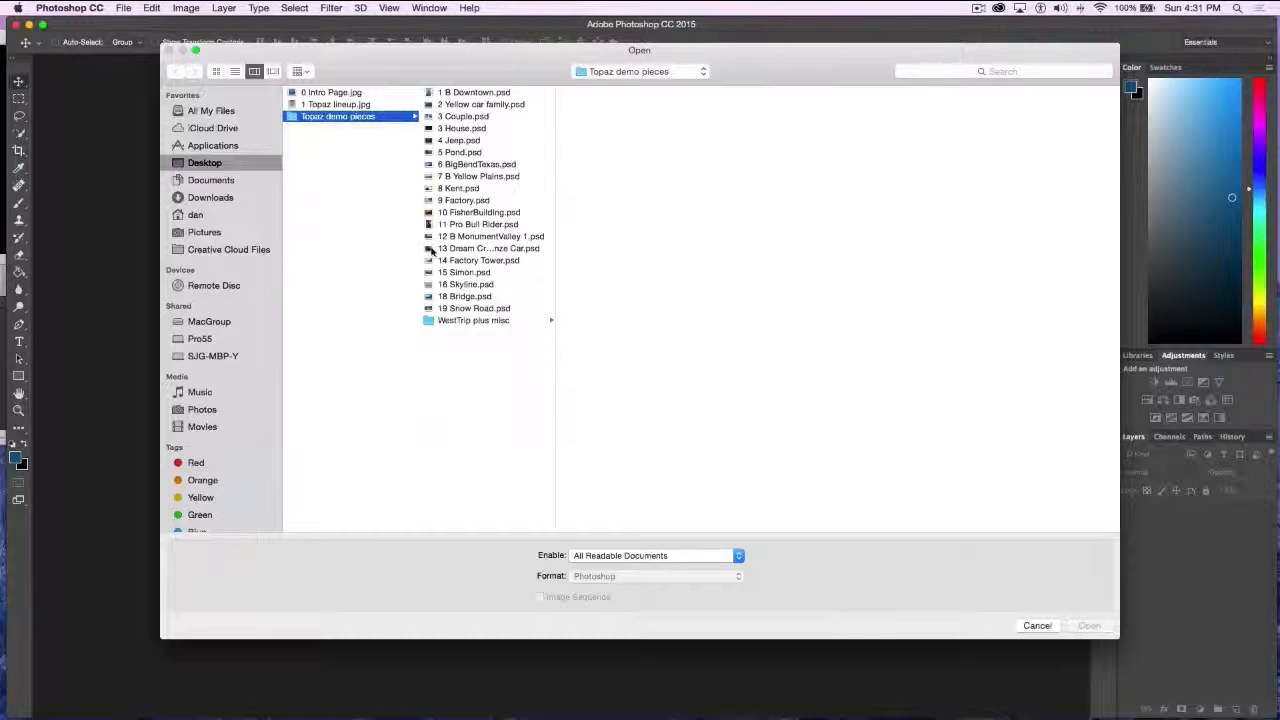
click(432, 250)
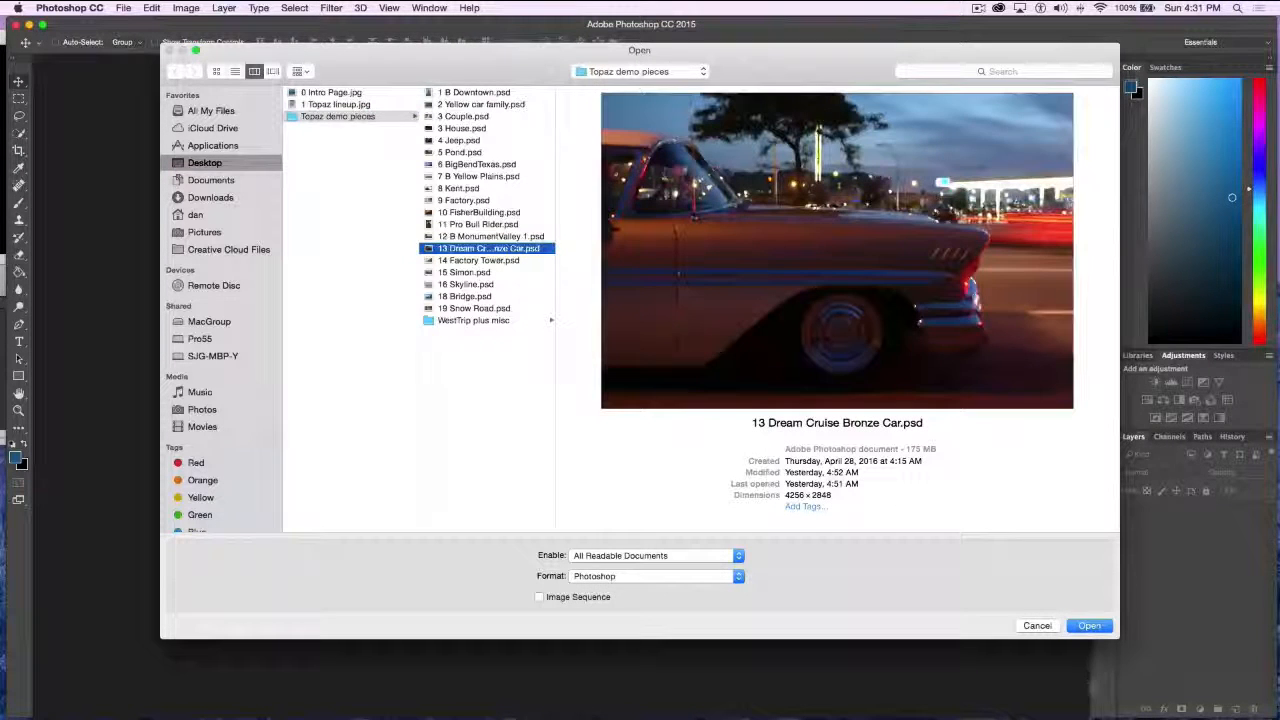
click(1089, 626)
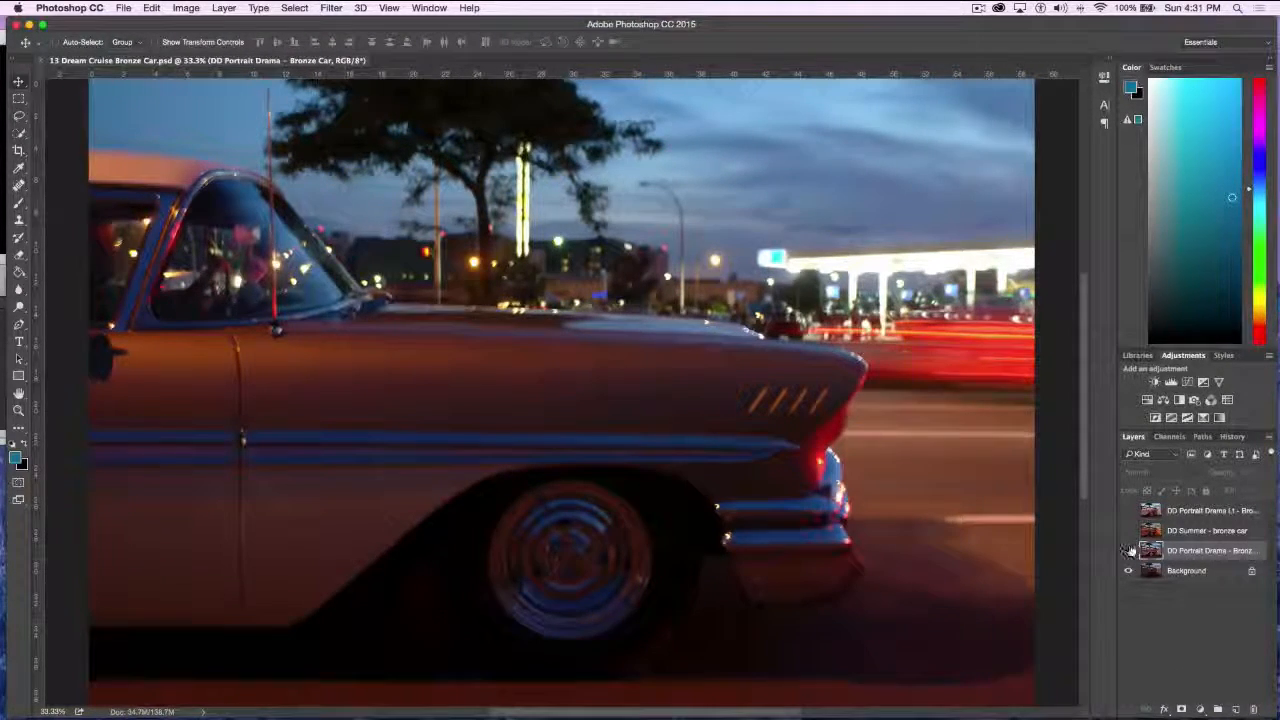
Compare the bronze car photo with its DD Portrait Drama, DD Summer and DD Portrait Drama Lt effect layers, showing one at a time
click(1130, 550)
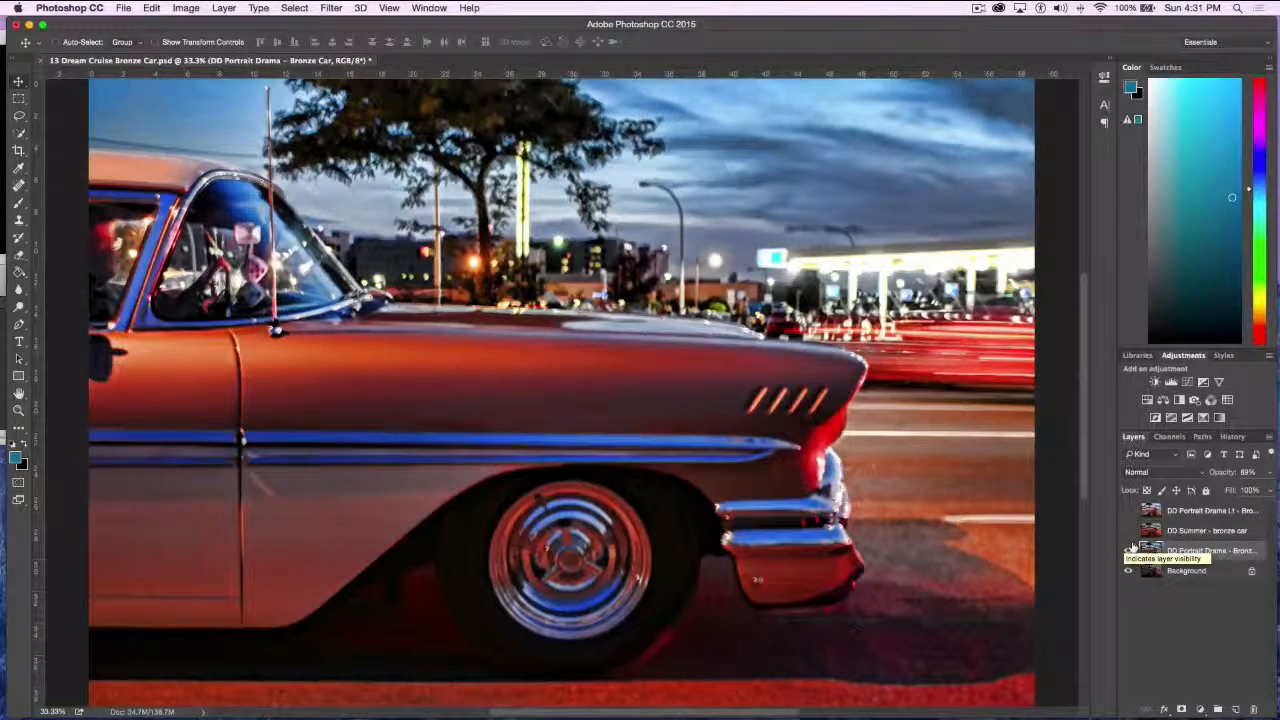
click(1130, 549)
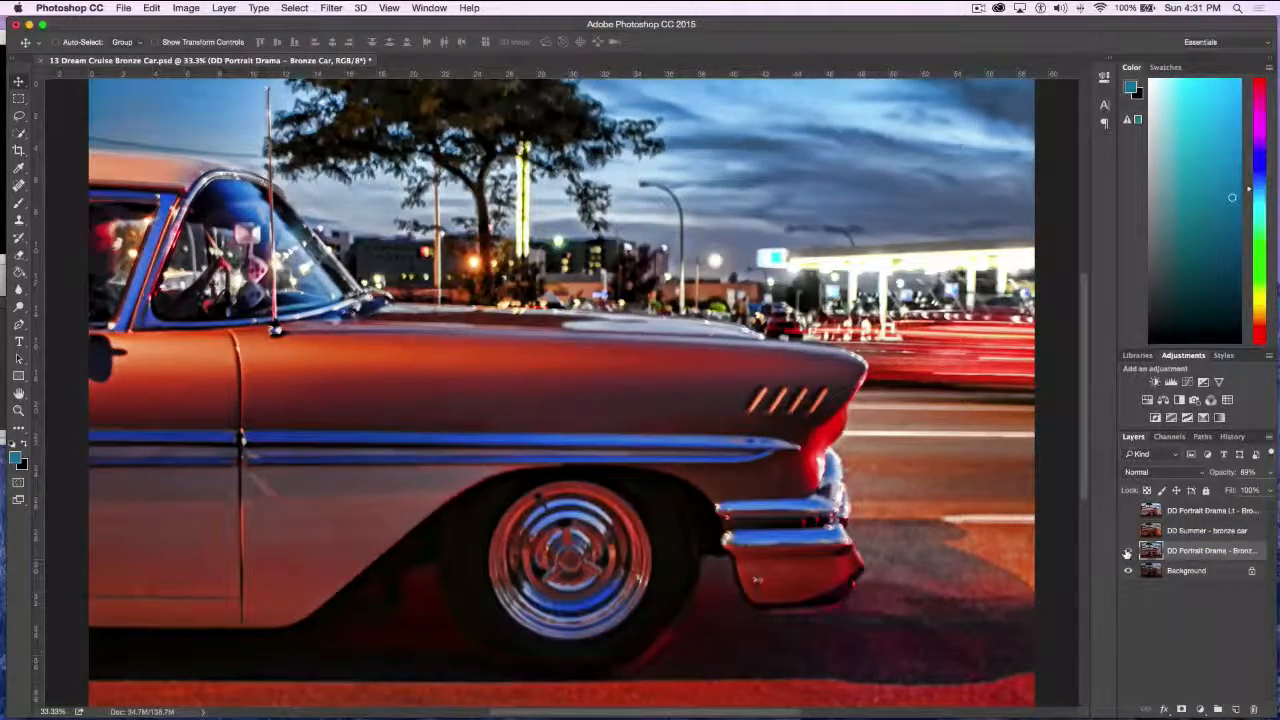
click(1130, 549)
click(1128, 531)
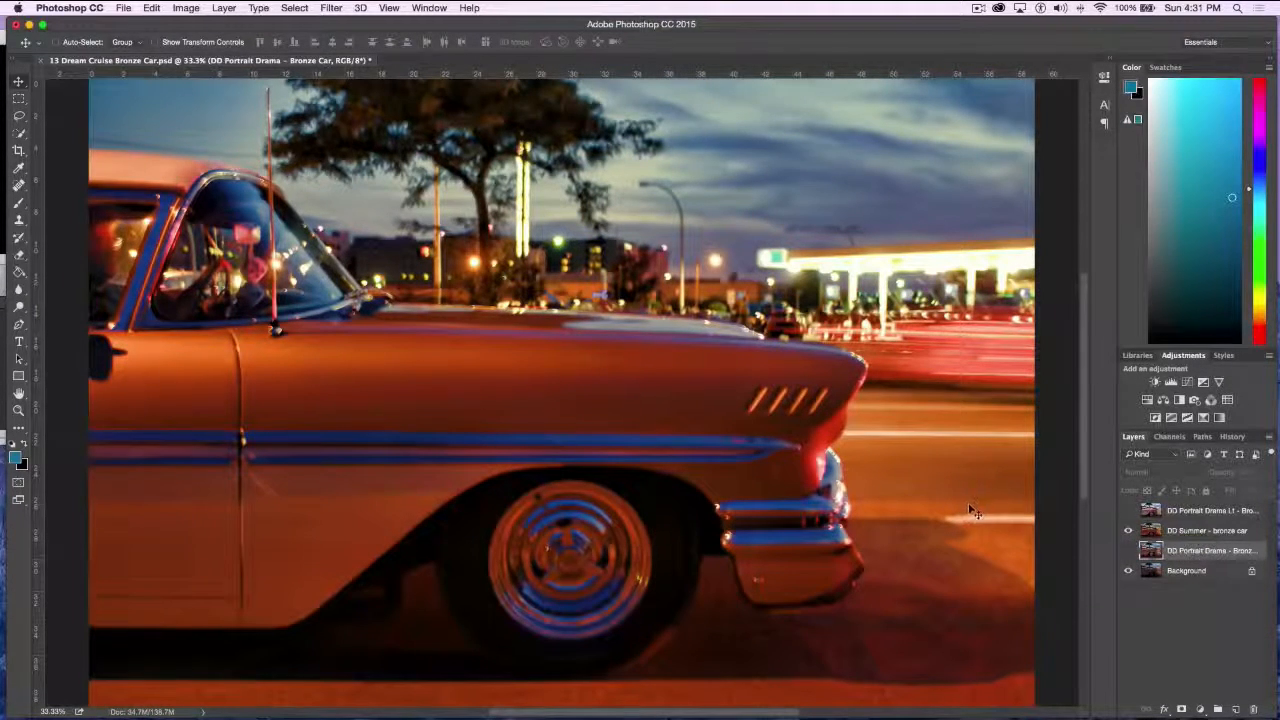
click(1128, 511)
click(1128, 530)
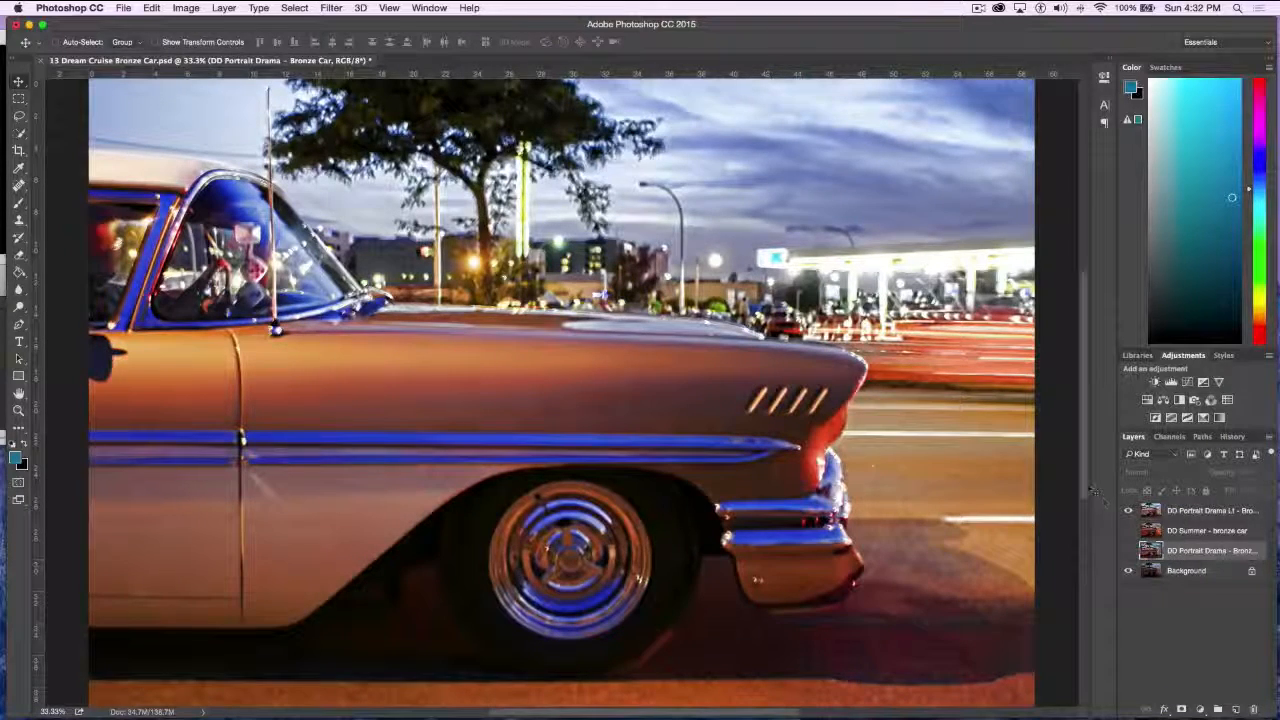
View the original bronze car without effects, and turn on the three effect layers one after another from the lowest up
click(1128, 510)
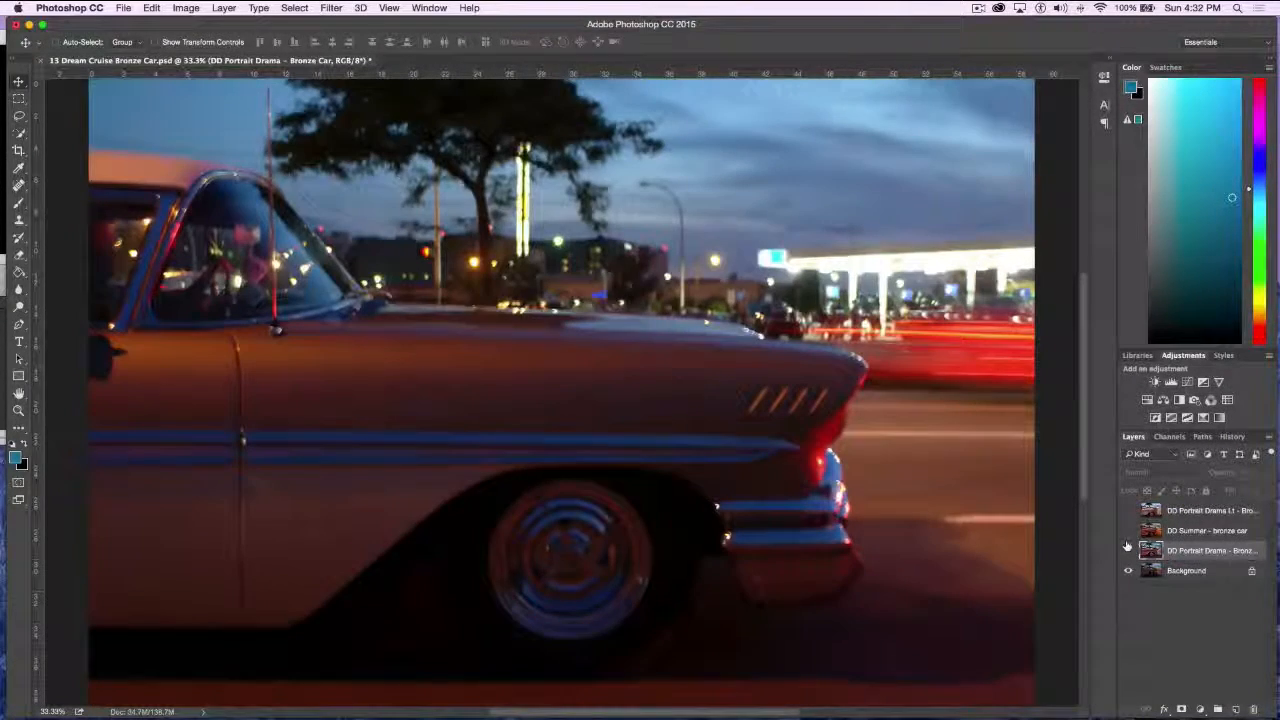
click(1128, 550)
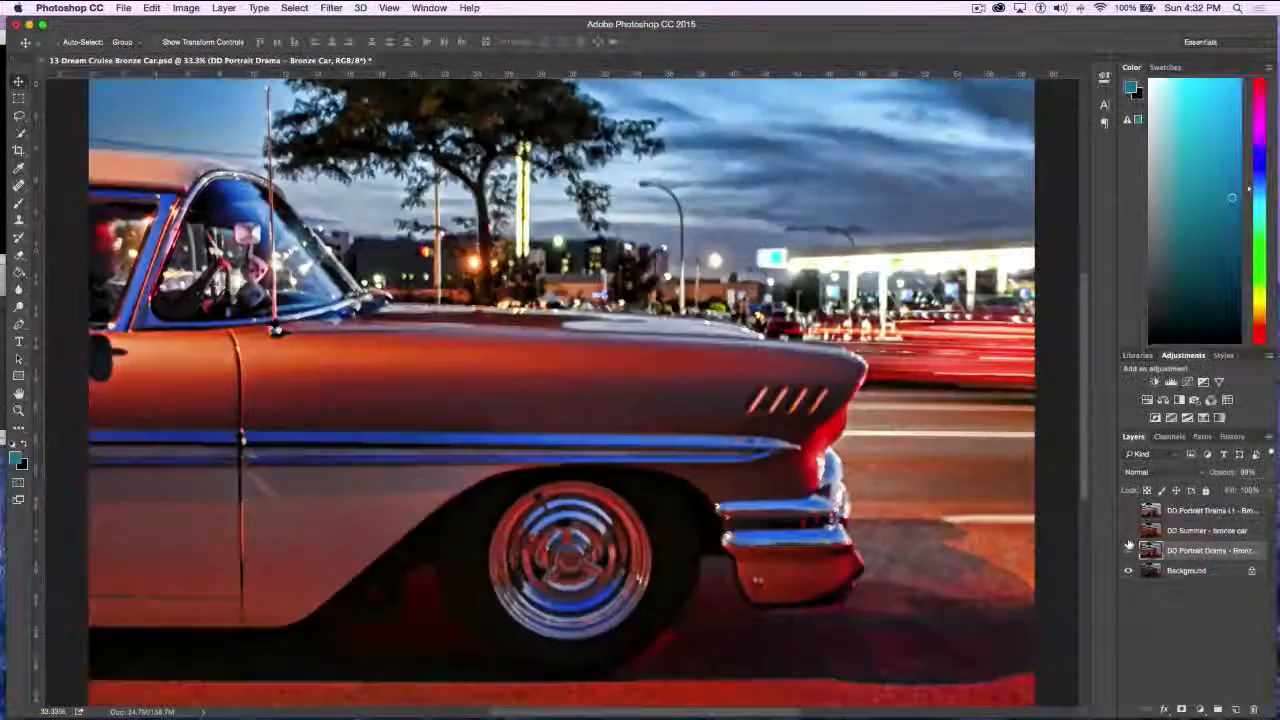
click(1128, 530)
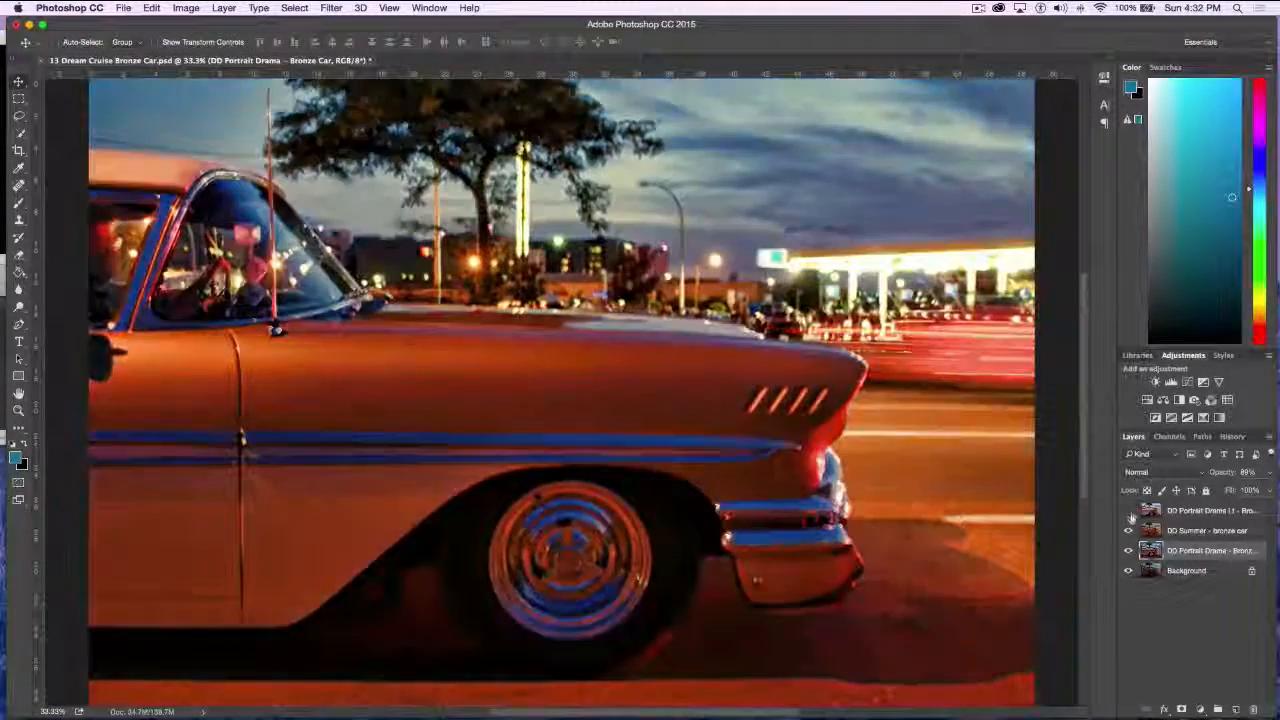
click(1130, 510)
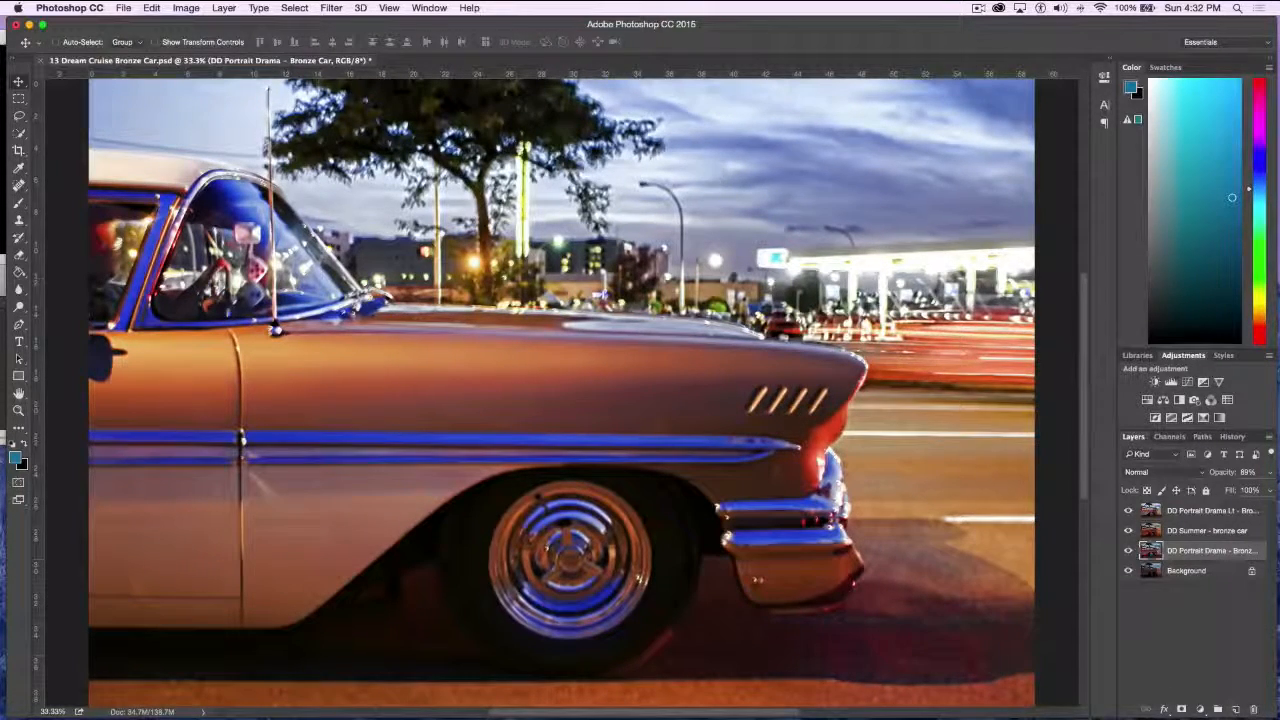
Close the bronze car document without saving and open 14 Factory Tower.psd from the Topaz demo pieces folder
click(43, 61)
click(585, 252)
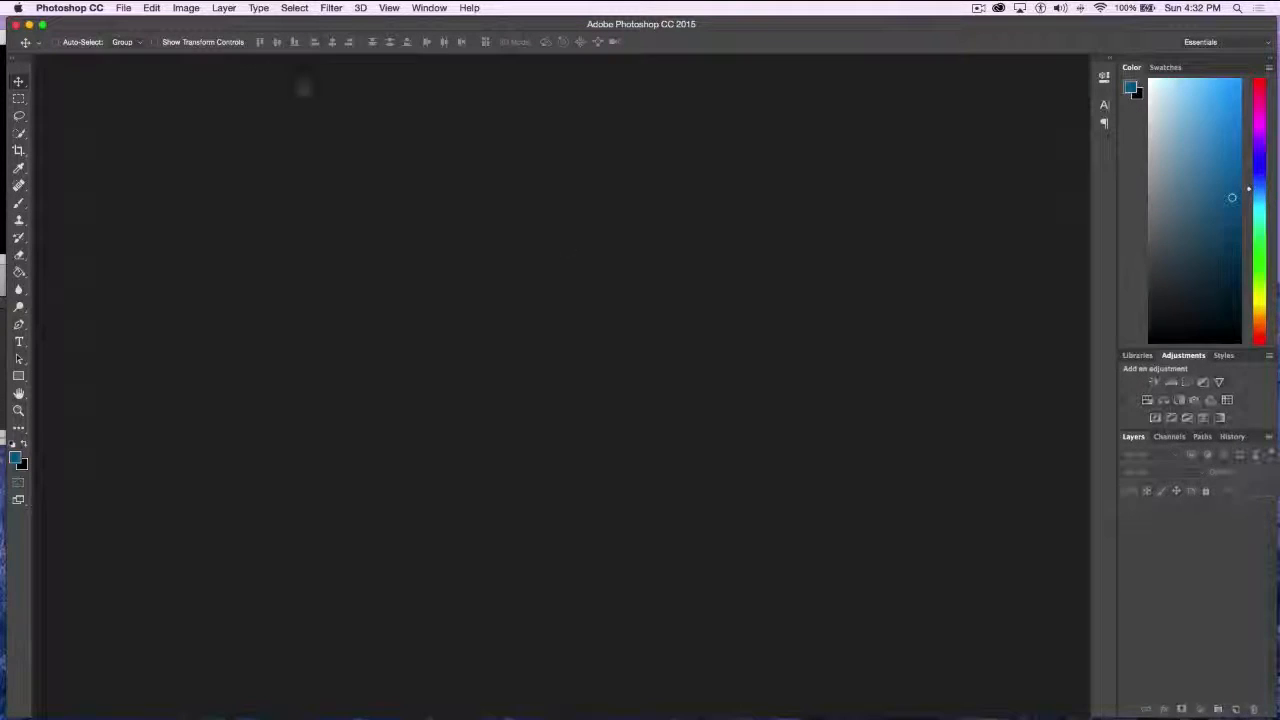
click(125, 8)
click(136, 40)
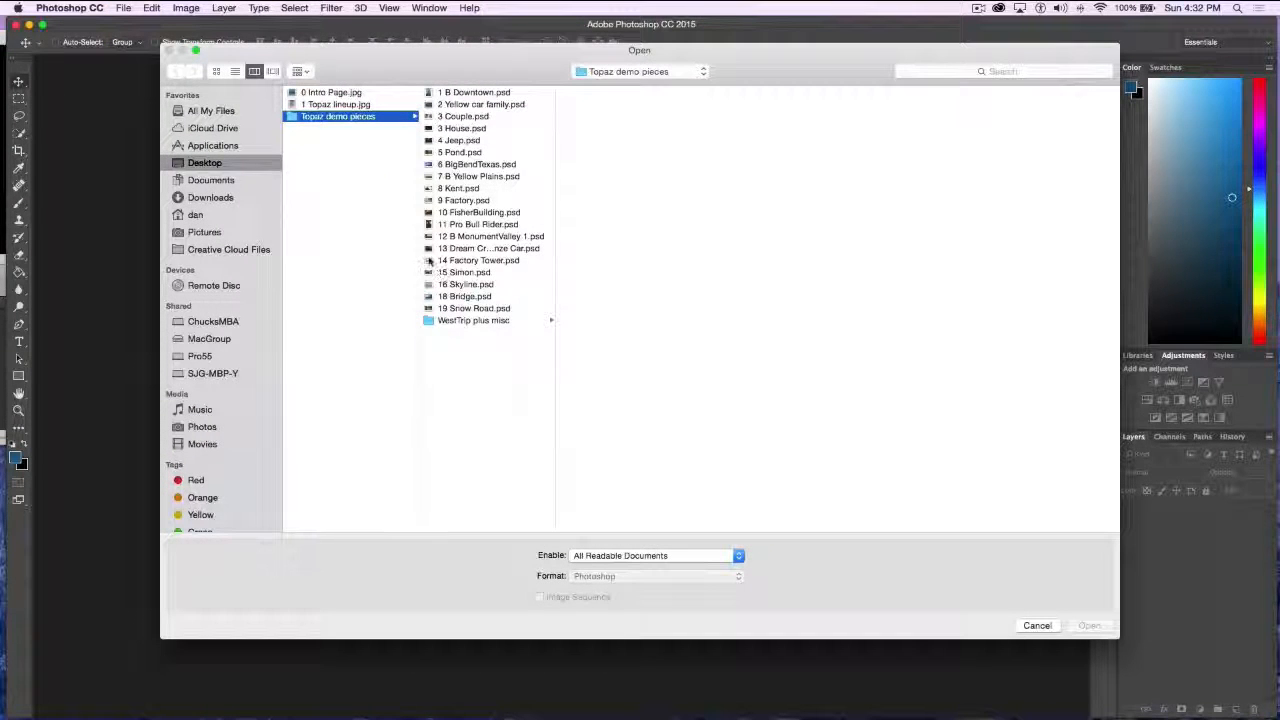
click(430, 261)
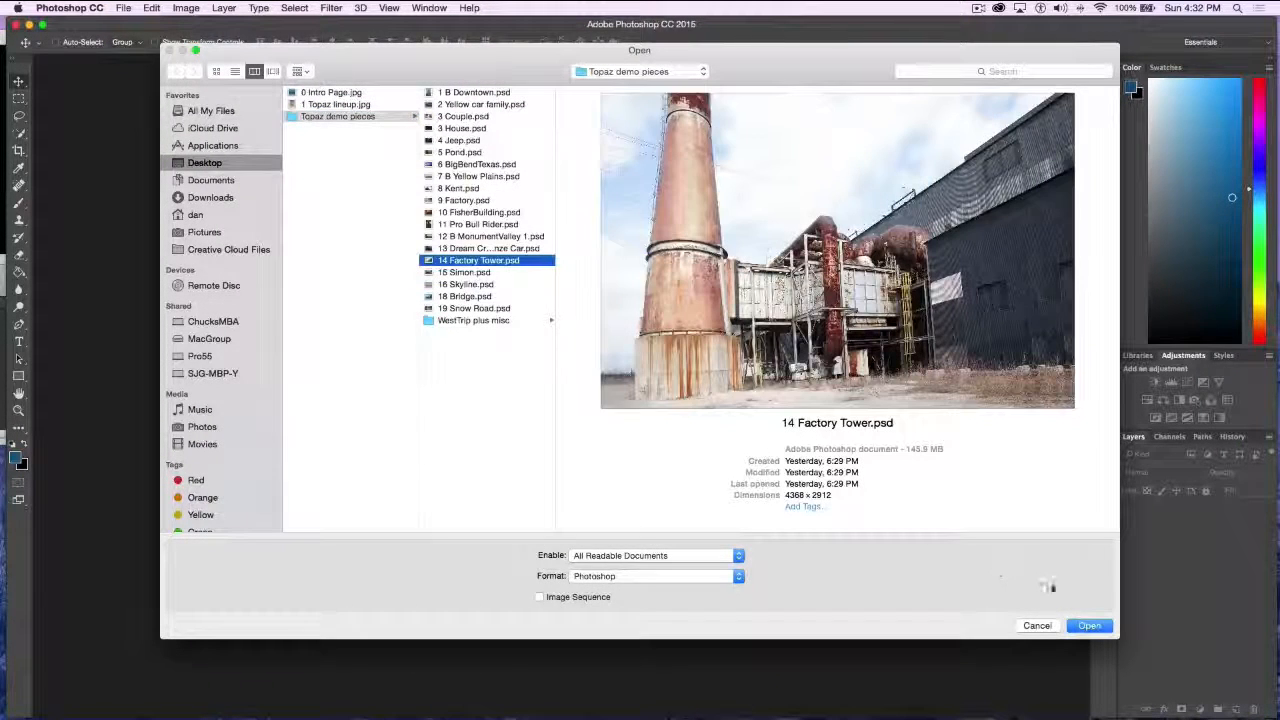
click(1083, 622)
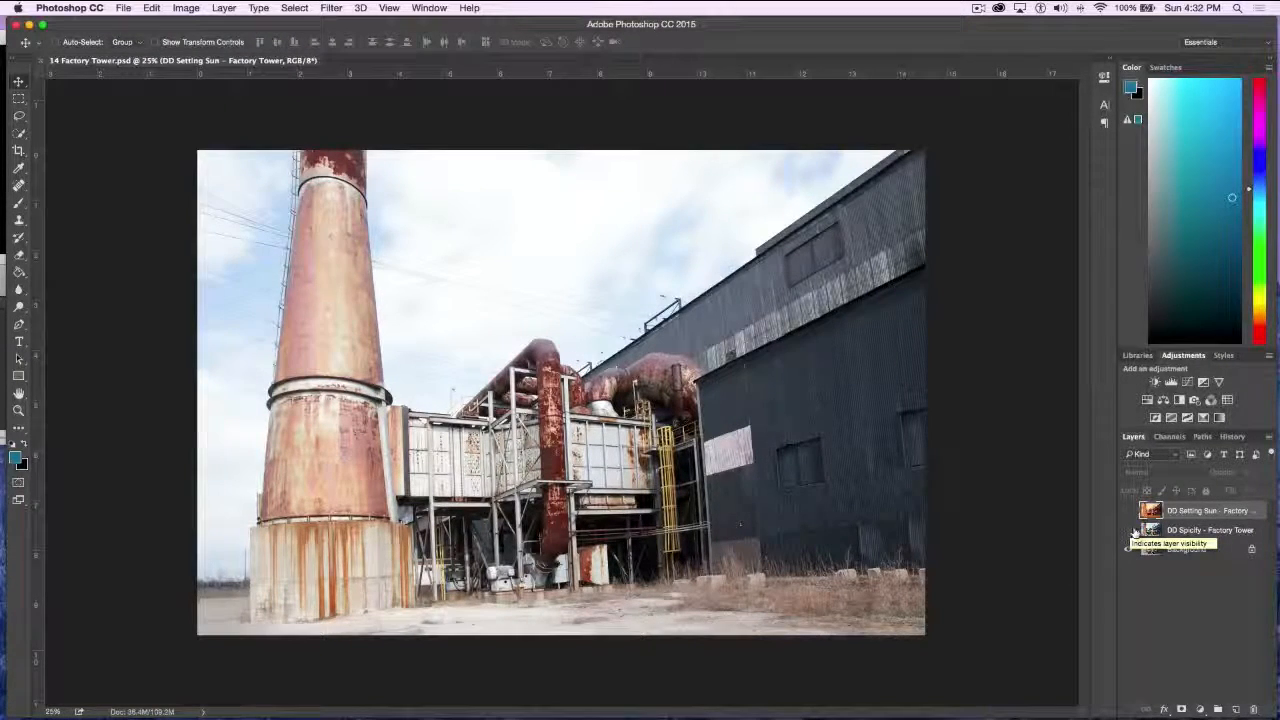
Compare the factory tower original with its DD Spicify and DD Setting Sun effect layers, ending with only DD Spicify over the background
click(1129, 530)
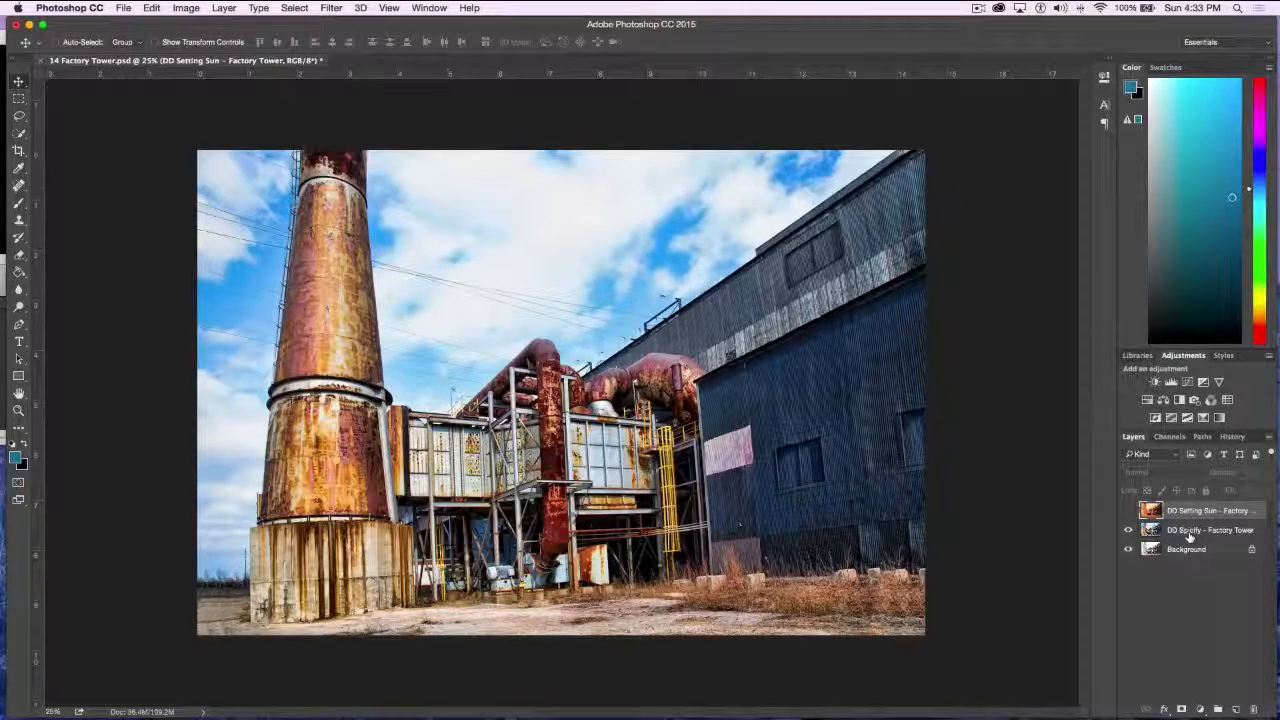
click(1129, 510)
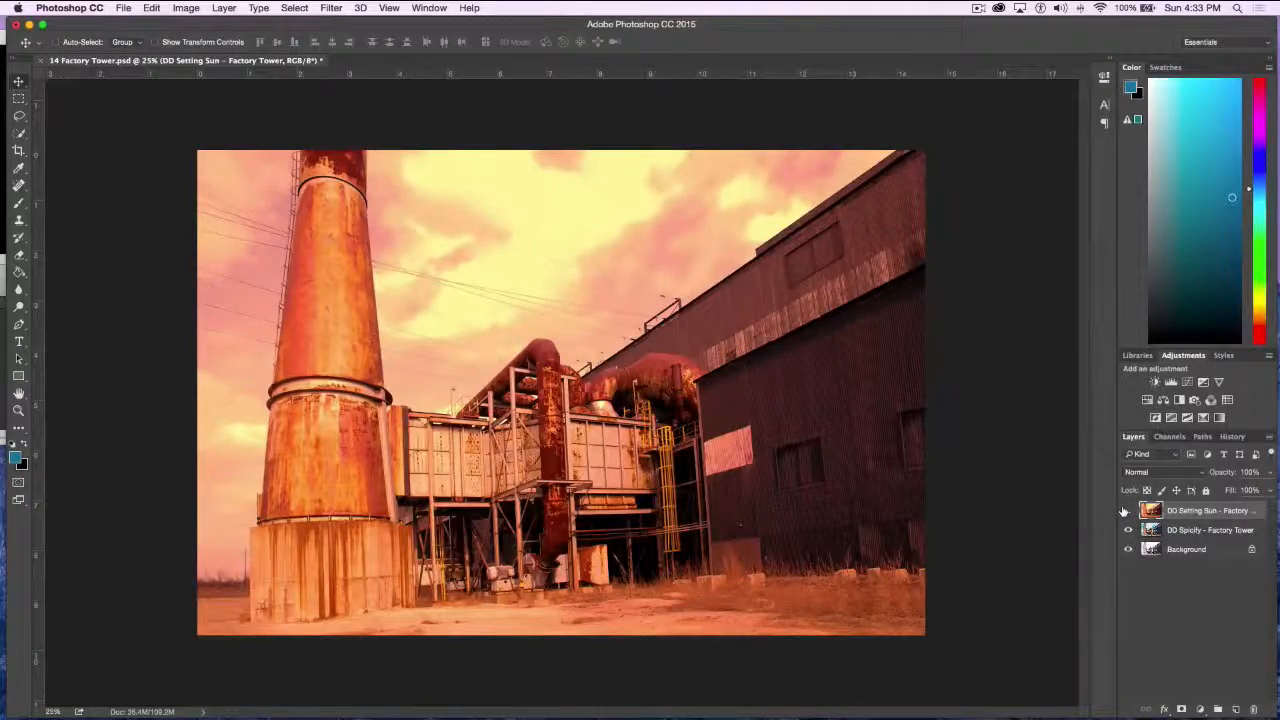
click(1126, 511)
click(1127, 530)
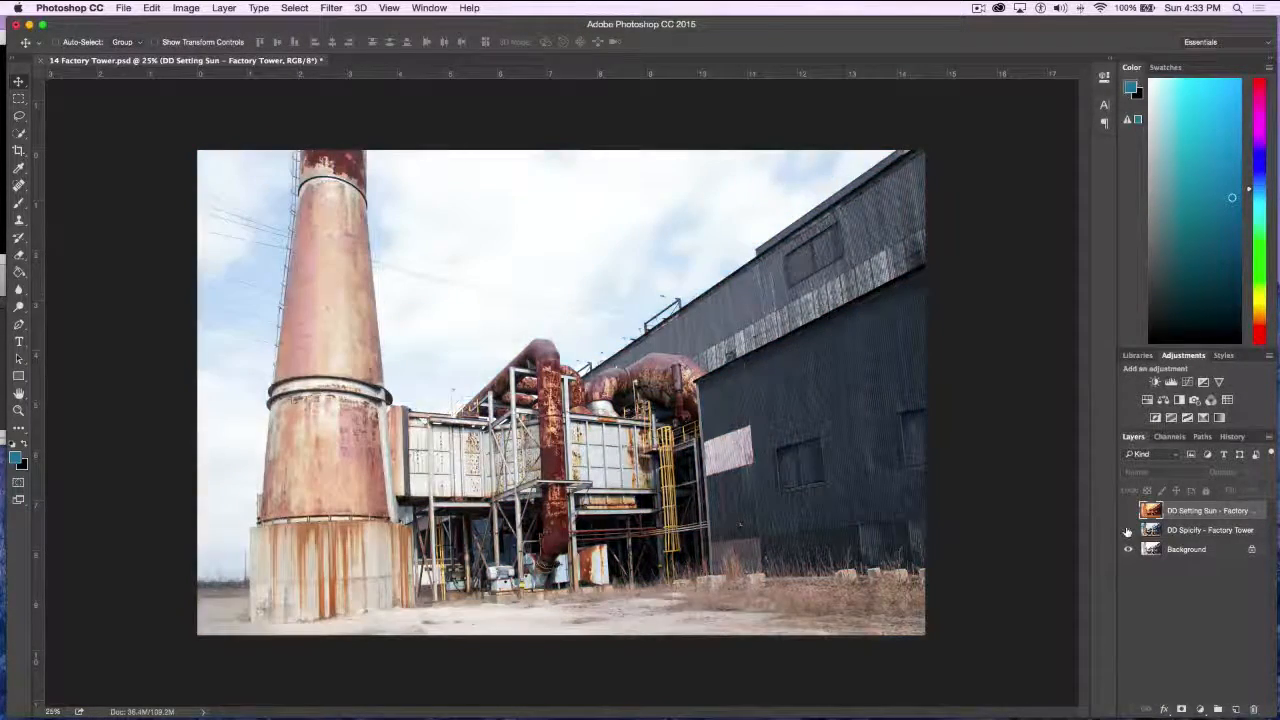
click(1128, 530)
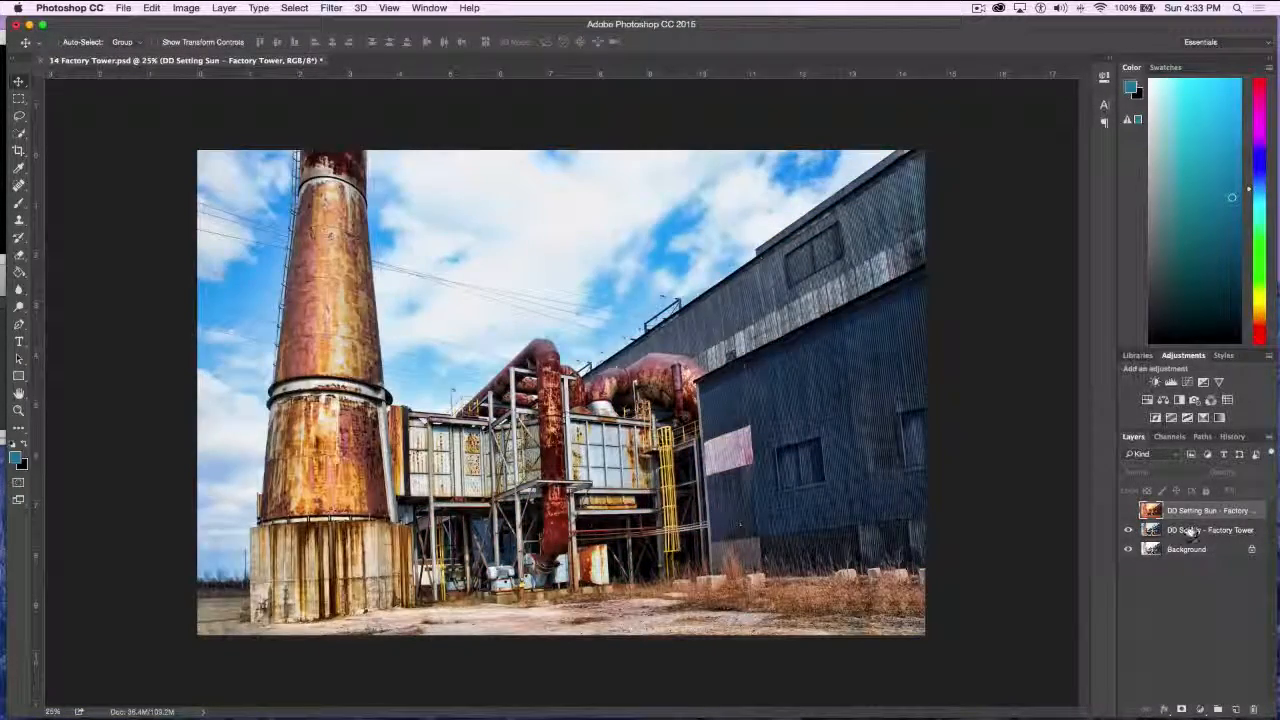
Try different opacities on the DD Spicify layer and raise it back, showing the DD Setting Sun layer as well
click(1195, 531)
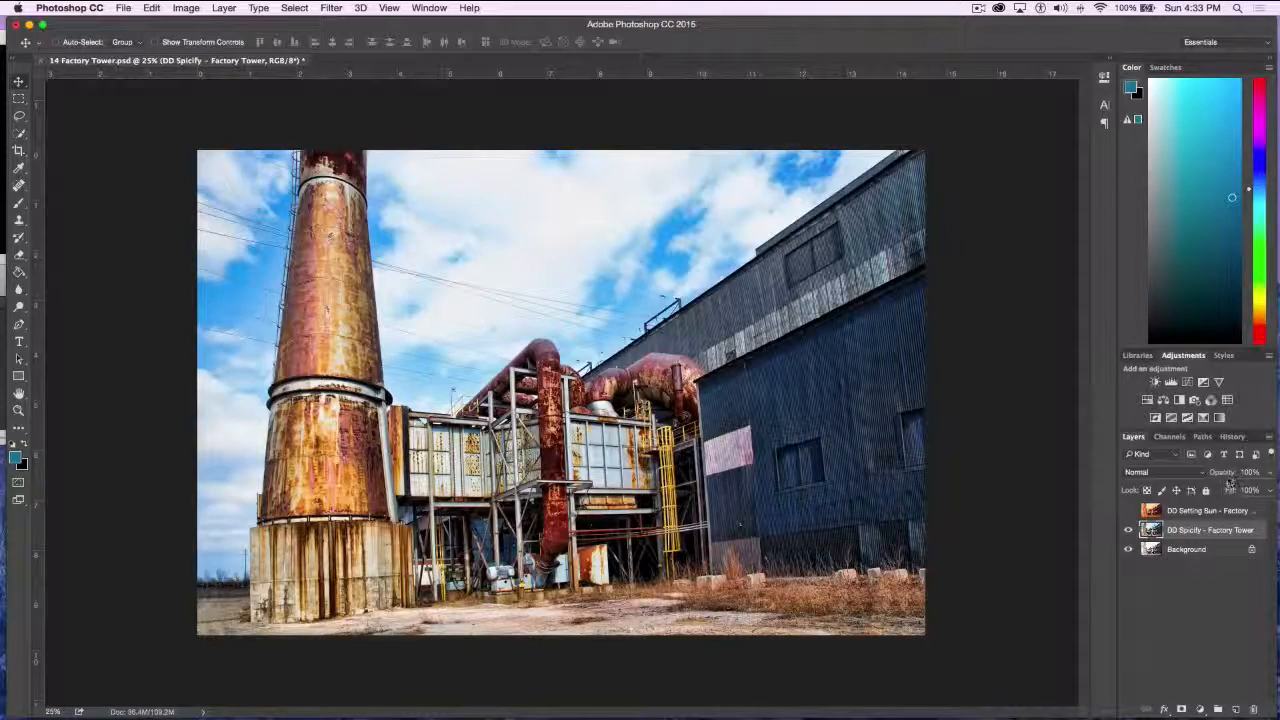
drag(1224, 473, 1250, 476)
drag(1247, 481, 1276, 476)
click(1128, 511)
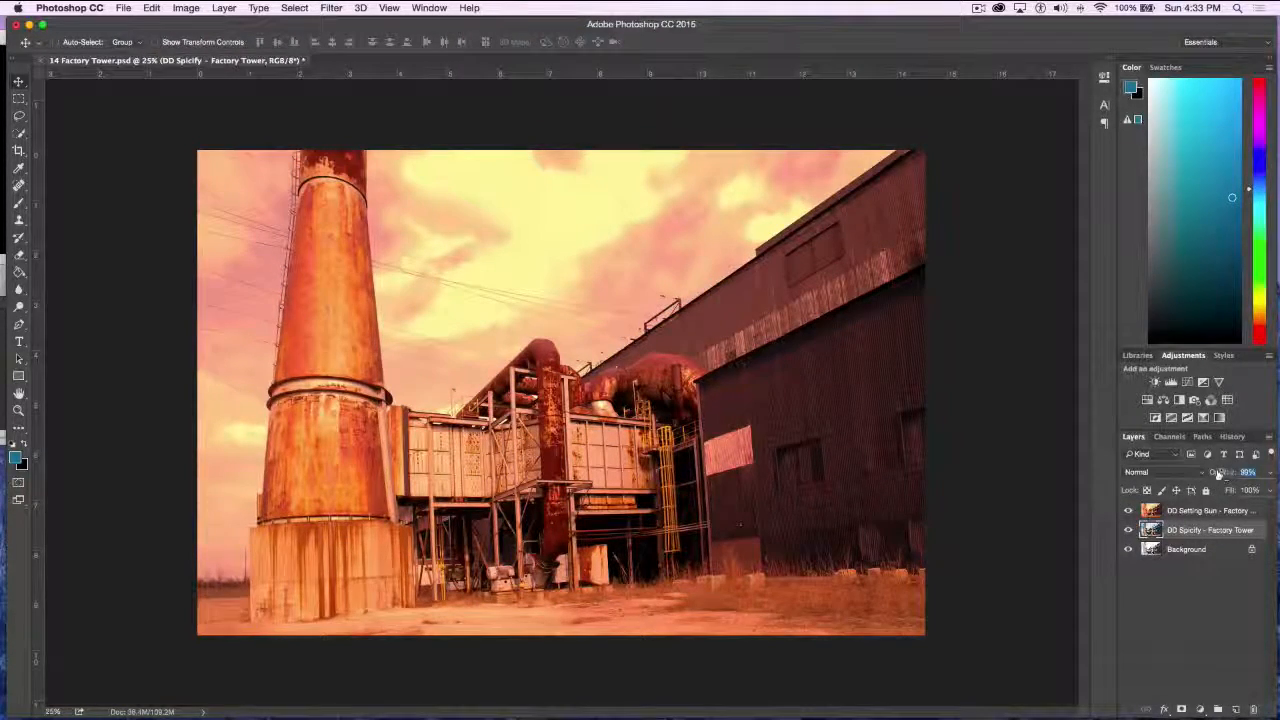
drag(1218, 474, 1265, 477)
Try the DD Setting Sun layer at 85% opacity and return it to 100%
click(1207, 514)
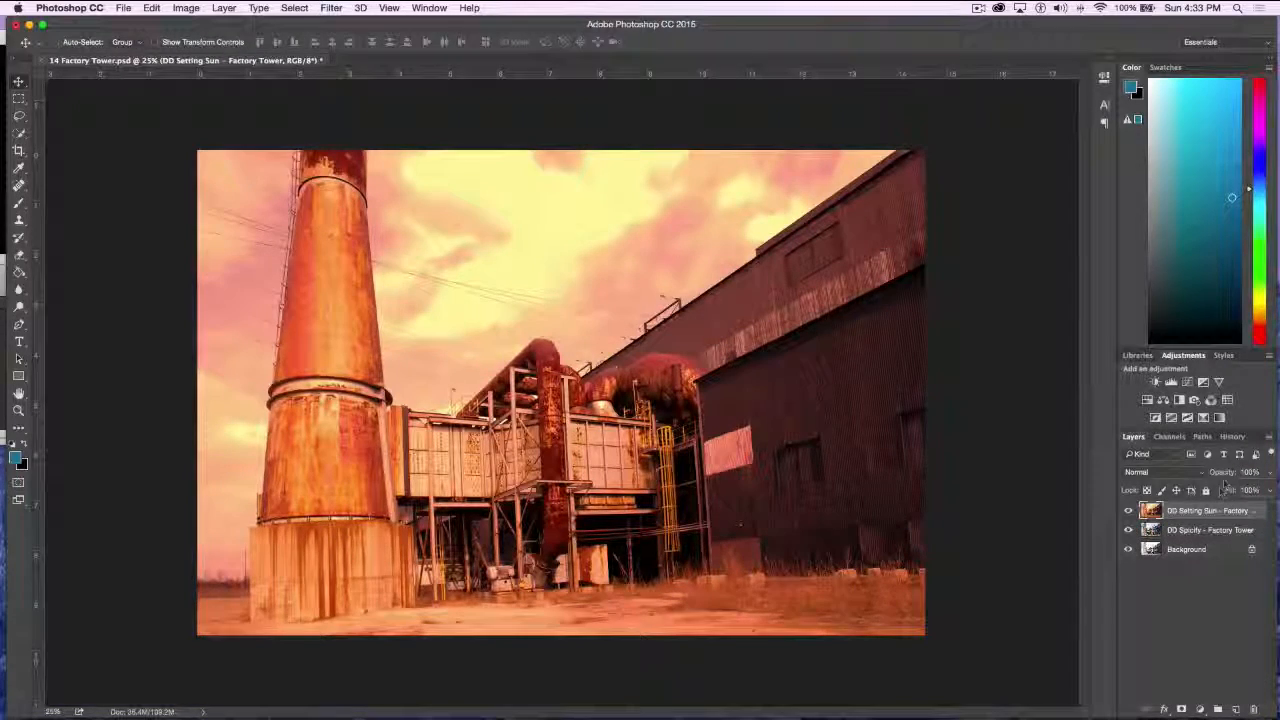
drag(1226, 475, 1216, 477)
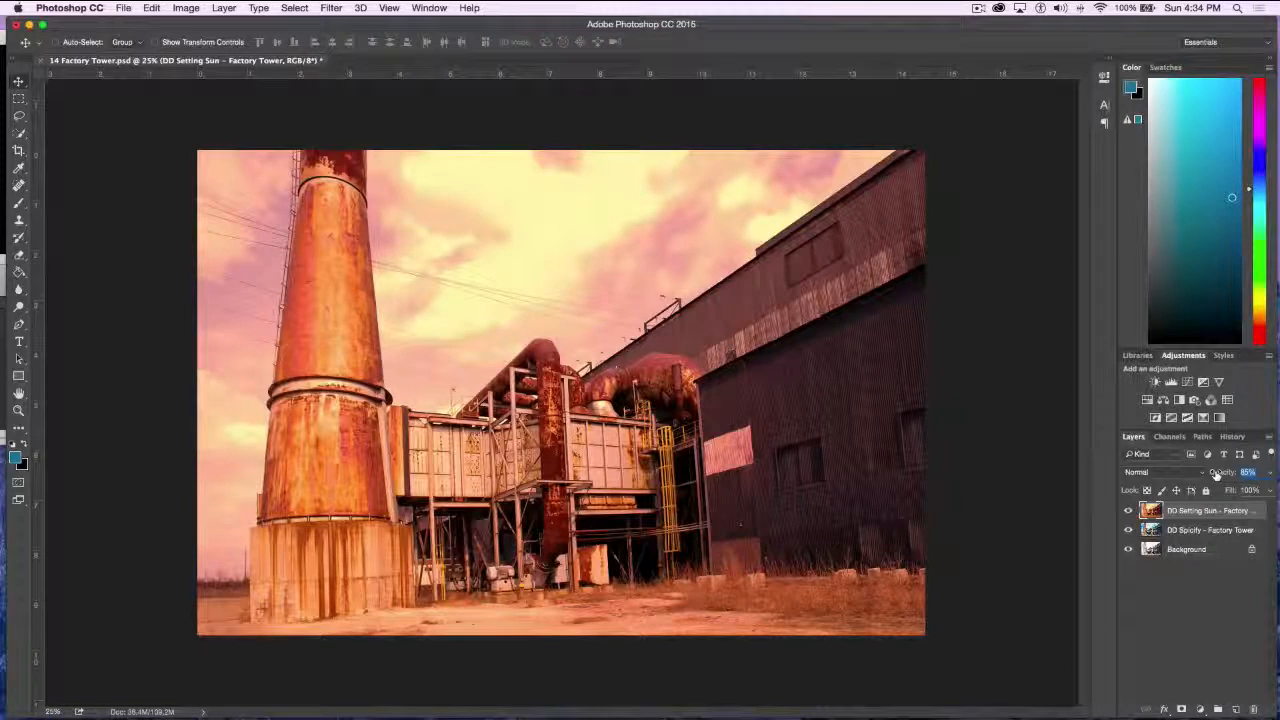
drag(1216, 476, 1264, 473)
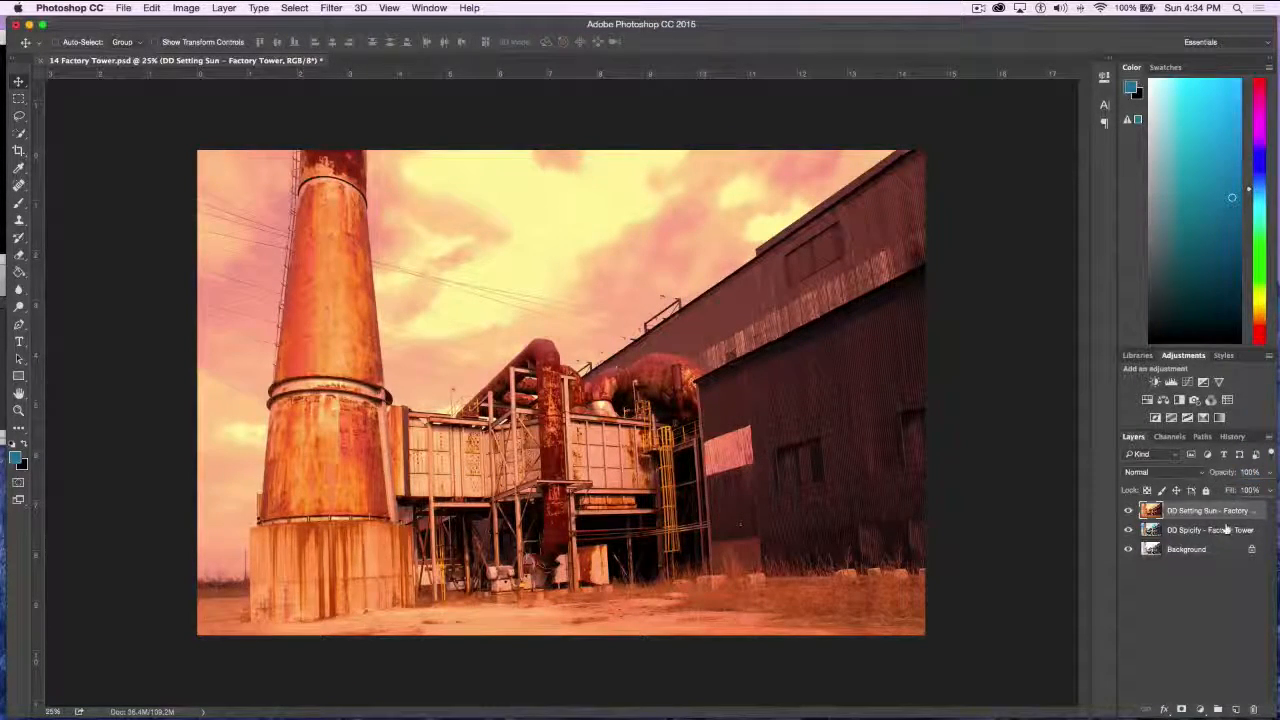
Hide both effect layers of the factory tower photo and close the document without saving
click(1127, 511)
click(1127, 532)
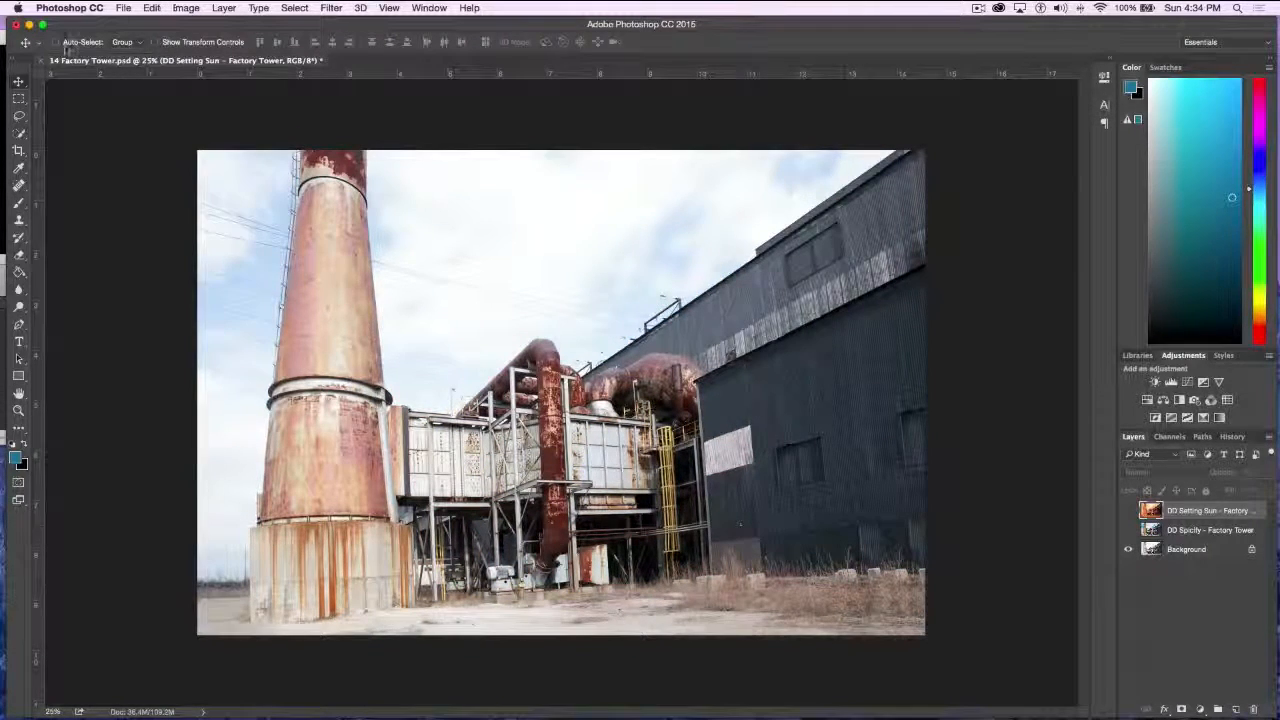
click(41, 61)
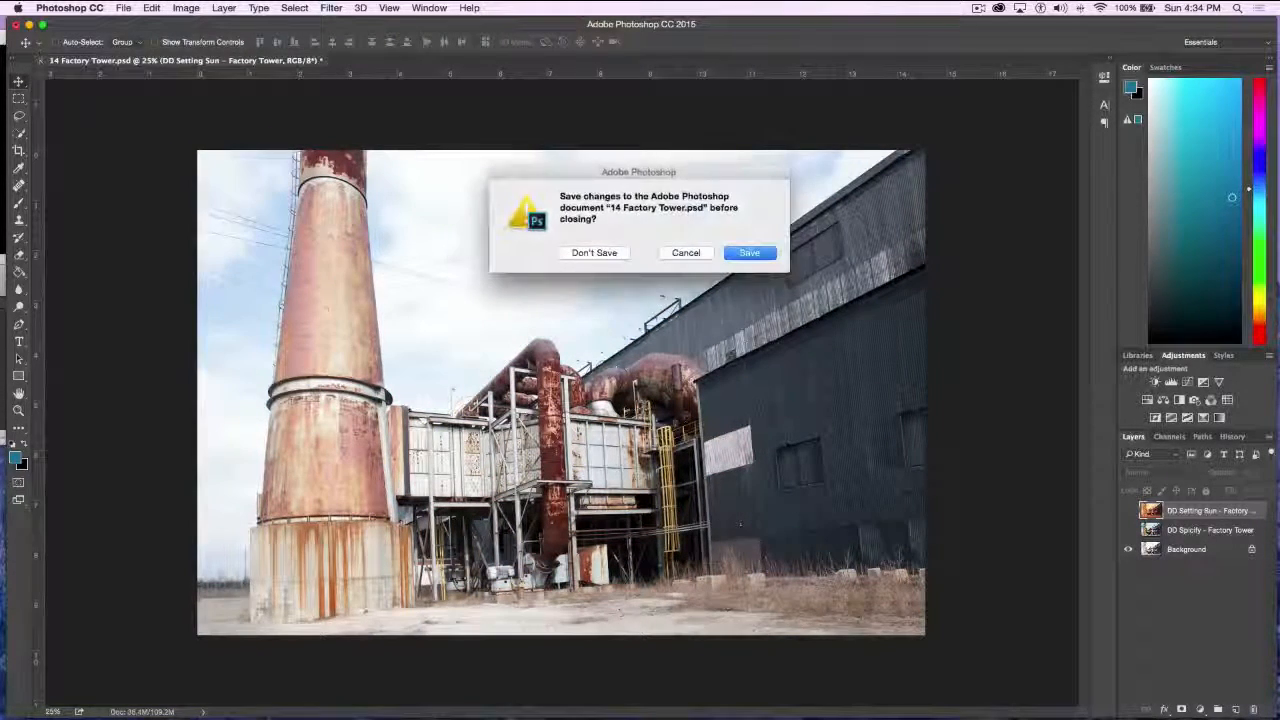
click(572, 252)
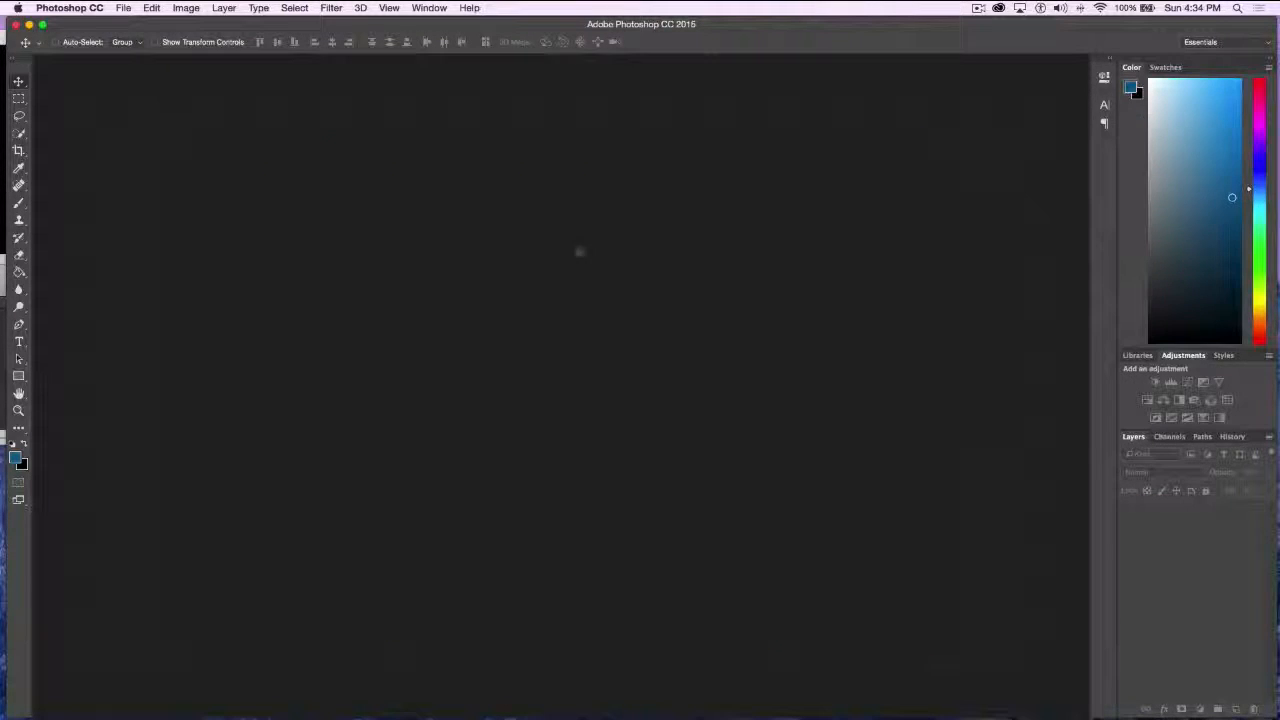
Open the PSD file numbered 15, the portrait of a seated man, from the Topaz demo pieces folder
click(123, 8)
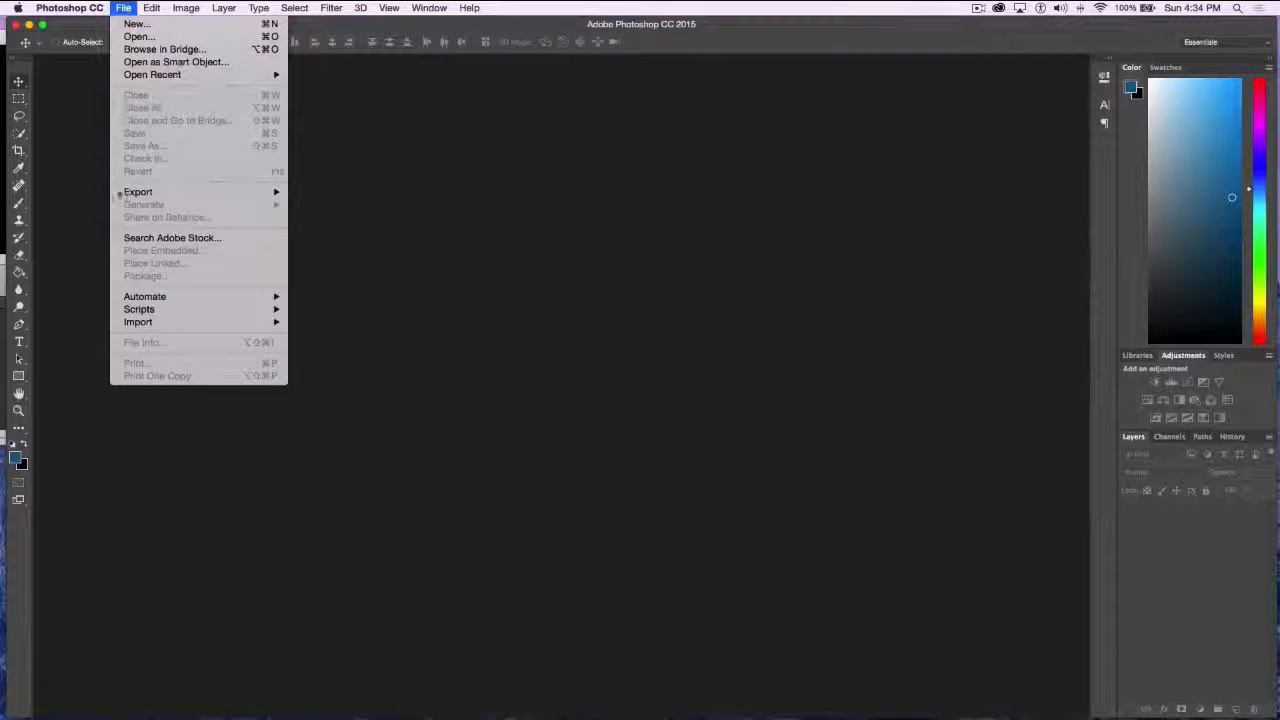
click(136, 38)
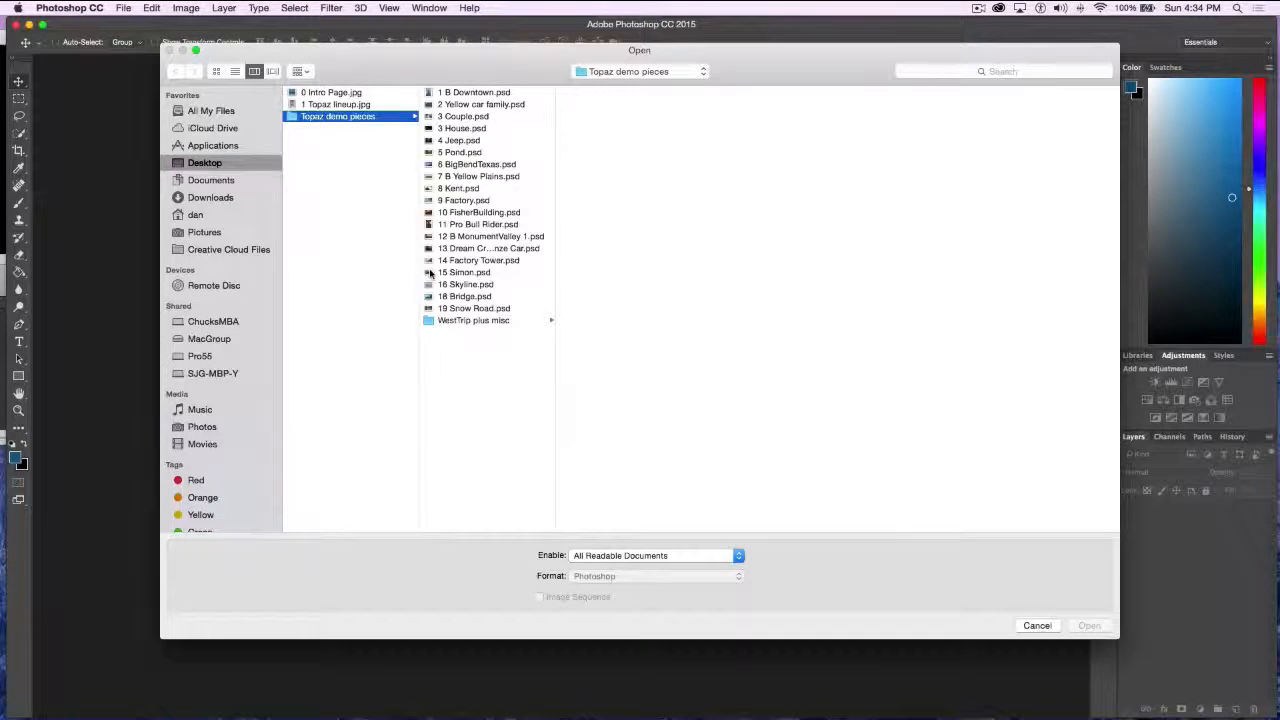
click(430, 272)
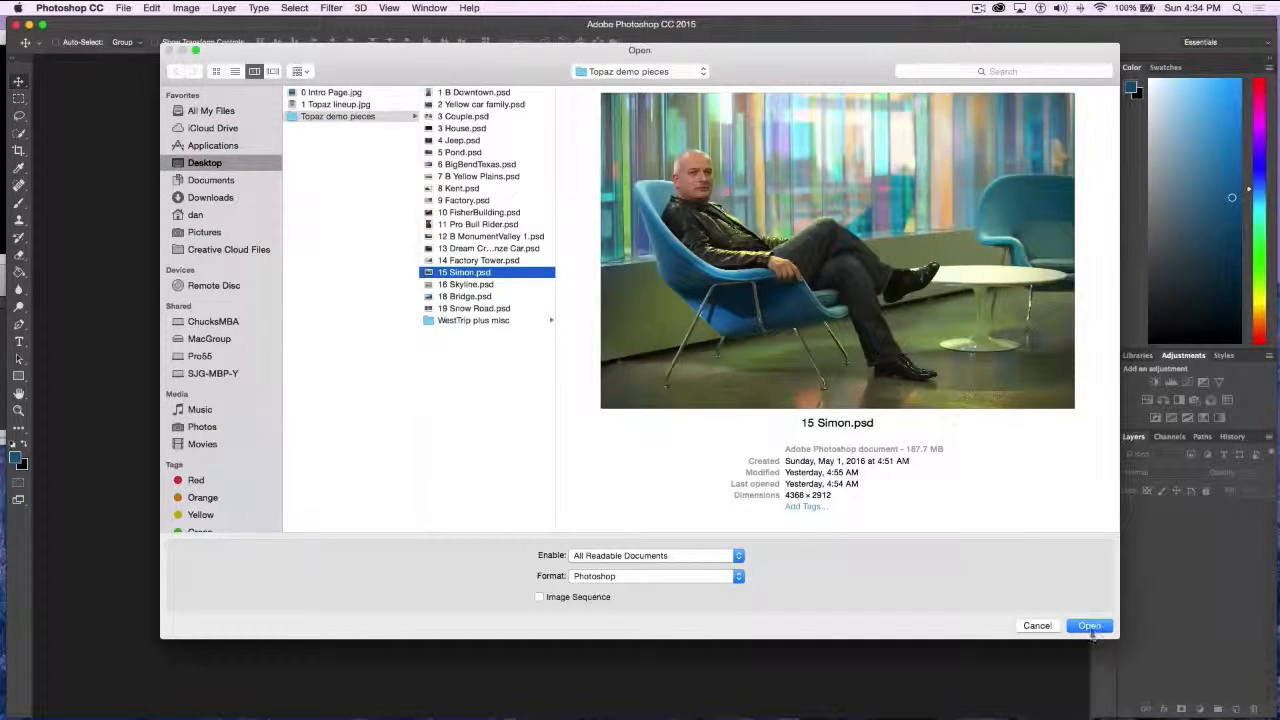
click(1089, 625)
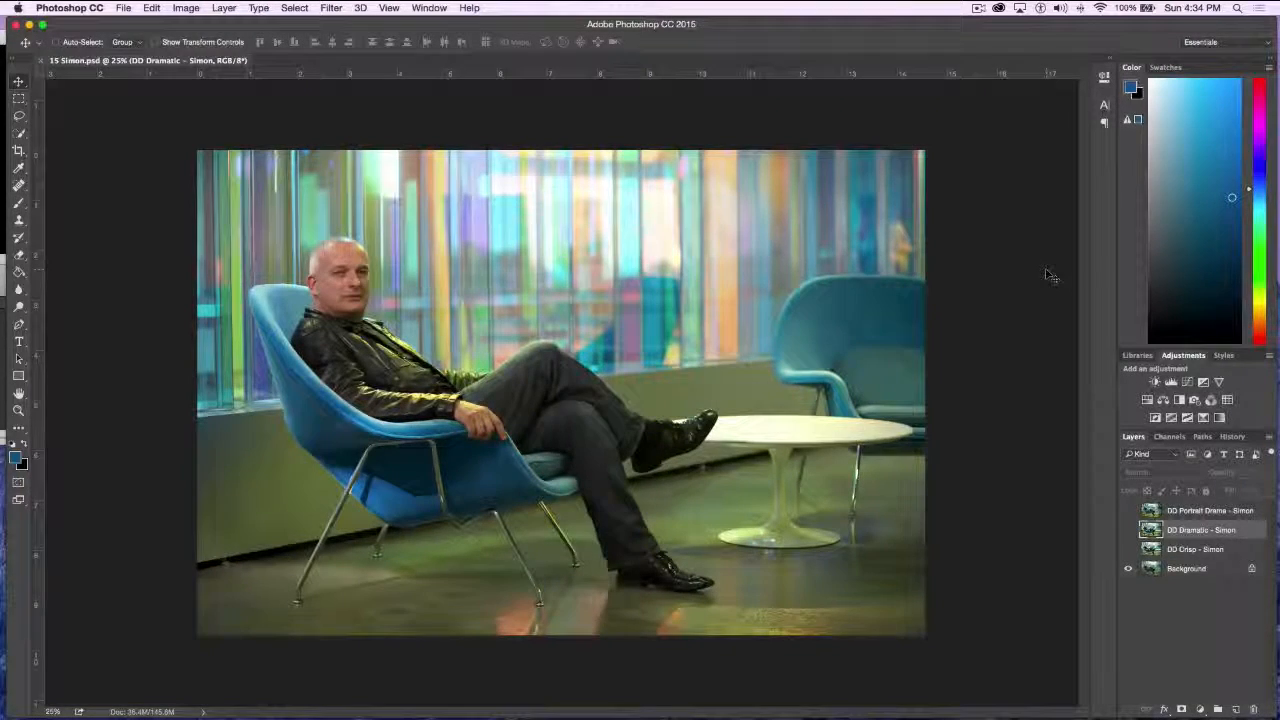
Show the DD Crisp layer on the portrait and compare the image with the layer off and on
key(super+equal)
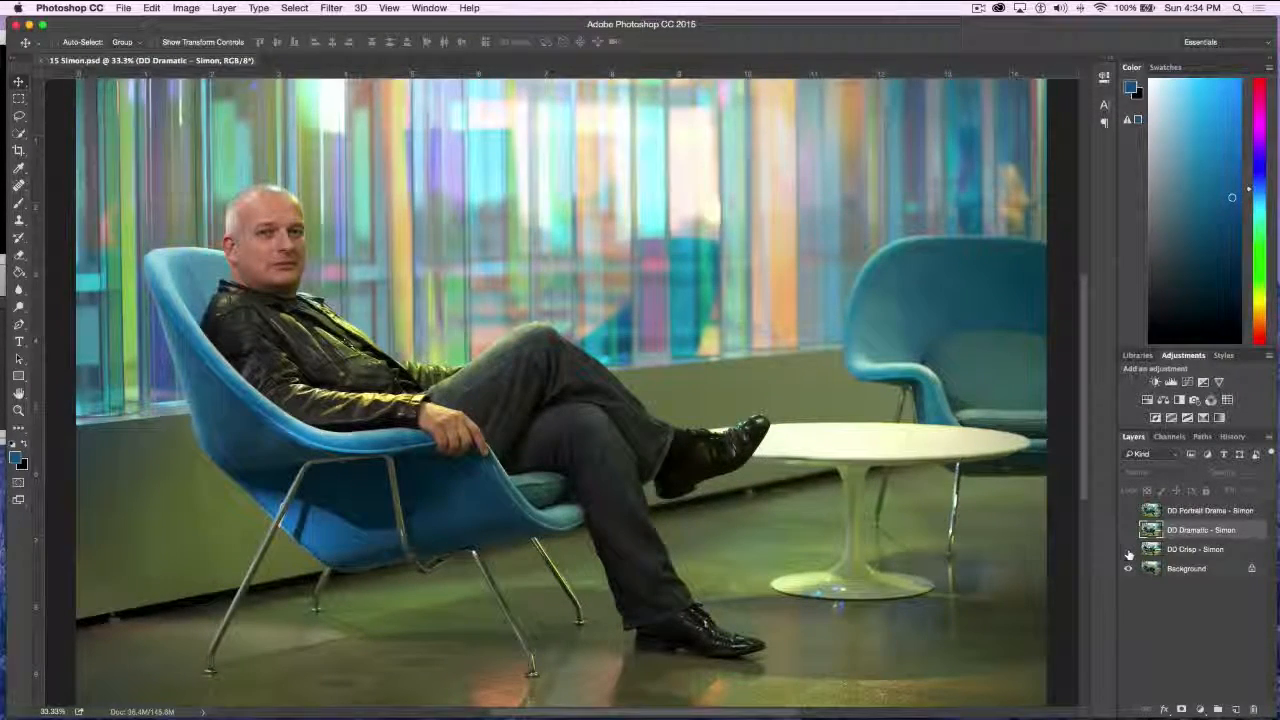
click(1128, 550)
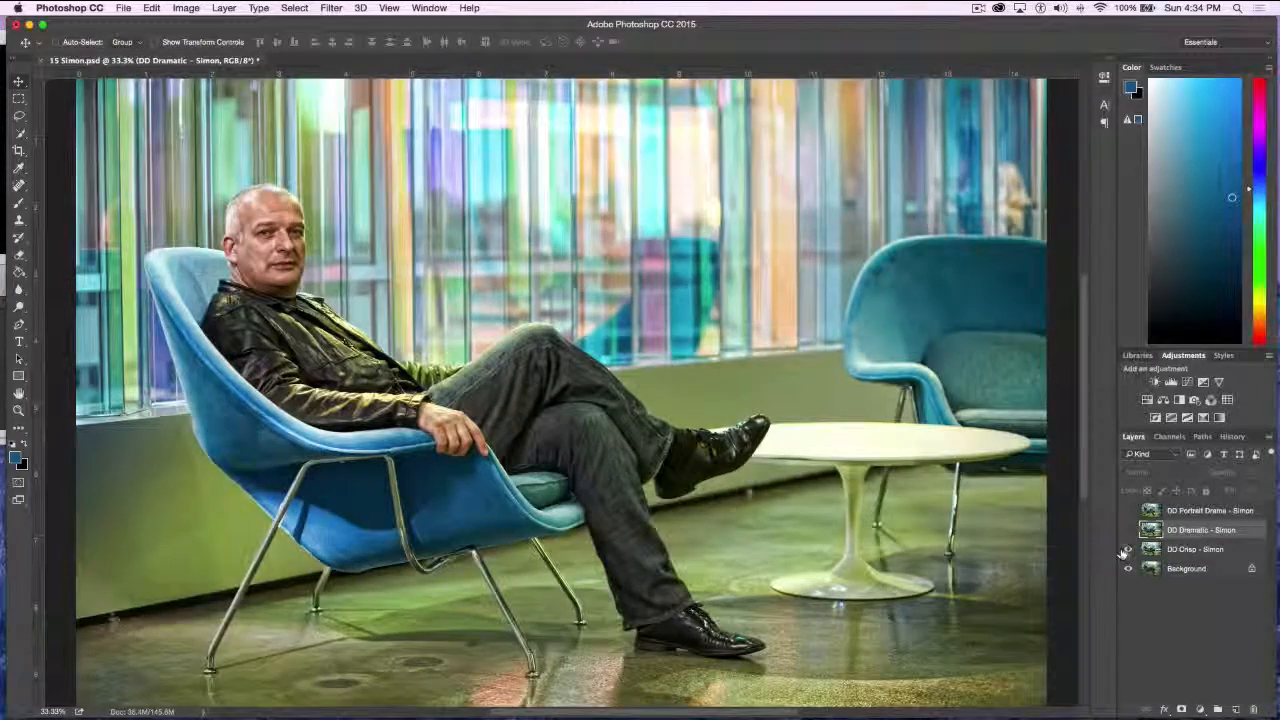
click(1128, 550)
click(1128, 550)
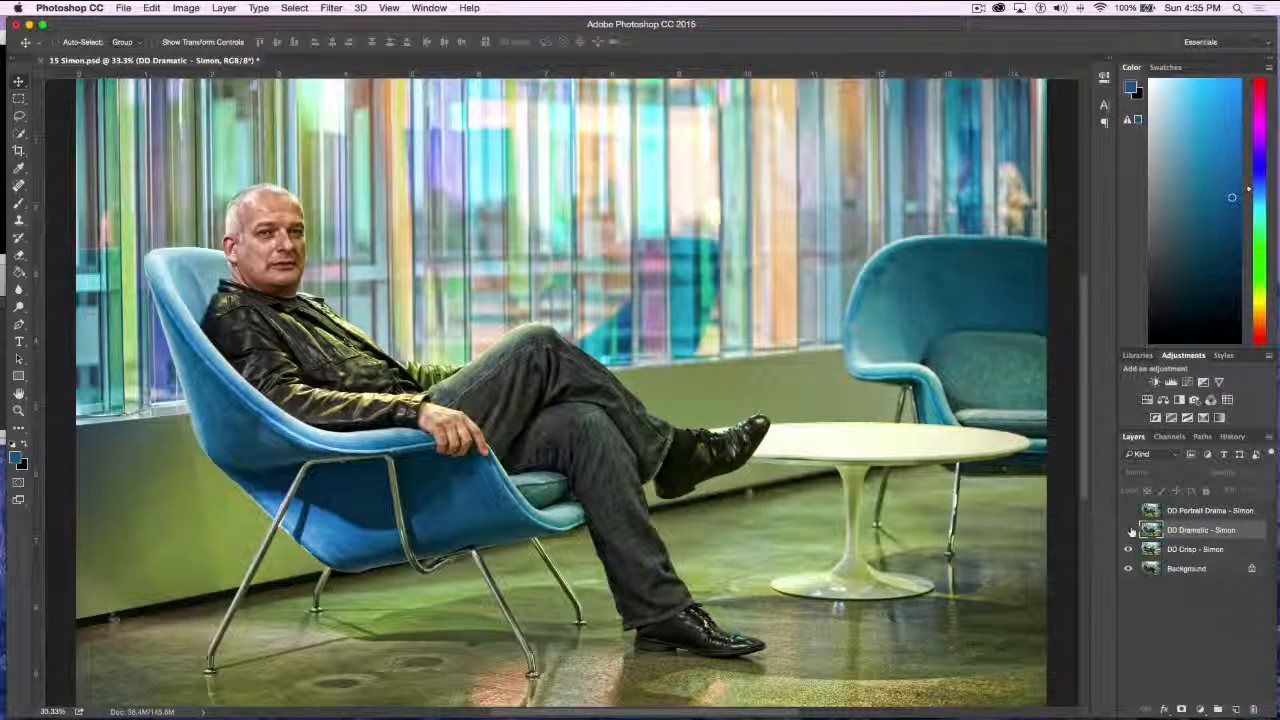
Show the DD Dramatic layer above the crisp one, switching it off and on to compare
click(1129, 530)
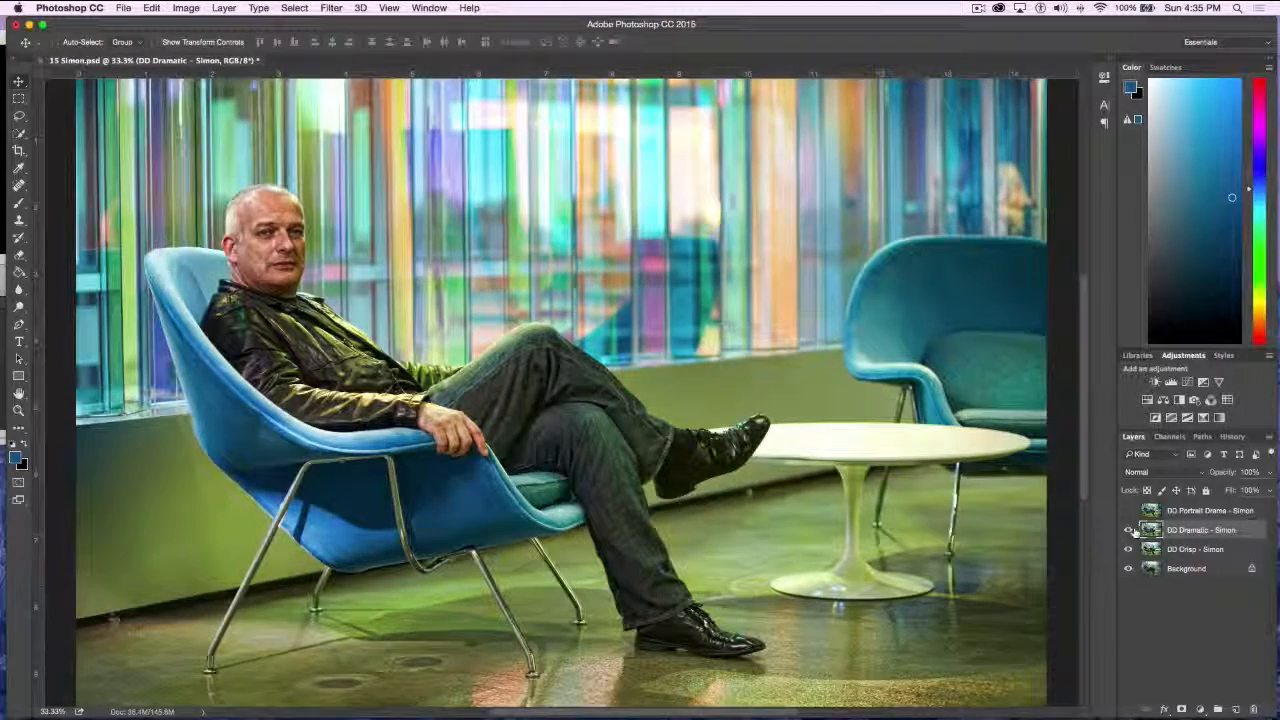
click(1127, 530)
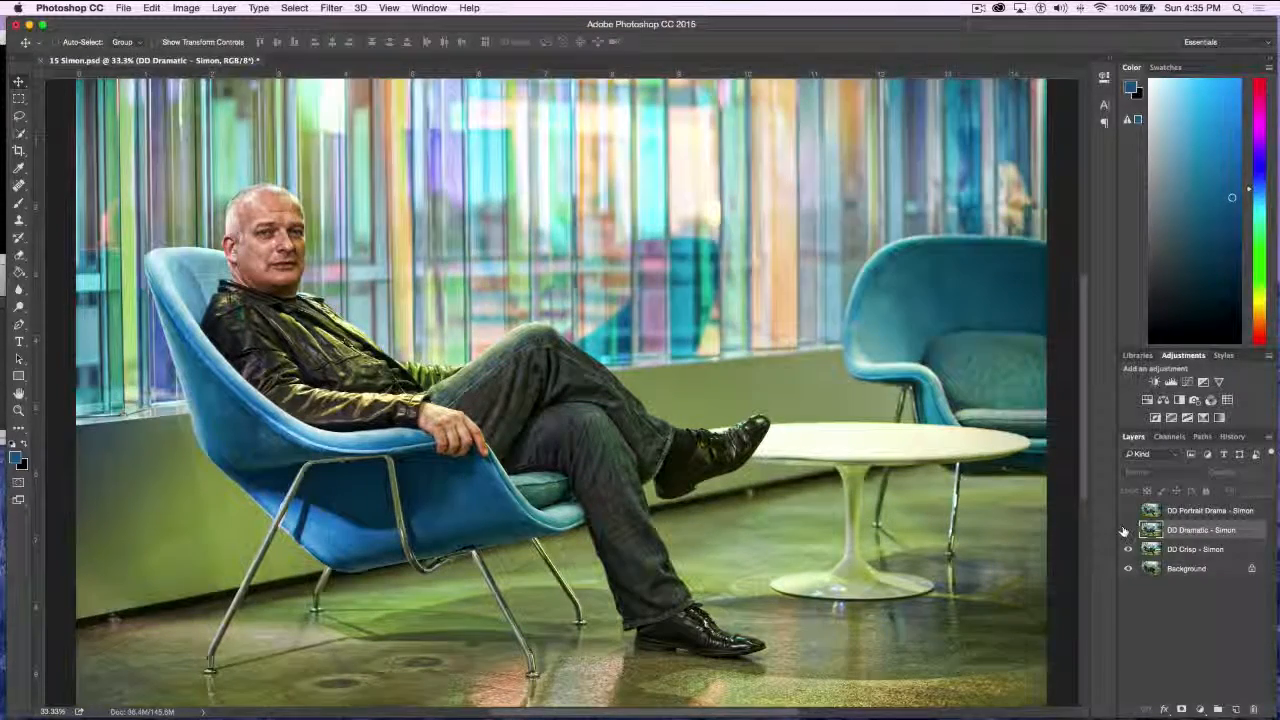
click(1127, 530)
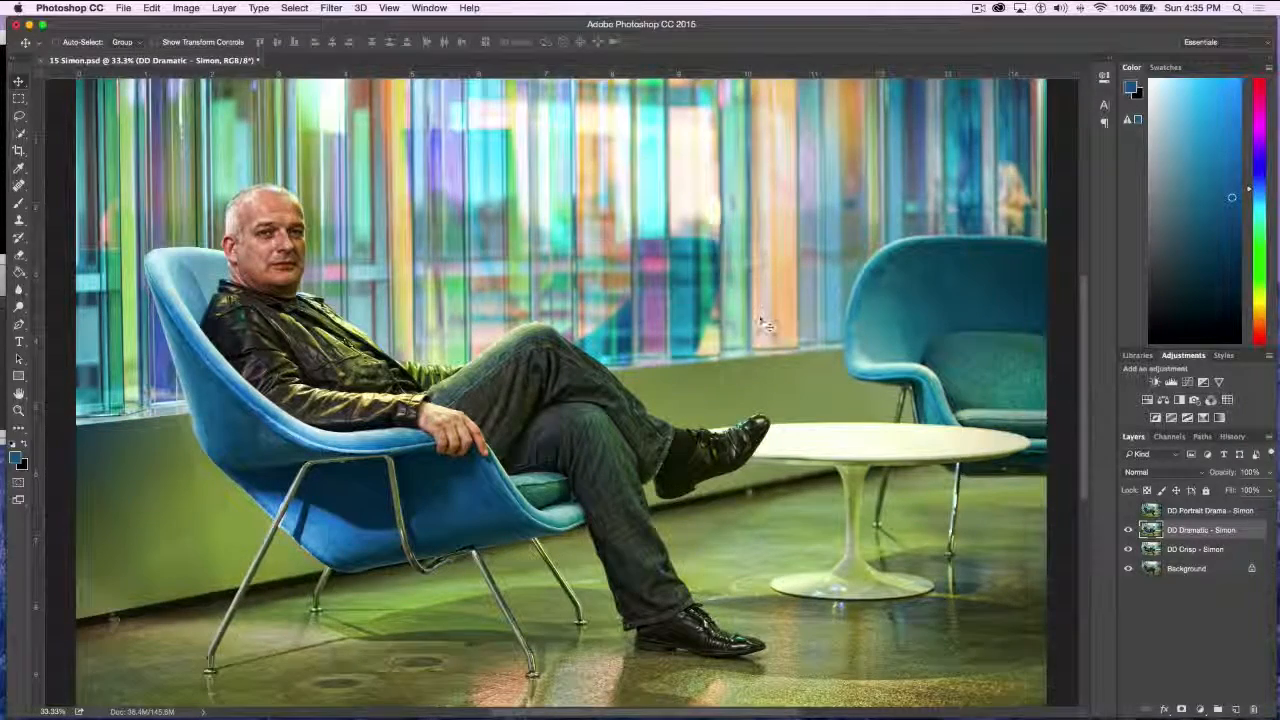
Show the DD Portrait Drama layer and compare all three effect layers together against the original background
click(1128, 511)
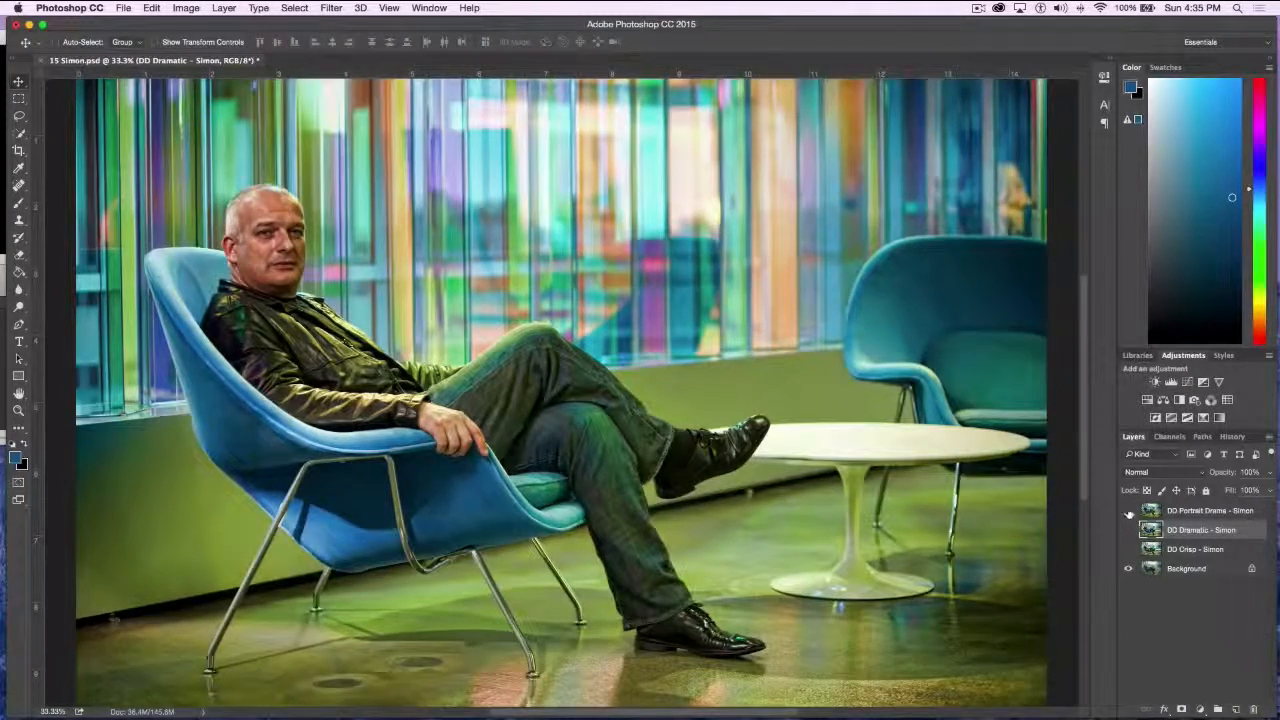
alt+click(1128, 568)
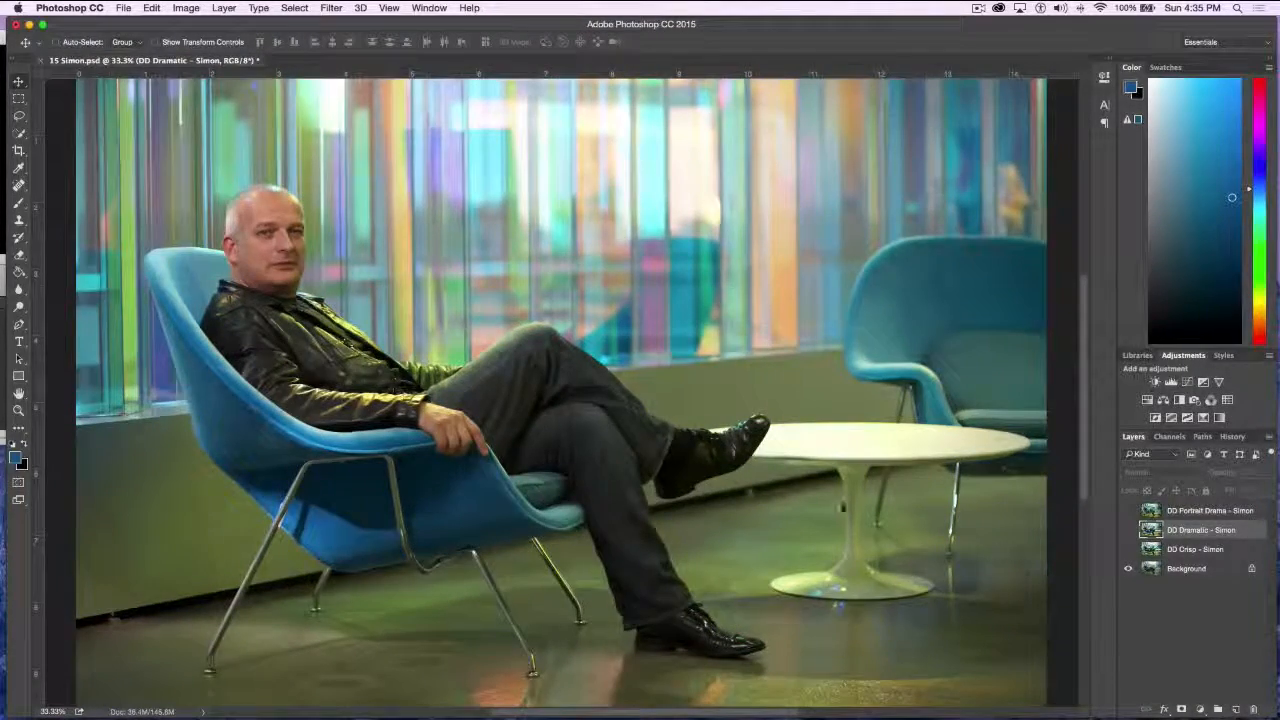
drag(1129, 549, 1129, 511)
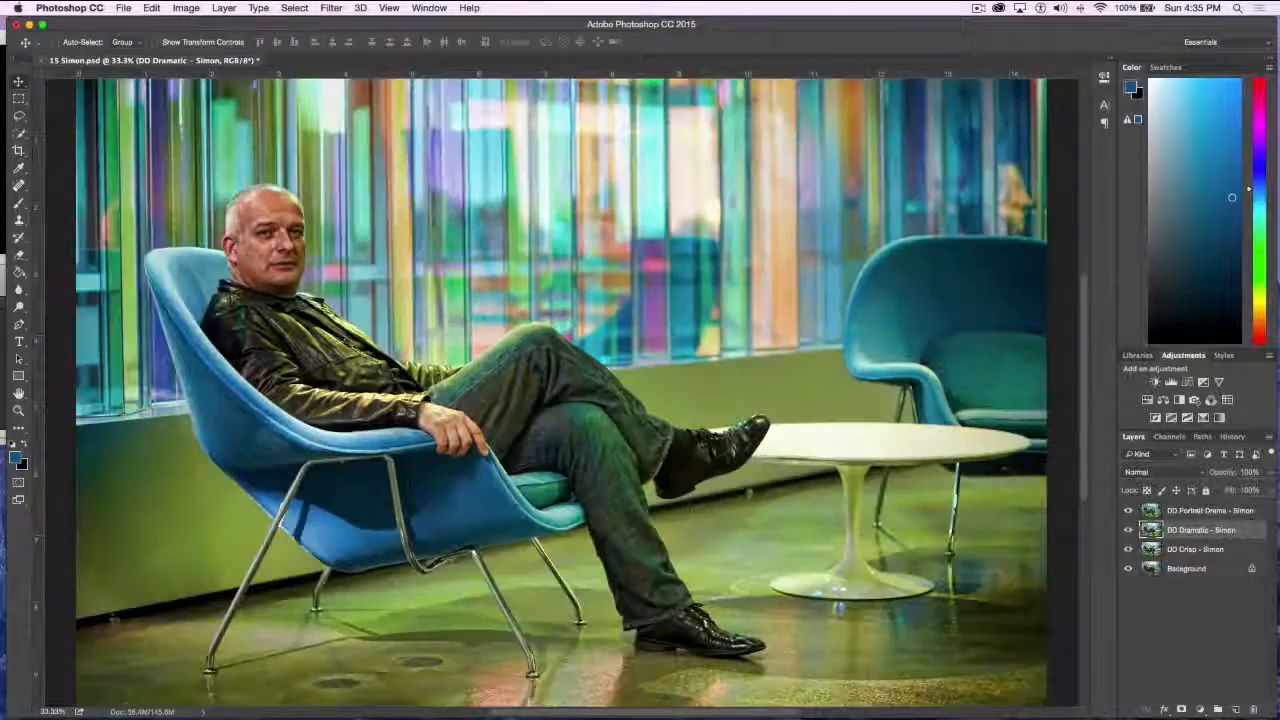
Examine the man's face at 100% with the effect layers hidden and shown again one after another
key(super+equal)
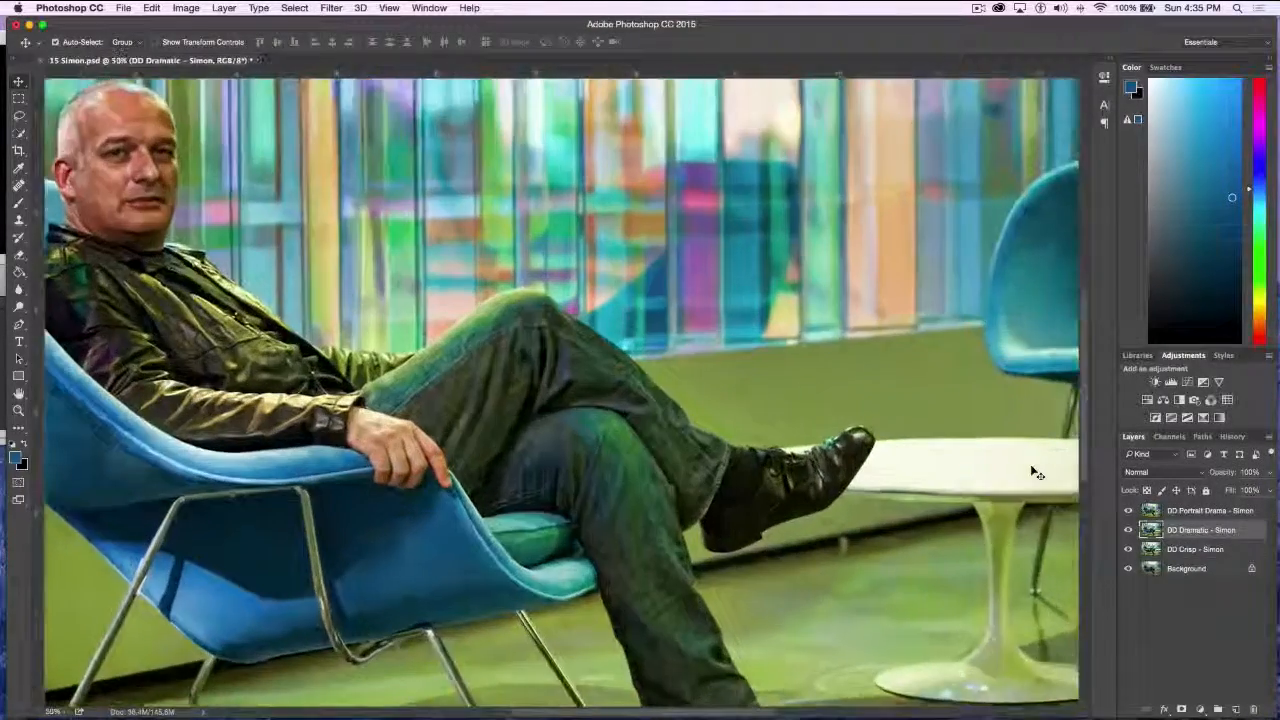
key(super+equal)
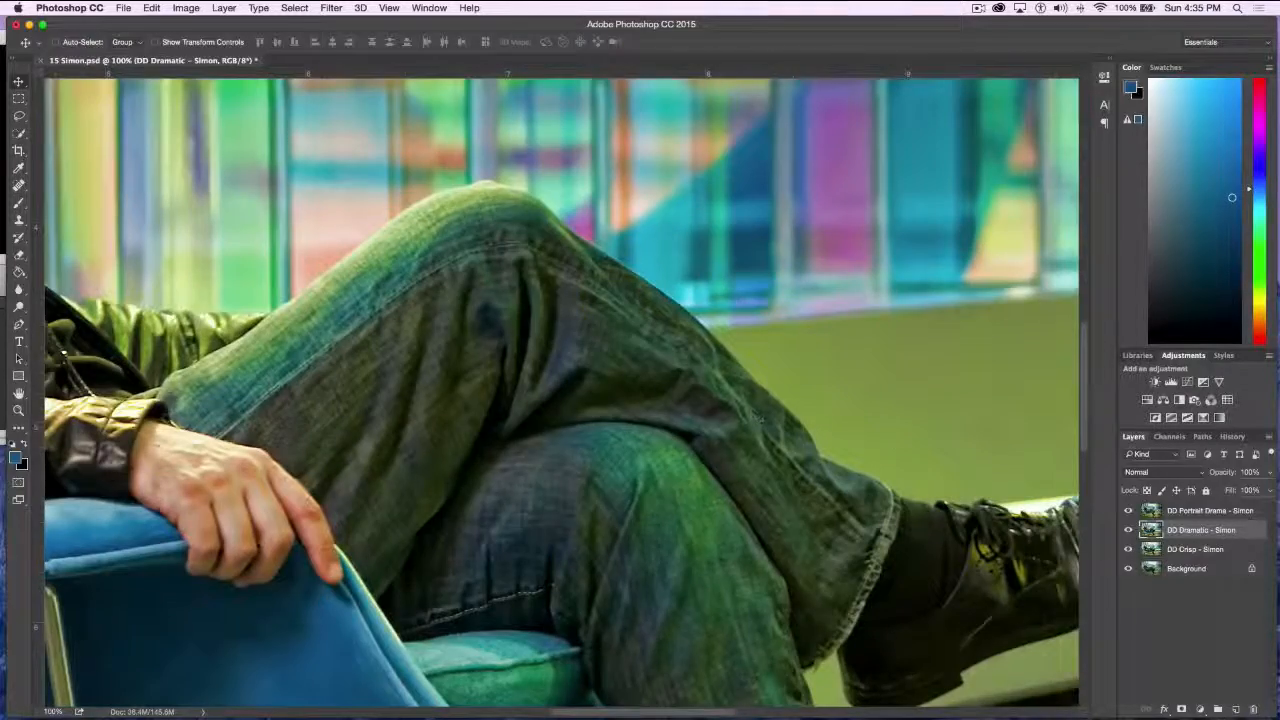
scroll(655, 362, left, 10)
scroll(655, 362, up, 3)
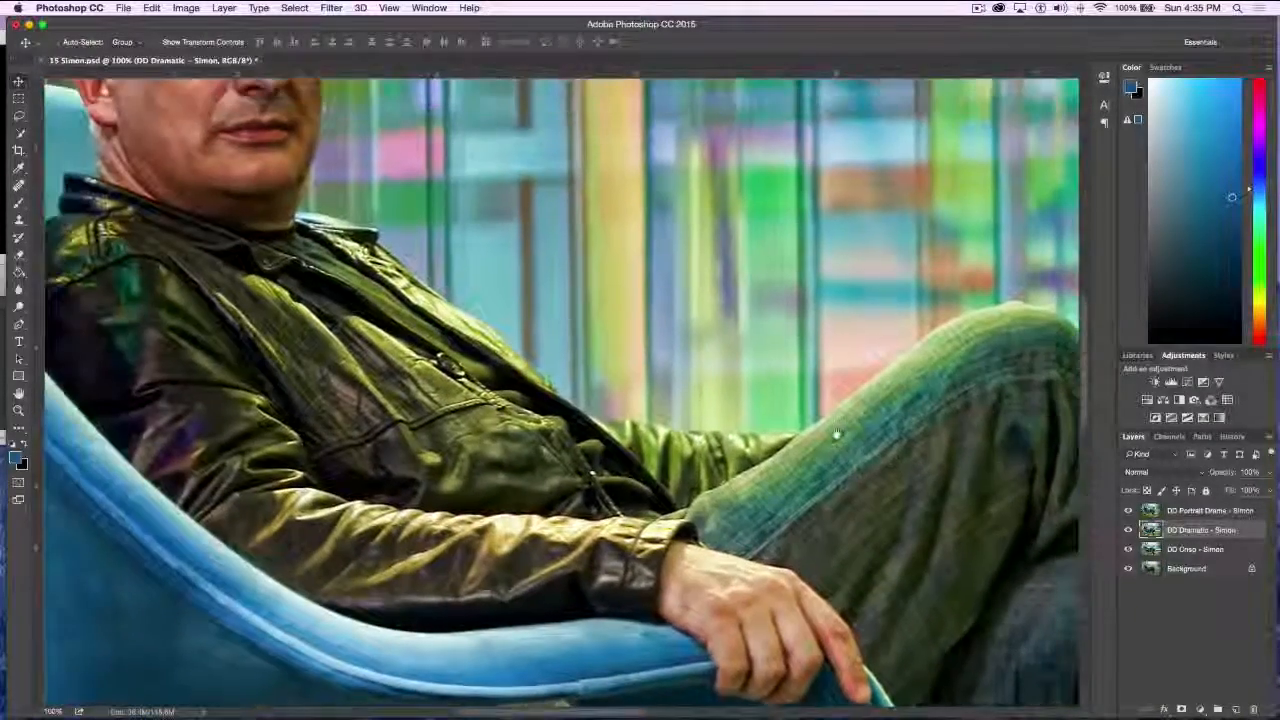
scroll(664, 362, up, 5)
scroll(664, 362, left, 3)
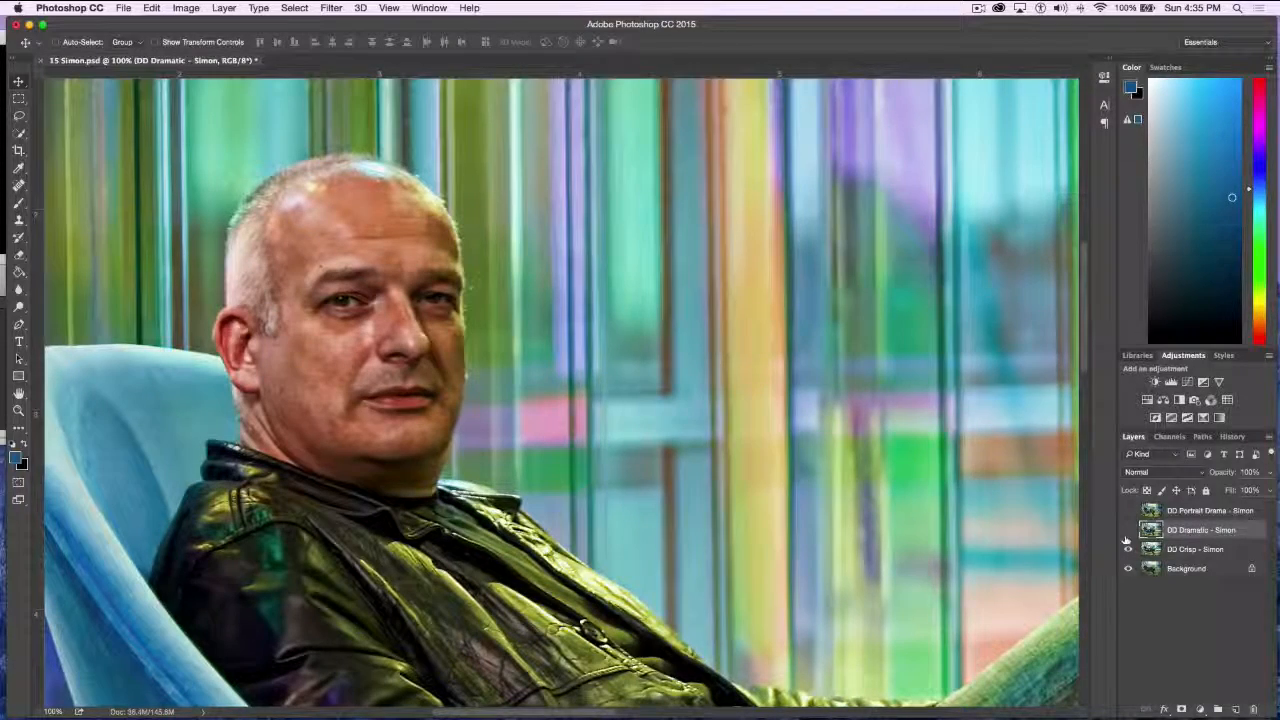
click(1127, 533)
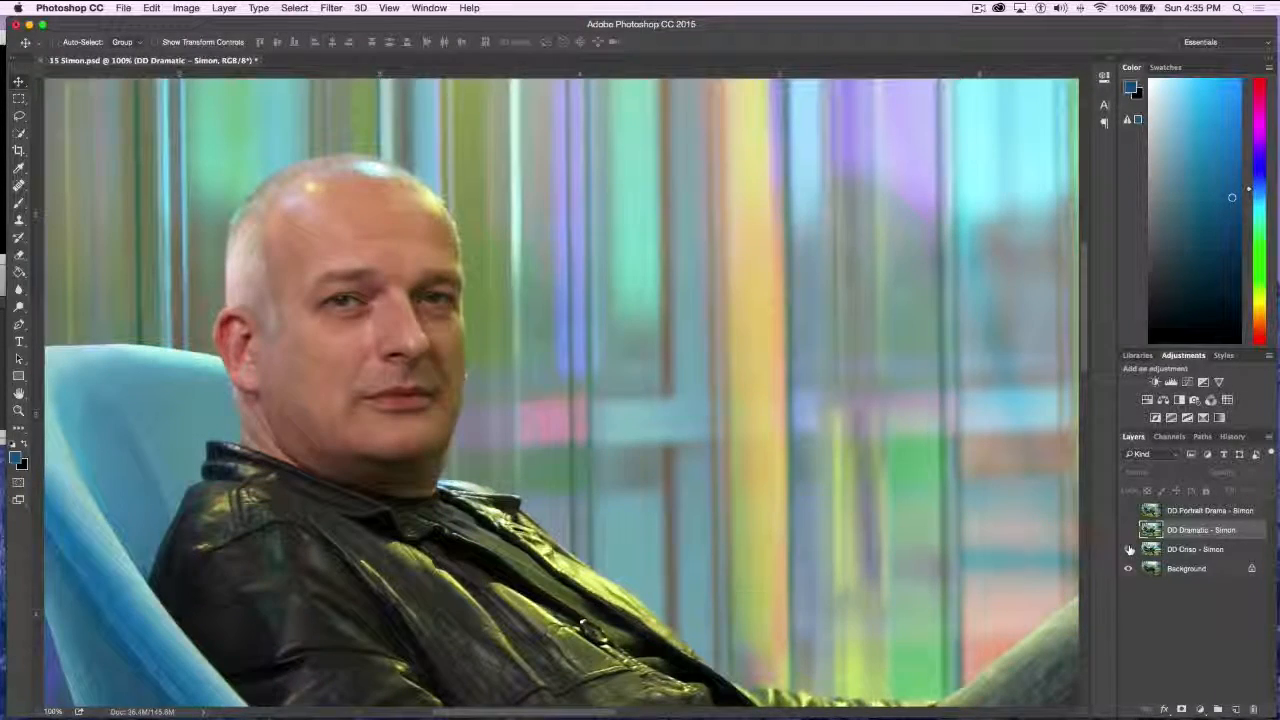
click(1128, 531)
click(1129, 531)
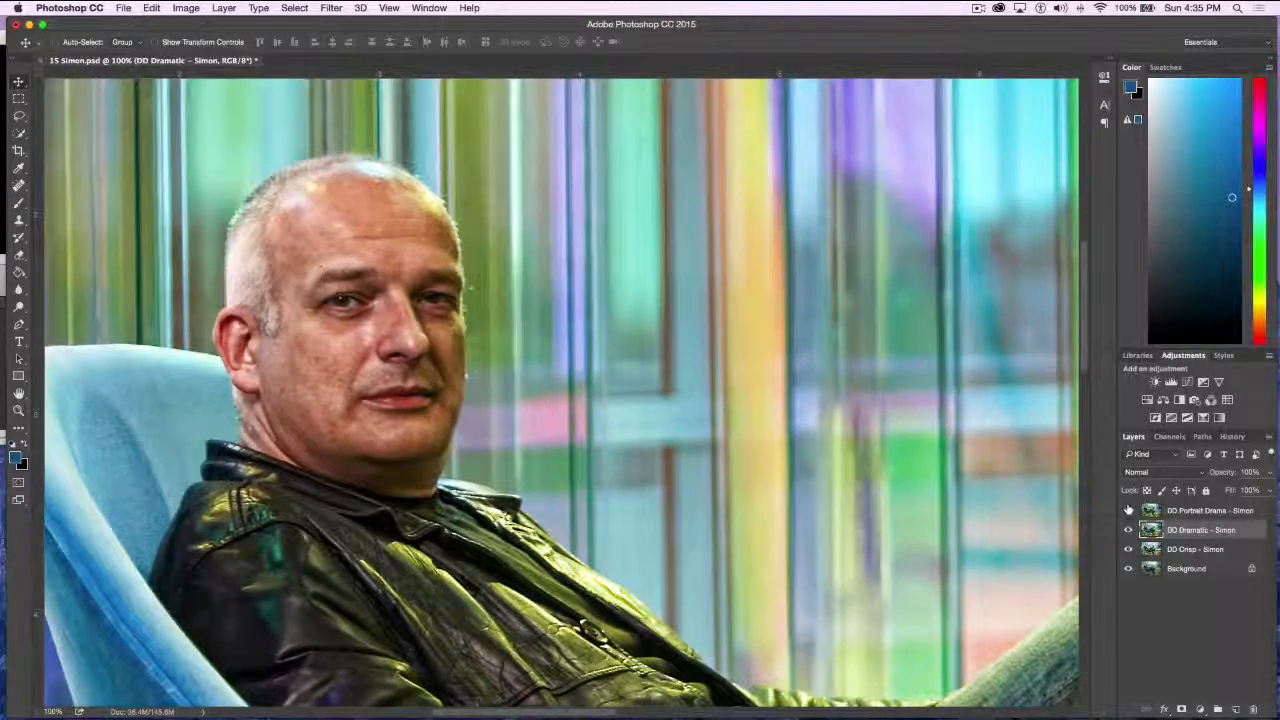
click(1129, 510)
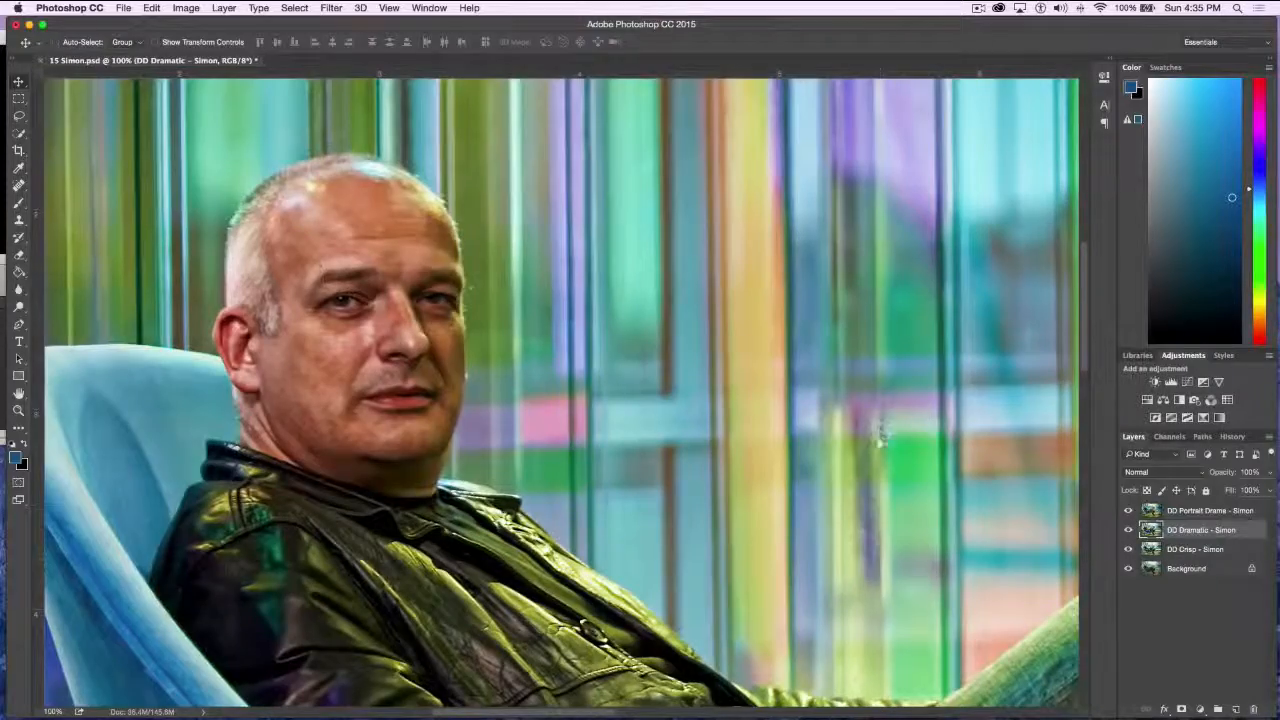
View the whole portrait with all effects visible and close the document without saving
drag(877, 433, 817, 296)
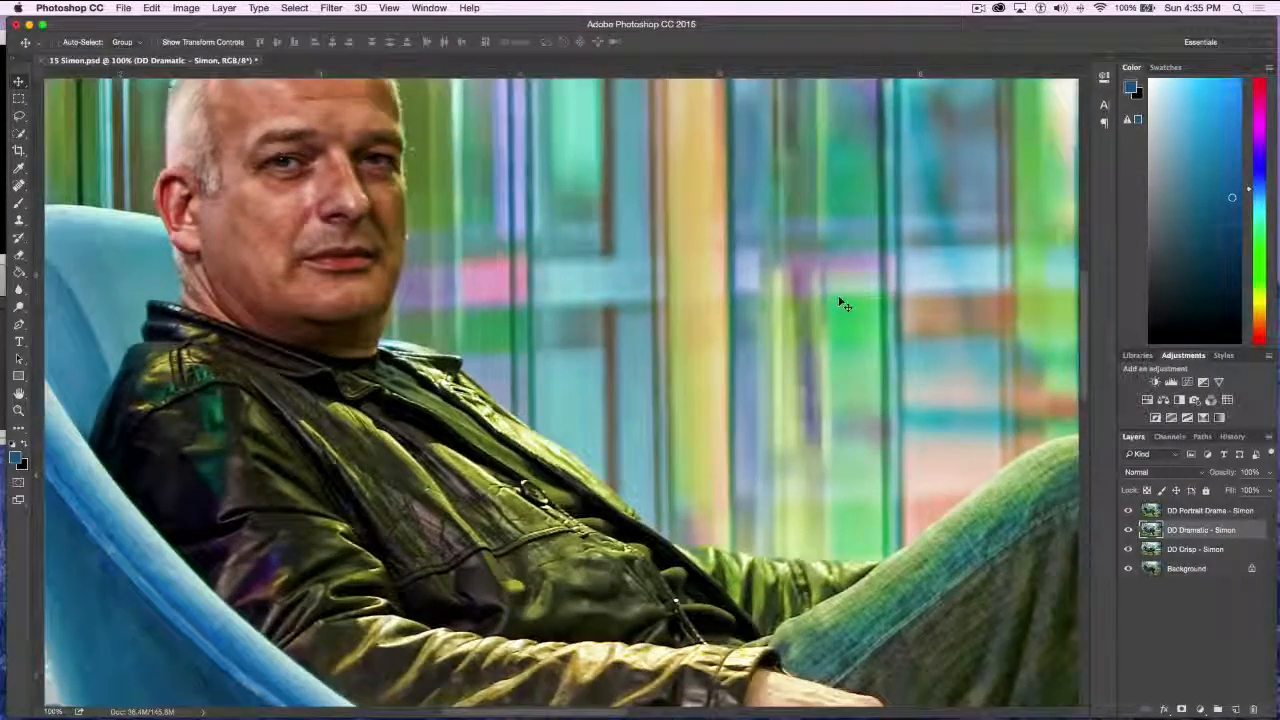
key(super+minus)
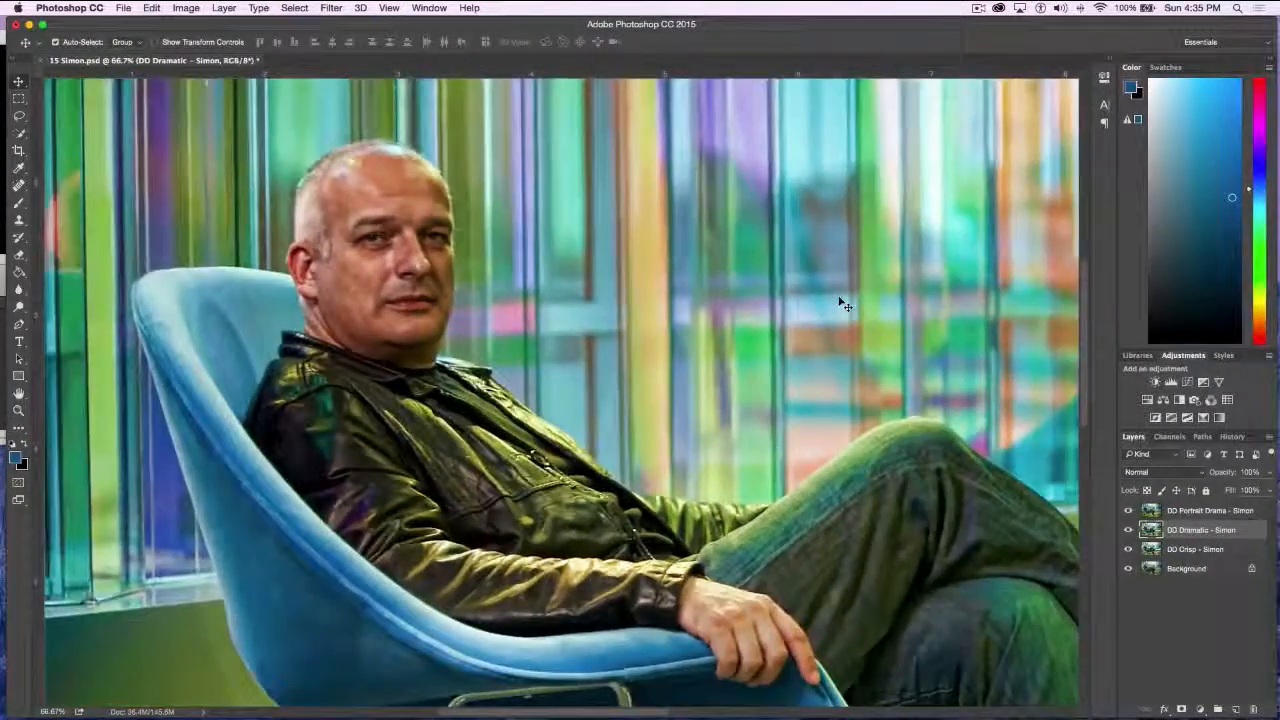
key(super+minus)
key(super+minus)
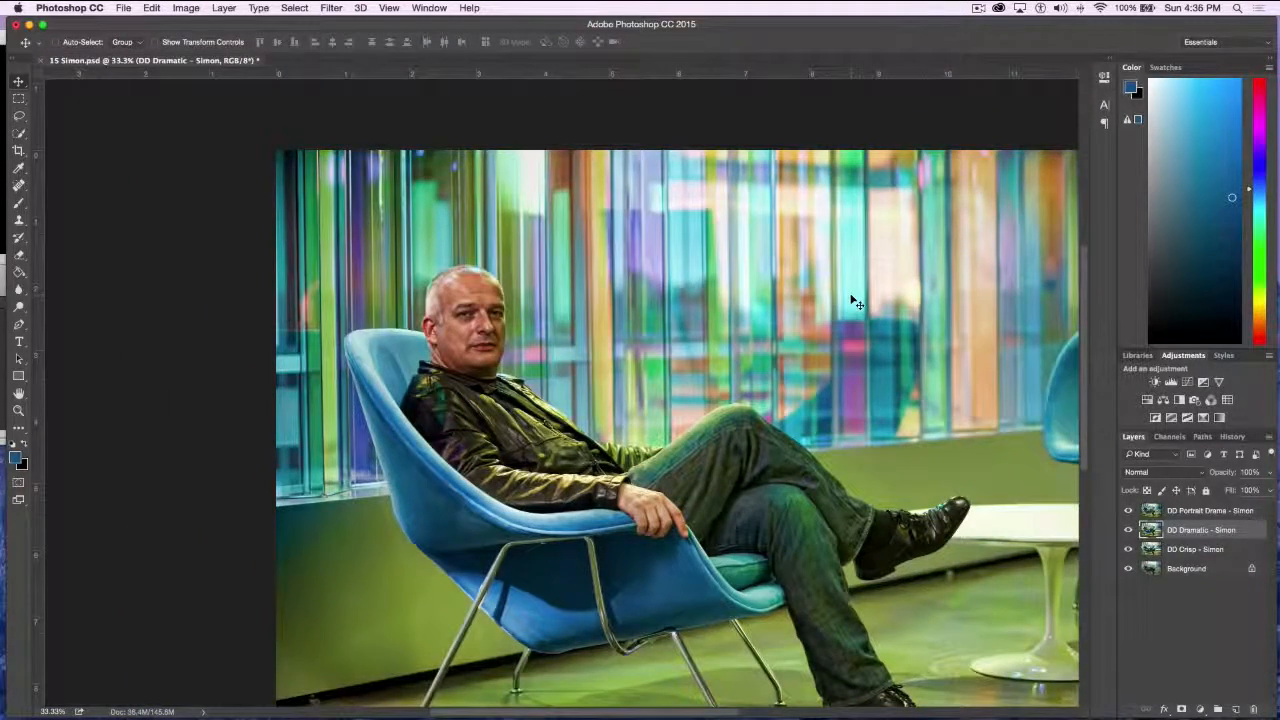
key(super+minus)
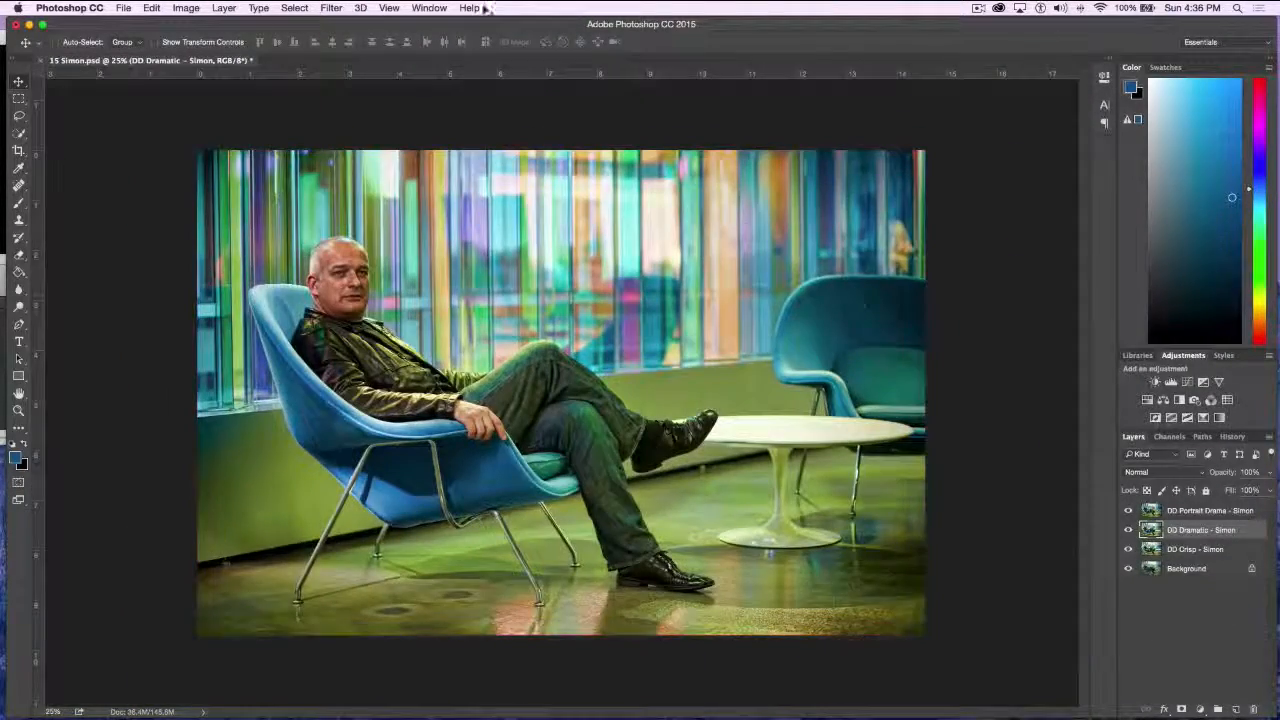
click(42, 60)
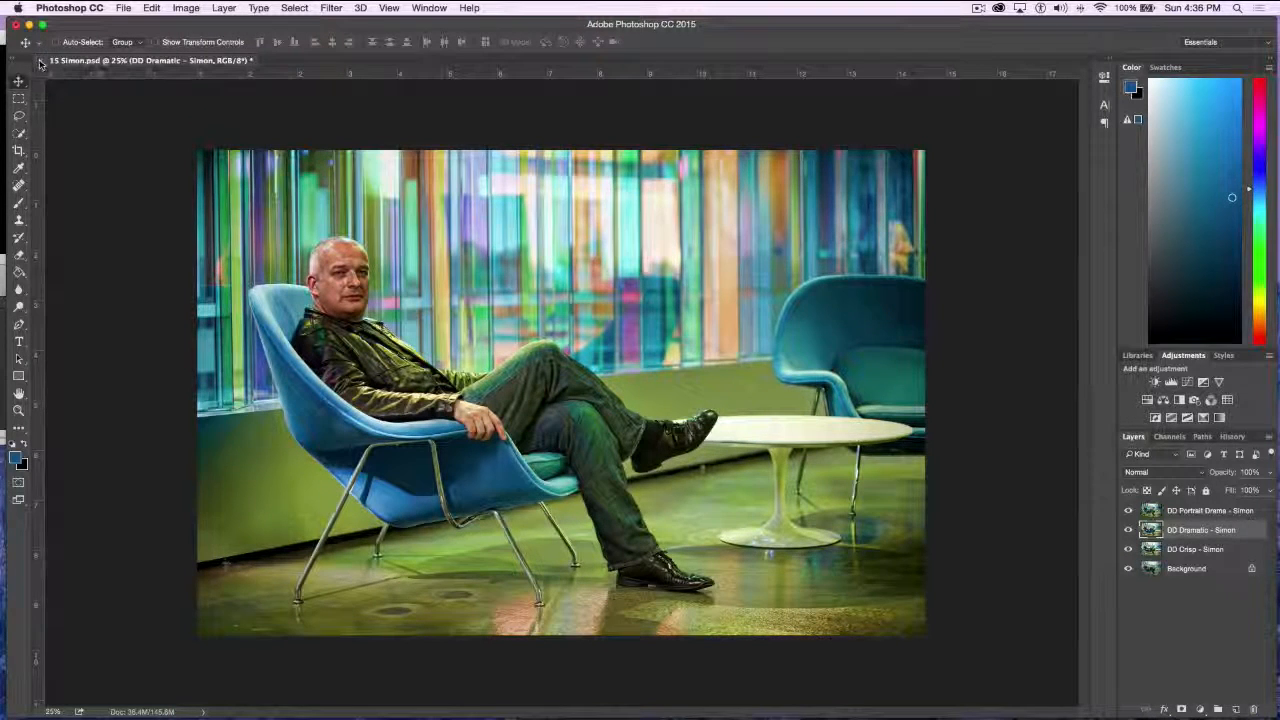
click(594, 248)
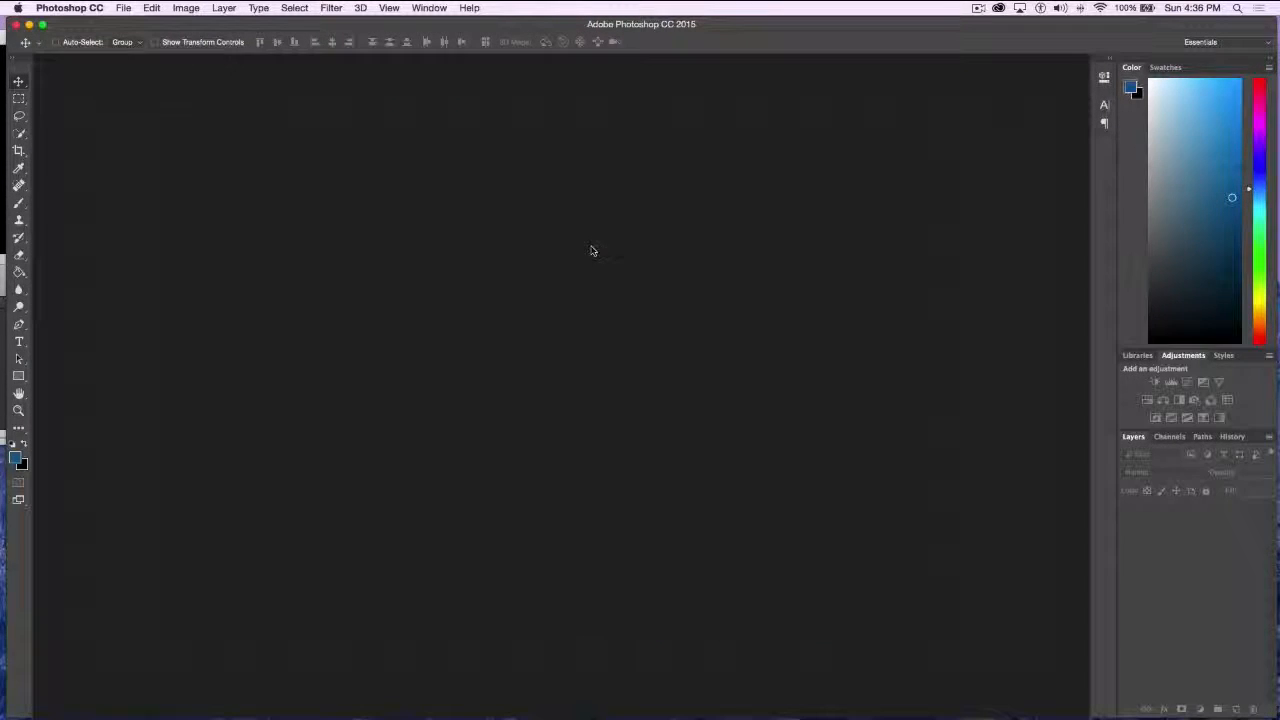
Open 16 Skyline.psd from the Topaz demo pieces folder
click(123, 8)
click(132, 37)
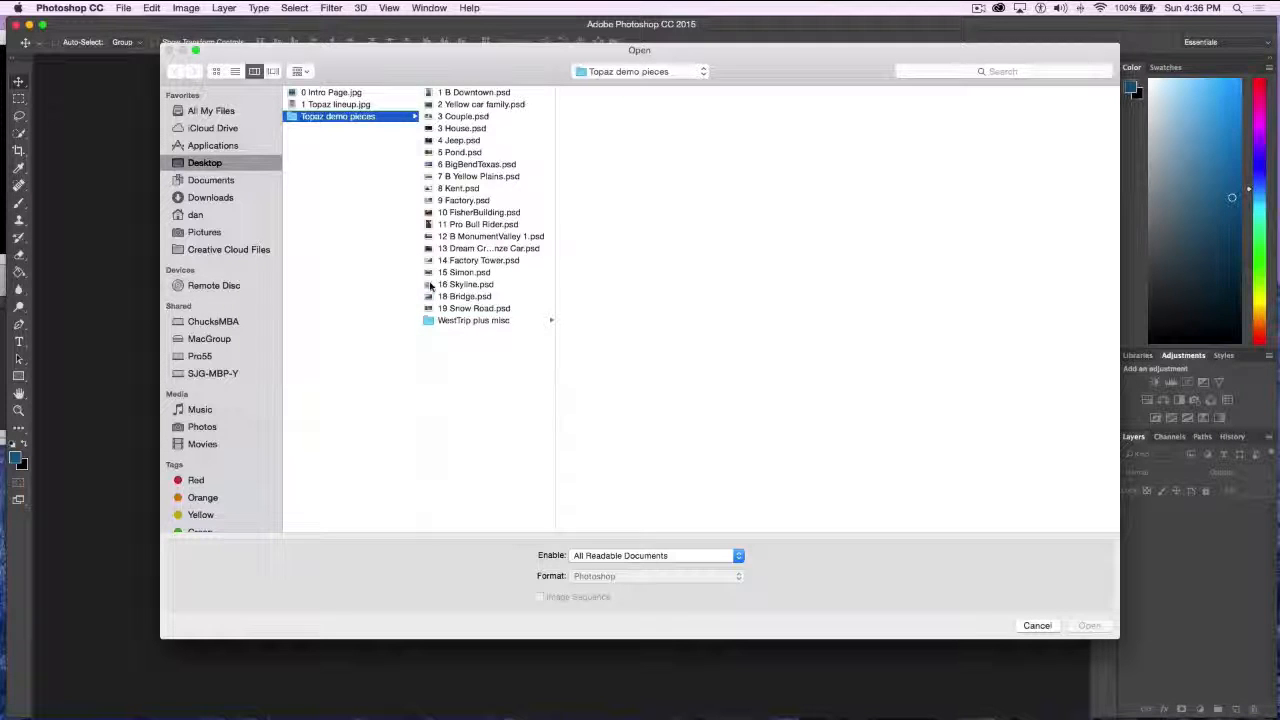
click(433, 287)
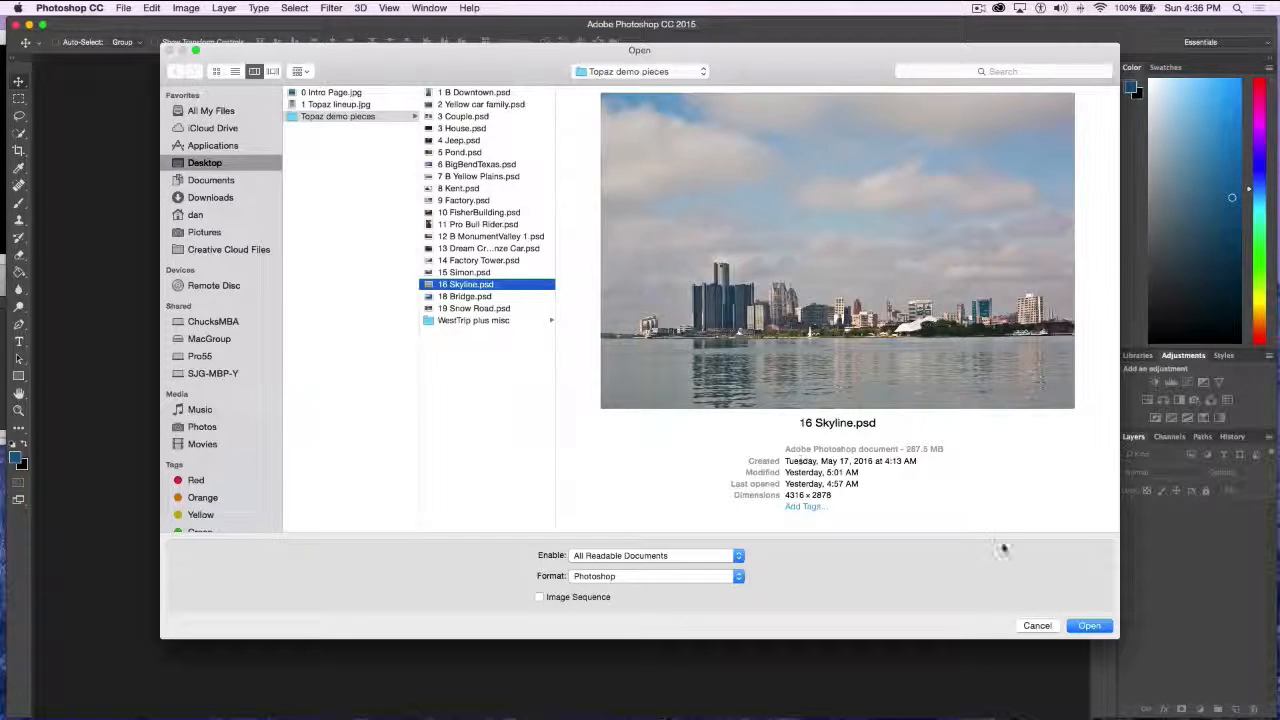
click(1092, 627)
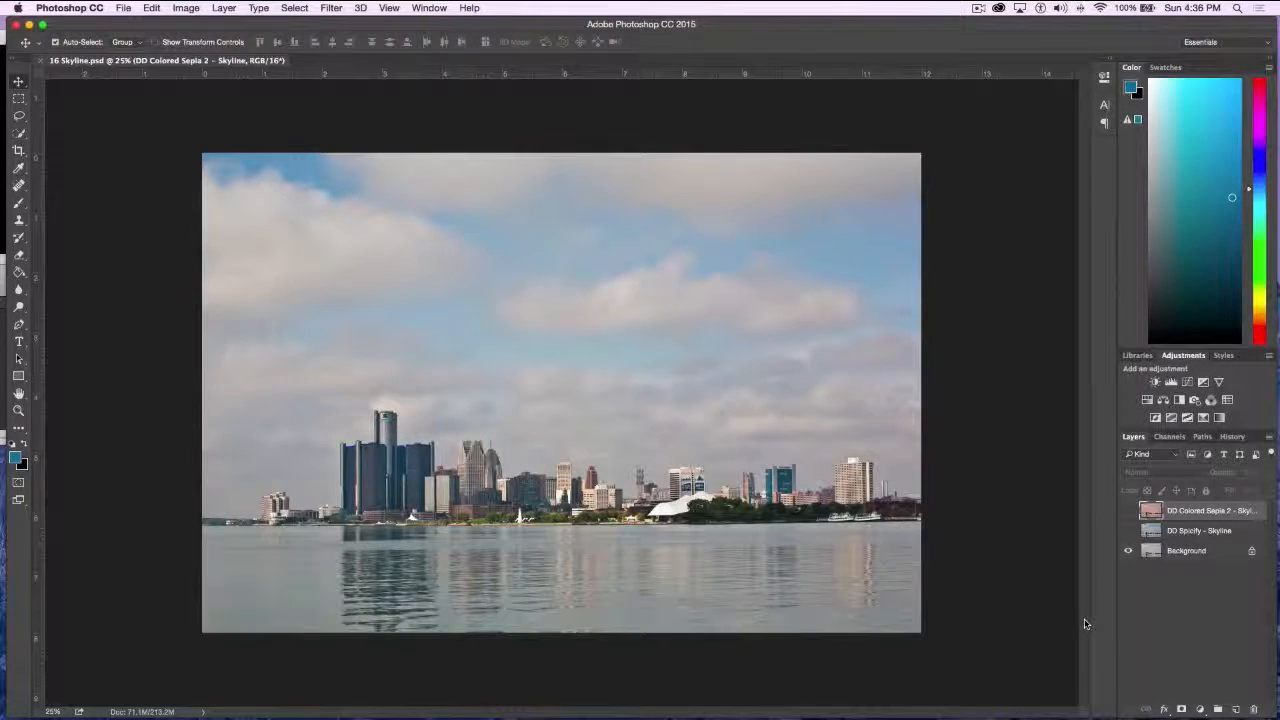
Show the DD Spicify and DD Colored Sepia 2 layers of the skyline, comparing the sepia layer off and on
key(super+plus)
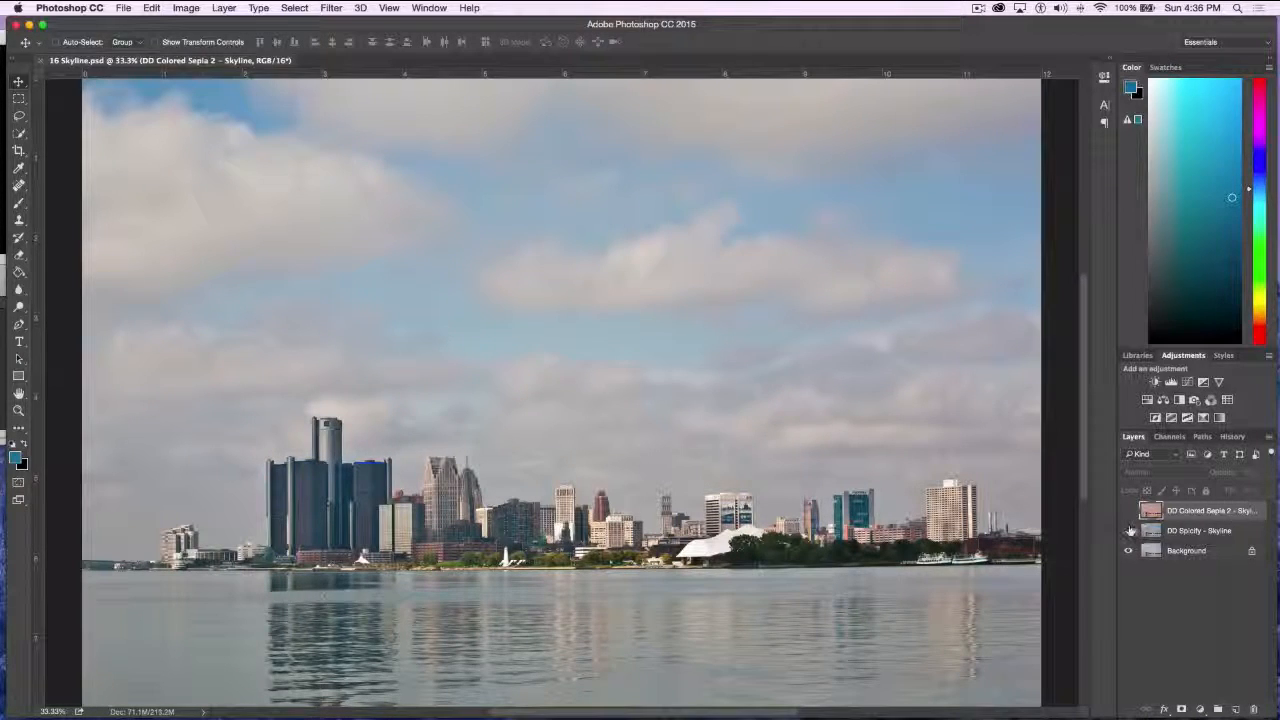
click(1129, 531)
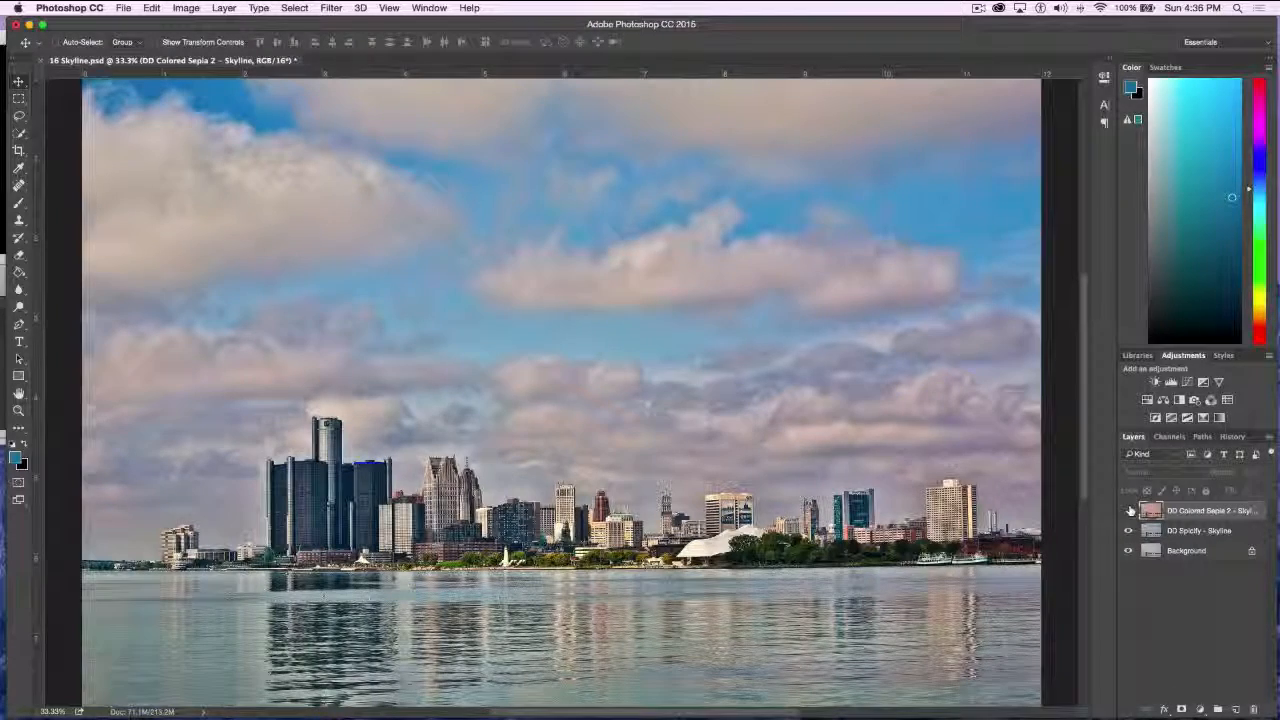
click(1129, 511)
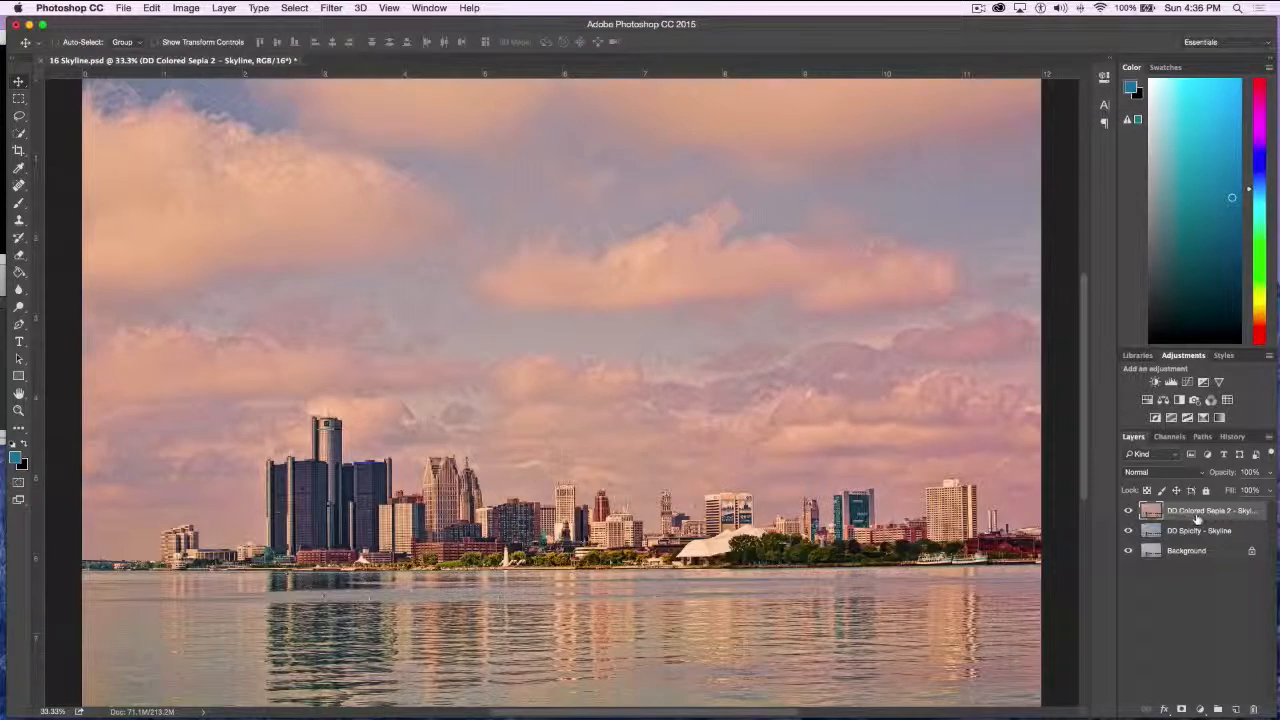
click(1128, 511)
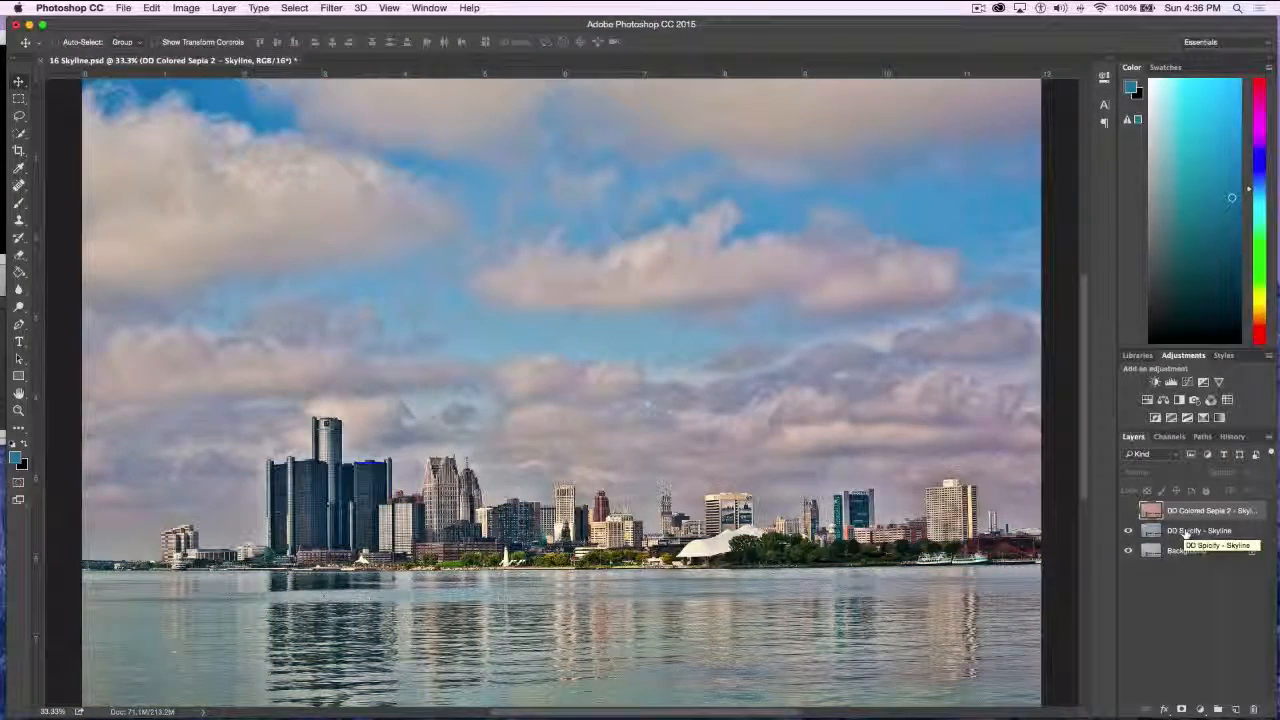
click(1127, 511)
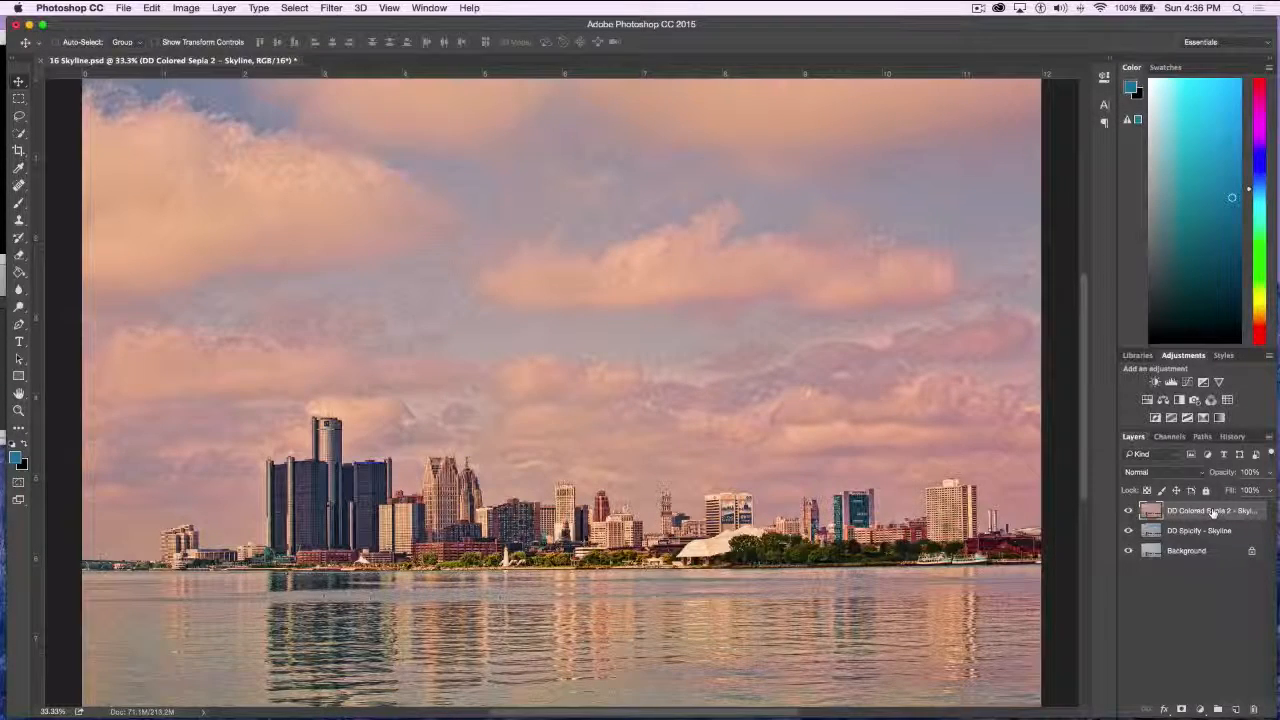
Set the DD Colored Sepia 2 layer's blend mode to Soft Light and compare the image without and with it
click(1180, 474)
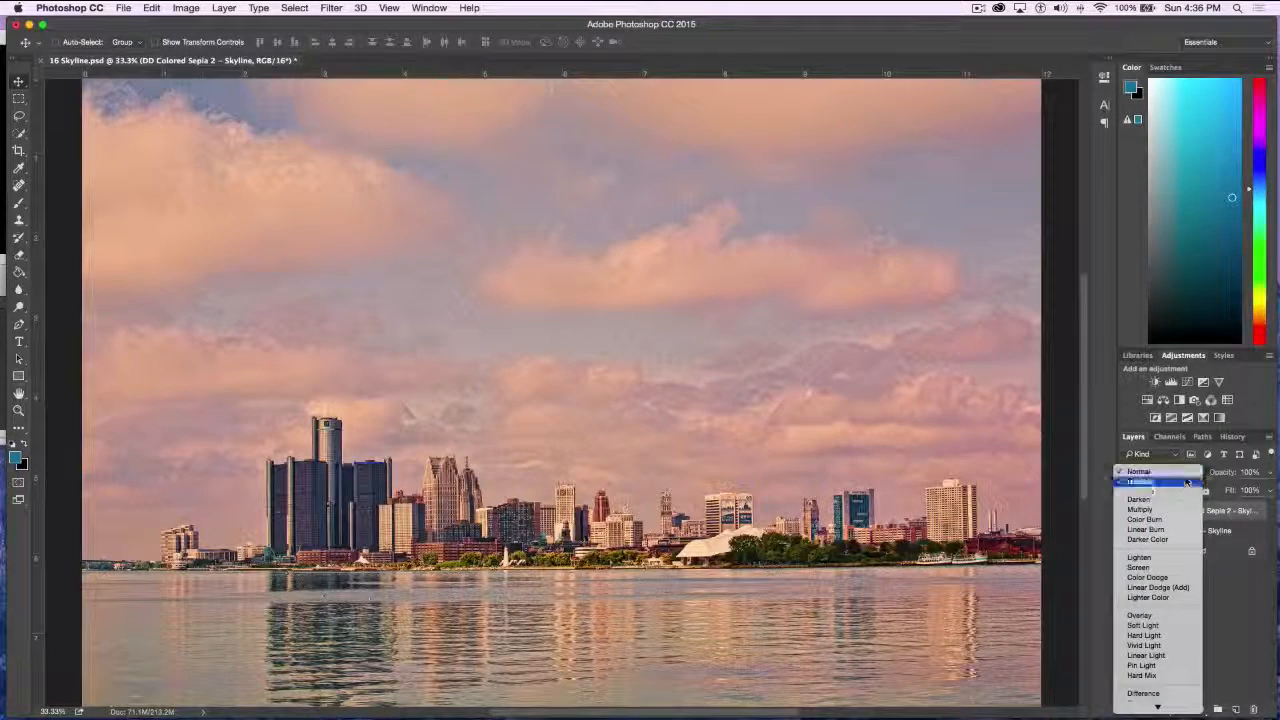
click(1161, 627)
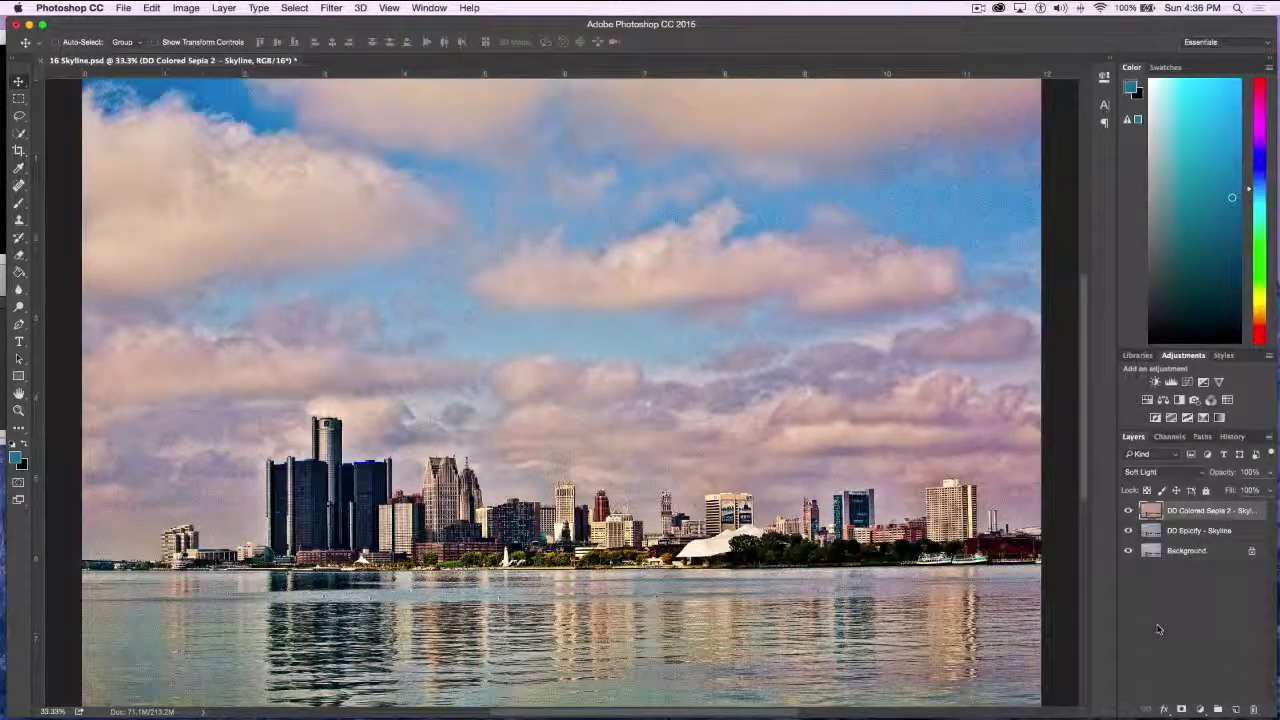
click(1129, 511)
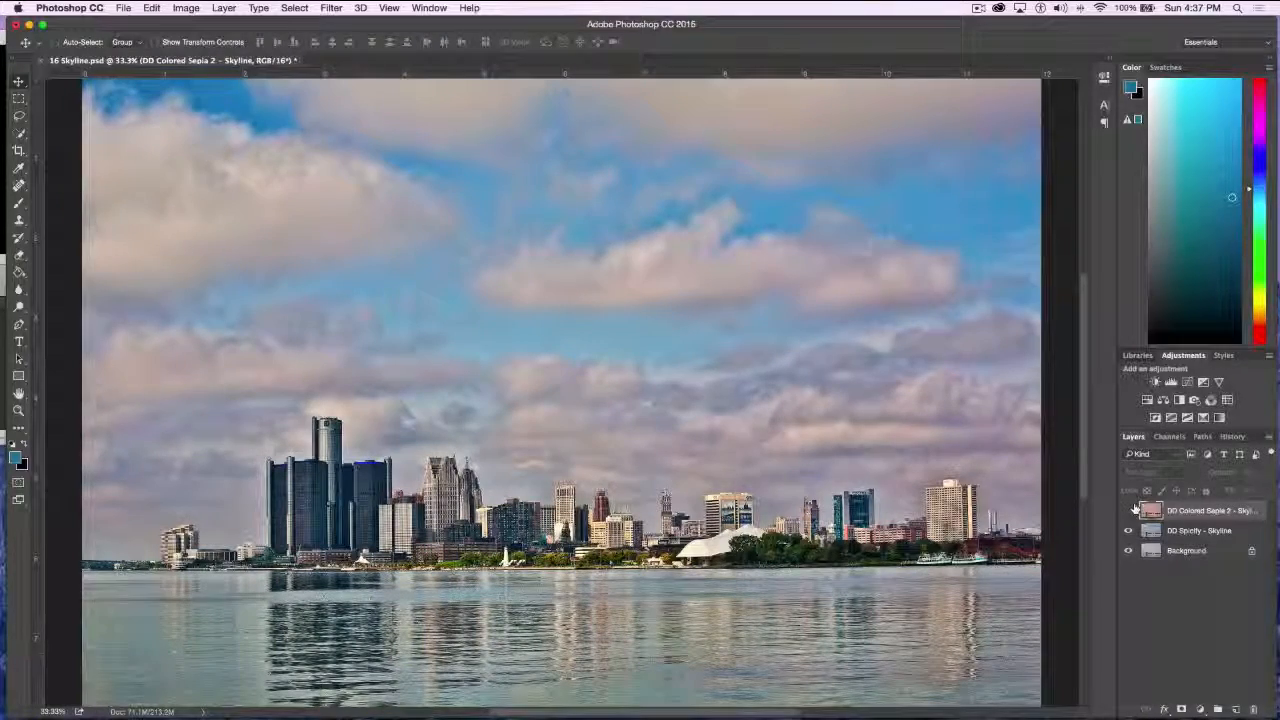
click(1129, 511)
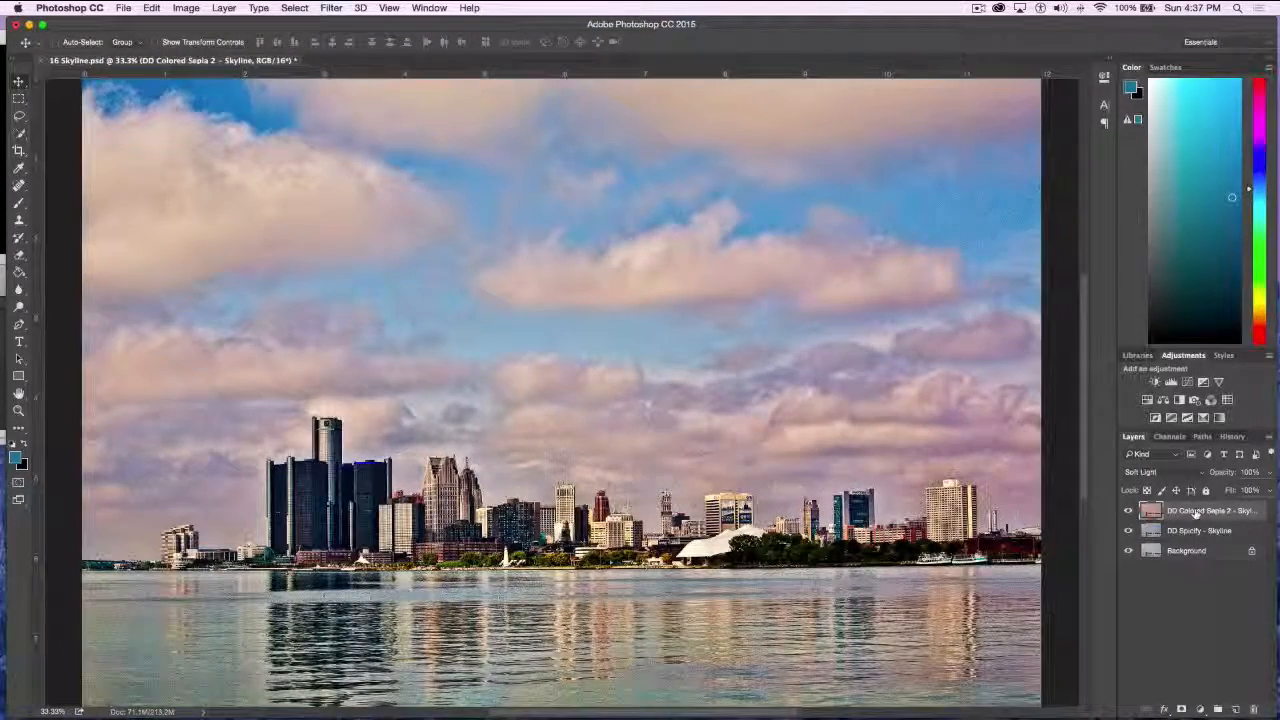
Duplicate the Soft Light DD Colored Sepia 2 layer to strengthen its effect
drag(1198, 511, 1237, 709)
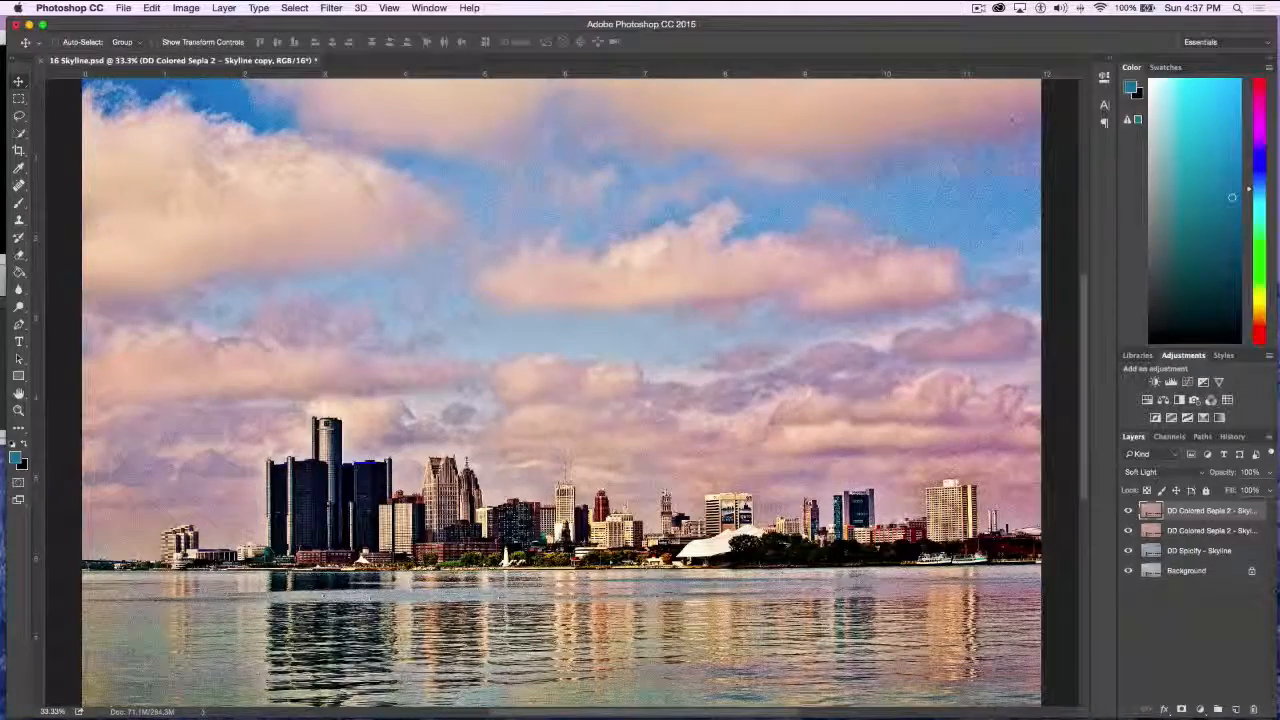
Hide the three effect layers to view the original skyline, and show the DD Spicify and original DD Colored Sepia 2 layers again
click(1128, 512)
click(1130, 529)
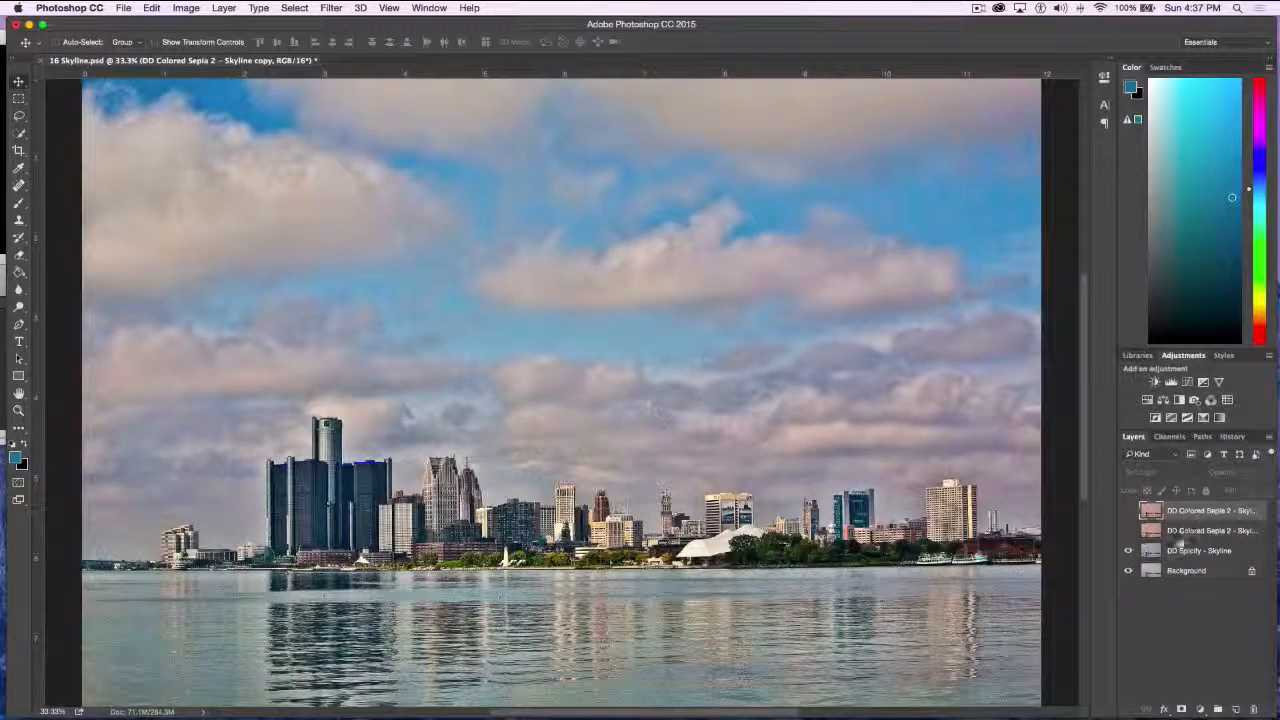
click(1128, 550)
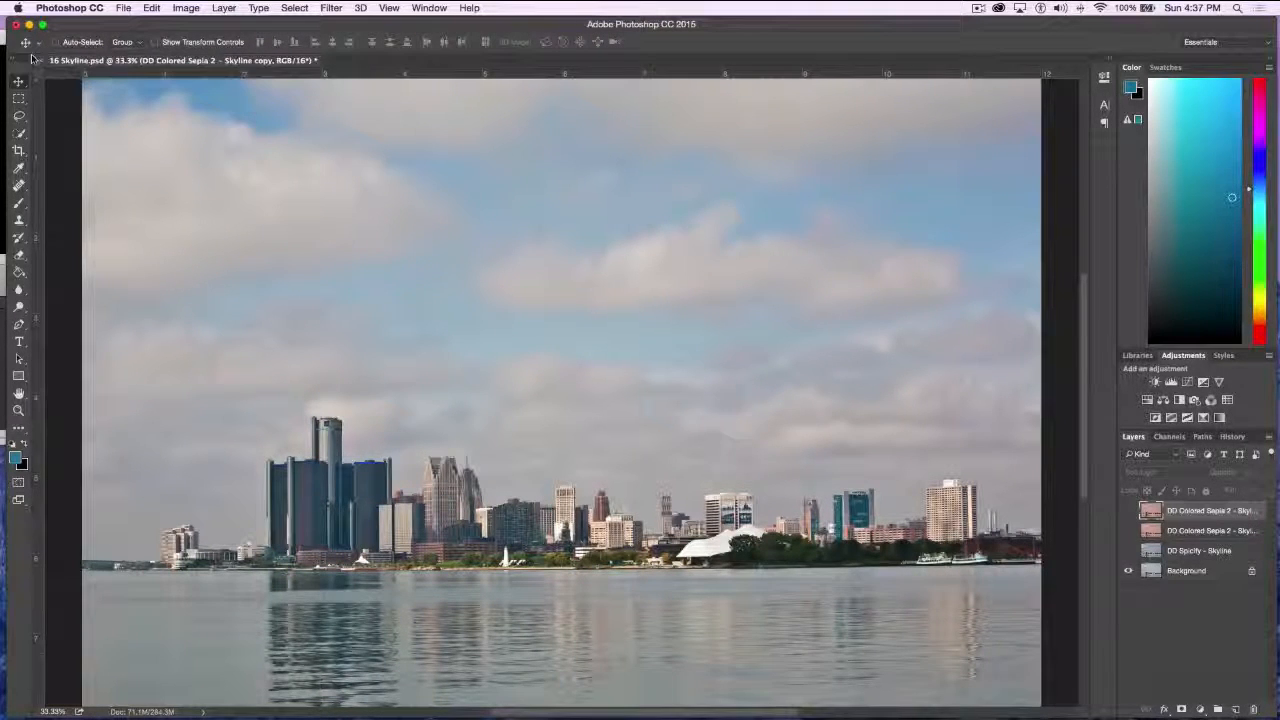
click(38, 61)
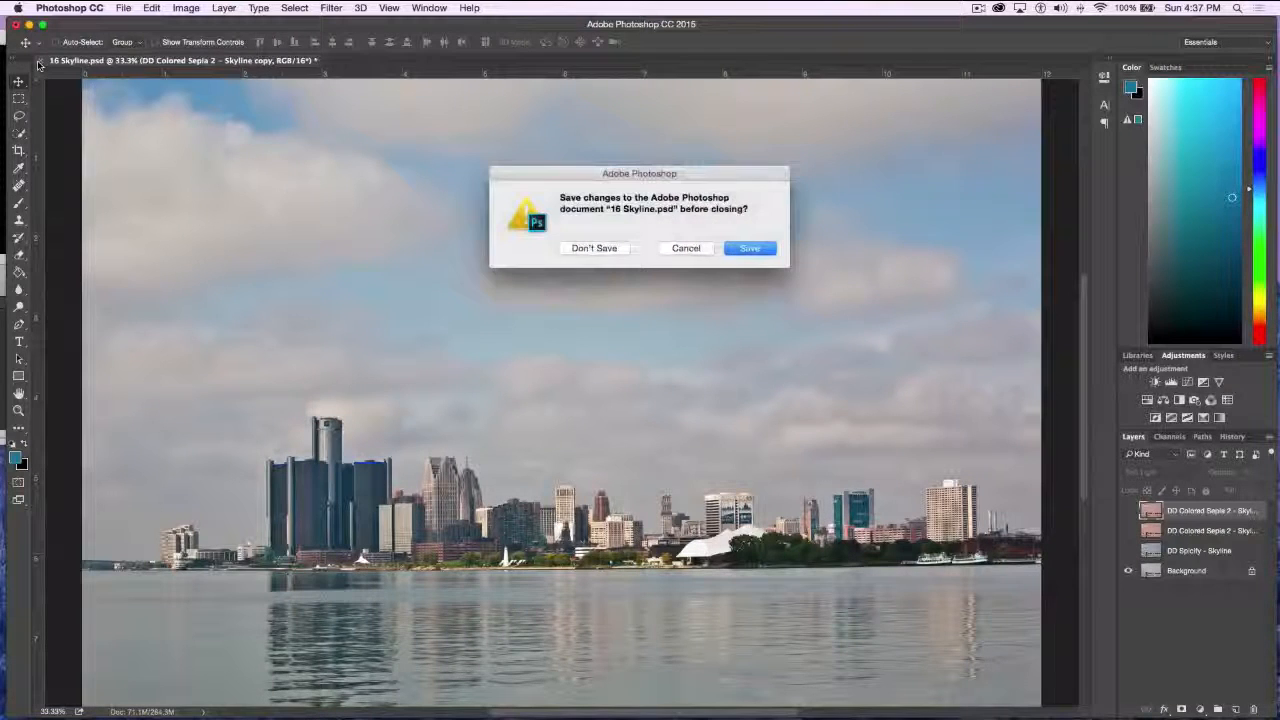
click(686, 248)
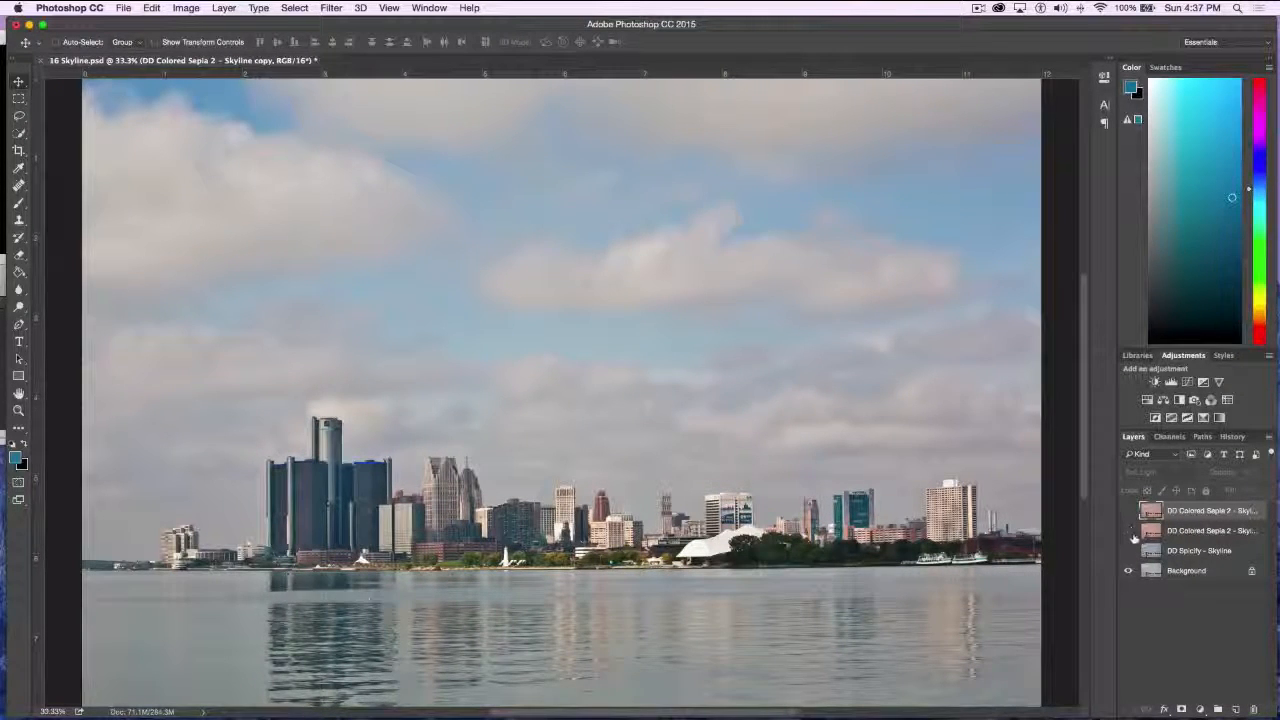
drag(1128, 531, 1128, 551)
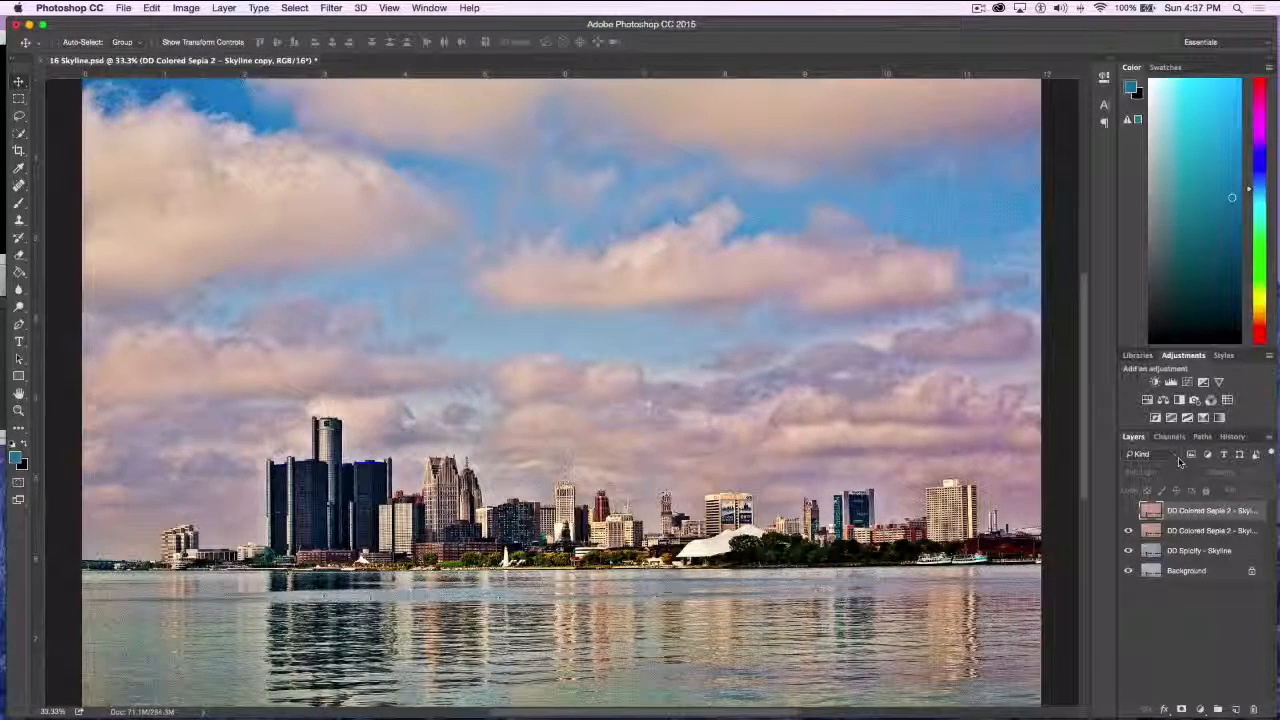
Try the Overlay, Hard Light and Vivid Light blend modes on the original DD Colored Sepia 2 - Skyline layer
click(1188, 531)
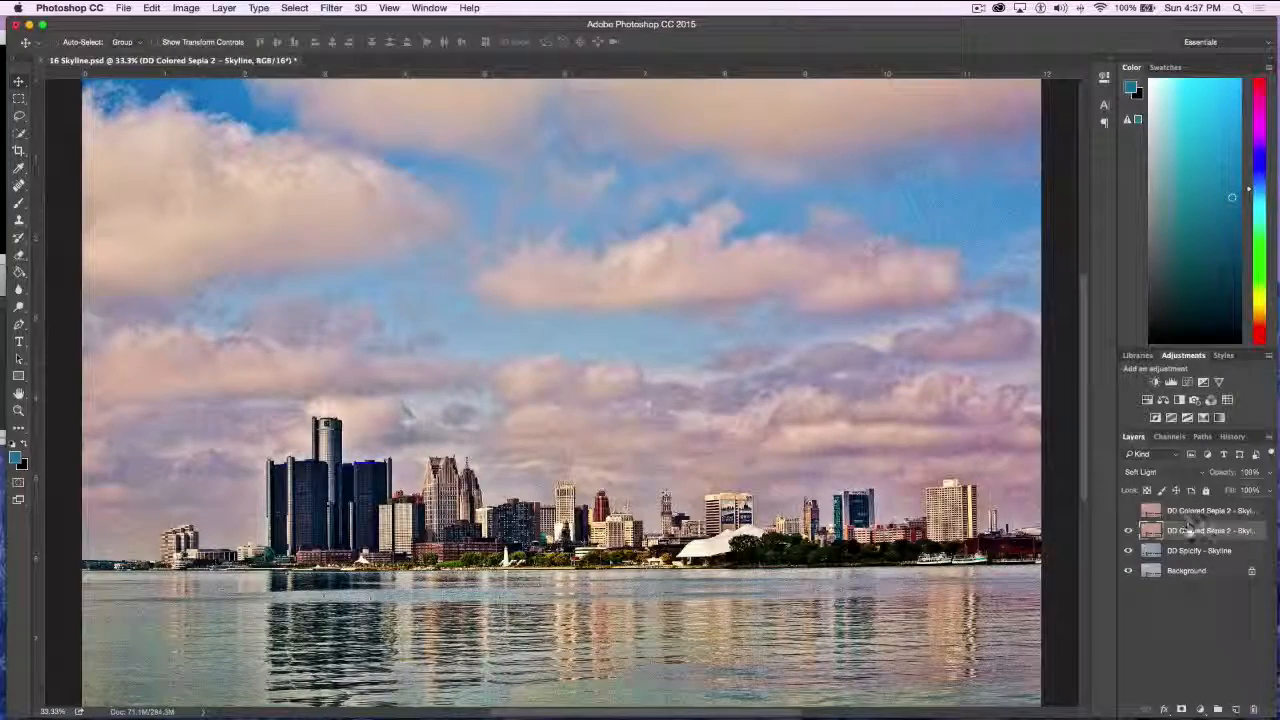
click(1188, 473)
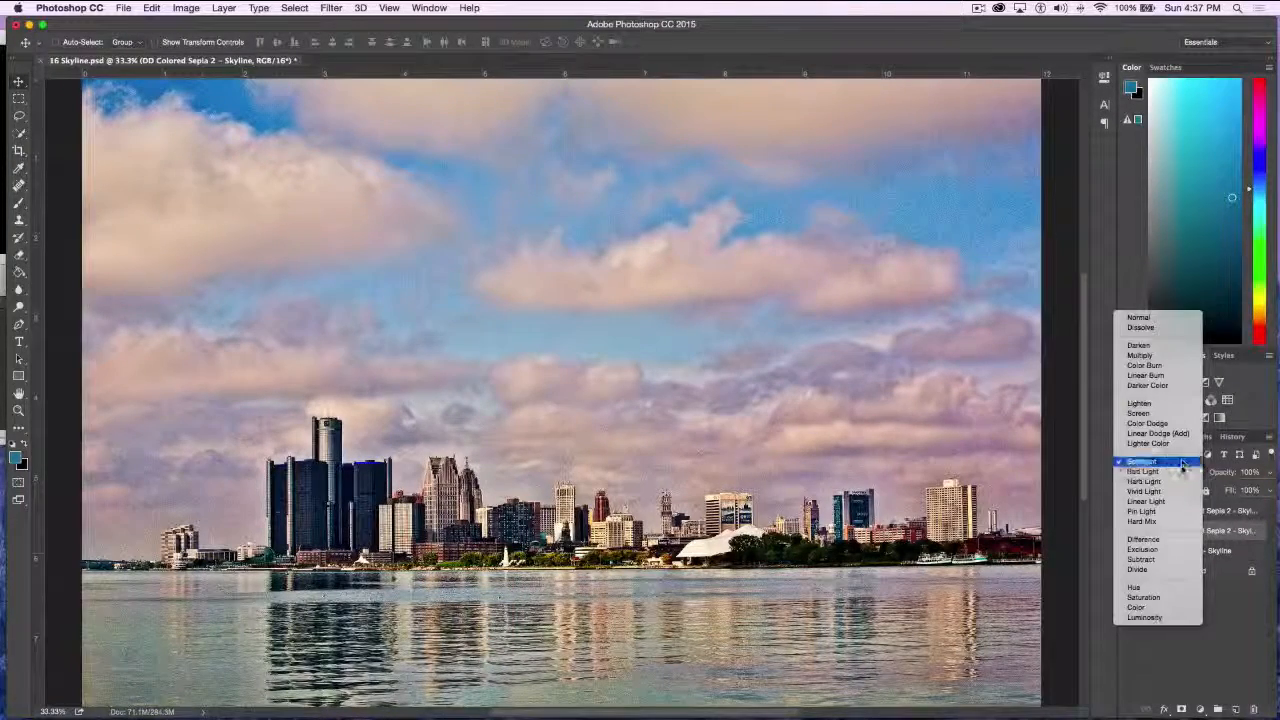
click(1181, 460)
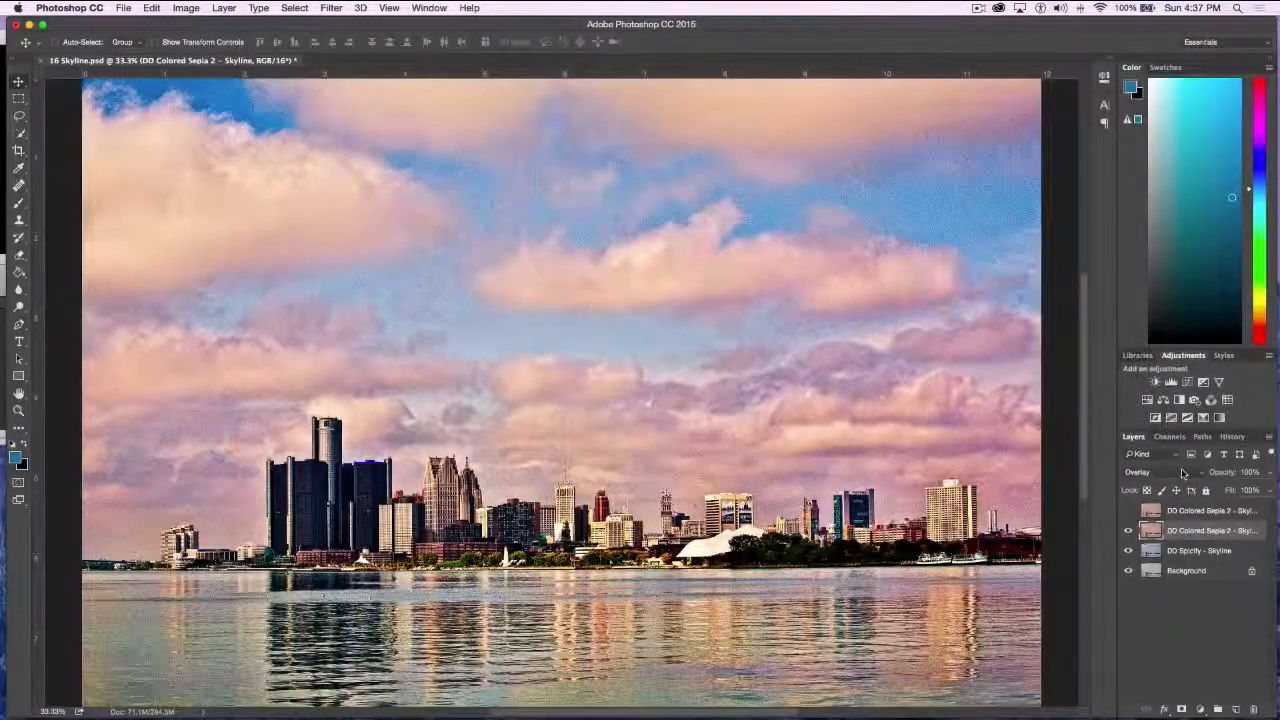
click(1183, 473)
click(1180, 492)
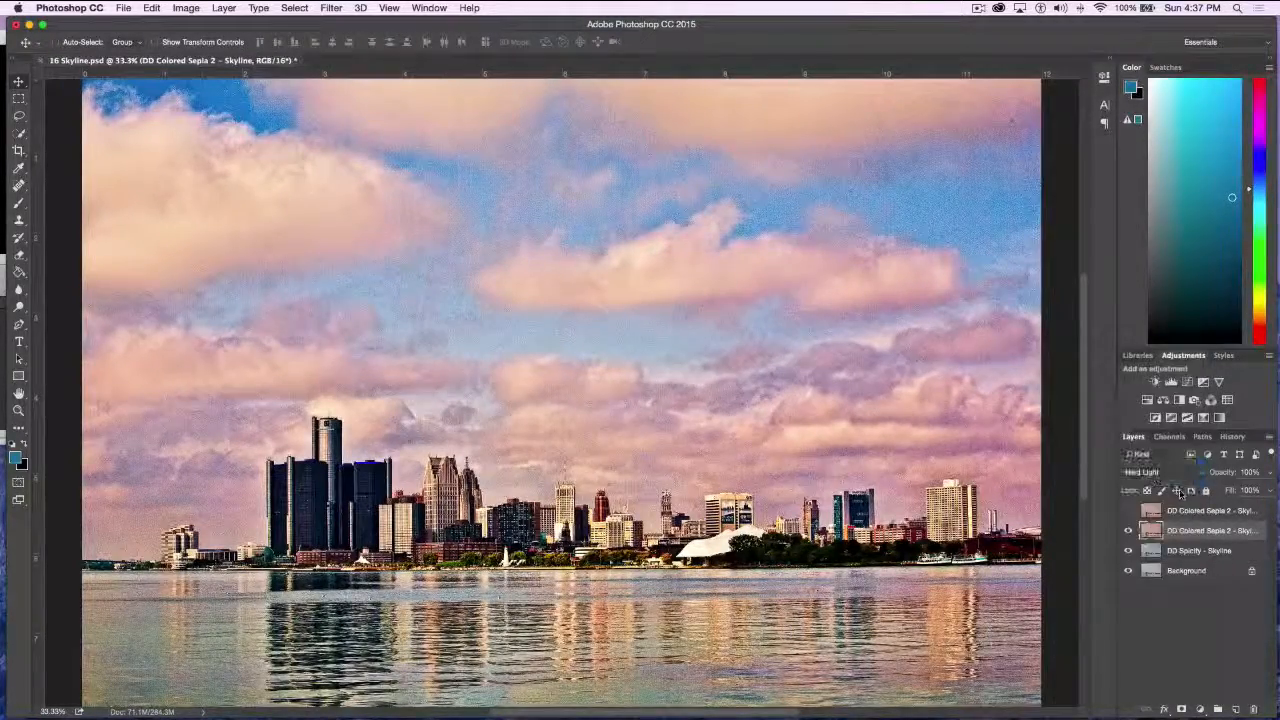
click(1178, 473)
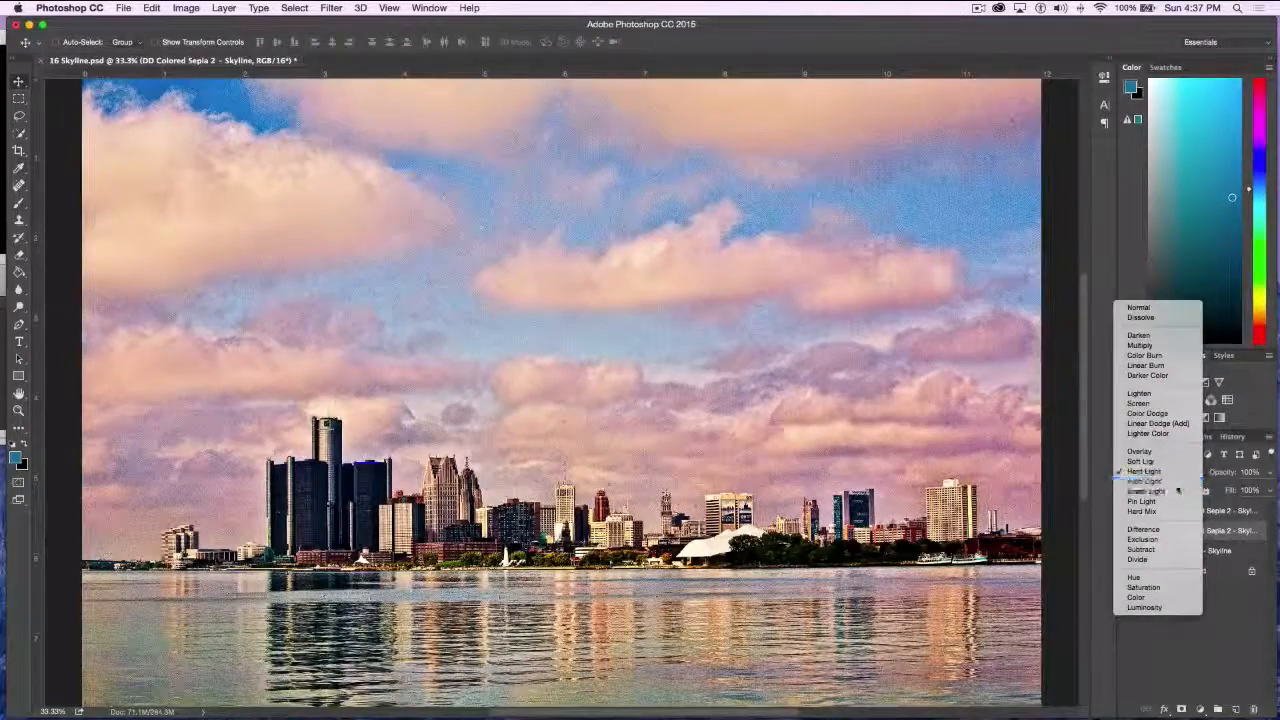
click(1176, 486)
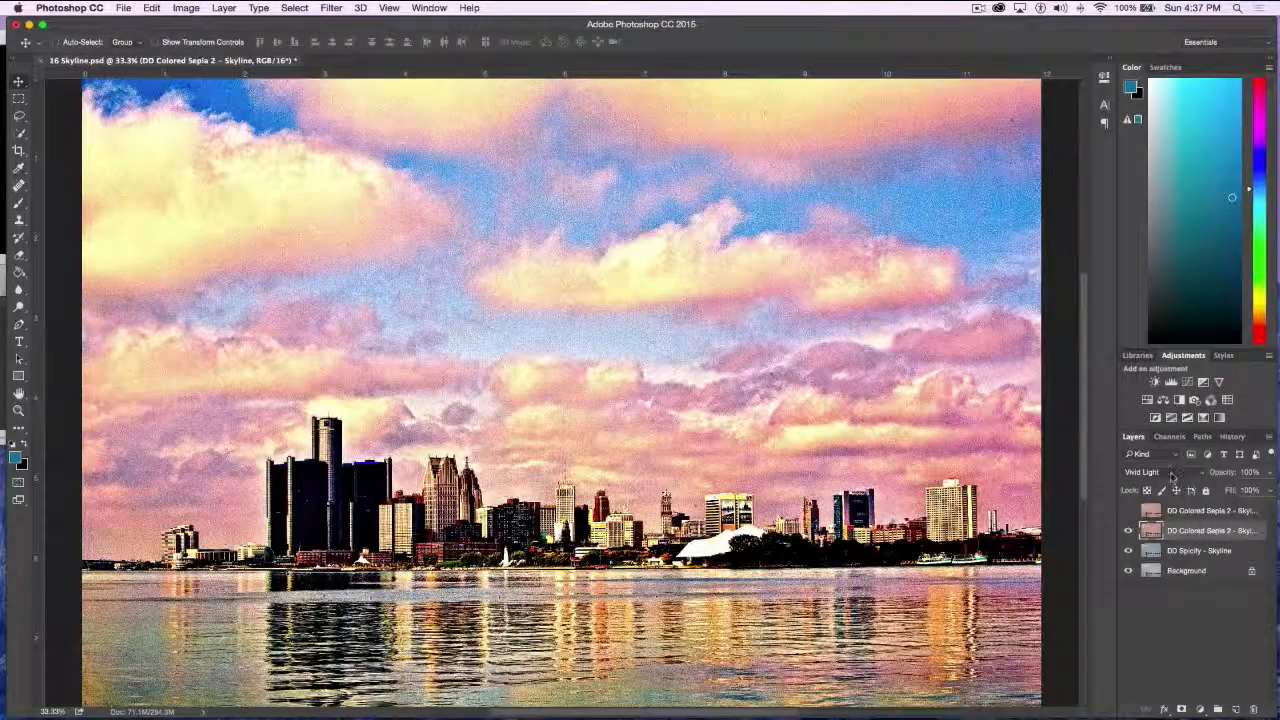
Set the DD Colored Sepia 2 layer's blend mode to Multiply and try its opacity at 58% and 100%
click(1160, 472)
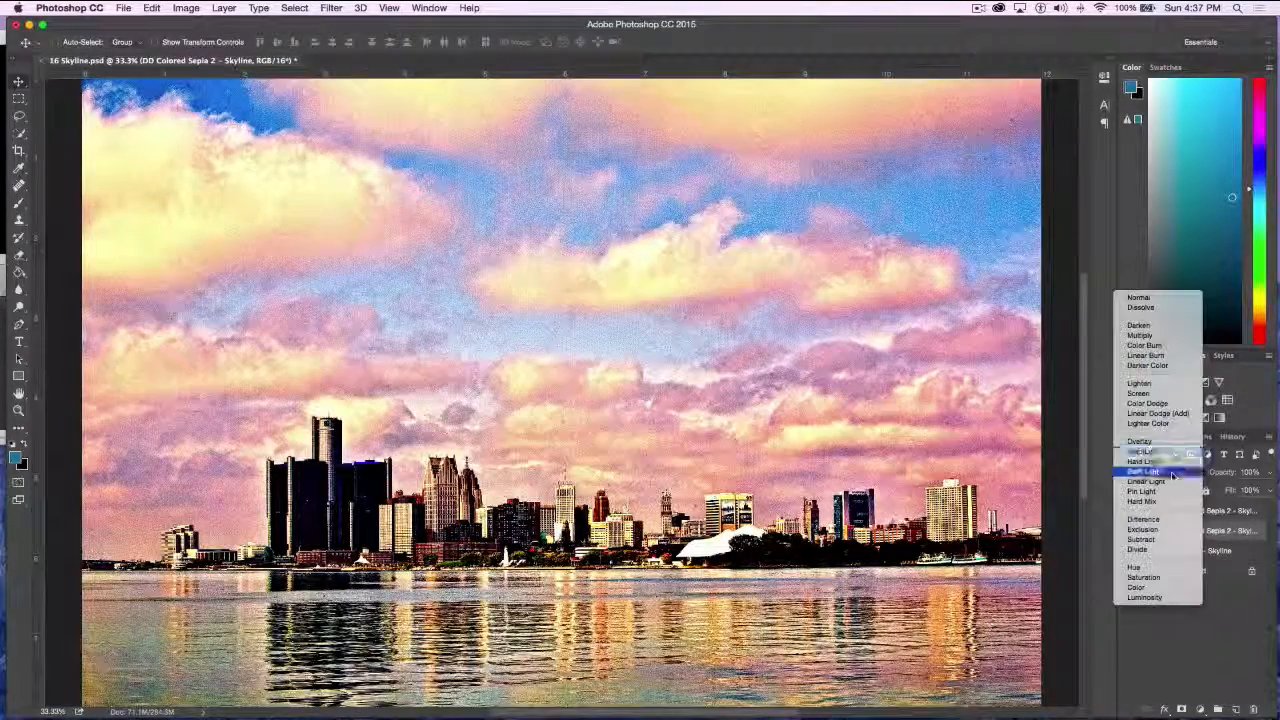
click(1160, 346)
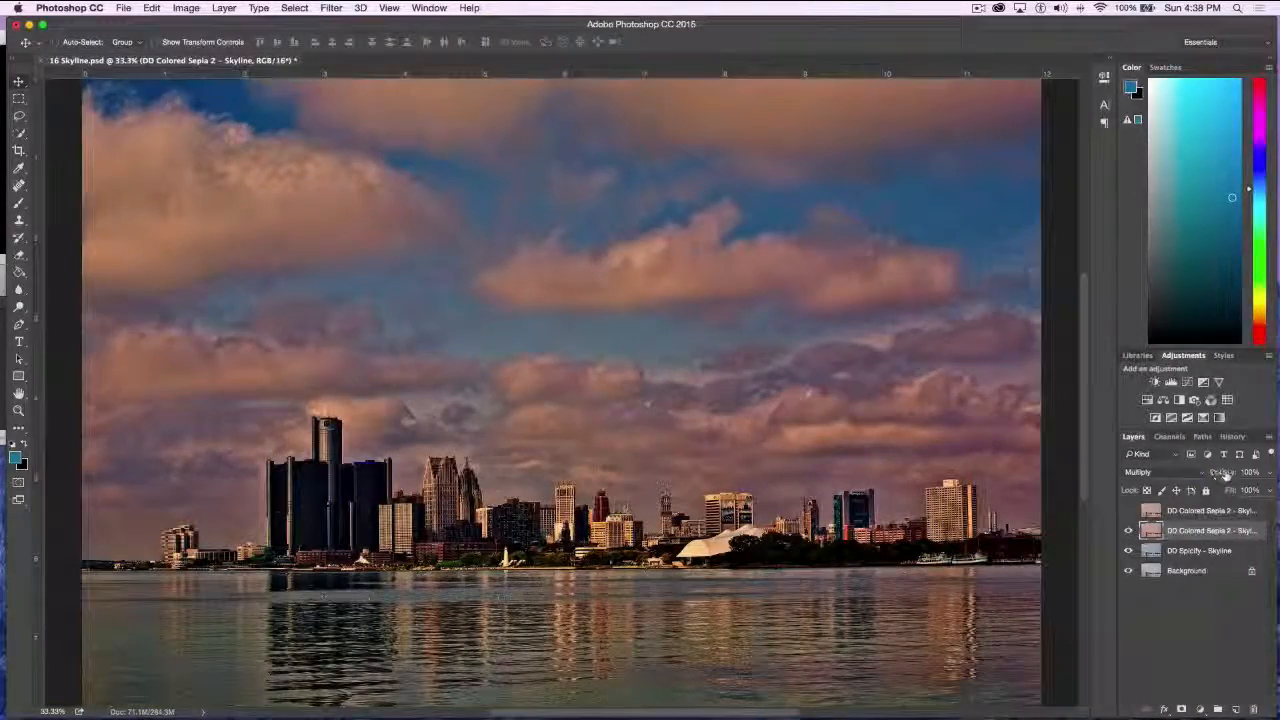
drag(1226, 474, 1201, 476)
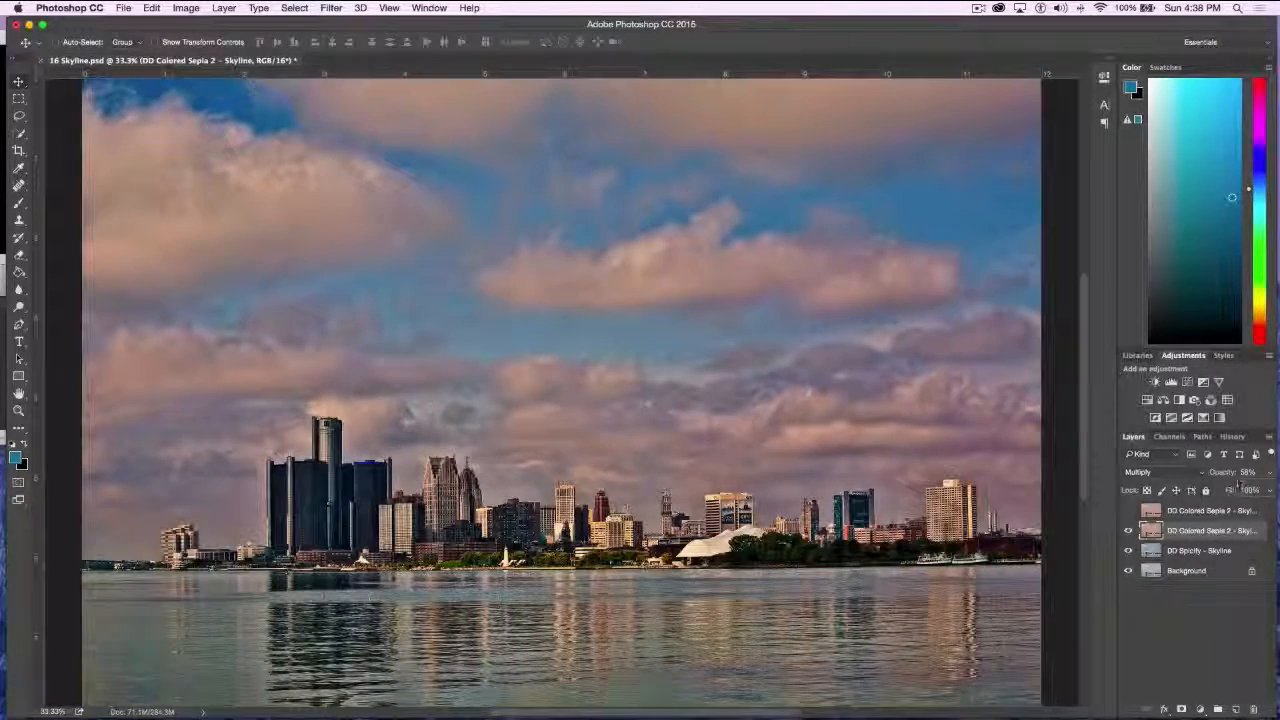
drag(1222, 473, 1268, 490)
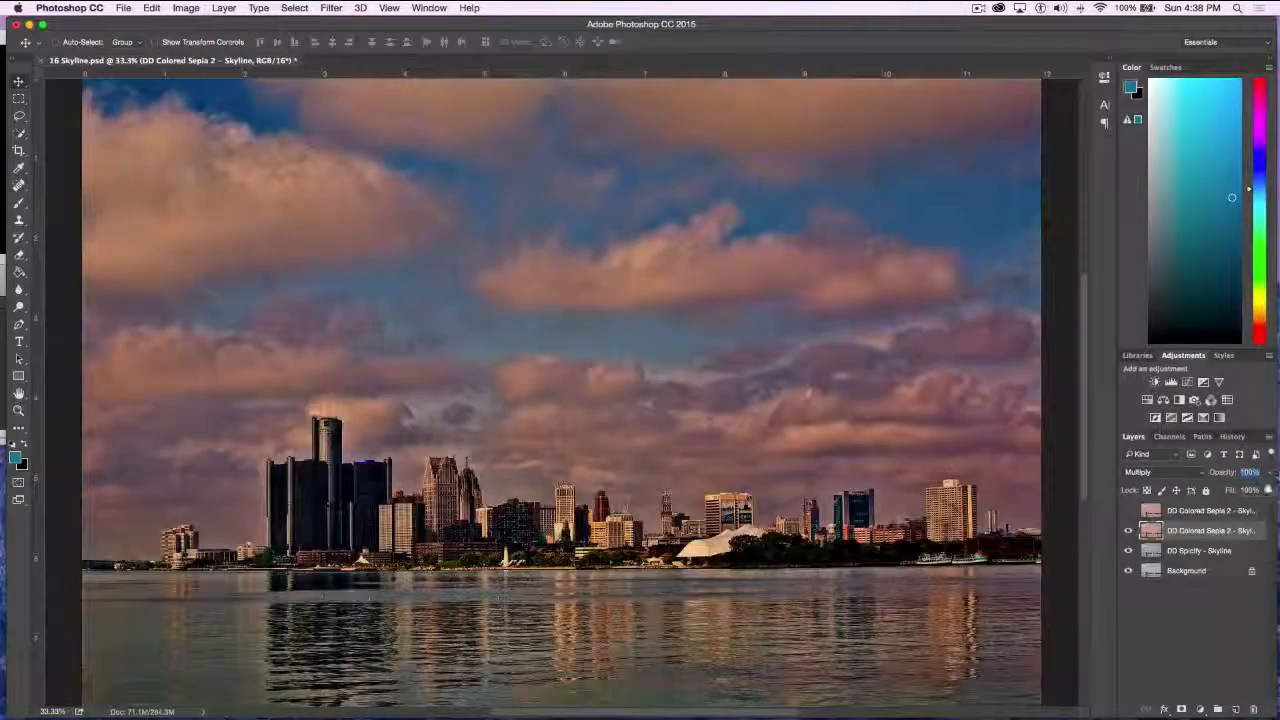
Set the DD Colored Sepia 2 layer's blend mode to Normal, and hide it and the DD Spicify layer to view the original skyline
click(1180, 474)
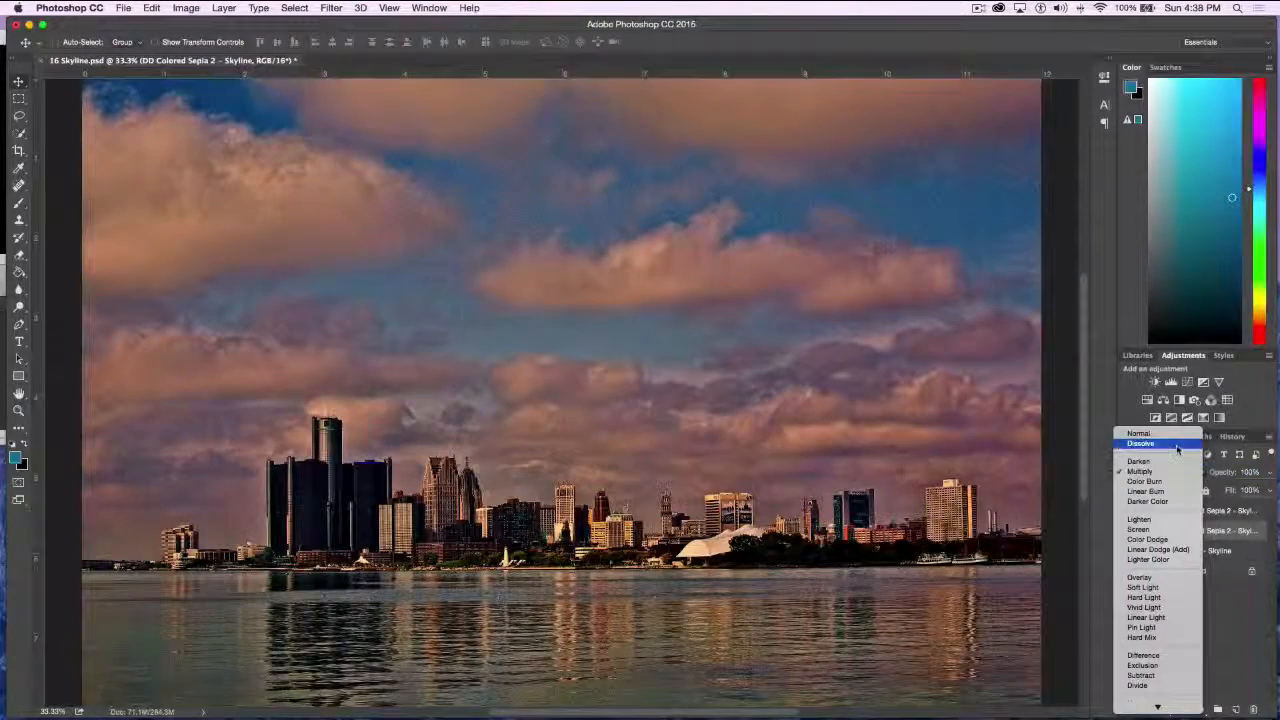
click(1160, 432)
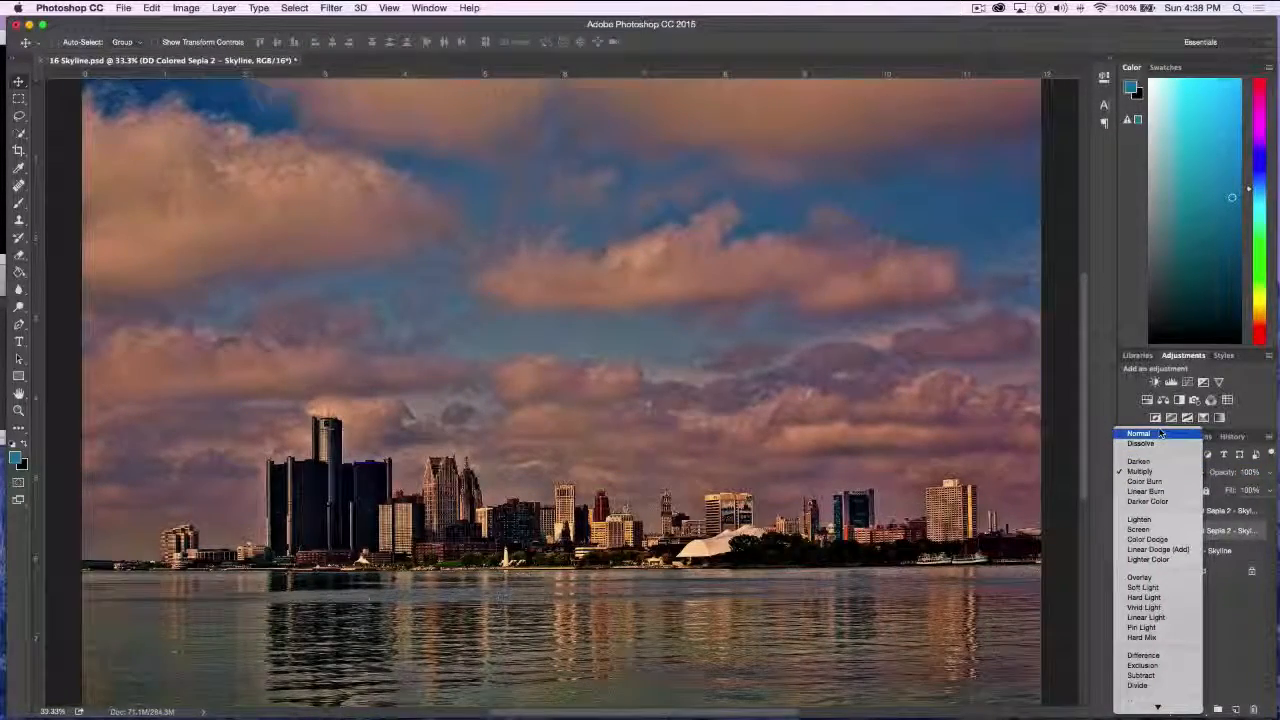
click(1160, 432)
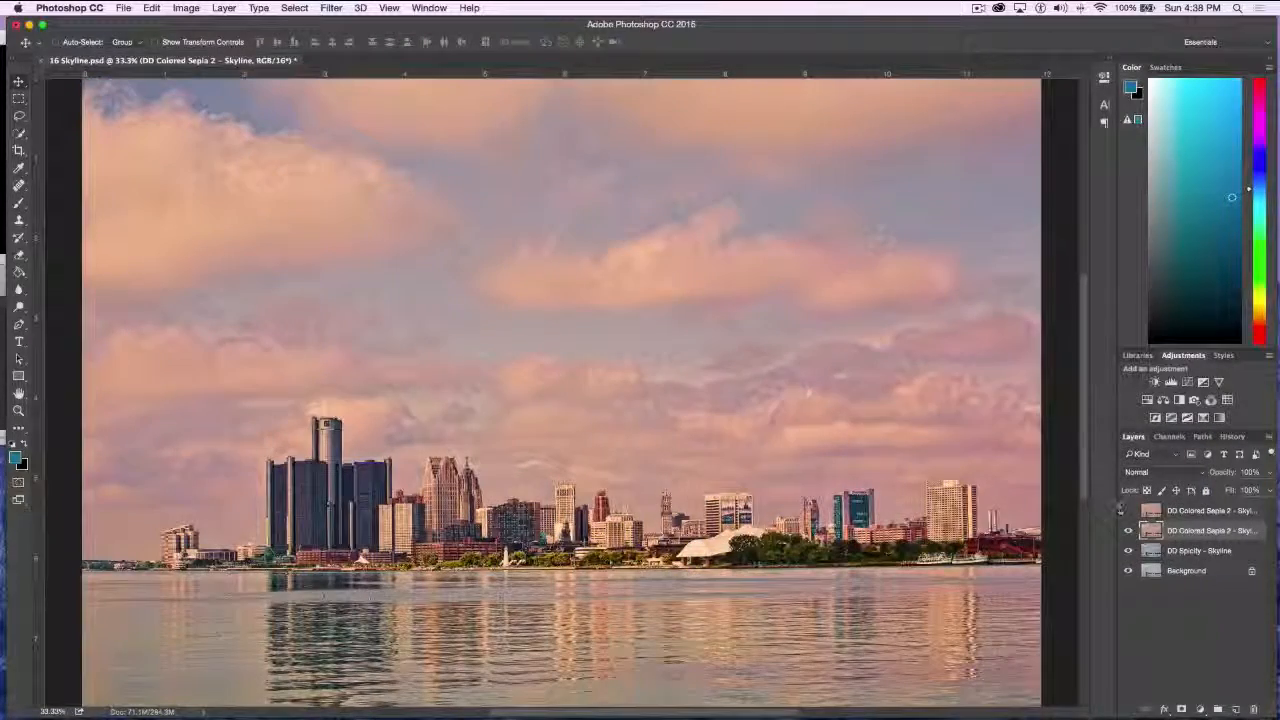
click(1128, 530)
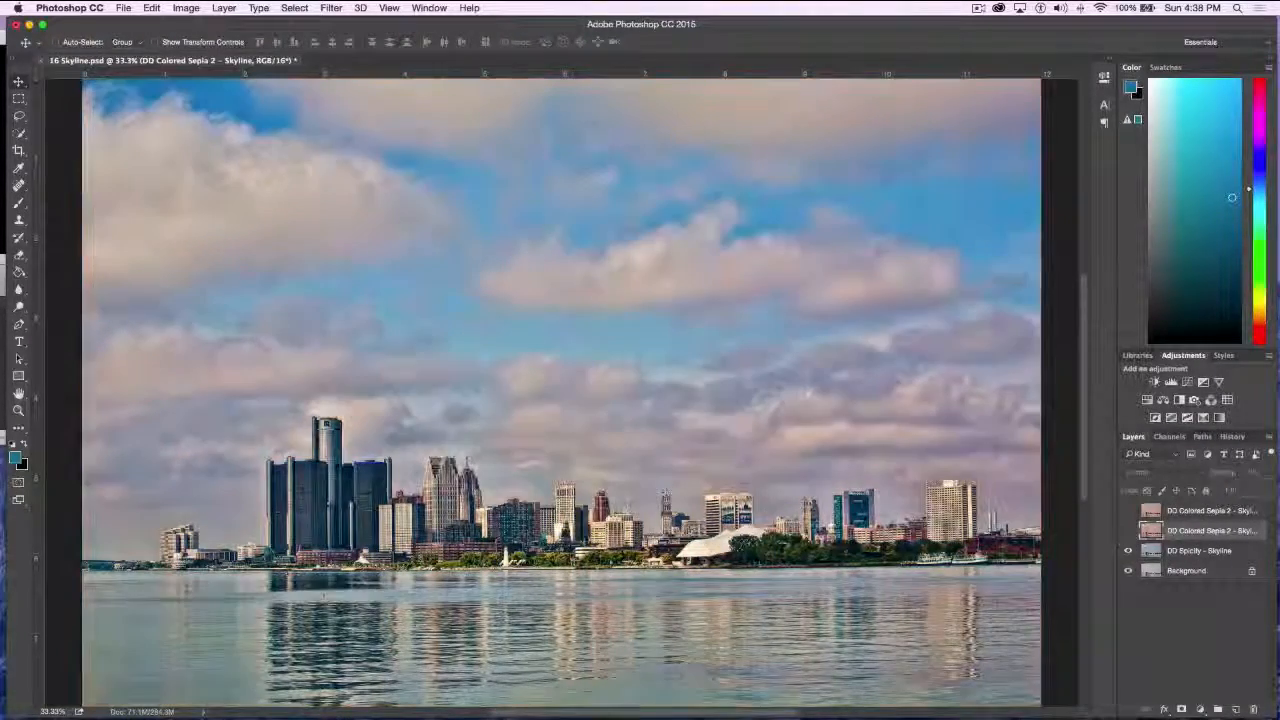
click(1128, 550)
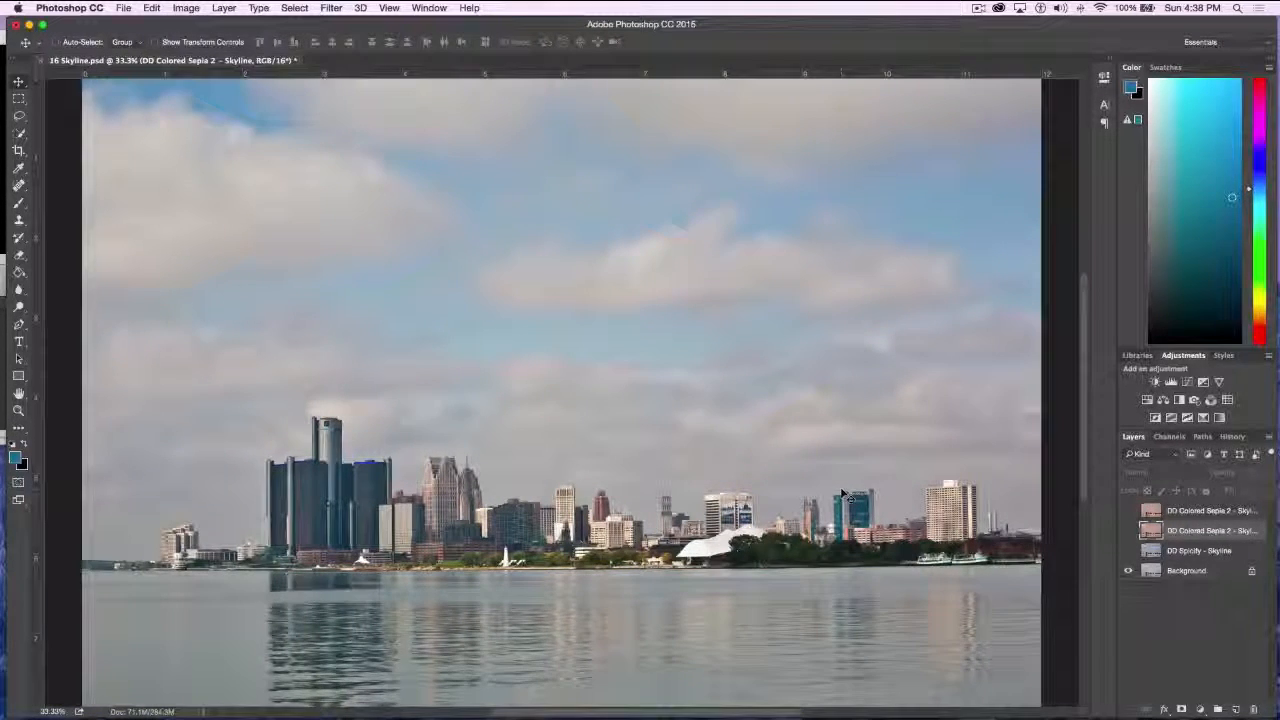
Close 16 Skyline.psd without saving the changes
scroll(672, 399, right, 1)
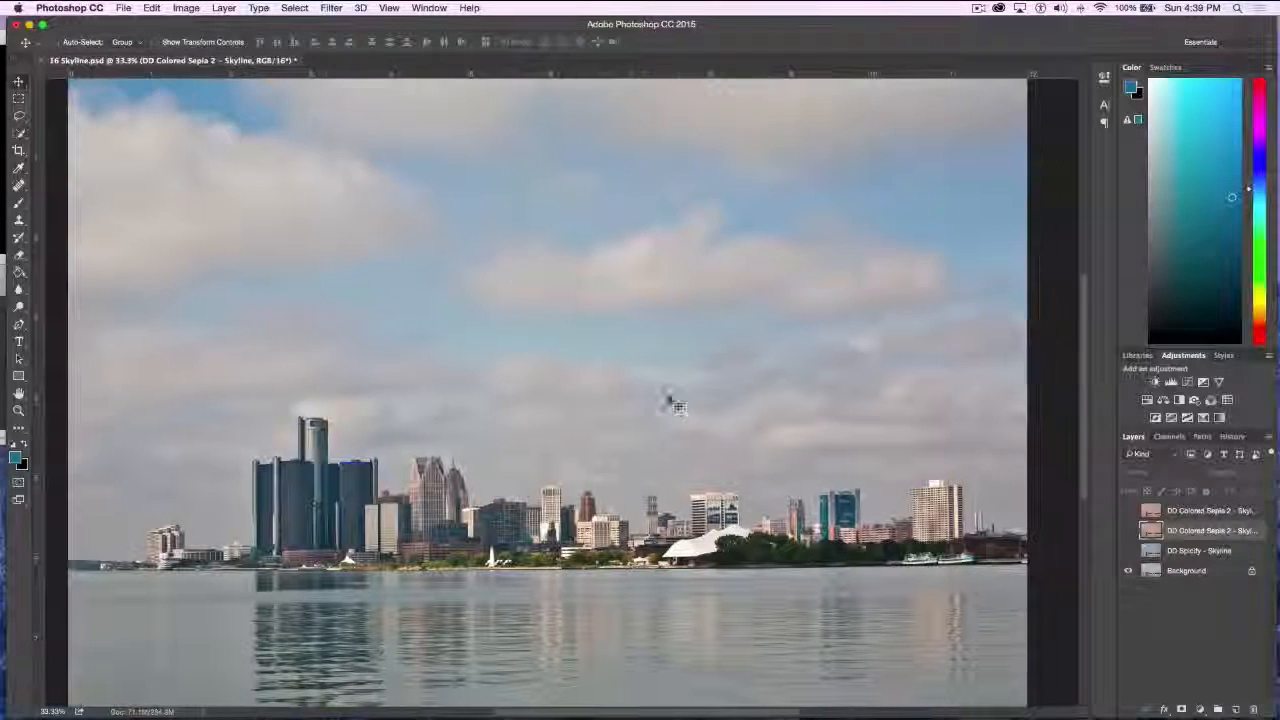
click(38, 63)
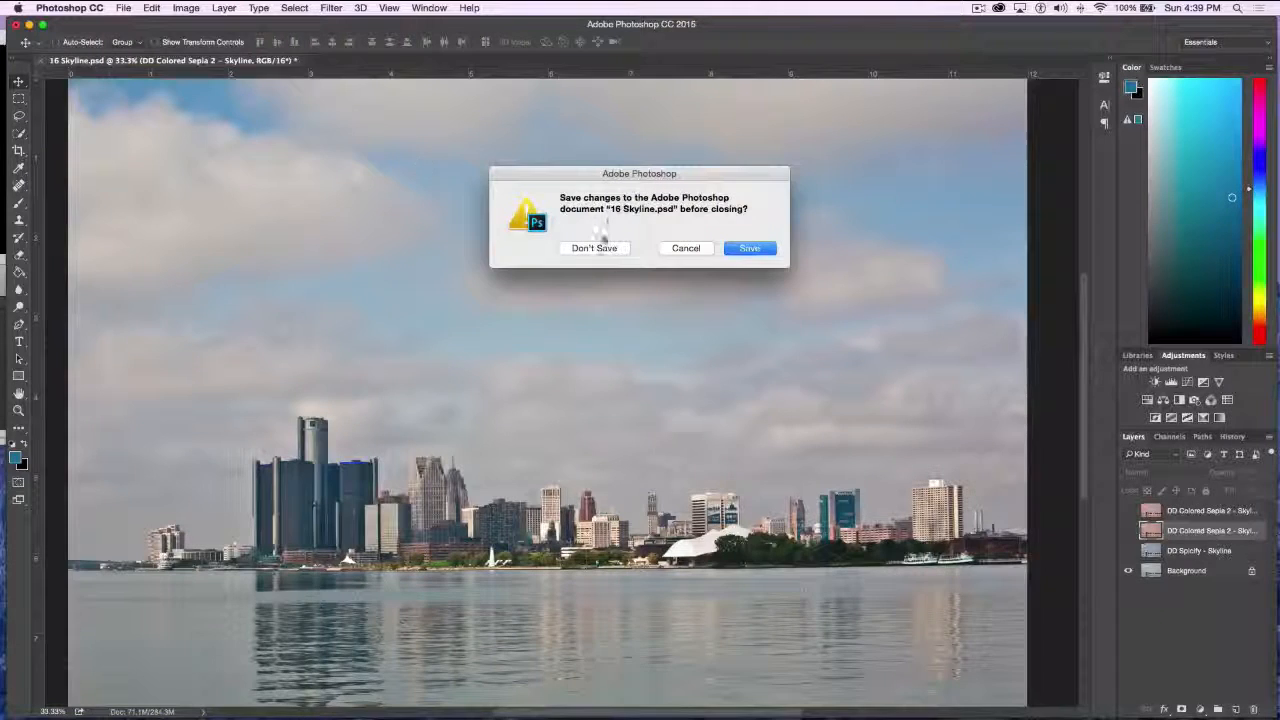
click(600, 249)
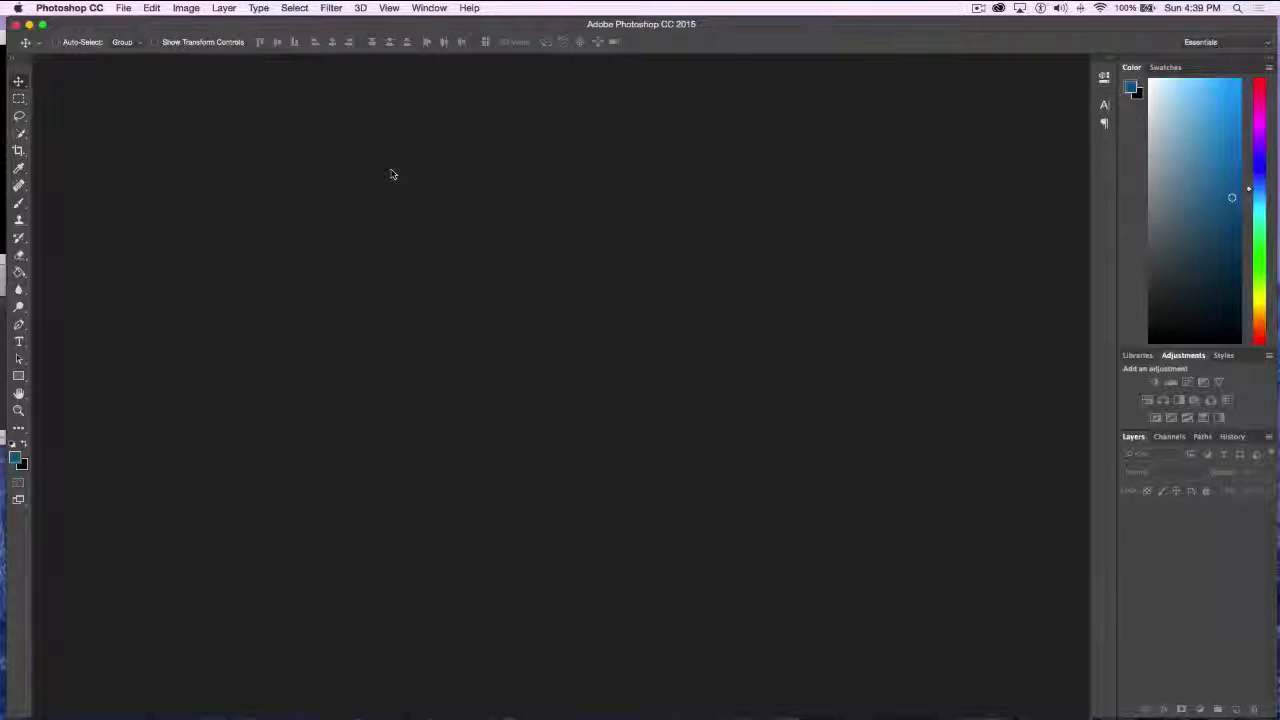
Open 18 Bridge.psd from the Topaz demo pieces folder
click(123, 8)
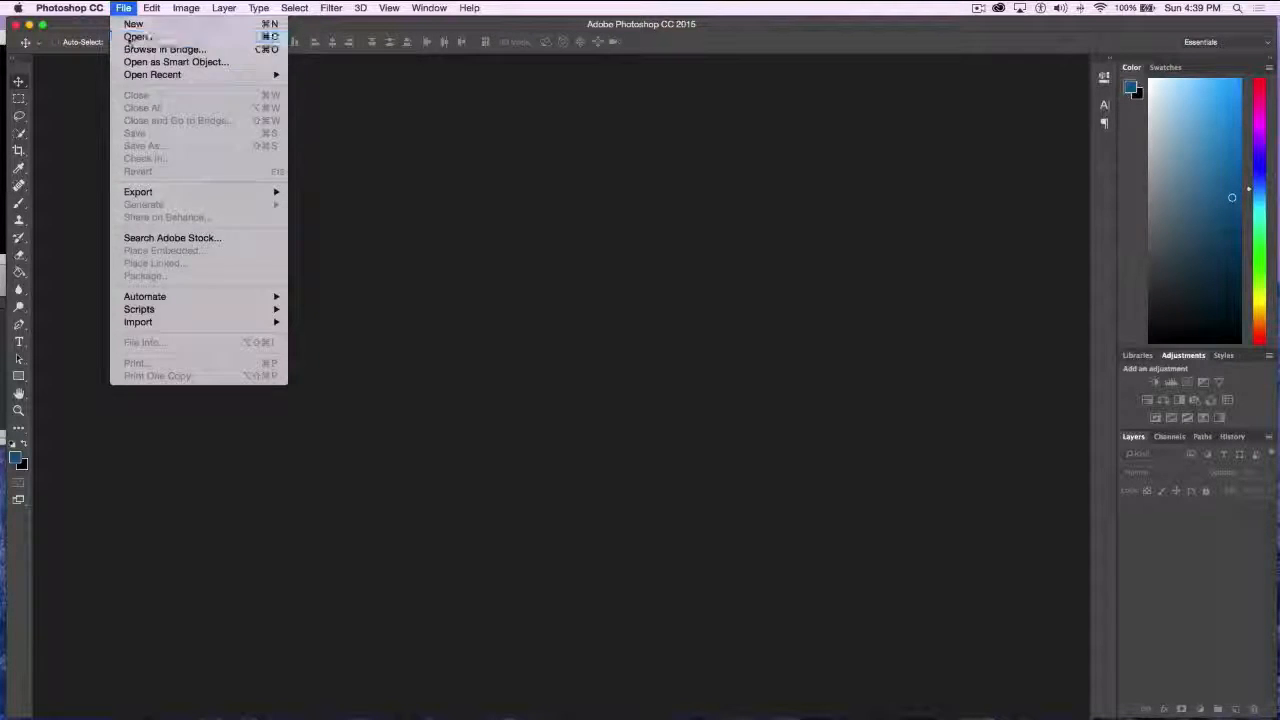
click(128, 37)
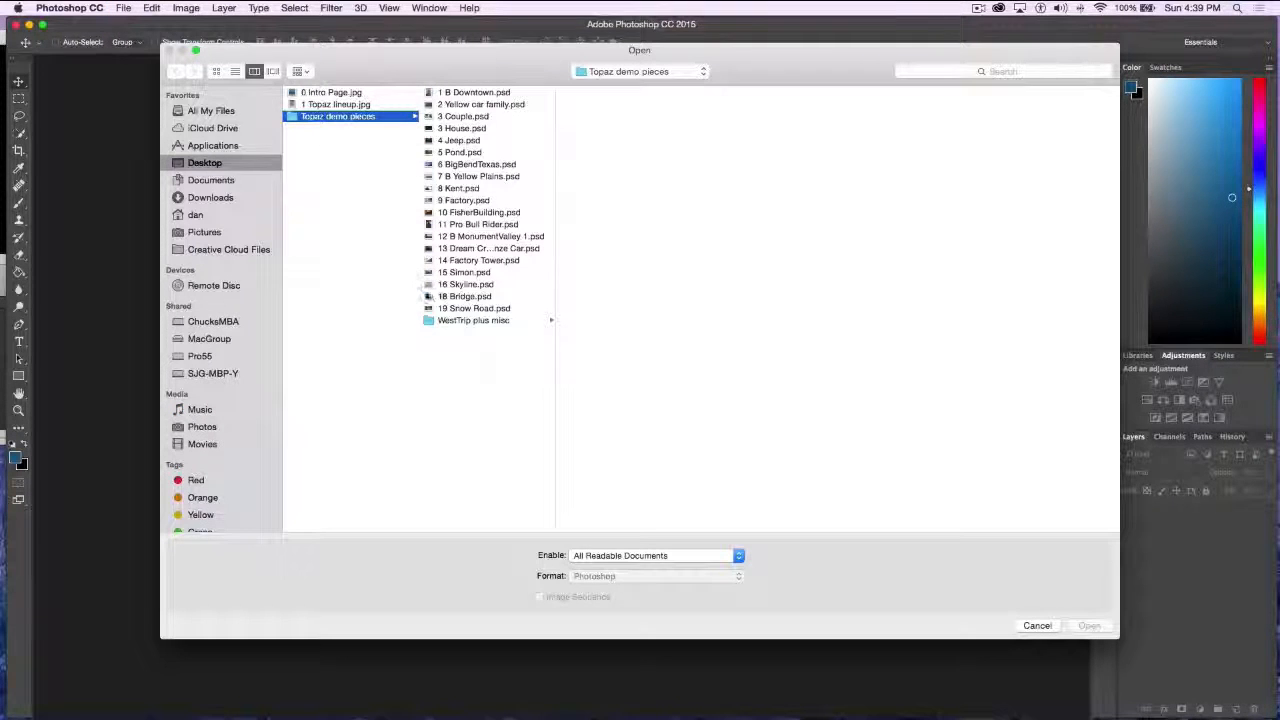
click(432, 297)
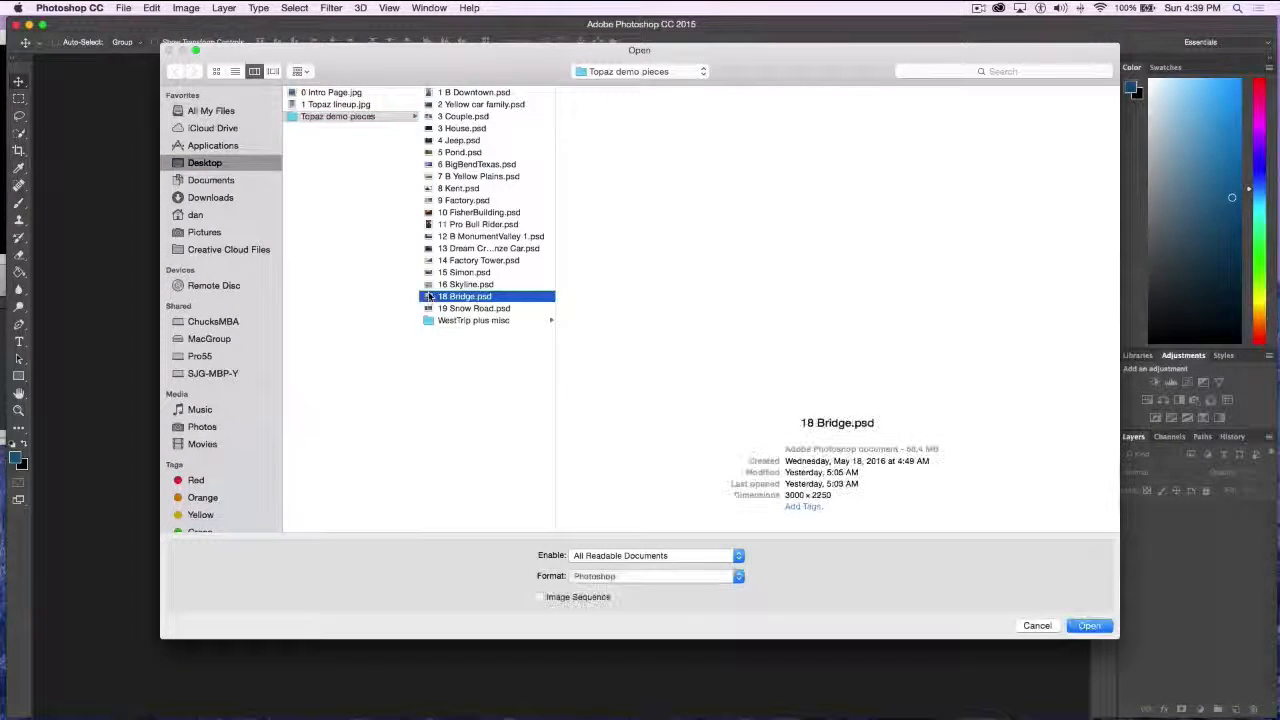
click(1087, 626)
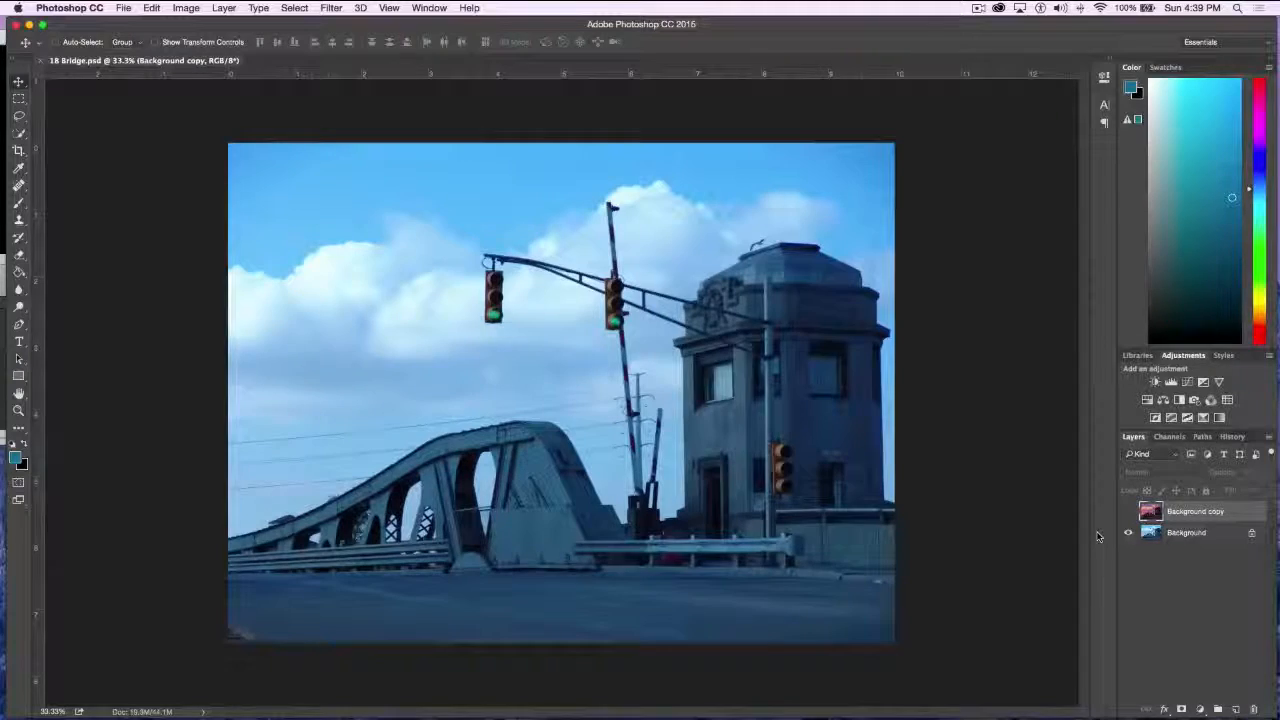
Compare the bridge photo with the Background copy effect layer on and off, and close 18 Bridge.psd without saving
key(super+equal)
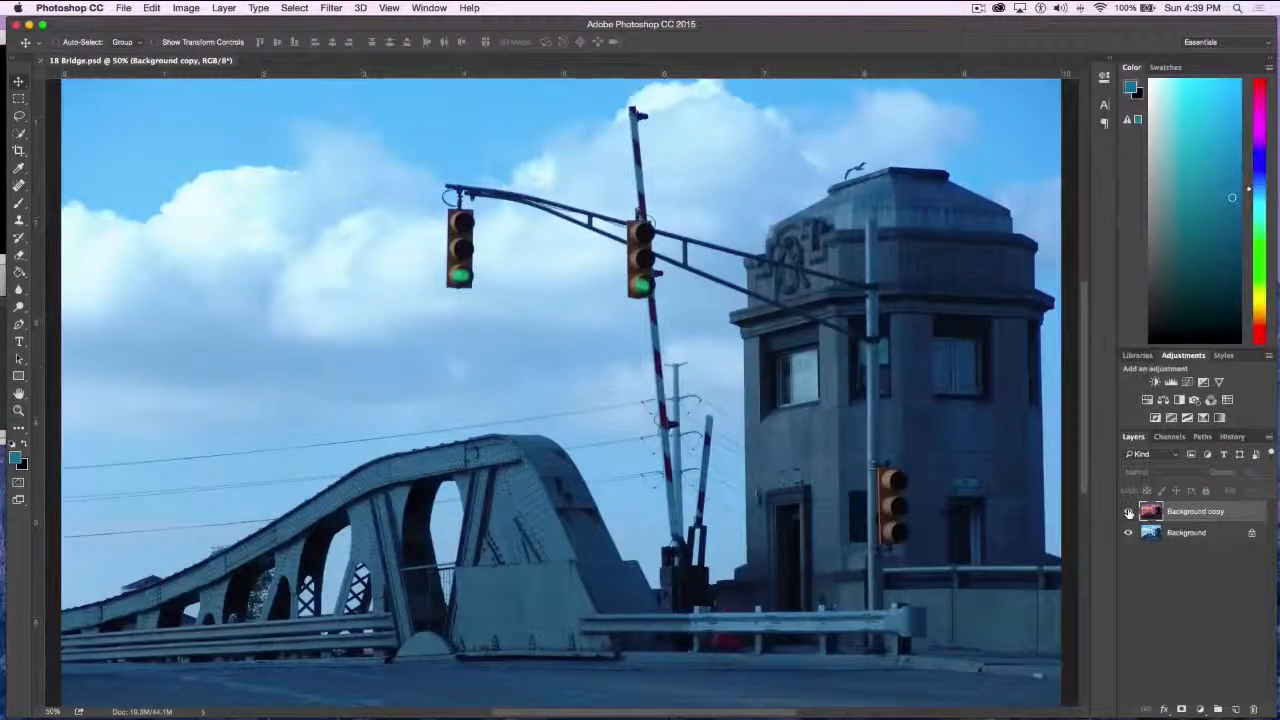
click(1129, 513)
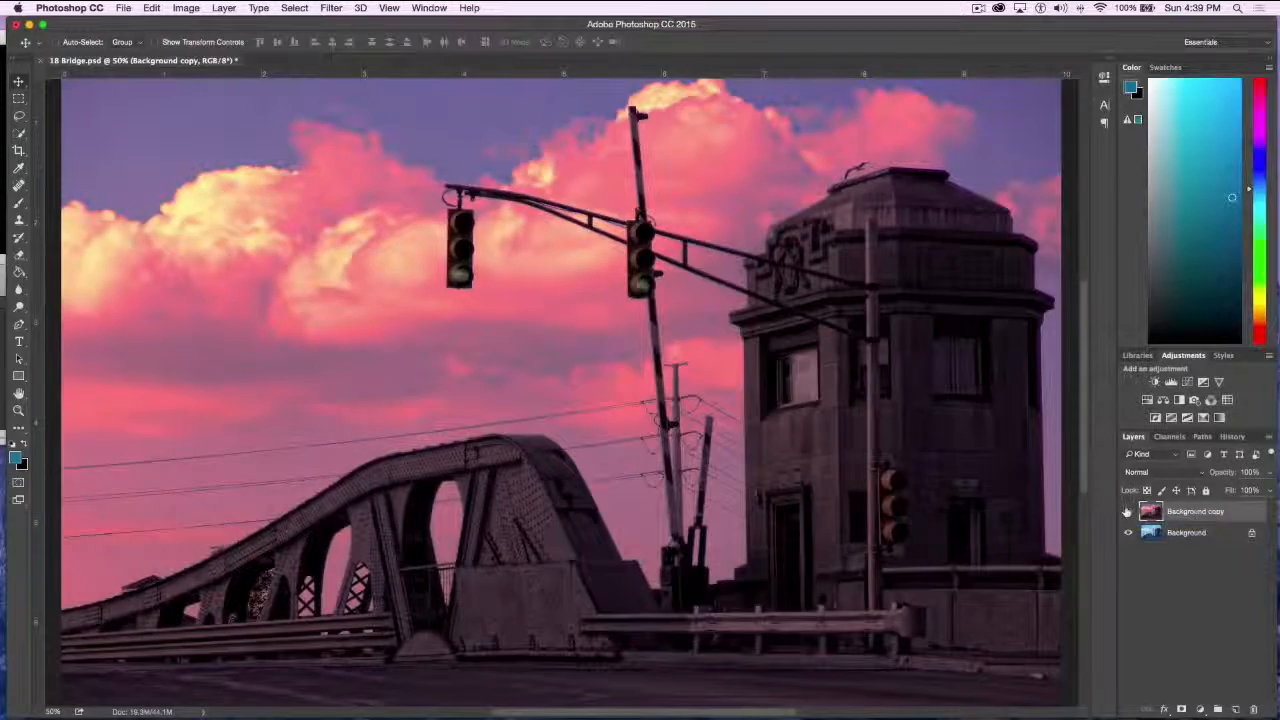
click(1129, 513)
click(1129, 513)
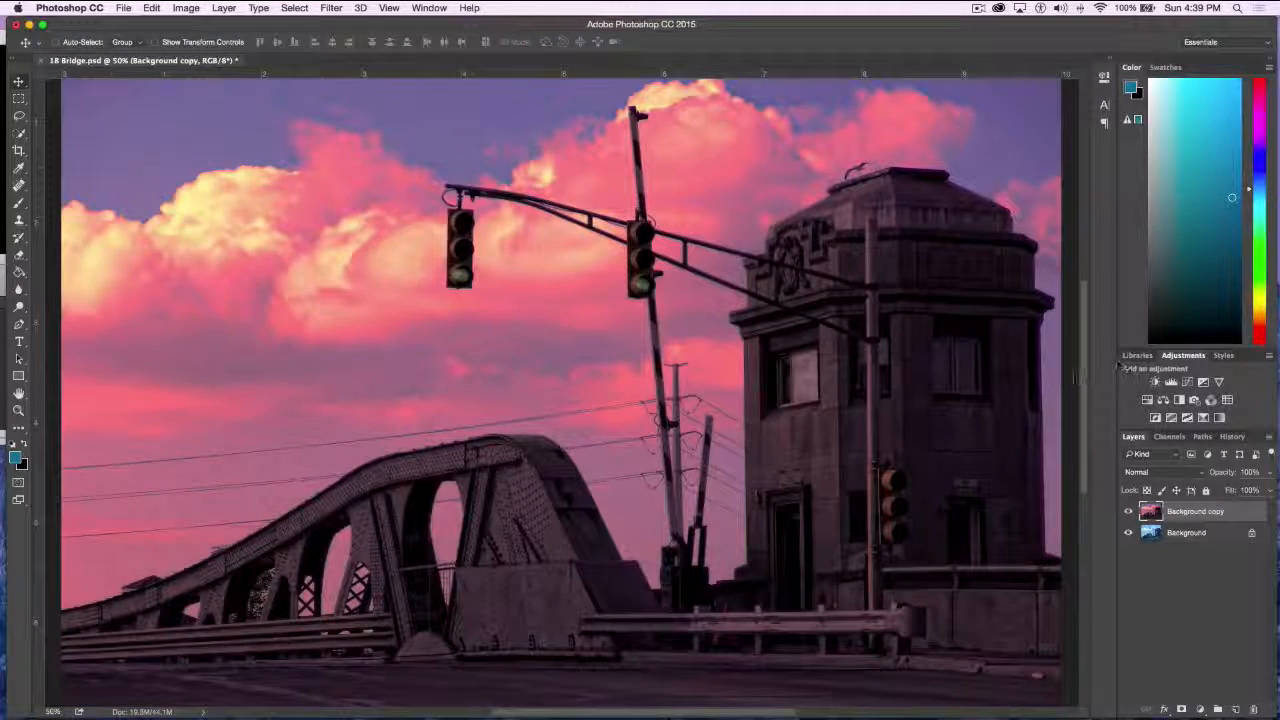
click(1129, 511)
click(1129, 511)
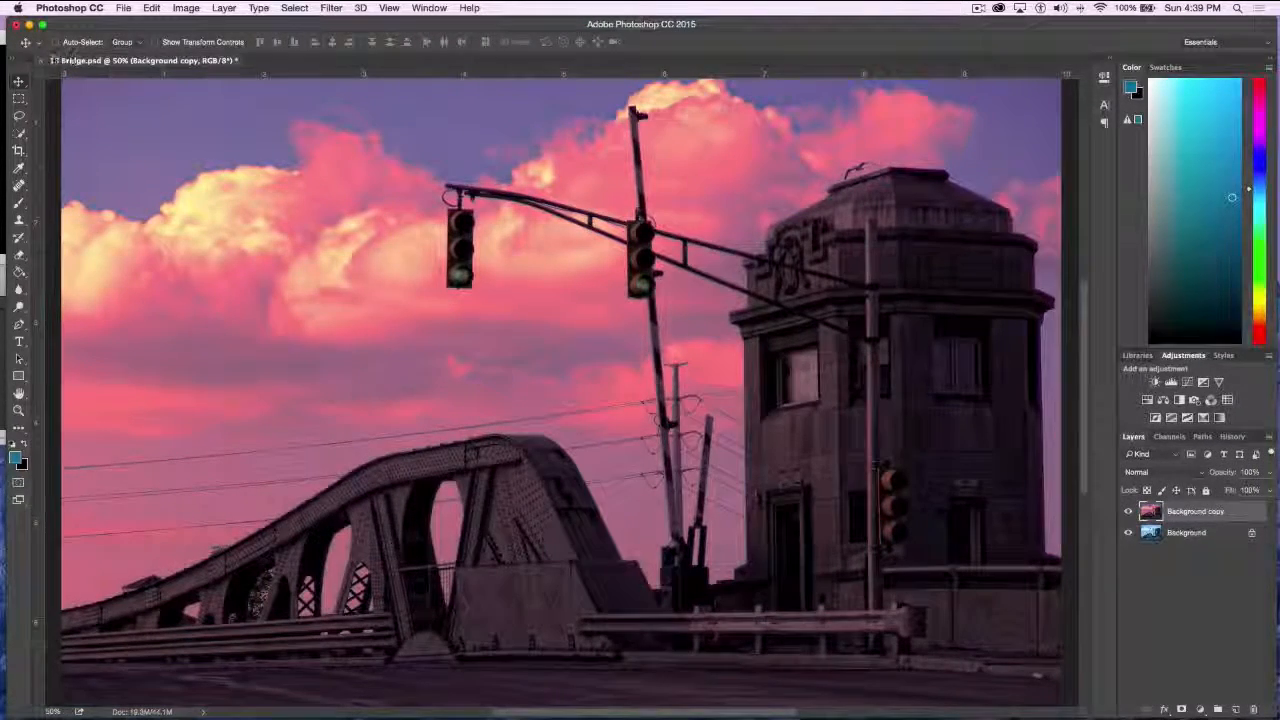
click(40, 61)
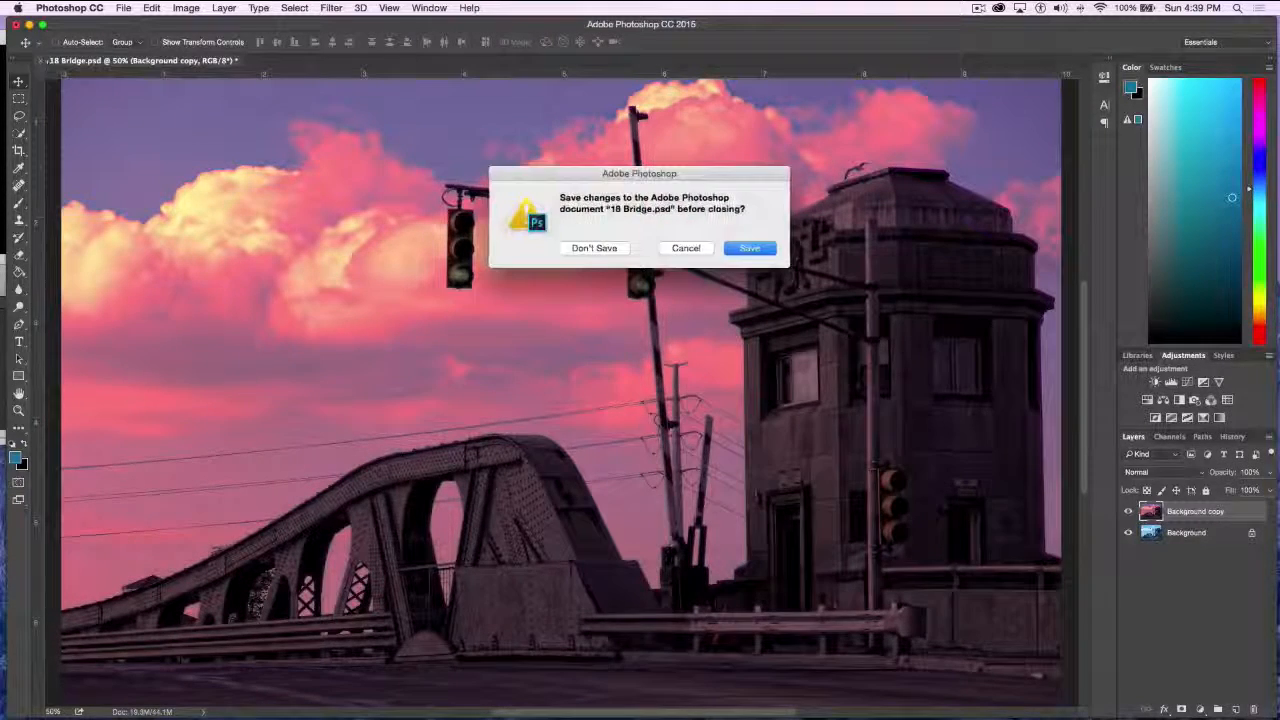
click(600, 248)
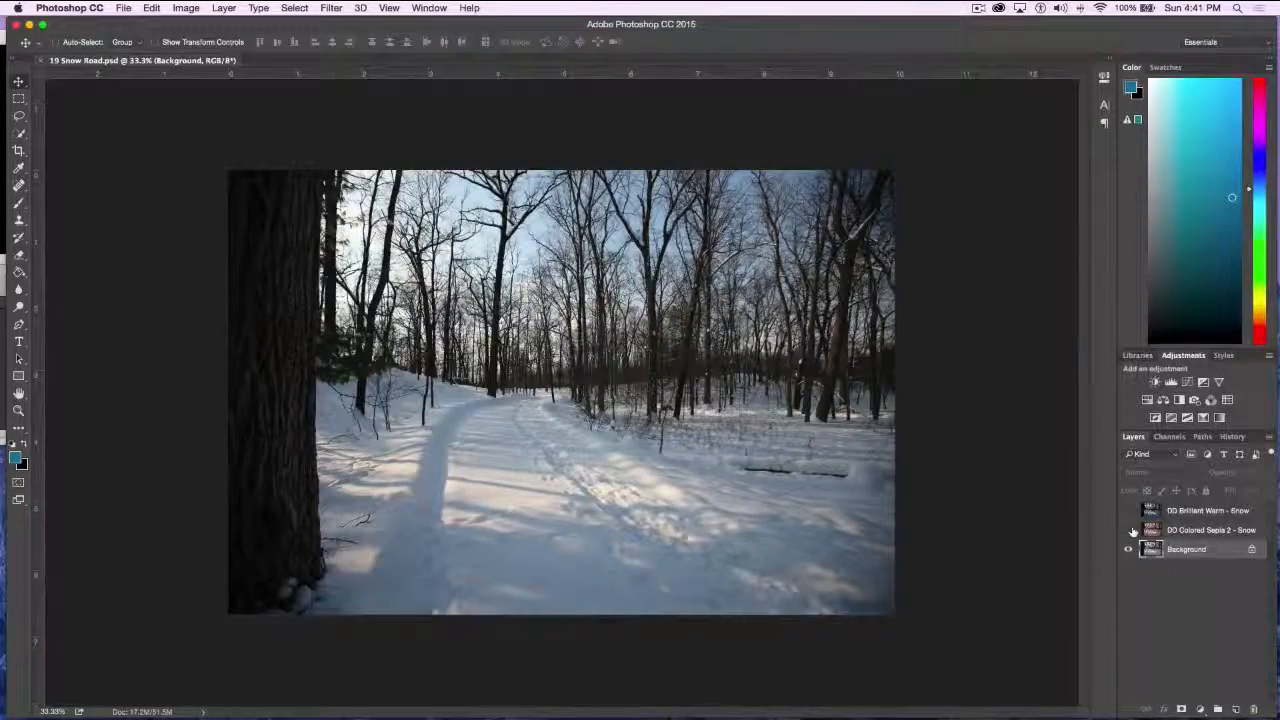
Show the DD Brilliant Warm - Snow layer on the snow road photo to compare it with the original
key(super+plus)
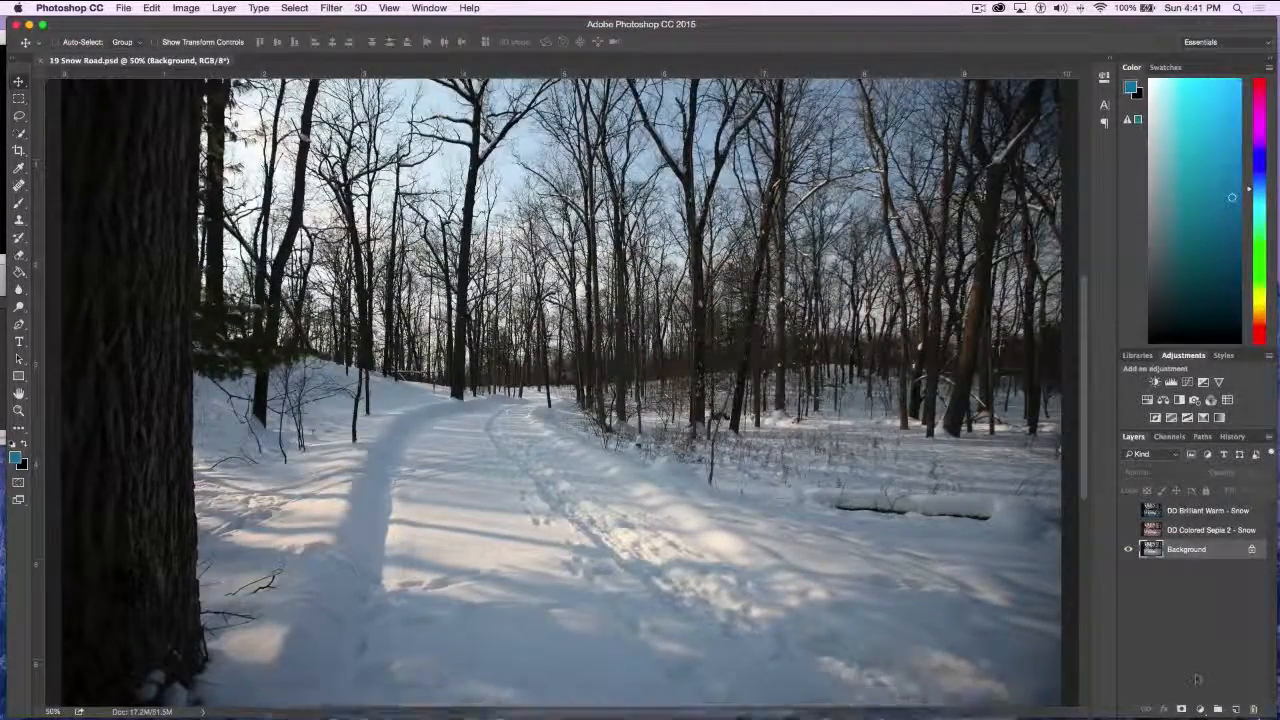
click(1129, 511)
click(1129, 511)
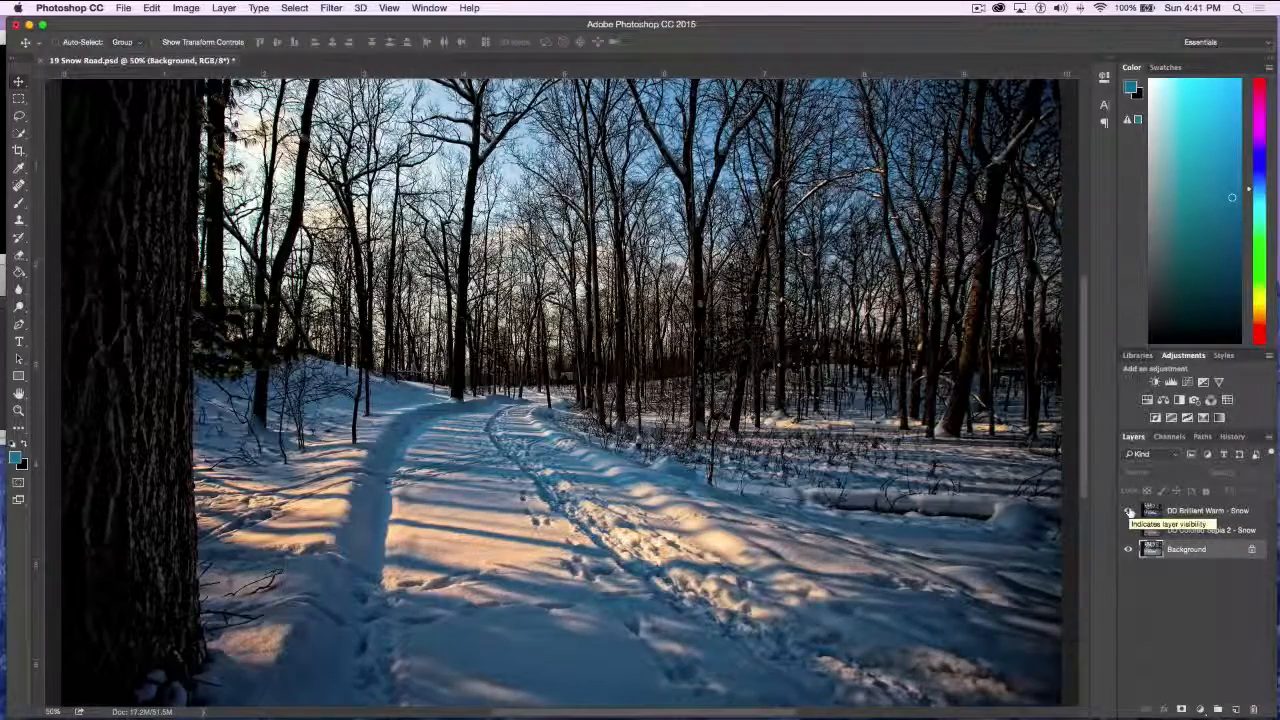
Compare the DD Brilliant Warm - Snow and DD Colored Sepia 2 - Snow layers with the original by switching their visibility
click(1129, 511)
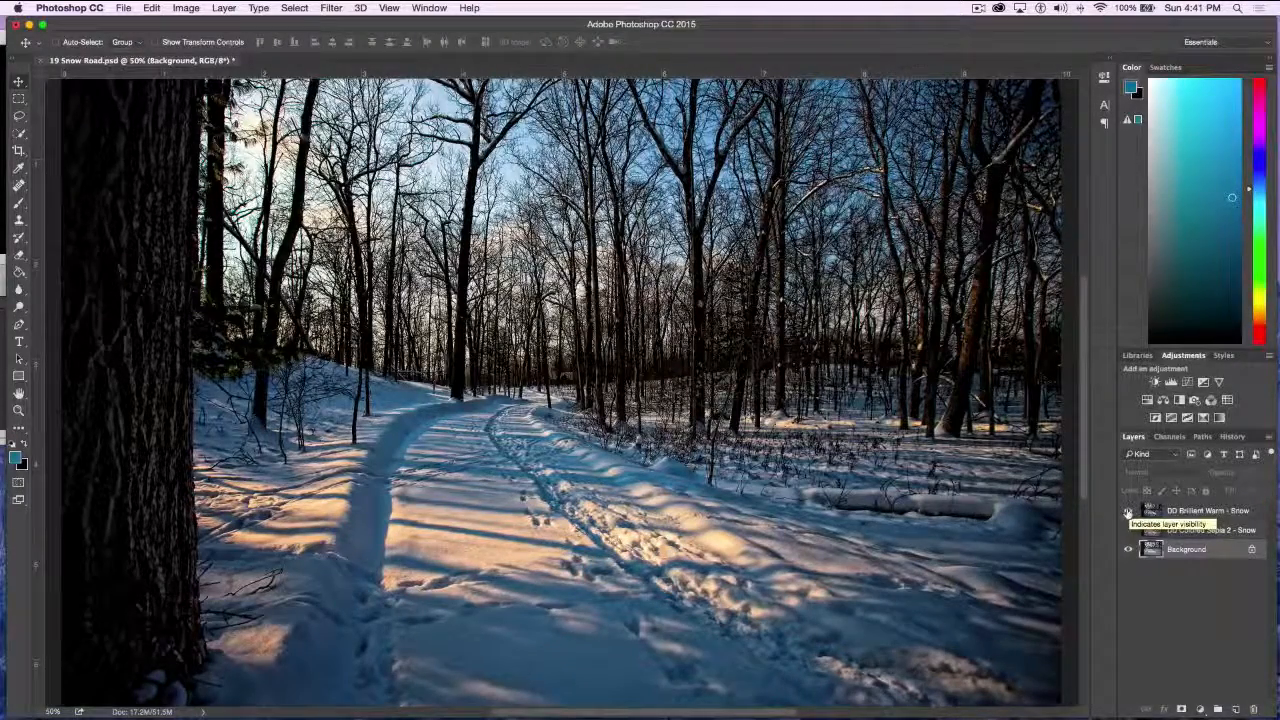
click(1129, 511)
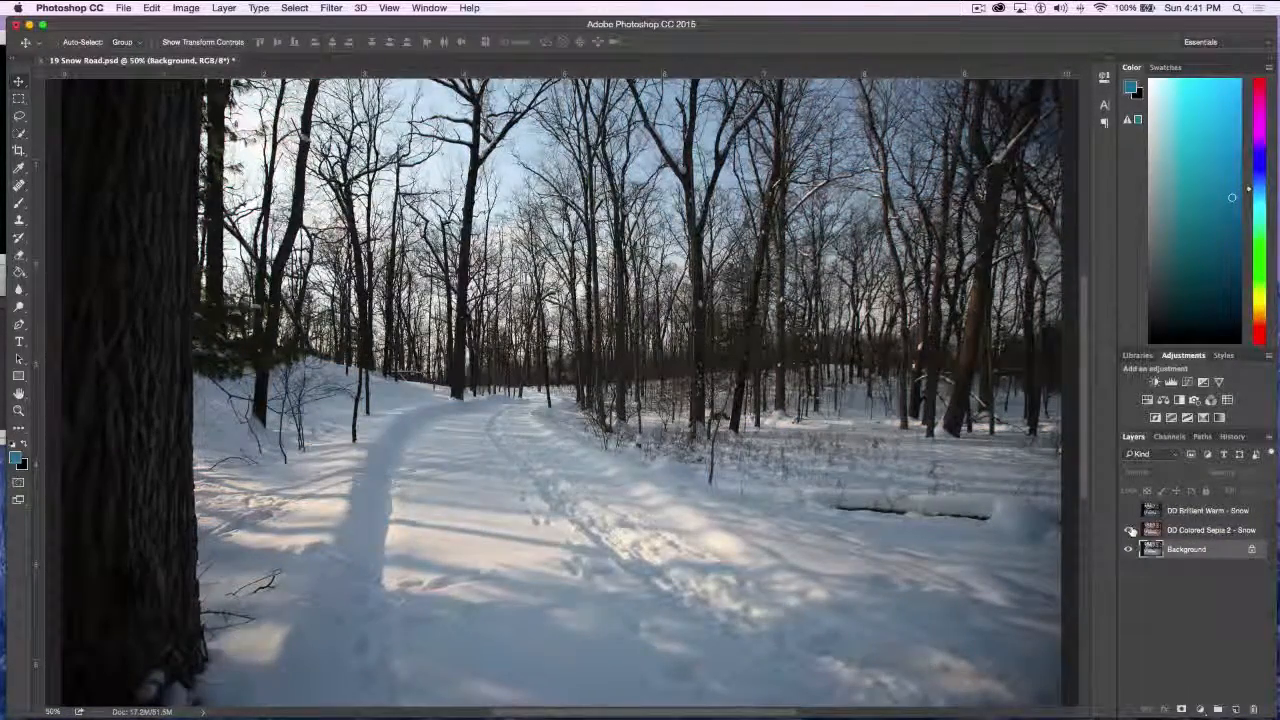
click(1129, 530)
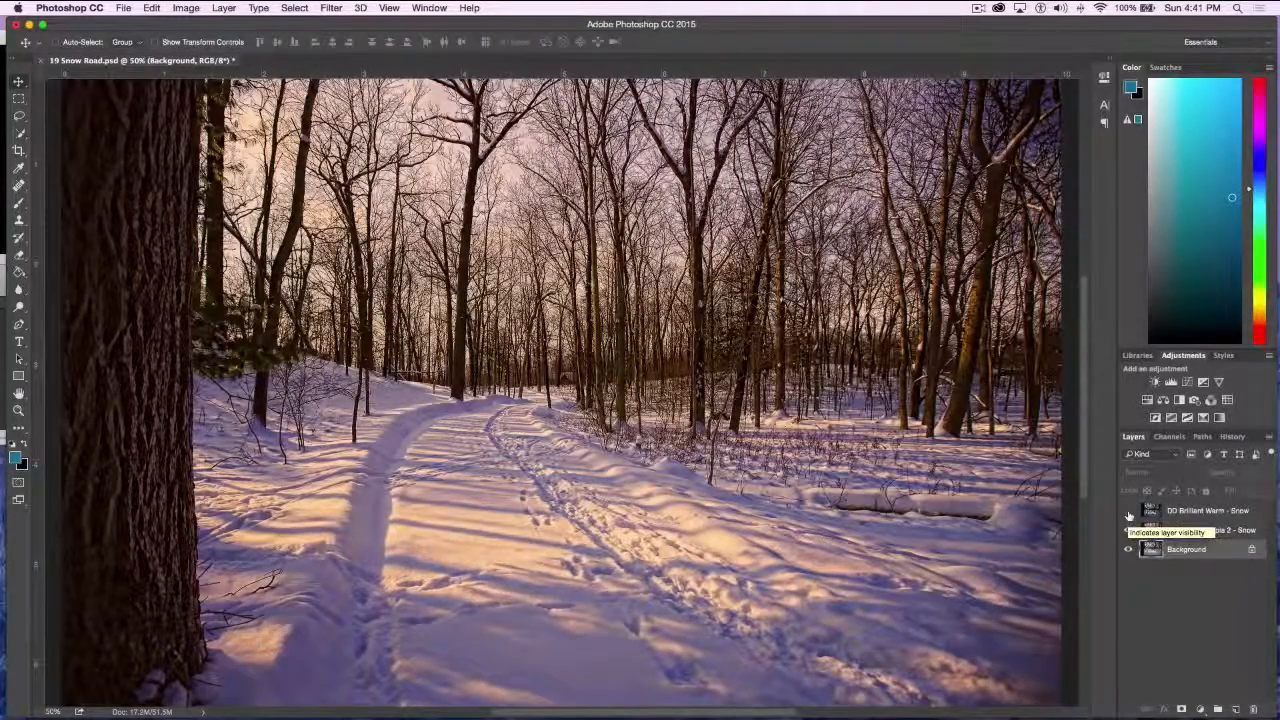
click(1128, 511)
click(1128, 530)
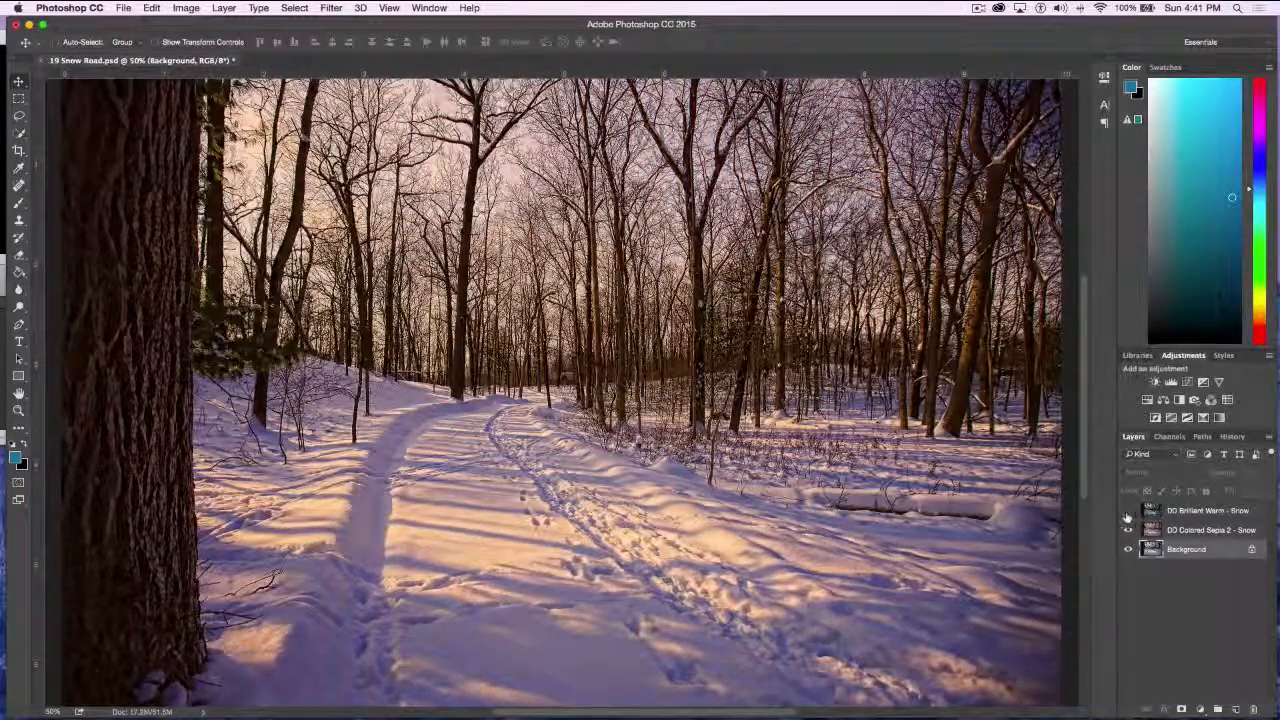
click(1128, 530)
click(1128, 511)
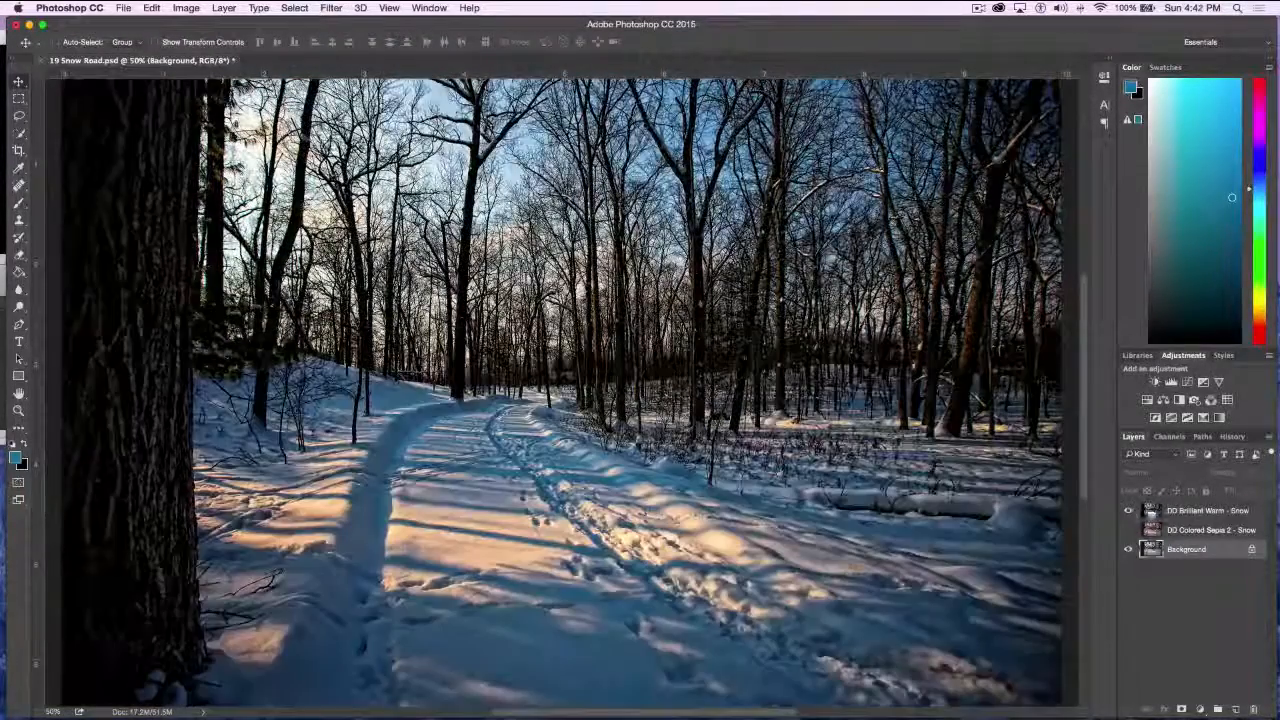
Try the DD Brilliant Warm - Snow layer at 67% opacity, and restore it to 100%
click(1190, 512)
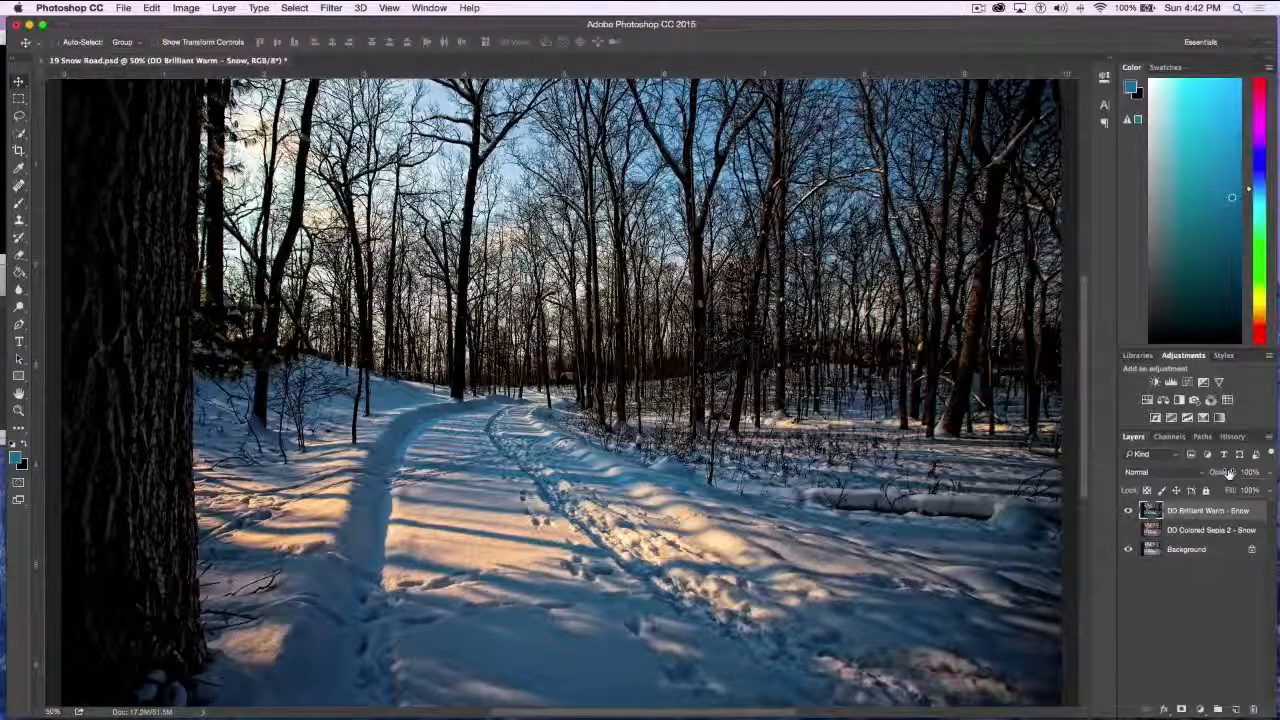
mouse_move(1227, 473)
mouse_down()
mouse_move(1195, 476)
mouse_move(1207, 476)
mouse_up()
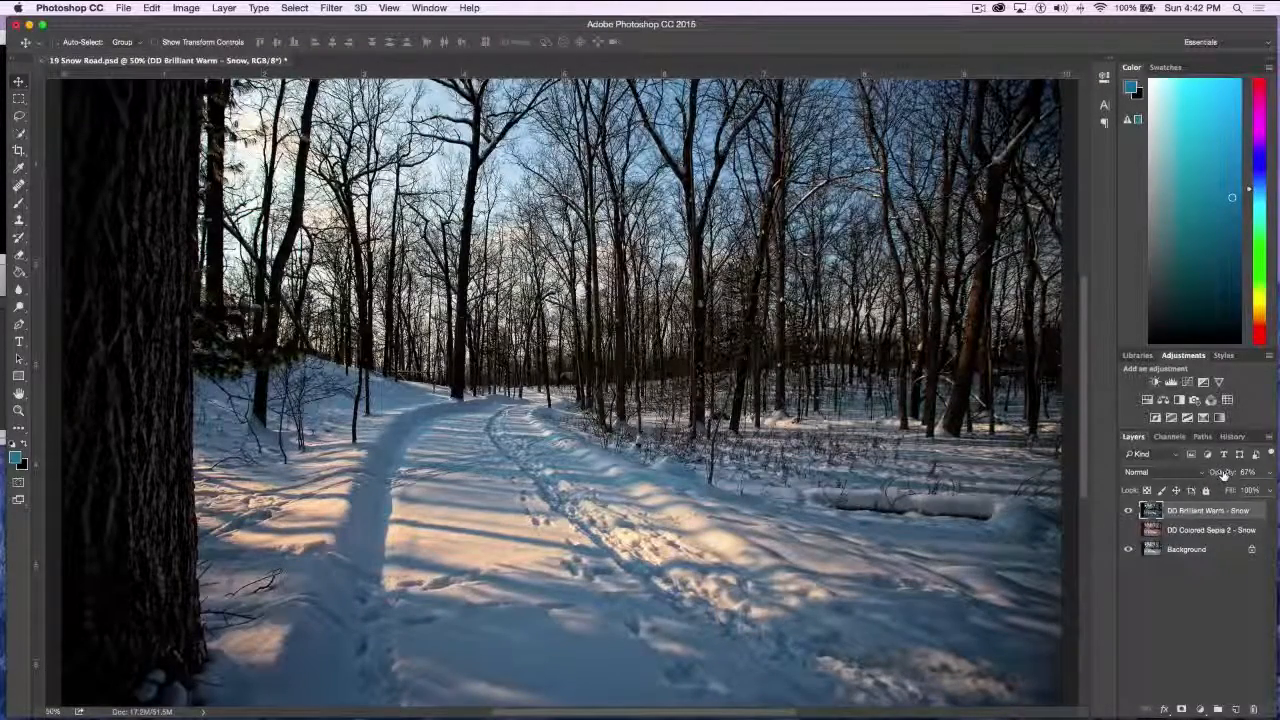
drag(1224, 474, 1266, 478)
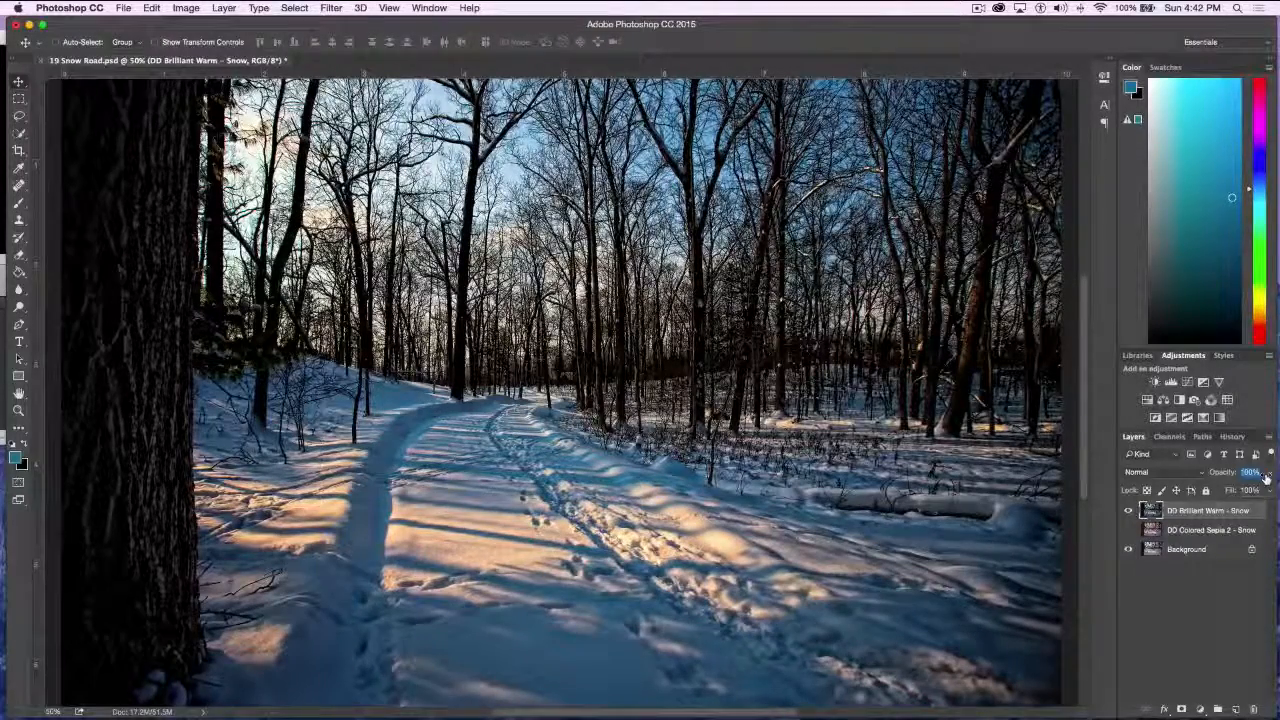
drag(1266, 478, 1230, 471)
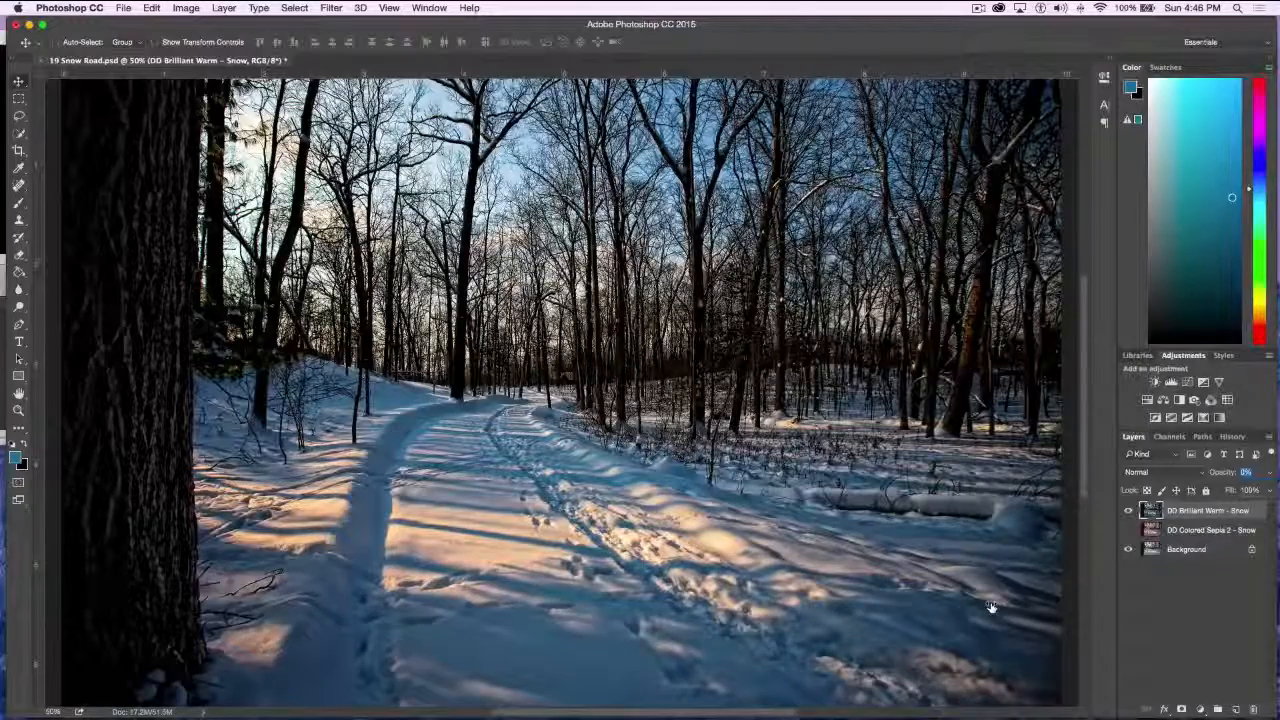
mouse_move(991, 607)
mouse_down()
mouse_move(996, 621)
mouse_move(968, 611)
mouse_up()
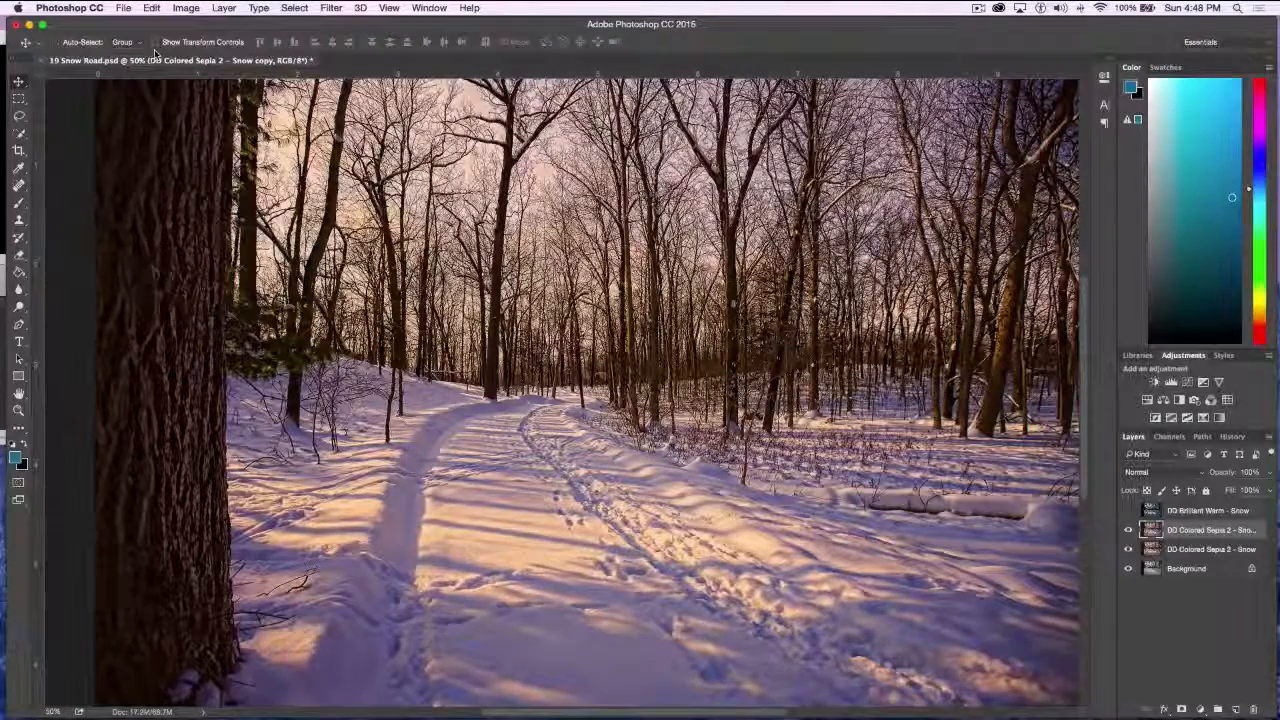
Quit the photo editor with 19 Snow Road.psd still open
key(super+q)
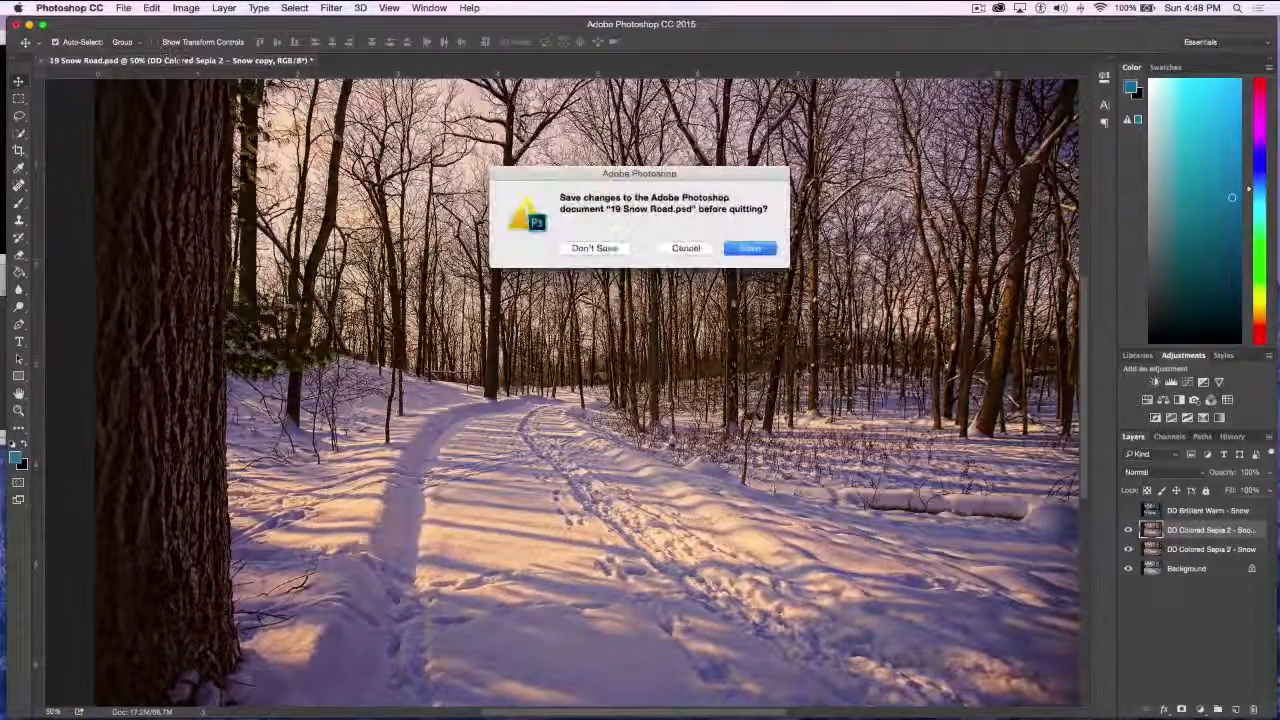